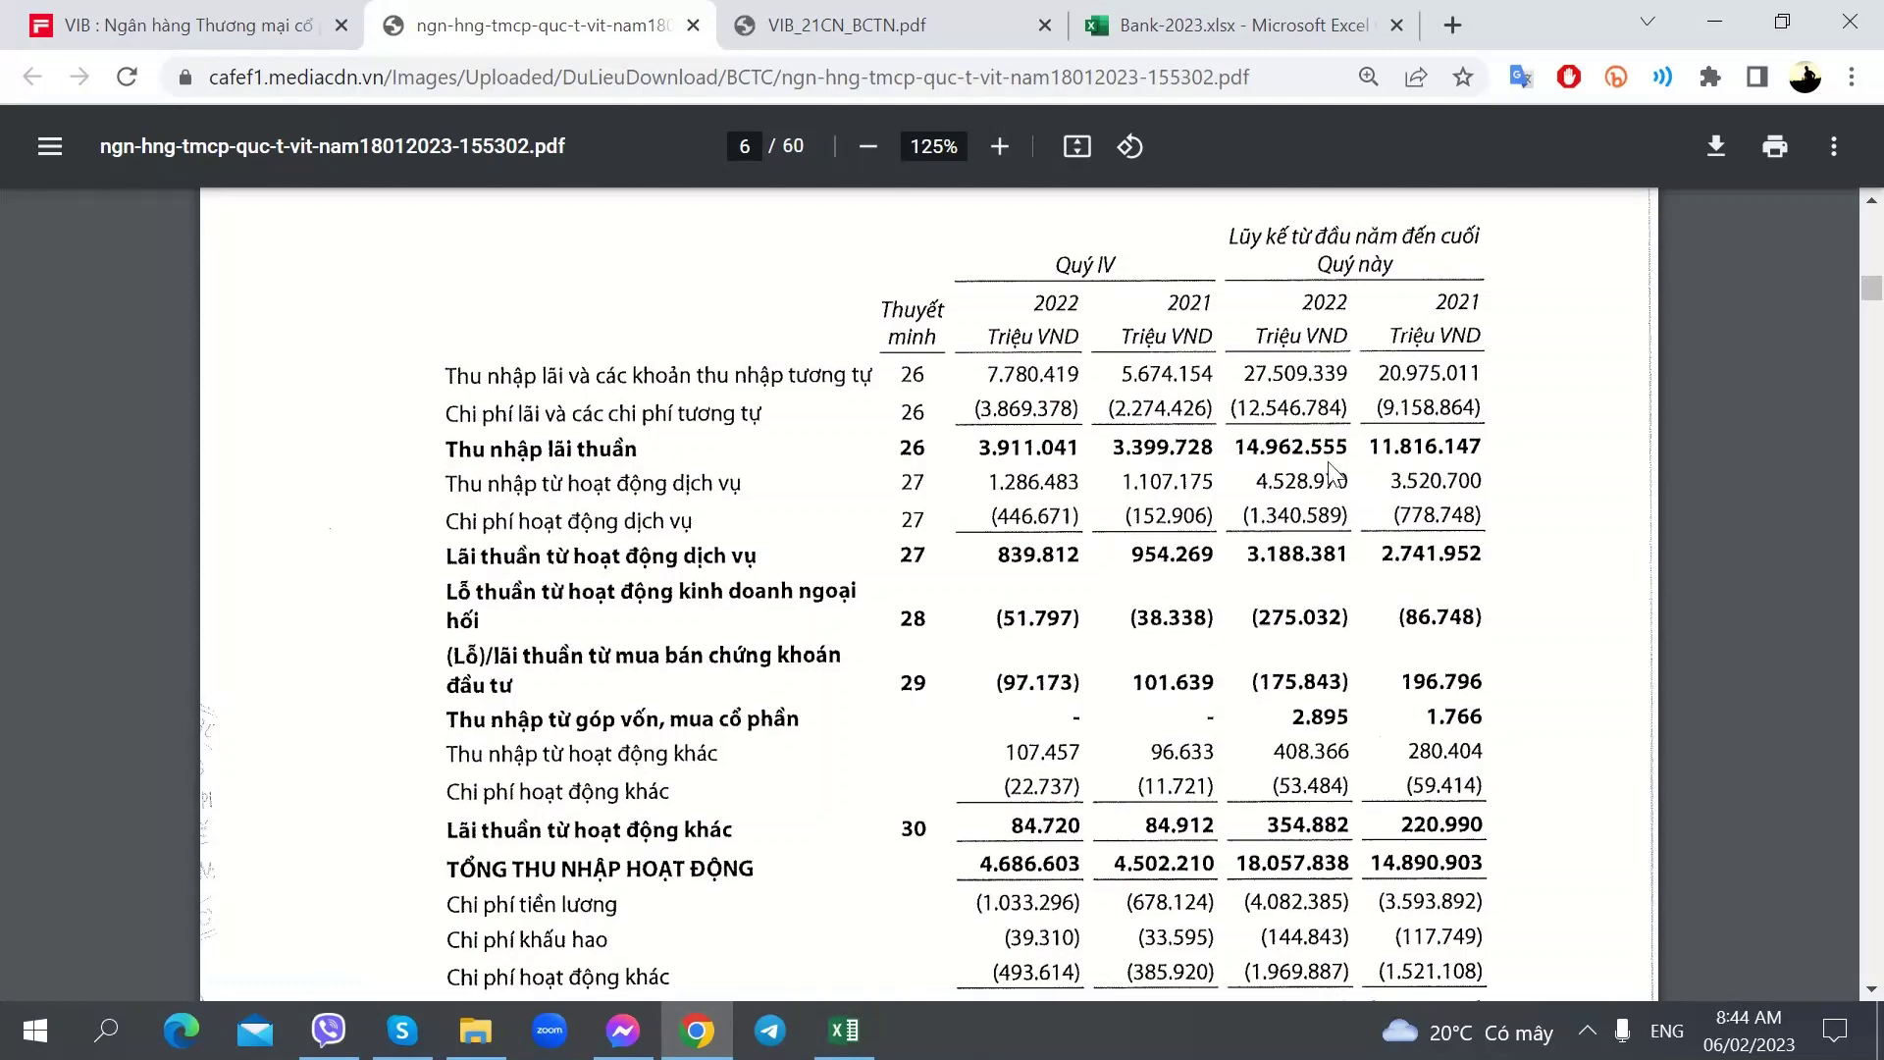
# - Examine the consolidated income statement on page 6 of the report, from operating income down to profit after tax and basic EPS
pyautogui.scroll(-3, 922, 574)
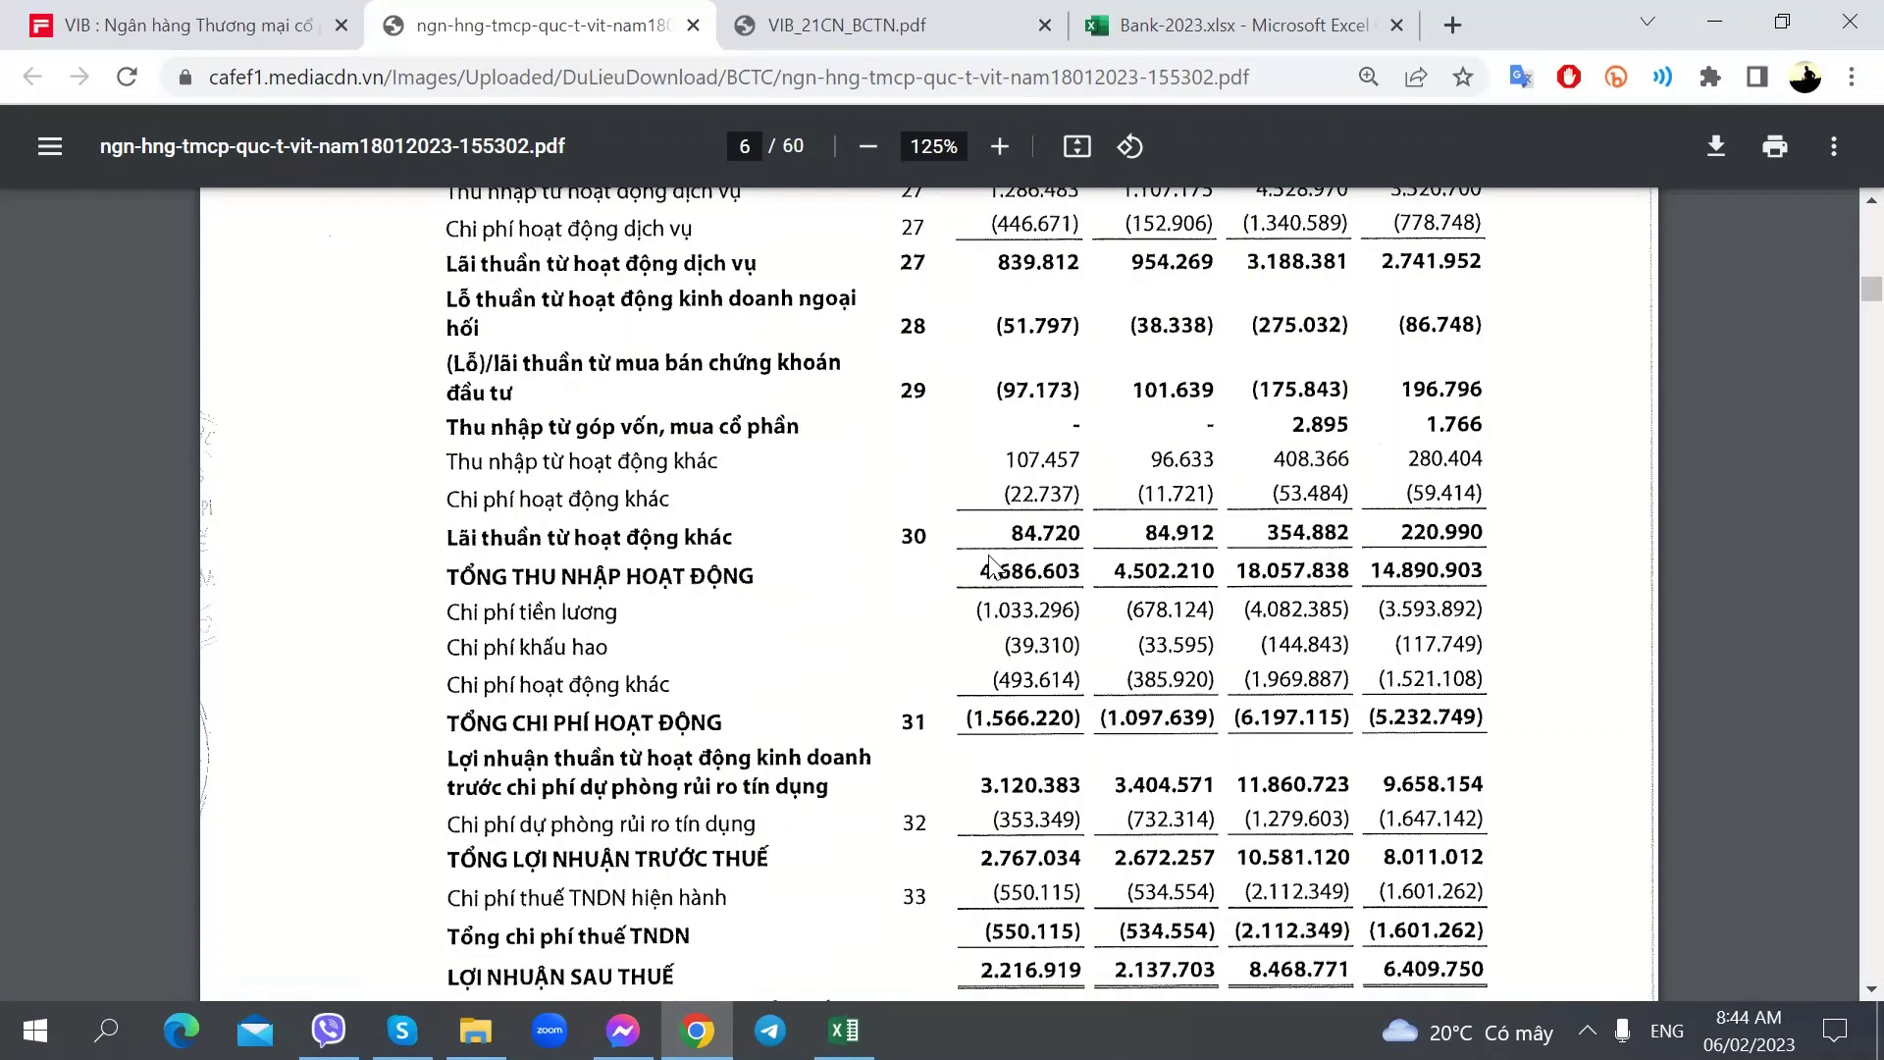
pyautogui.scroll(-2, 991, 566)
pyautogui.scroll(5, 995, 575)
pyautogui.scroll(-4, 995, 575)
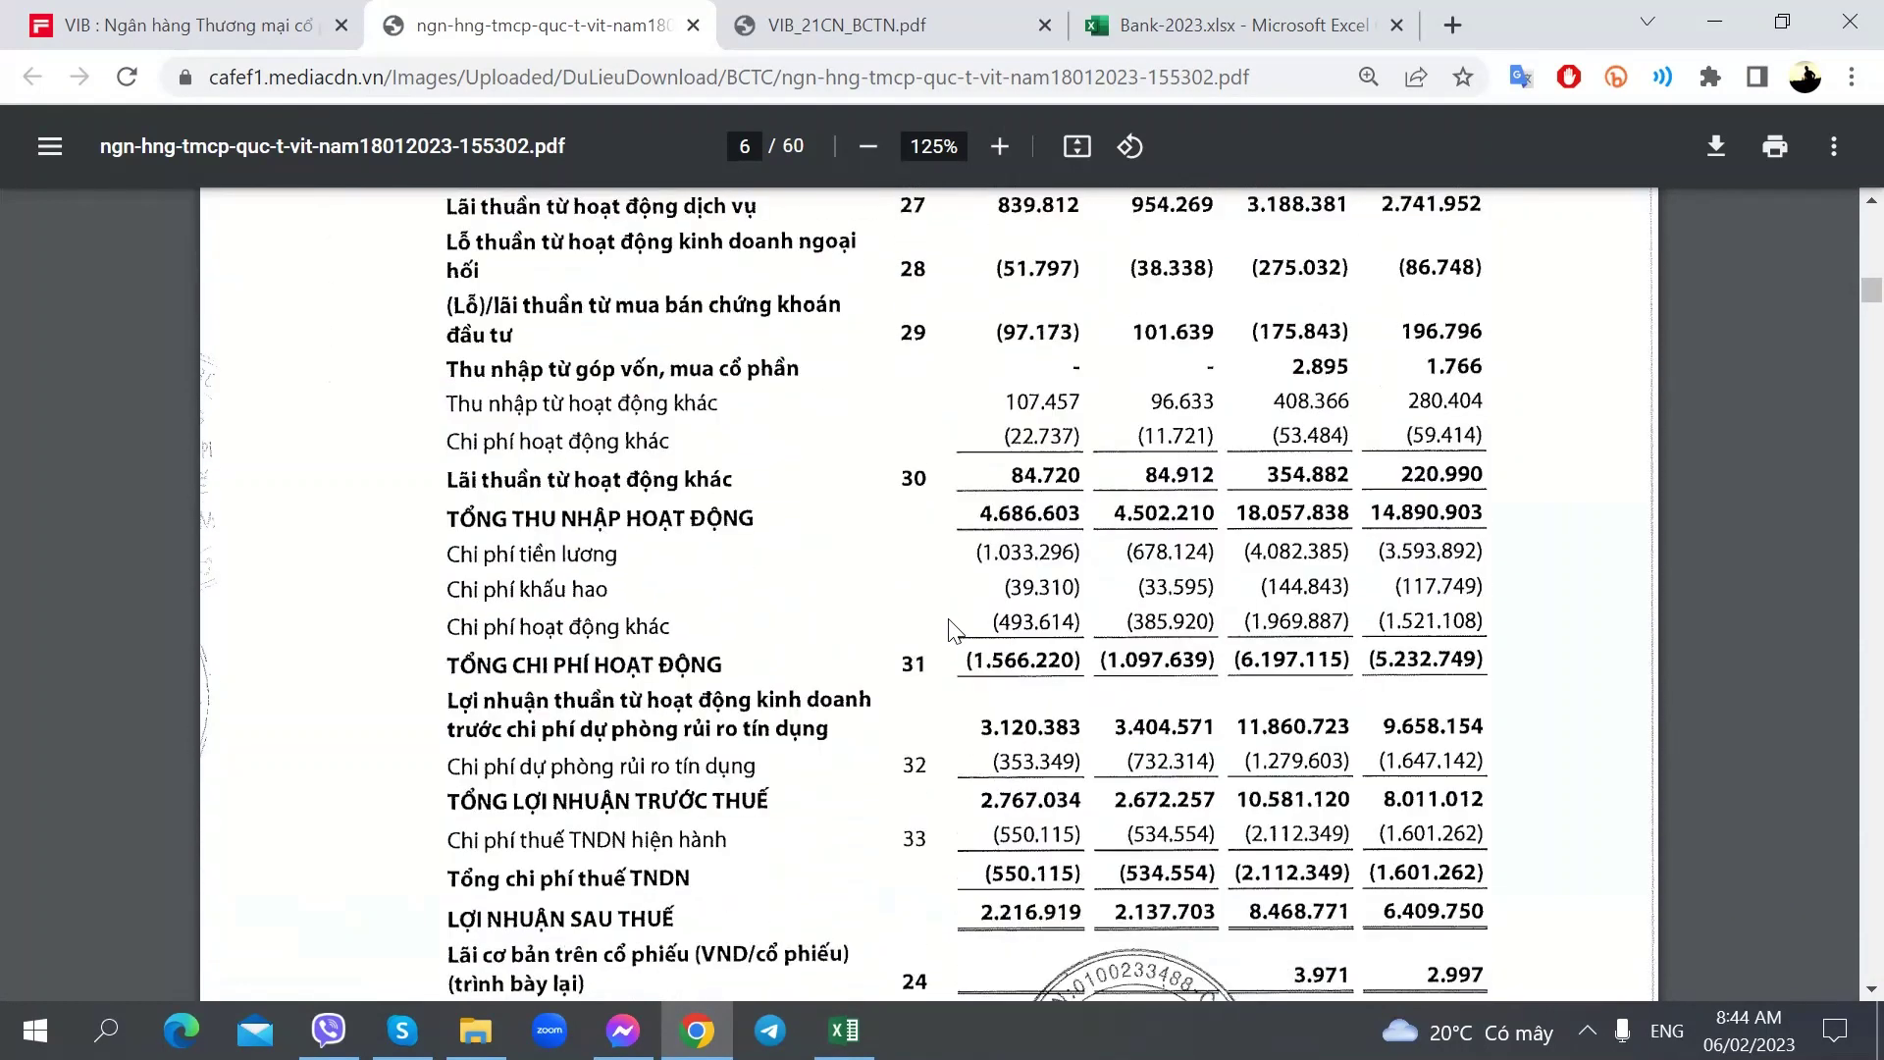
pyautogui.scroll(-1, 952, 626)
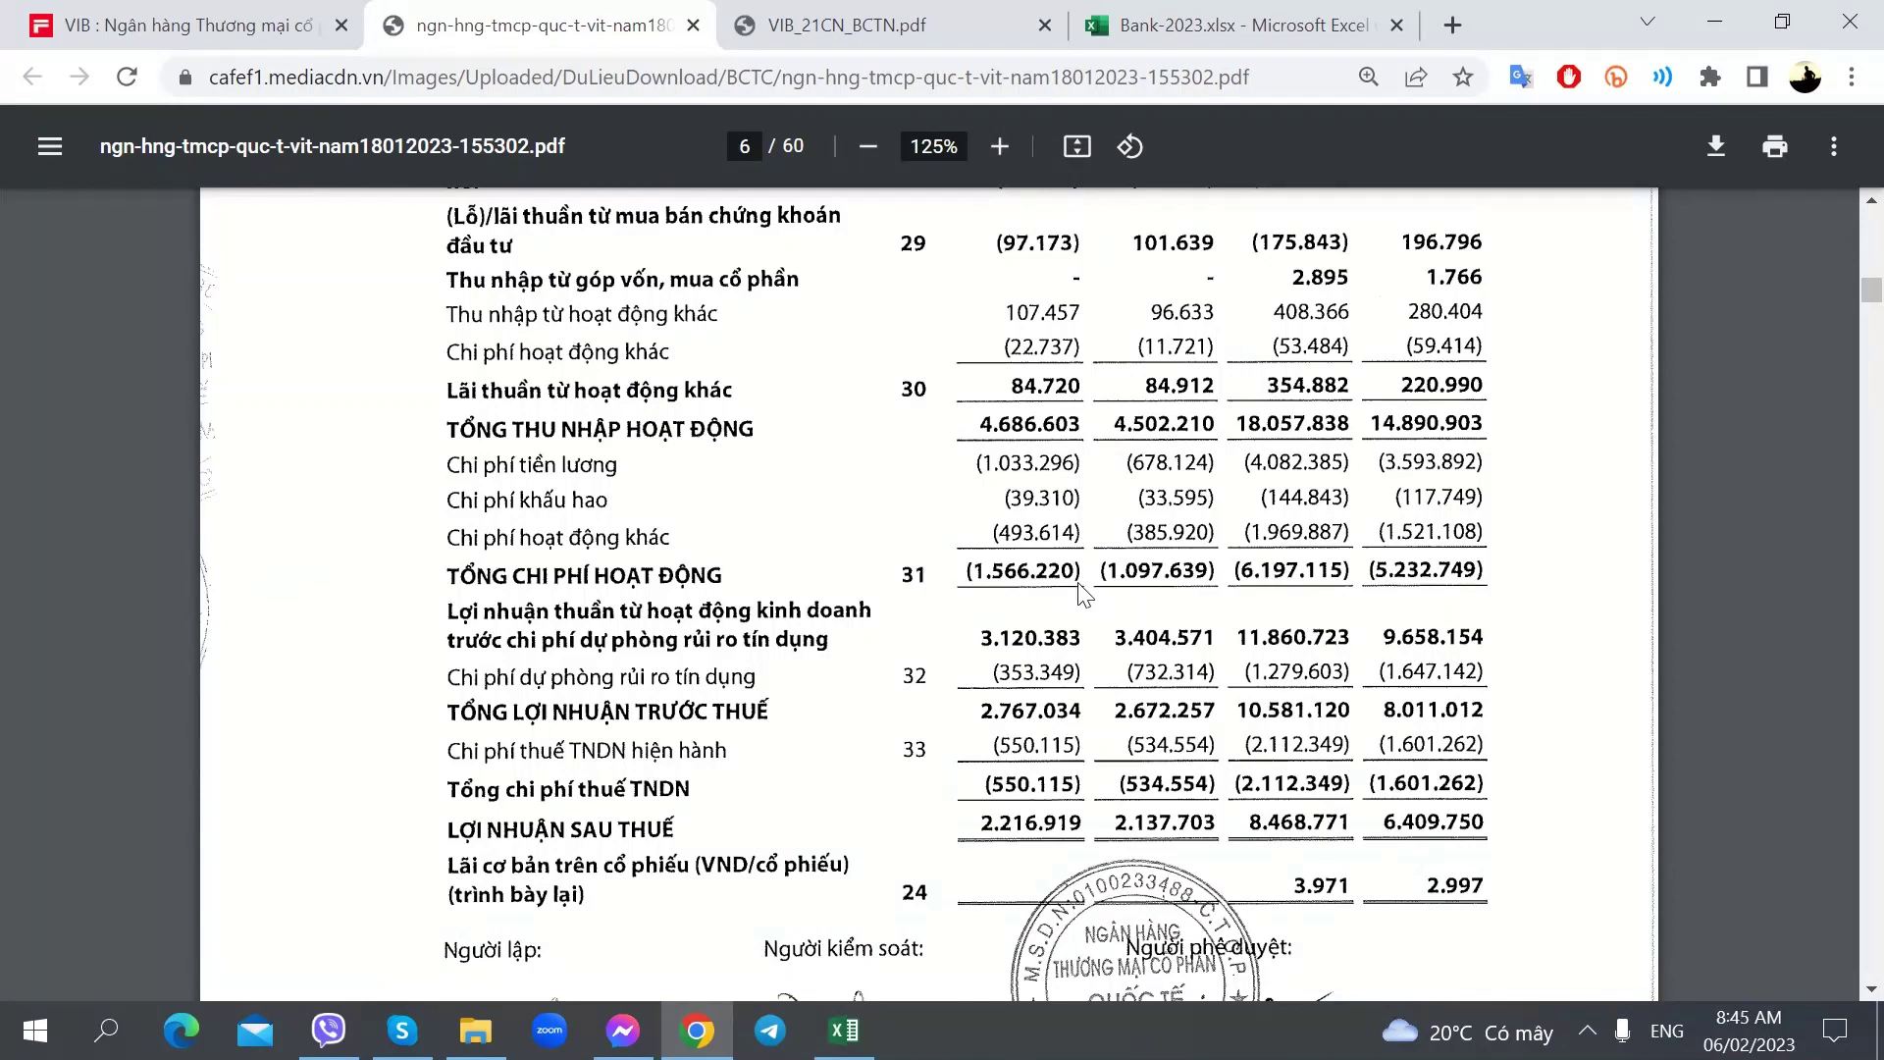
pyautogui.scroll(-1, 1119, 616)
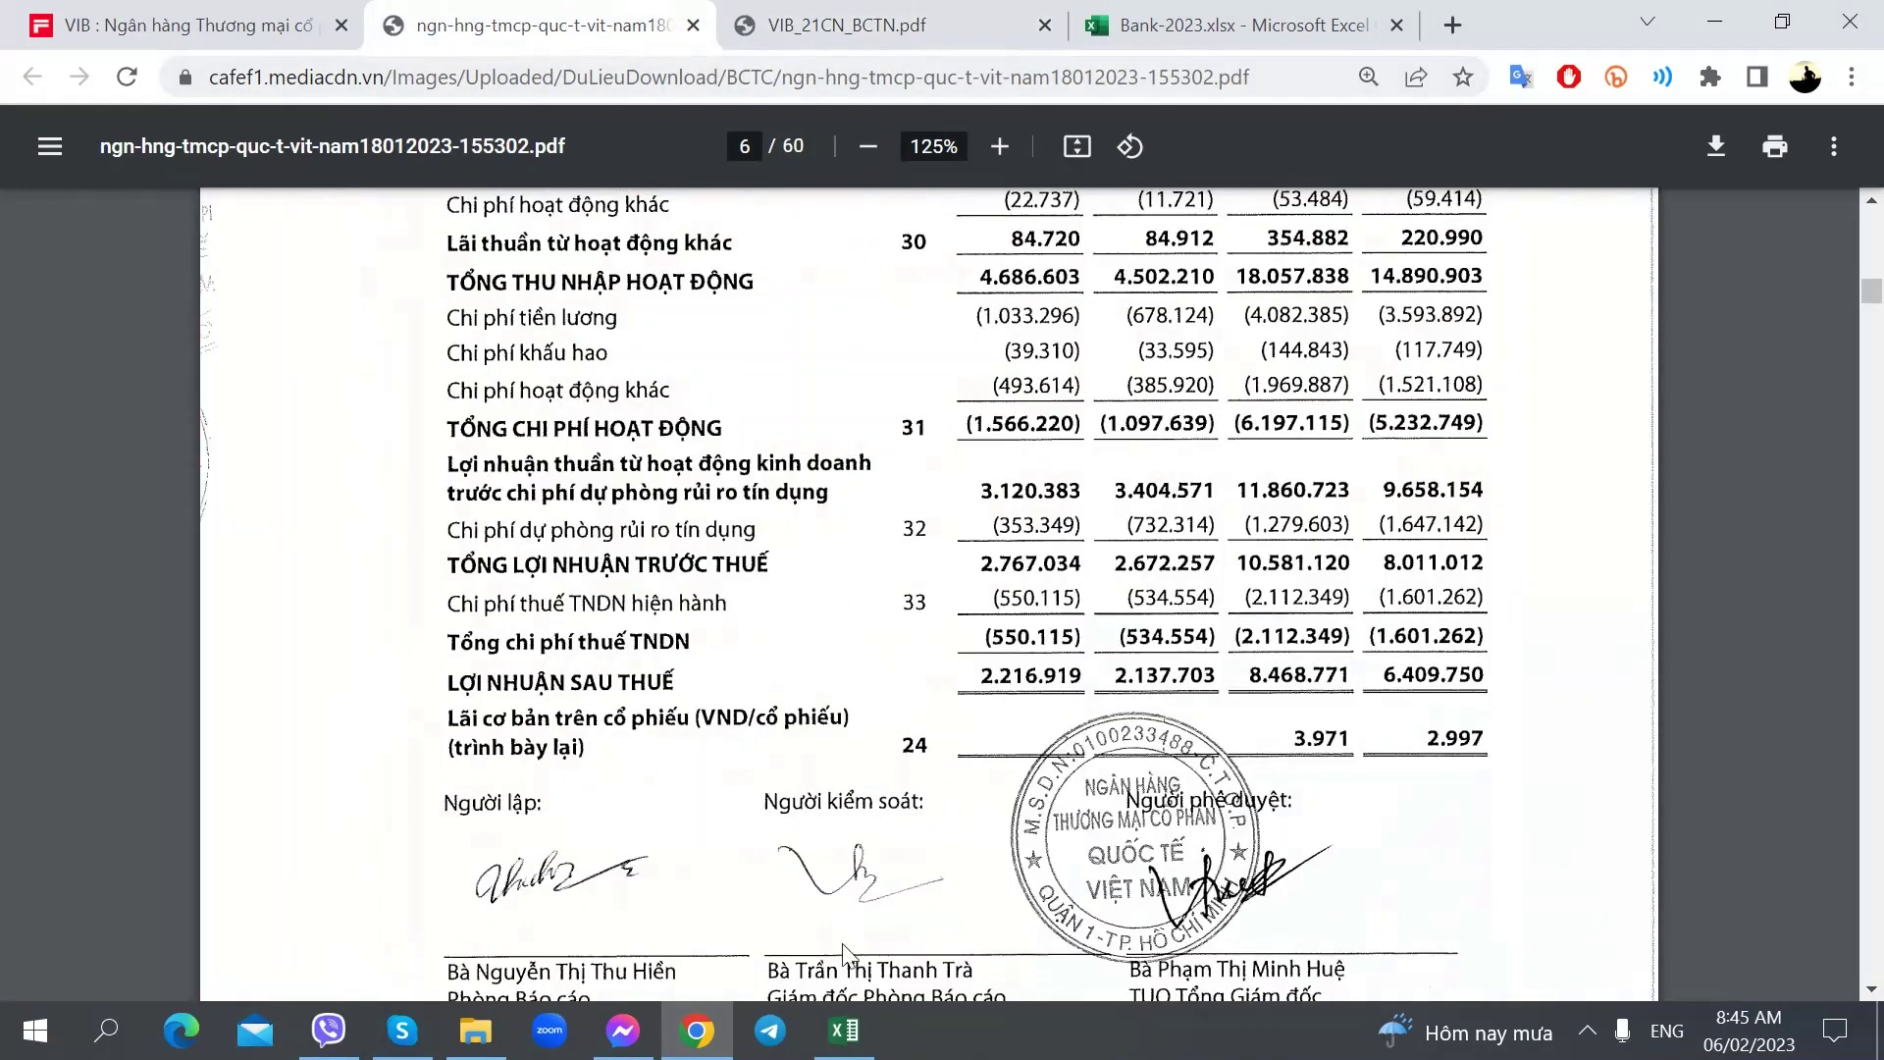
# - Switch to the VIB workbook in Excel and go to the first columns of the Phụ lục sheet
pyautogui.click(844, 1030)
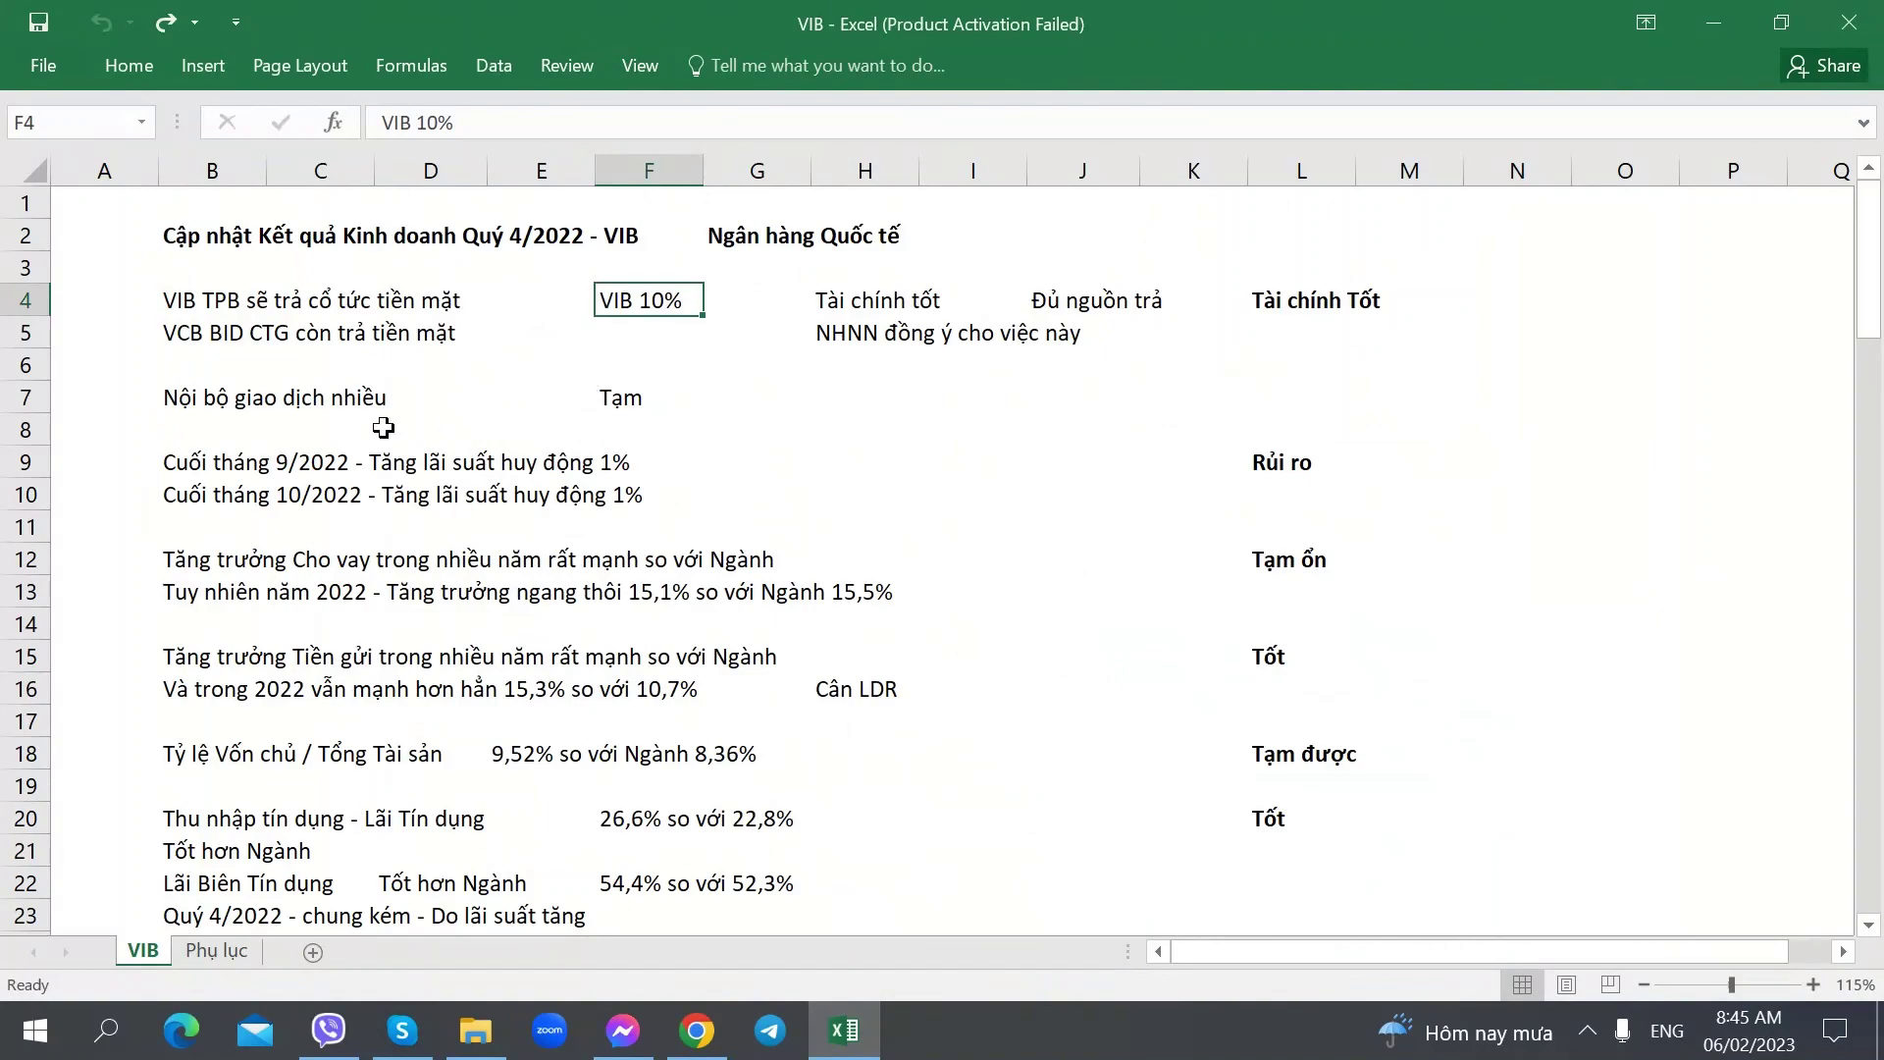
pyautogui.click(244, 948)
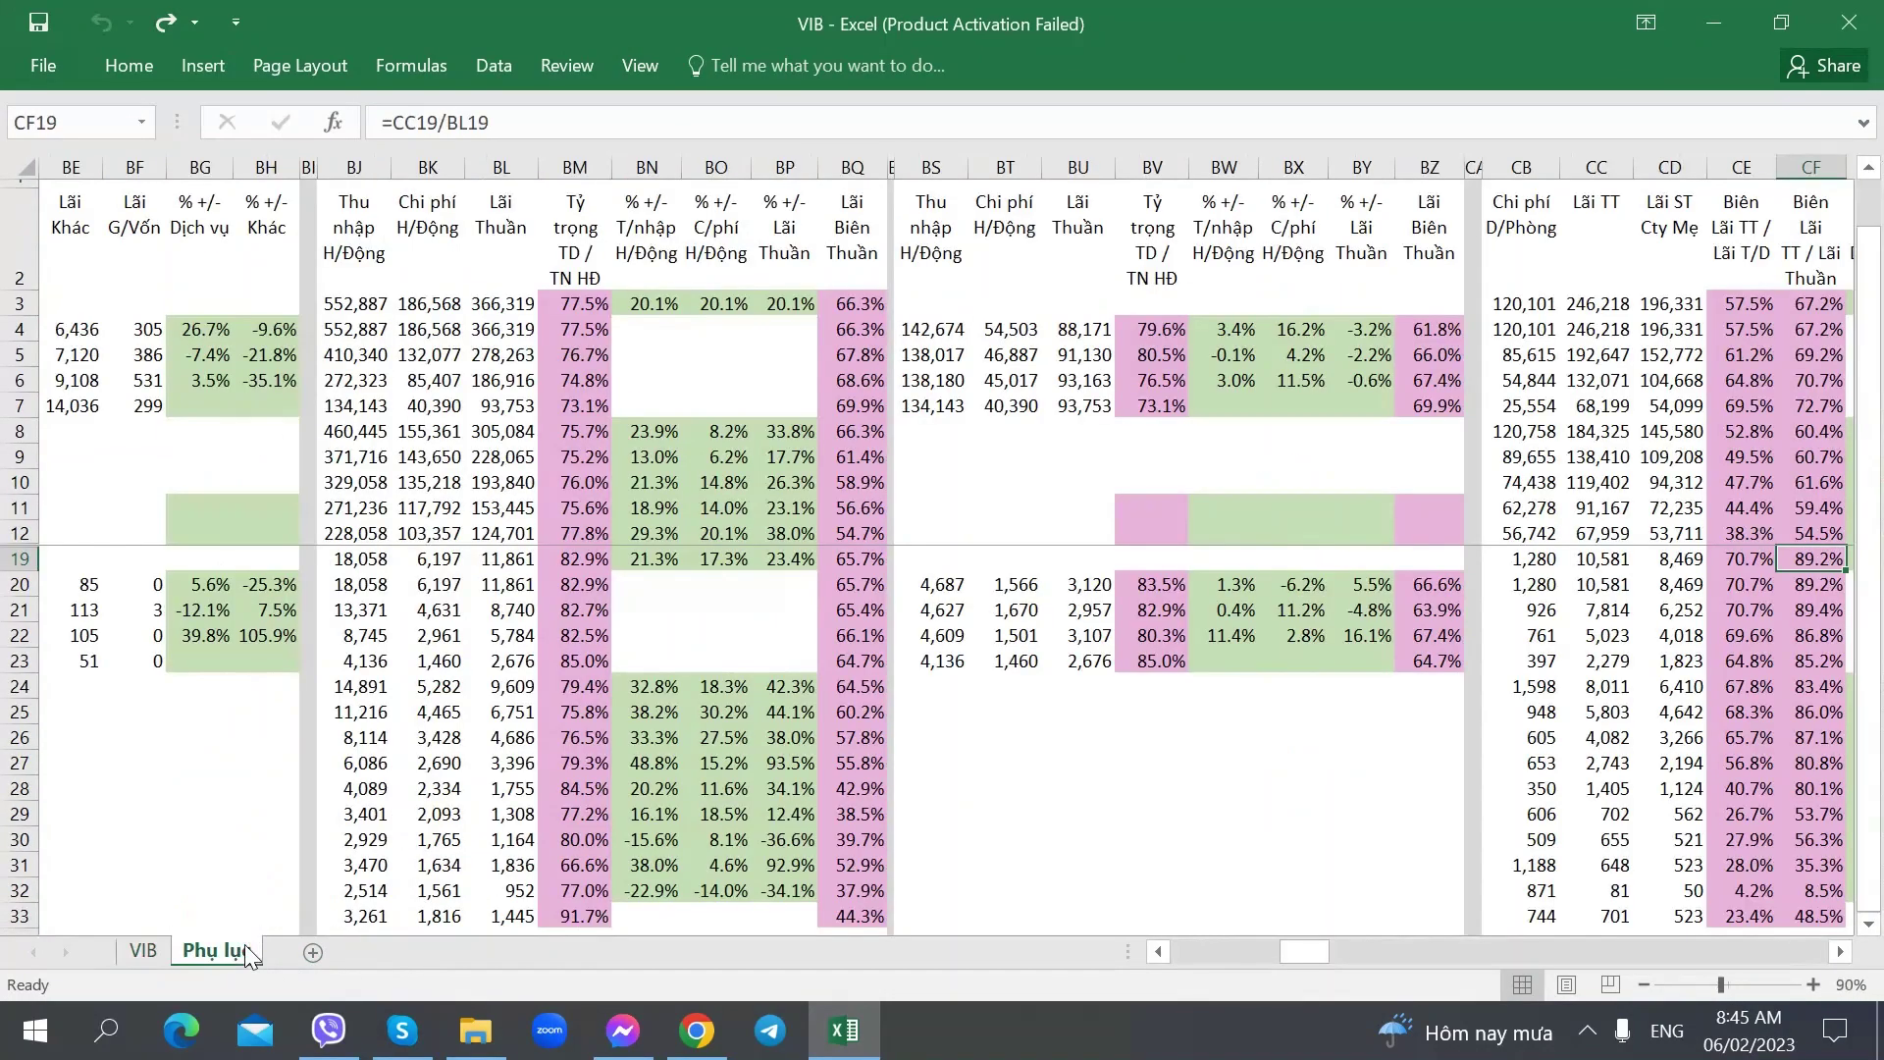
pyautogui.click(520, 632)
pyautogui.press('Left')
pyautogui.press('Left')
pyautogui.press('Left')
pyautogui.press('Left')
pyautogui.press('Left')
pyautogui.press('Left')
pyautogui.press('Left')
pyautogui.press('Left')
pyautogui.press('Left')
pyautogui.press('Left')
pyautogui.press('Left')
pyautogui.press('Left')
pyautogui.press('Left')
pyautogui.press('Left')
pyautogui.press('Left')
pyautogui.press('Left')
pyautogui.press('Left')
pyautogui.press('Left')
pyautogui.press('Left')
pyautogui.press('Left')
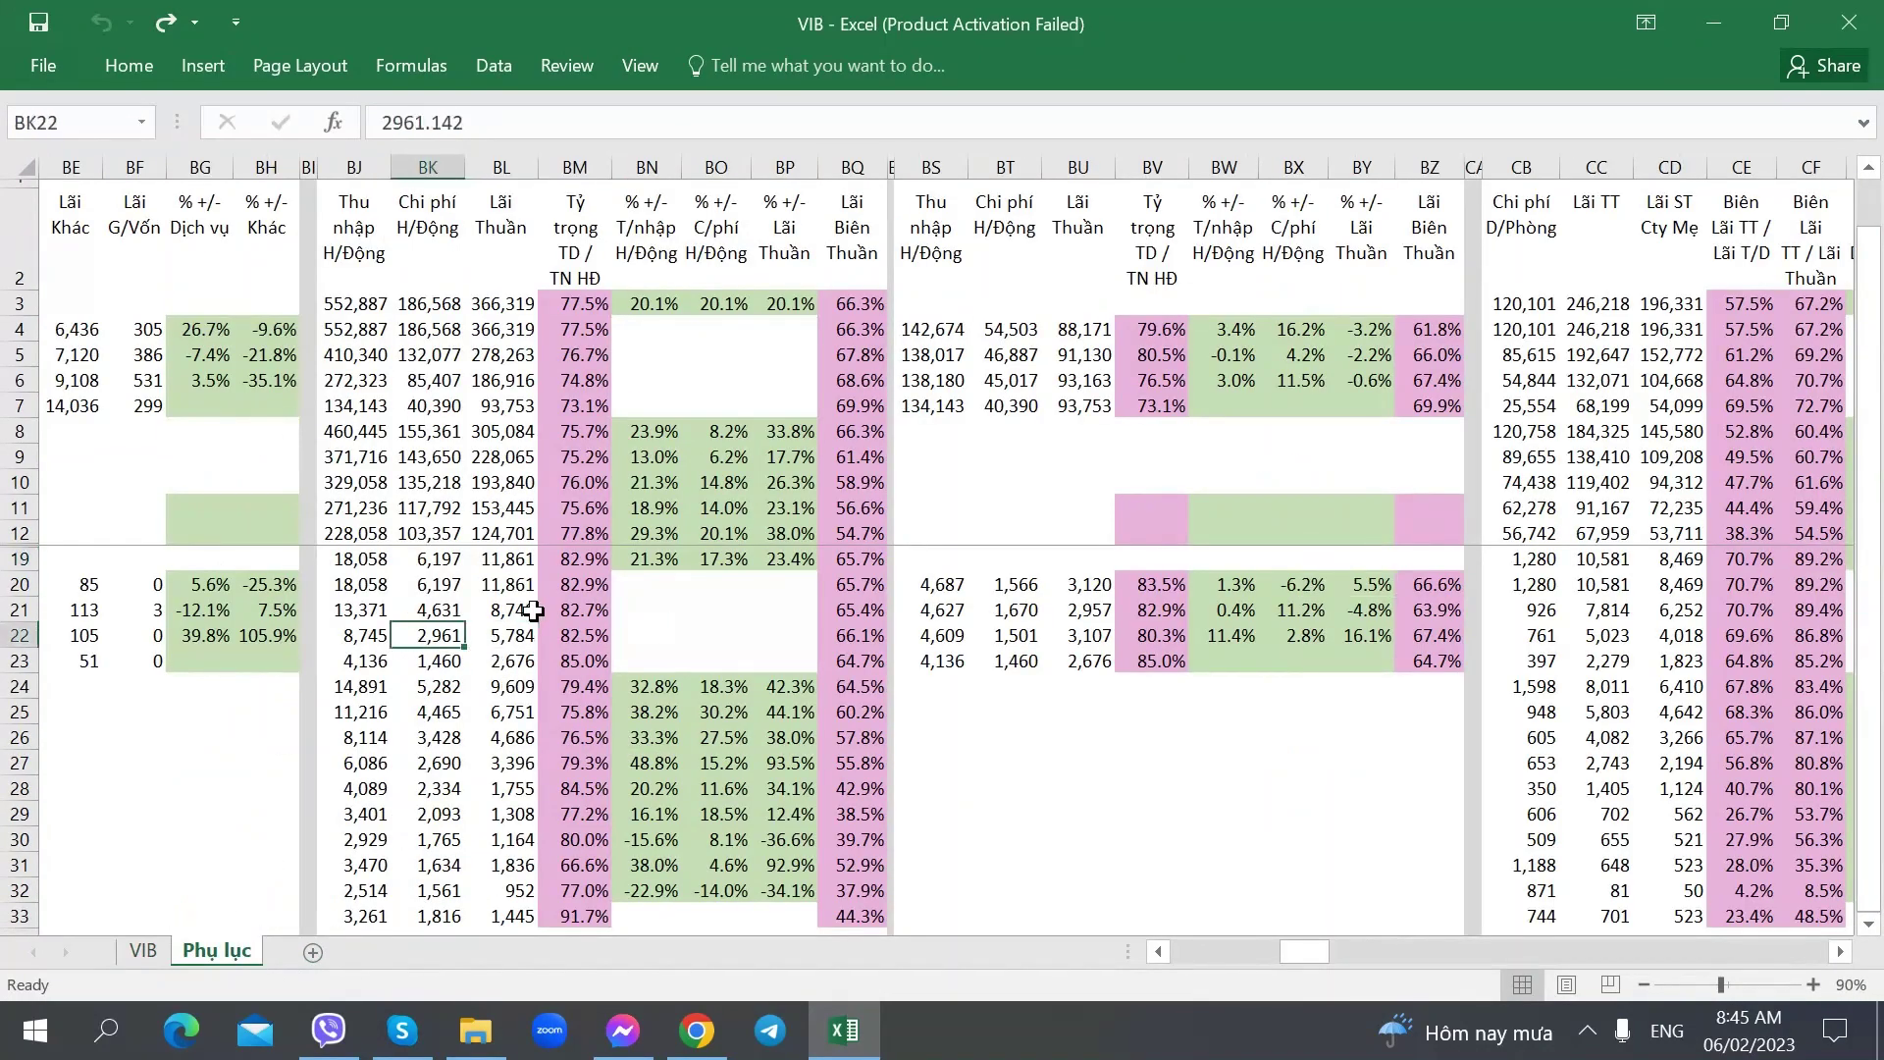
pyautogui.press('Left')
pyautogui.press('Left')
pyautogui.press('Left')
pyautogui.press('Left')
pyautogui.press('Left')
pyautogui.press('Left')
pyautogui.press('Left')
pyautogui.press('Left')
pyautogui.press('Left')
pyautogui.press('Left')
pyautogui.press('Left')
pyautogui.press('Left')
pyautogui.press('Left')
pyautogui.press('Left')
pyautogui.press('Left')
pyautogui.press('Left')
pyautogui.press('Left')
pyautogui.press('Left')
pyautogui.press('Left')
pyautogui.press('Left')
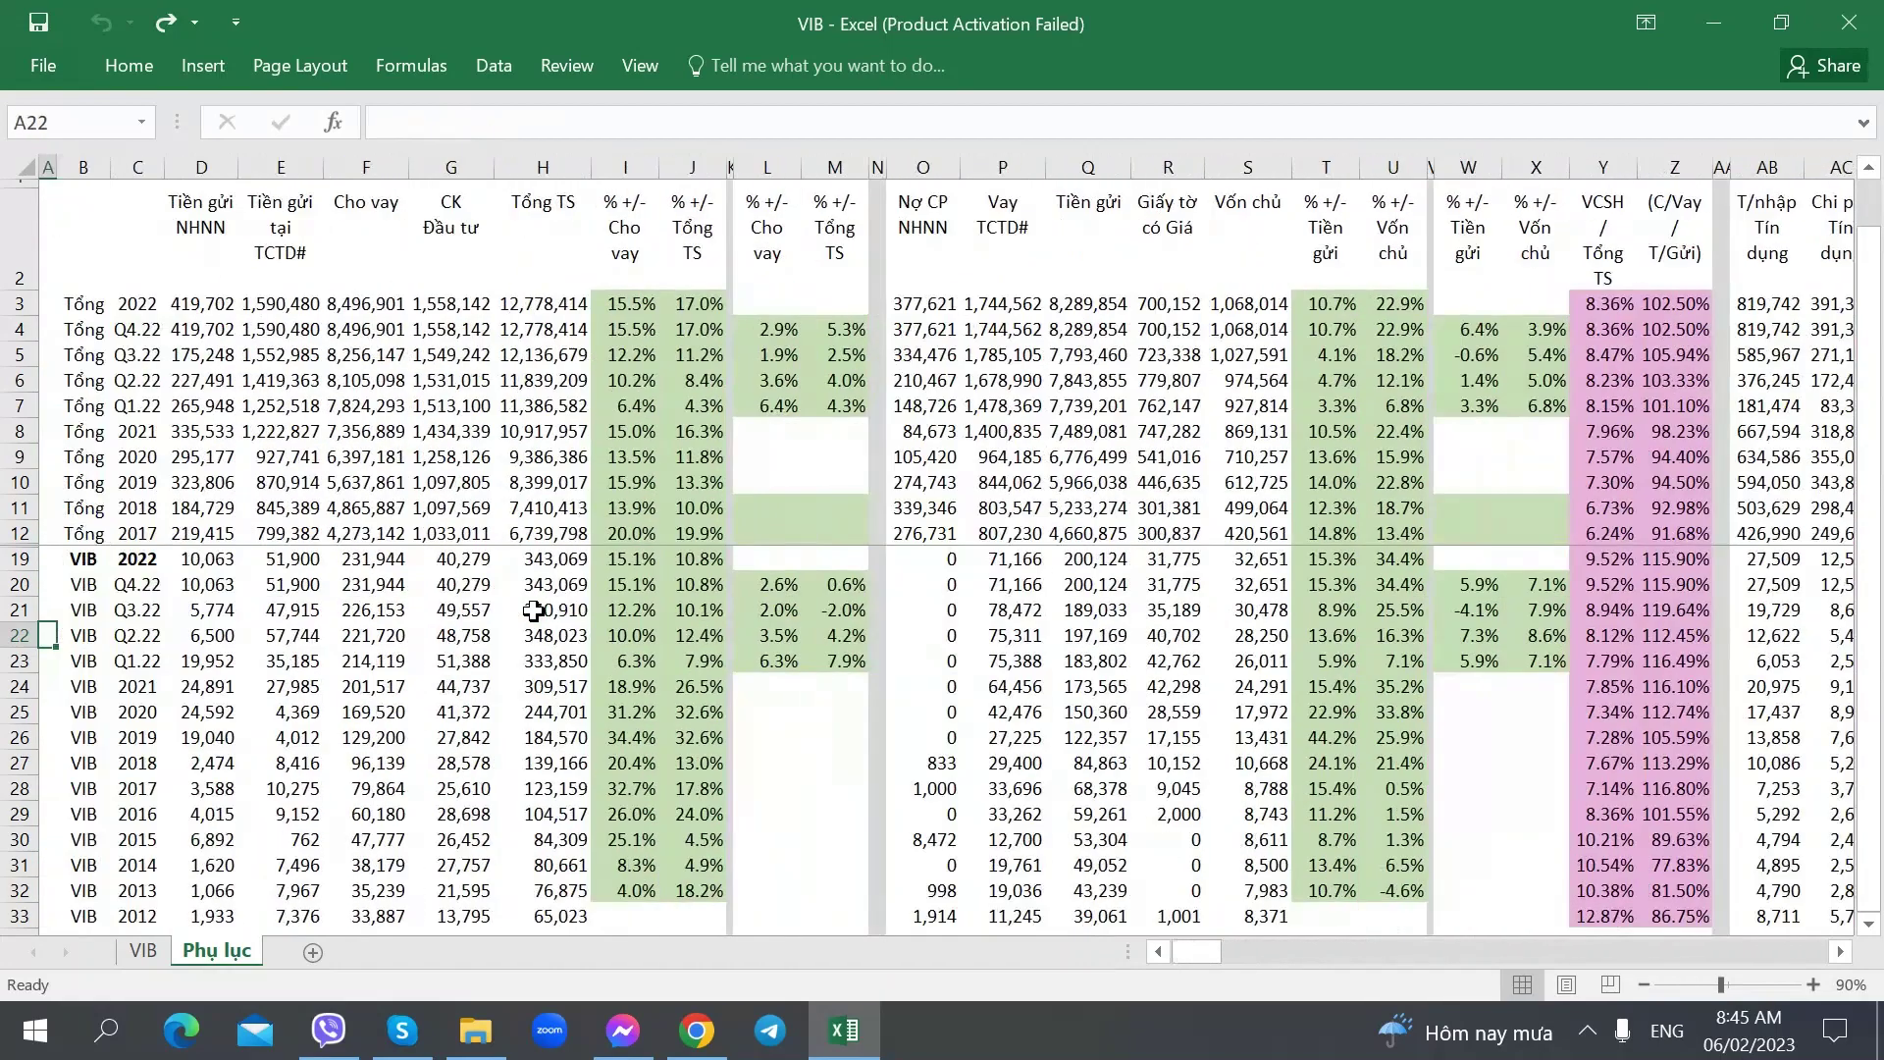
# - Examine the Cho vay figures for the whole sector (Tổng) and for VIB
pyautogui.press('Right')
pyautogui.press('Right')
pyautogui.press('Right')
pyautogui.press('Right')
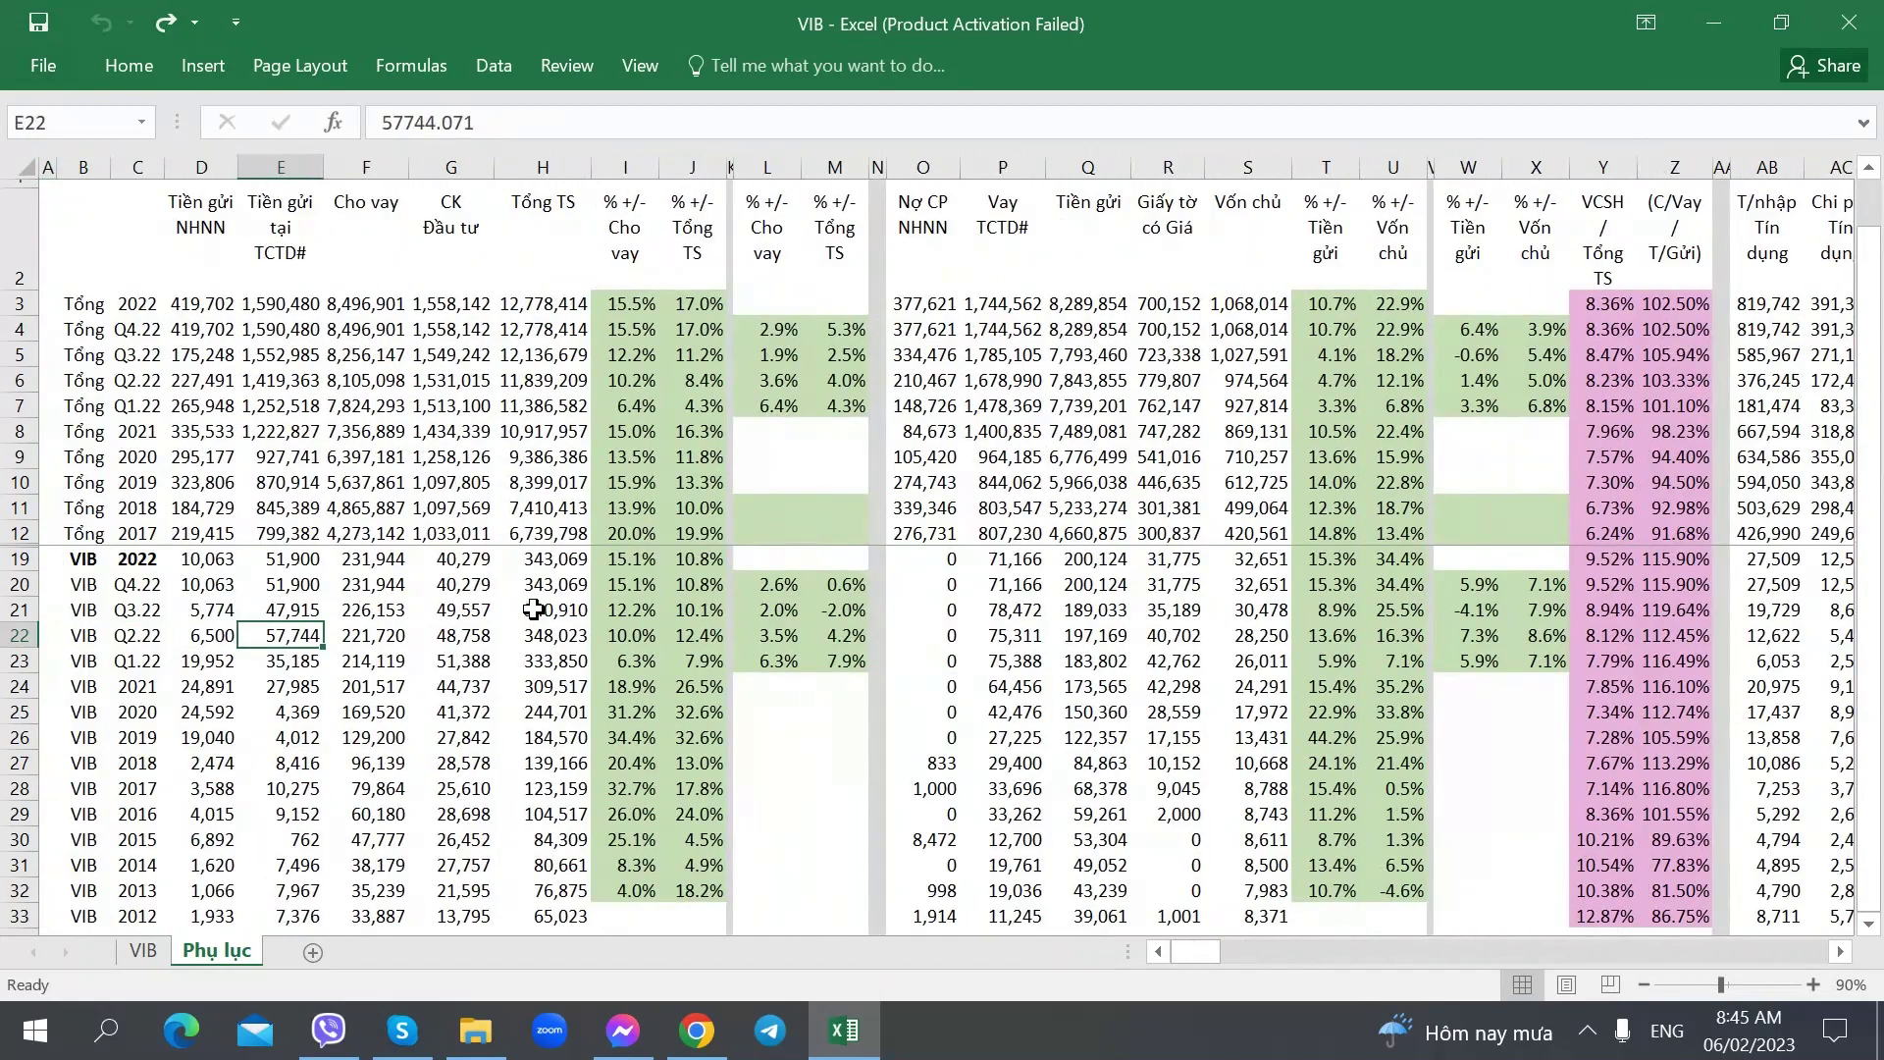
pyautogui.click(371, 379)
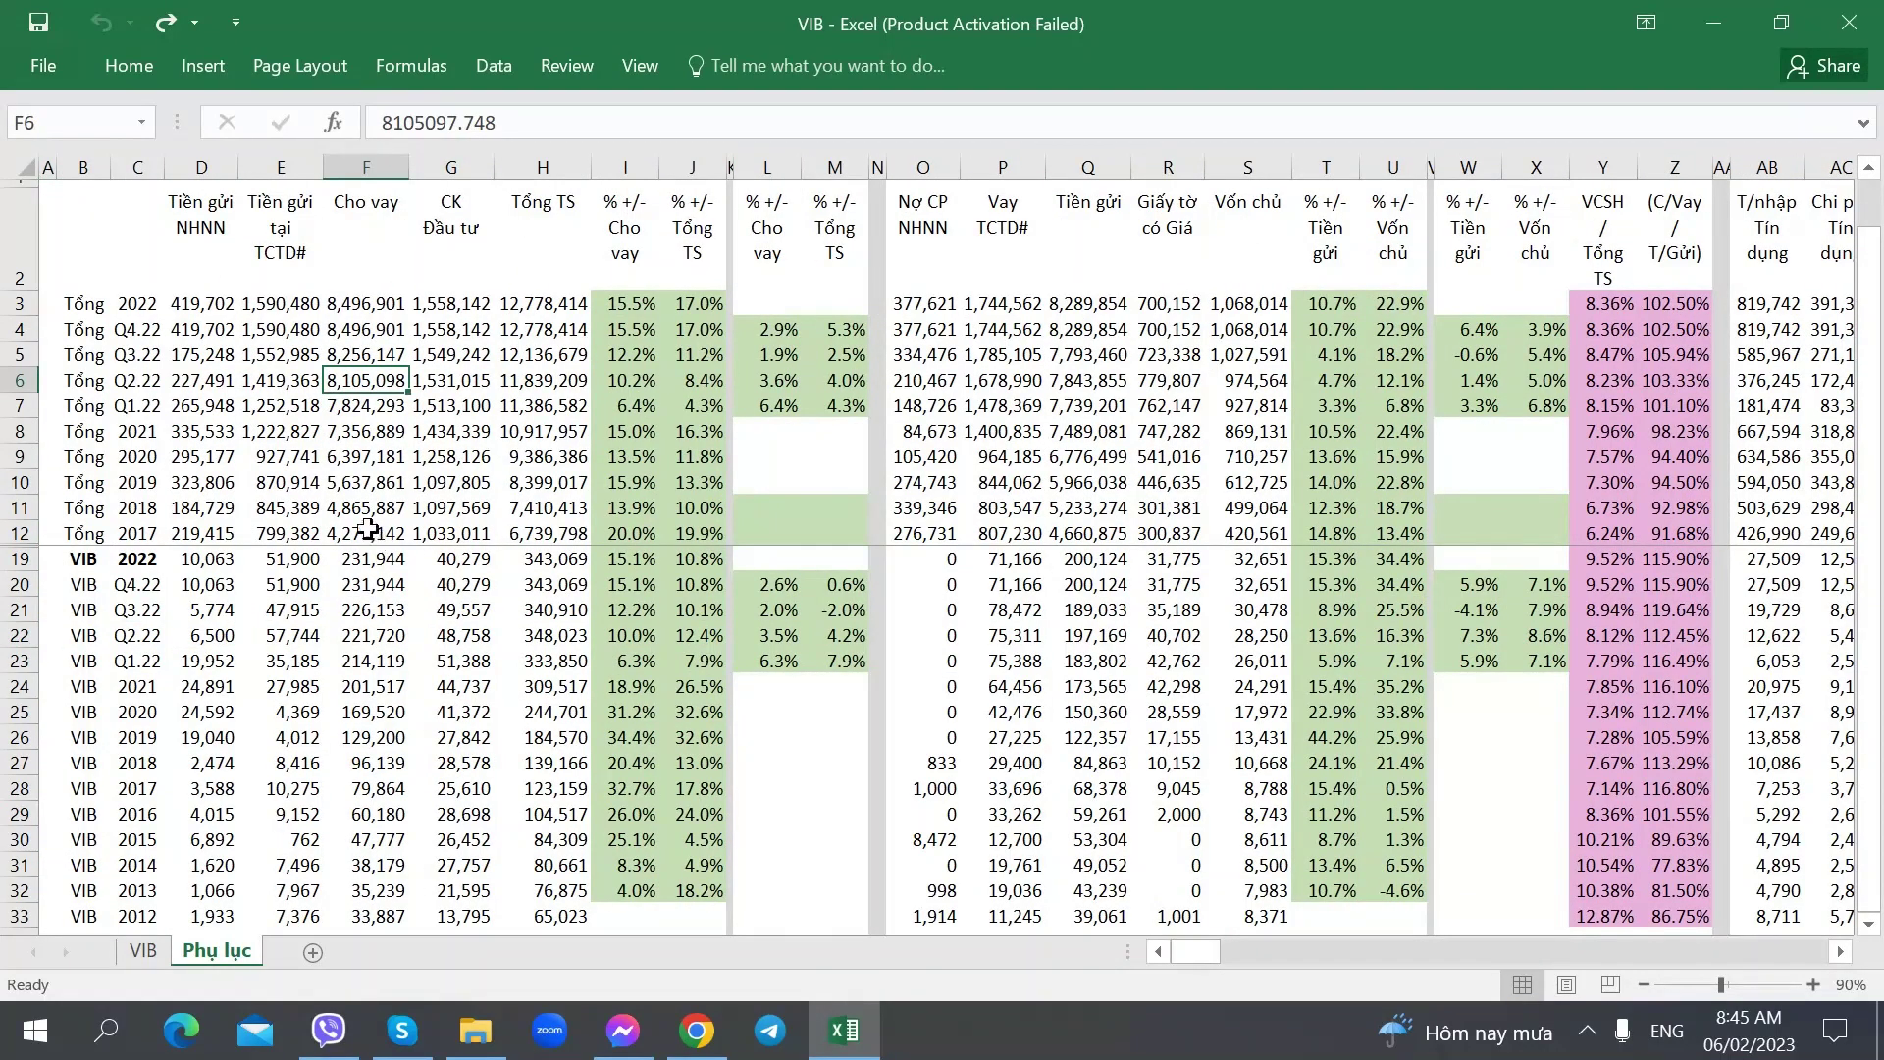
pyautogui.click(342, 632)
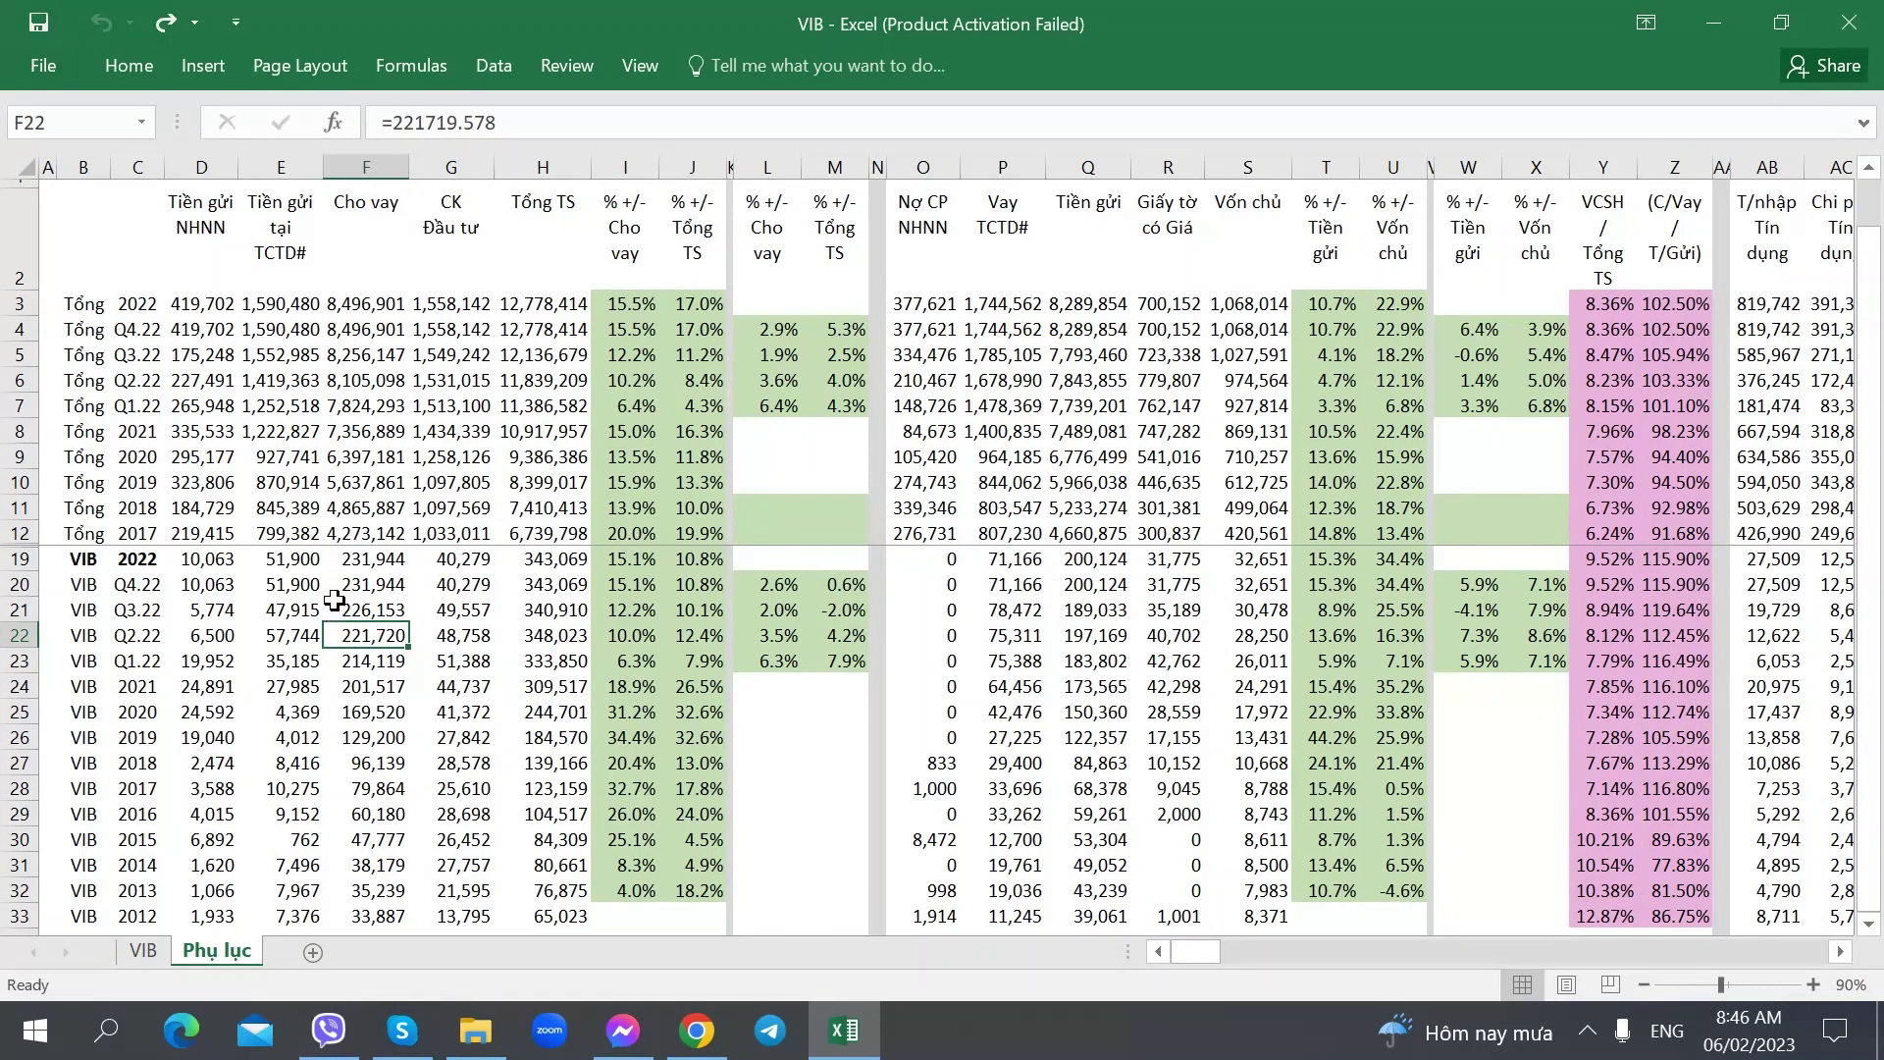
# - Review the Tài chính tốt note beside the cash-dividend entries on the VIB sheet and consult the PDF income statement in Chrome
pyautogui.click(155, 946)
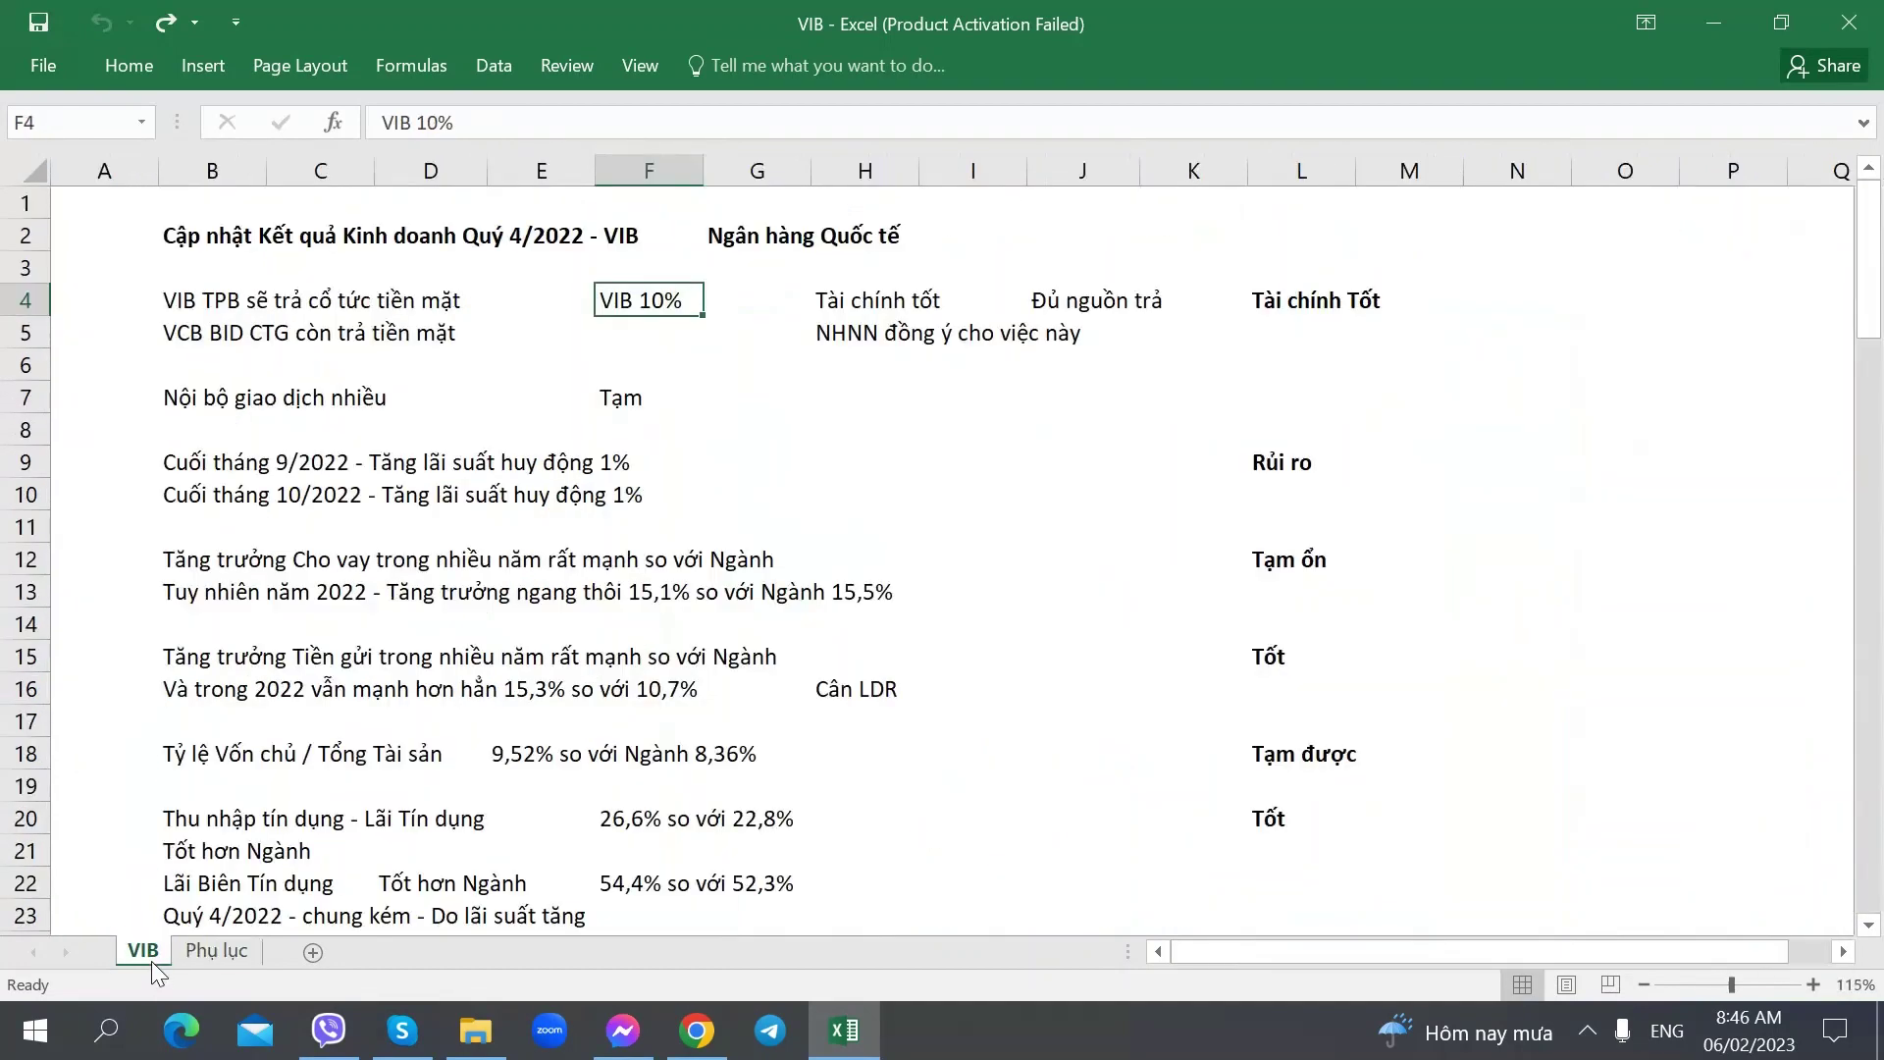
pyautogui.click(839, 371)
pyautogui.click(864, 312)
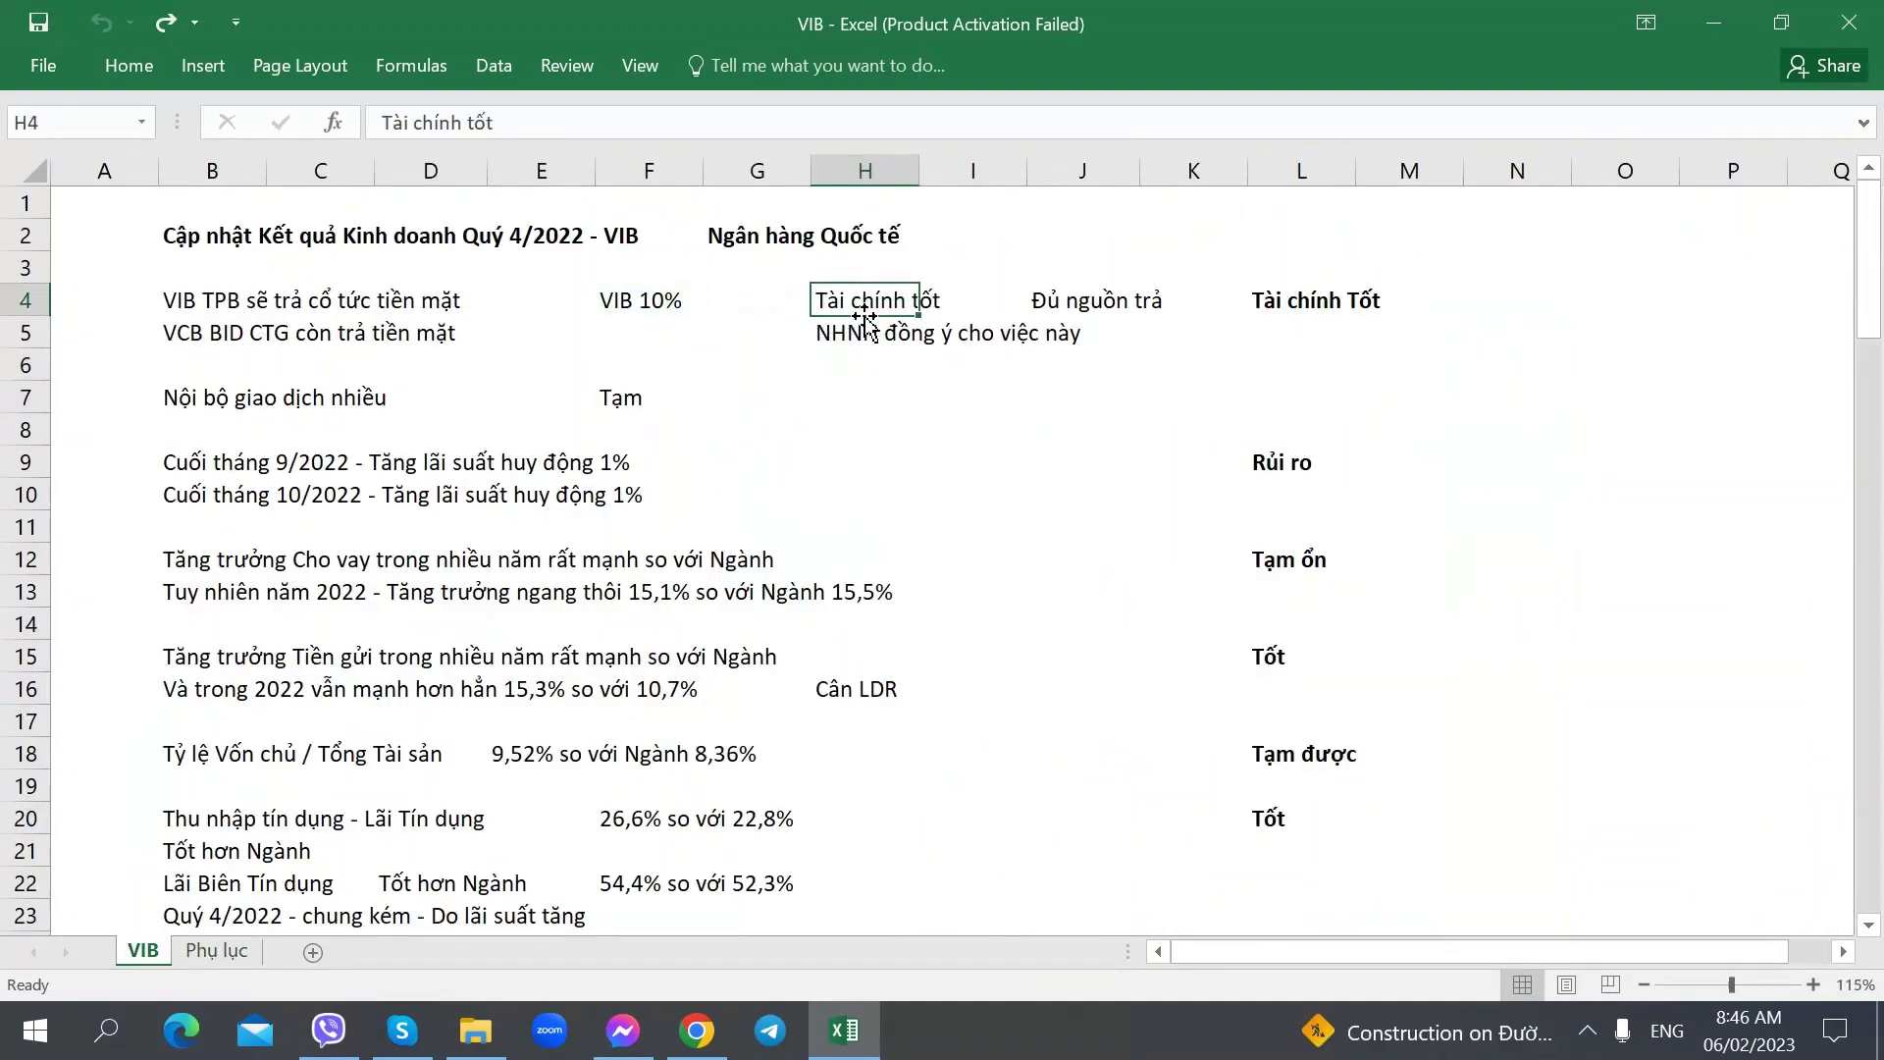
pyautogui.hotkey('alt', 'Tab')
pyautogui.scroll(5, 806, 471)
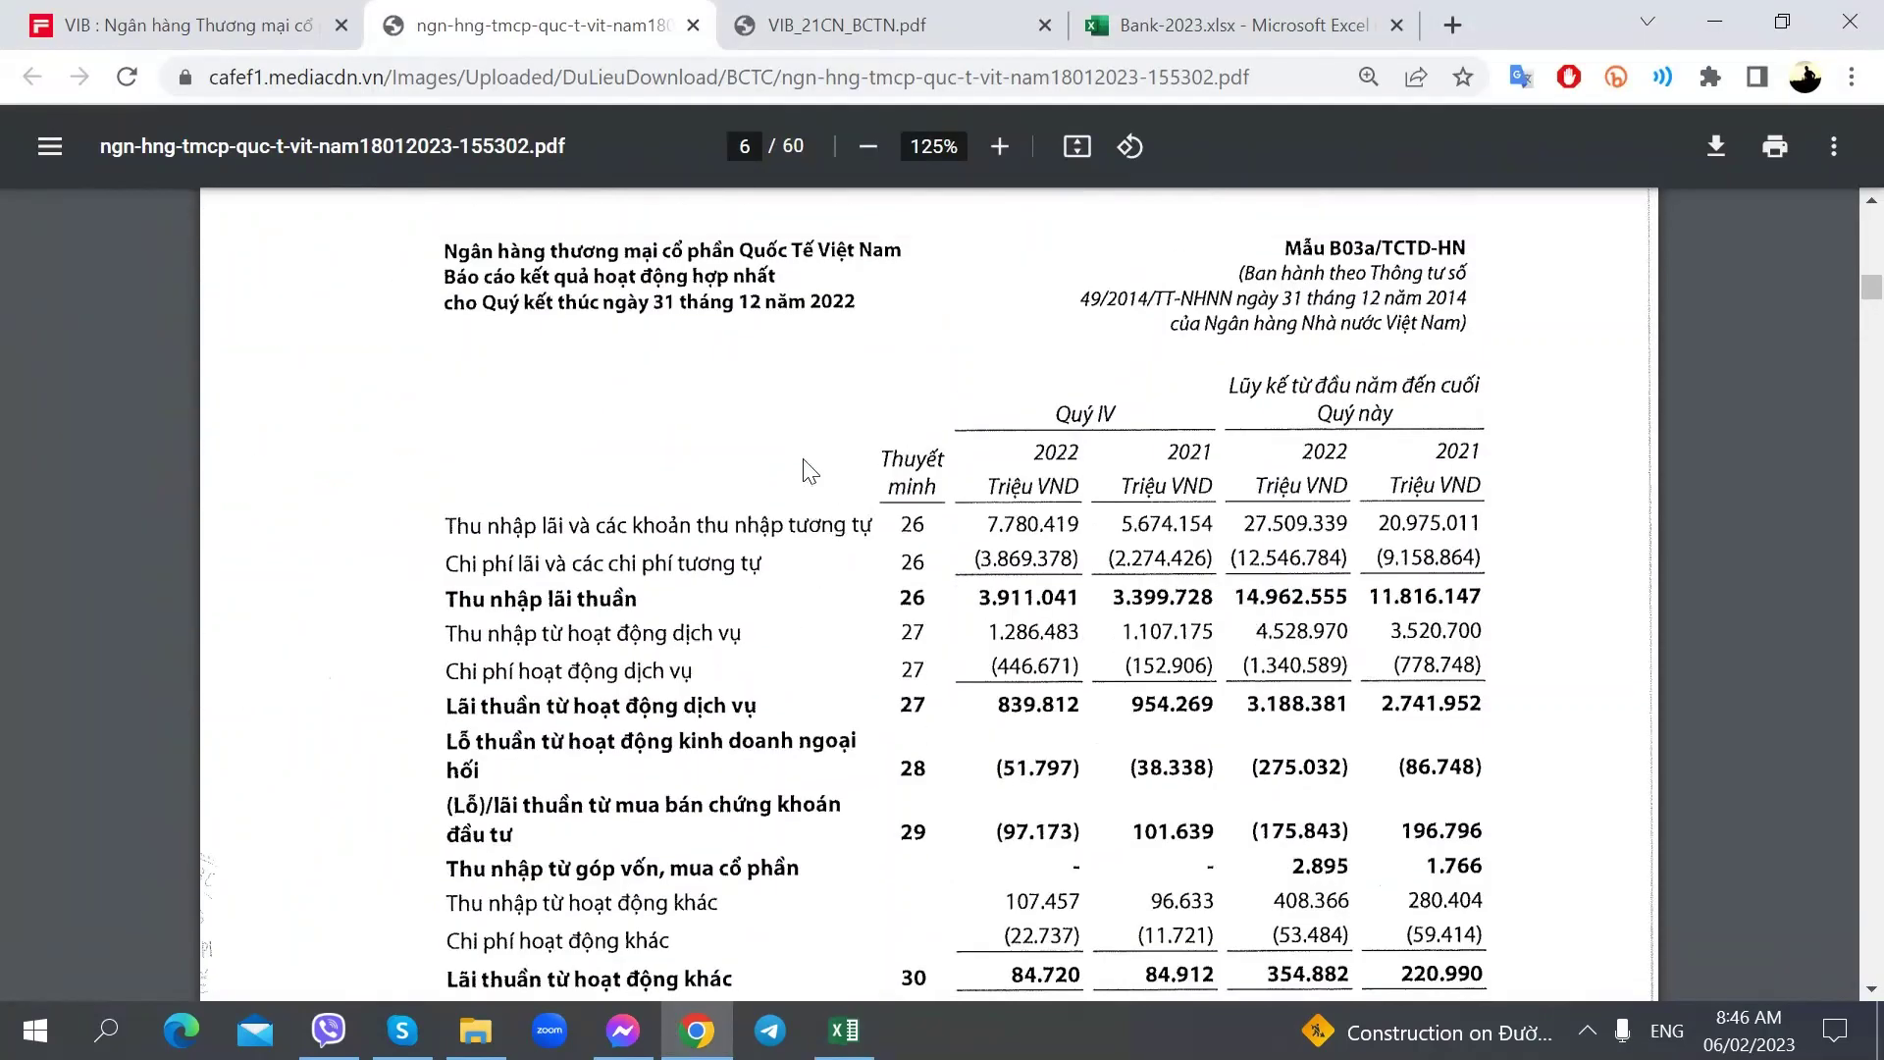
pyautogui.scroll(3, 806, 471)
# - Review the NHNN approval note in H5 and the Tài chính Tốt rating in L4, checking them against the PDF report
pyautogui.hotkey('alt', 'Tab')
pyautogui.click(850, 334)
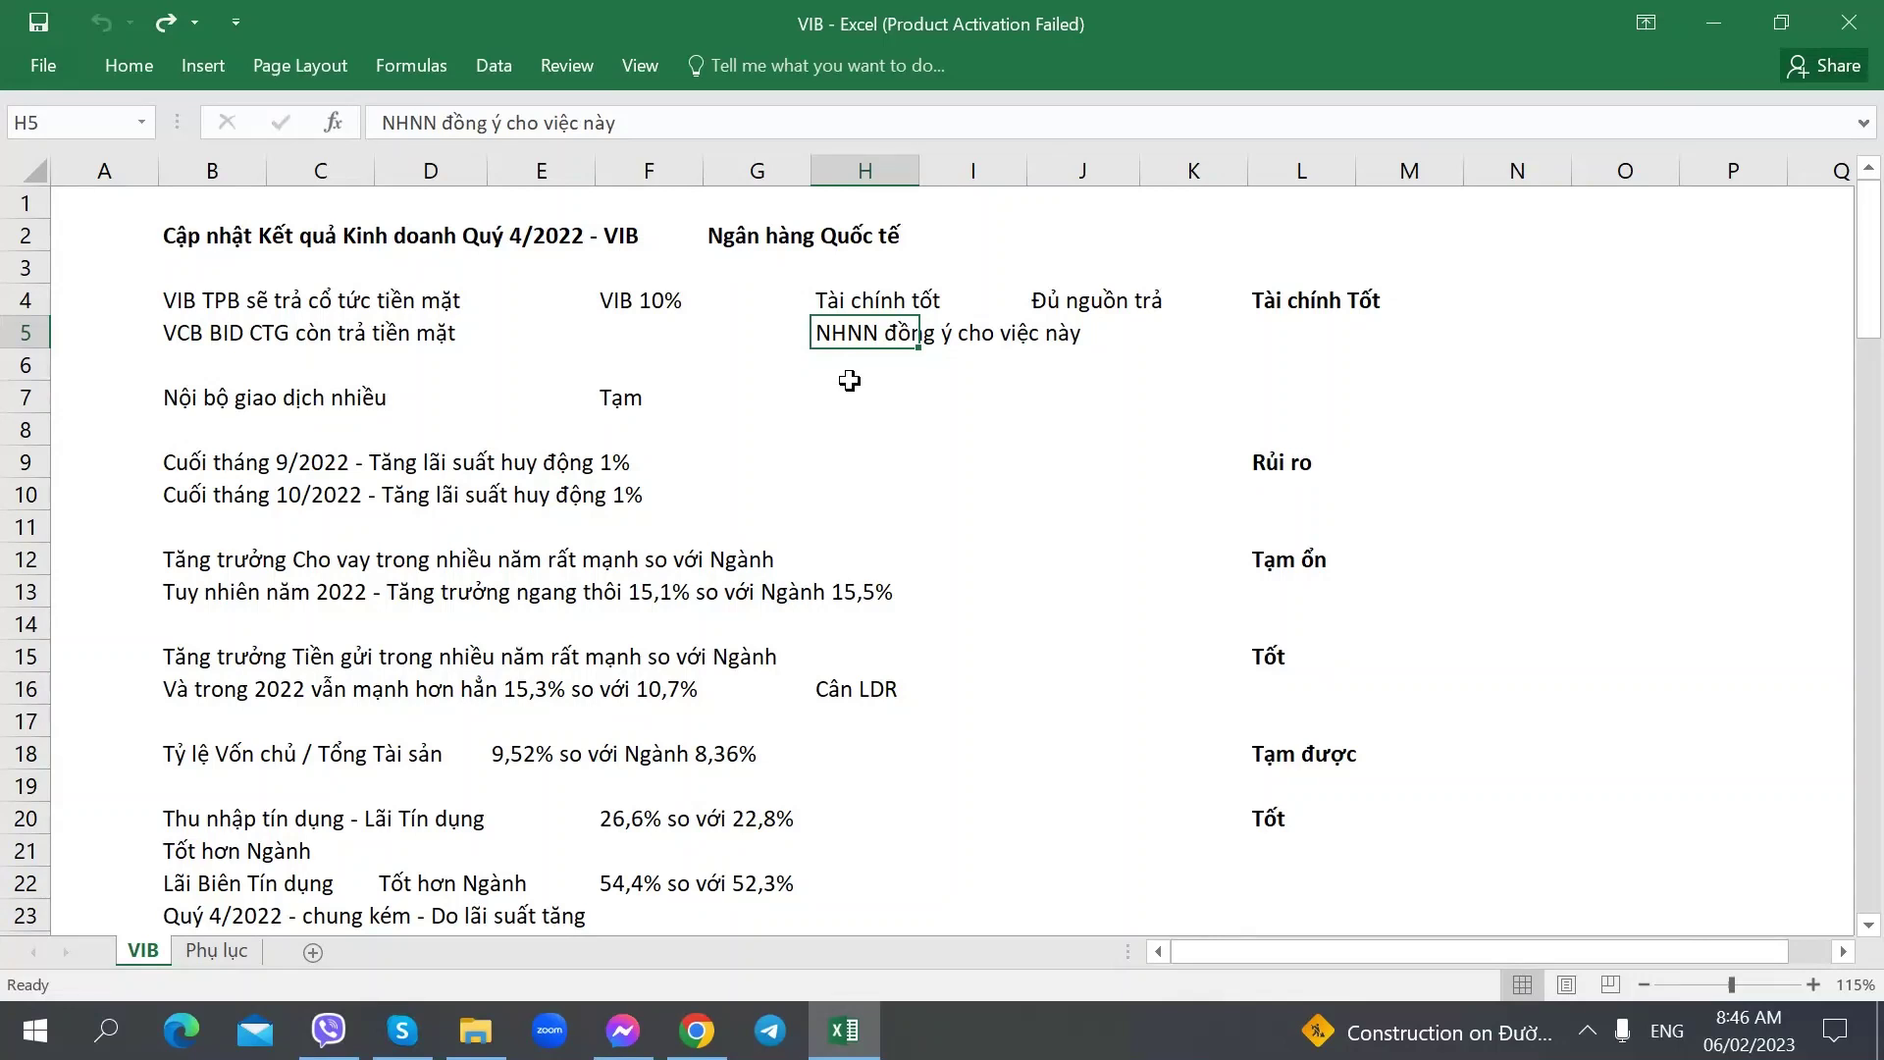
pyautogui.click(1273, 295)
pyautogui.hotkey('alt', 'Tab')
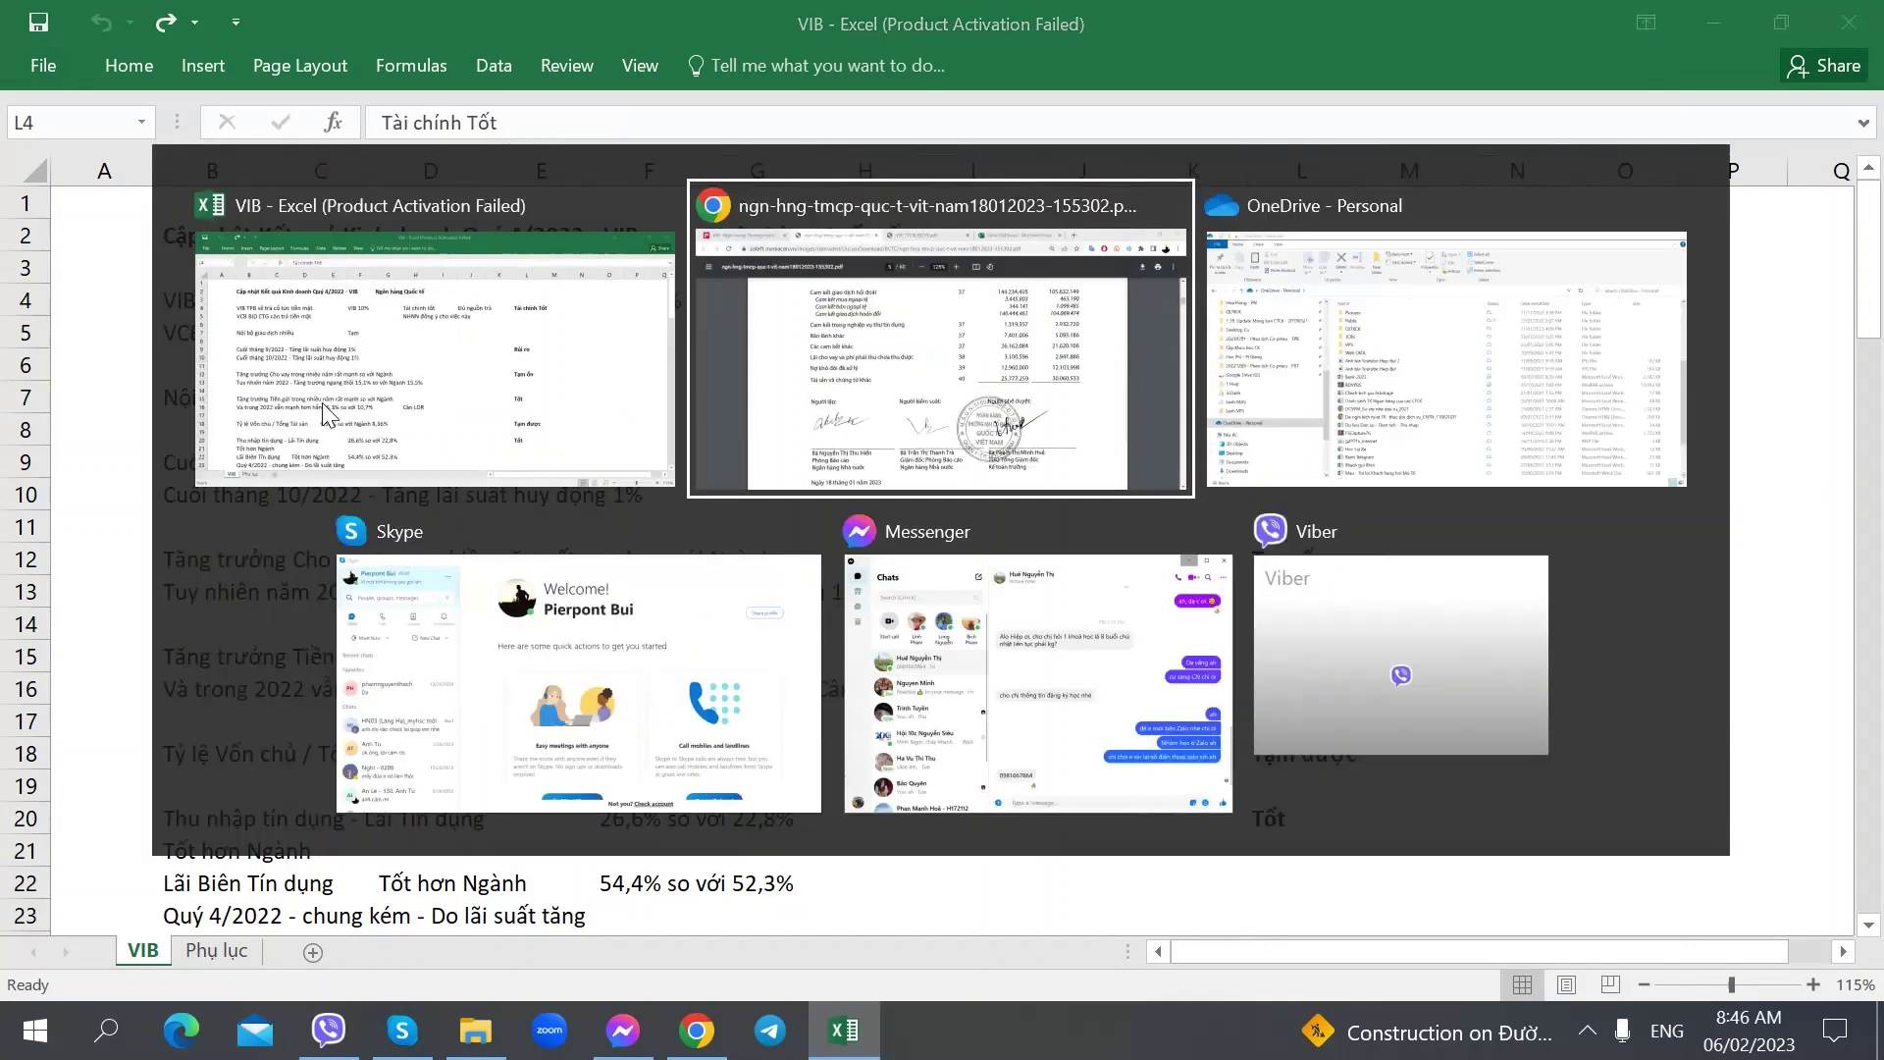
pyautogui.scroll(2, 422, 433)
pyautogui.scroll(-10, 432, 434)
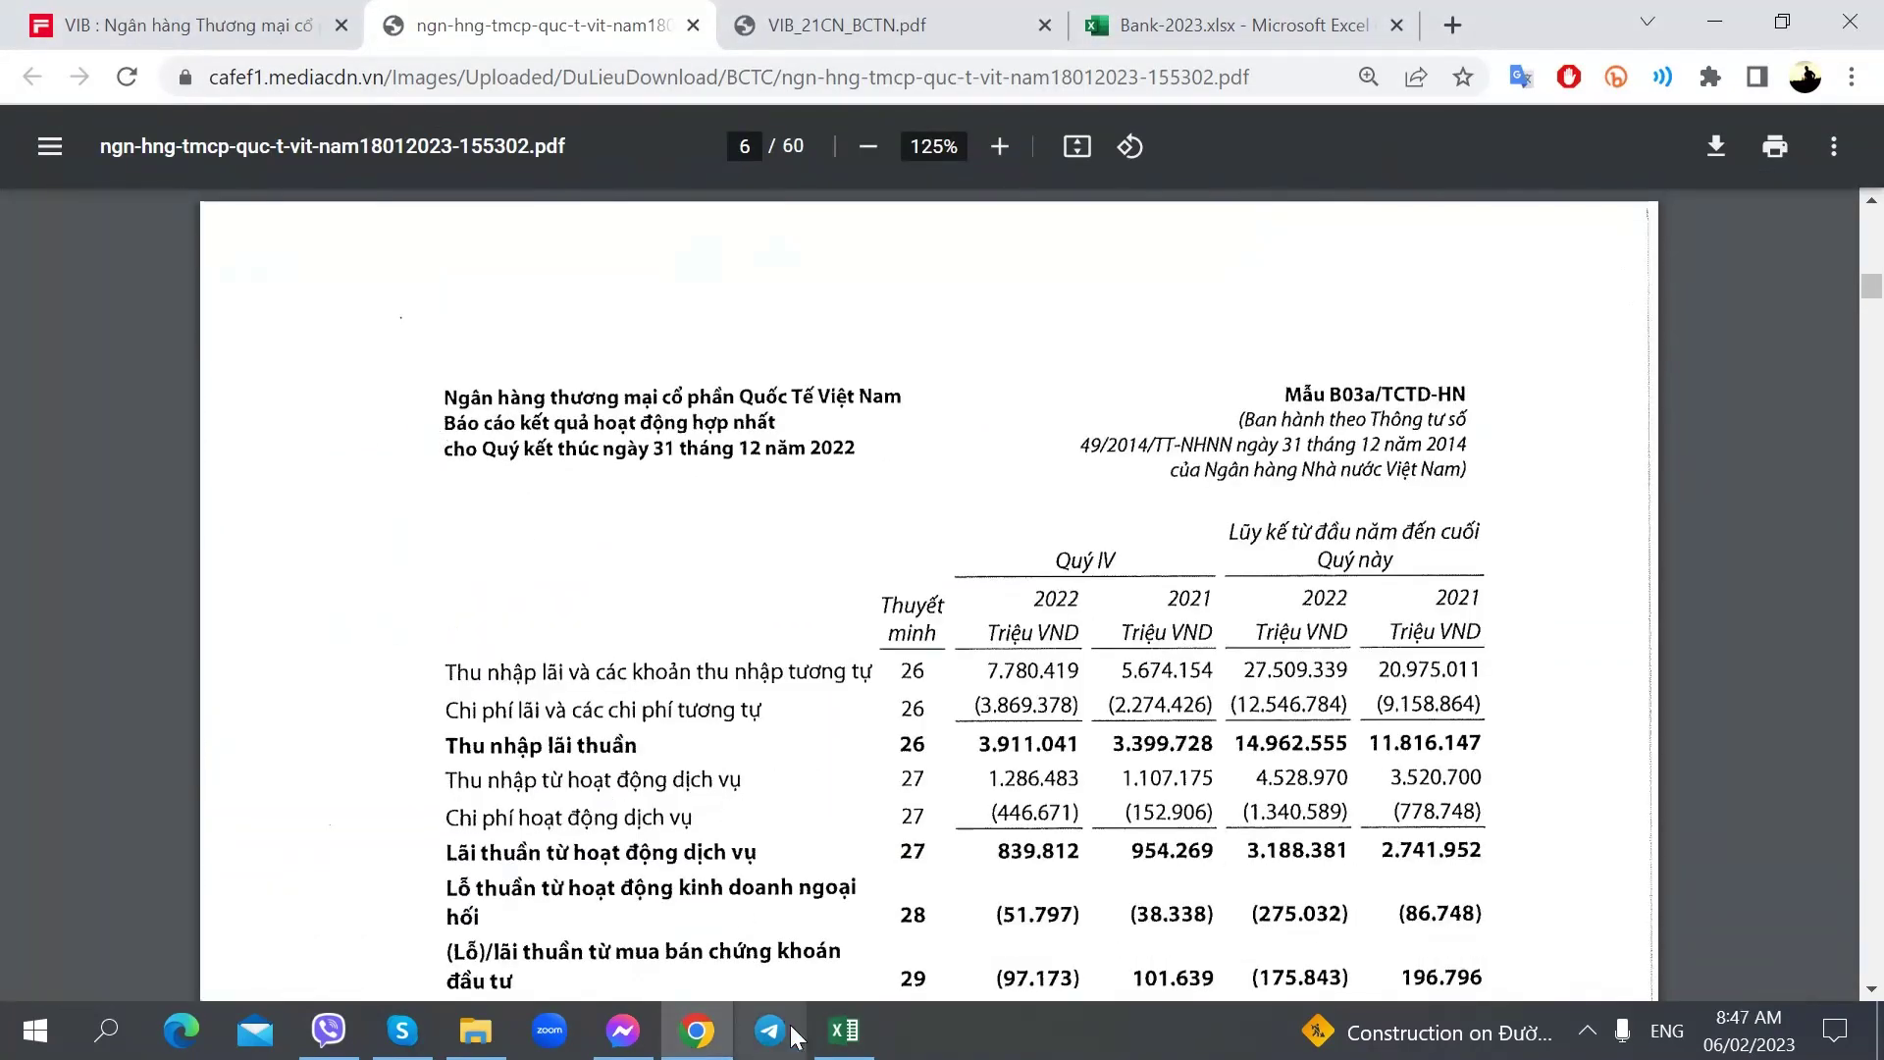
pyautogui.hotkey('alt', 'Tab')
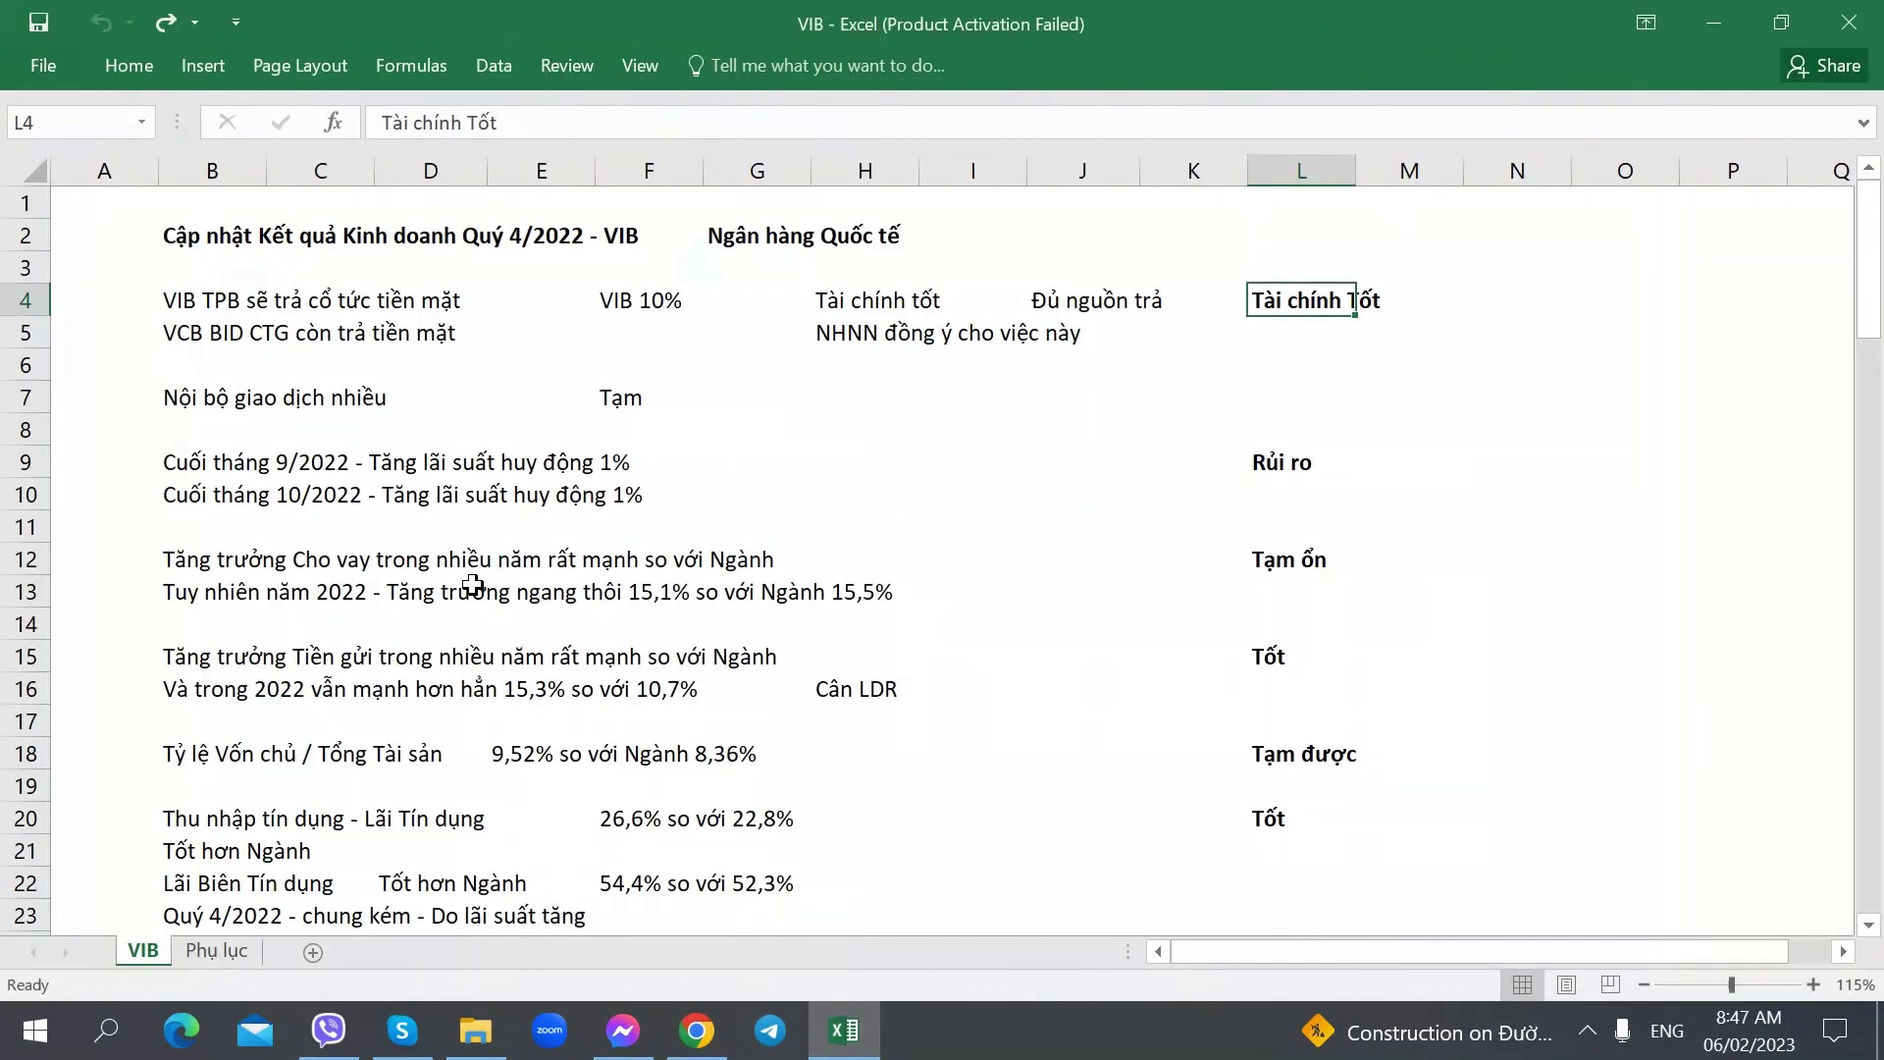
# - Find the related news and events section on VIB's CafeF page in Chrome
pyautogui.hotkey('alt', 'Tab')
pyautogui.hotkey('ctrl', 'shift', 'Tab')
pyautogui.scroll(6, 316, 557)
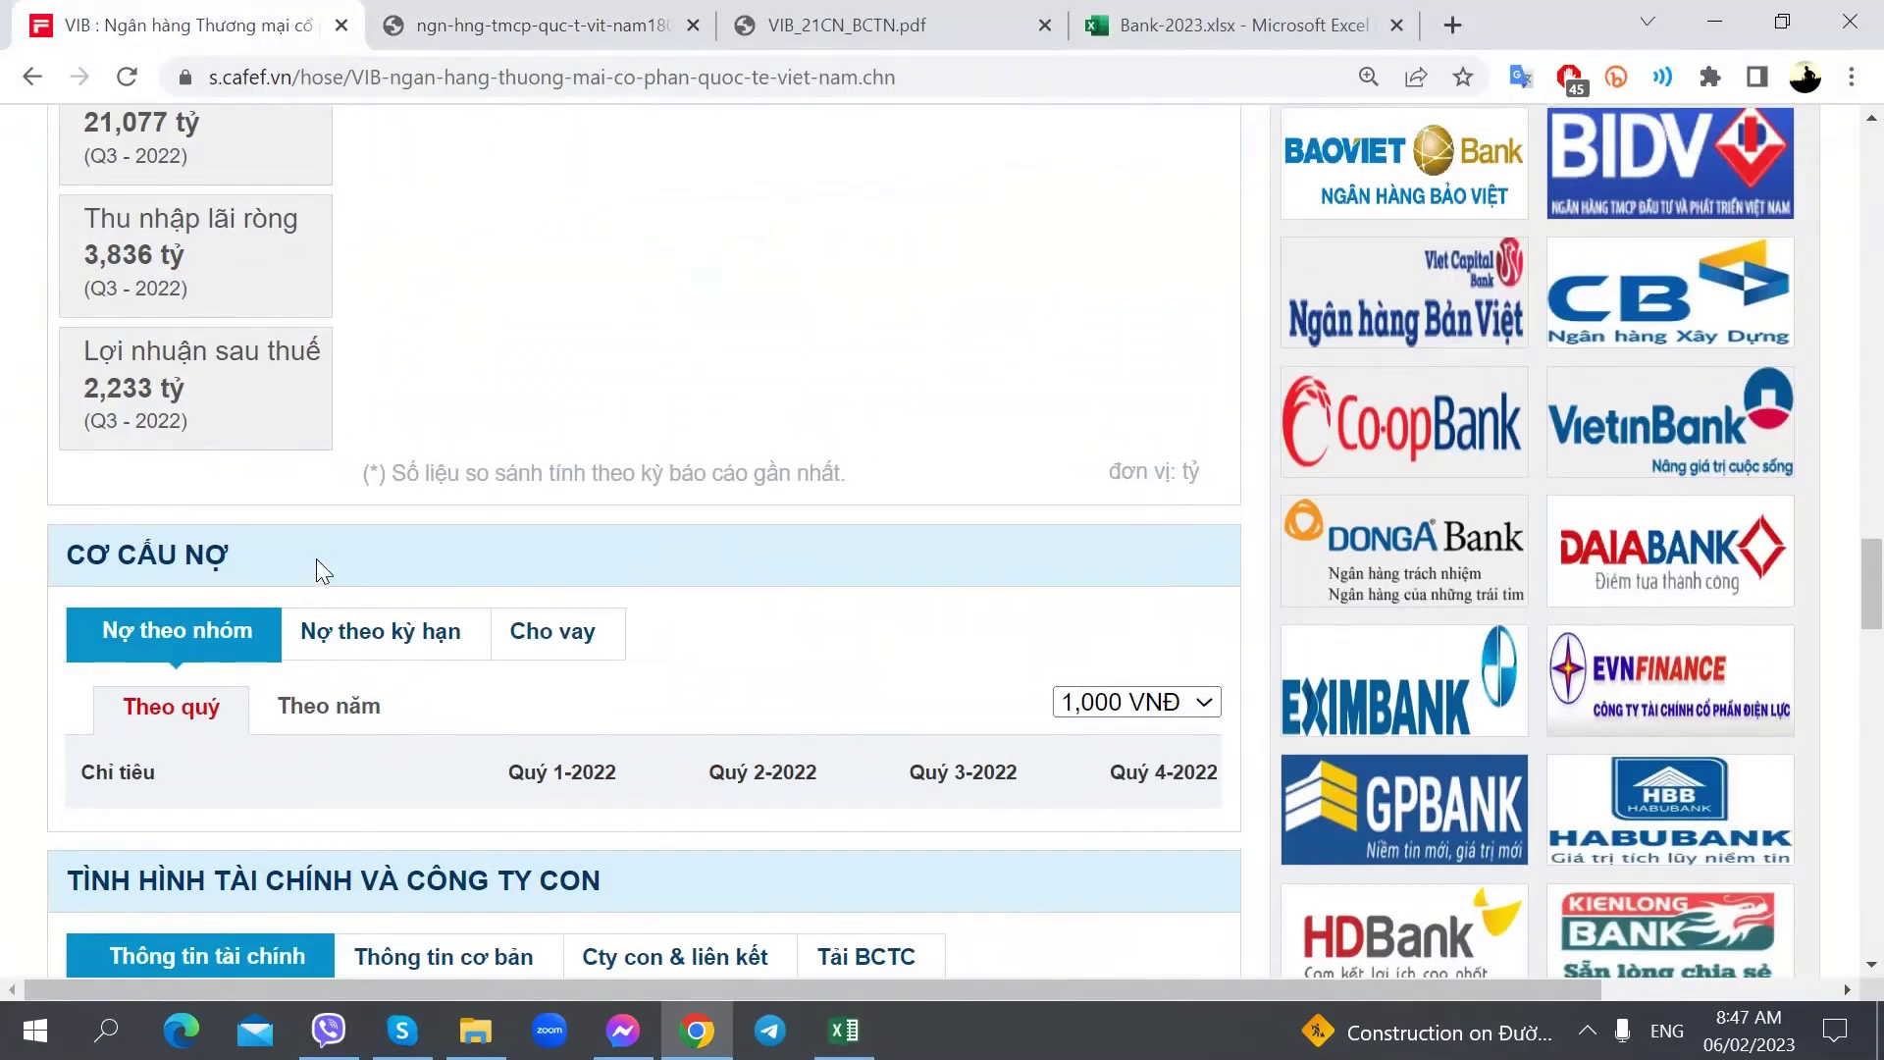
pyautogui.scroll(20, 316, 557)
pyautogui.scroll(-3, 284, 540)
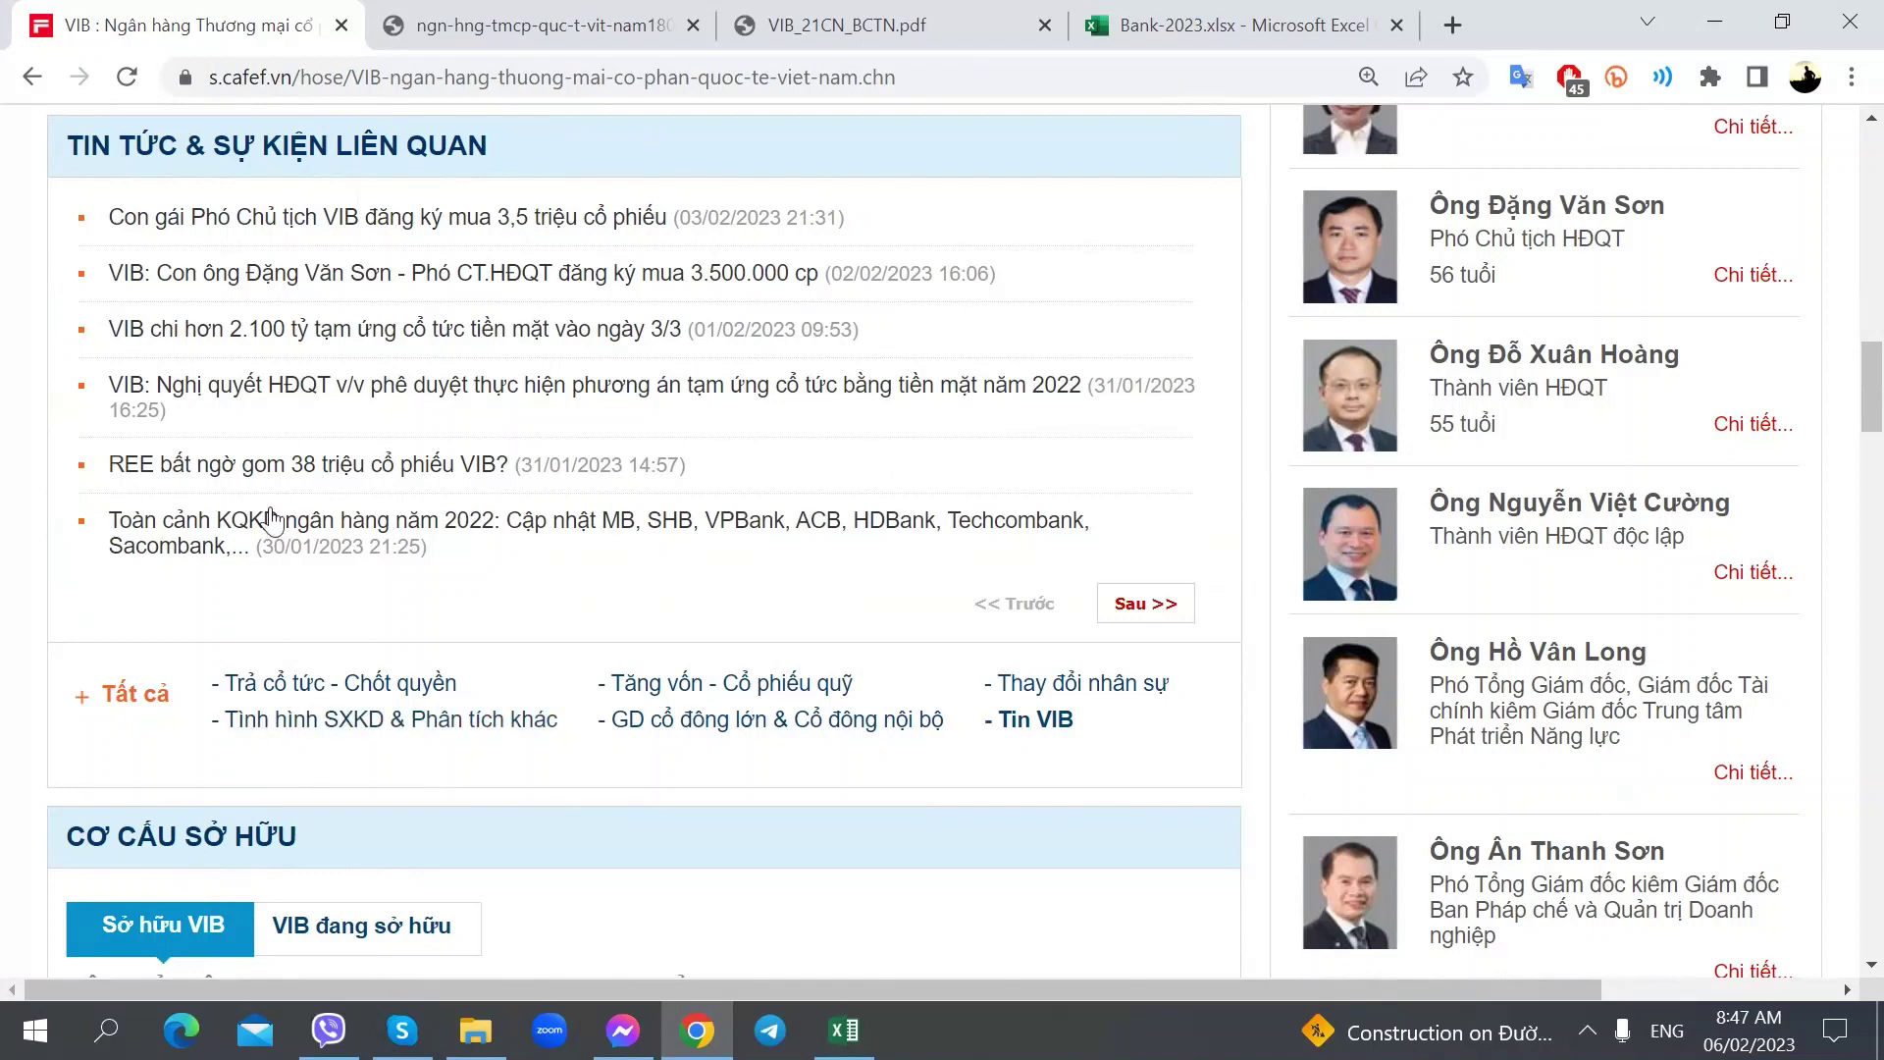
# - Enter the note "REE mua VIB - 38 triệu -" in H7 of the VIB sheet, taking the share amount from the CafeF headline
pyautogui.hotkey('alt', 'Tab')
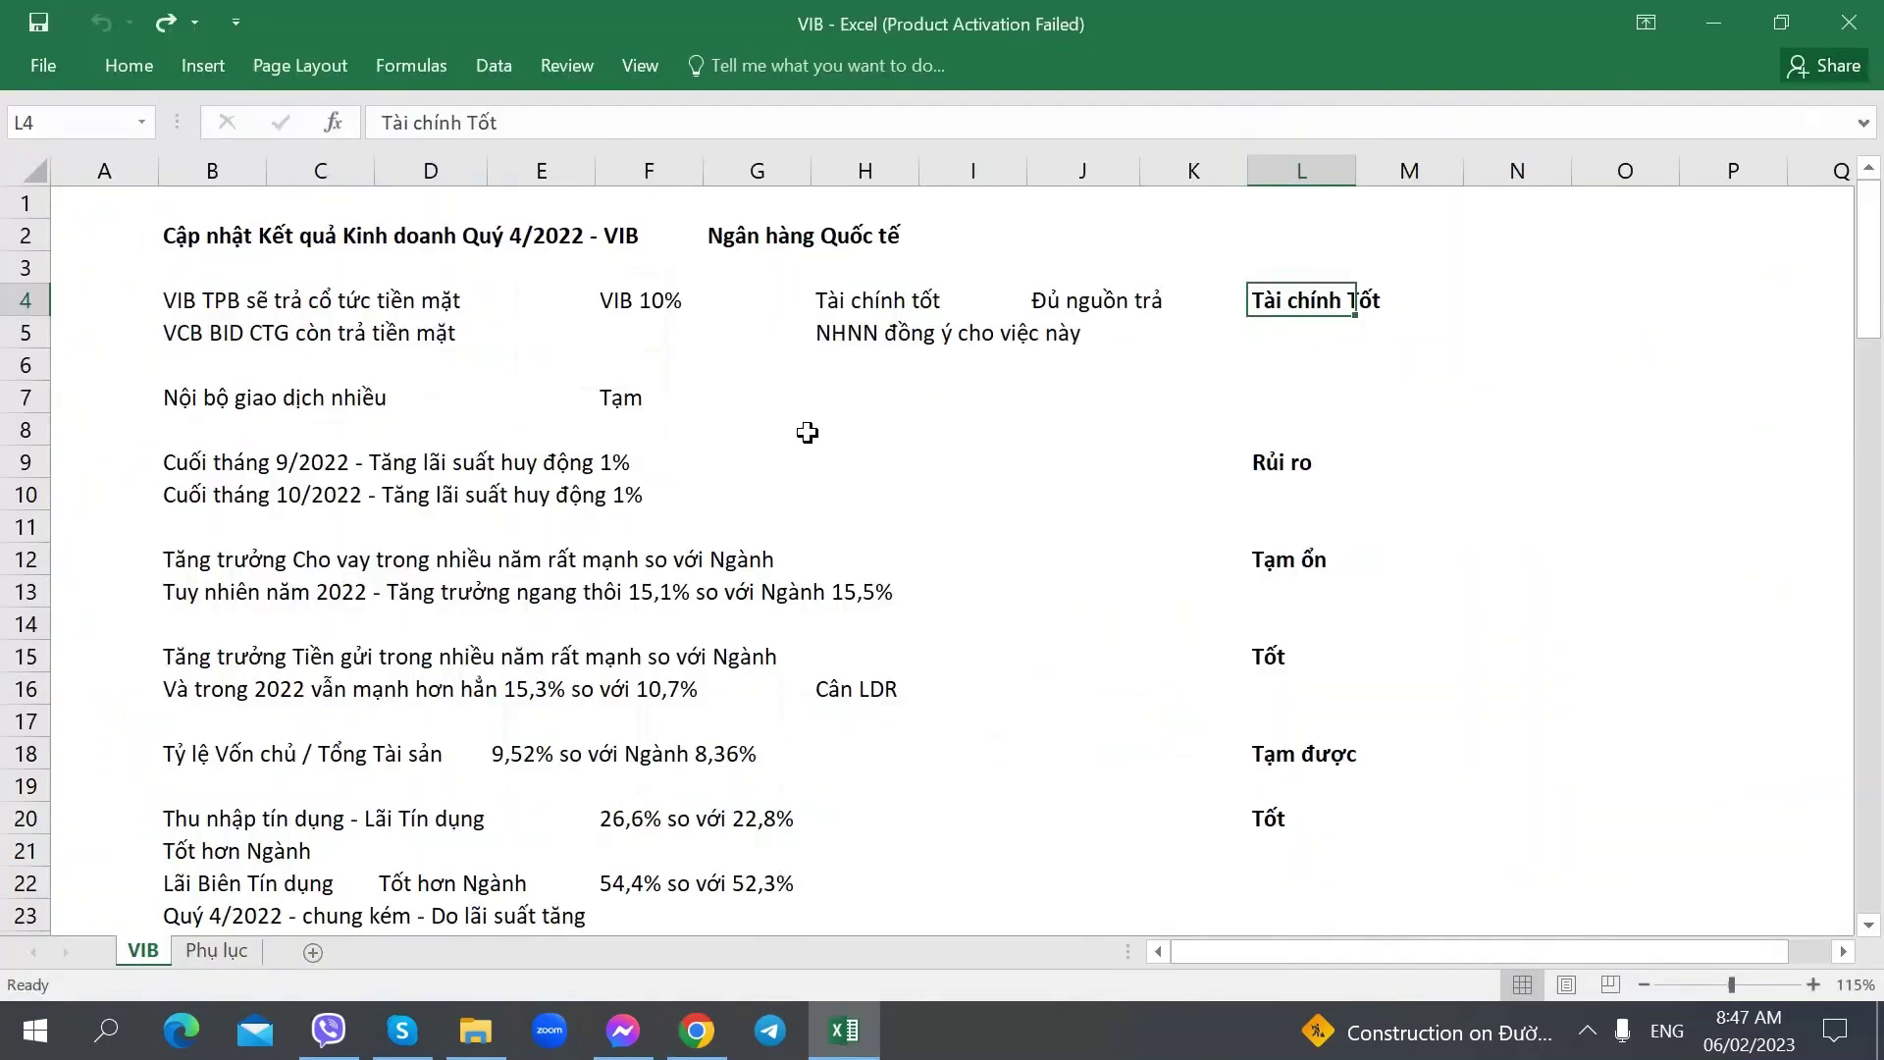
pyautogui.click(836, 407)
pyautogui.write('REE ')
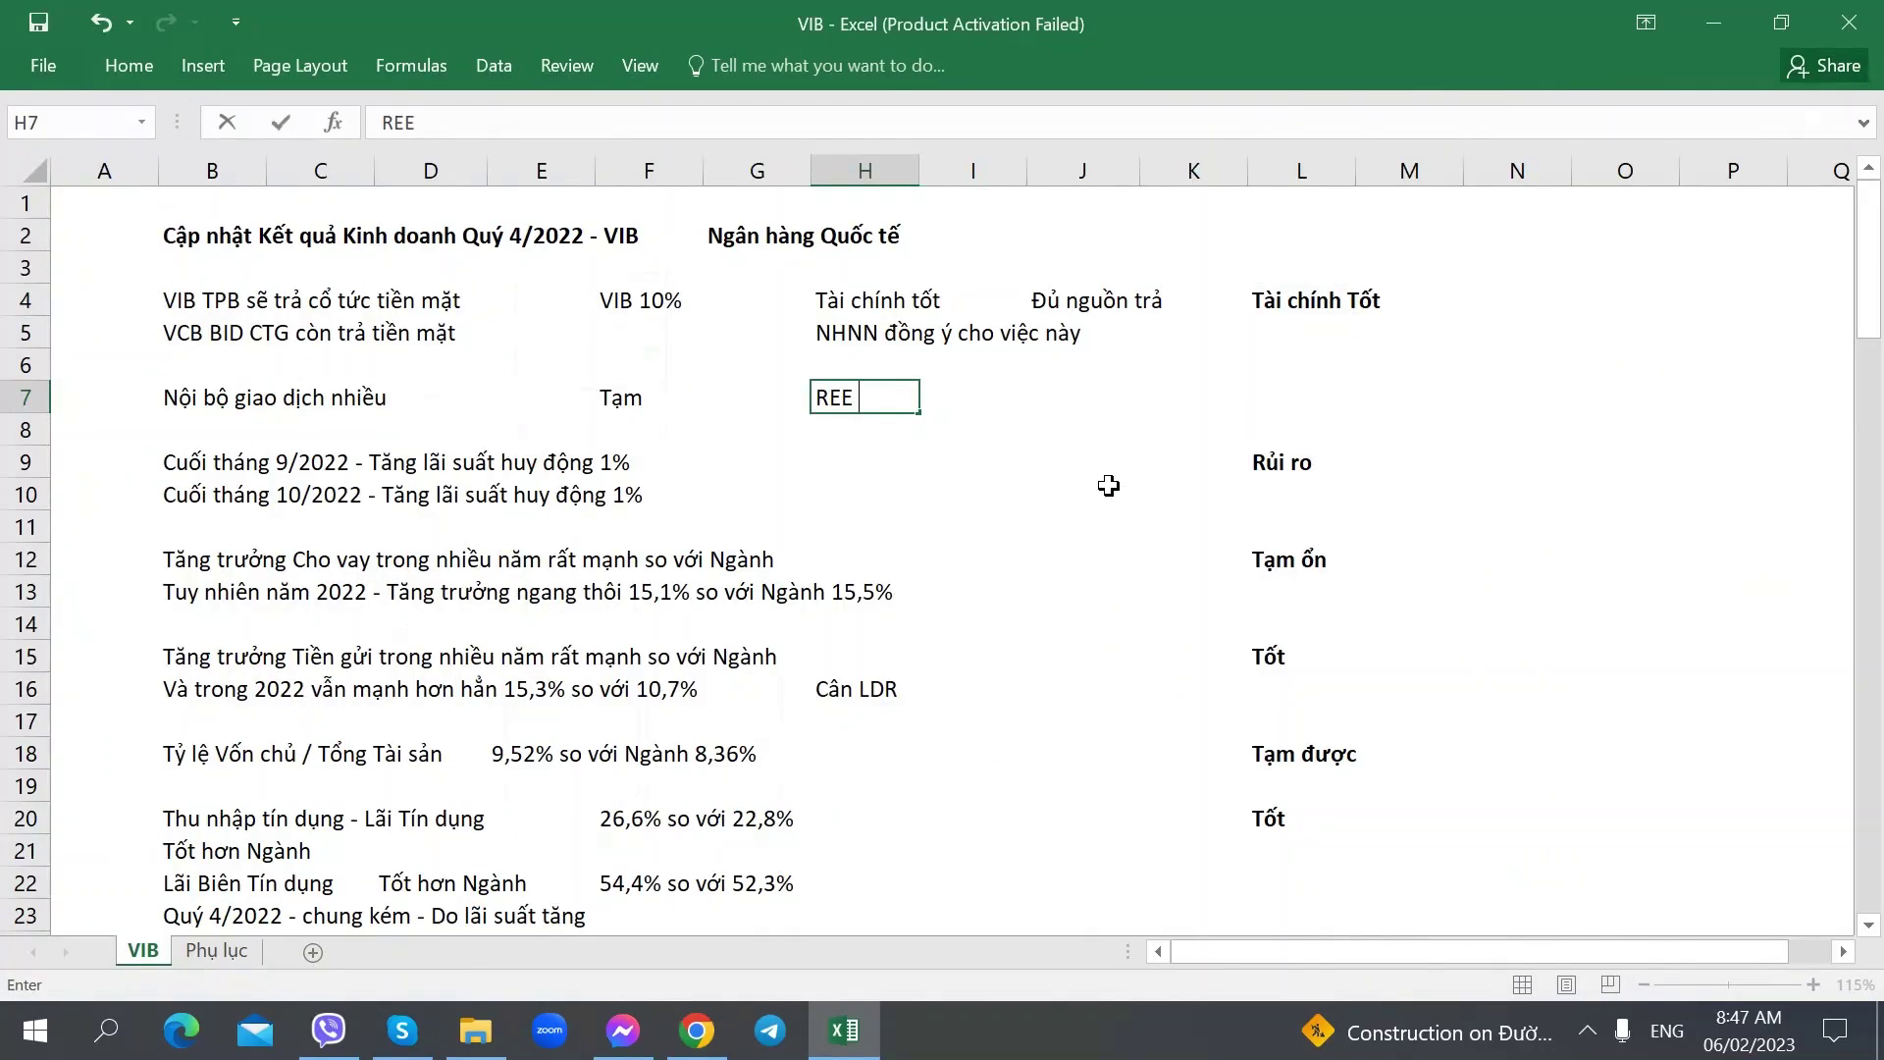
pyautogui.write('mua VIB')
pyautogui.hotkey('alt', 'Tab')
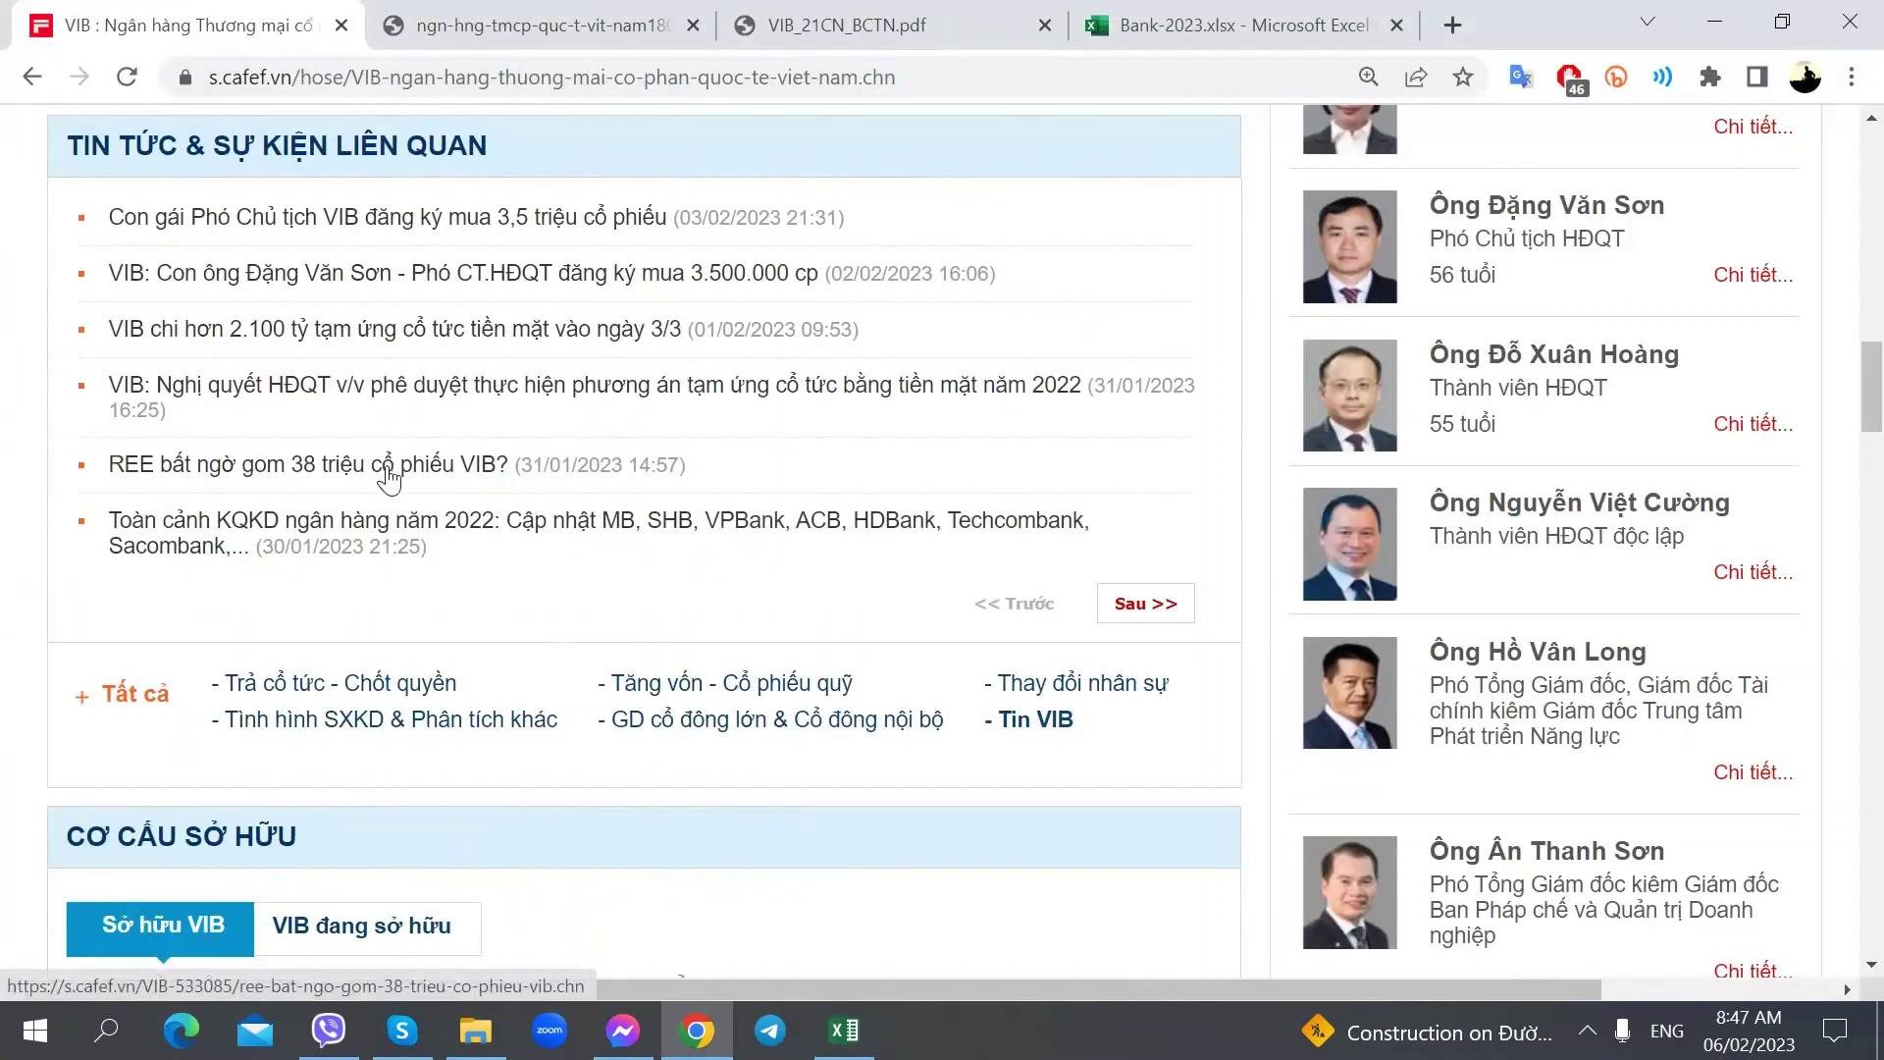
pyautogui.hotkey('alt', 'Tab')
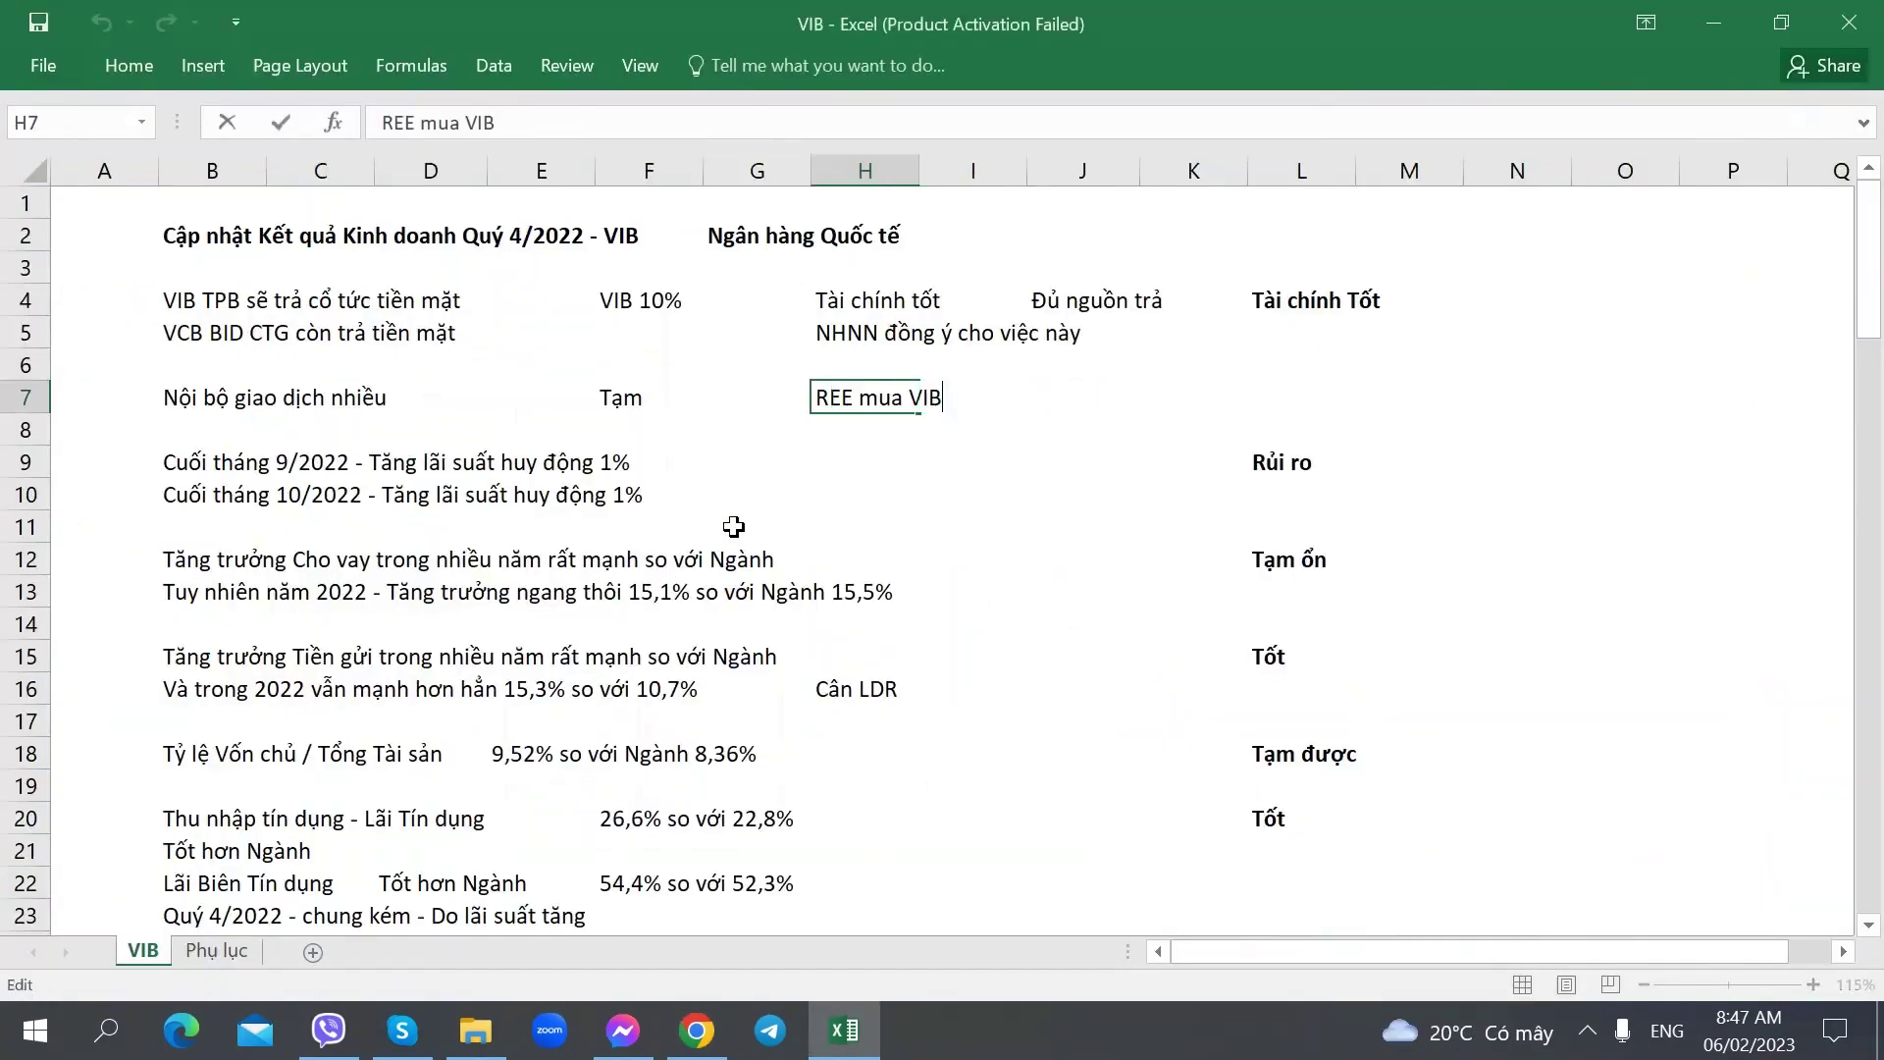
pyautogui.write('- 38 triệu -')
# - Calculate REE's stake in K7 with =38/2107, using the outstanding share volume from VIB's CafeF page
pyautogui.hotkey('alt', 'Tab')
pyautogui.scroll(5, 860, 566)
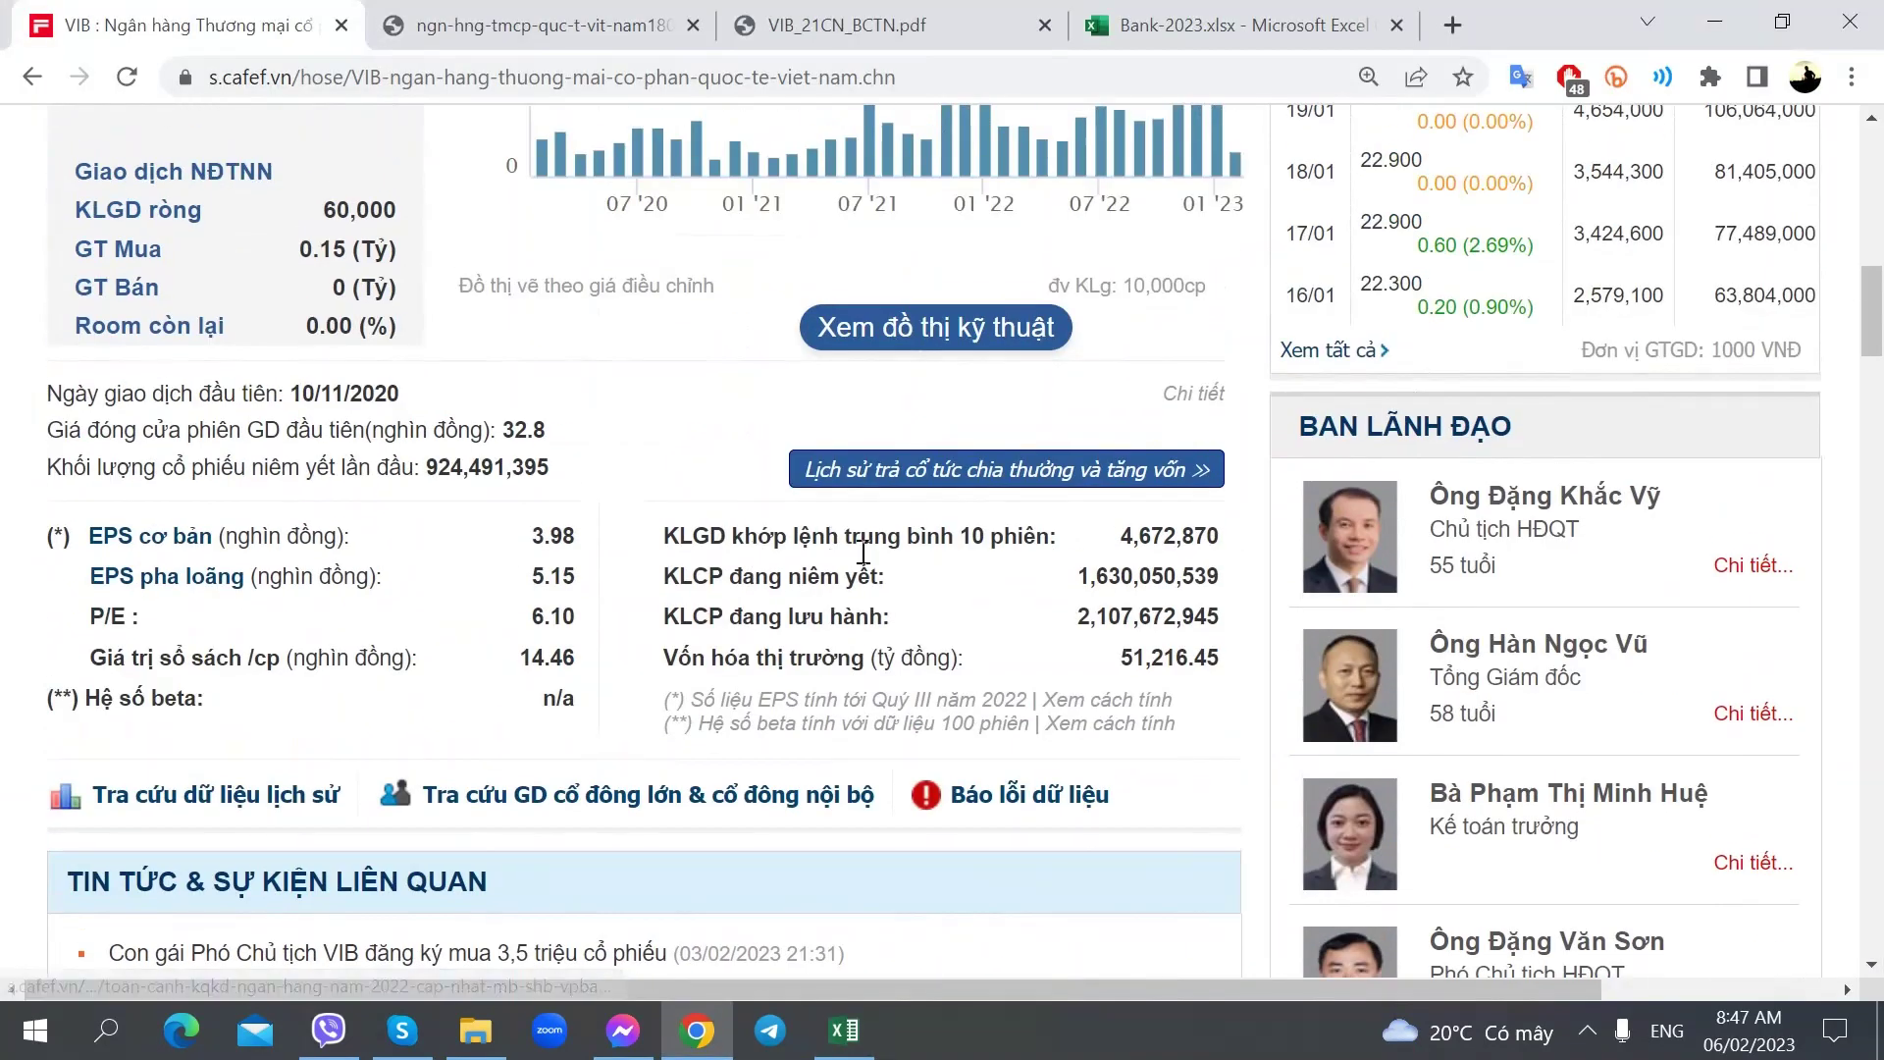
pyautogui.scroll(-3, 860, 566)
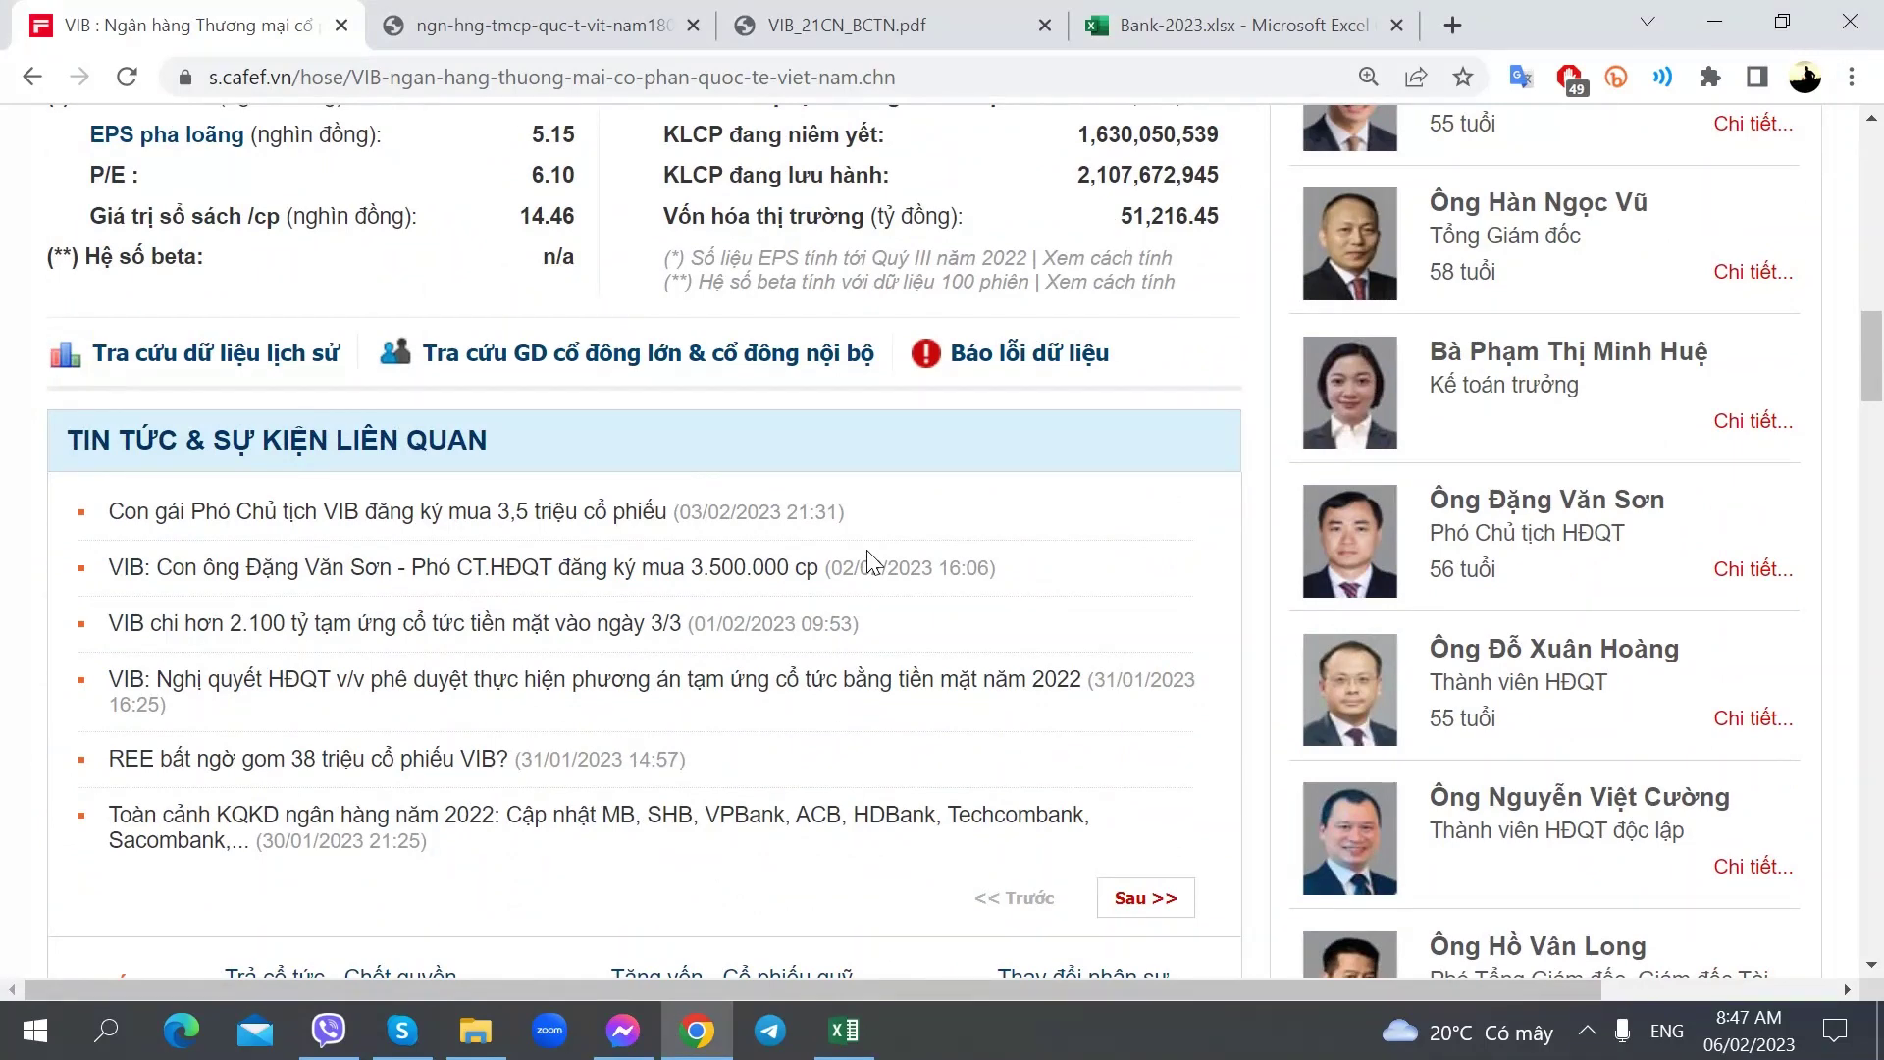
pyautogui.hotkey('alt', 'Tab')
pyautogui.write('-')
pyautogui.press('Tab')
pyautogui.press('Tab')
pyautogui.press('Tab')
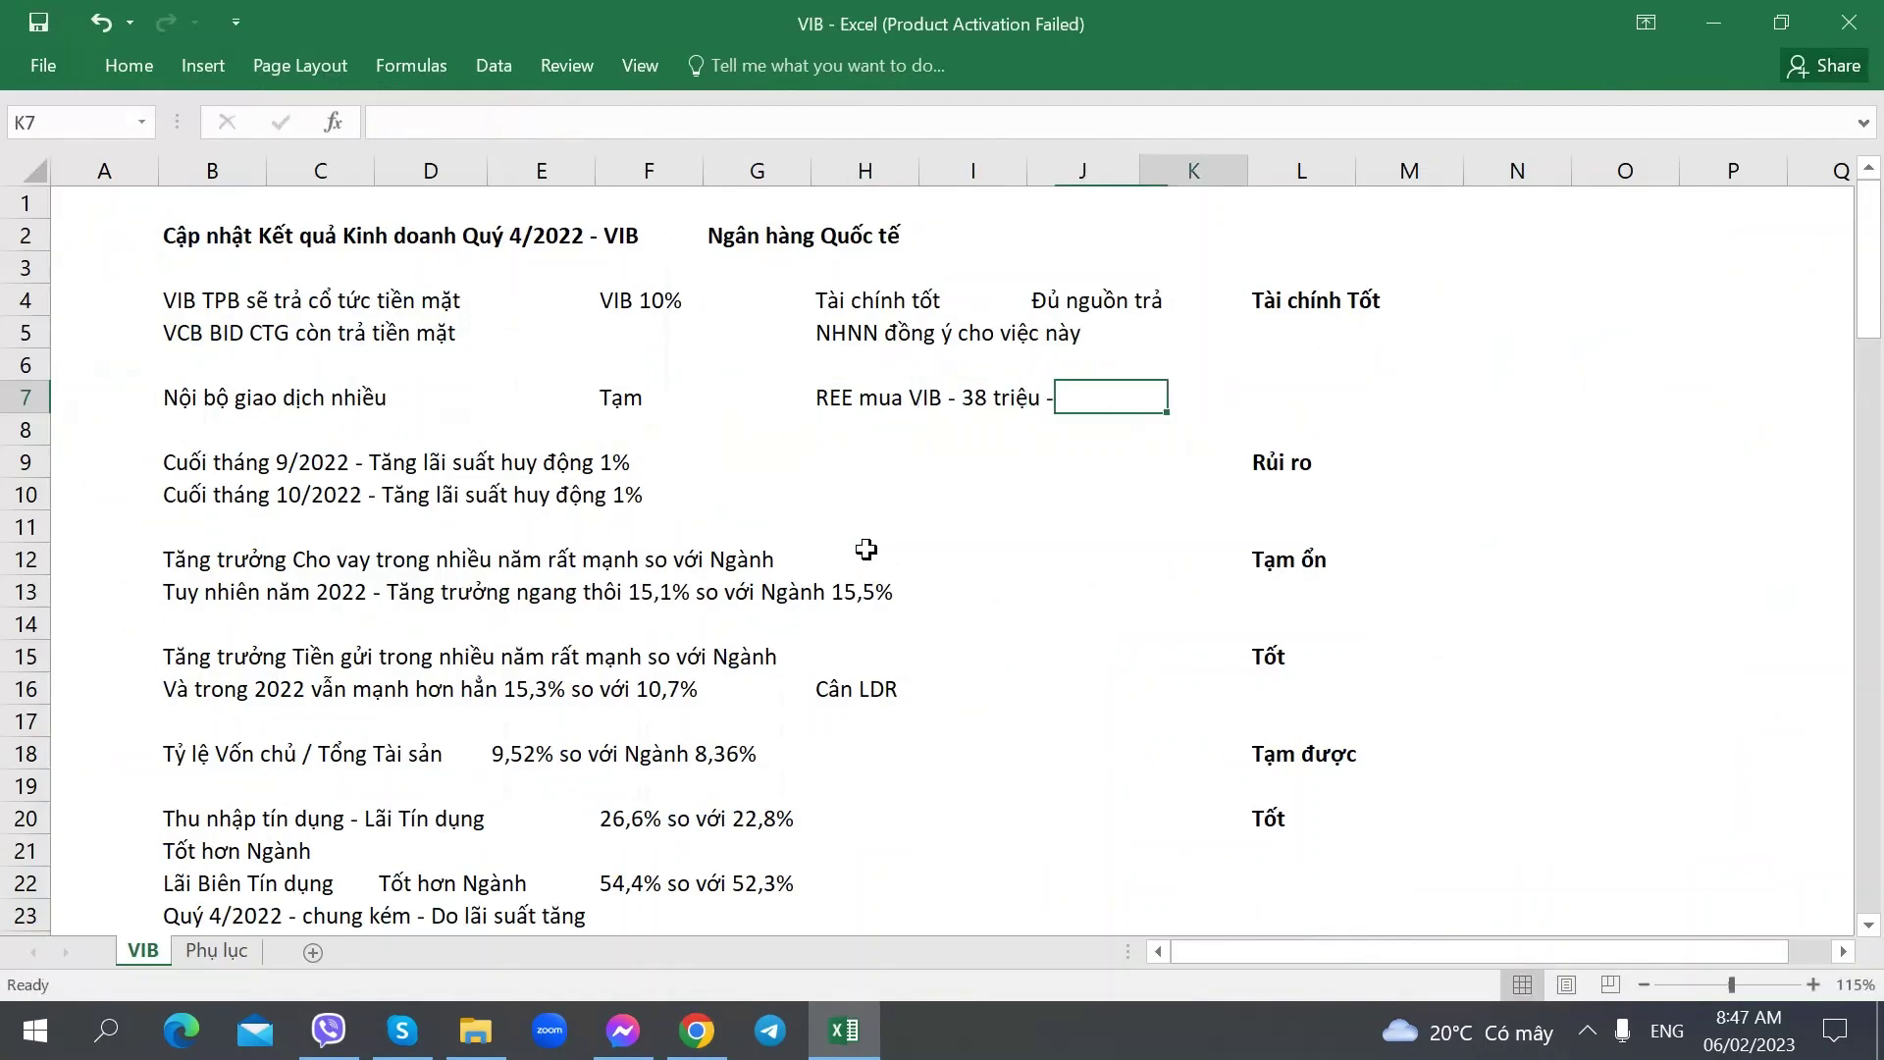
pyautogui.write('=38/')
pyautogui.hotkey('alt', 'Tab')
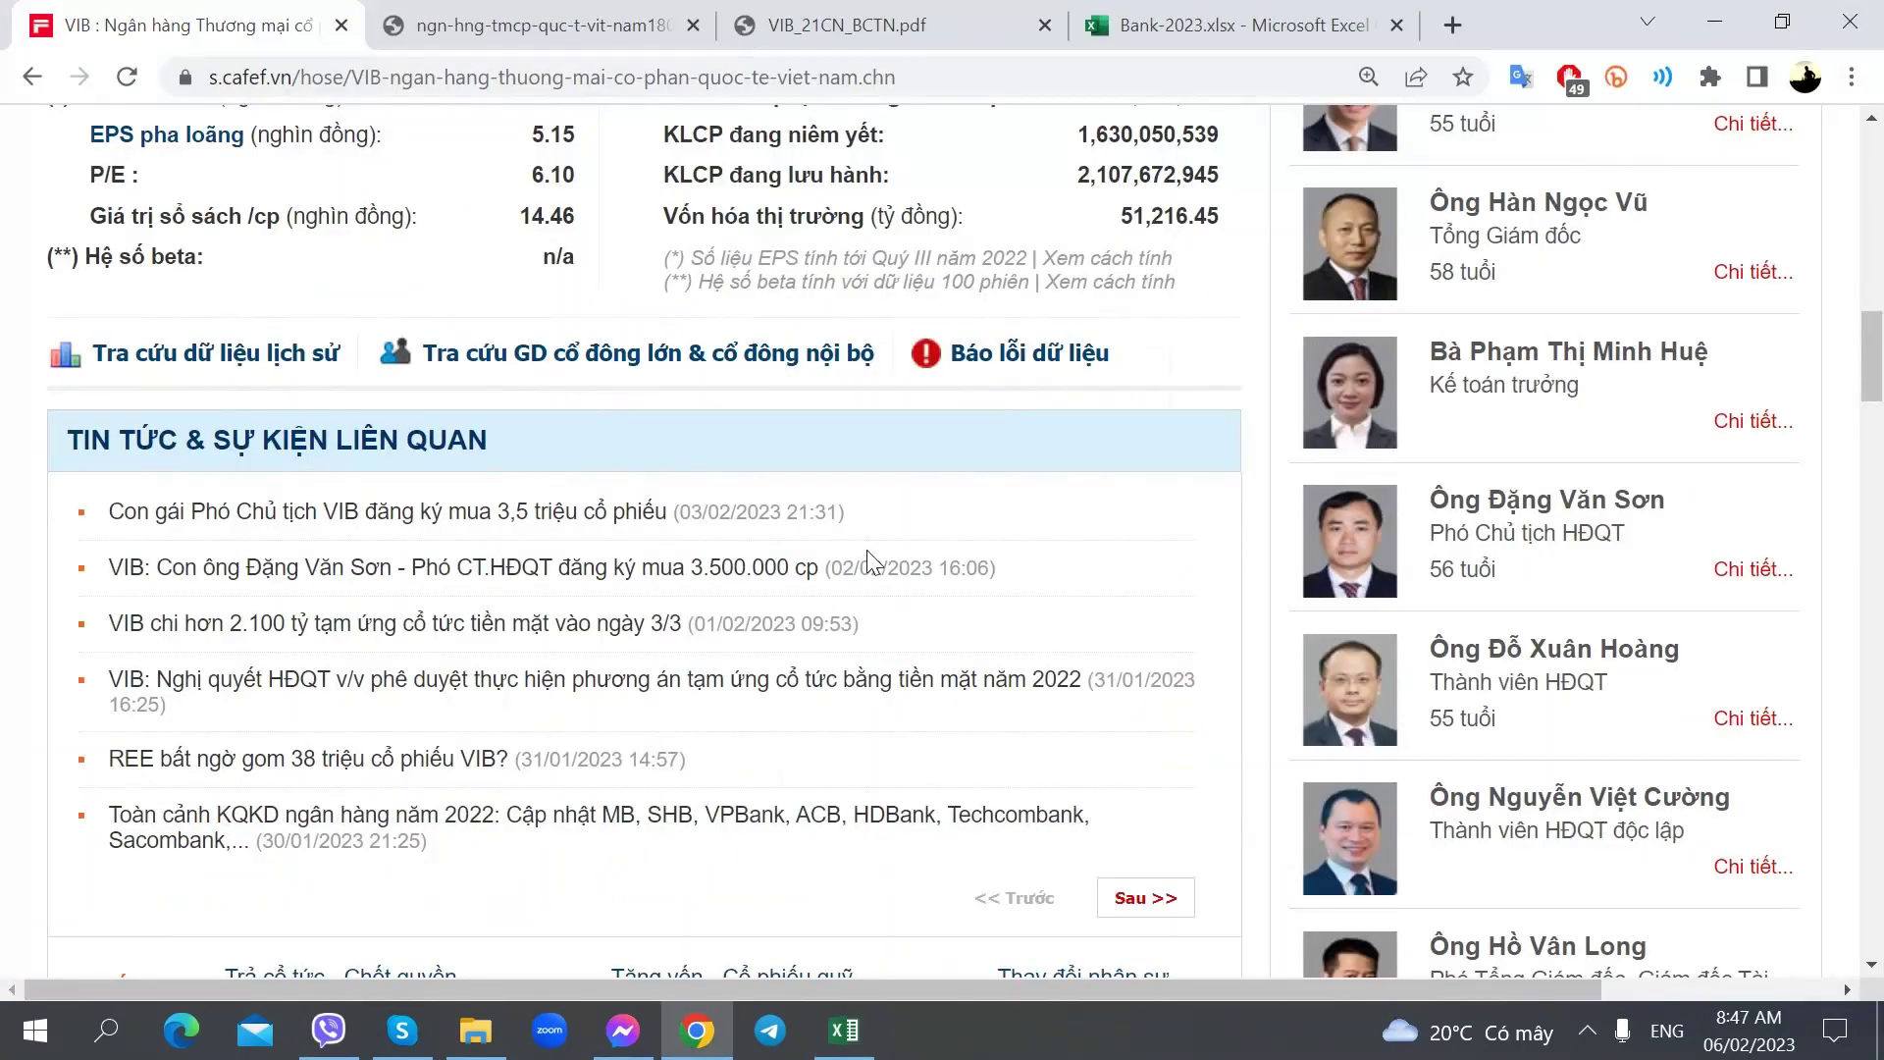
pyautogui.hotkey('alt', 'Tab')
pyautogui.write('2107')
pyautogui.press('Tab')
# - Clear the calculation in K7 and append 1,8% to the REE note in H7
pyautogui.press('Left')
pyautogui.press('Delete')
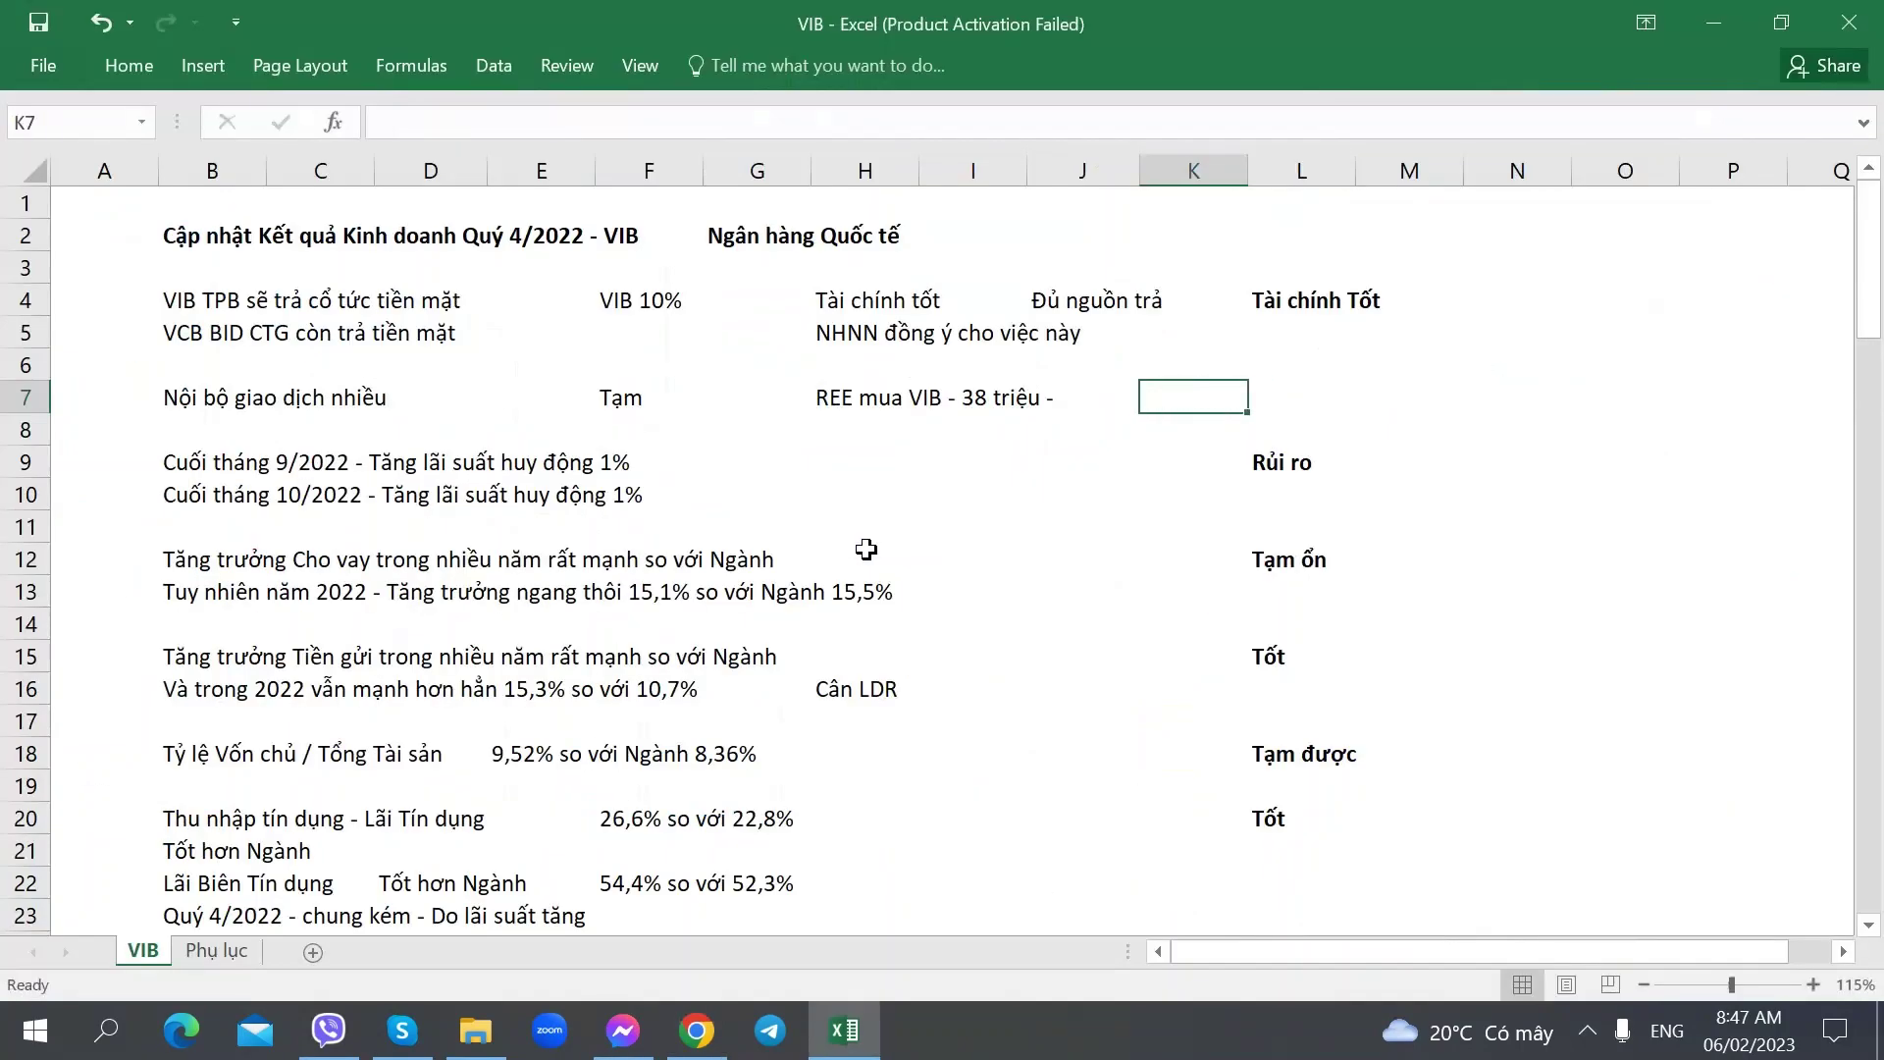
pyautogui.press('Left')
pyautogui.press('Left')
pyautogui.press('Left')
pyautogui.press('F2')
pyautogui.write('1,8%')
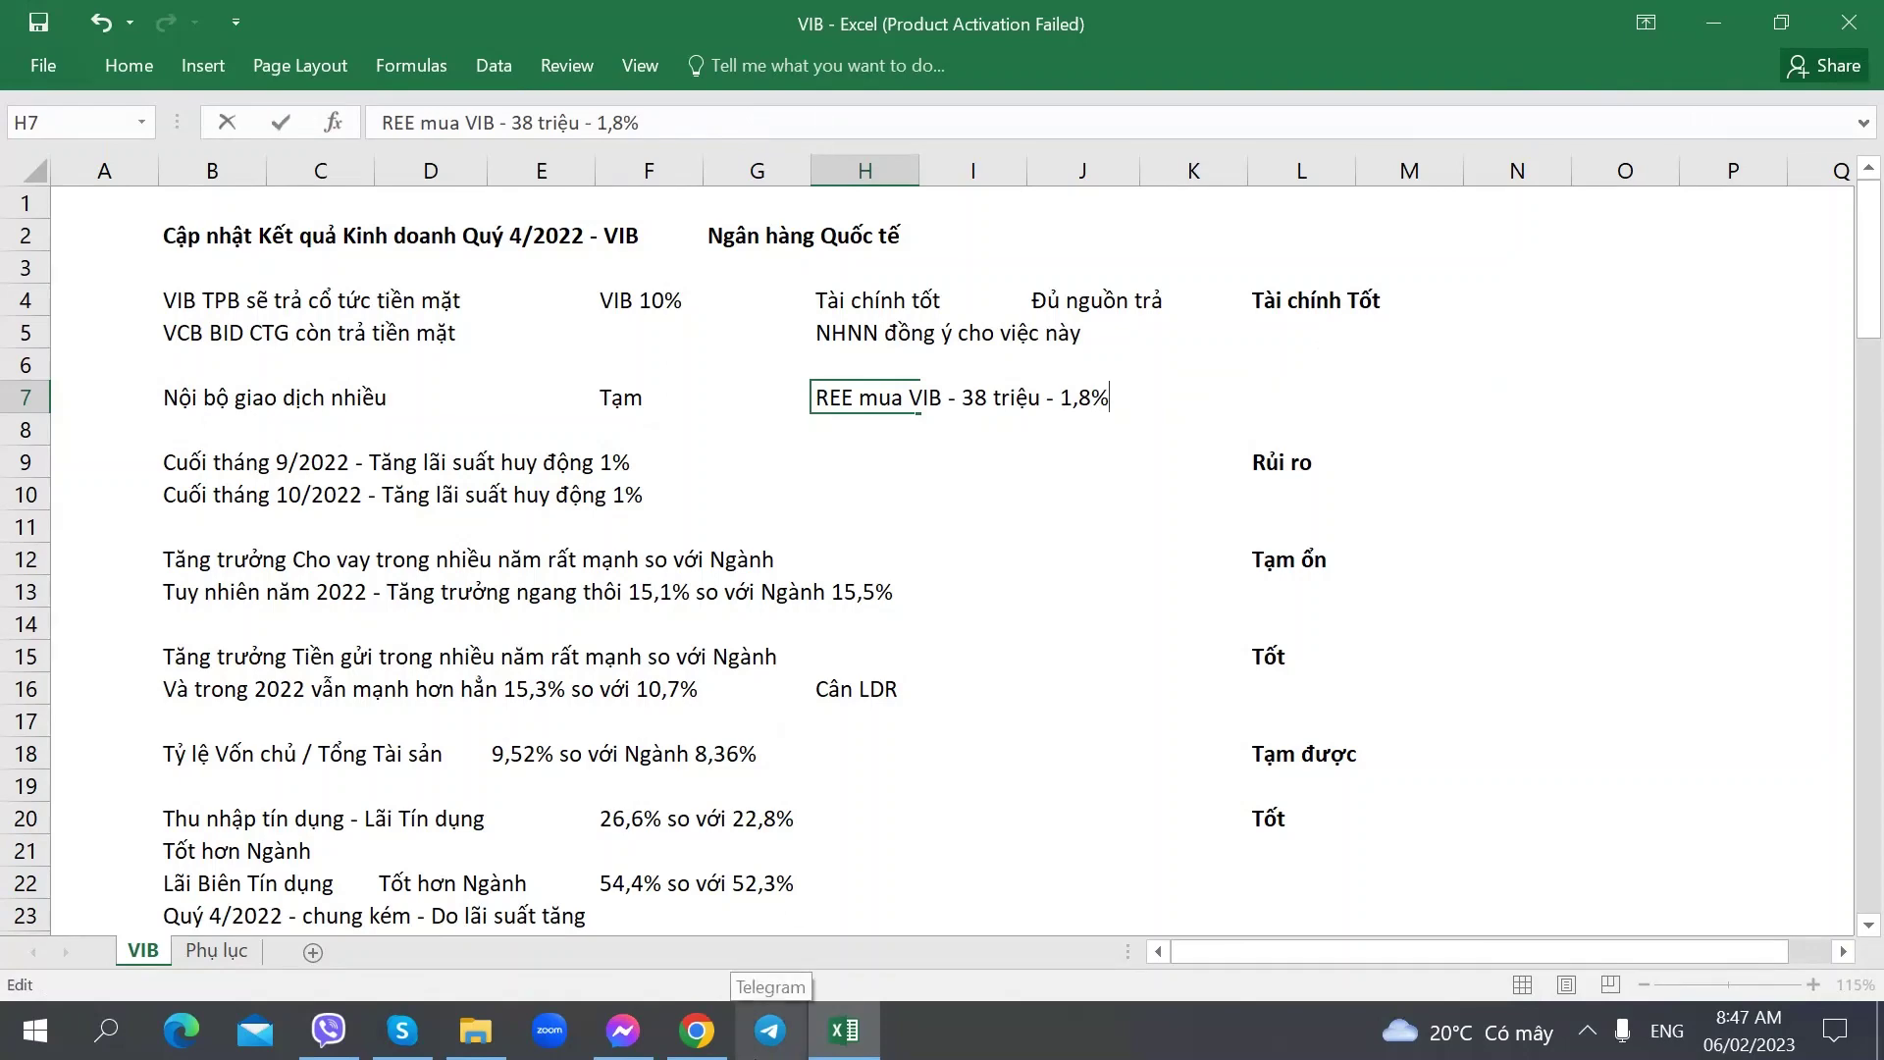
pyautogui.press('Tab')
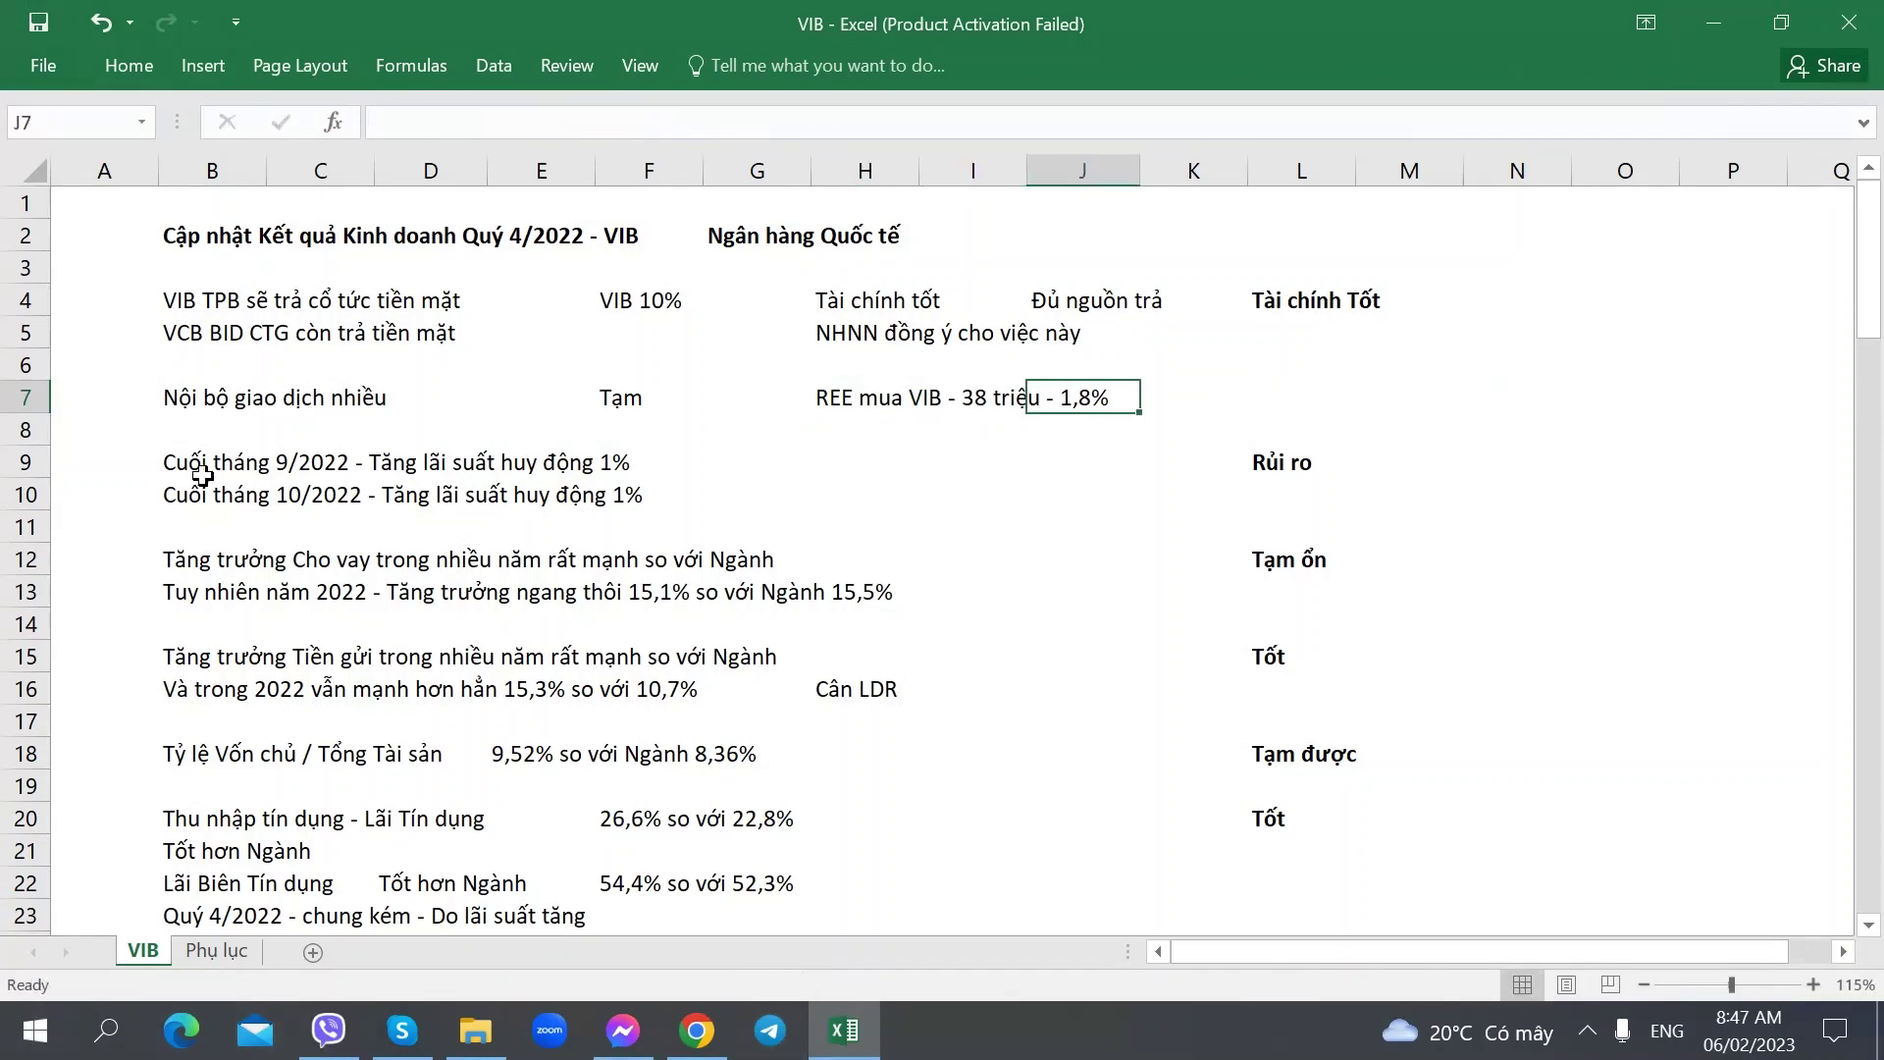
# - Go over the September 2022 deposit-rate note in B9 alongside the quarterly report in Chrome, and return to the Phụ lục sheet in Excel
pyautogui.click(203, 471)
pyautogui.hotkey('alt', 'Tab')
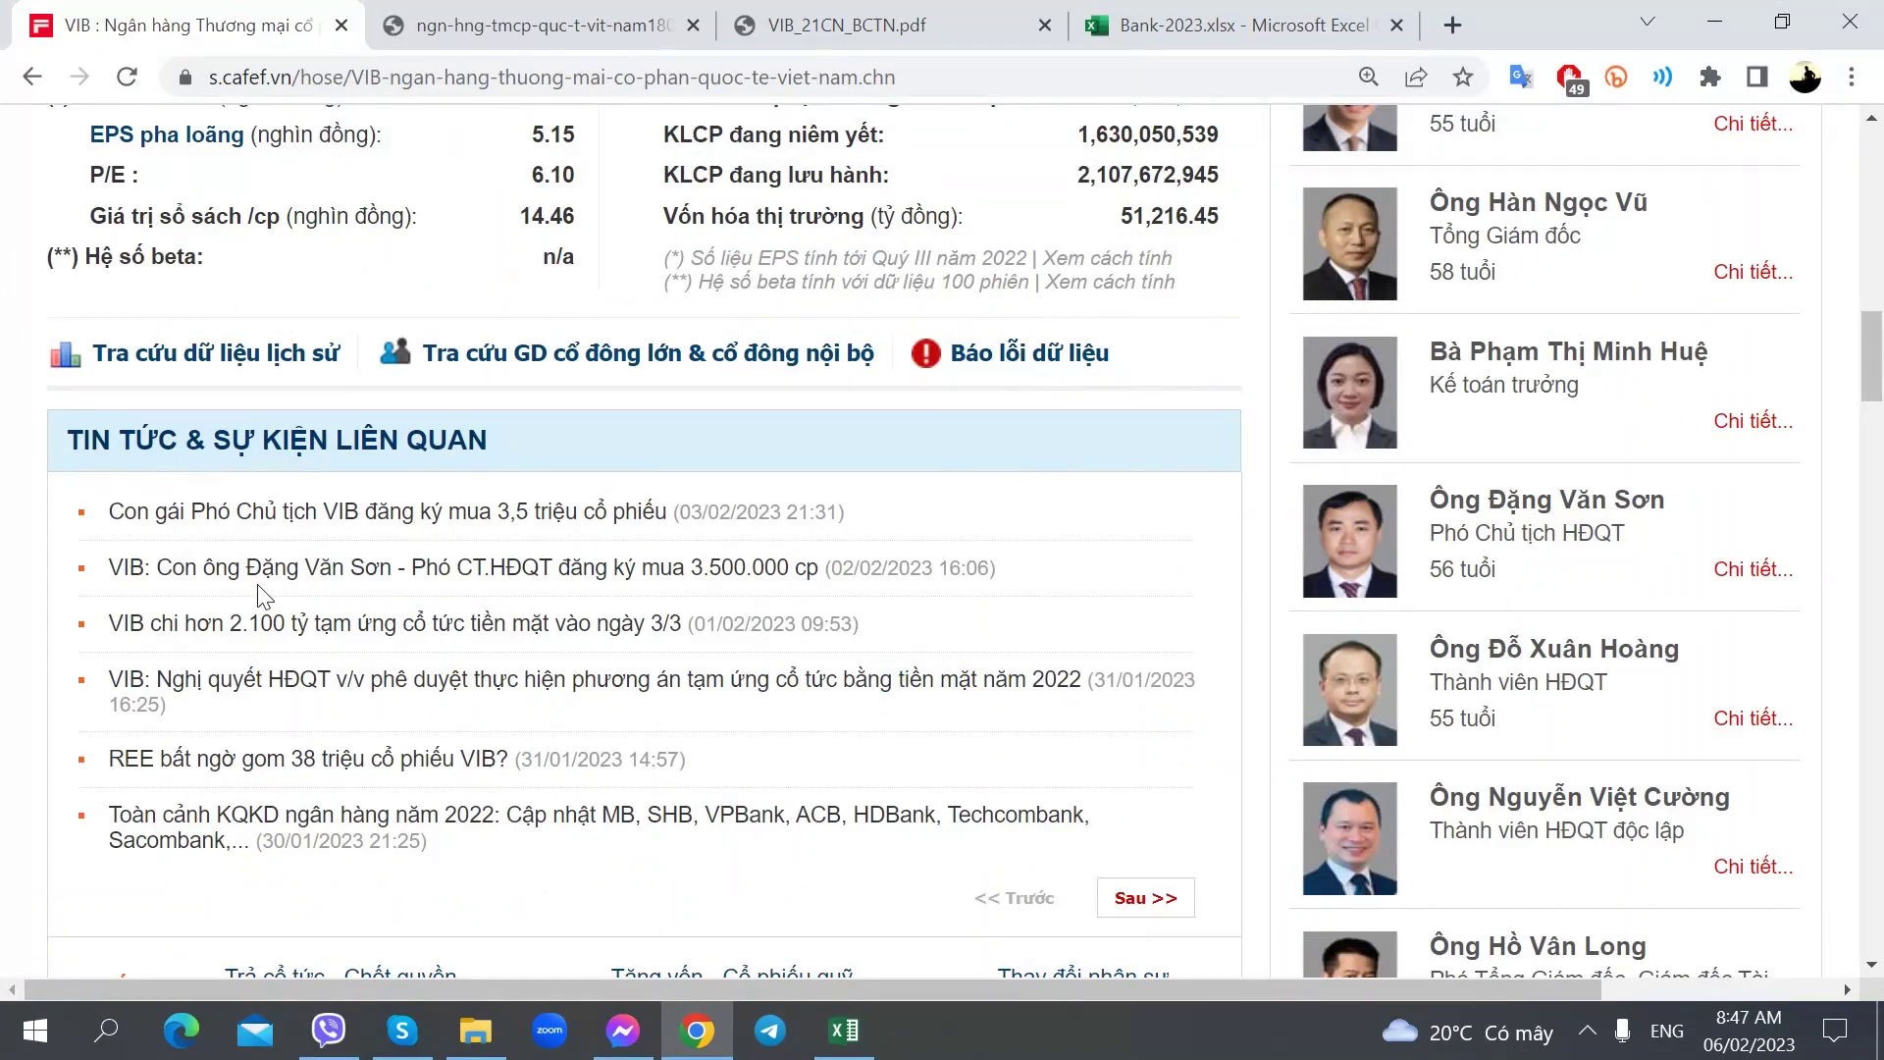
pyautogui.hotkey('ctrl', 'Tab')
pyautogui.hotkey('ctrl', 'Tab')
pyautogui.hotkey('ctrl', 'shift', 'Tab')
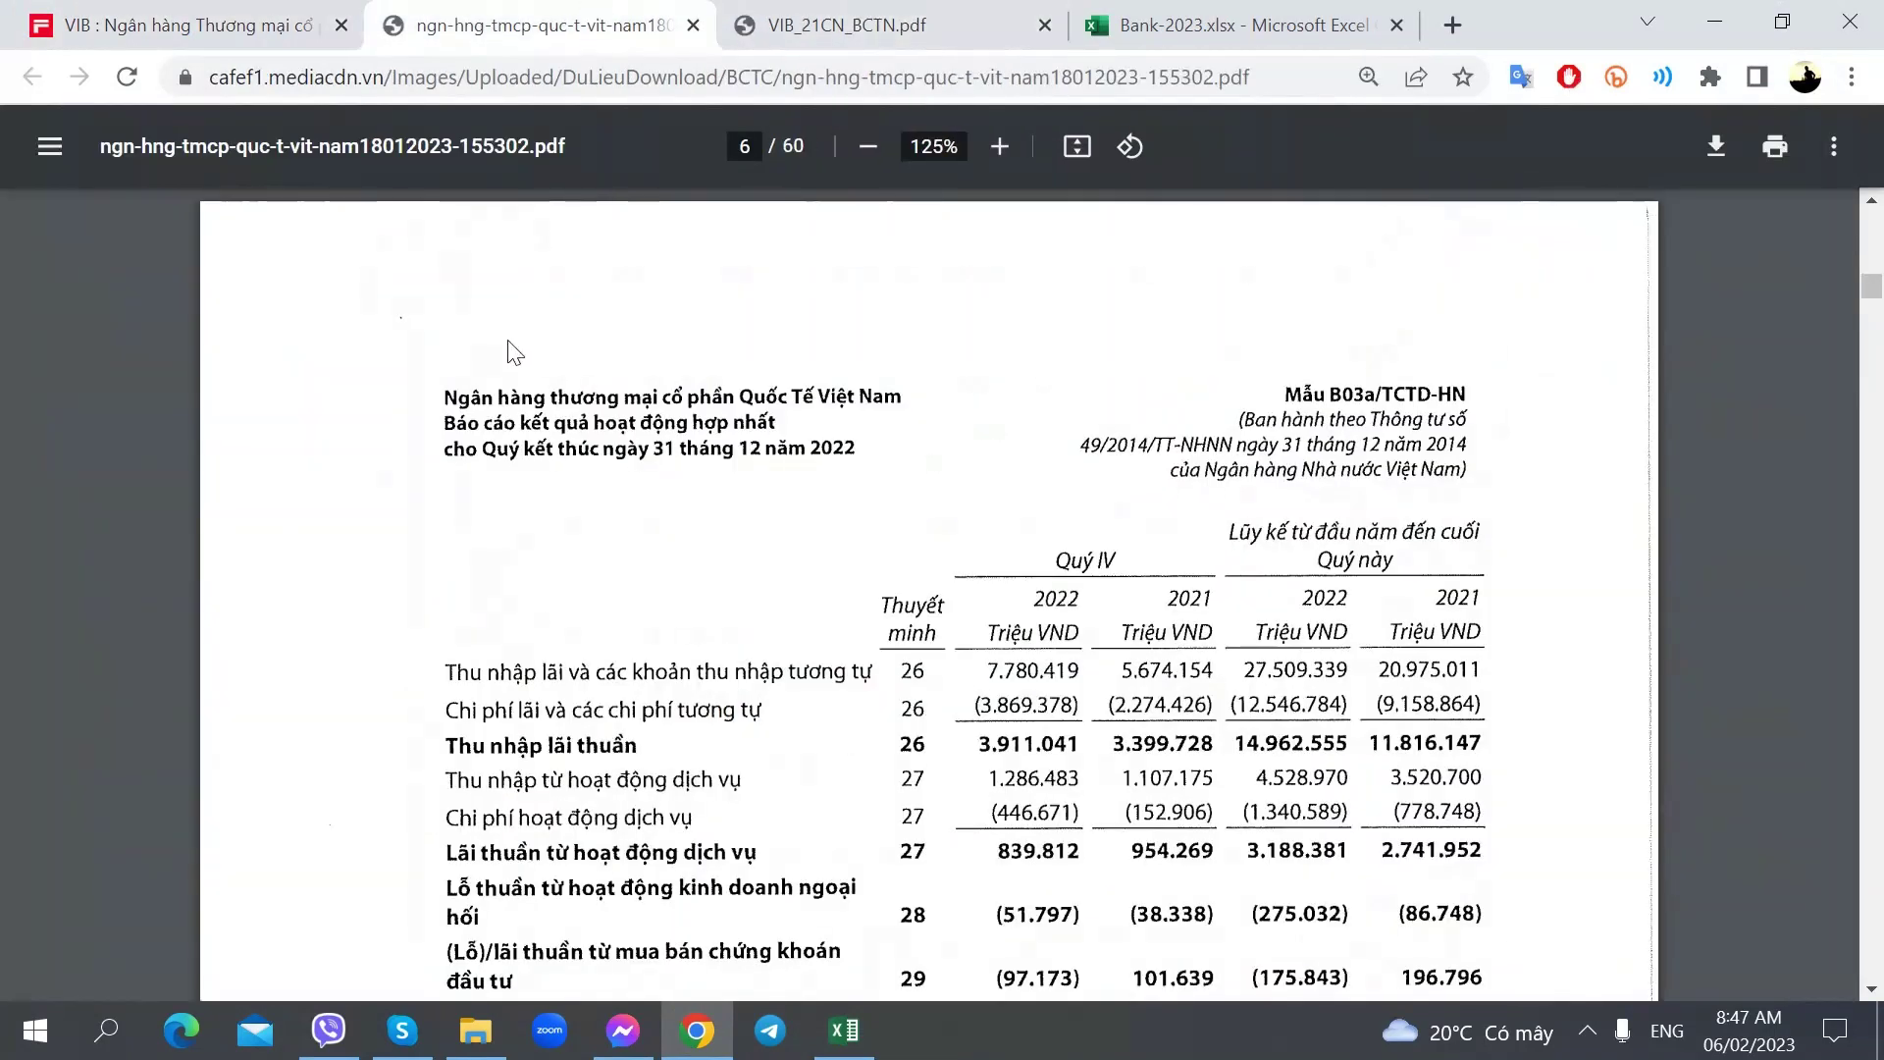
pyautogui.hotkey('alt', 'Tab')
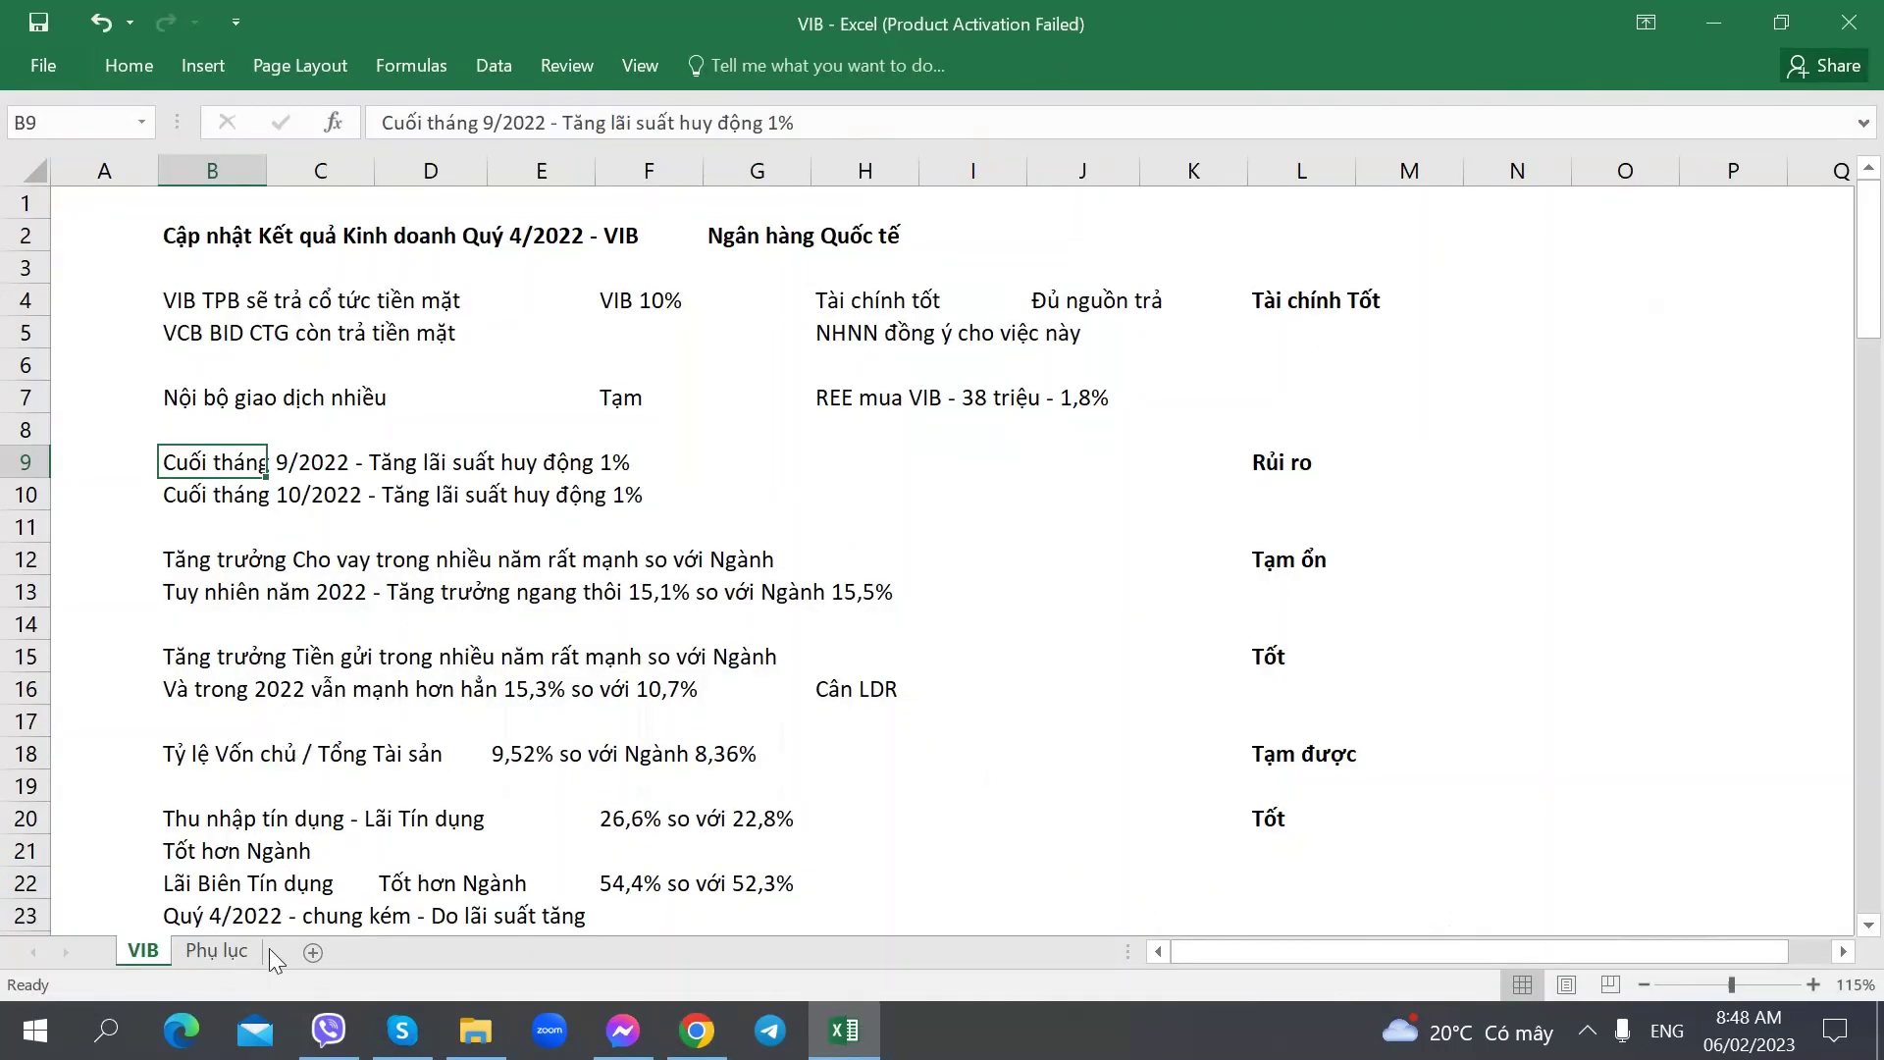
pyautogui.click(206, 950)
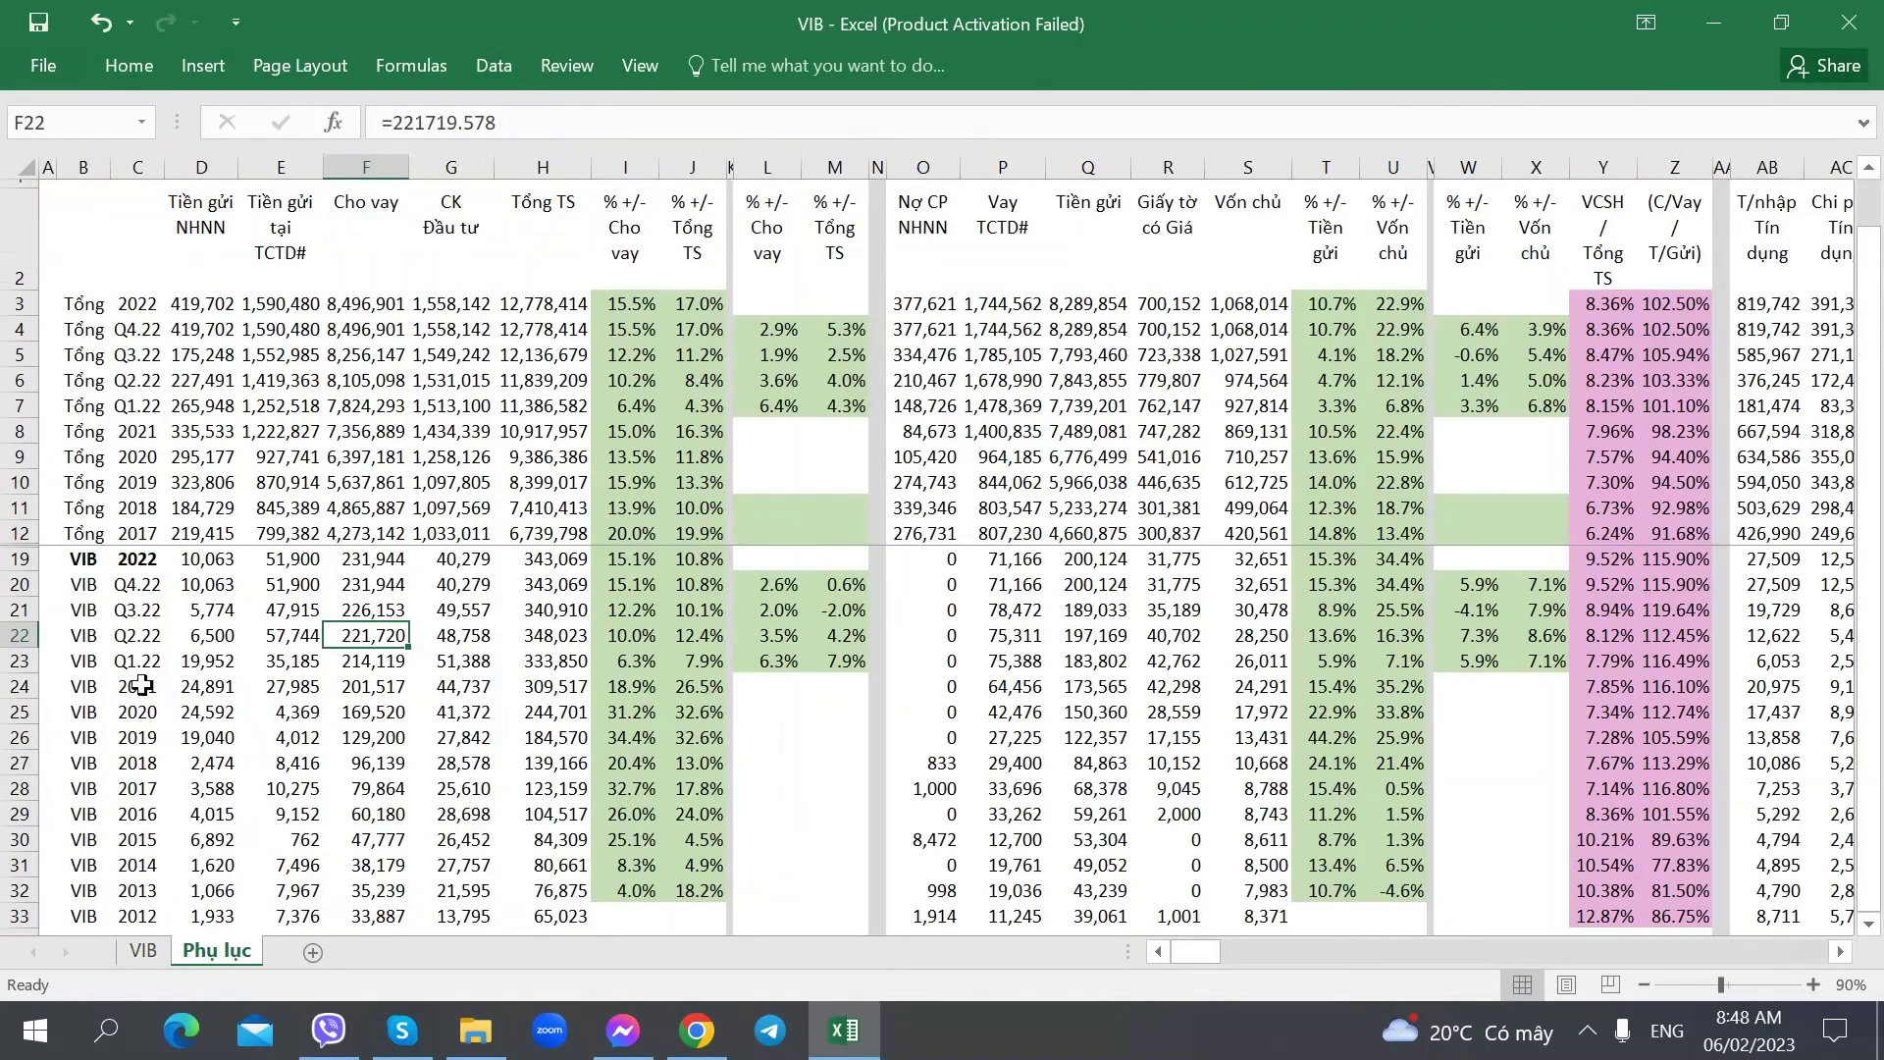
# - Check the VIB rows of the Phụ lục sheet against Bank-2023.xlsx in Chrome, view the quarterly report, and return to Excel
pyautogui.click(214, 581)
pyautogui.hotkey('alt', 'Tab')
pyautogui.hotkey('alt', 'Tab')
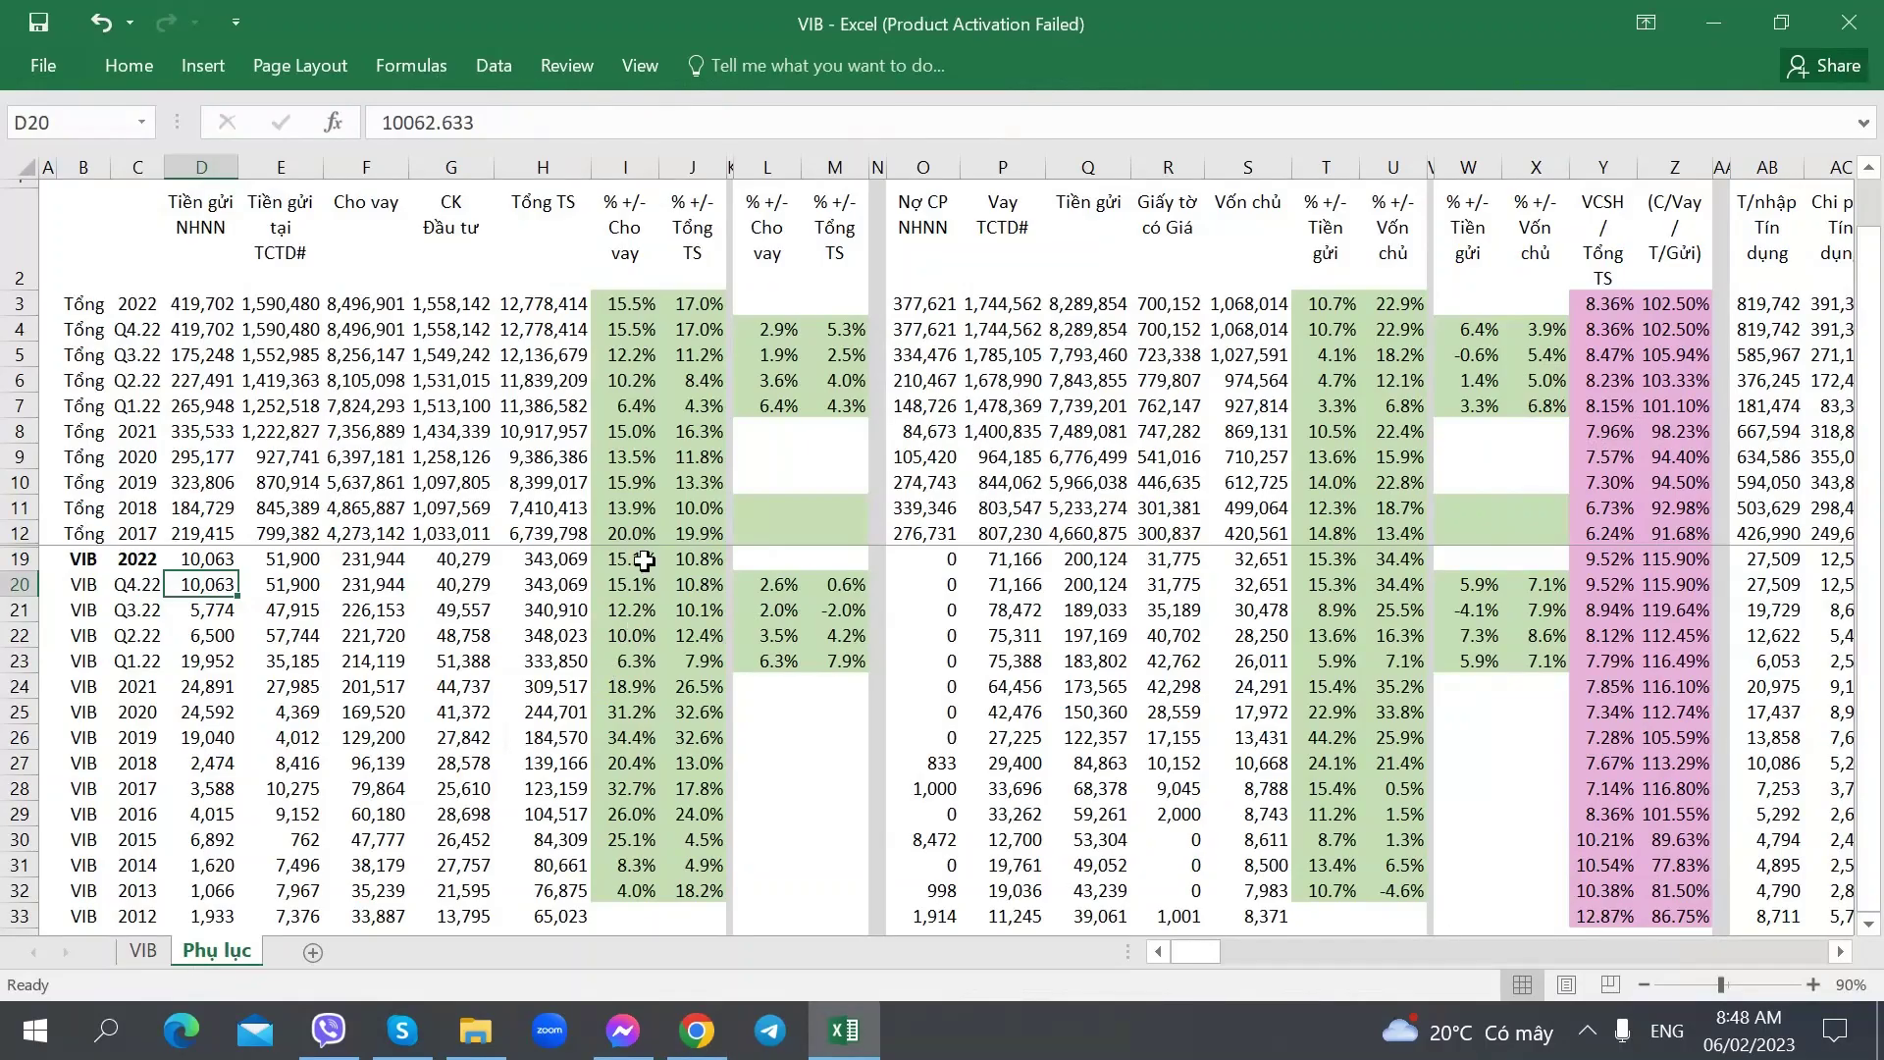
pyautogui.click(380, 401)
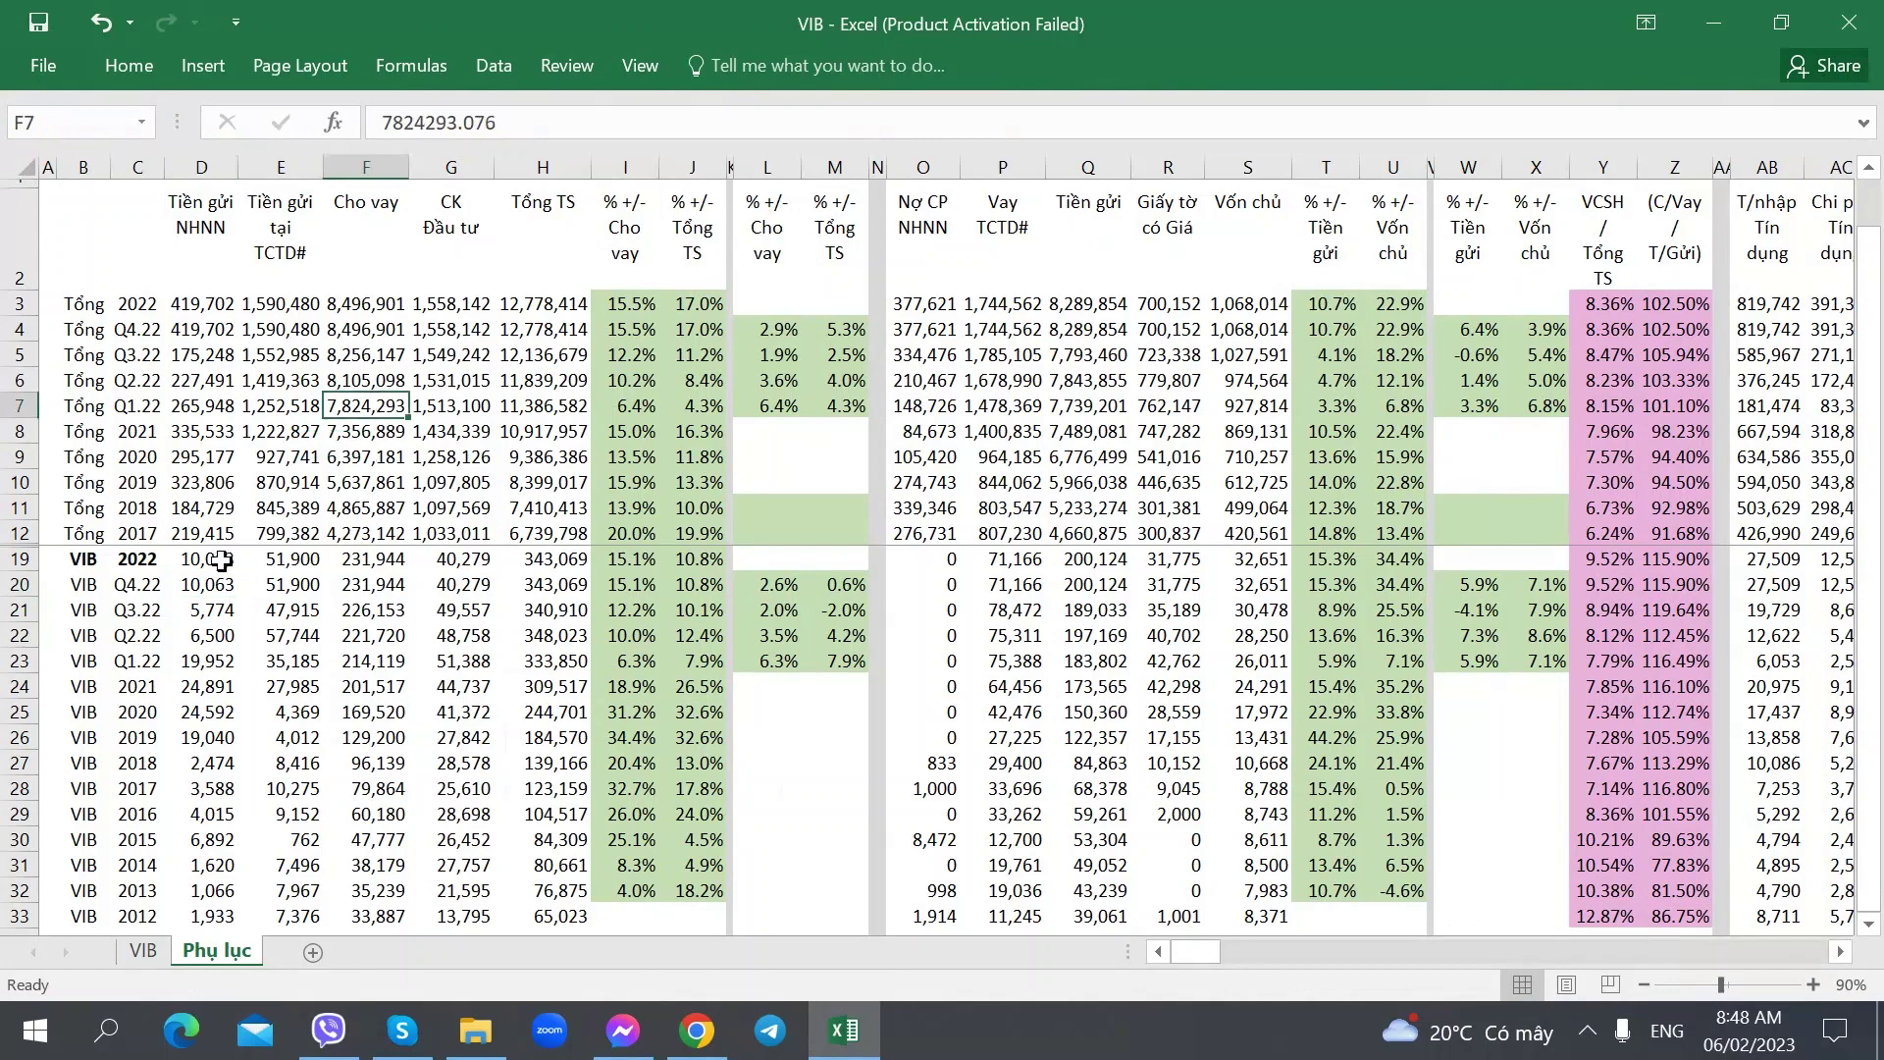
pyautogui.click(292, 624)
pyautogui.hotkey('alt', 'Tab')
pyautogui.click(1145, 39)
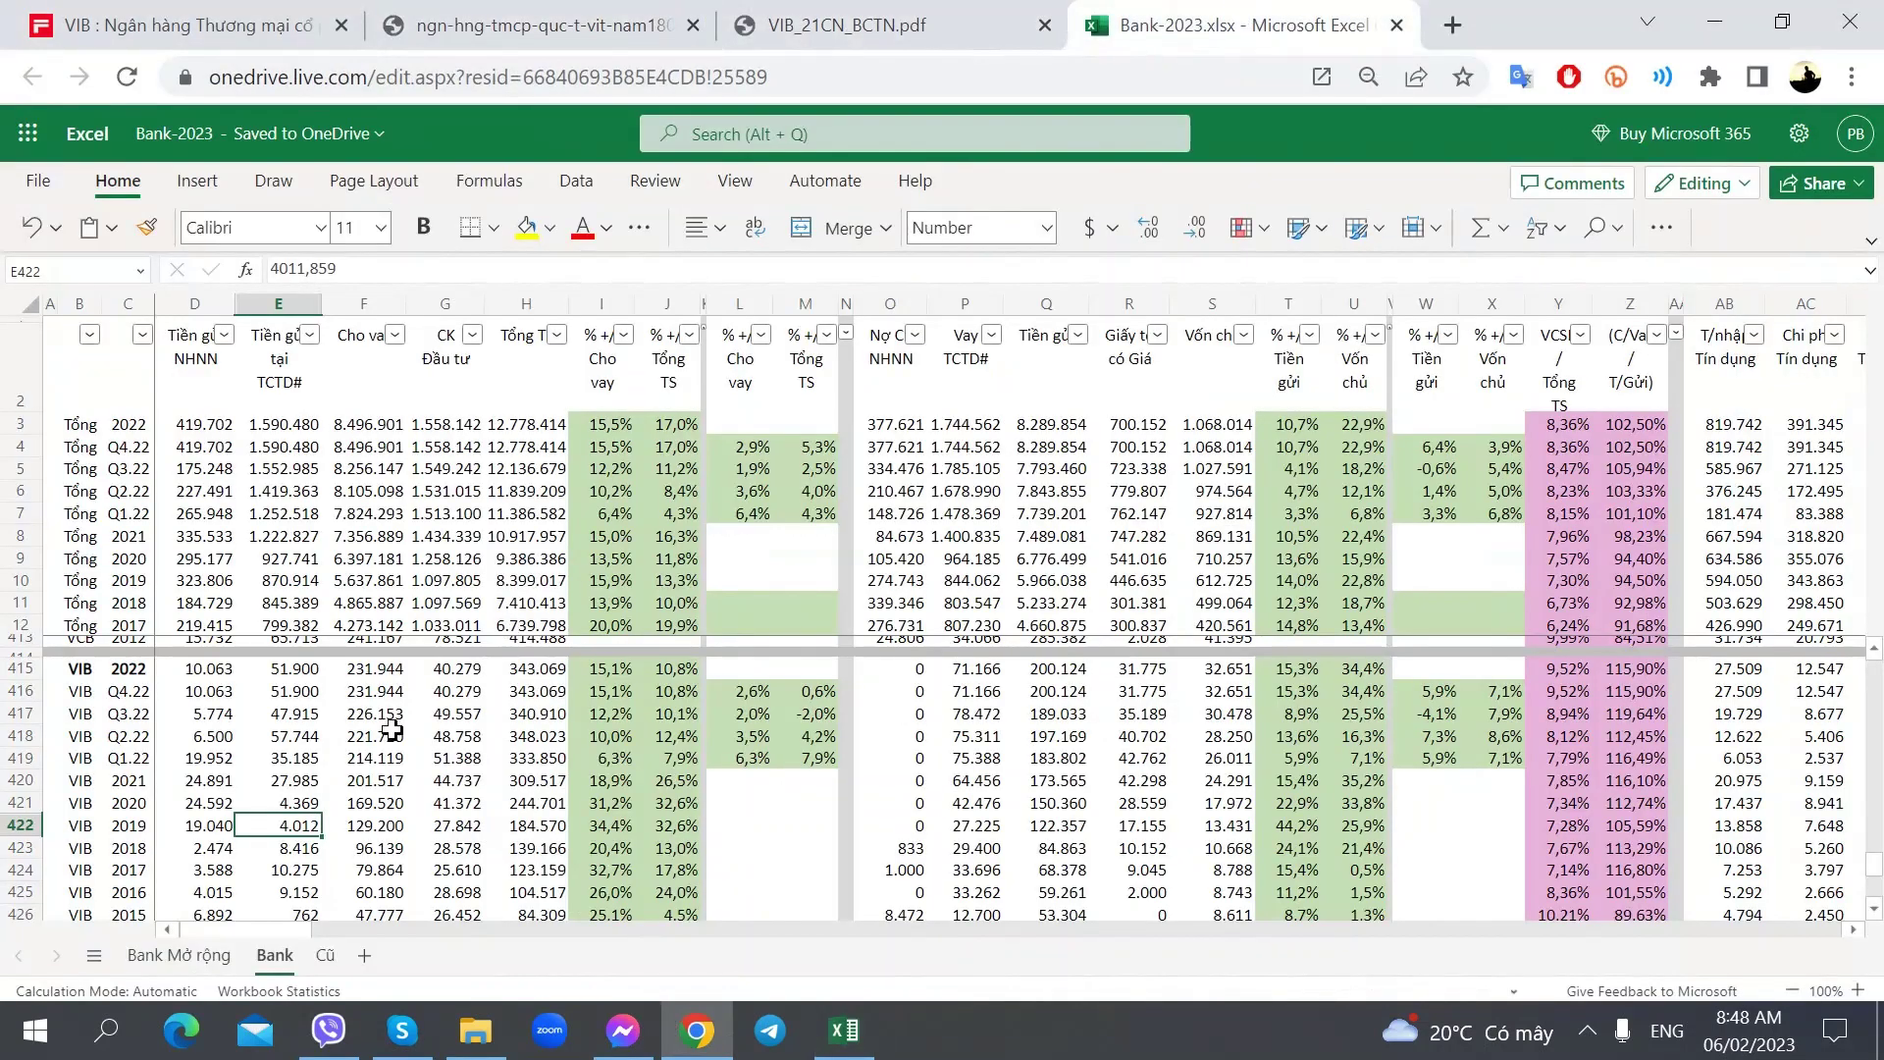
pyautogui.scroll(3, 388, 726)
pyautogui.click(549, 24)
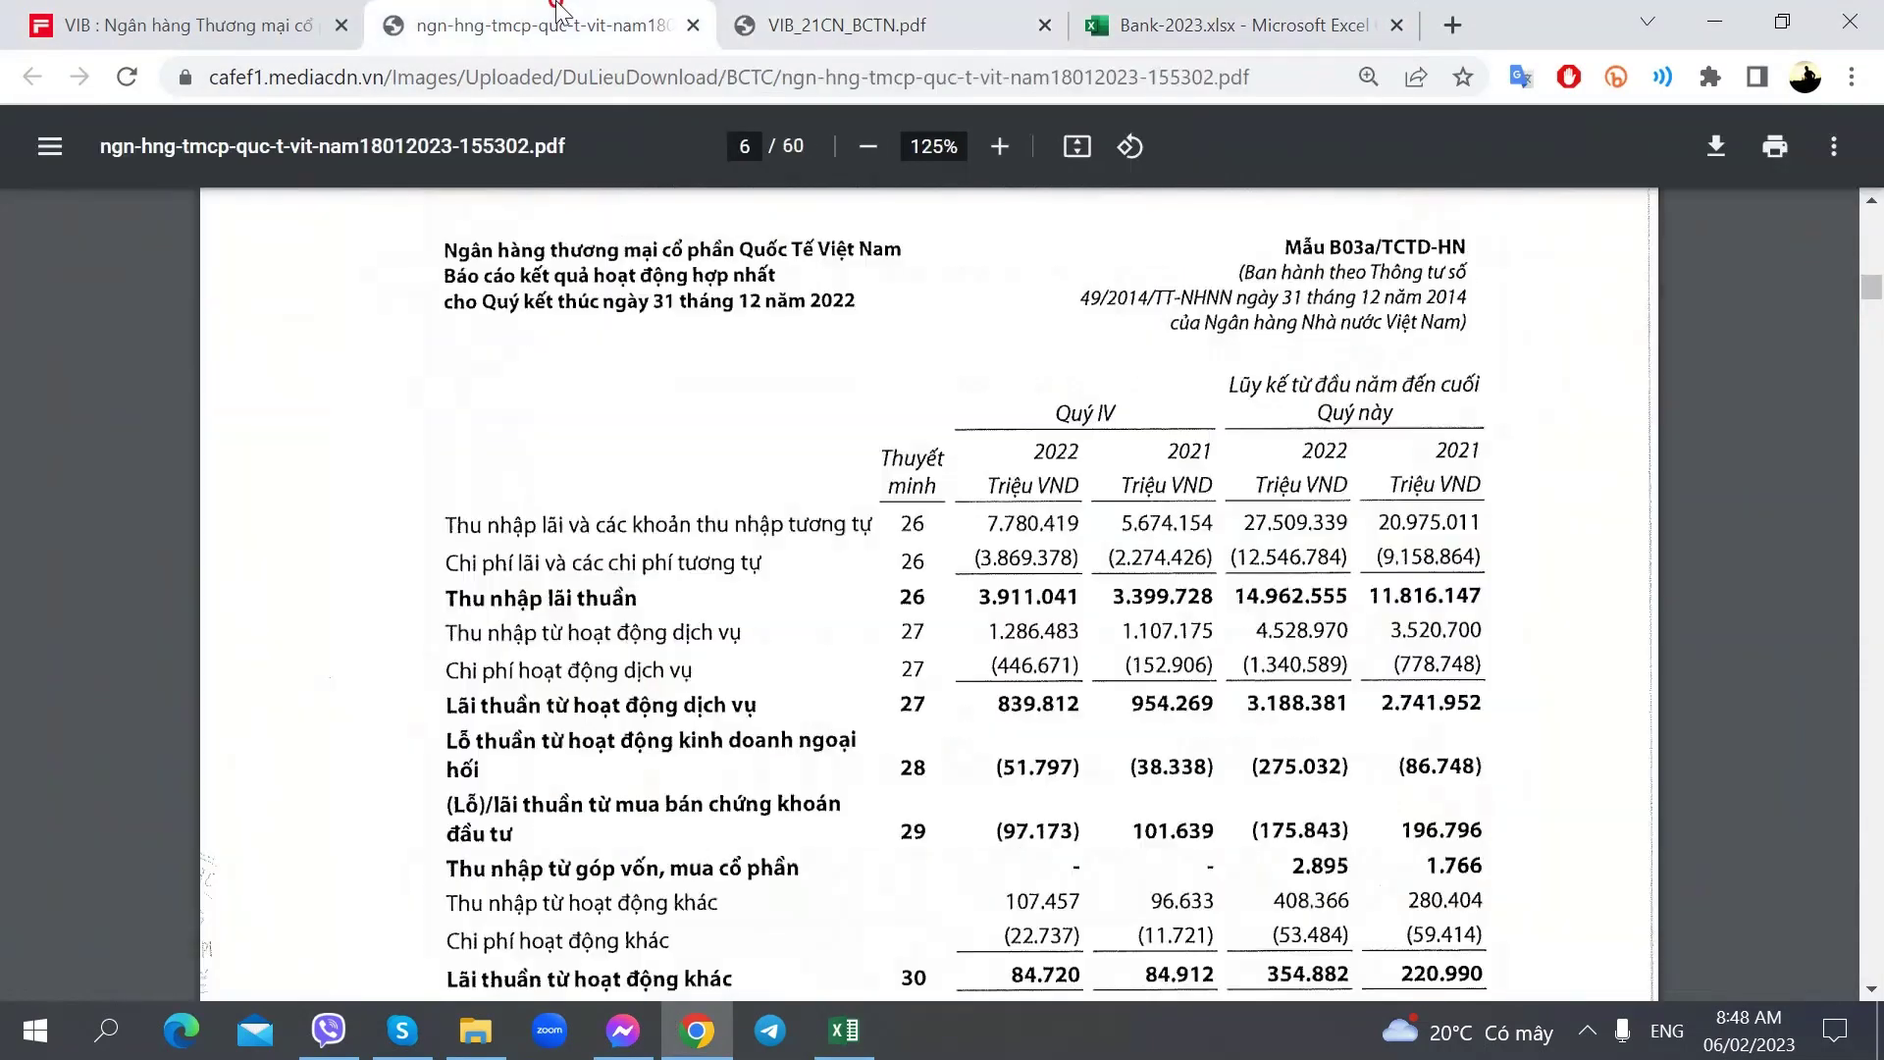
pyautogui.hotkey('alt', 'Tab')
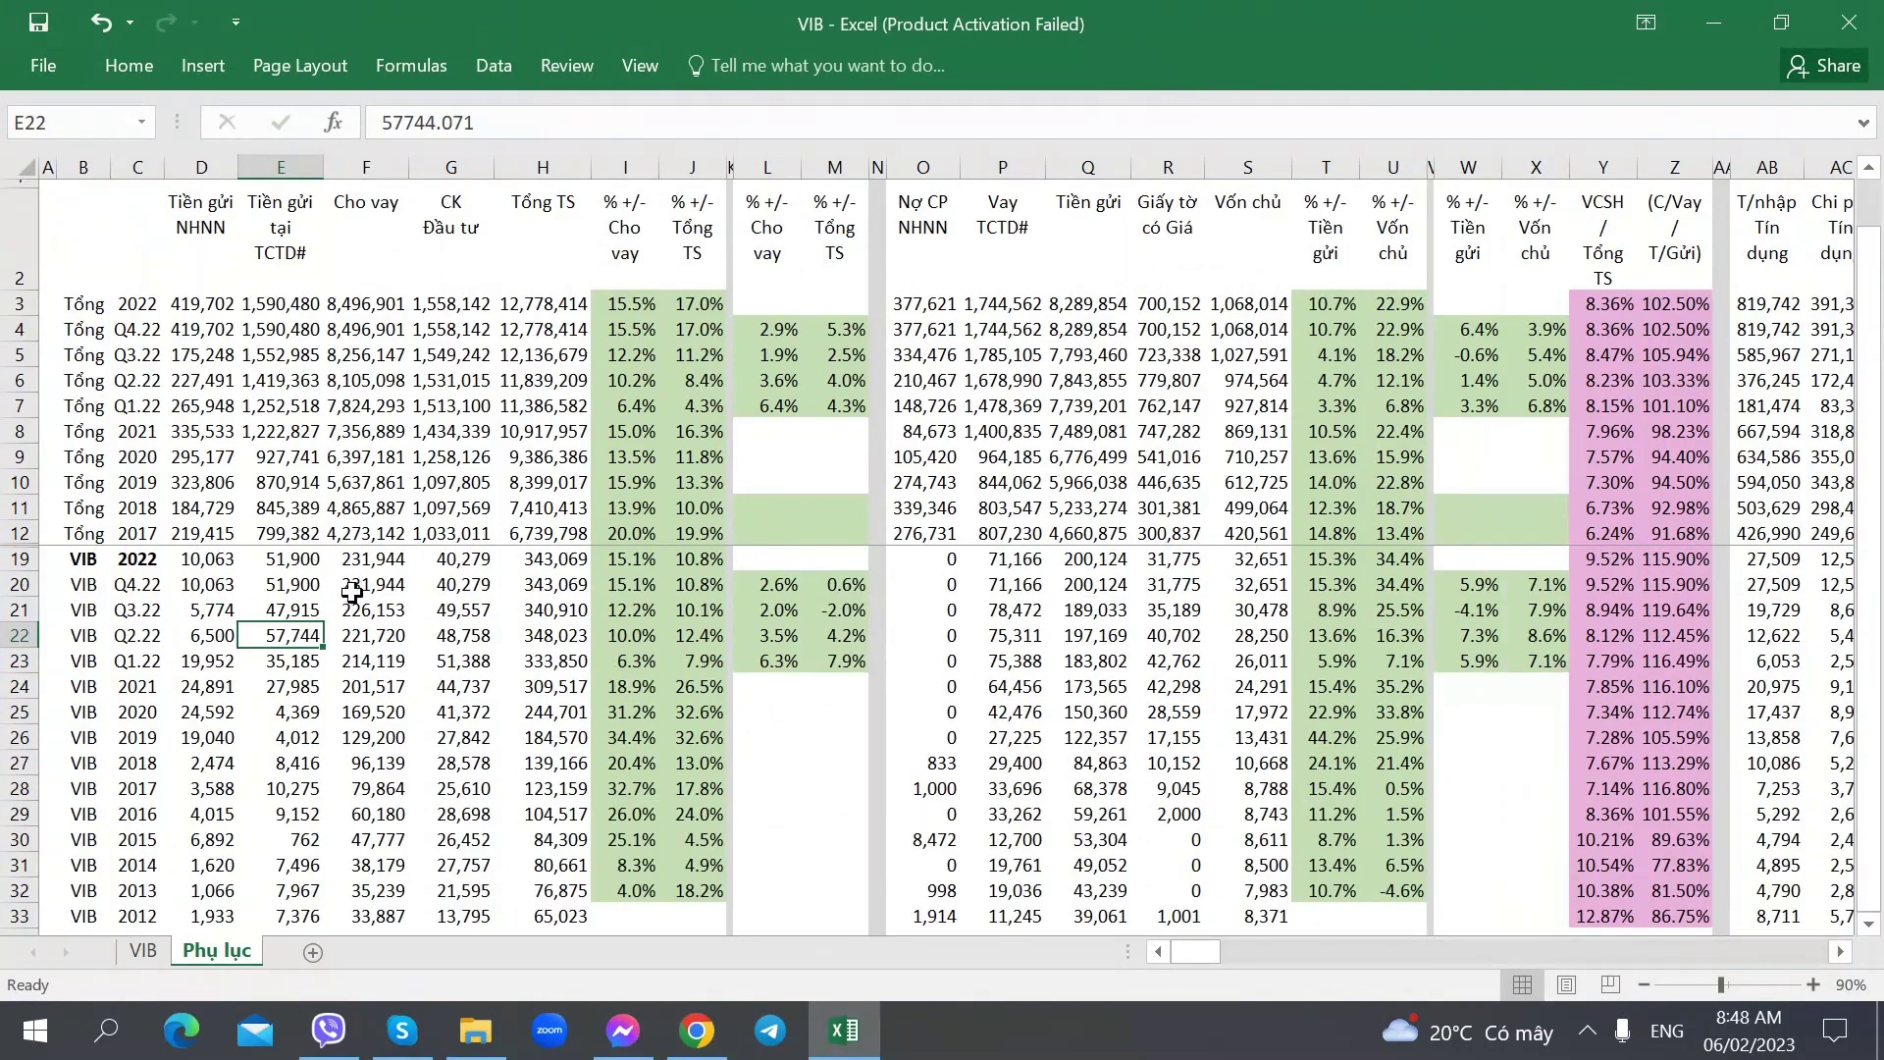
# - Examine VIB's Q4.22 deposits and loans and its 2022 loan and total-asset growth rates on the Phụ lục sheet
pyautogui.click(245, 593)
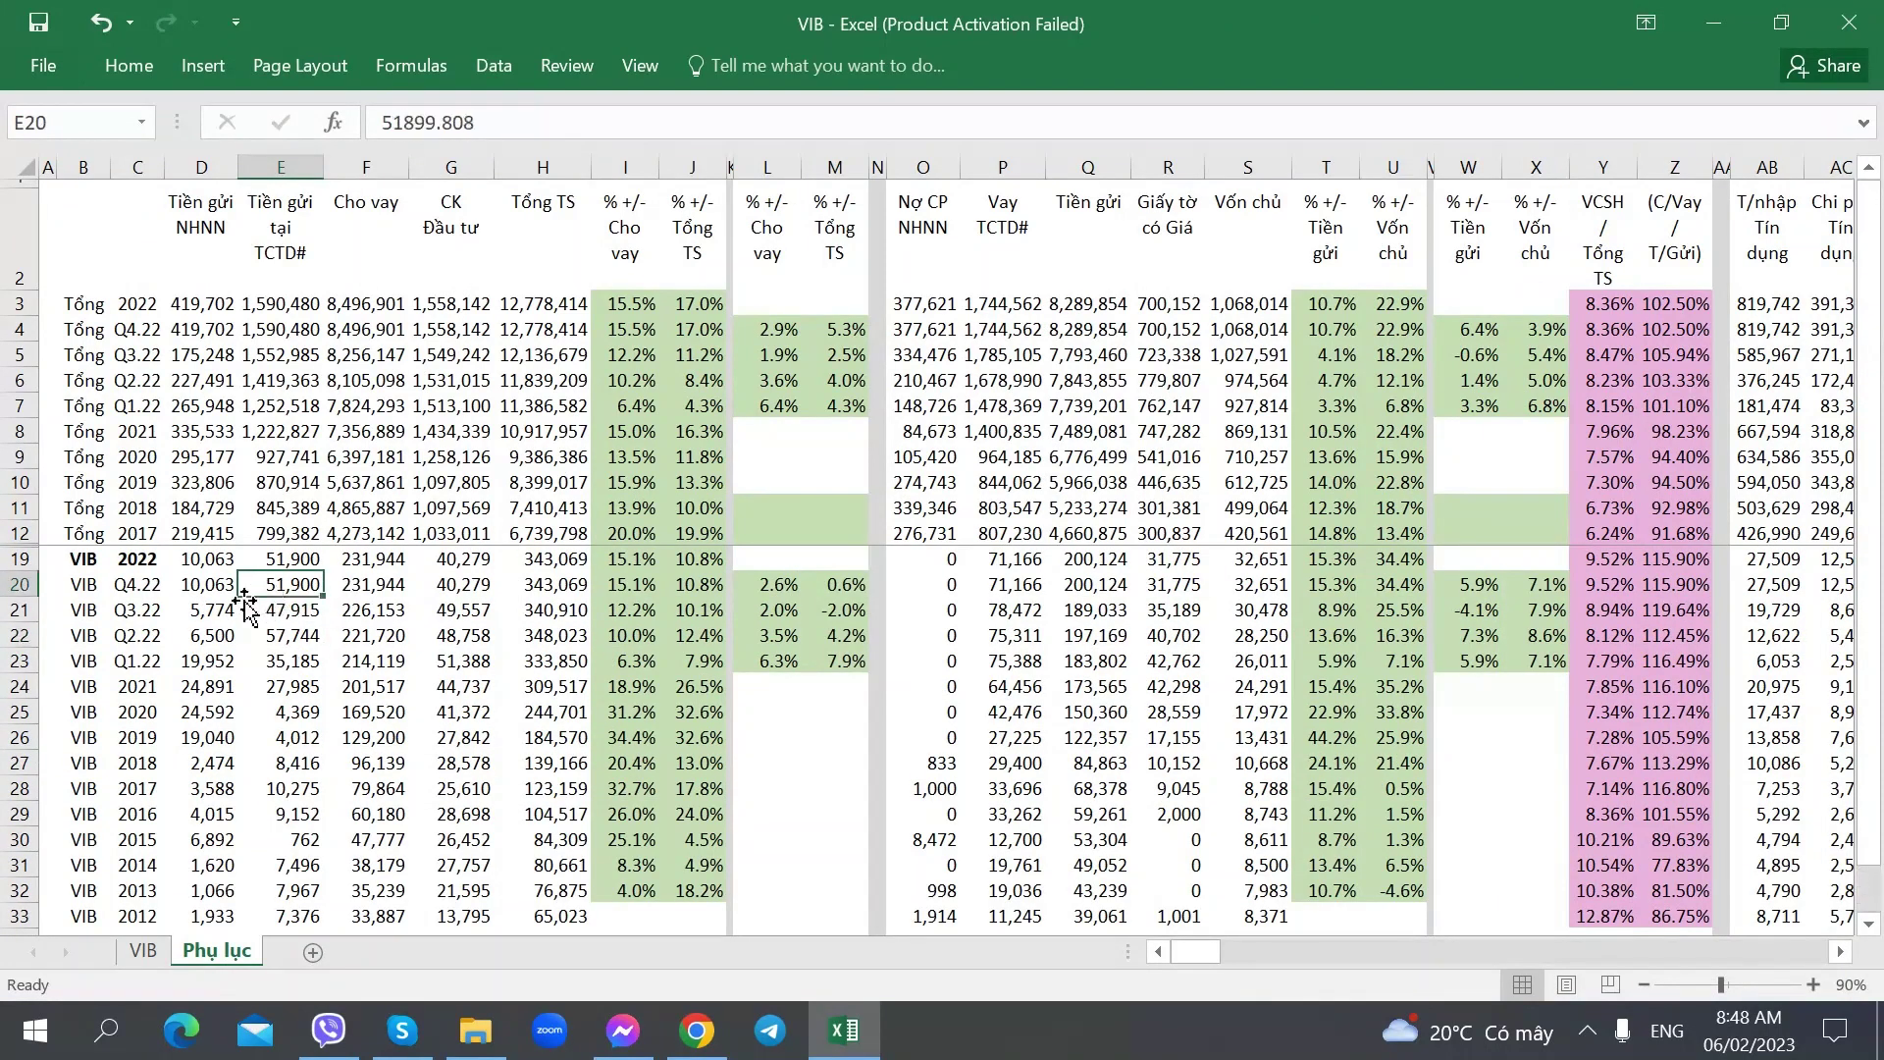
pyautogui.click(361, 585)
pyautogui.click(599, 562)
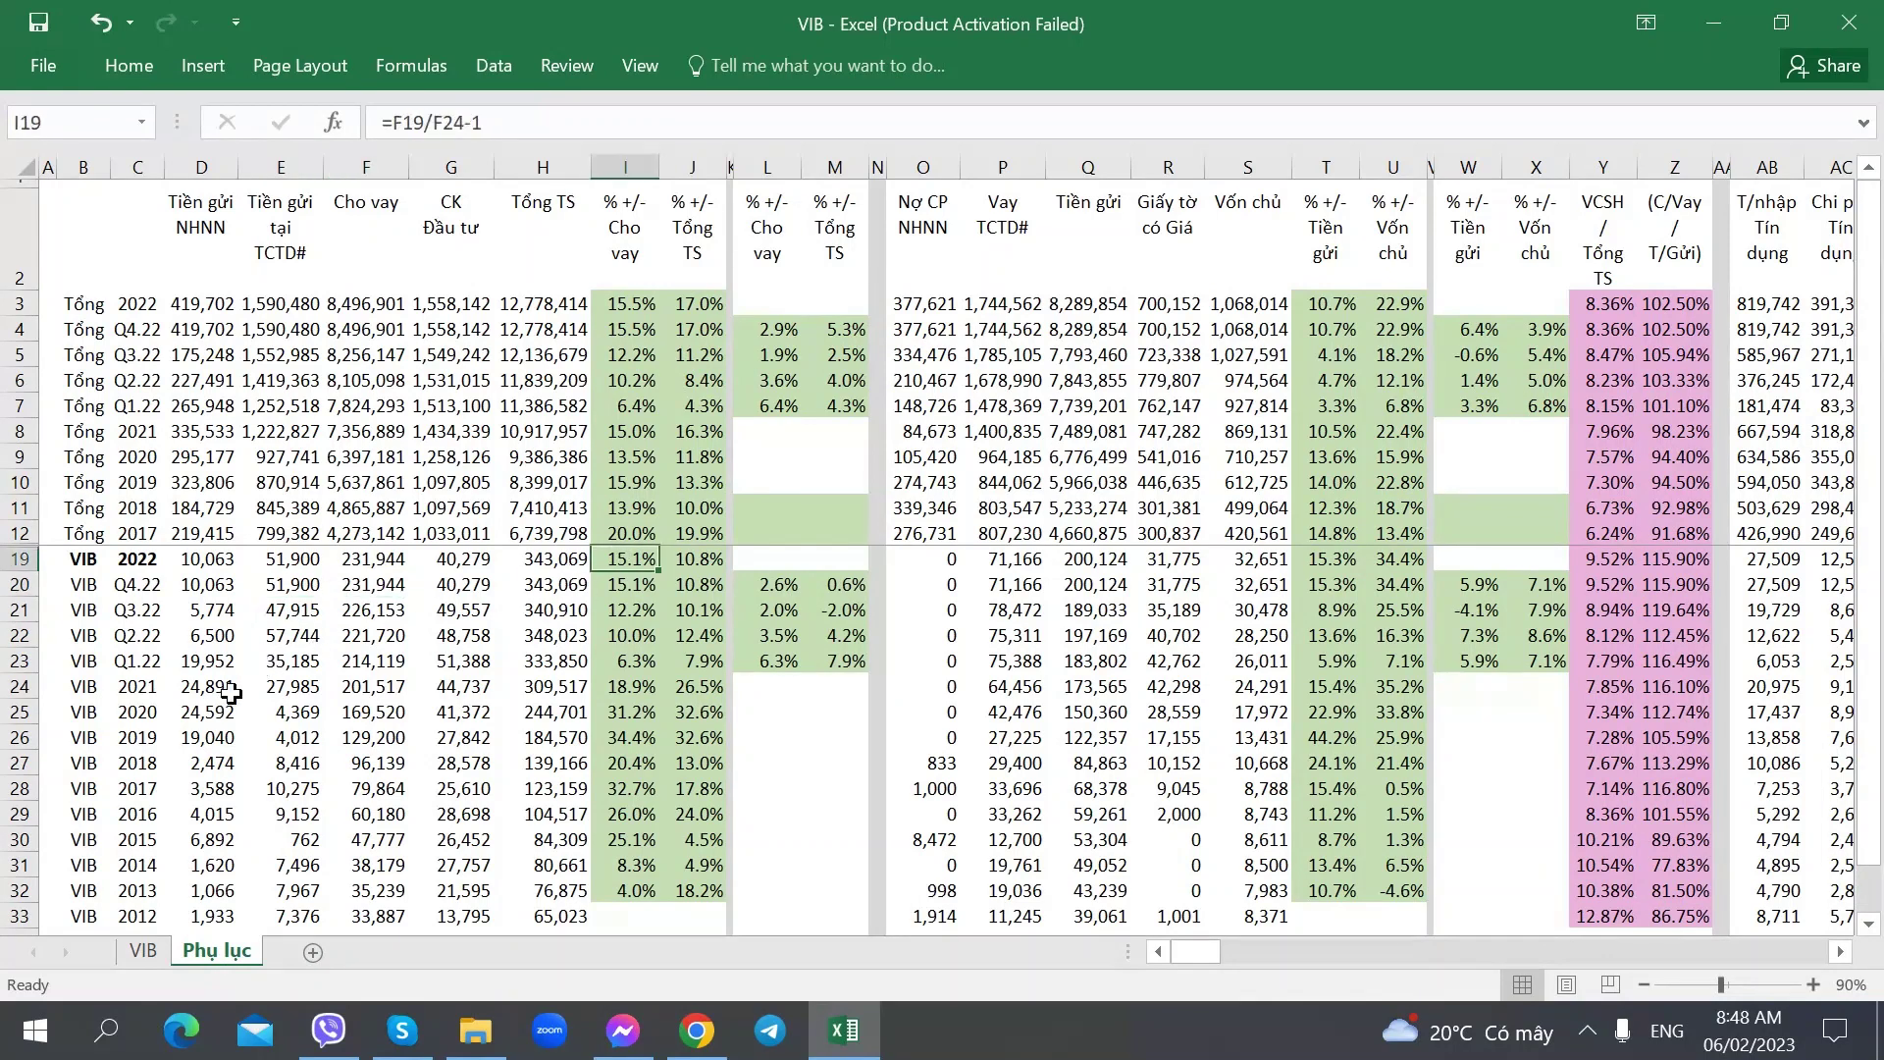
pyautogui.click(702, 561)
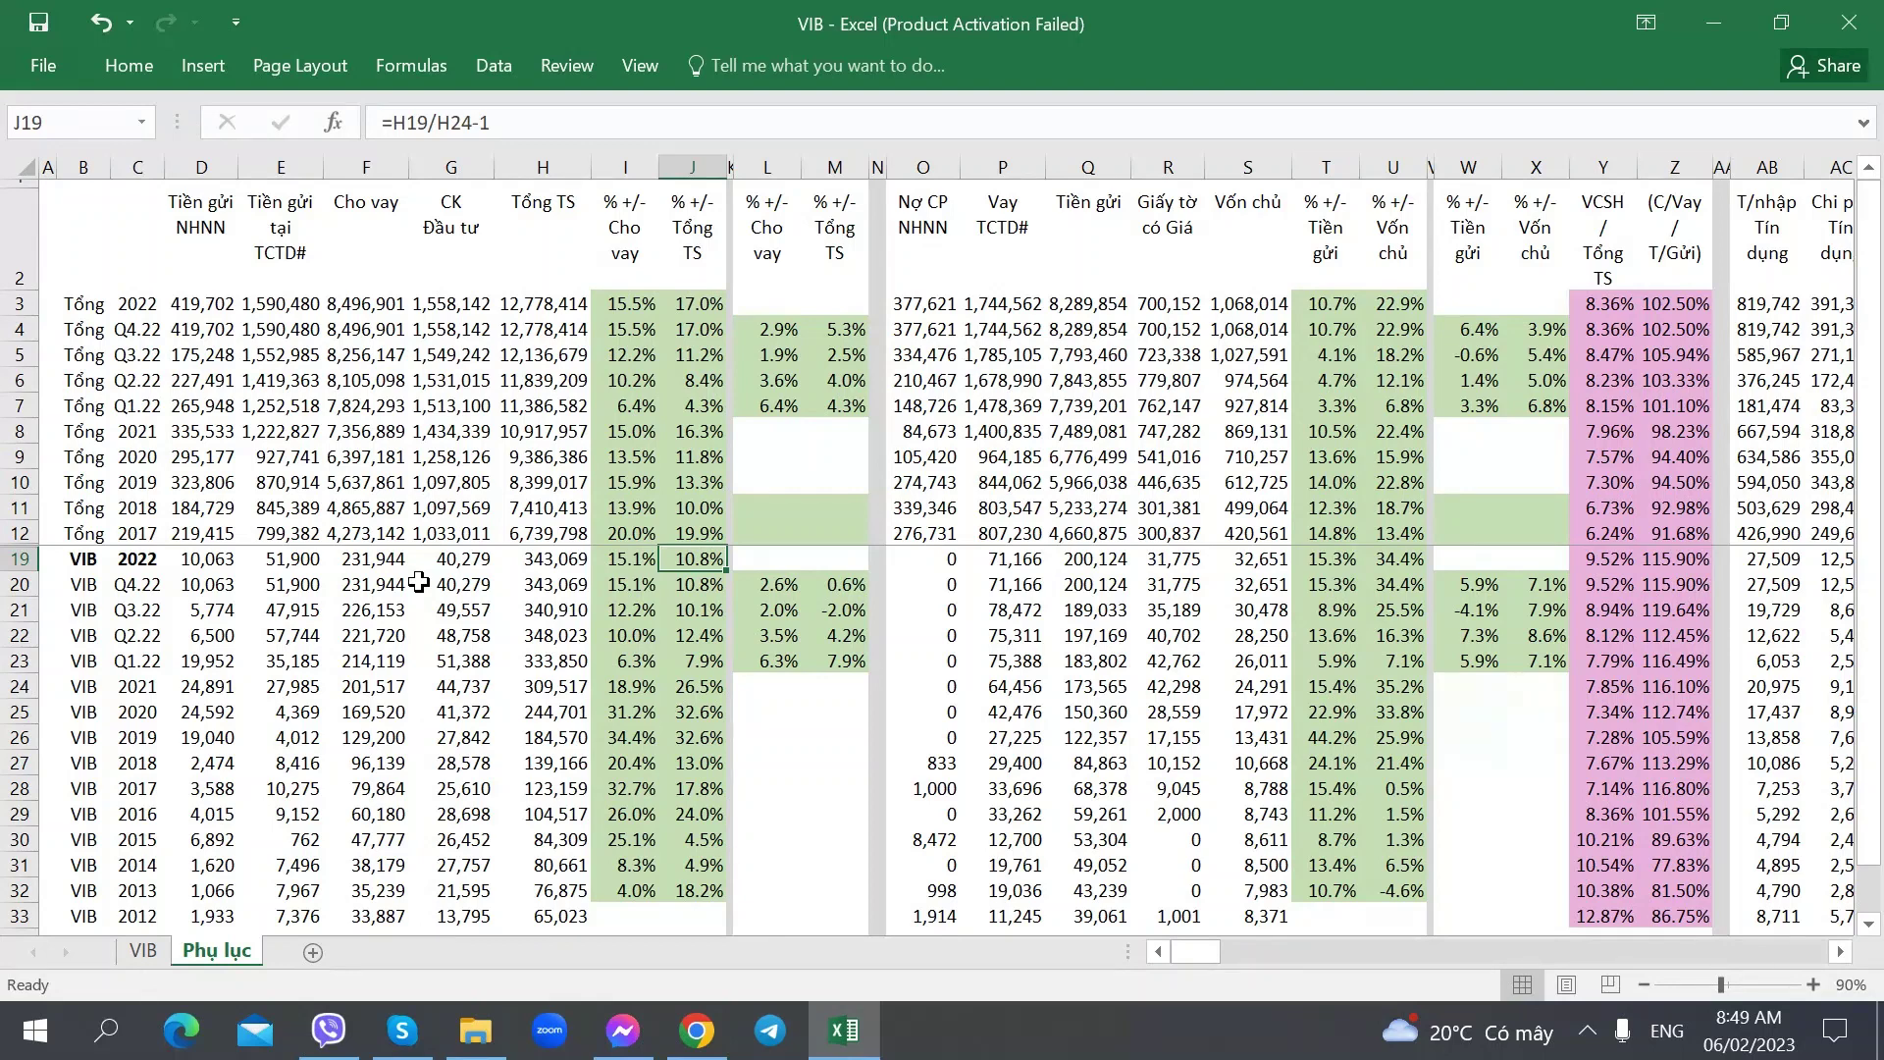
pyautogui.click(197, 587)
# - Compare VIB's 2022 investment securities and loan growth with the Tổng row, and review its loan growth for 2017 to 2021
pyautogui.click(460, 556)
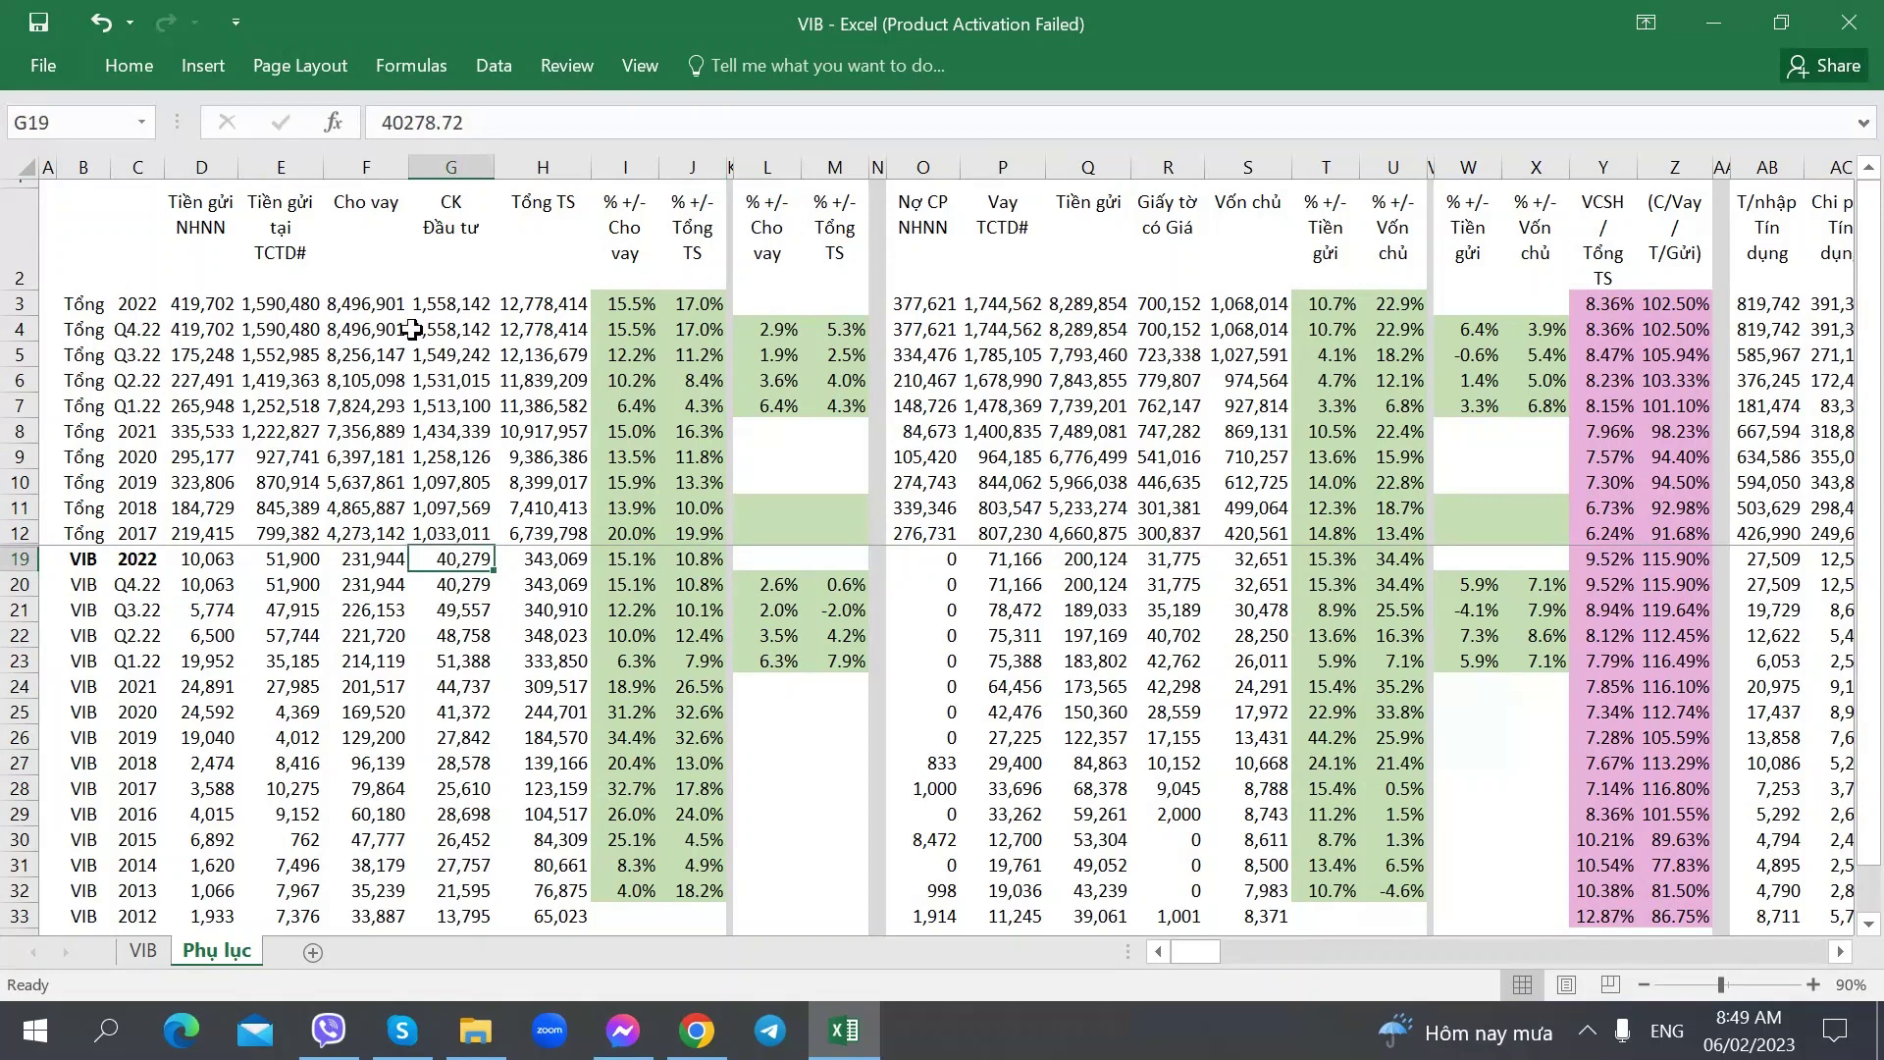
pyautogui.click(462, 305)
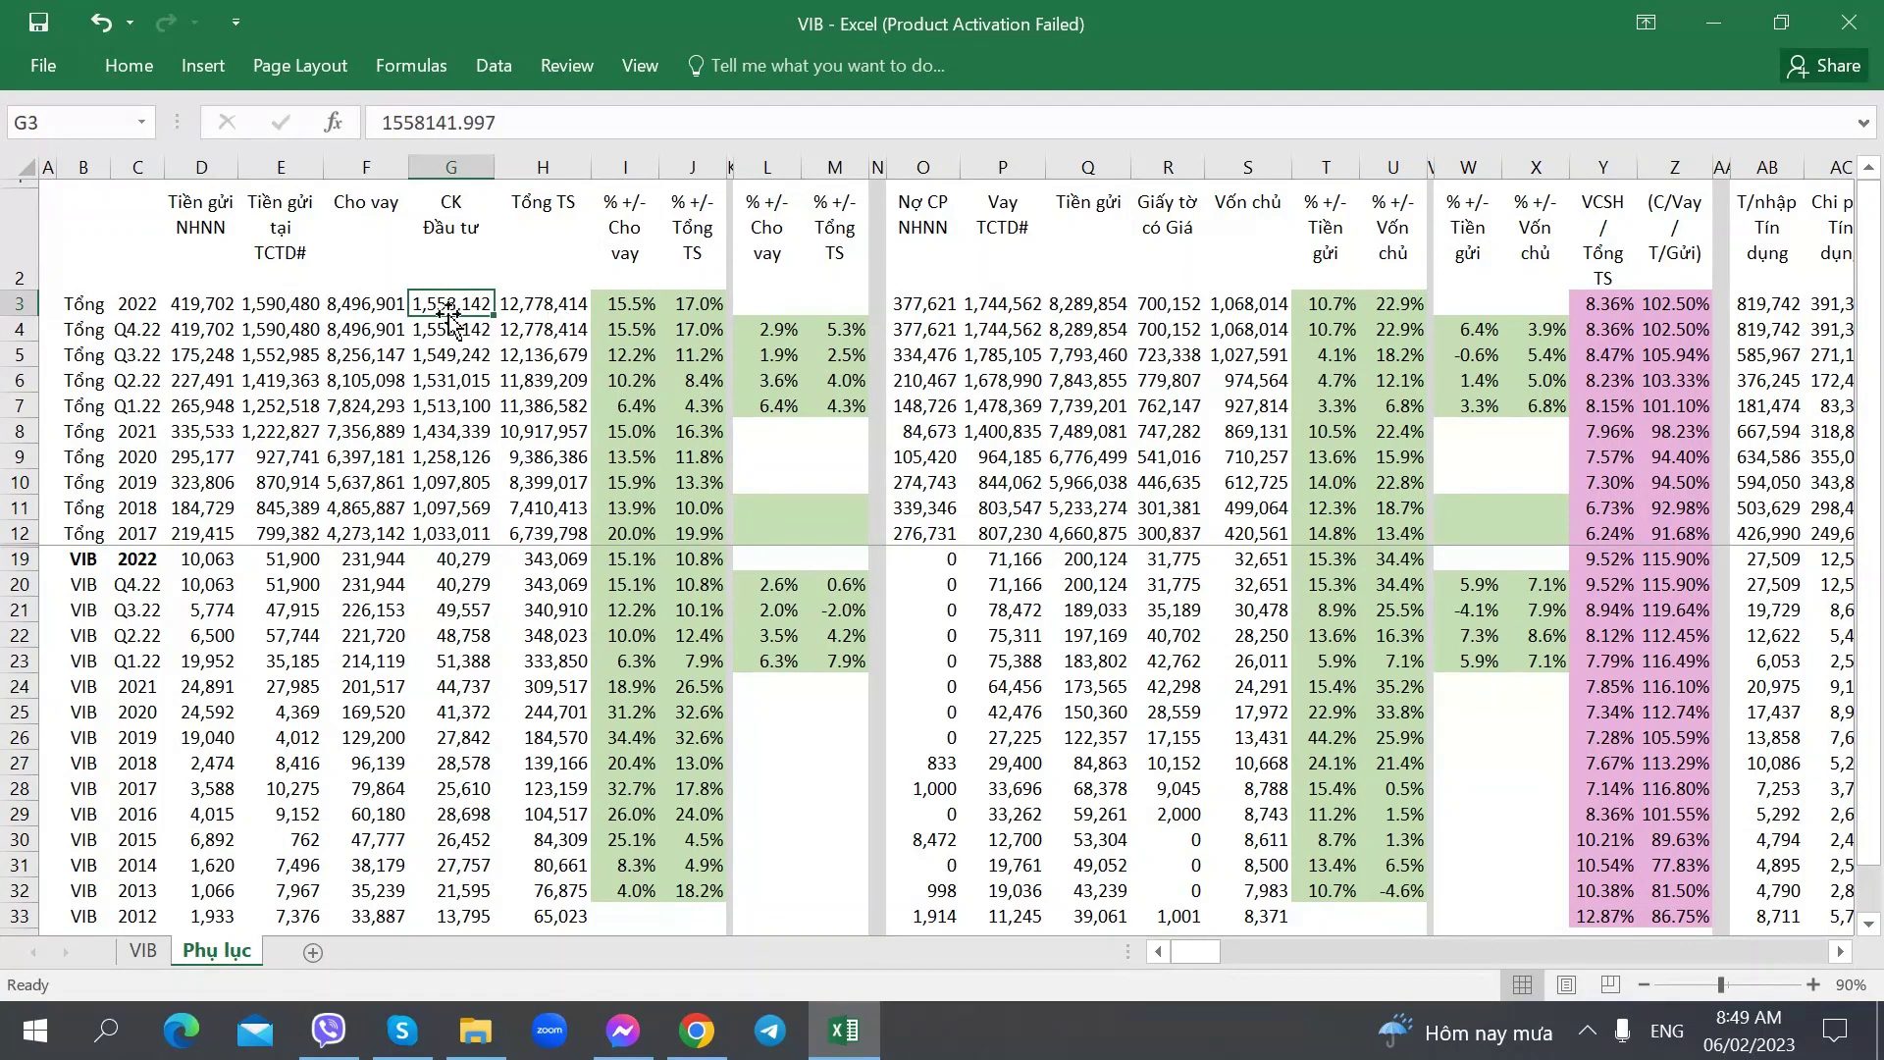
pyautogui.moveTo(449, 585)
pyautogui.mouseDown()
pyautogui.moveTo(452, 604)
pyautogui.moveTo(443, 563)
pyautogui.mouseUp()
pyautogui.click(443, 563)
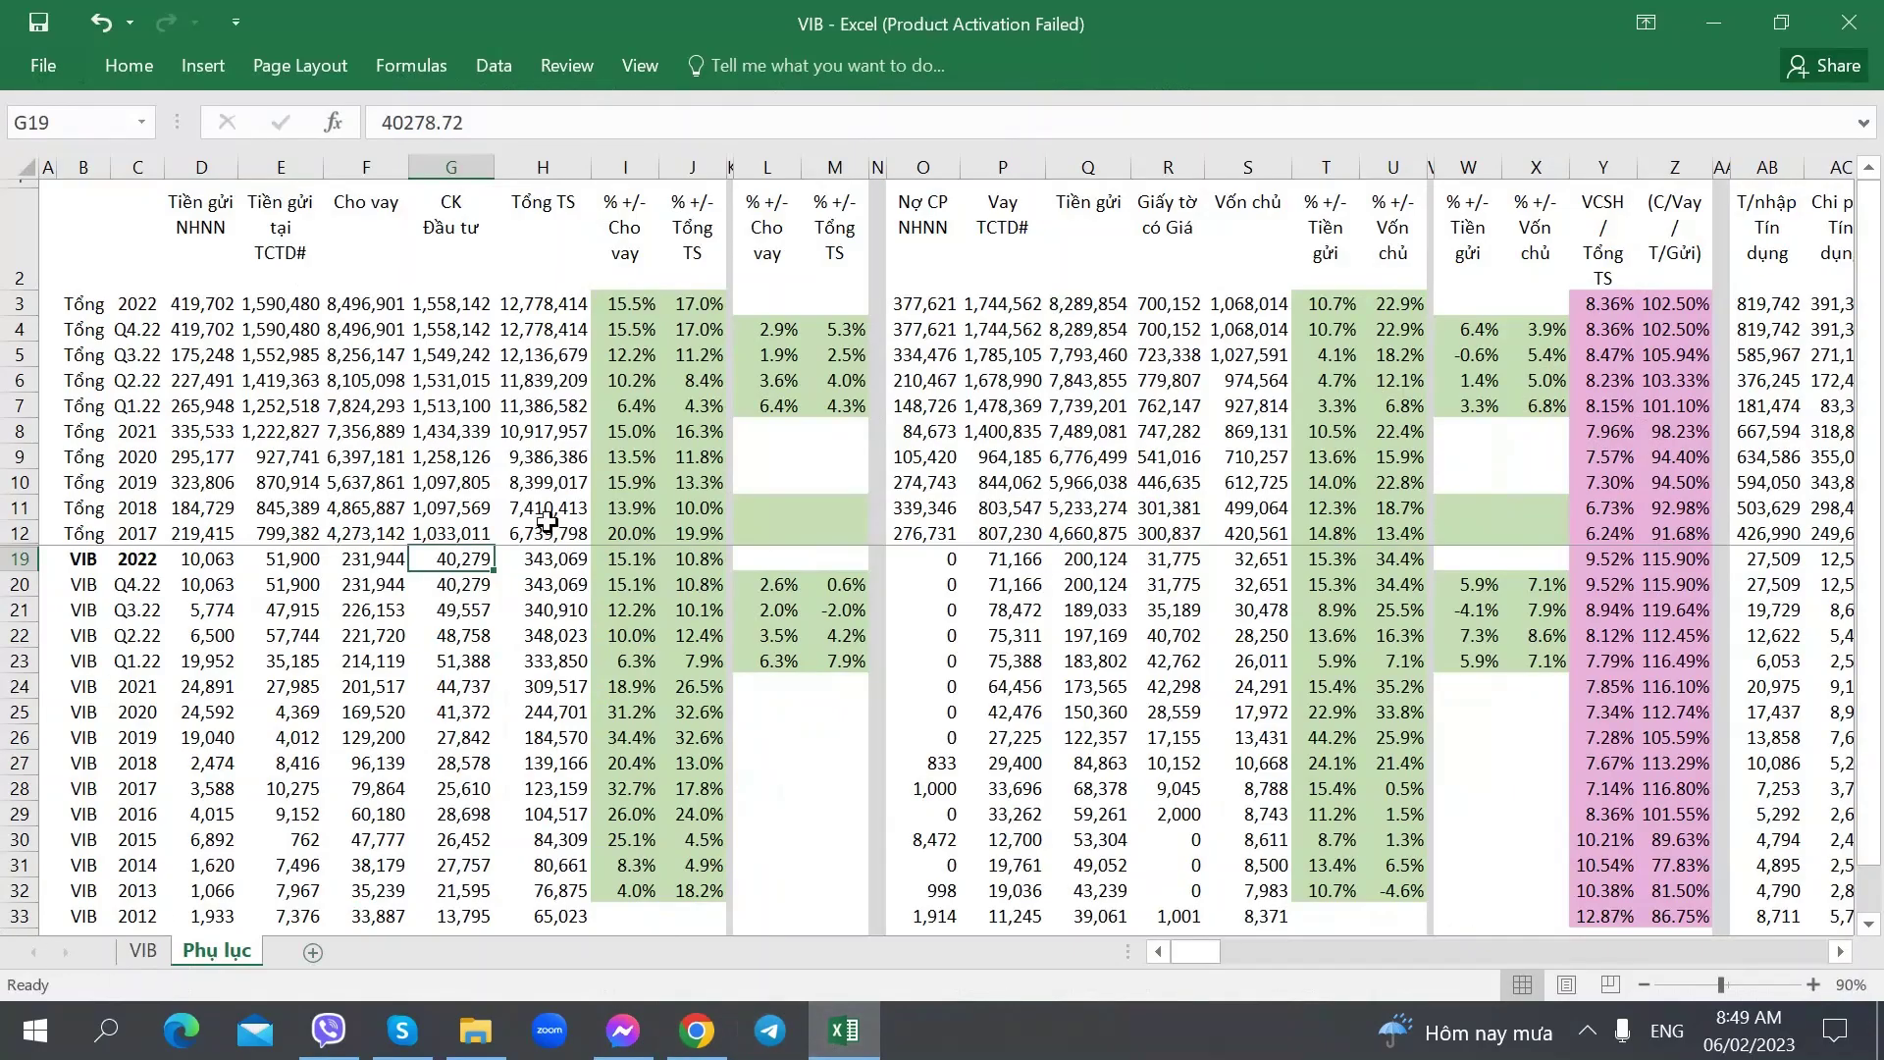
pyautogui.click(630, 321)
pyautogui.click(633, 556)
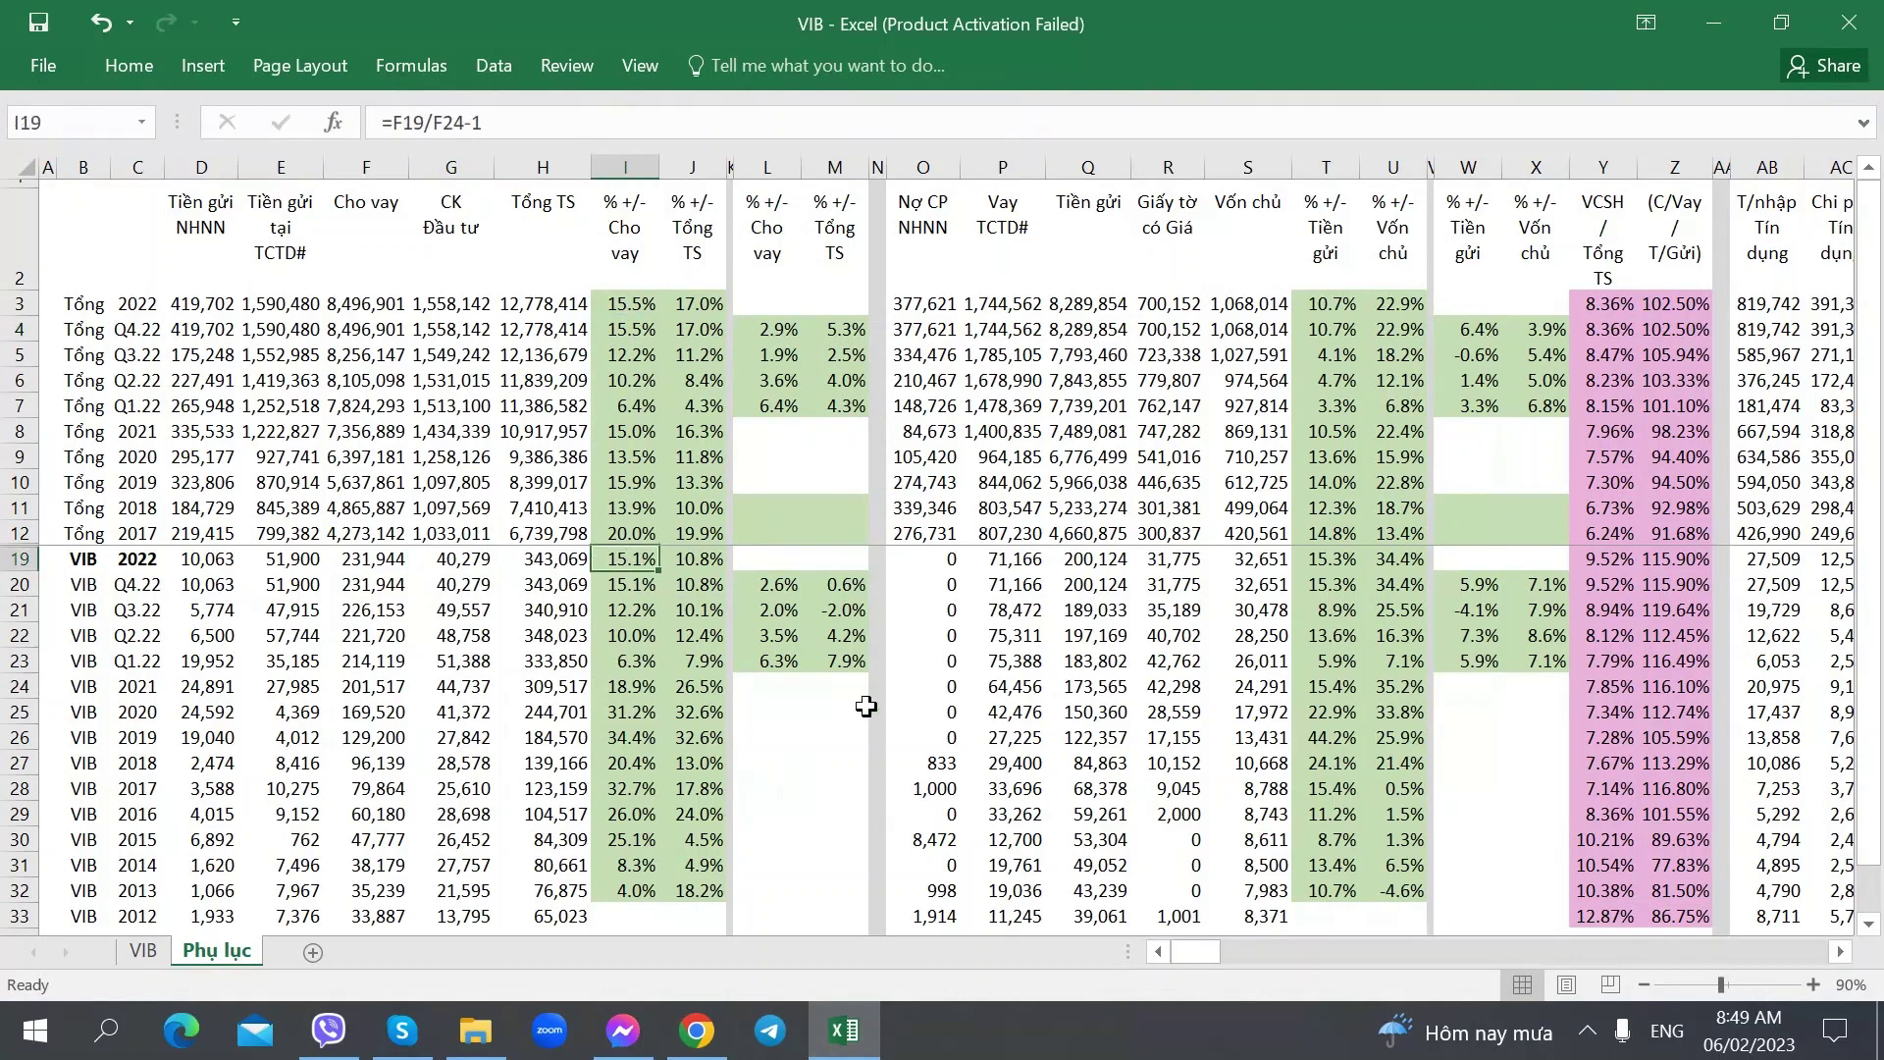
pyautogui.click(633, 306)
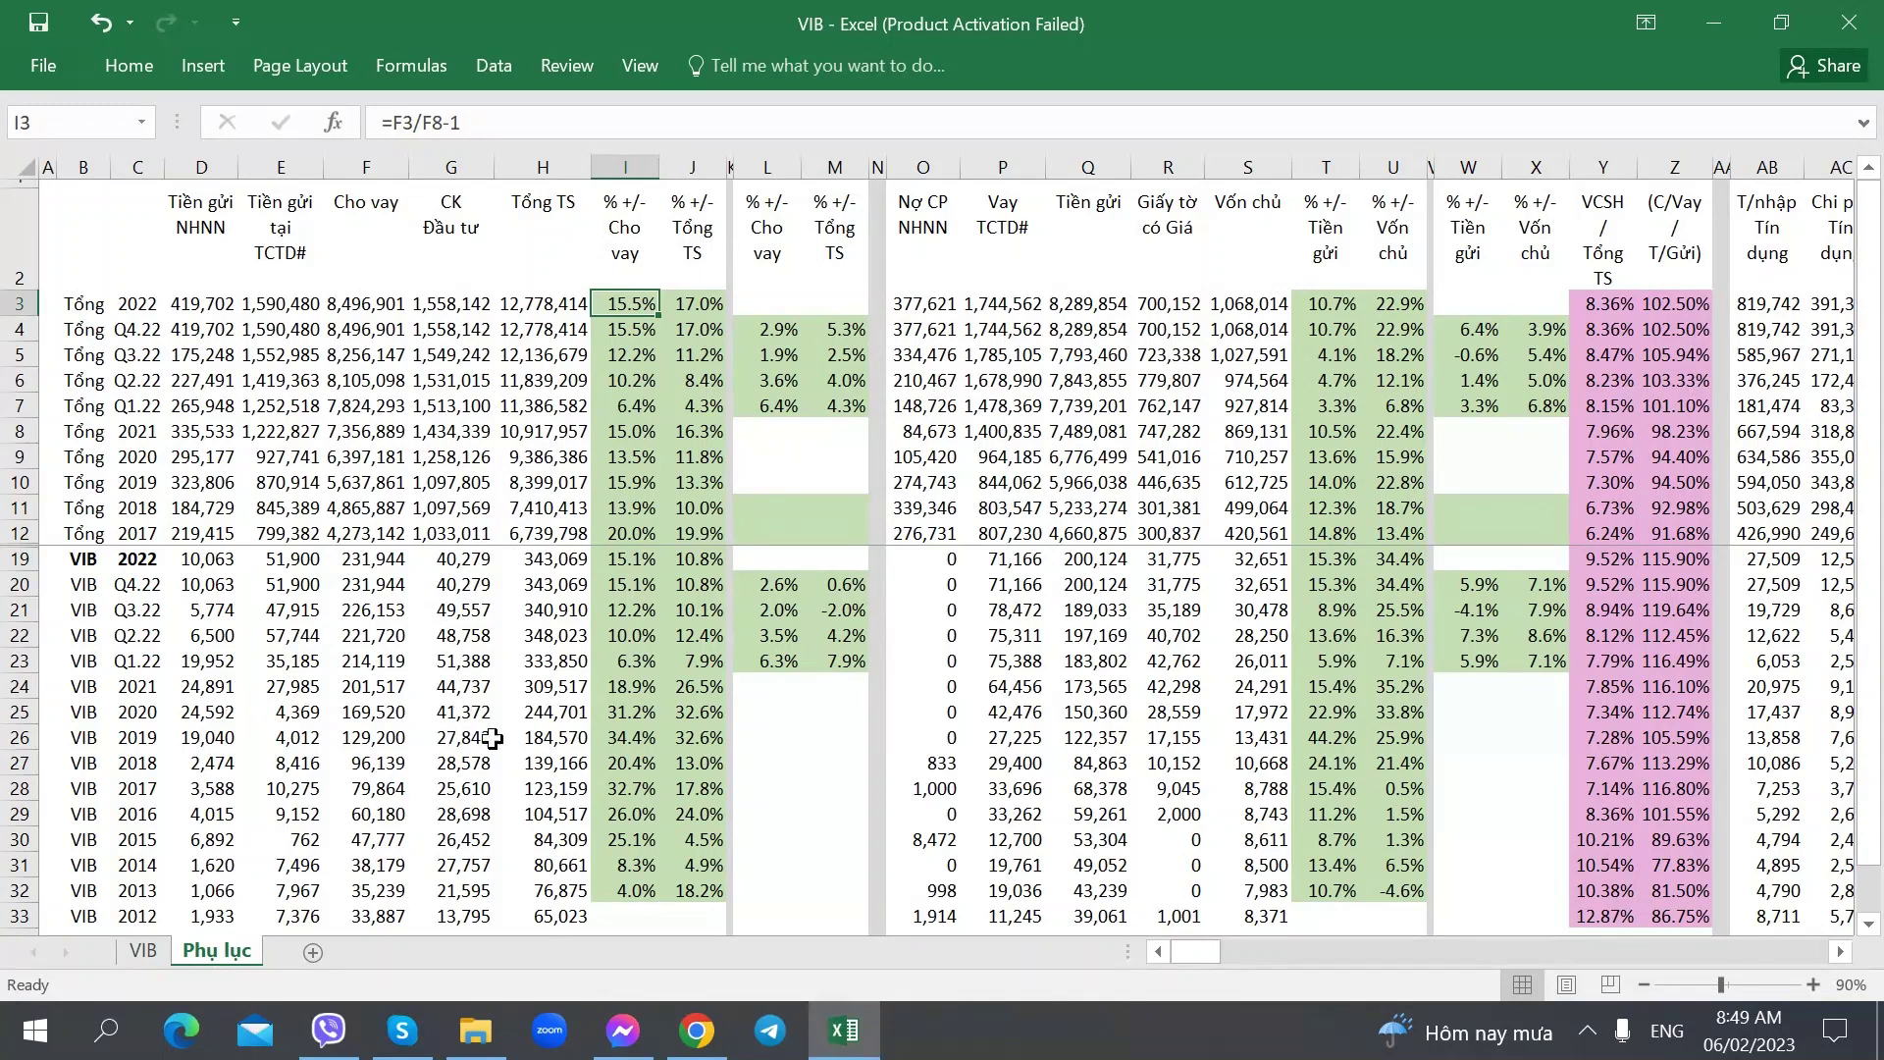
pyautogui.moveTo(627, 689); pyautogui.dragTo(635, 788)
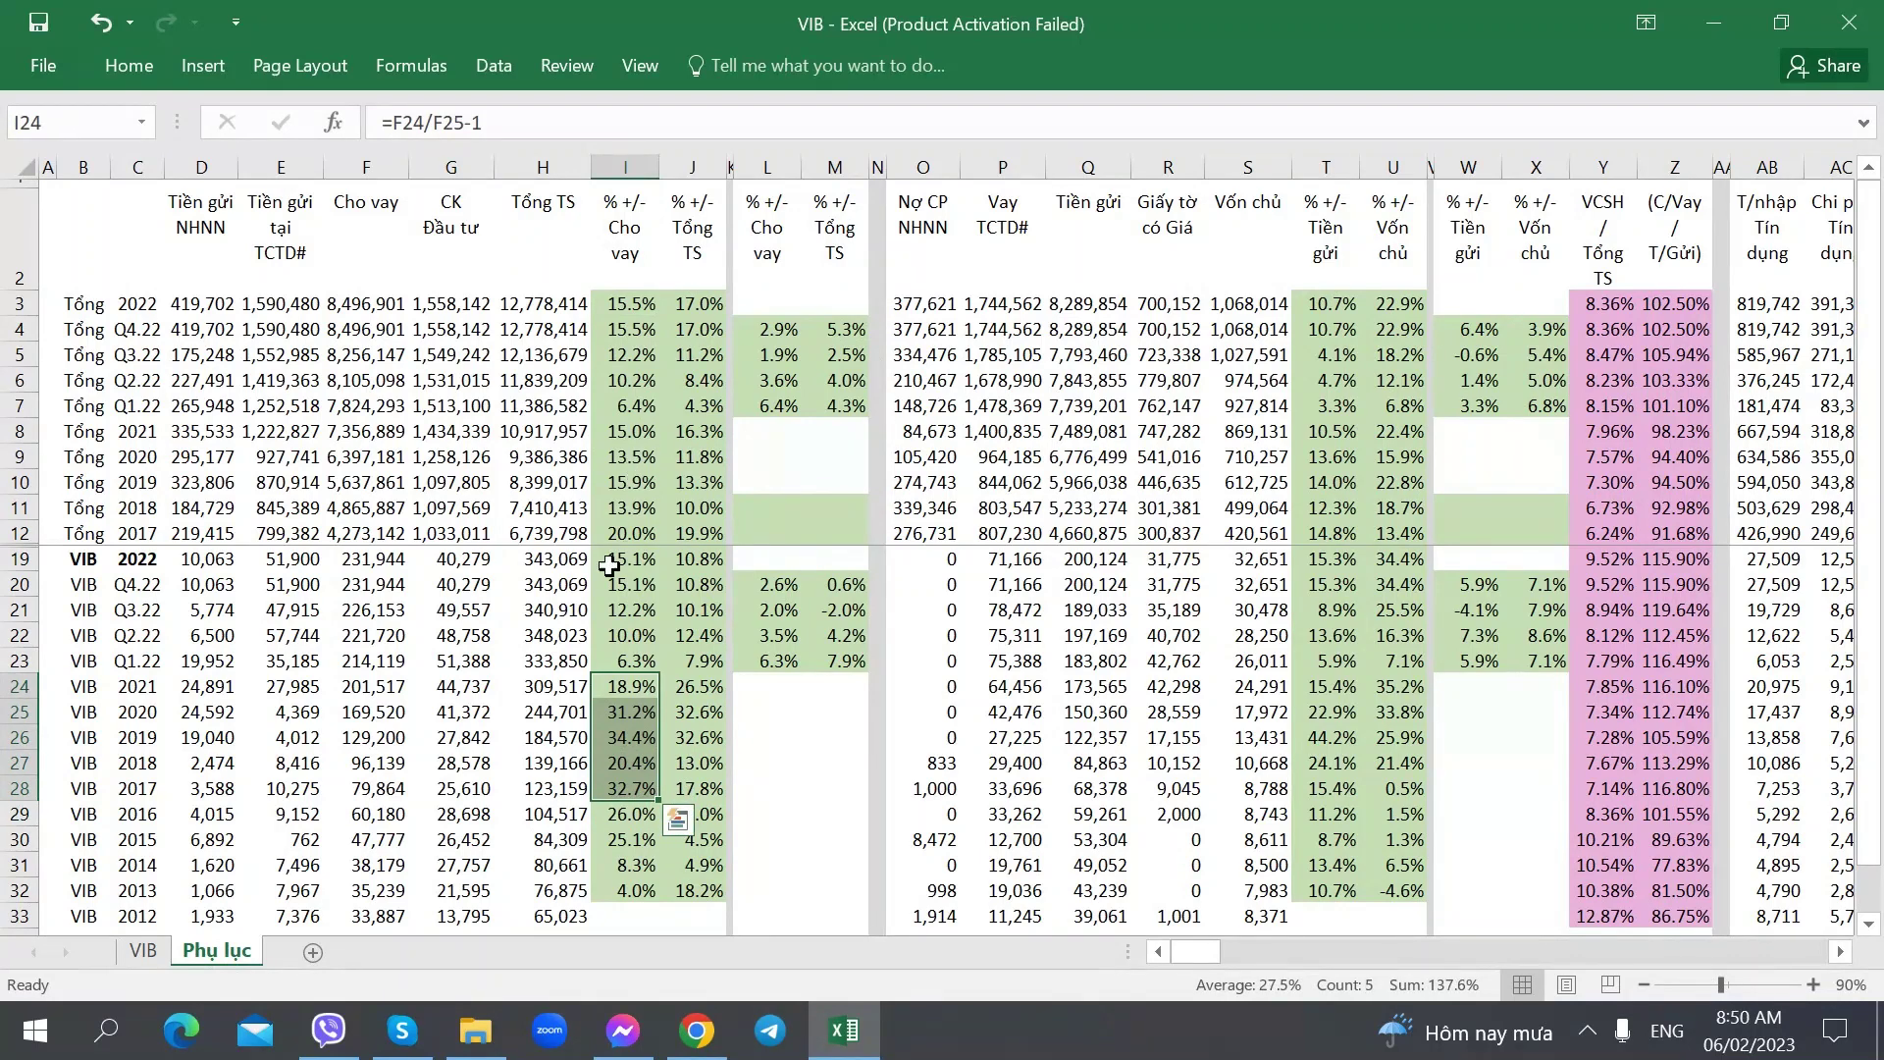
# - Insert two blank rows at row 14 of the VIB sheet, between the loan-growth and deposit-growth notes
pyautogui.hotkey('ctrl', 'pageup')
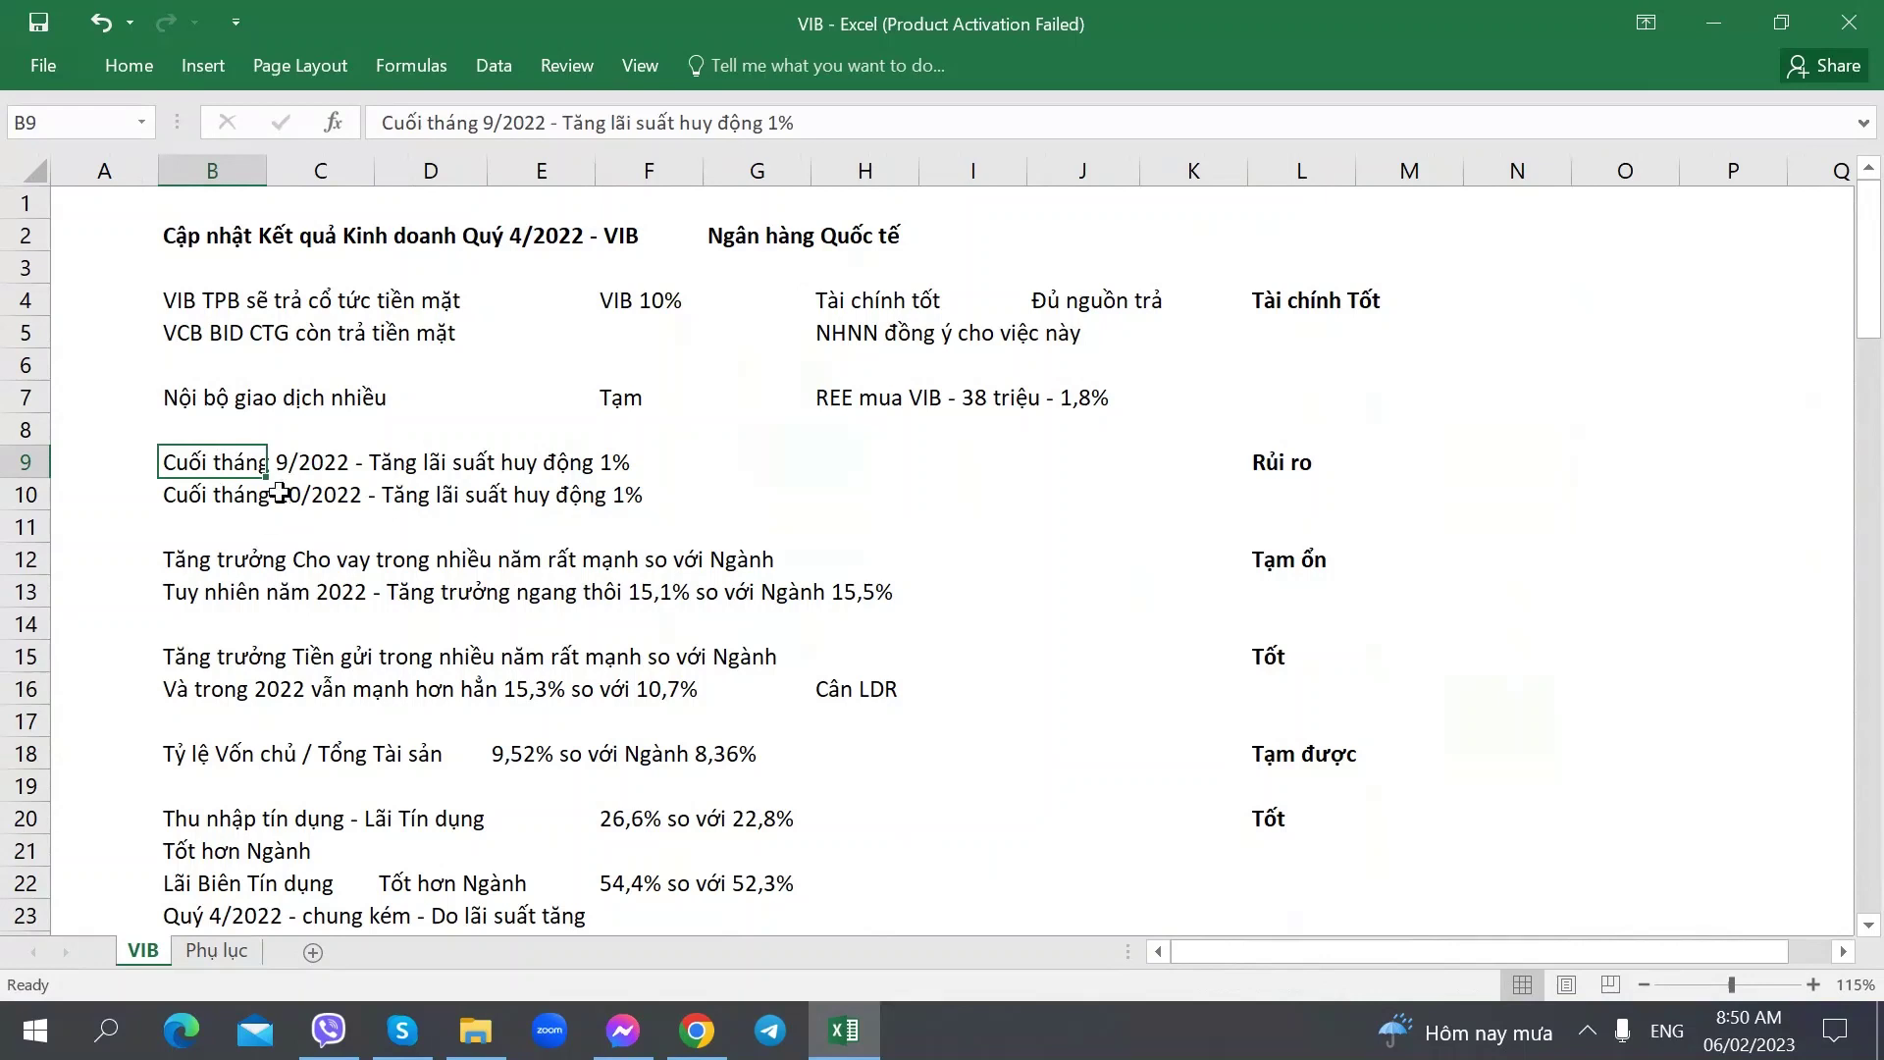
pyautogui.click(193, 557)
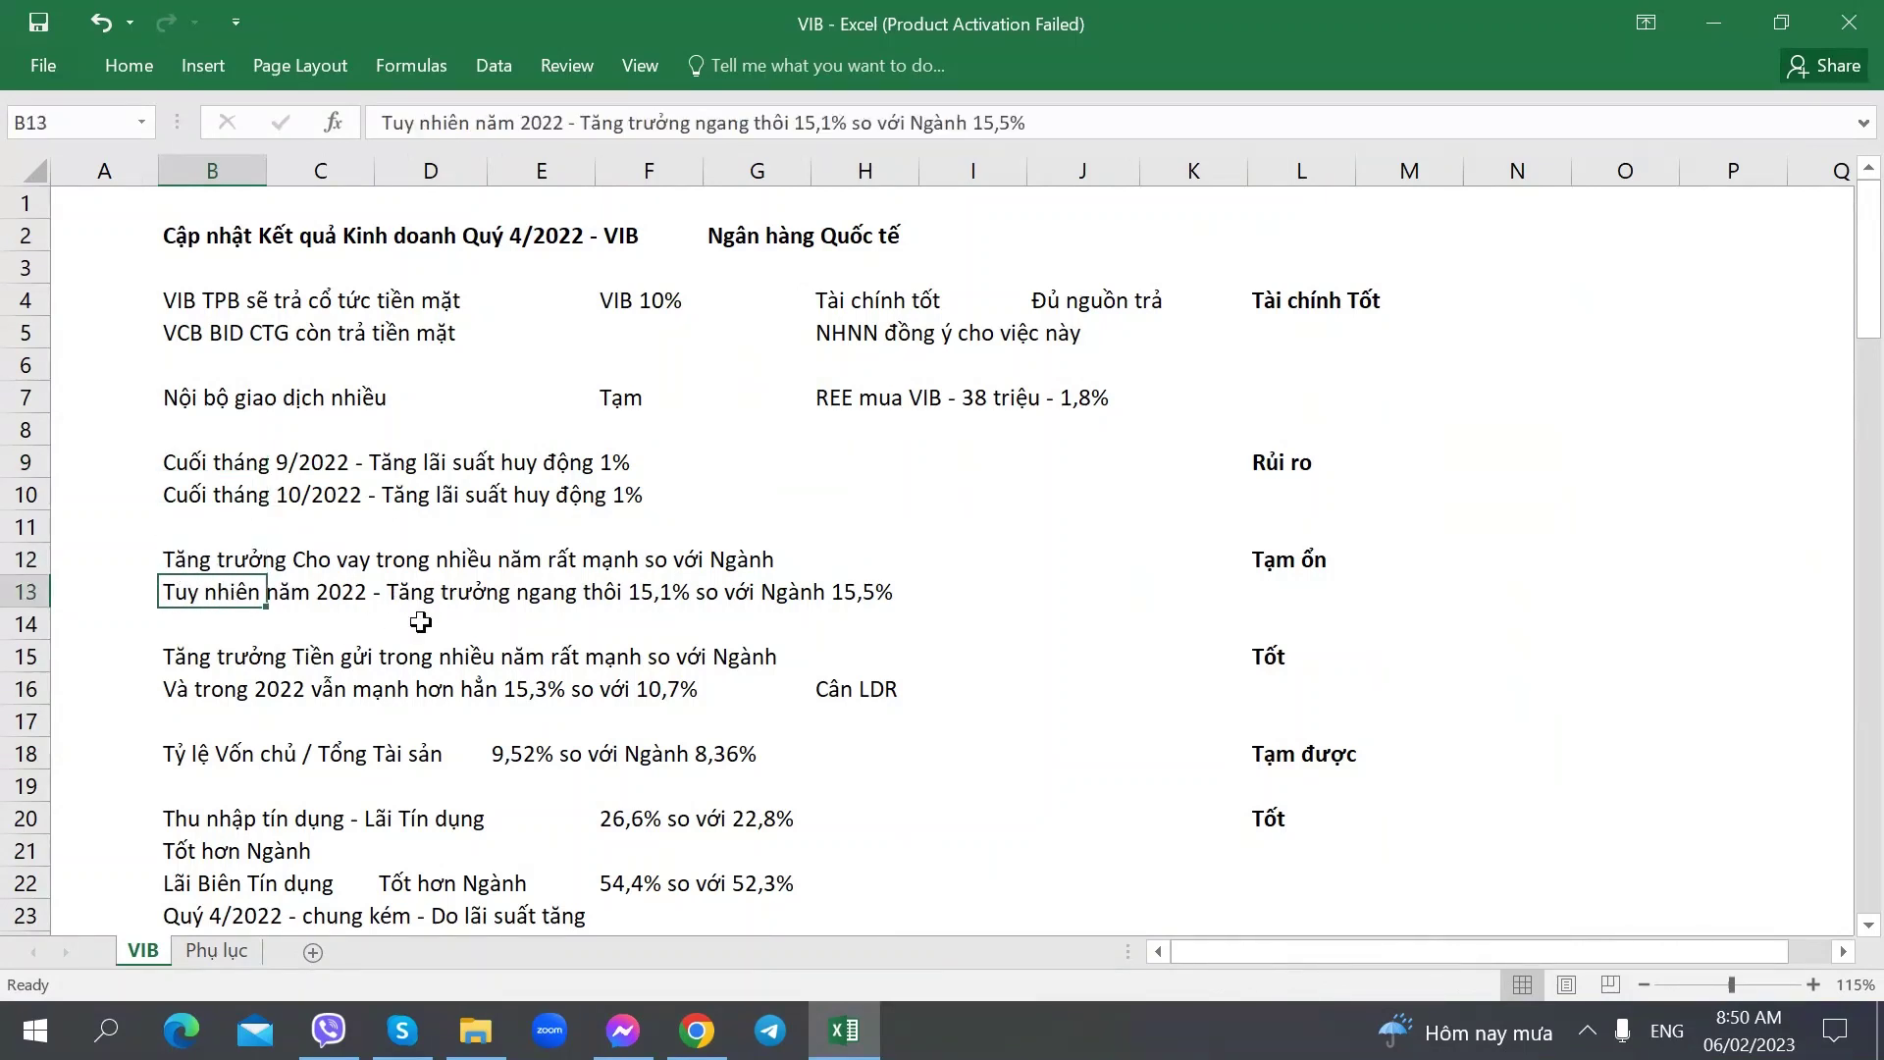
pyautogui.click(219, 597)
pyautogui.click(1315, 557)
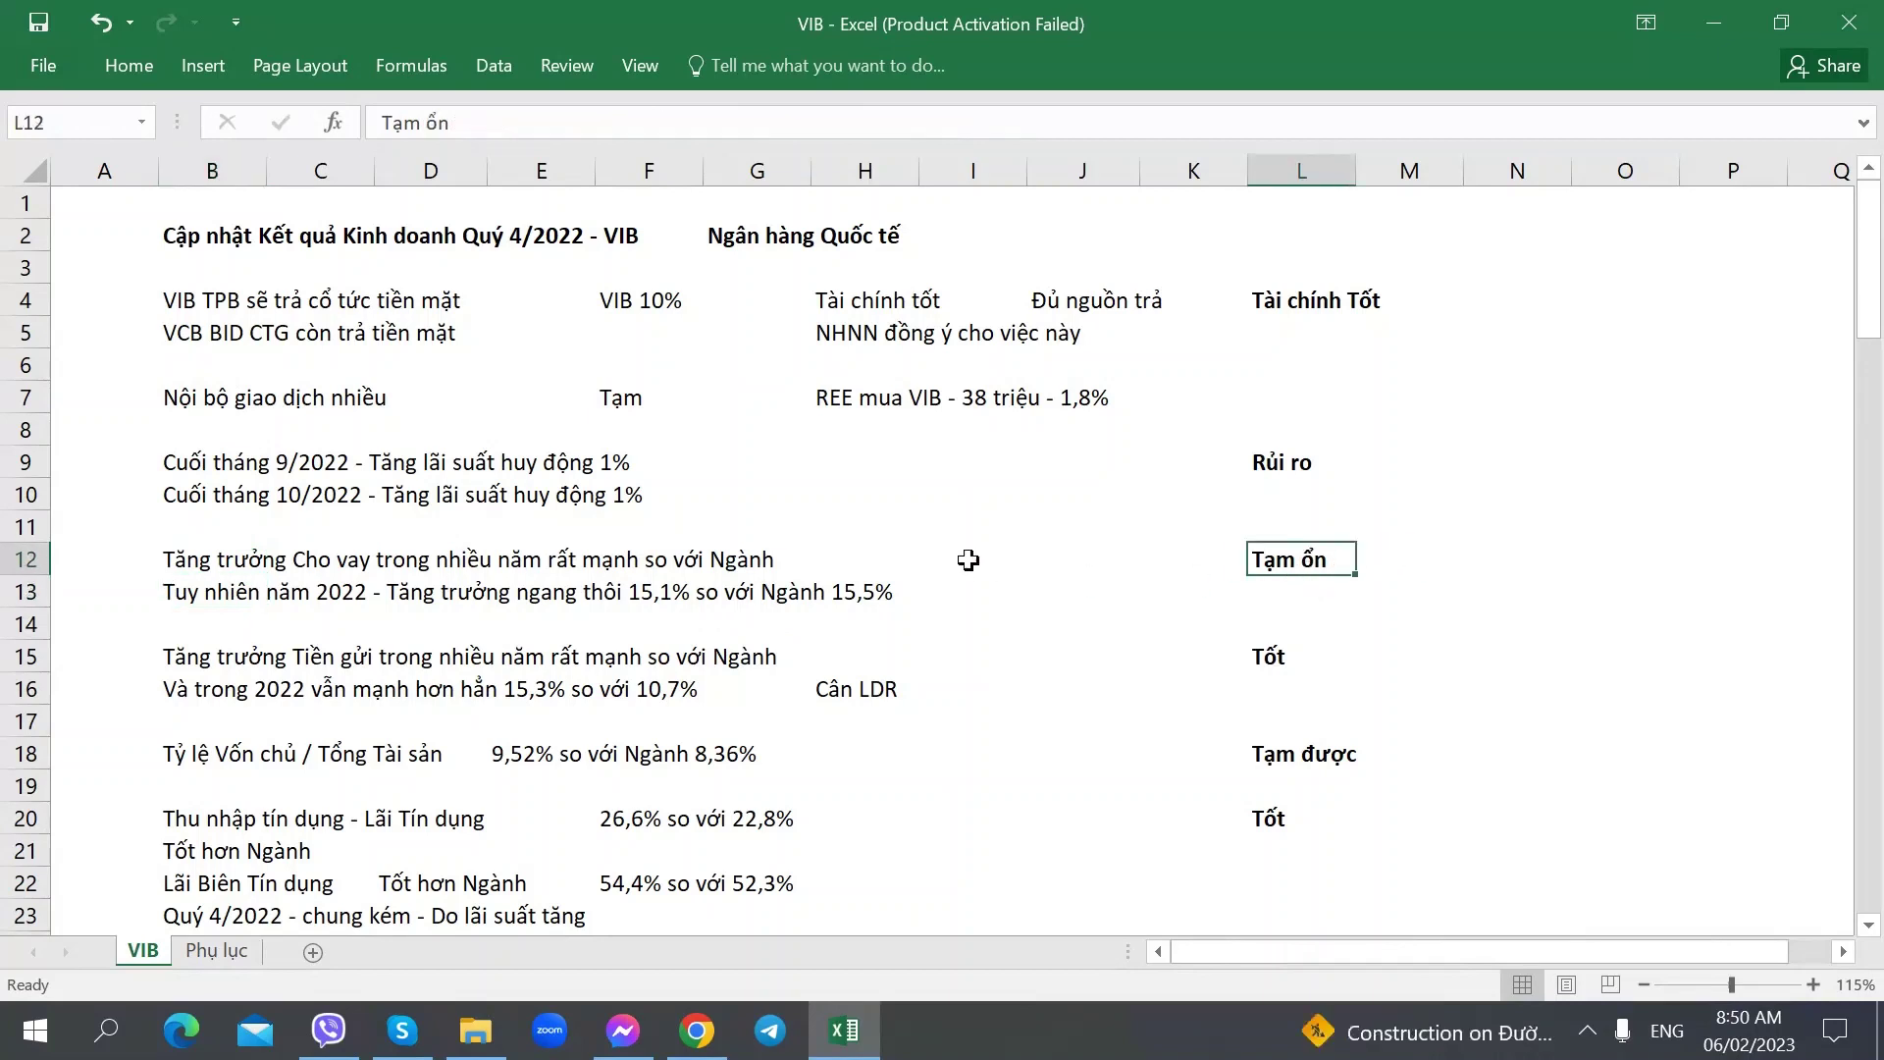
pyautogui.click(928, 557)
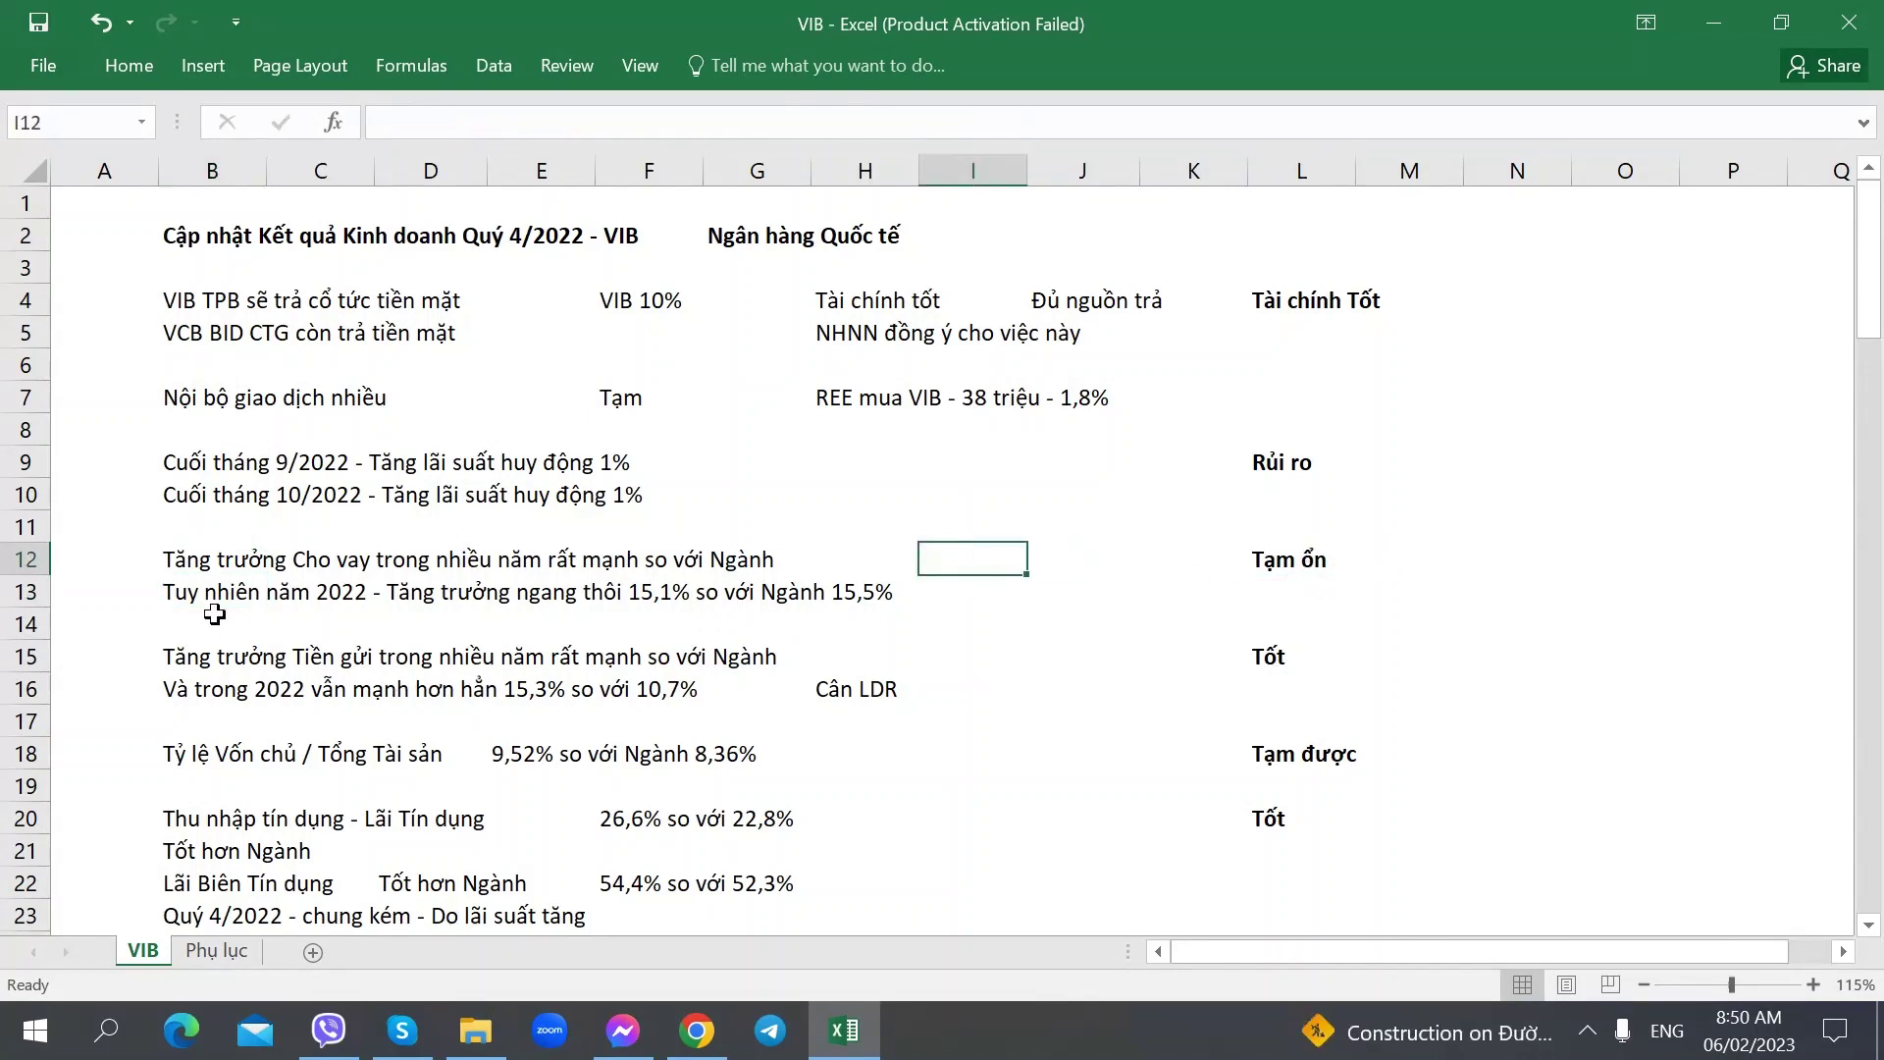
pyautogui.click(25, 624)
pyautogui.rightClick(25, 624)
pyautogui.click(98, 385)
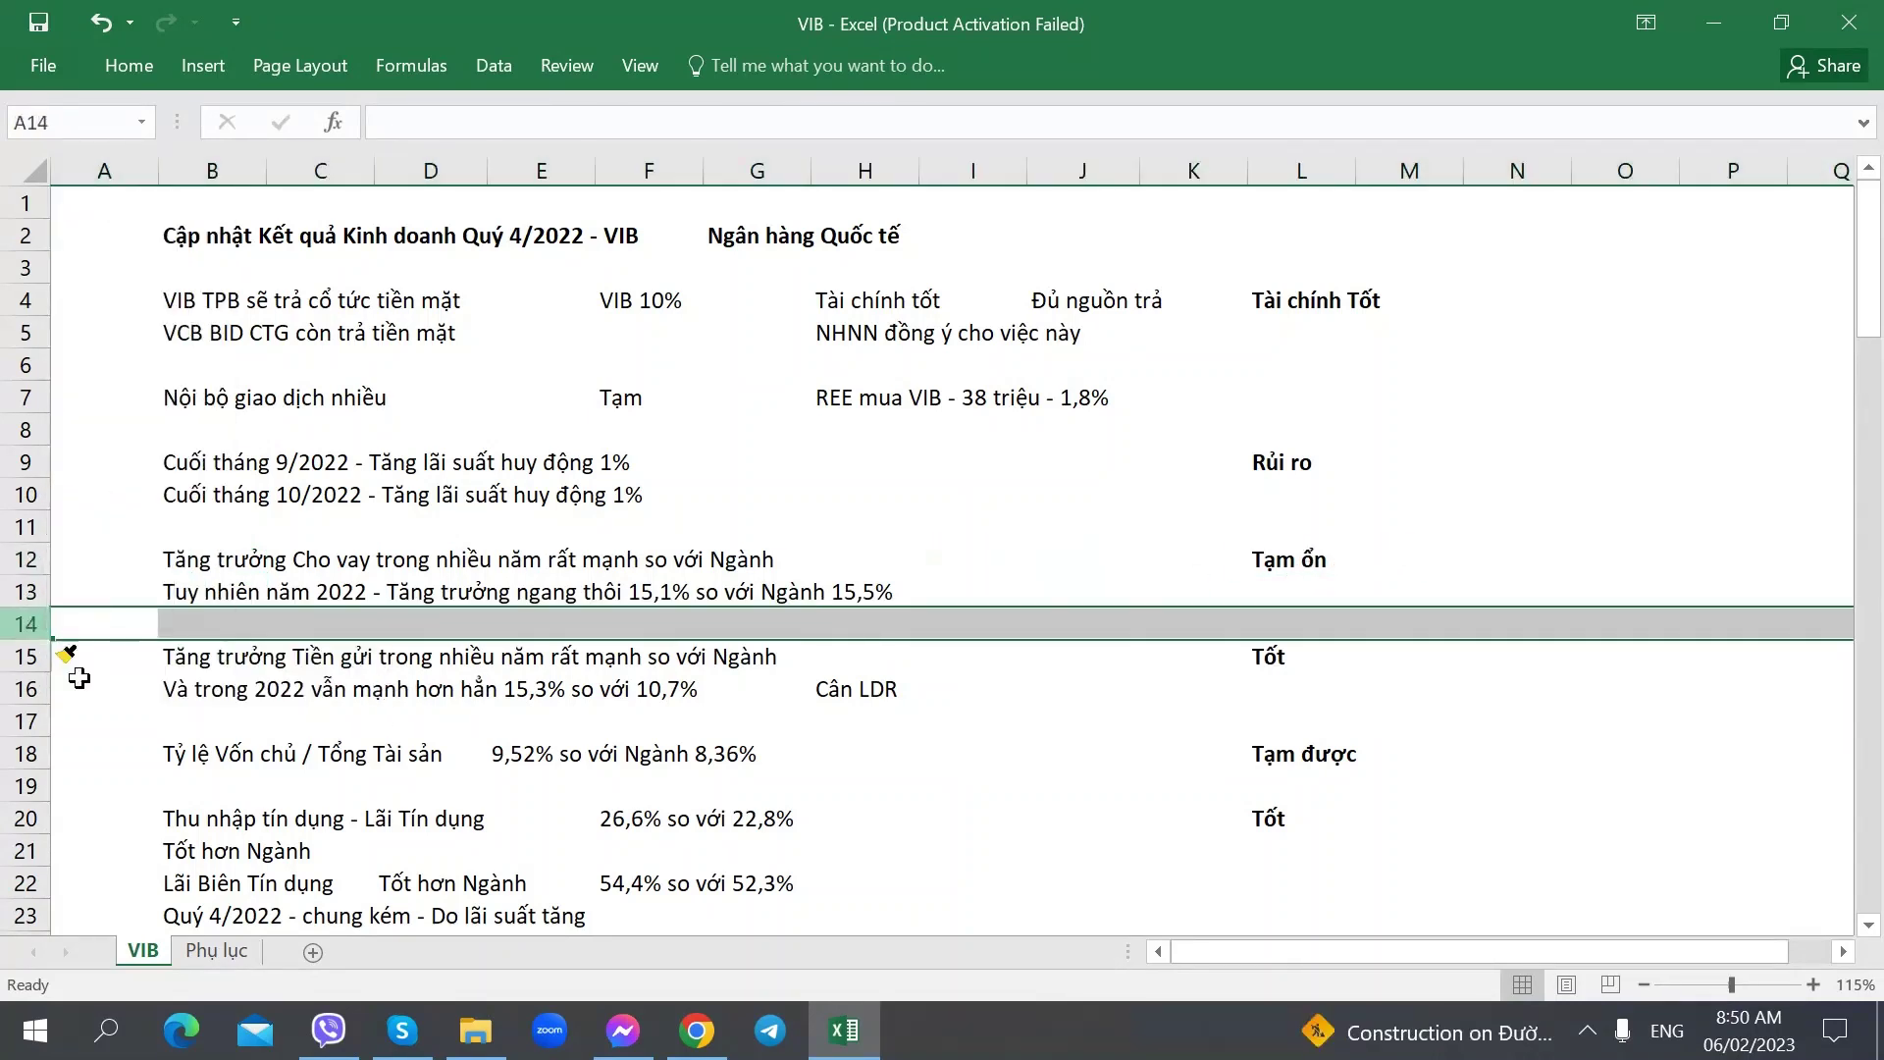
pyautogui.press('F4')
pyautogui.rightClick(29, 626)
pyautogui.click(93, 386)
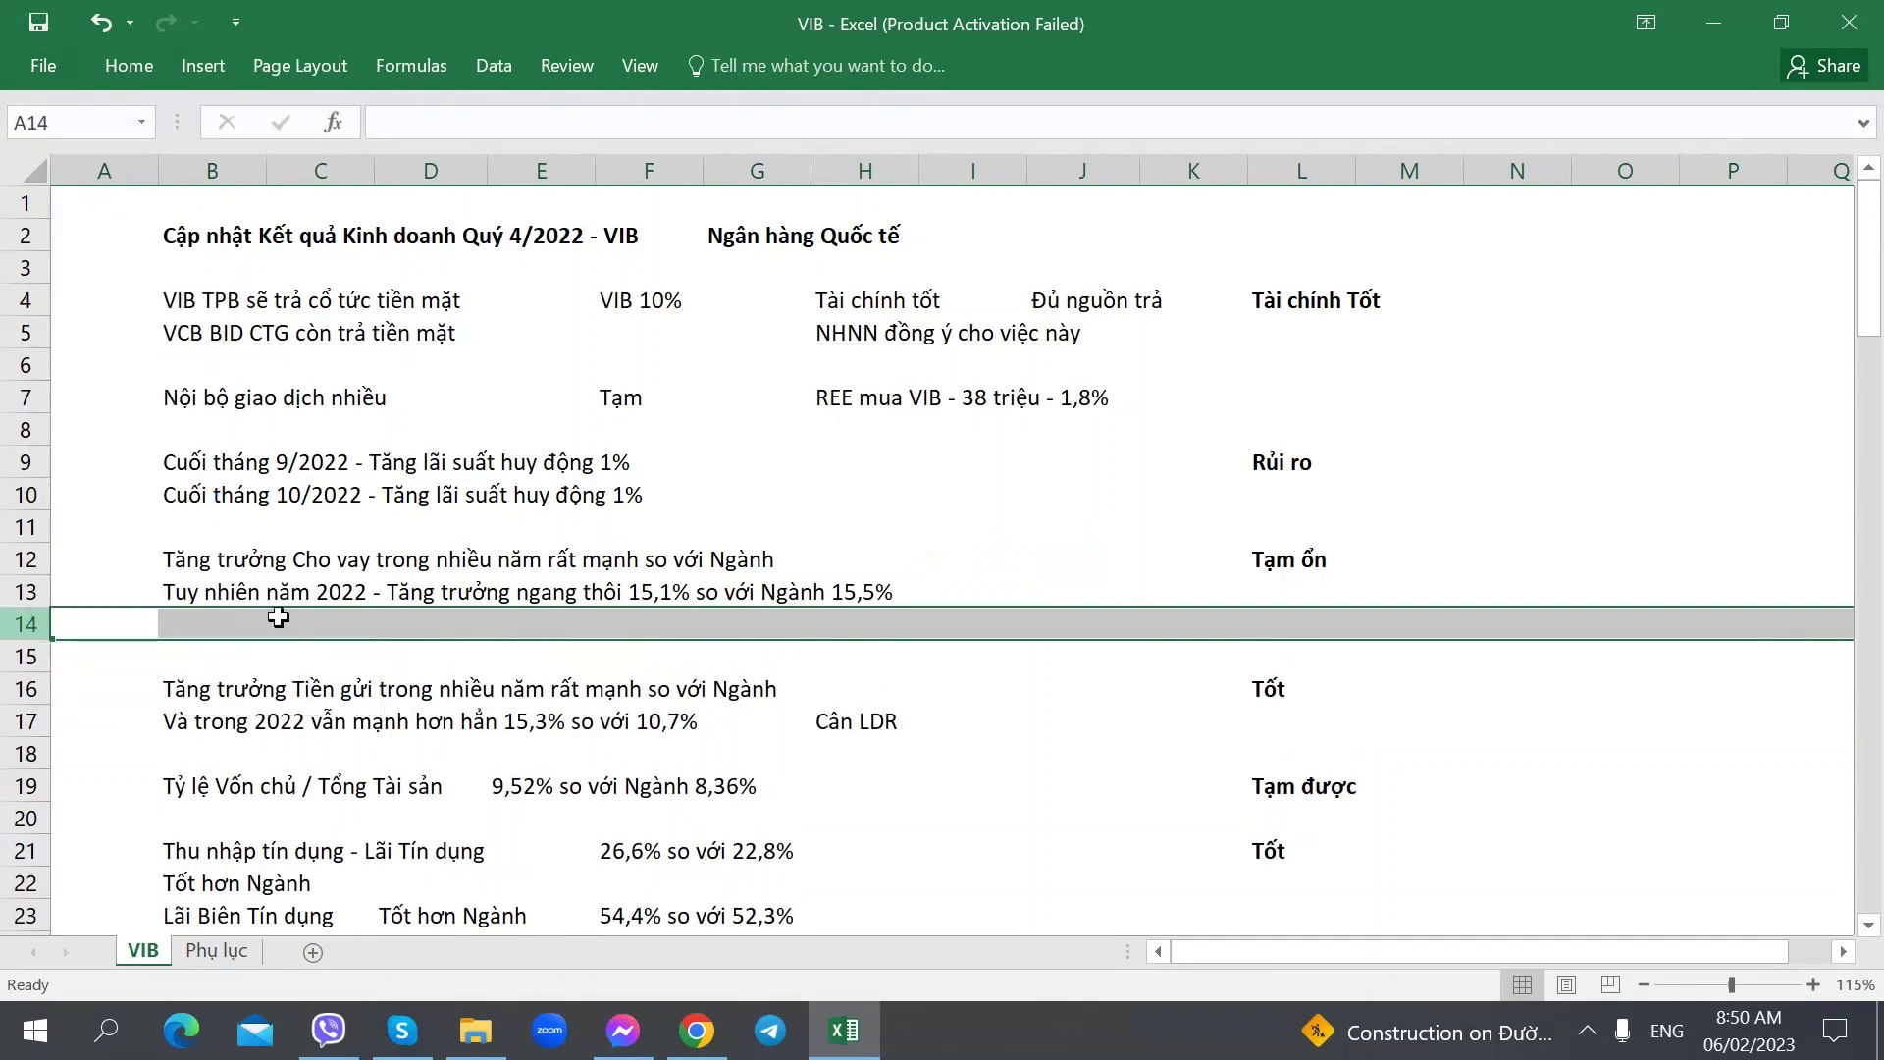
# - Write the note "Tổng Tài sản 2022 tăng chậm - Chưa tốt" in B15
pyautogui.click(186, 663)
pyautogui.write('Tổng Tài sản')
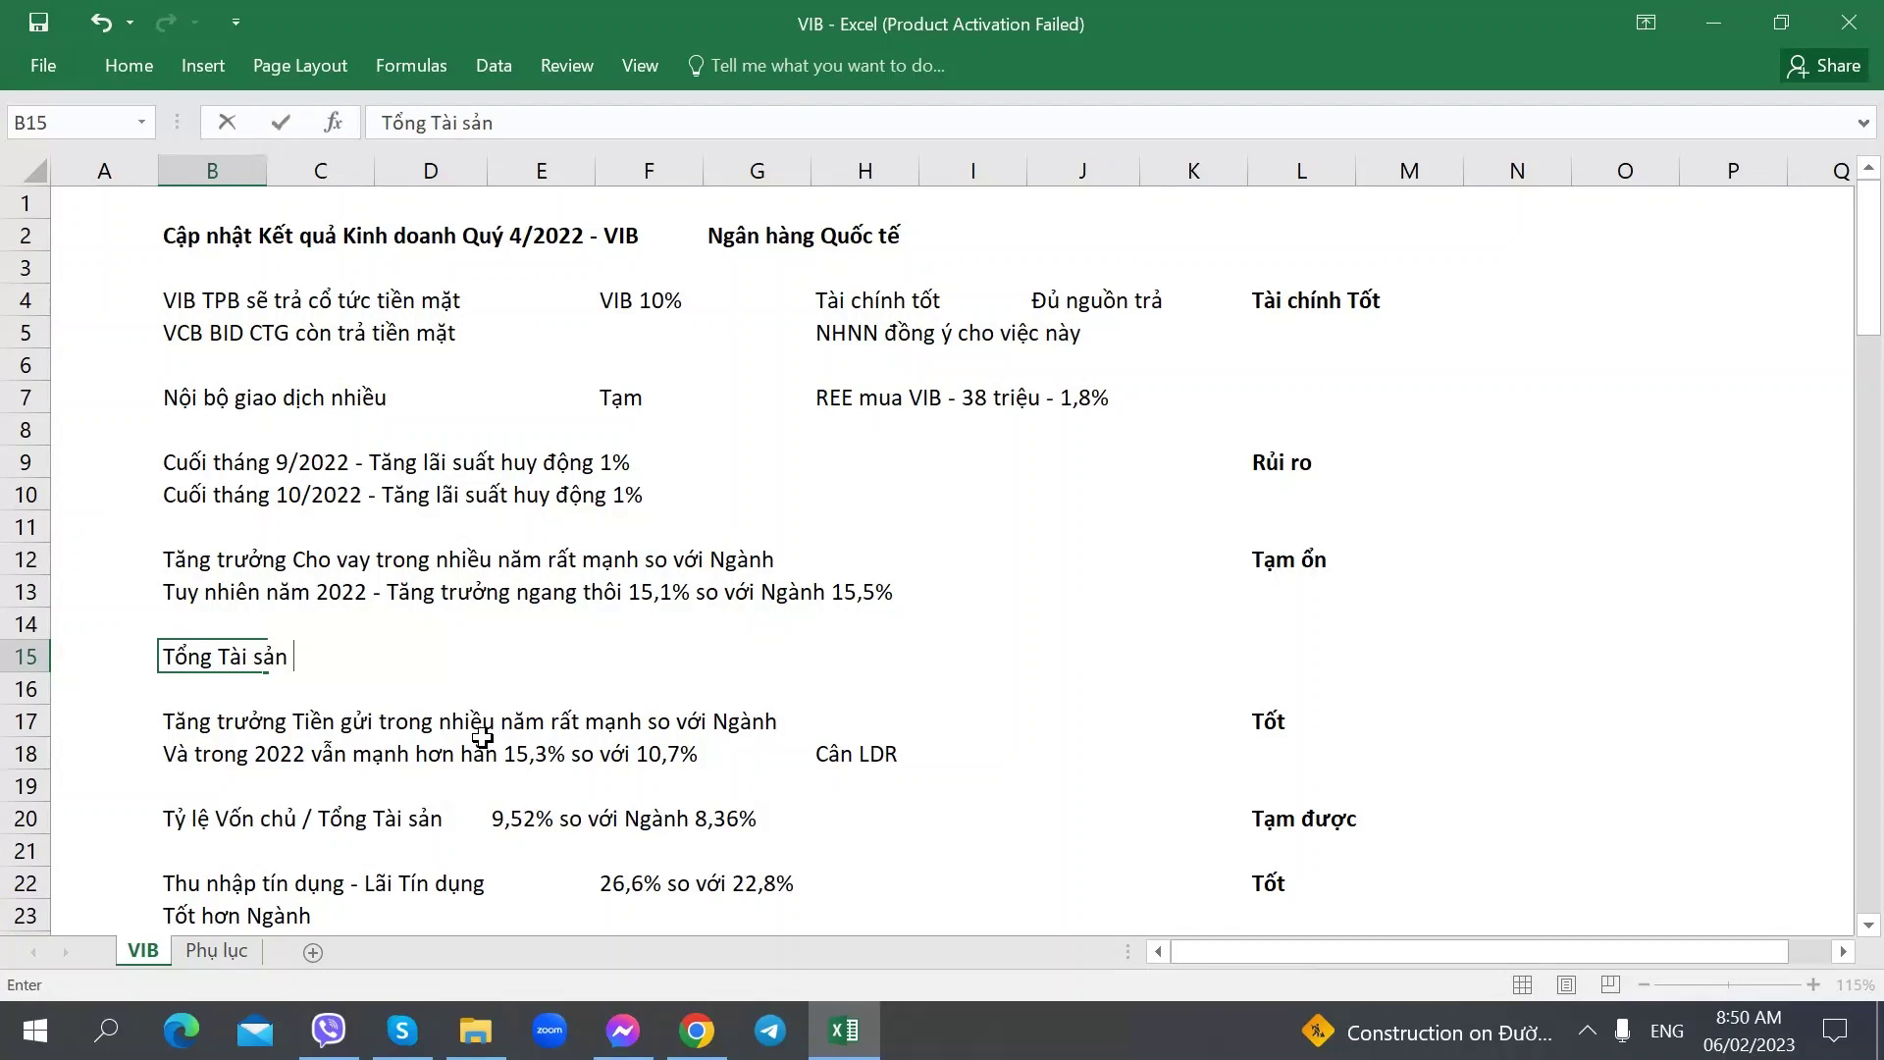
pyautogui.write(' 2022 t')
pyautogui.press('BackSpace')
pyautogui.write('2022 tăng chậ')
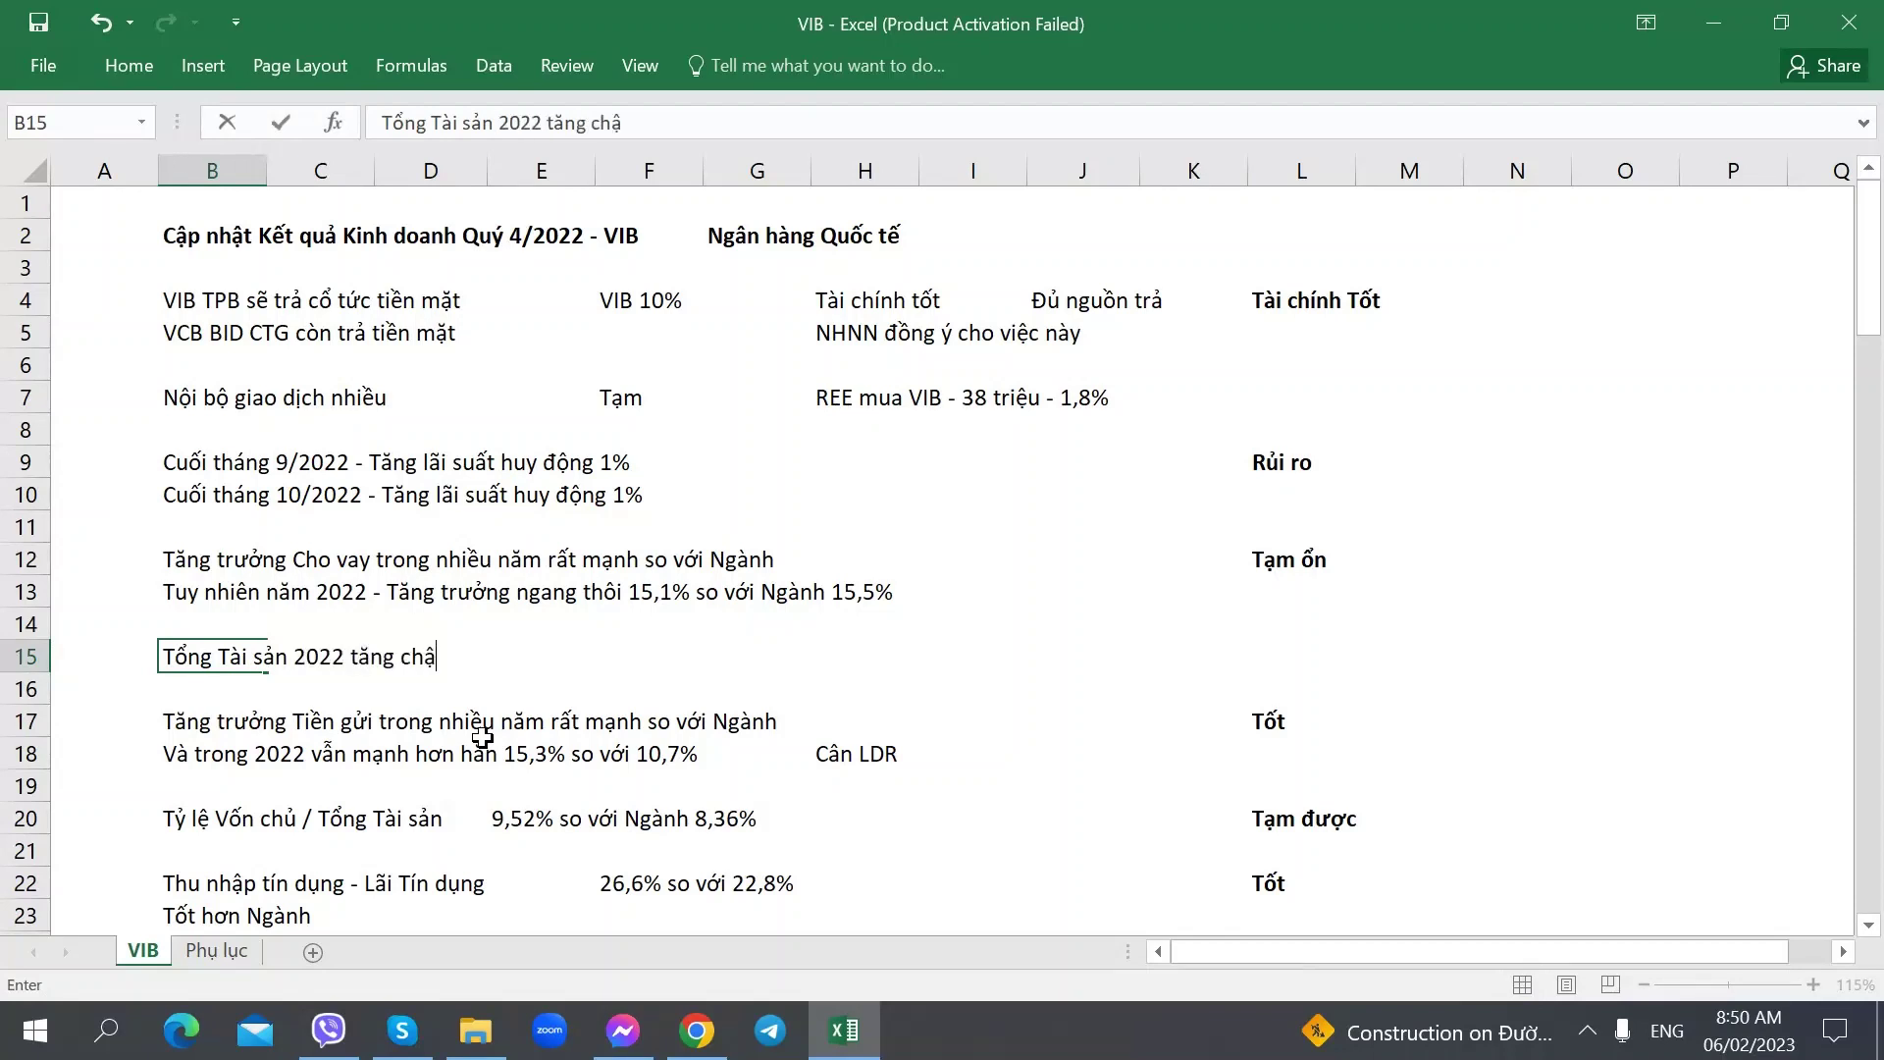
pyautogui.write('m - Chưa ')
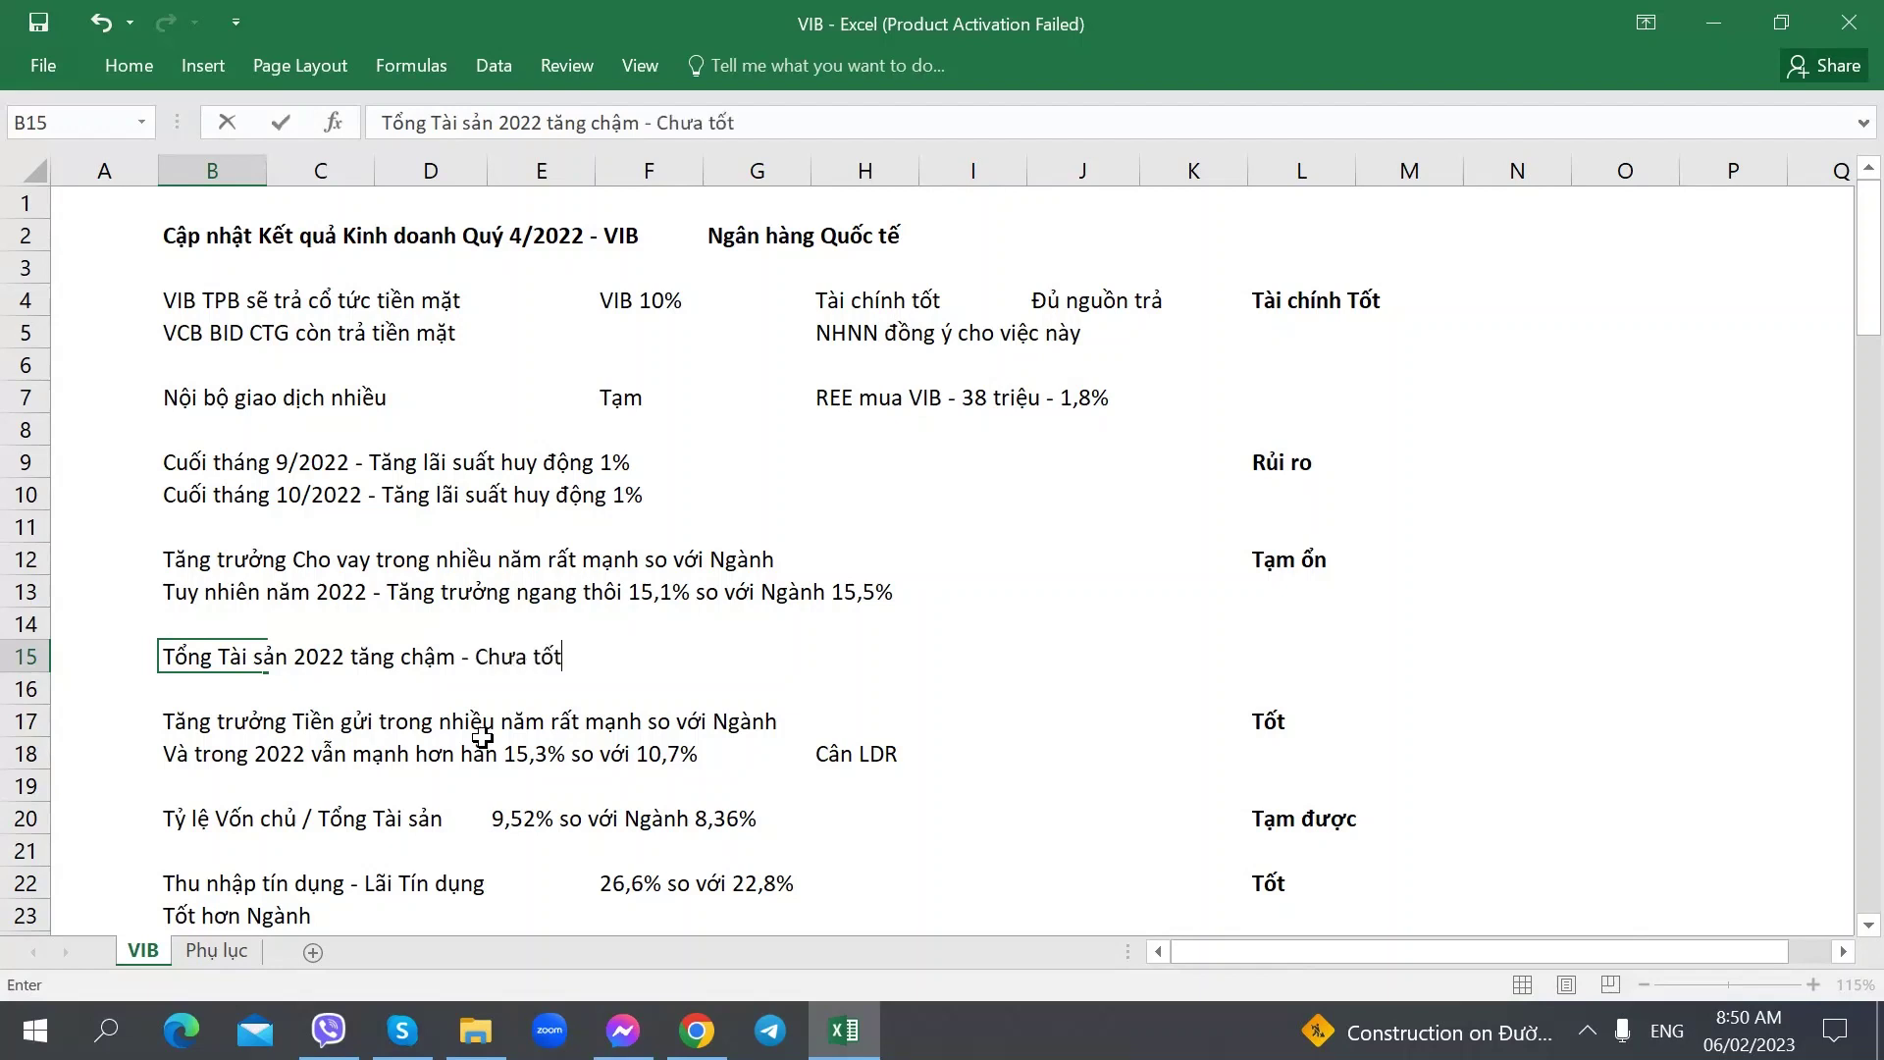
pyautogui.write('tốt')
# - Add the total-asset growth rates 10.84% in G15 and 17.04% in H15, and the rating "Chưa Tốt" in L15
pyautogui.press('Right')
pyautogui.press('Right')
pyautogui.press('Right')
pyautogui.press('Right')
pyautogui.press('Right')
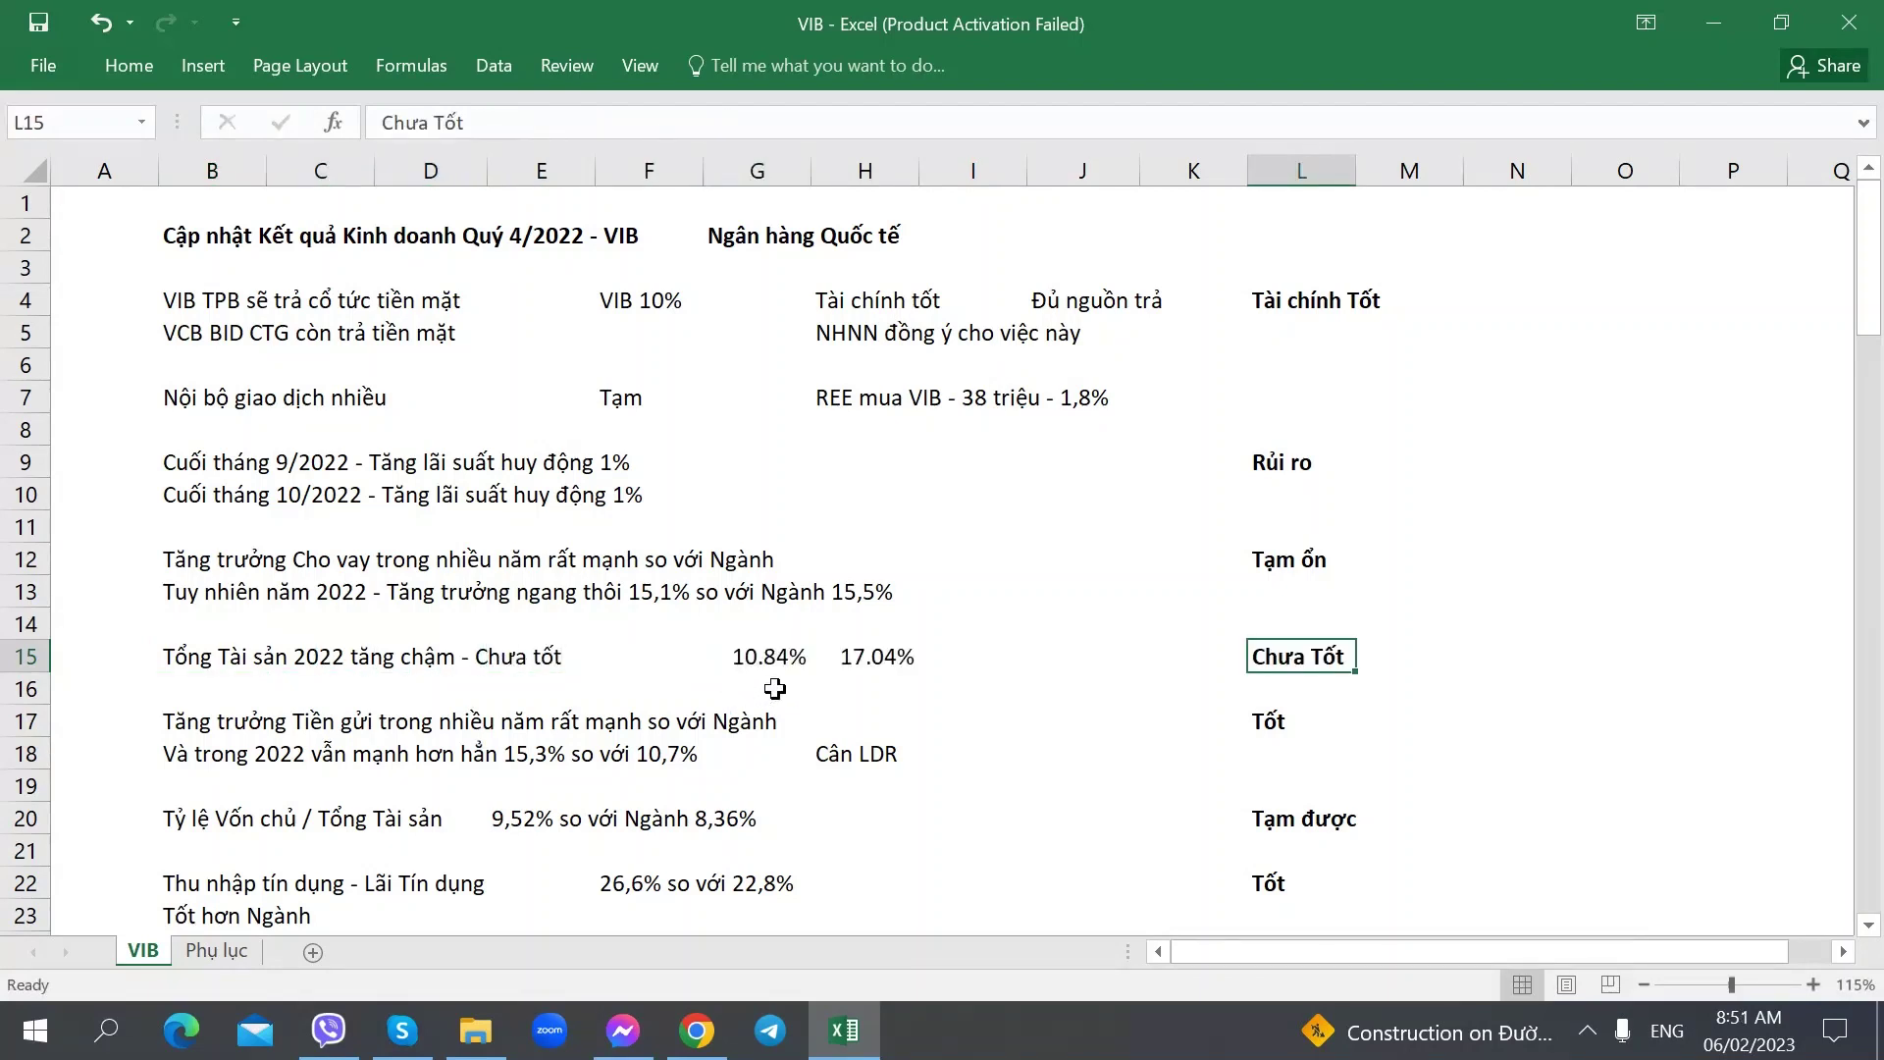
# - Look through the opening pages of VIB's 2021 annual report in Chrome alongside the VIB summary notes in Excel
pyautogui.hotkey('alt', 'Tab')
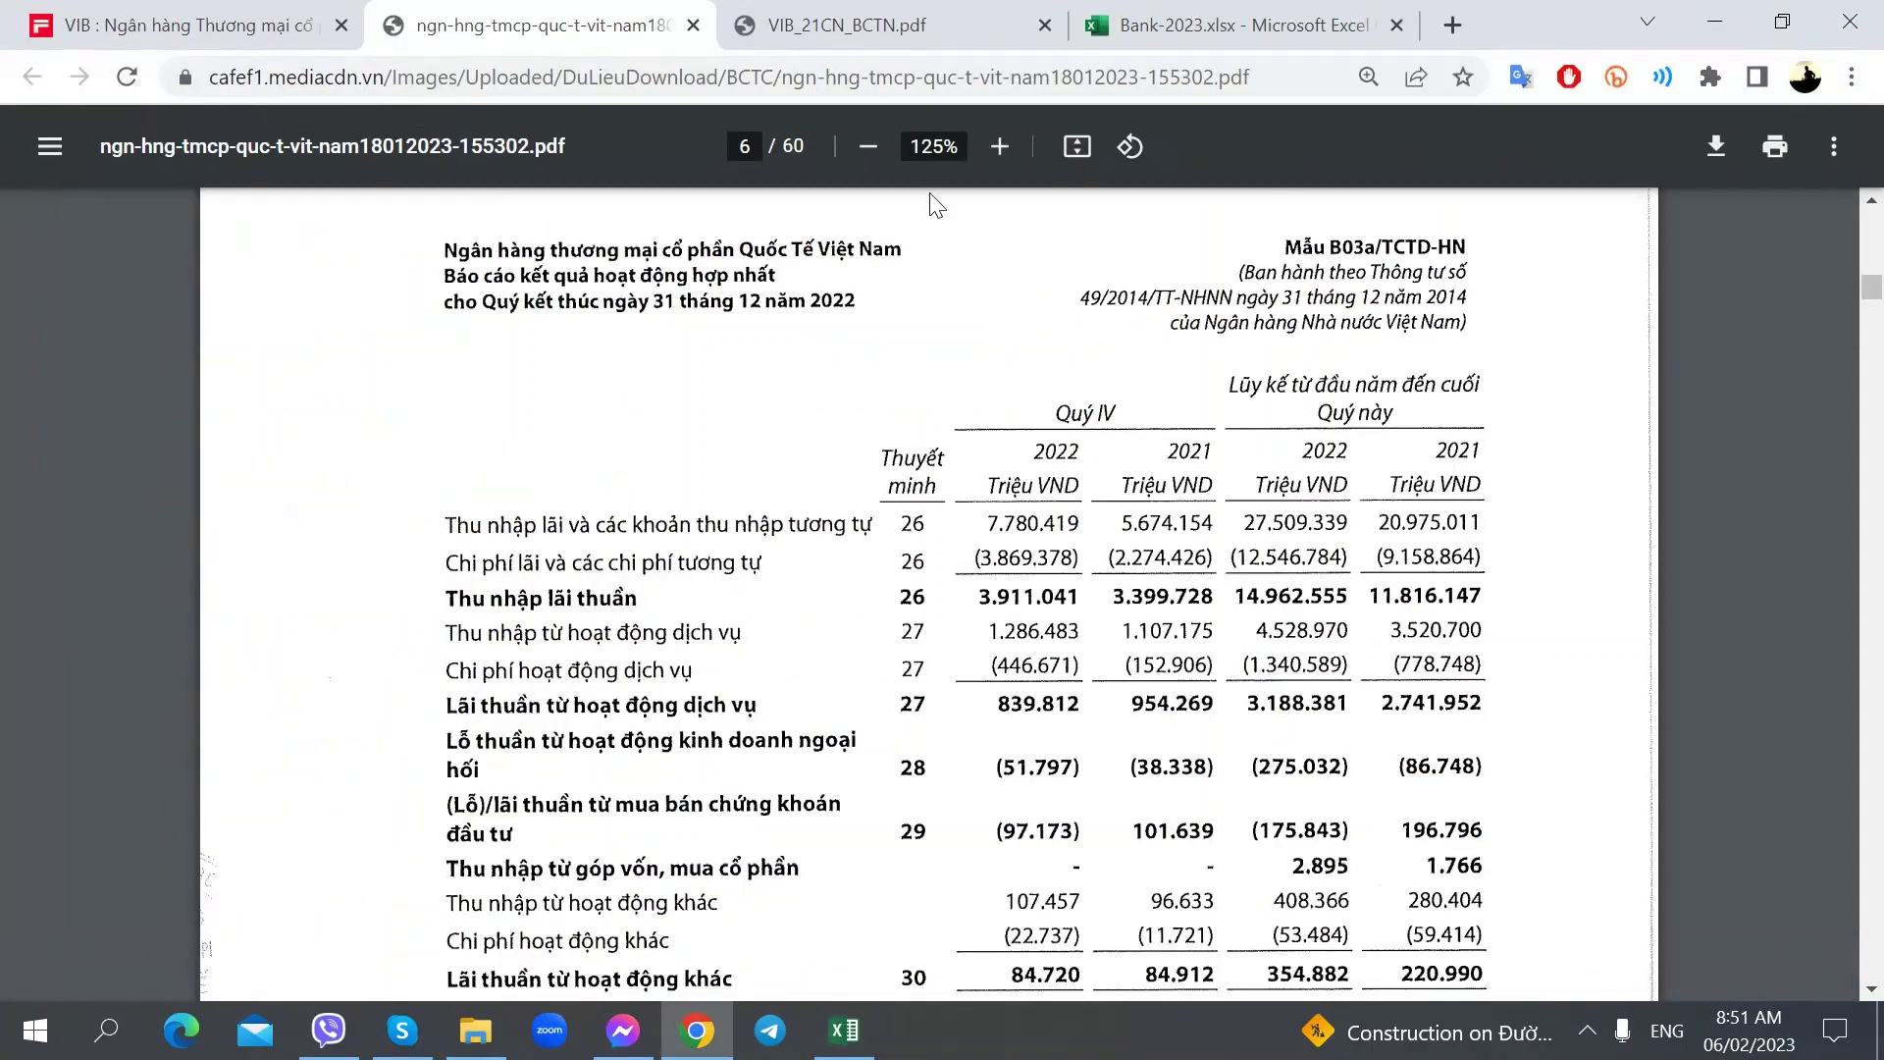
pyautogui.click(864, 26)
pyautogui.scroll(15, 893, 555)
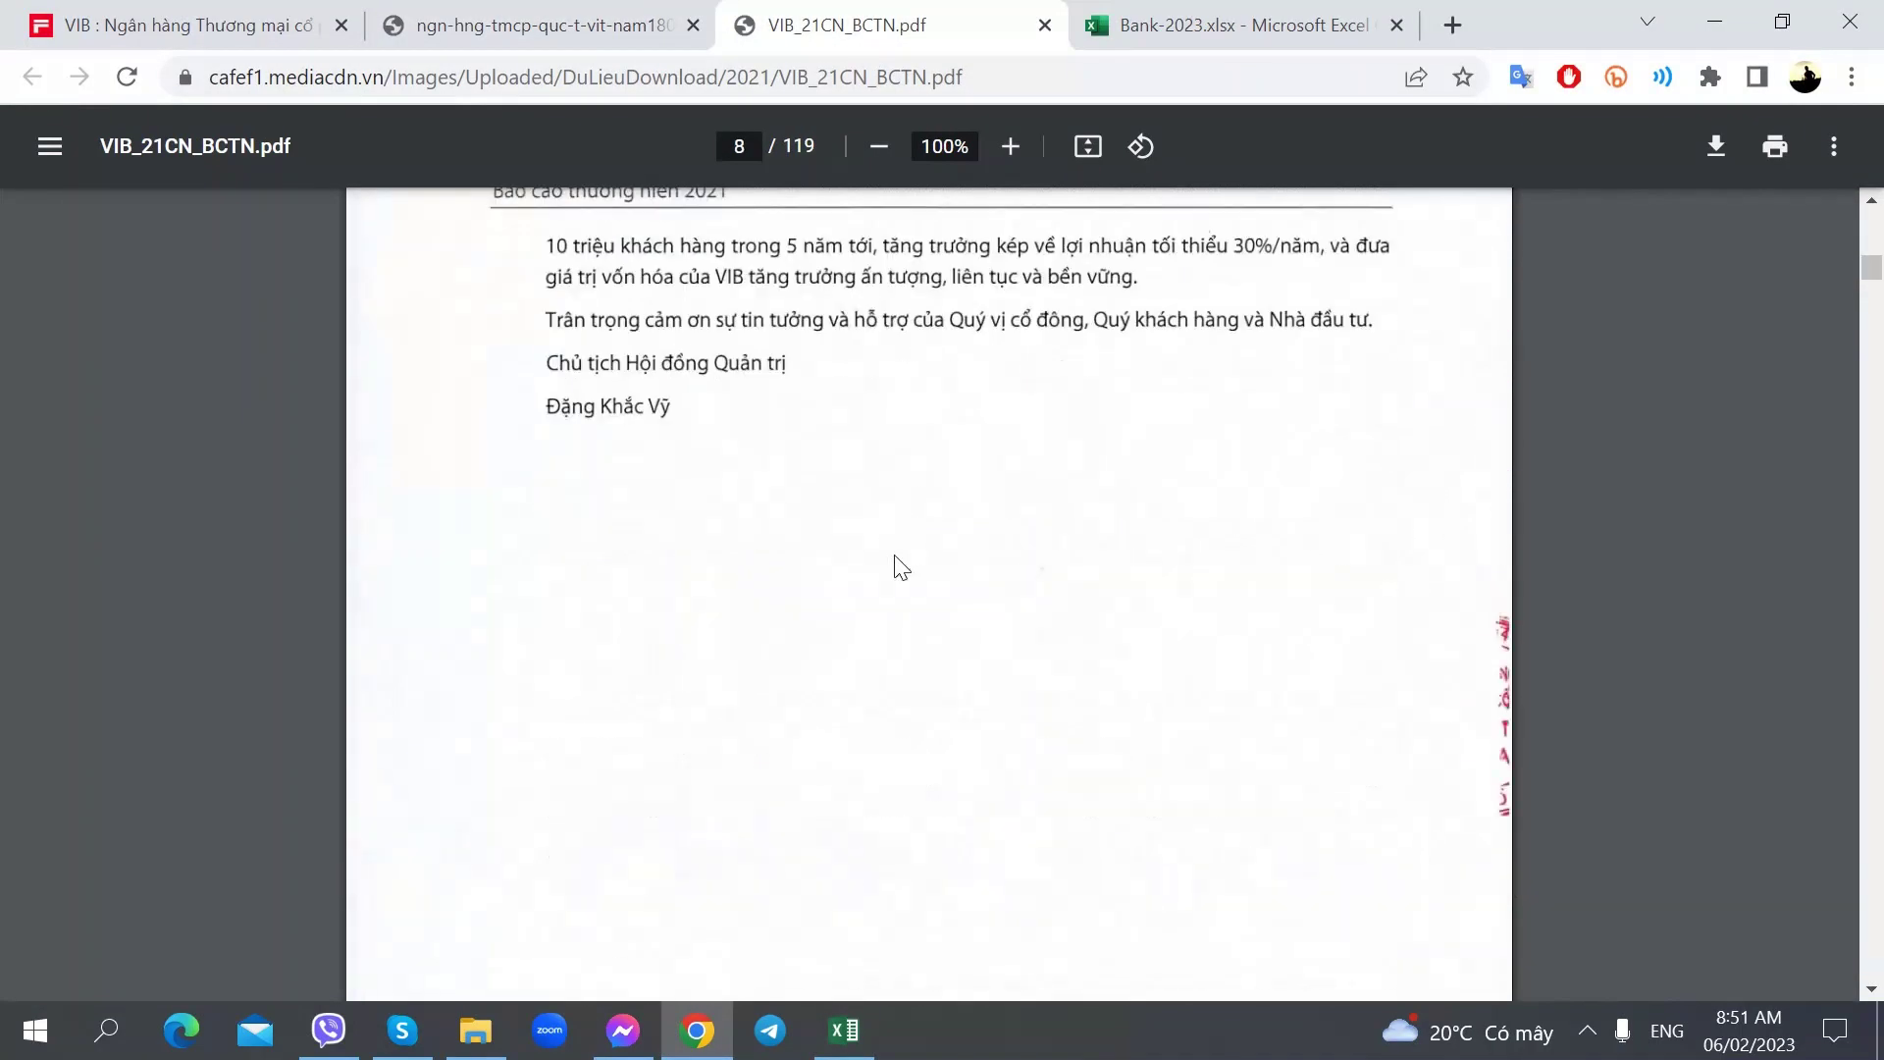
pyautogui.scroll(-20, 901, 567)
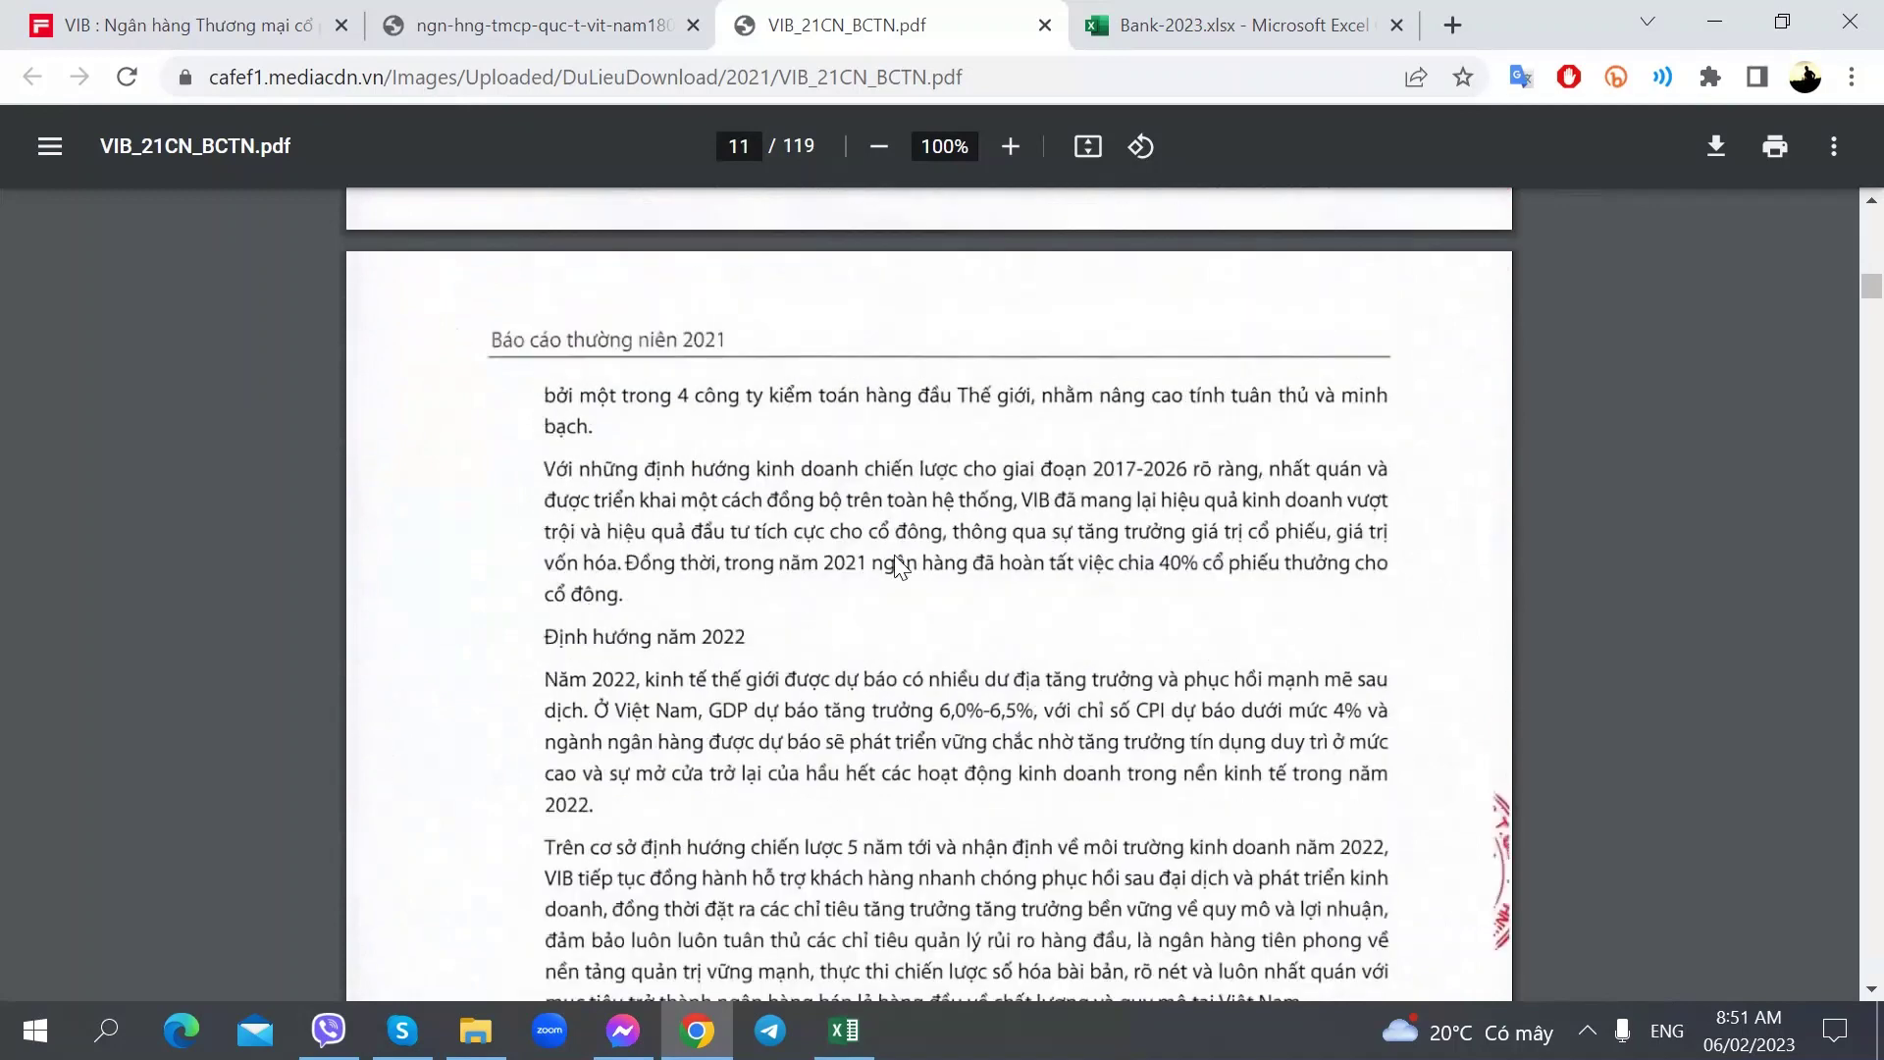
pyautogui.scroll(-18, 895, 563)
pyautogui.hotkey('alt', 'Tab')
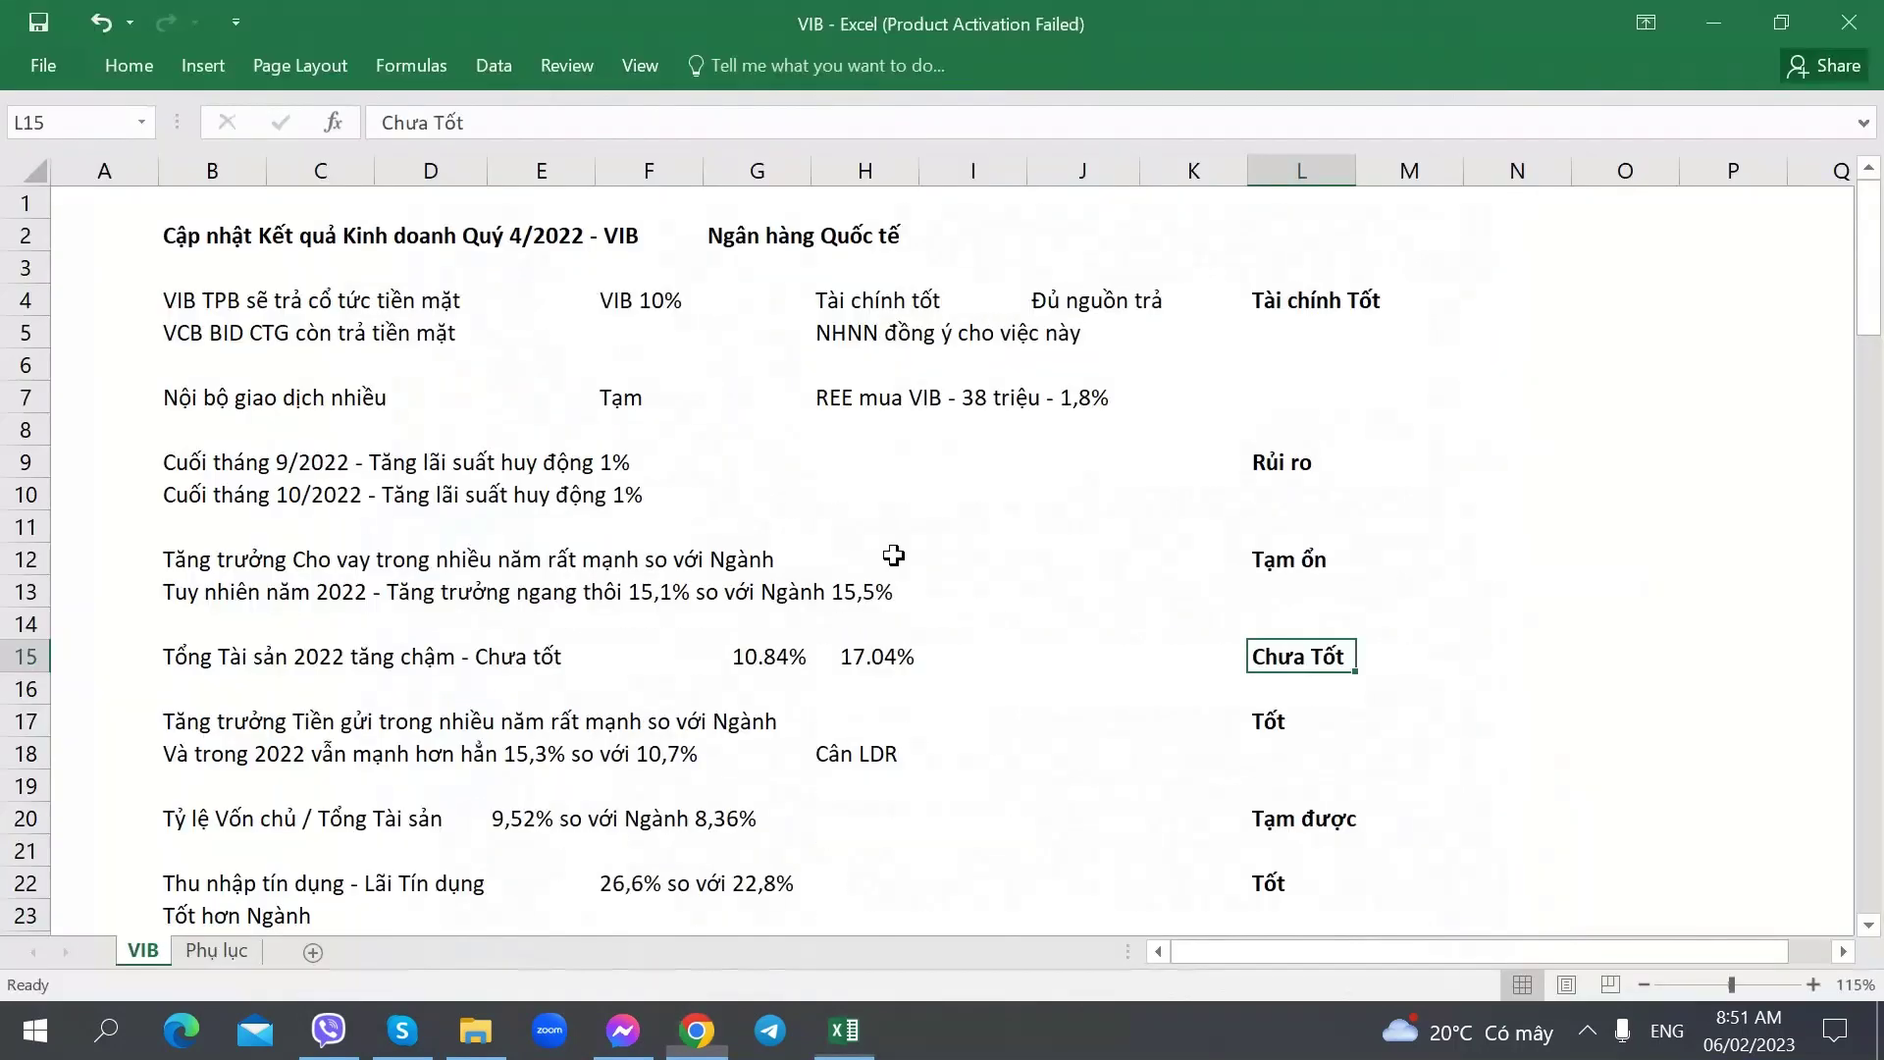
pyautogui.hotkey('alt', 'Tab')
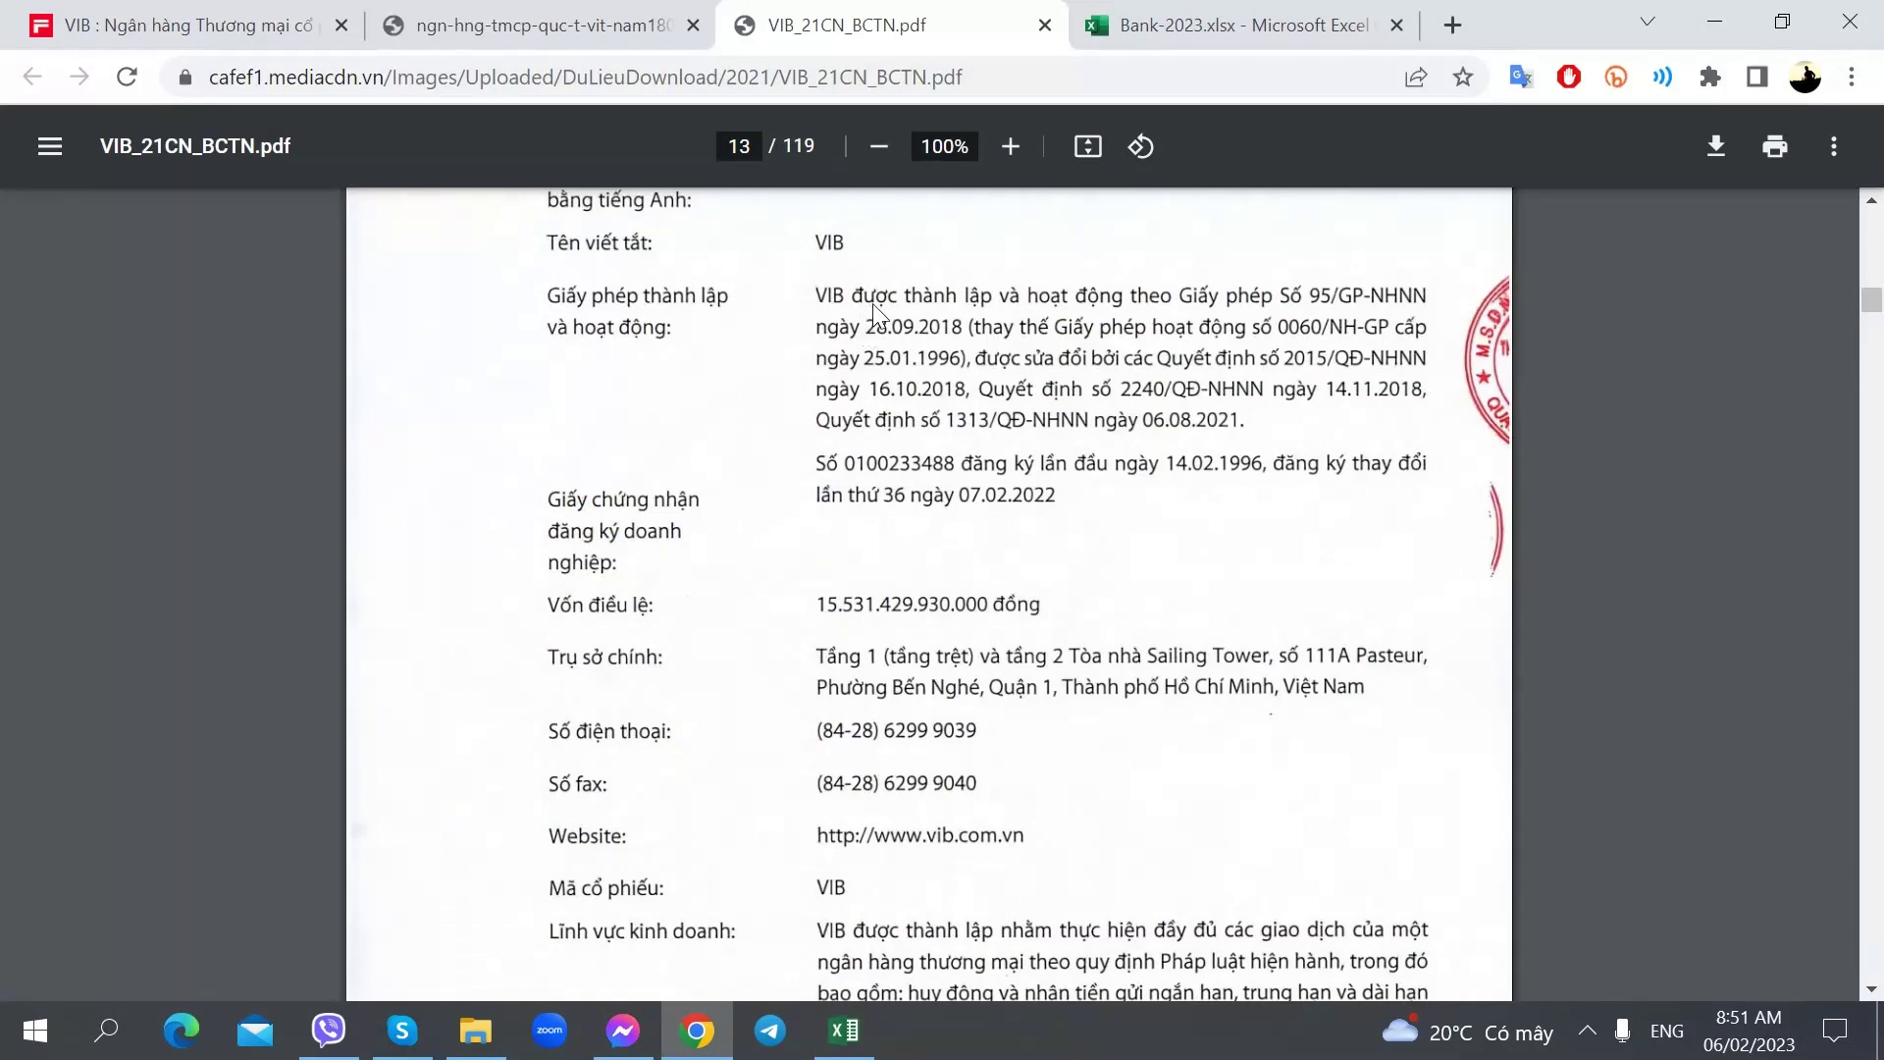
pyautogui.hotkey('alt', 'Tab')
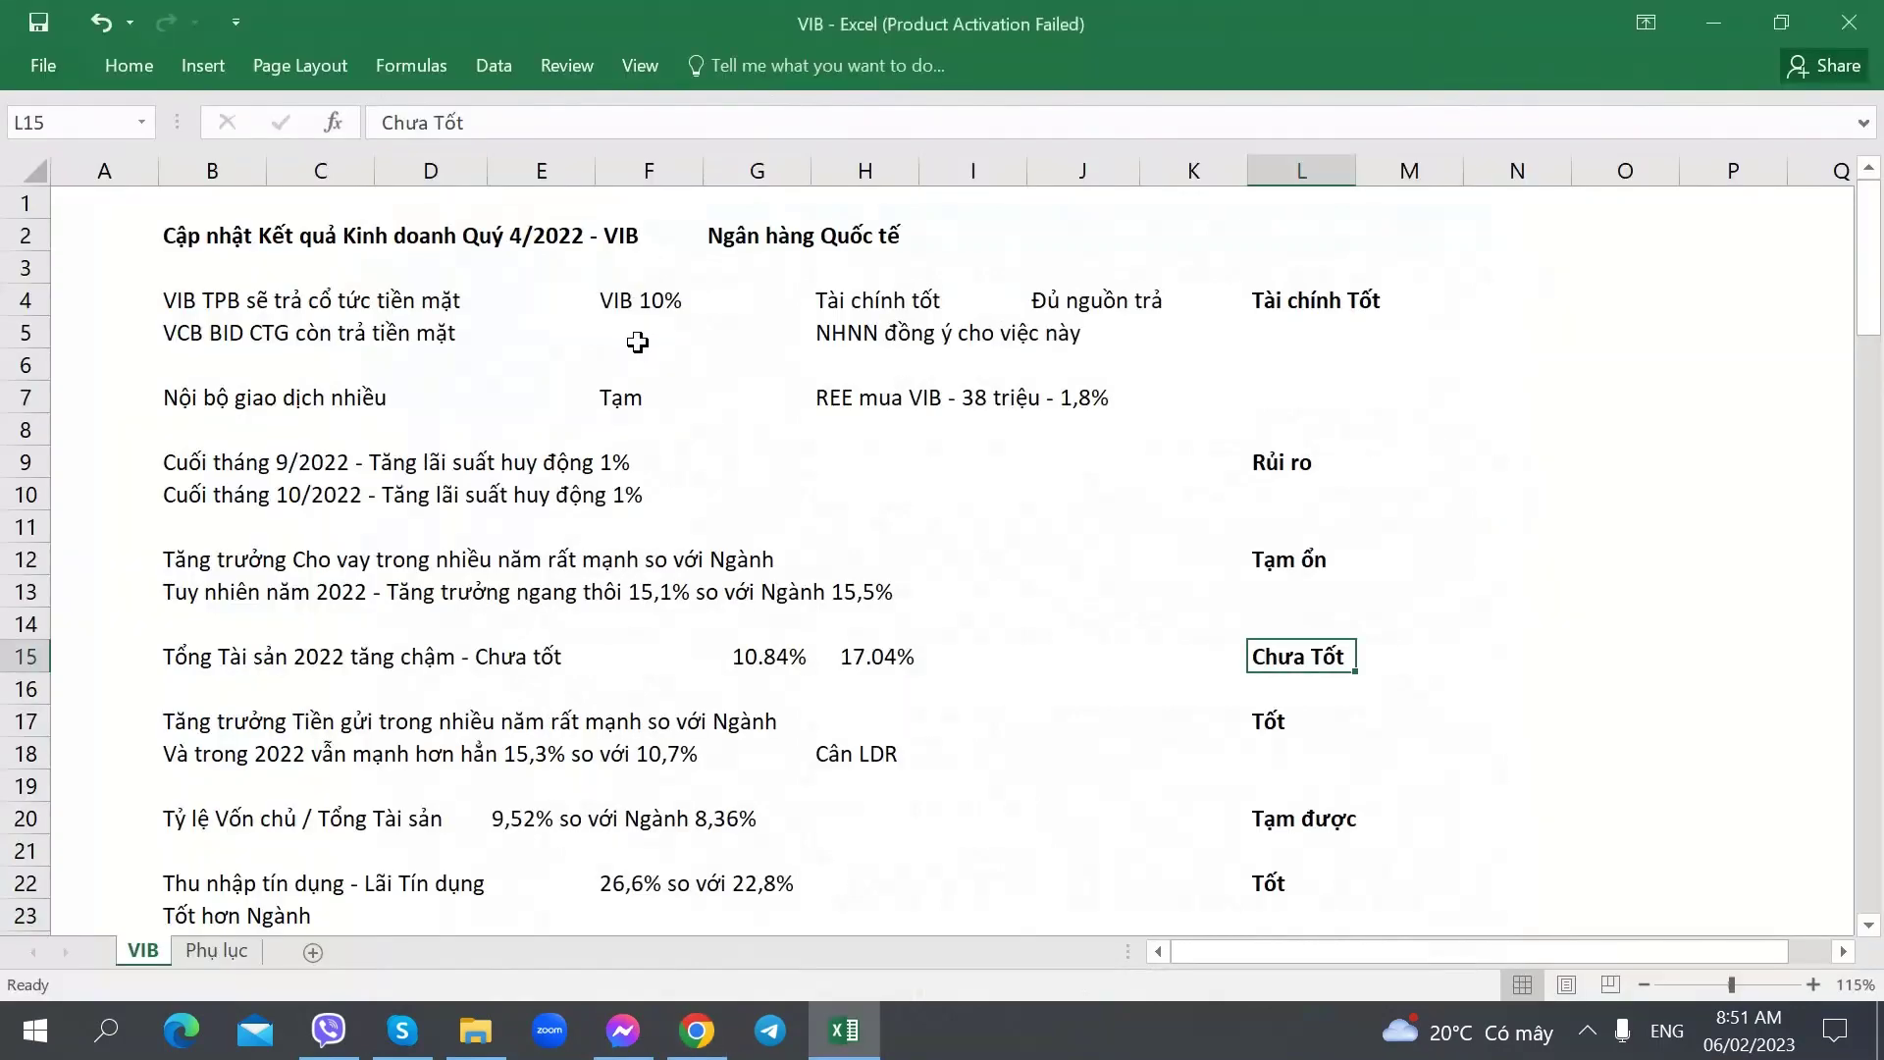
# - Review the total-asset note and its growth figures in row 15, and switch back to the annual report in Chrome
pyautogui.click(961, 658)
pyautogui.click(609, 651)
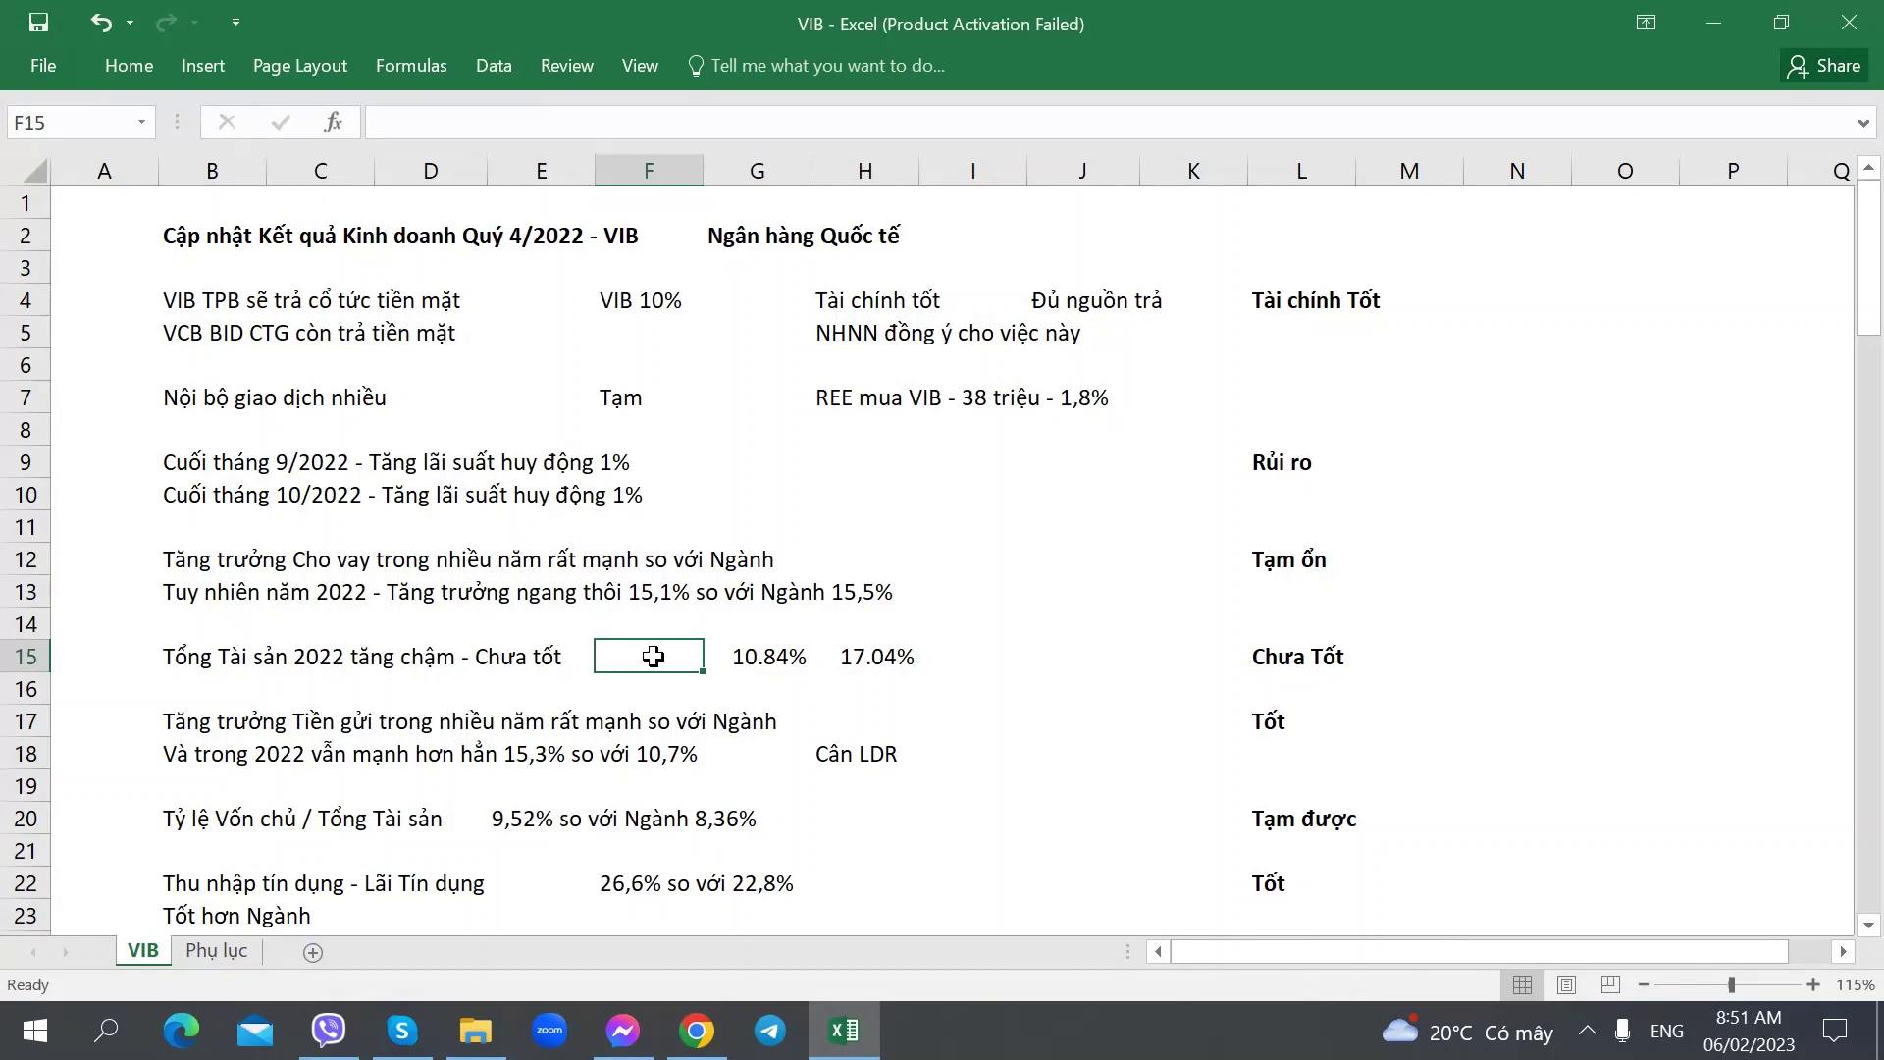
pyautogui.scroll(-1, 632, 692)
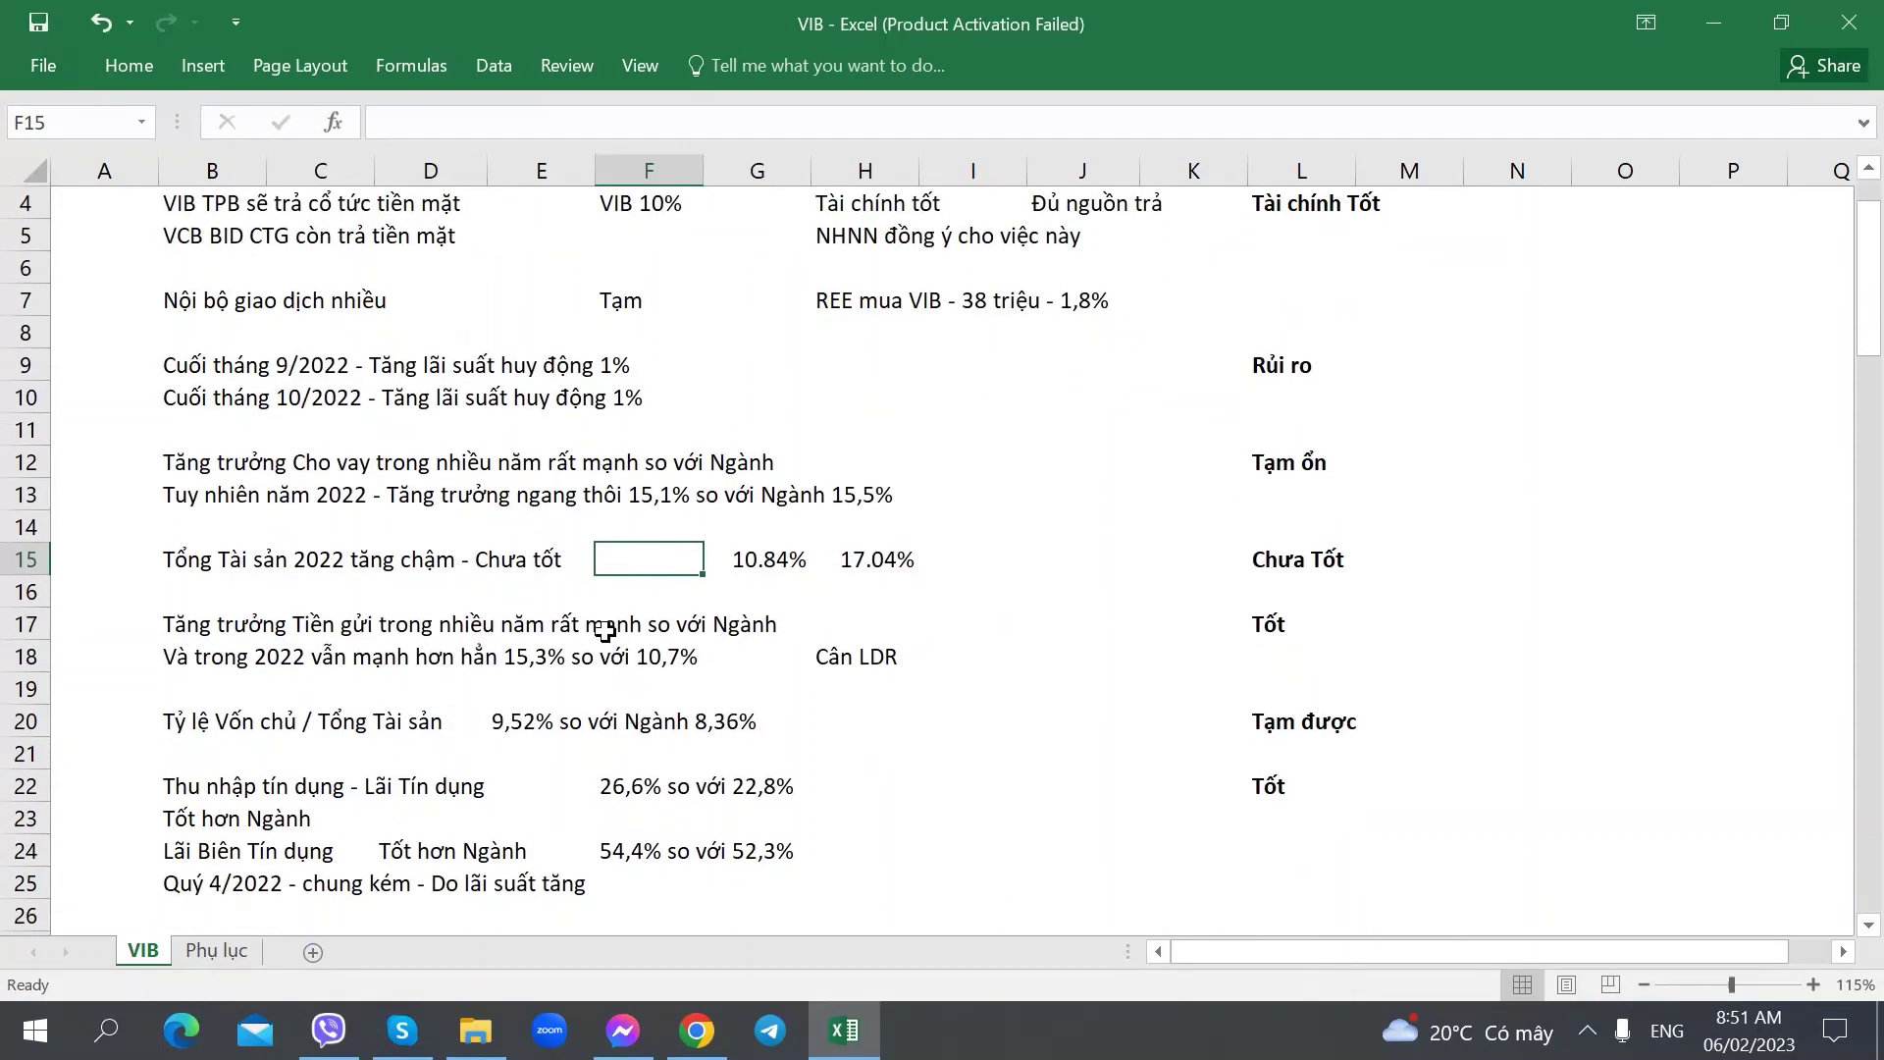
pyautogui.click(782, 561)
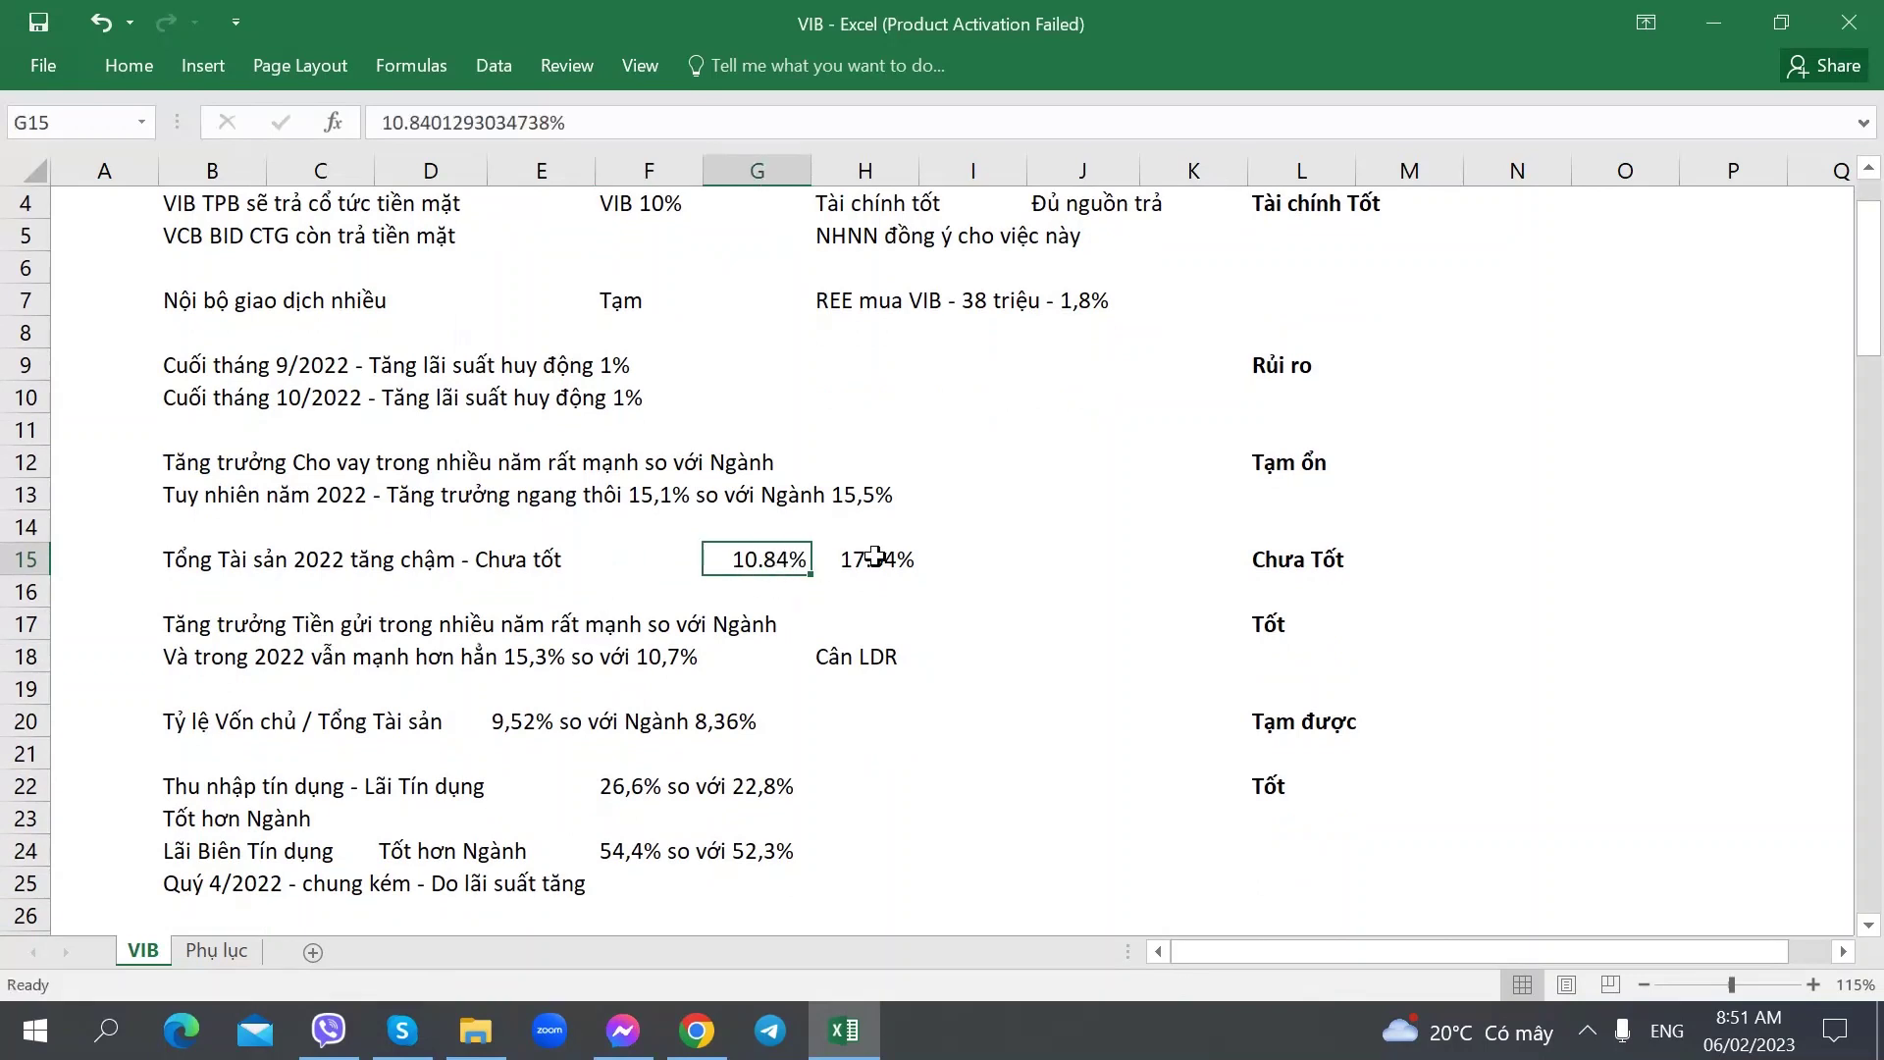
pyautogui.click(873, 557)
pyautogui.click(263, 569)
pyautogui.click(750, 587)
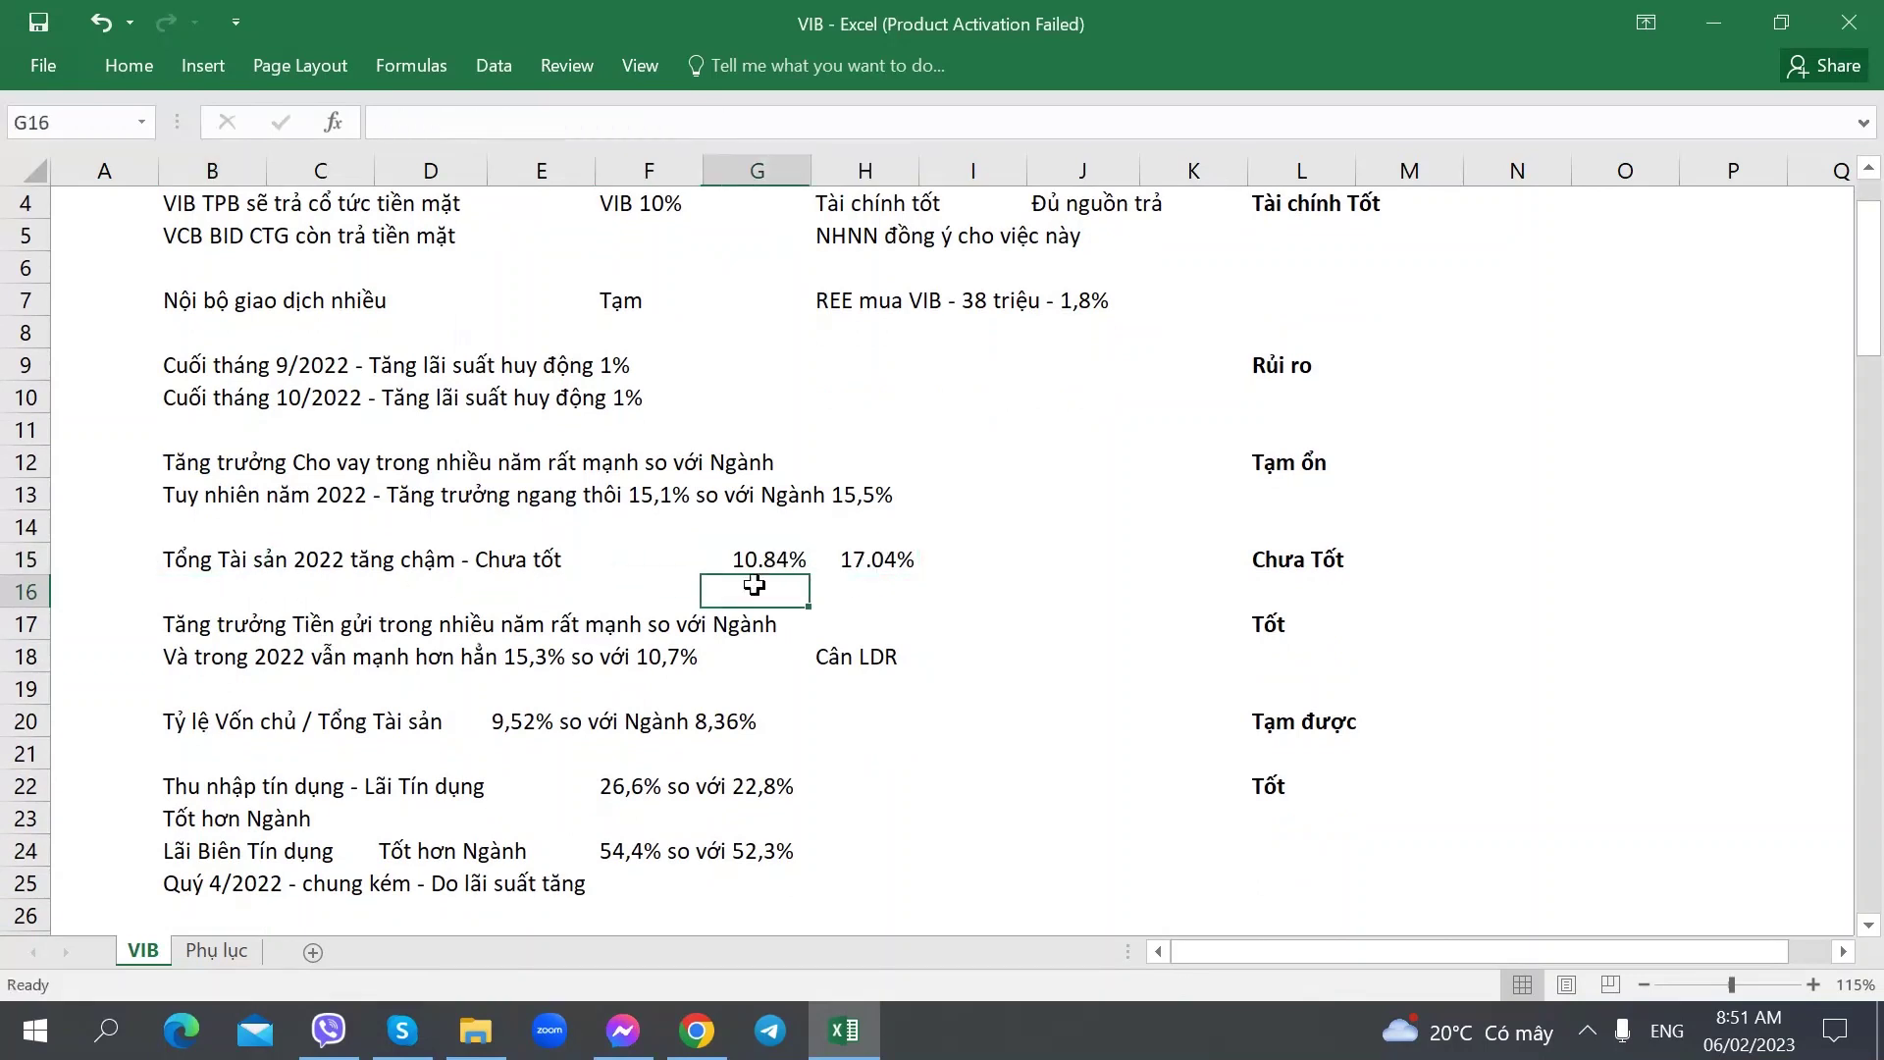
pyautogui.click(784, 557)
pyautogui.hotkey('alt', 'Tab')
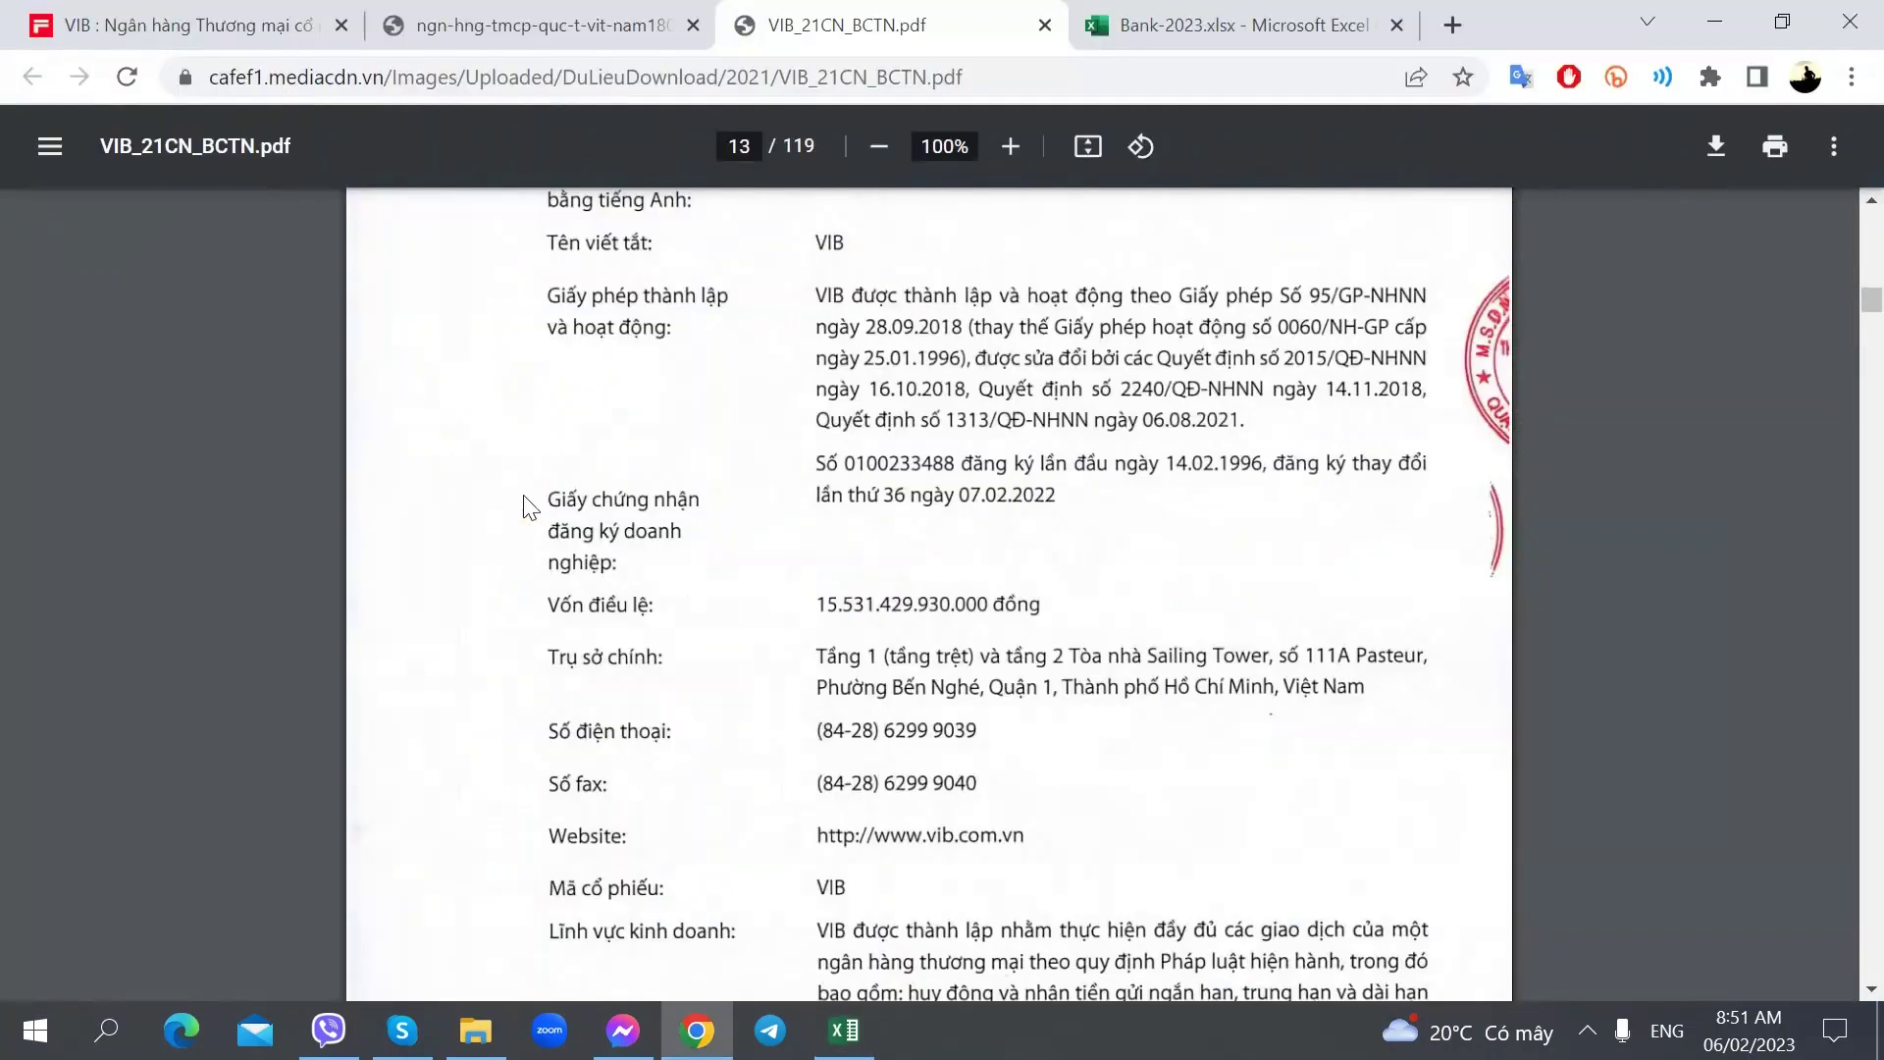
# - Look over the balance sheet pages of VIB's Q4/2022 consolidated financial report in Chrome, and return to the VIB workbook in Excel
pyautogui.click(510, 25)
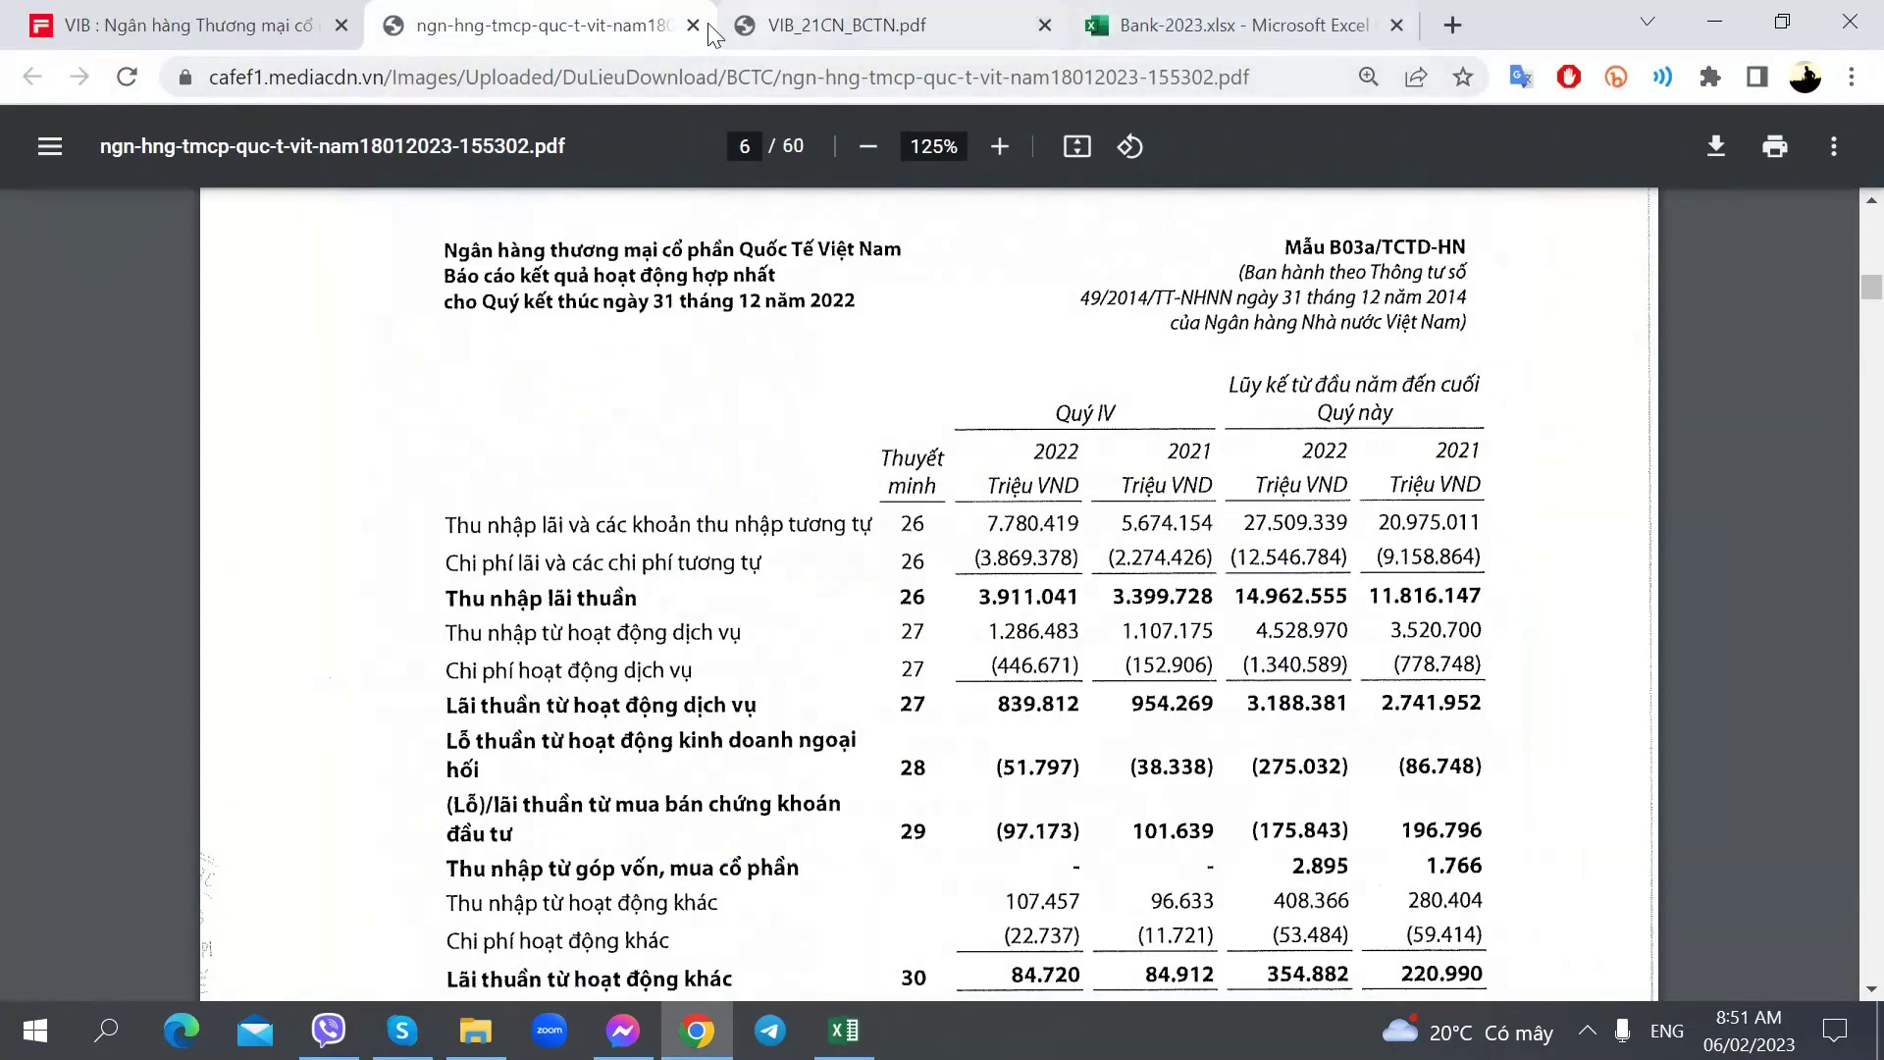
pyautogui.click(295, 24)
pyautogui.click(549, 24)
pyautogui.scroll(20, 756, 577)
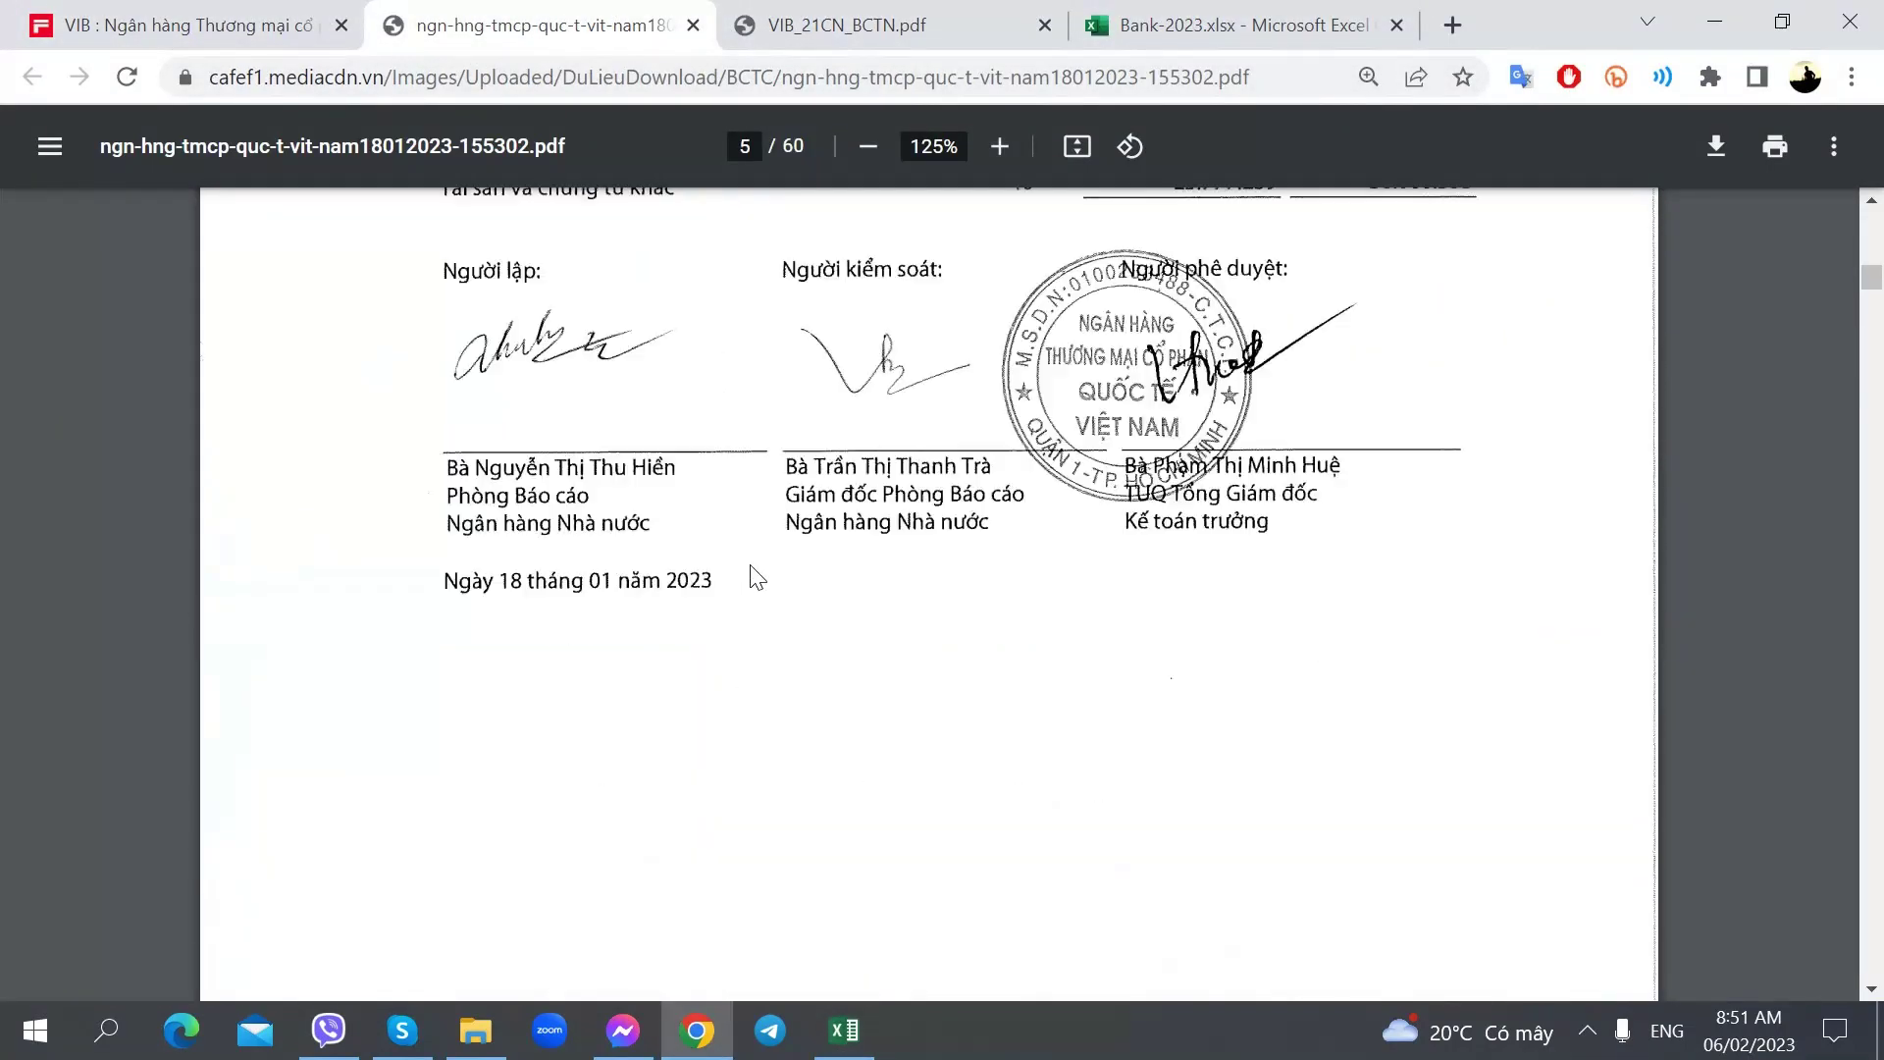
pyautogui.hotkey('alt', 'Tab')
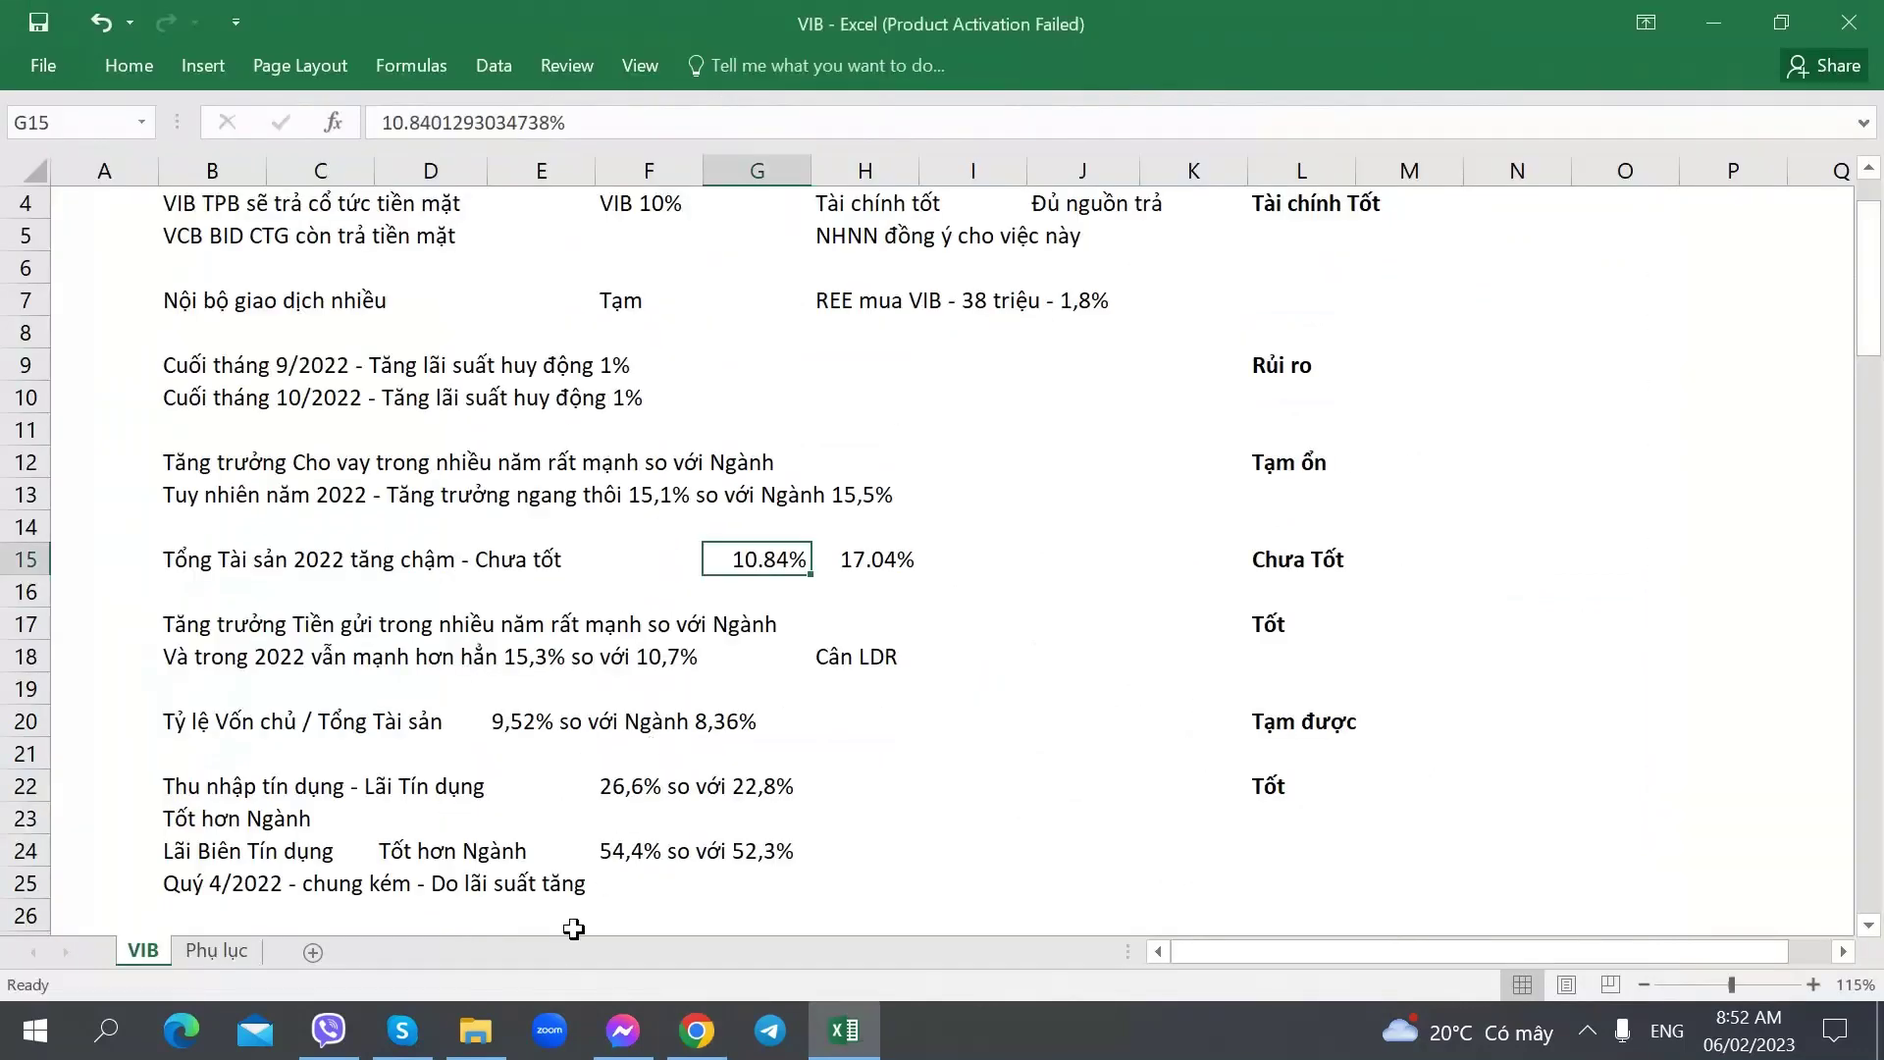
# - Examine VIB's 2022 deposits, loans, loan-to-deposit ratio, interbank borrowing and valuable papers in row 19 of the Phụ lục sheet
pyautogui.click(216, 951)
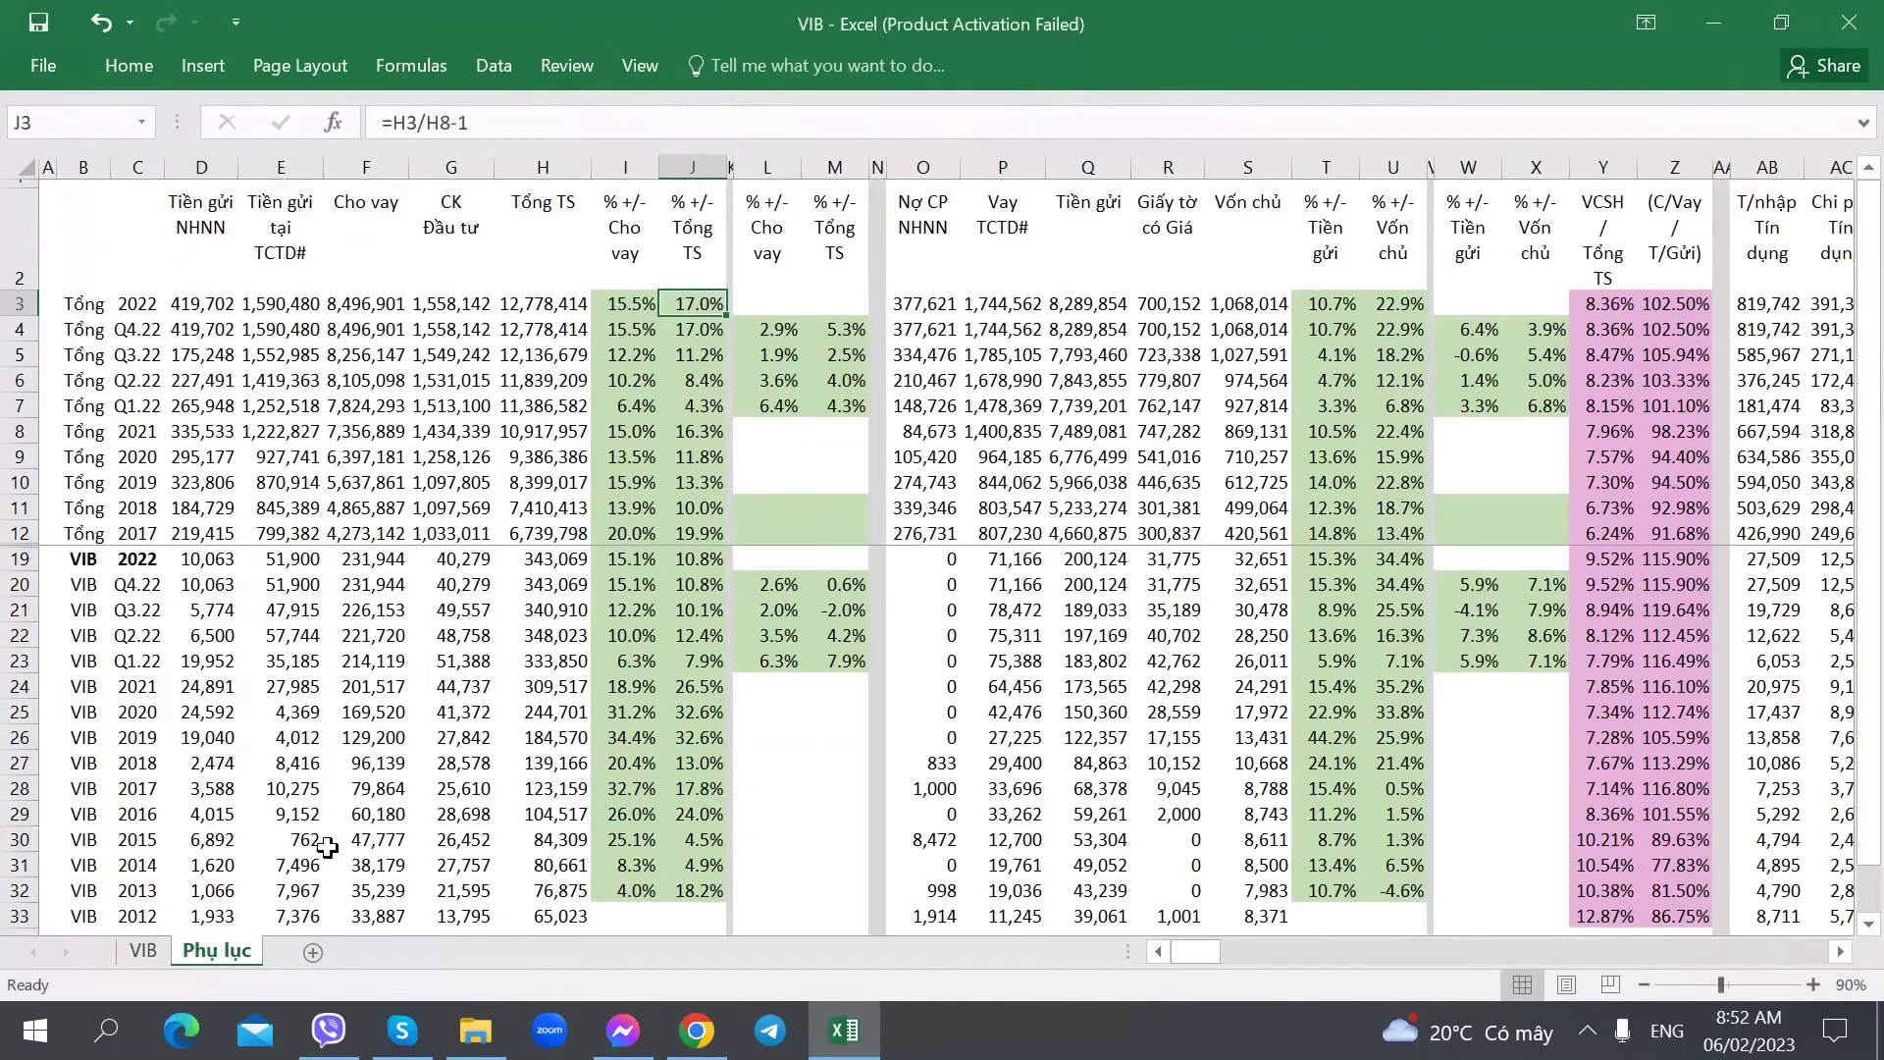
pyautogui.click(997, 561)
pyautogui.click(1116, 565)
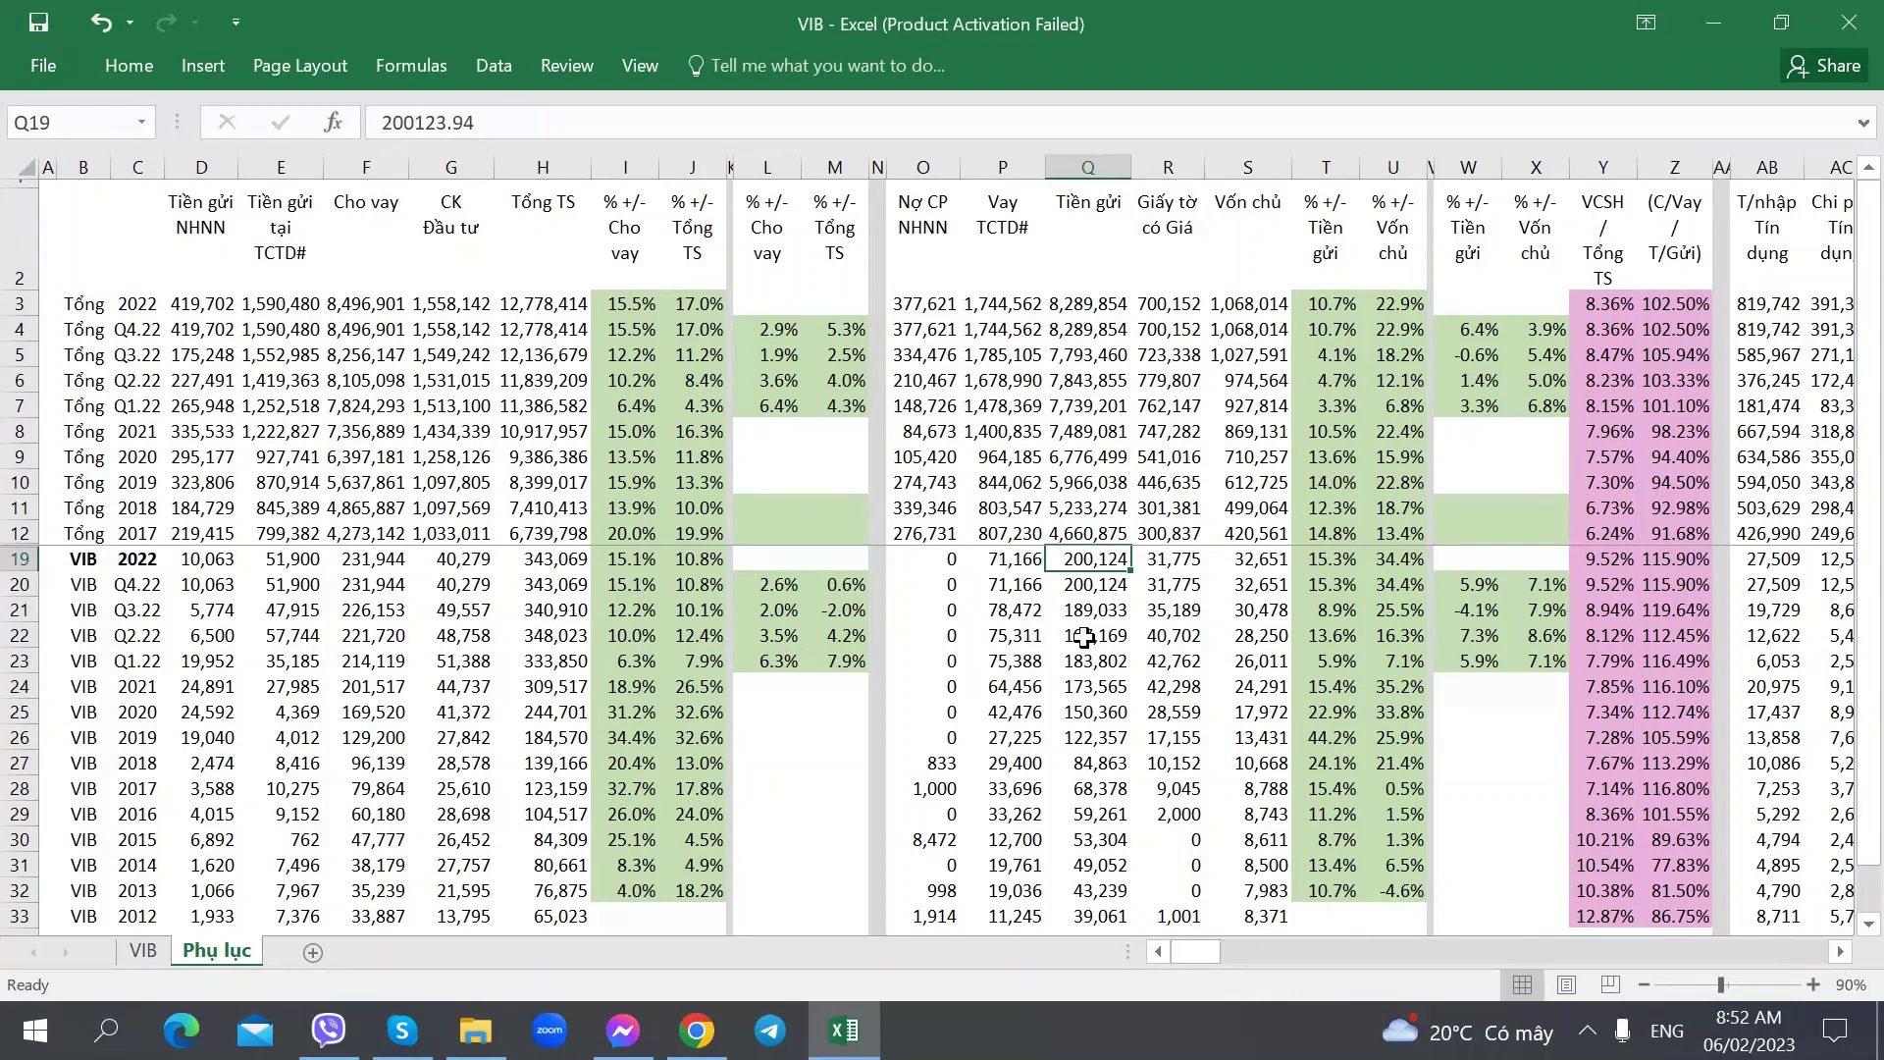
pyautogui.moveTo(397, 585); pyautogui.dragTo(393, 563)
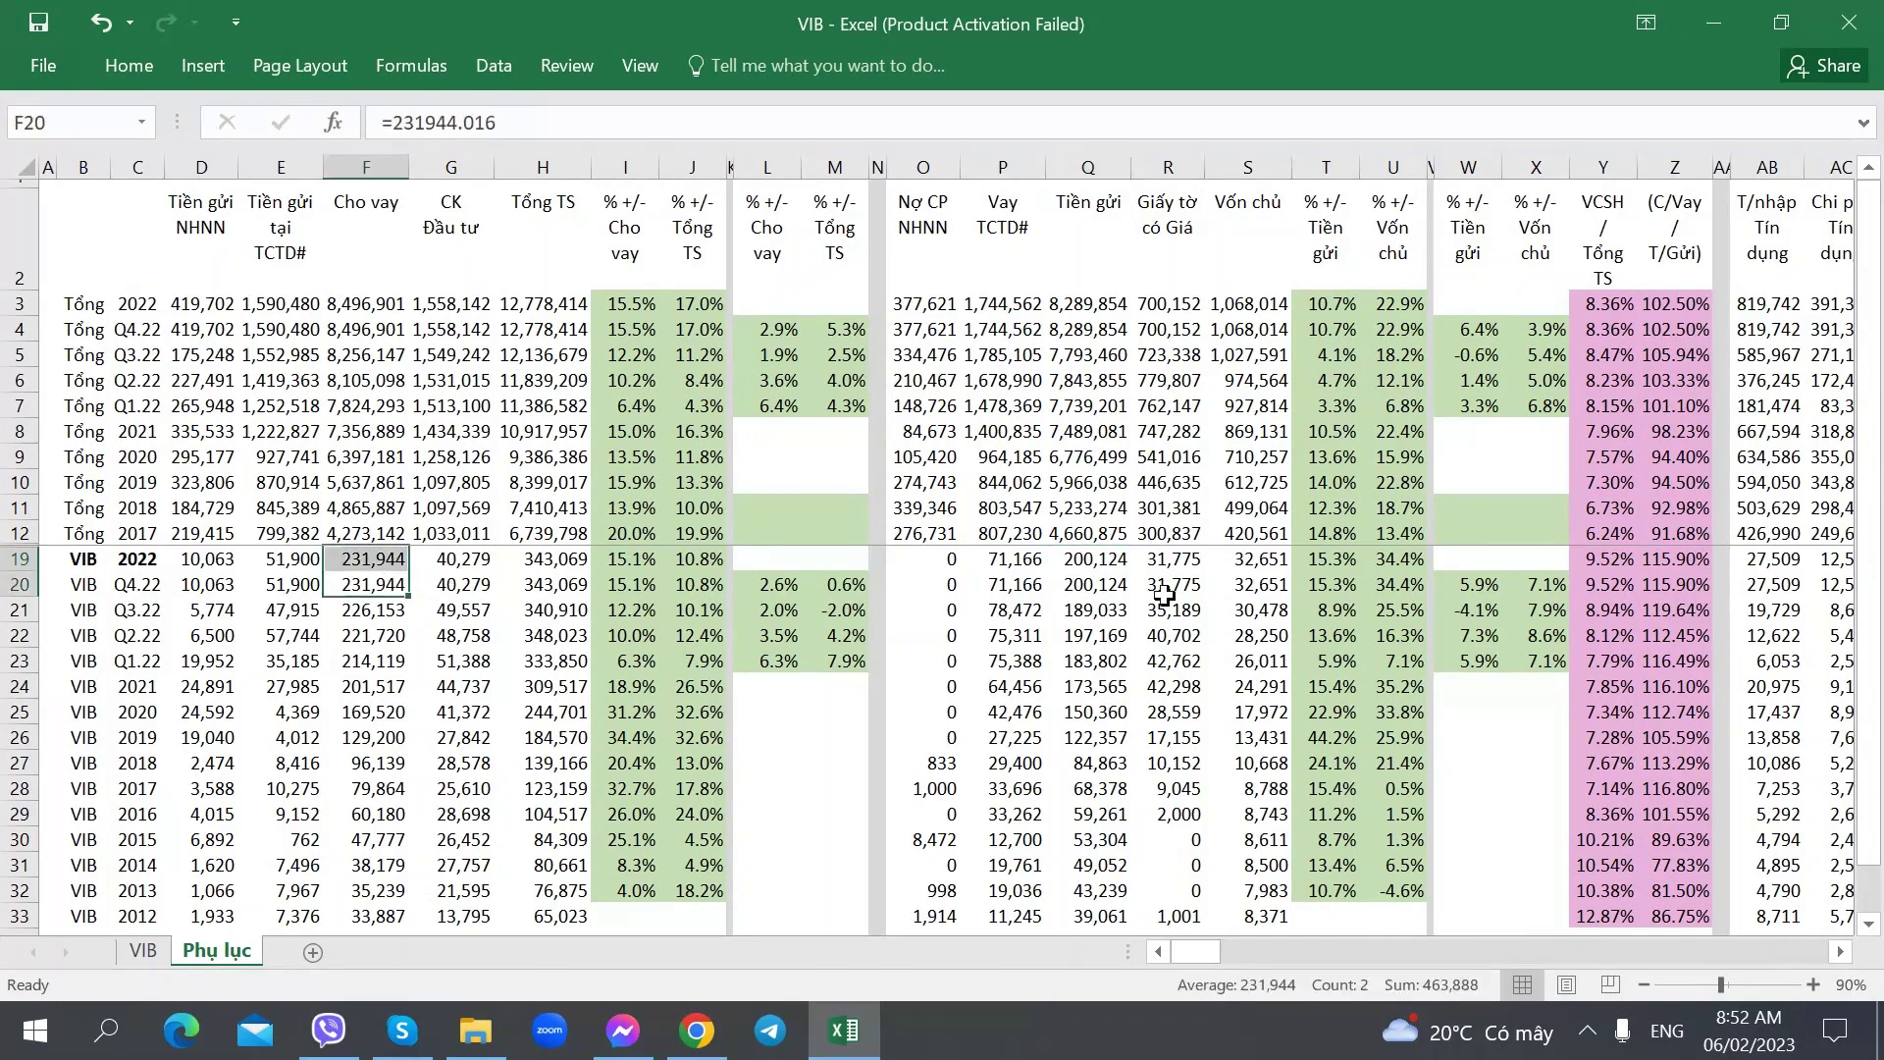
pyautogui.click(1664, 556)
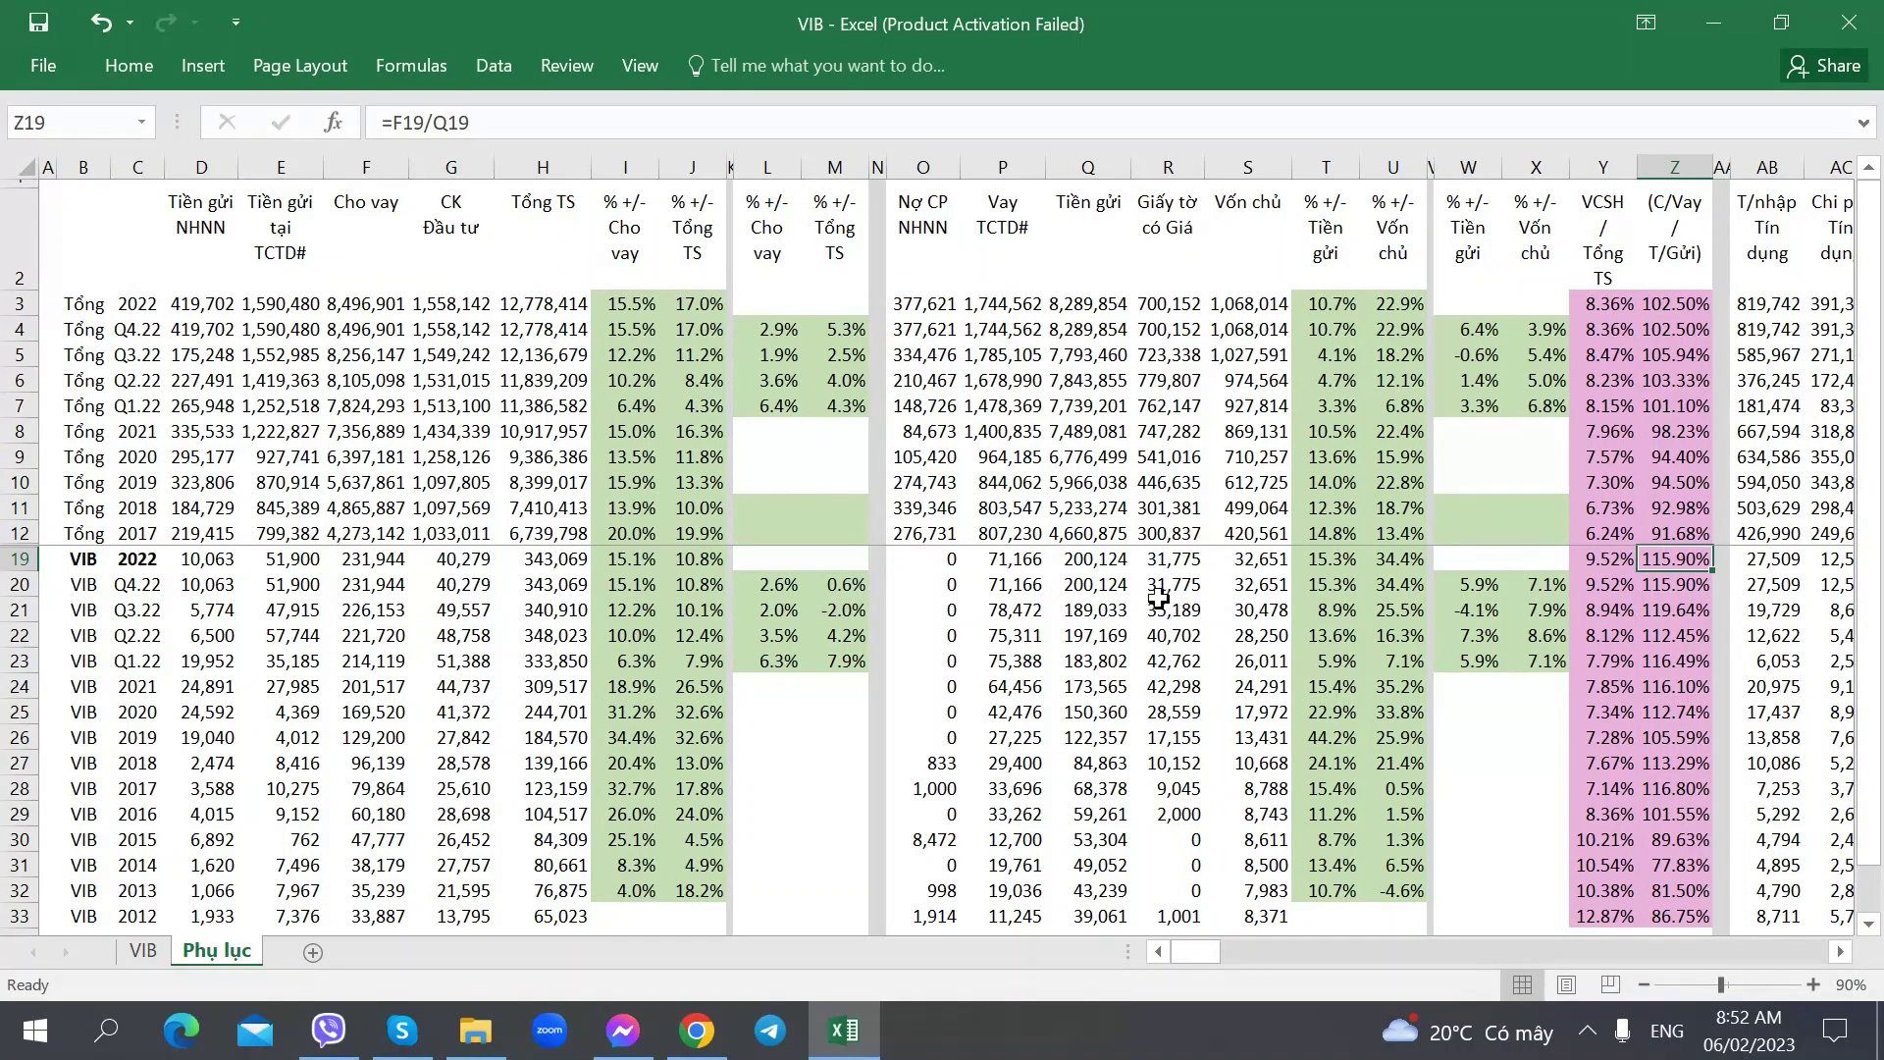
pyautogui.click(1148, 561)
pyautogui.click(1035, 559)
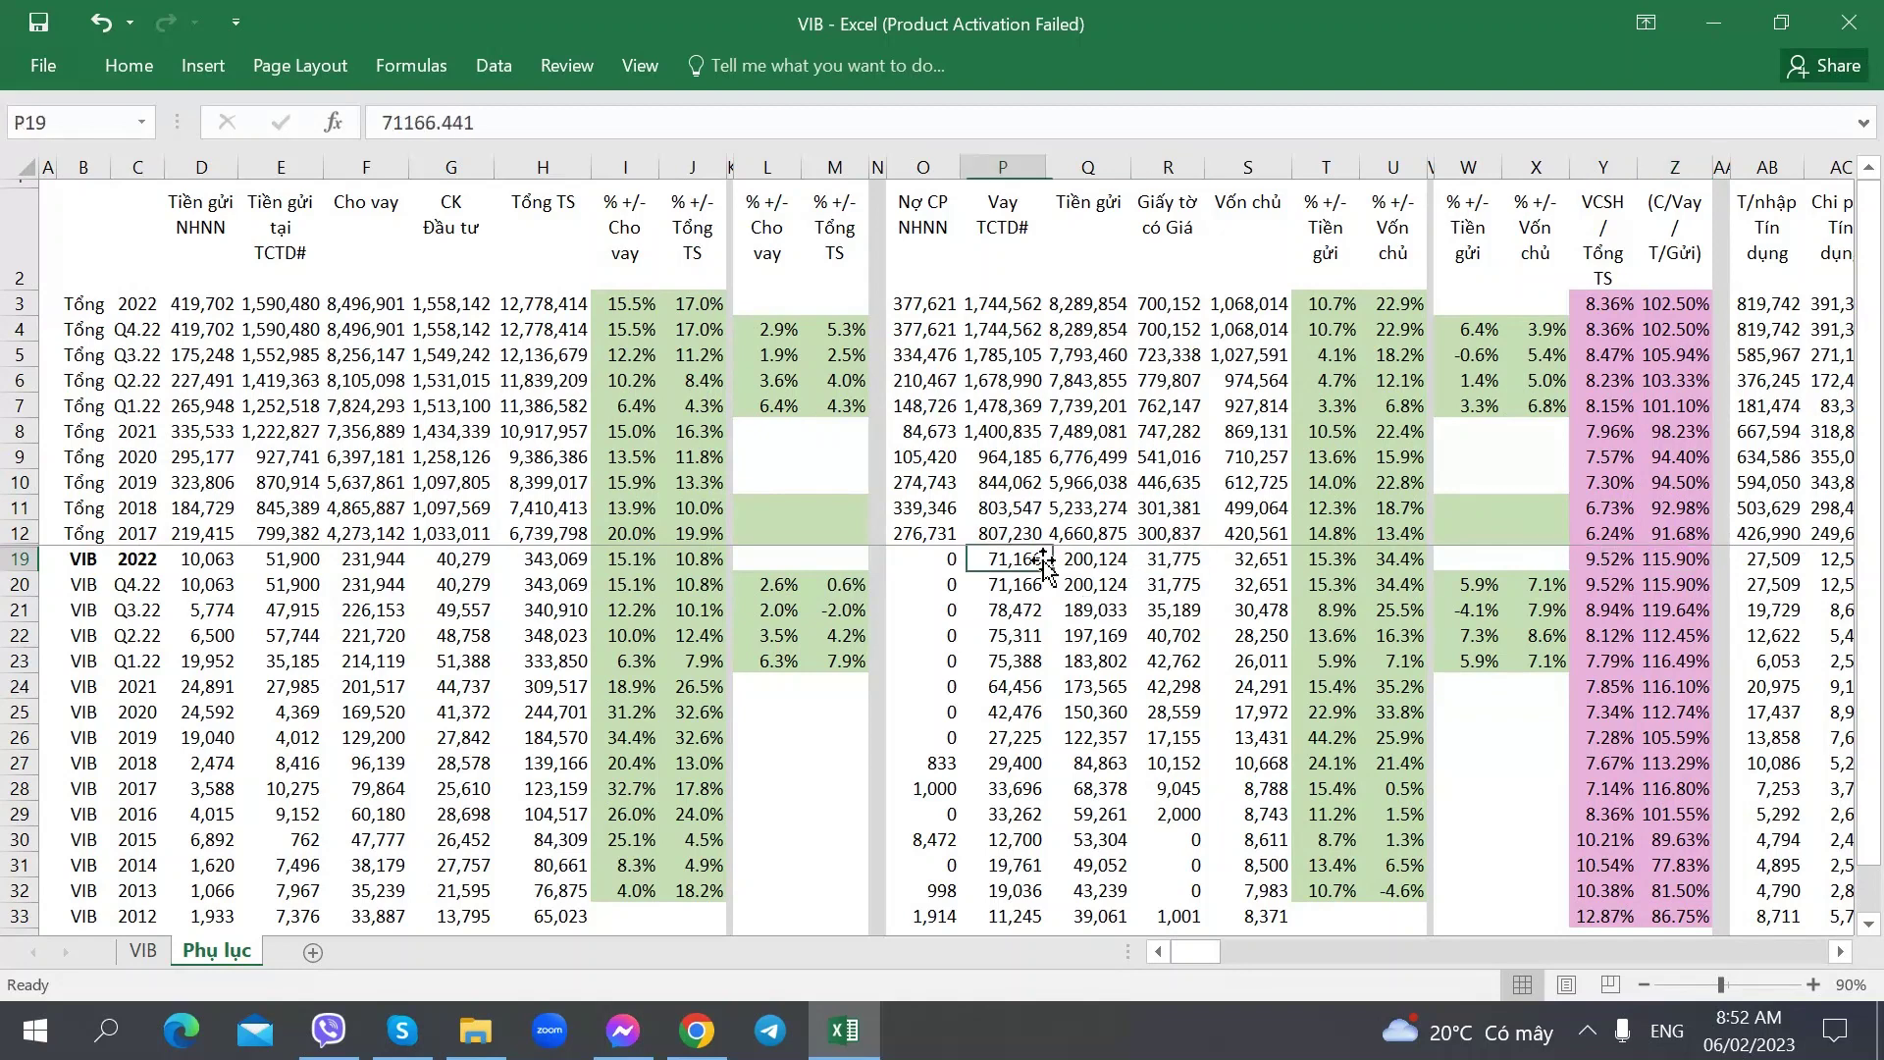
pyautogui.click(1213, 557)
pyautogui.click(1177, 555)
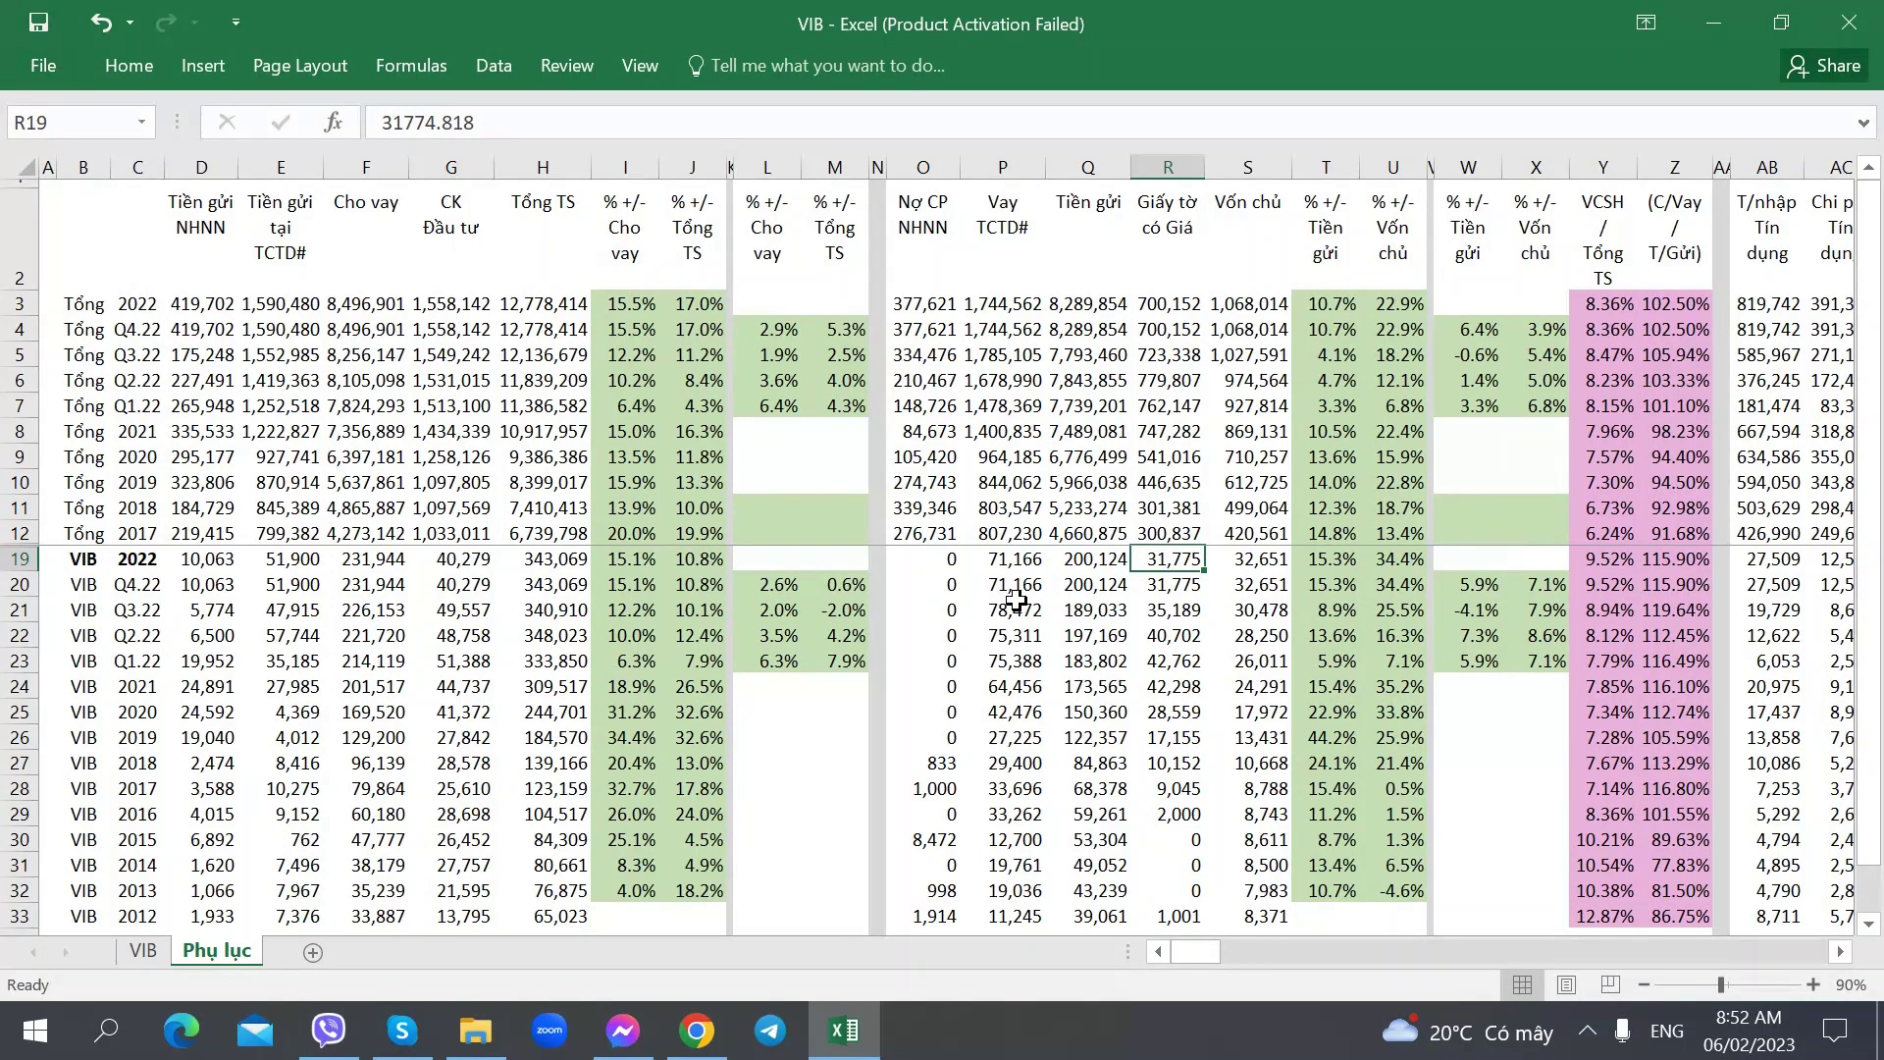
# - Compare VIB's 2022 funding sources along row 19 with its deposit and equity growth rates in columns T and U
pyautogui.press('Left')
pyautogui.press('Left')
pyautogui.press('Right')
pyautogui.press('Right')
pyautogui.press('Right')
pyautogui.press('Left')
pyautogui.press('Right')
pyautogui.press('Right')
pyautogui.press('Left')
pyautogui.press('Right')
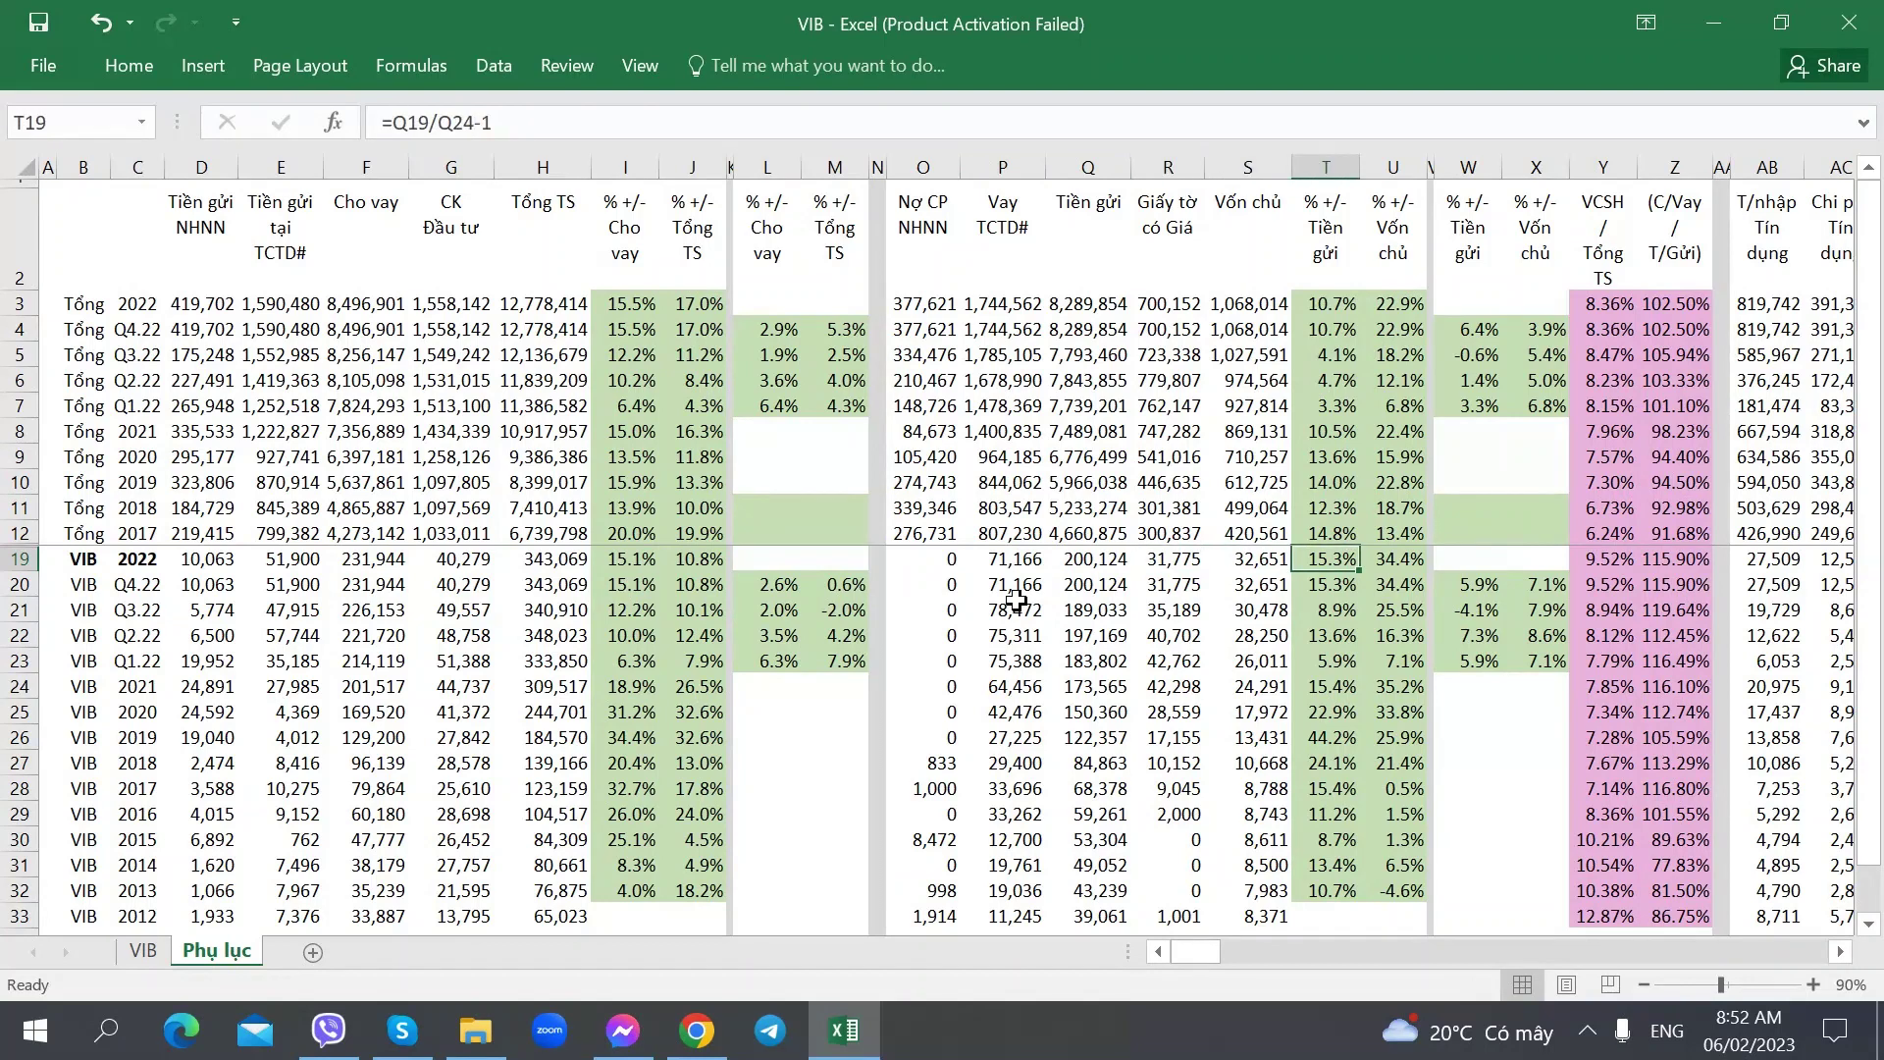
pyautogui.press('Left')
pyautogui.press('Right')
pyautogui.press('Right')
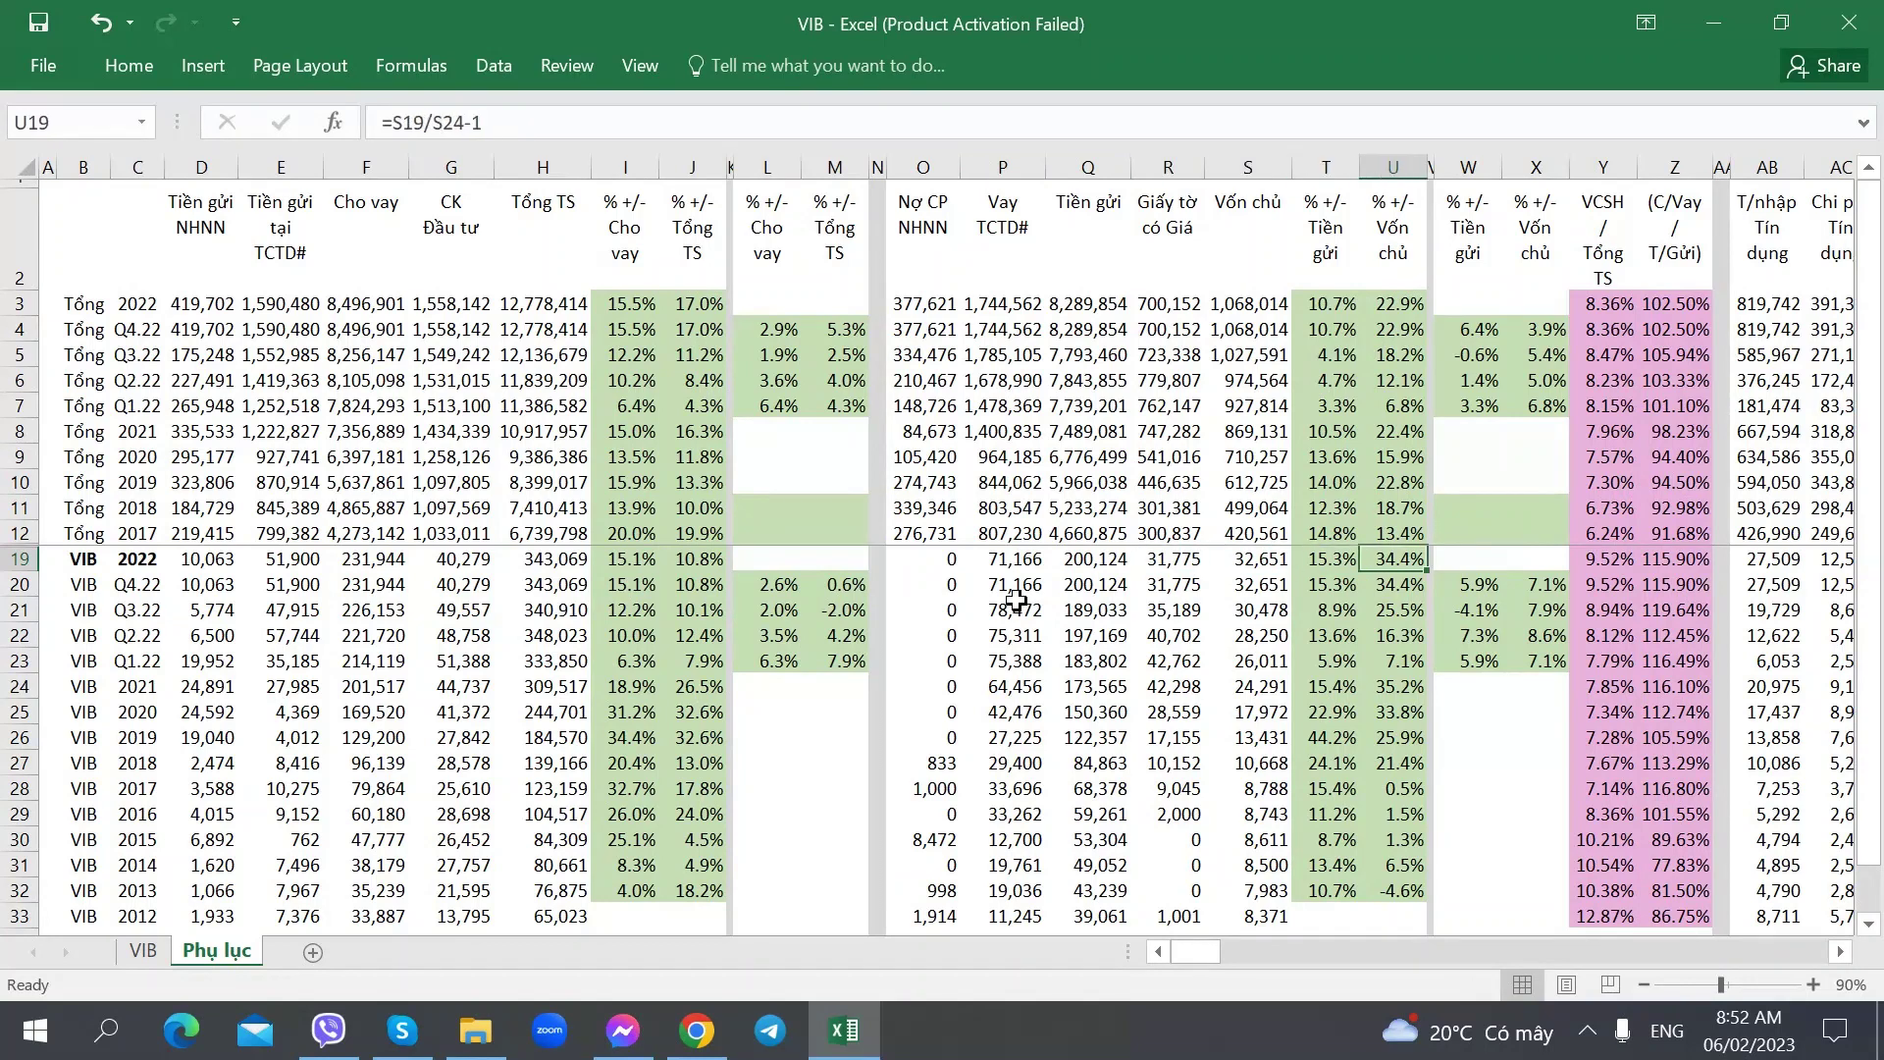
# - Insert blank rows above the "Tỷ lệ Vốn chủ / Tổng Tài sản" note at row 20 of the VIB sheet
pyautogui.hotkey('ctrl', 'pageup')
pyautogui.press('Left')
pyautogui.press('Left')
pyautogui.press('Left')
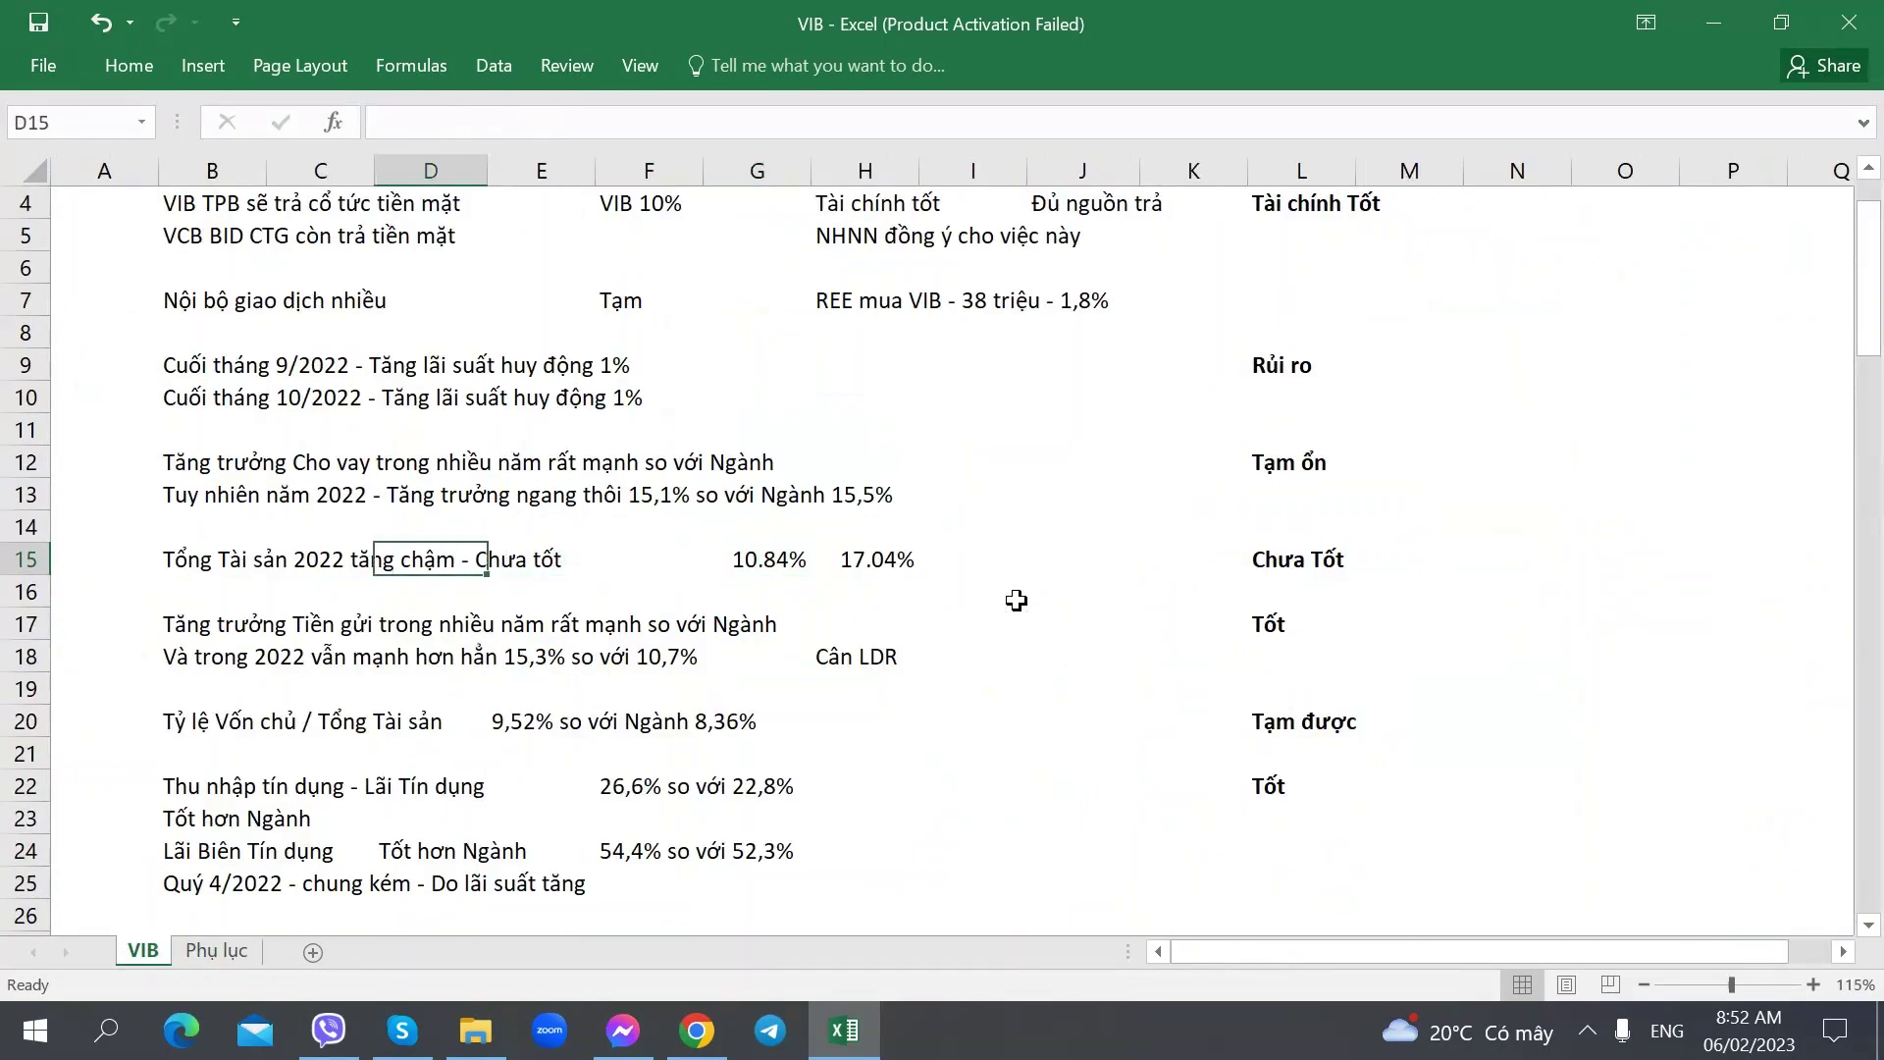
pyautogui.press('Down')
pyautogui.press('Left')
pyautogui.press('Left')
pyautogui.press('Down')
pyautogui.press('Down')
pyautogui.press('Down')
pyautogui.press('Down')
pyautogui.press('Down')
pyautogui.press('Down')
pyautogui.press('Up')
pyautogui.press('Up')
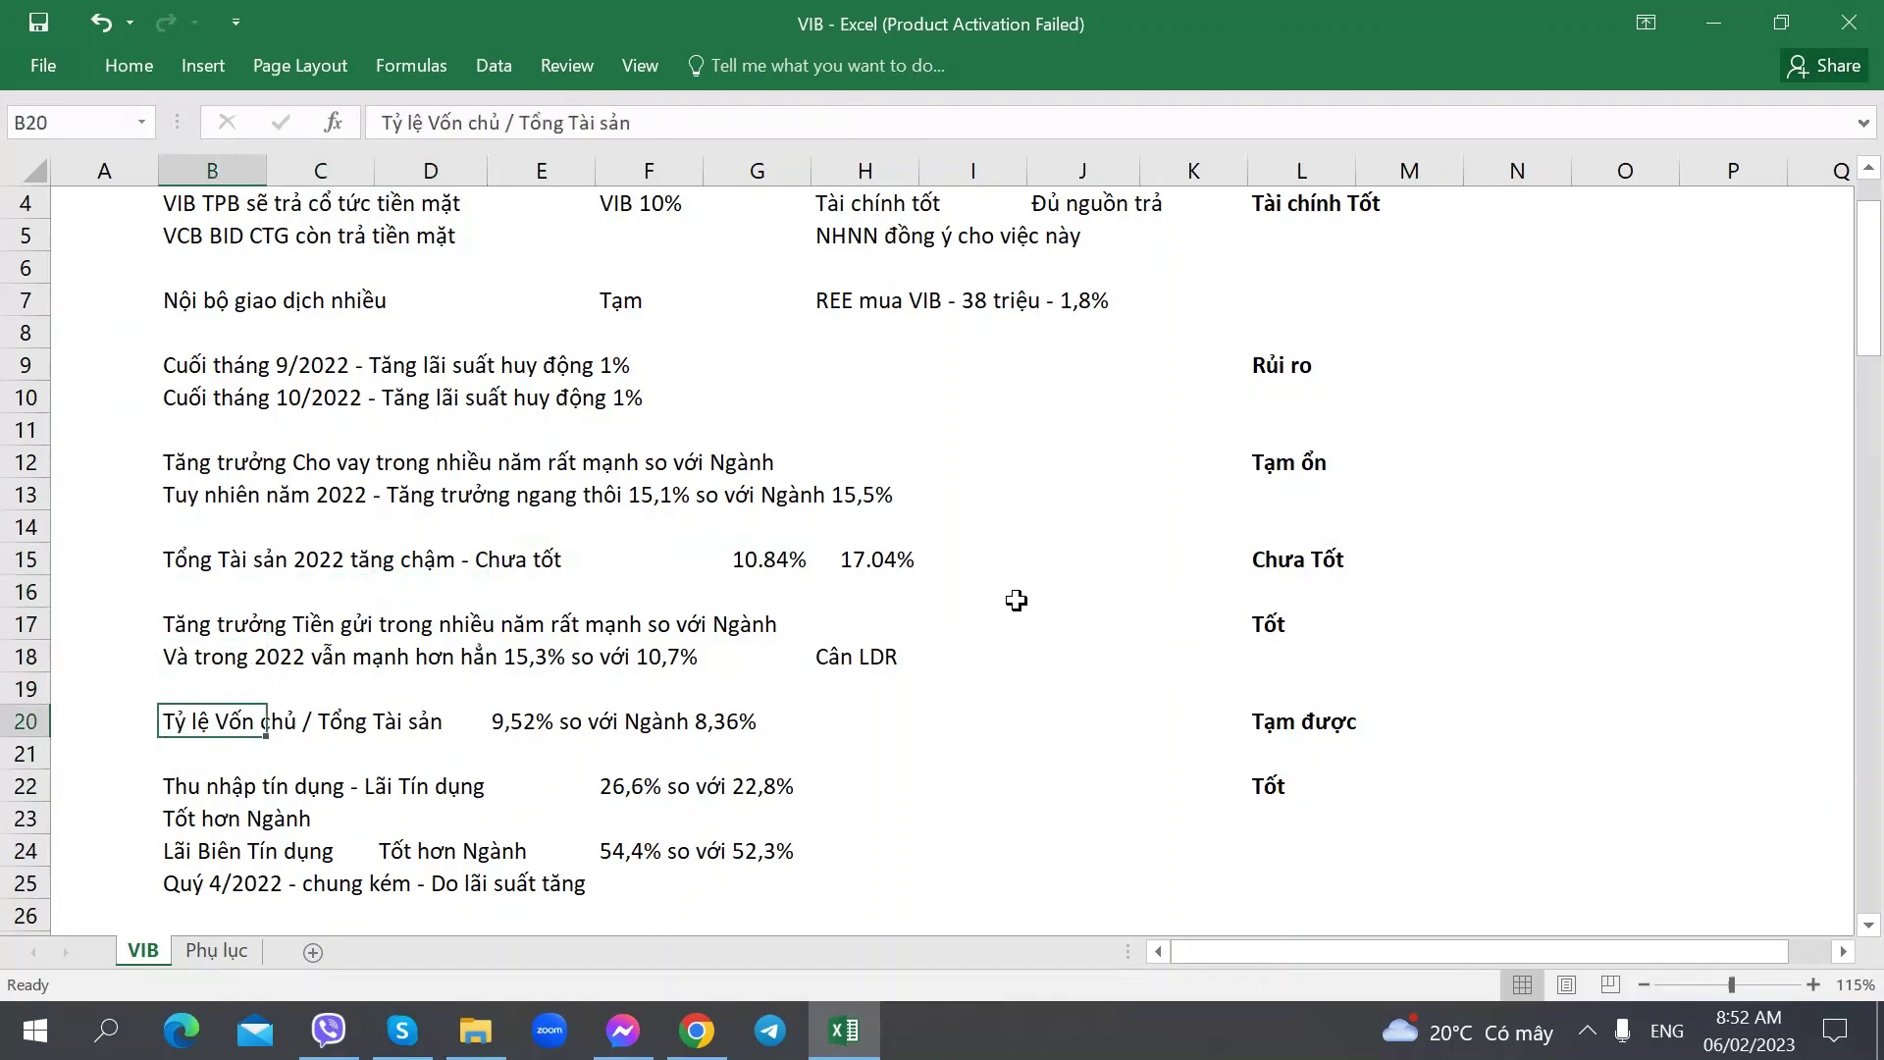
pyautogui.rightClick(27, 721)
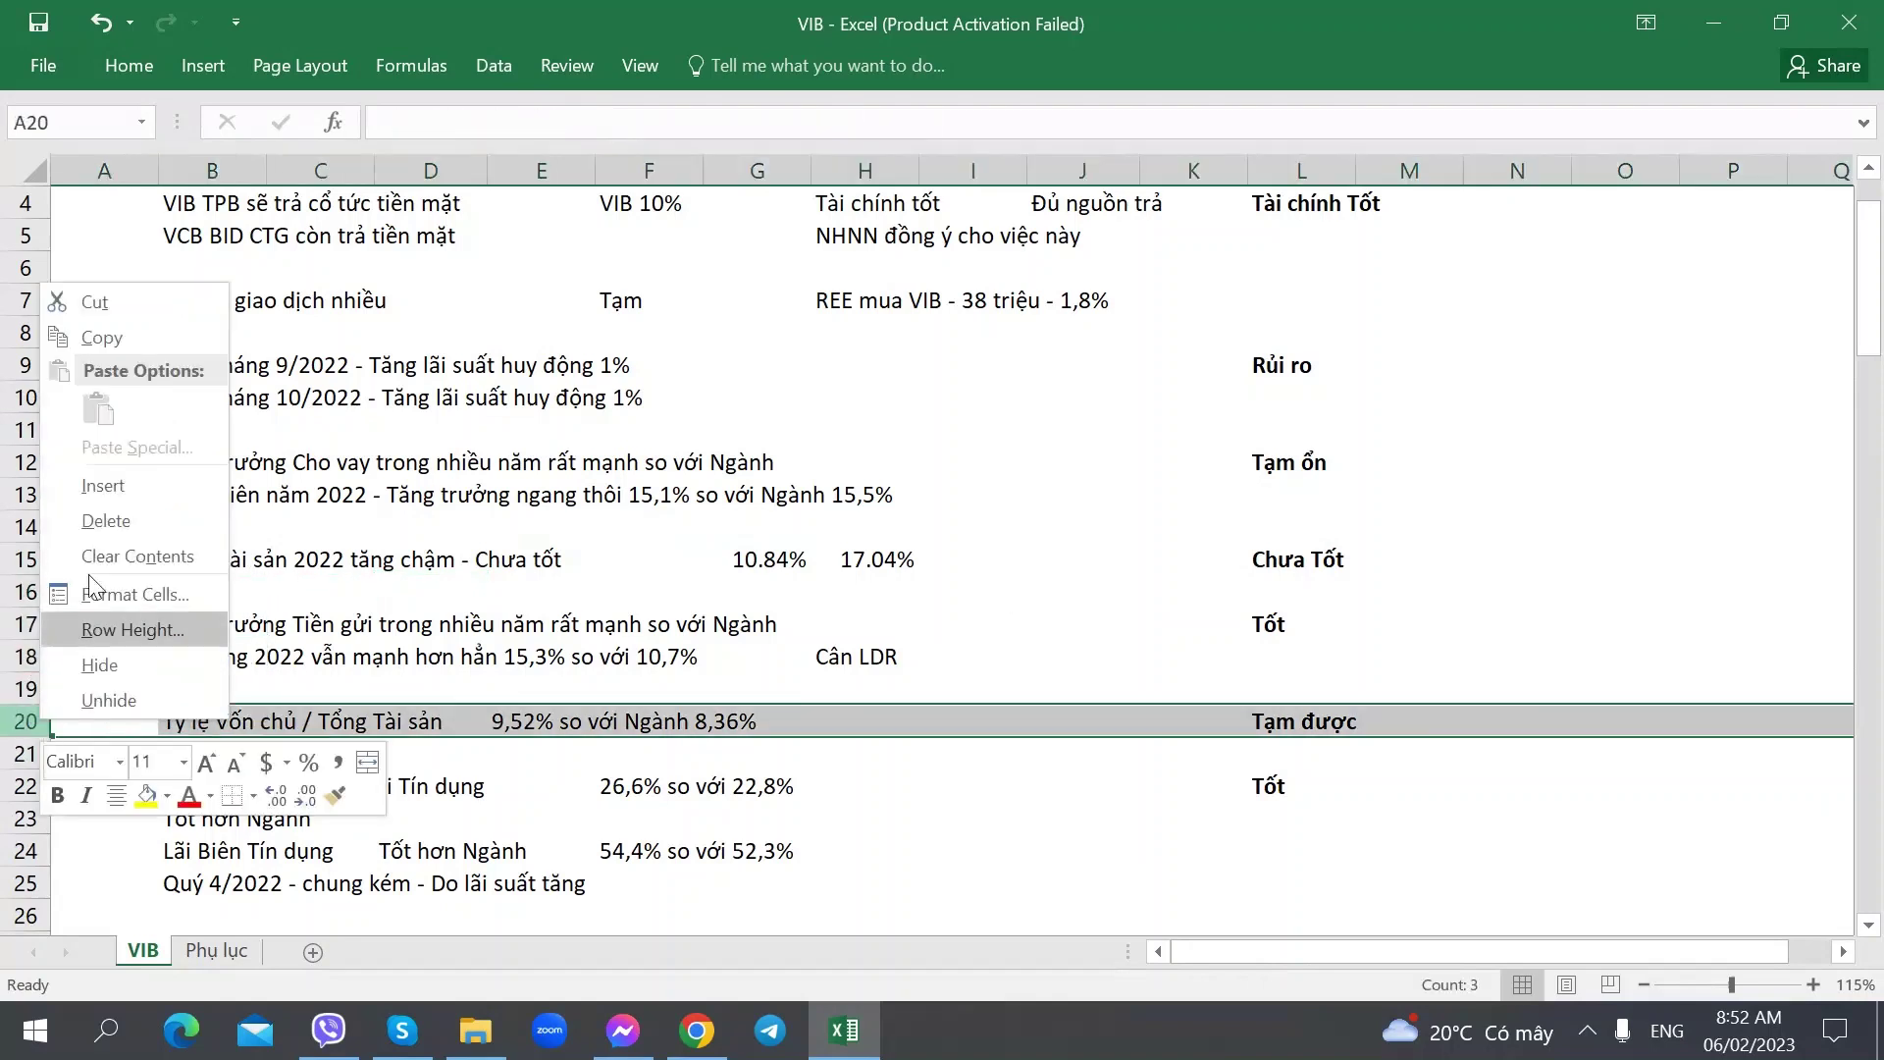
pyautogui.click(102, 486)
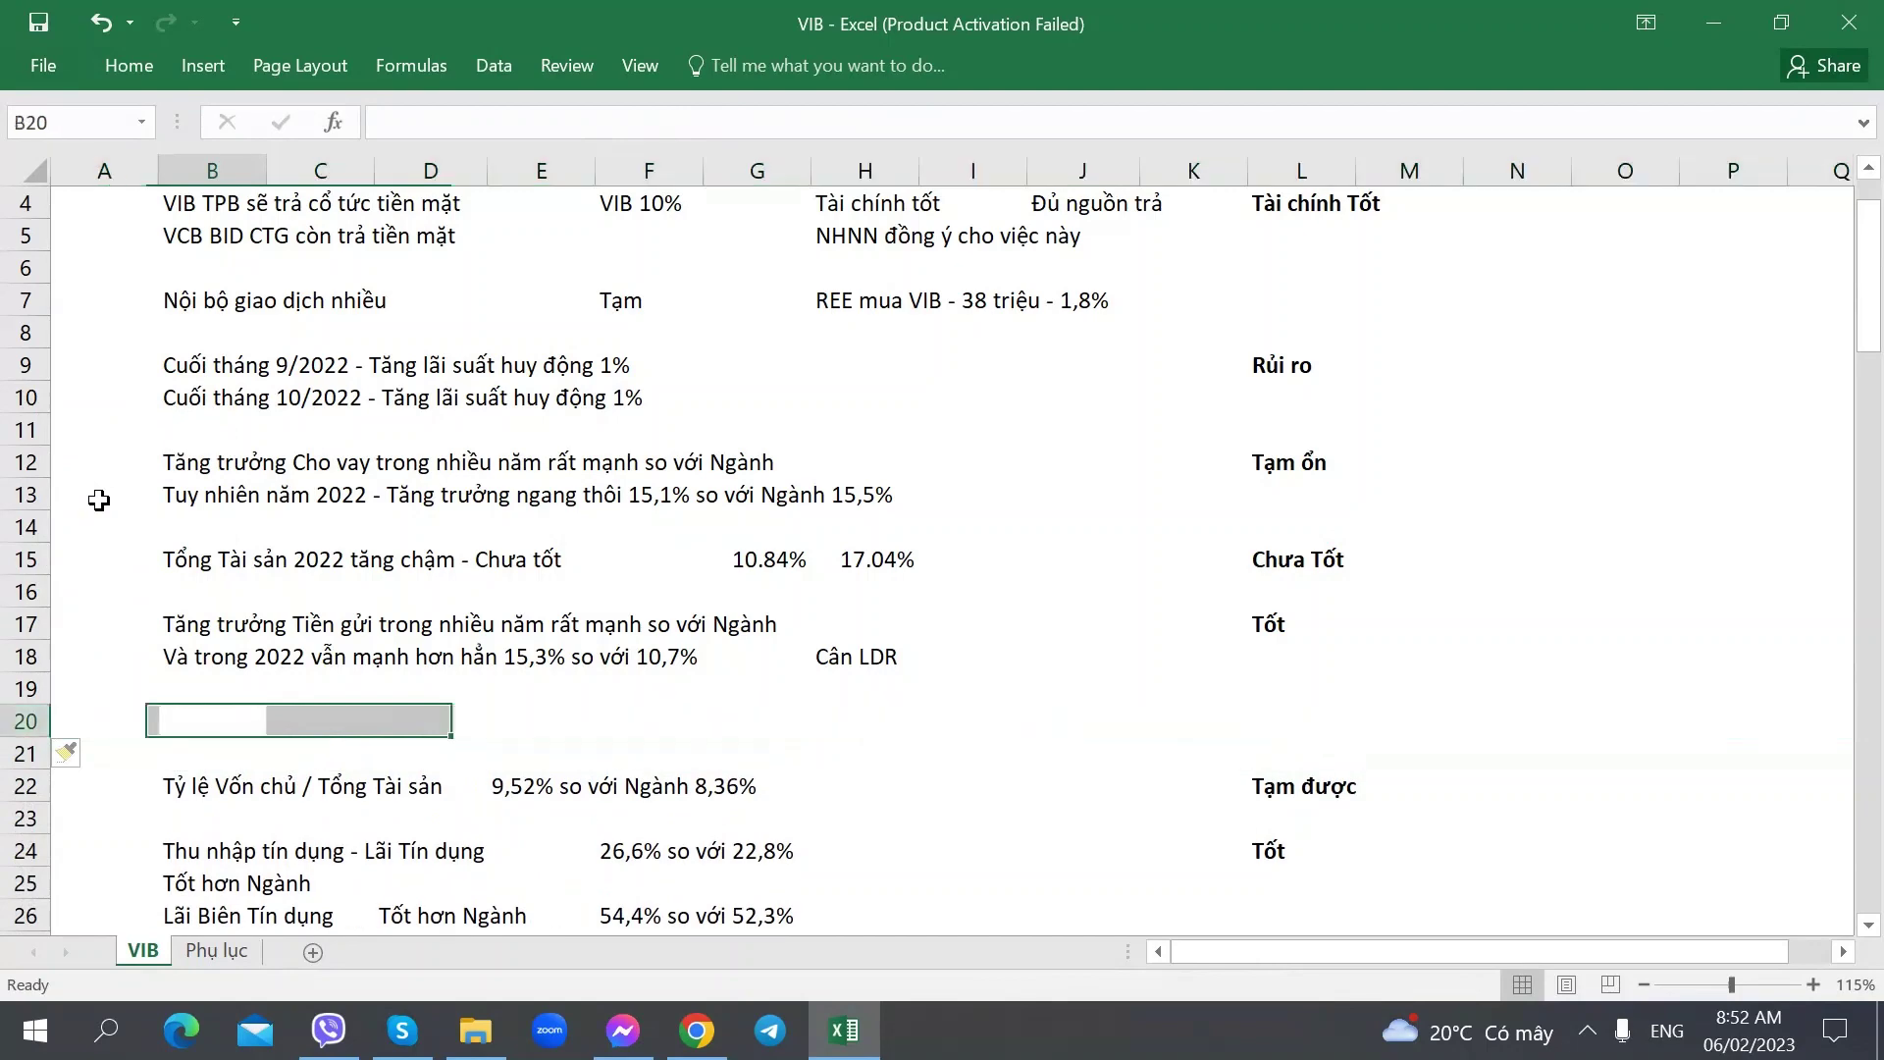
# - Write the note "Vốn chủ Sở hữu - Tăng Tốt" in B20 of the VIB sheet
pyautogui.hotkey('ctrl', 'pagedown')
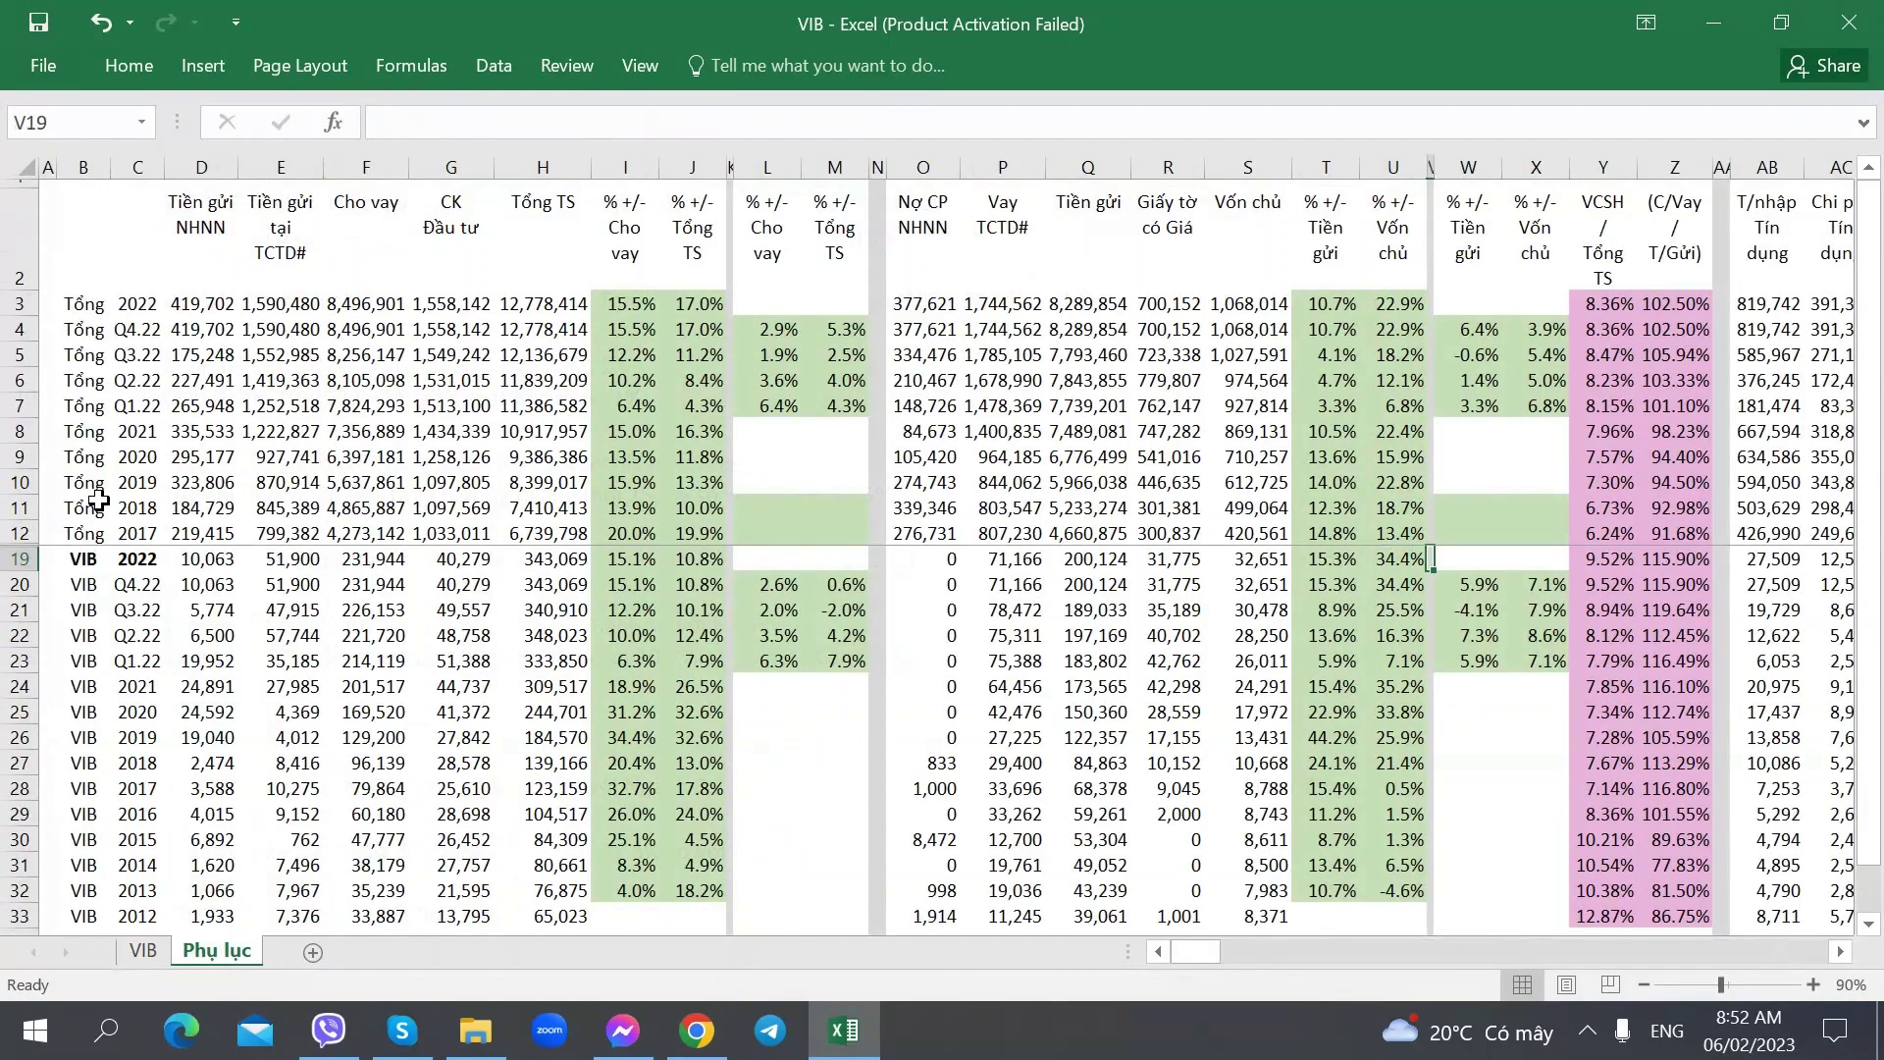
pyautogui.hotkey('ctrl', 'pageup')
pyautogui.write('Vốn')
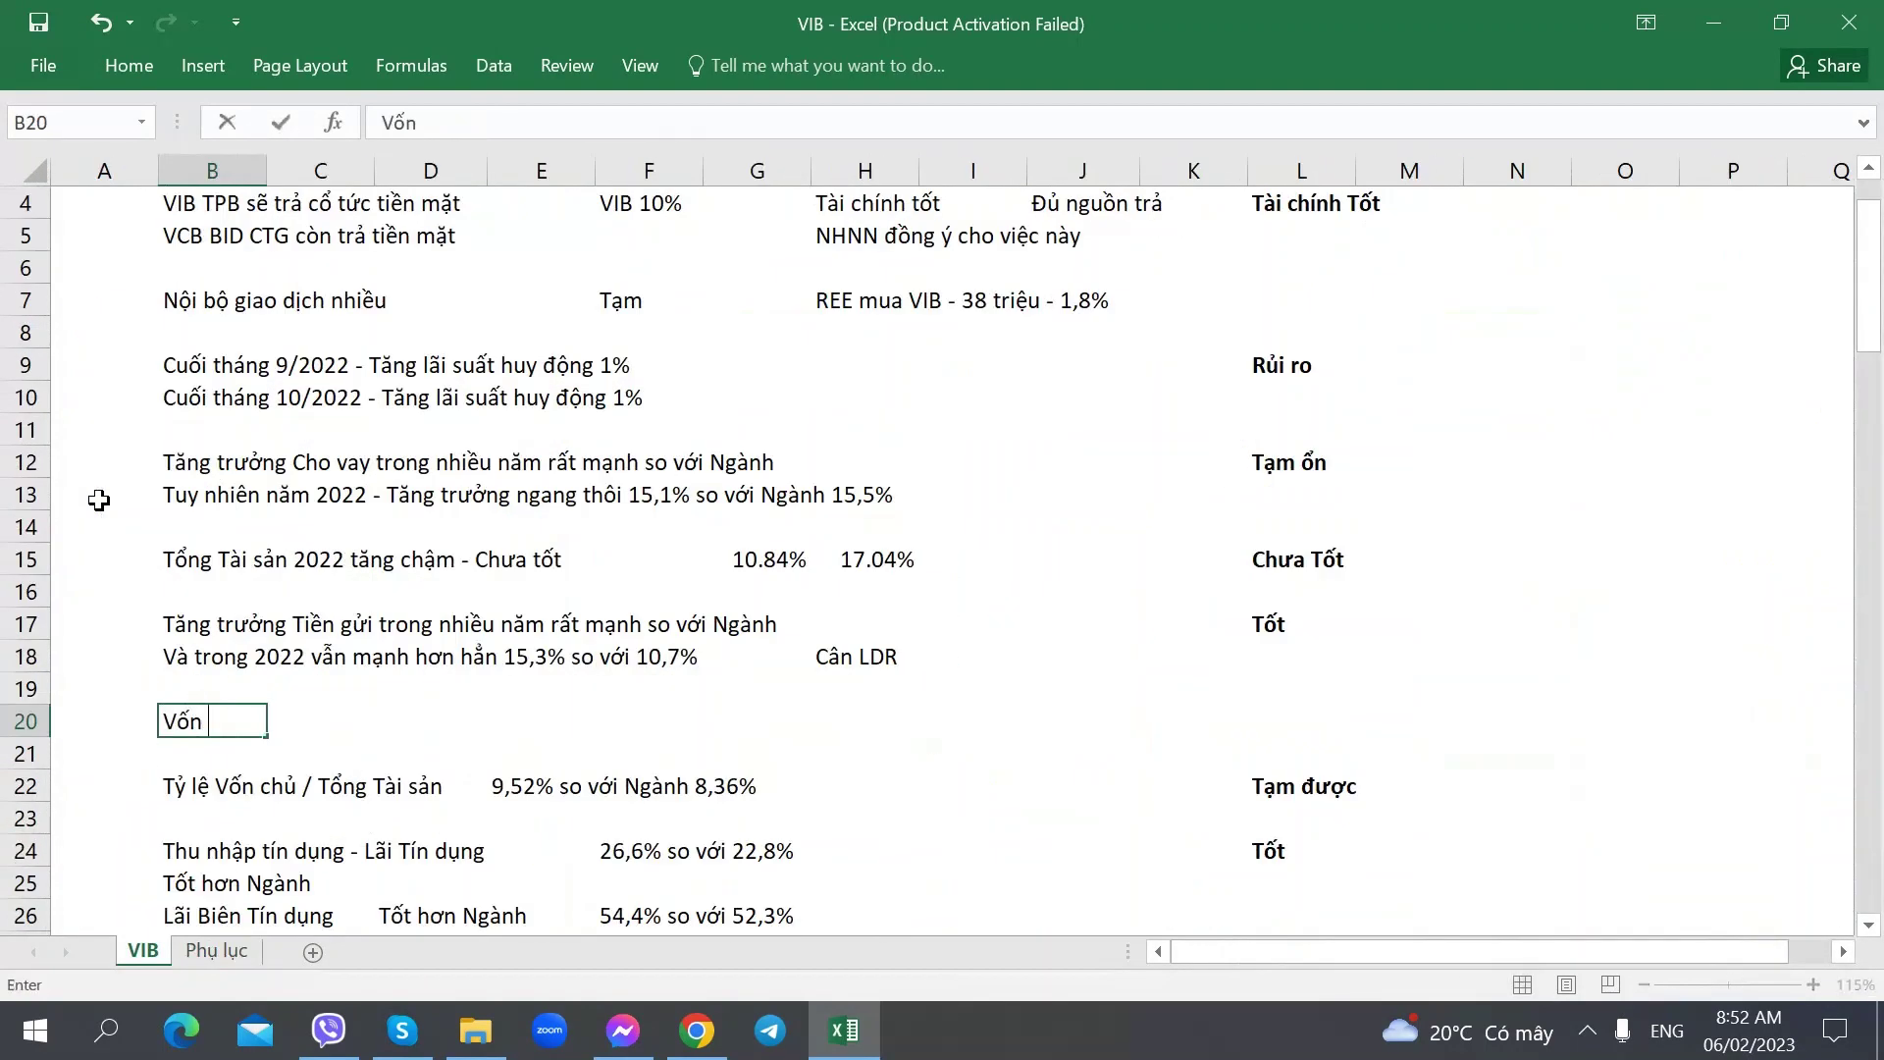
pyautogui.hotkey('alt', 'Tab')
pyautogui.hotkey('alt', 'Tab')
pyautogui.write('chủ Sở hữu - Tăng')
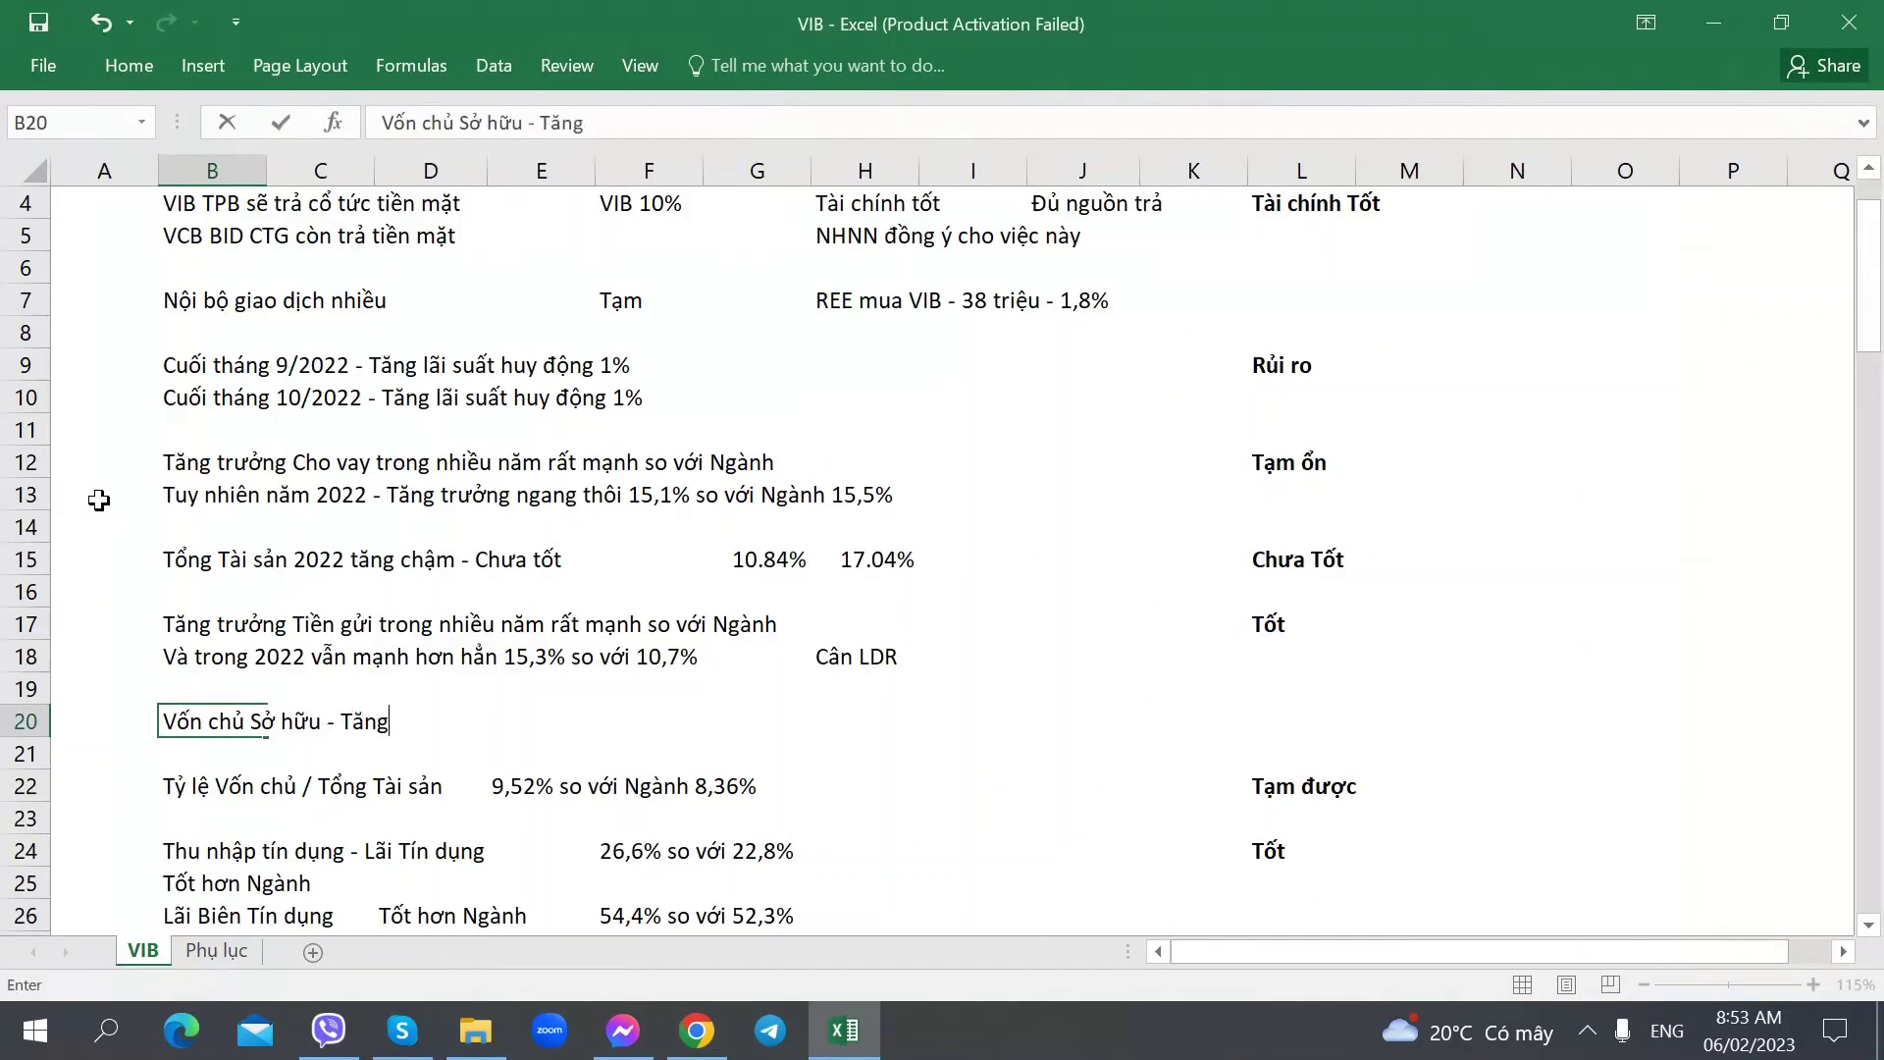
pyautogui.write(' Tốt')
pyautogui.press('Right')
pyautogui.press('Right')
pyautogui.press('Right')
pyautogui.press('Right')
pyautogui.press('Right')
# - Fill in the 2022 equity growth rates from the Phụ lục sheet beside the note: 34.42% in G20 and 22.88% in H20
pyautogui.hotkey('alt', 'Tab')
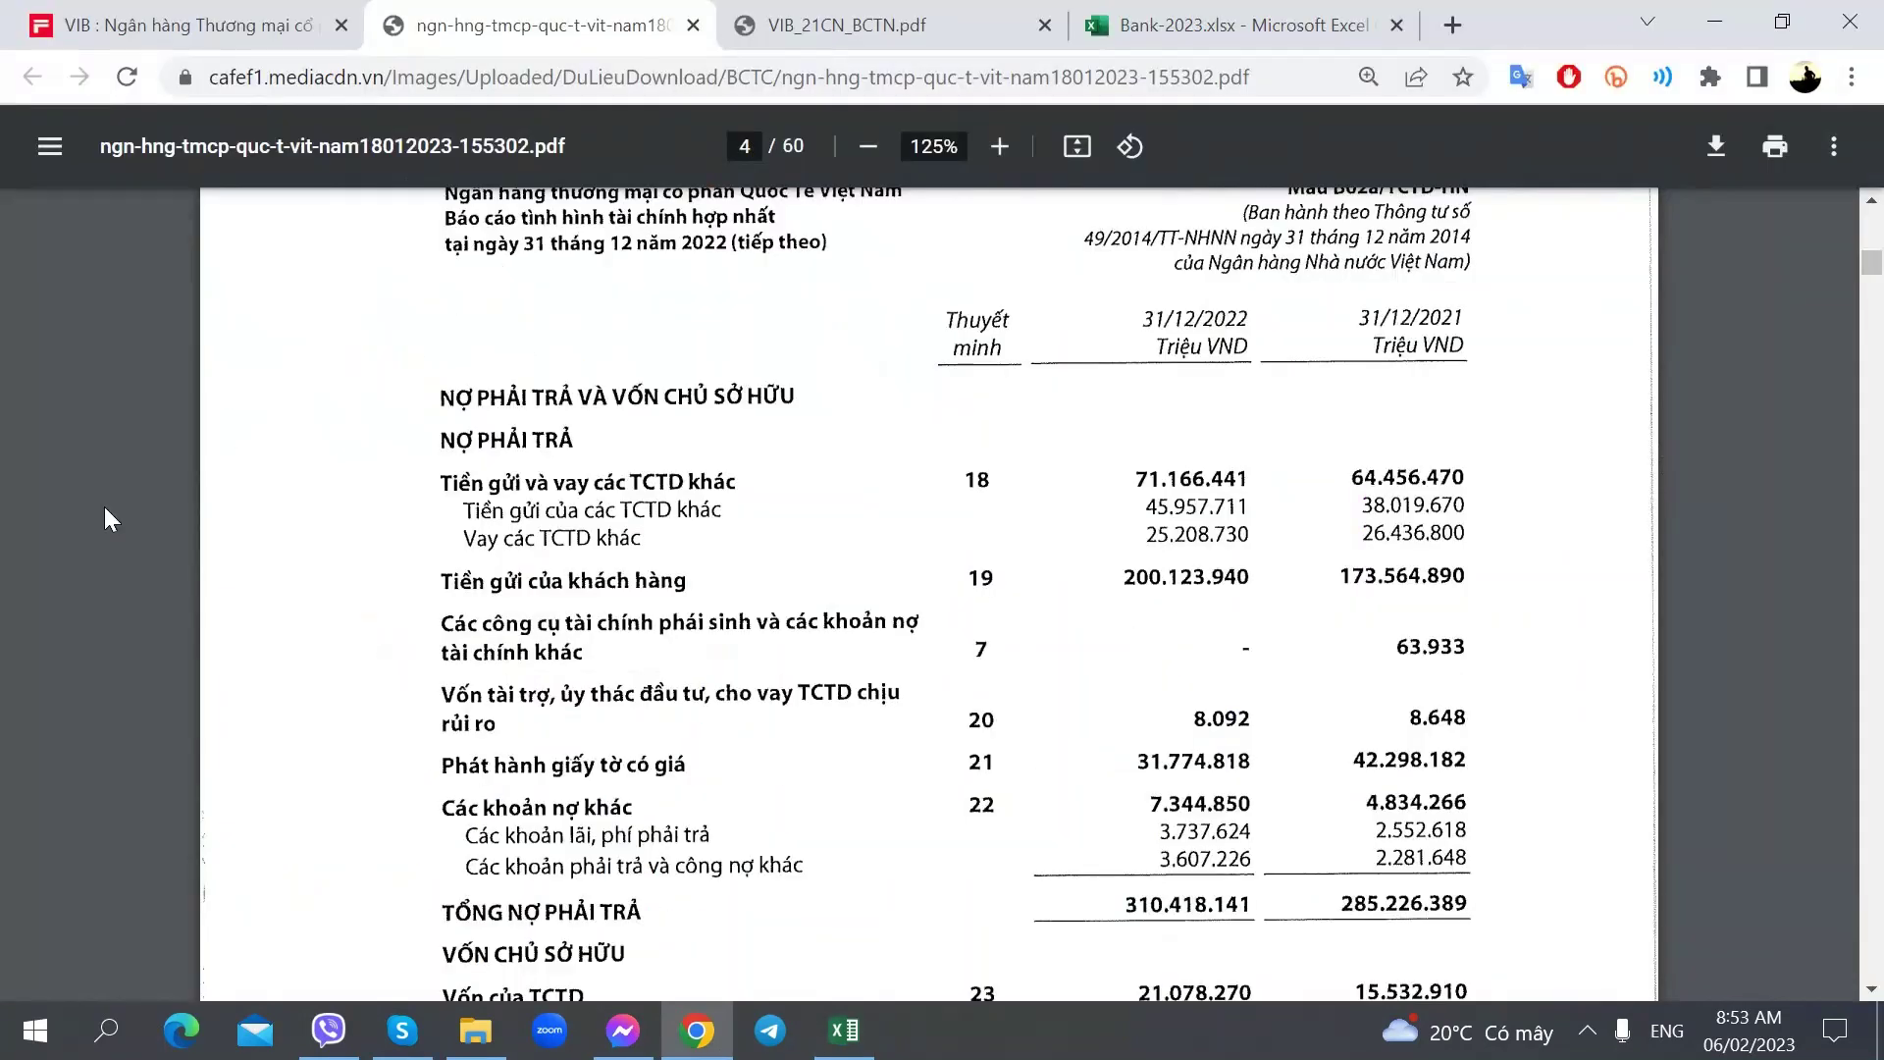
pyautogui.hotkey('alt', 'Tab')
pyautogui.moveTo(774, 559); pyautogui.dragTo(873, 565)
pyautogui.hotkey('ctrl', 'c')
pyautogui.click(776, 723)
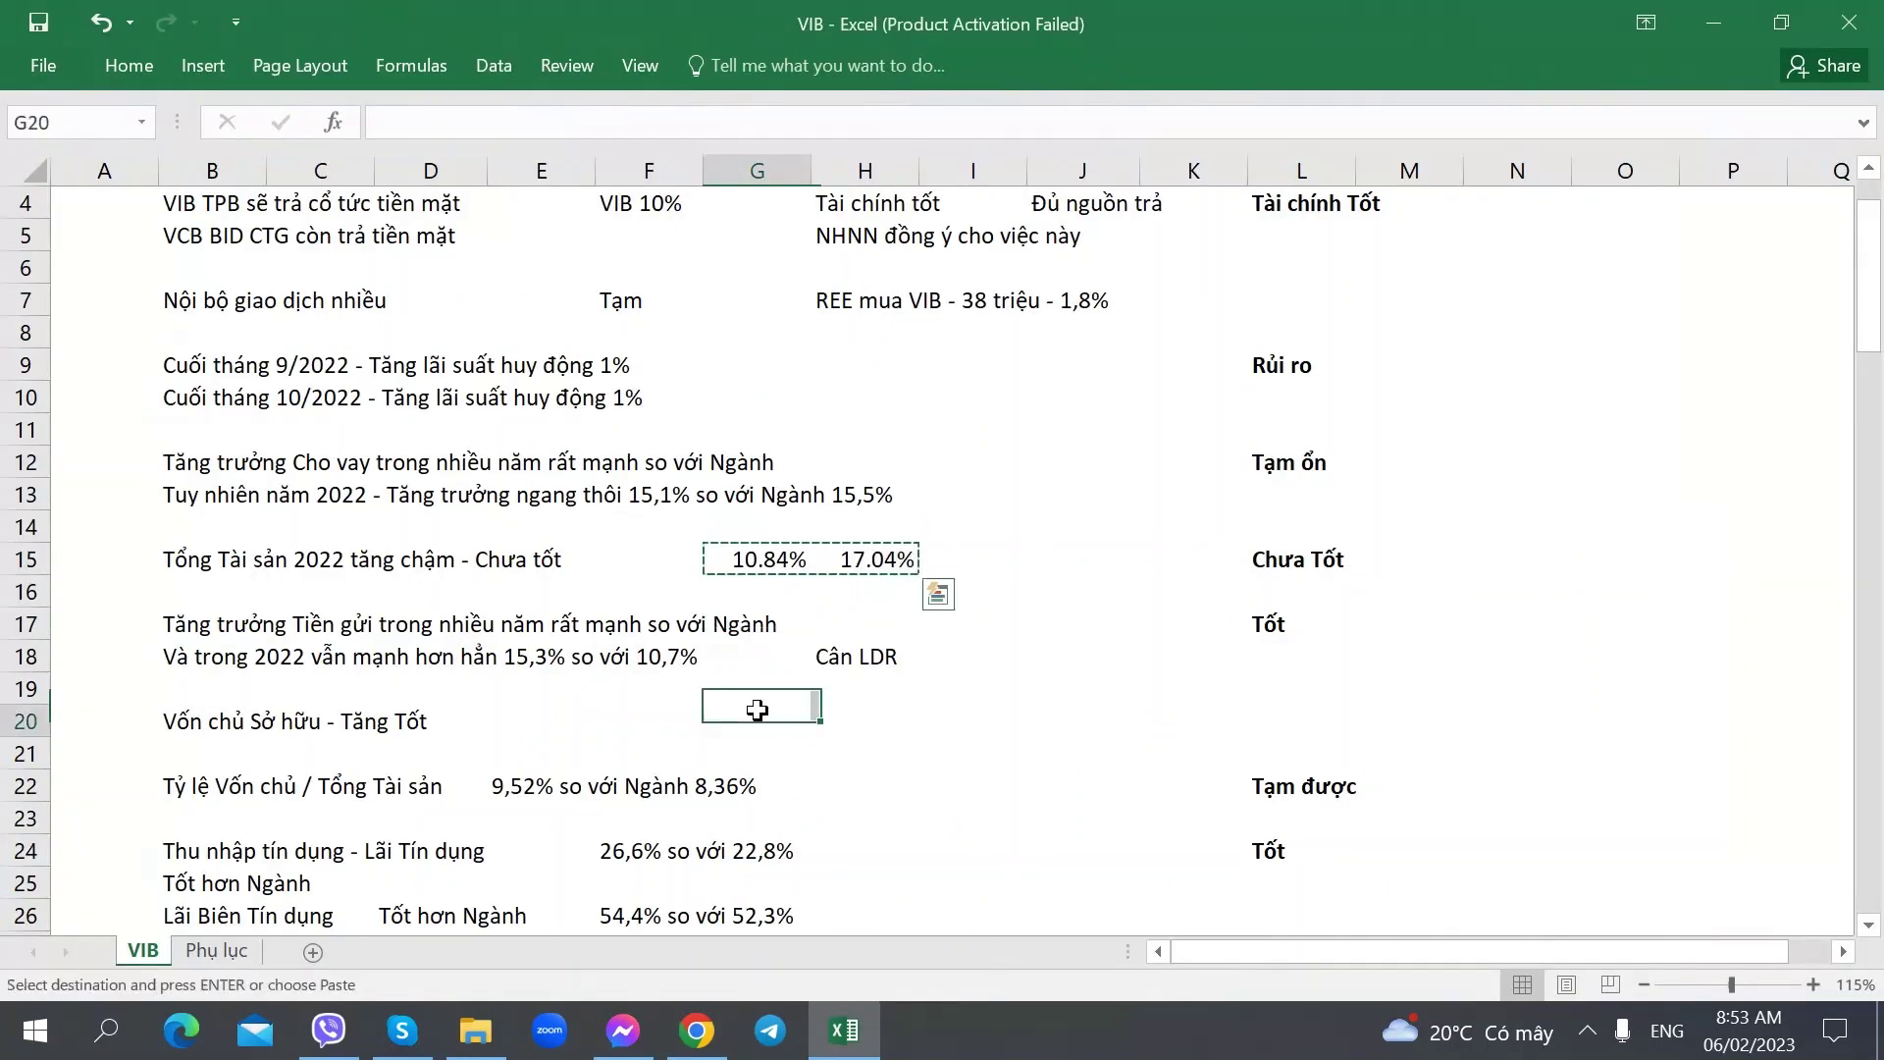
pyautogui.hotkey('ctrl', 'v')
pyautogui.hotkey('ctrl', 'pagedown')
pyautogui.hotkey('ctrl', 'pageup')
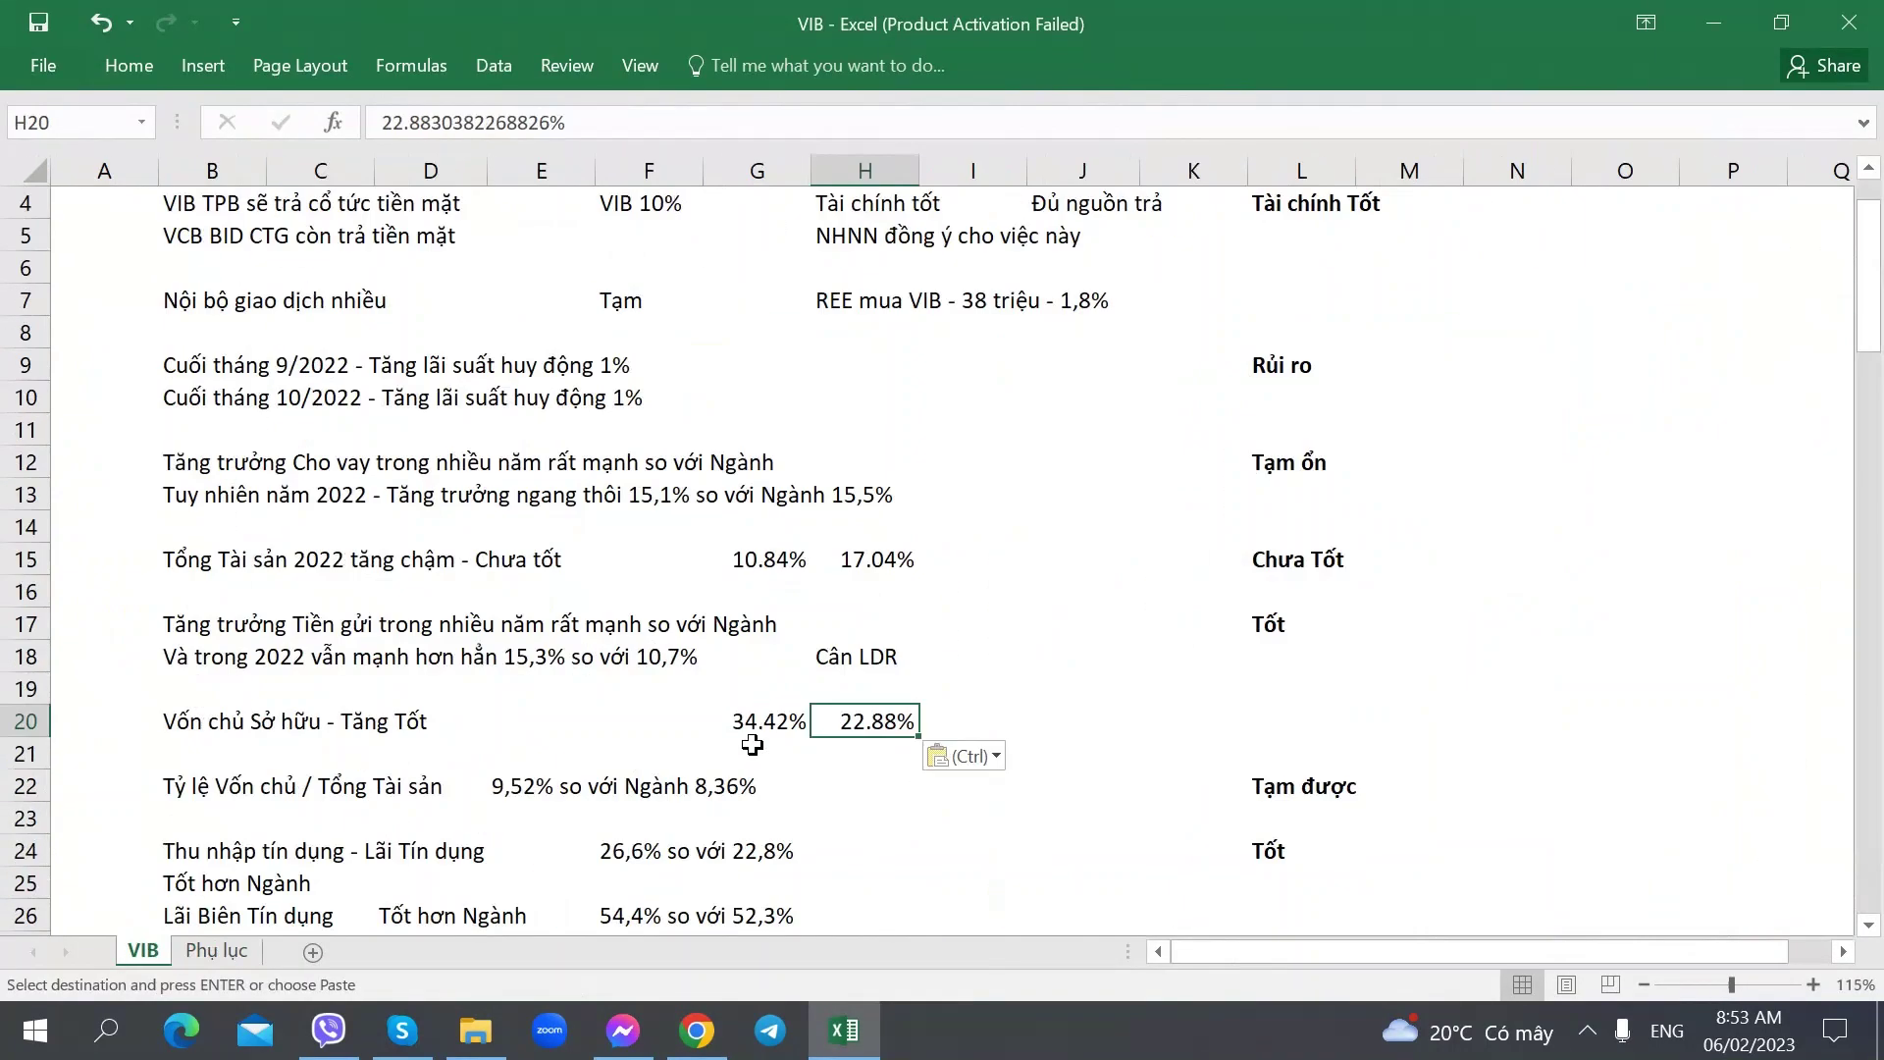
pyautogui.click(757, 721)
pyautogui.hotkey('ctrl', 'pagedown')
pyautogui.press('Up')
pyautogui.press('Up')
pyautogui.press('Up')
pyautogui.press('Up')
pyautogui.press('Up')
pyautogui.press('Up')
pyautogui.press('Up')
pyautogui.press('Up')
pyautogui.press('Up')
pyautogui.press('Up')
pyautogui.hotkey('ctrl', 'c')
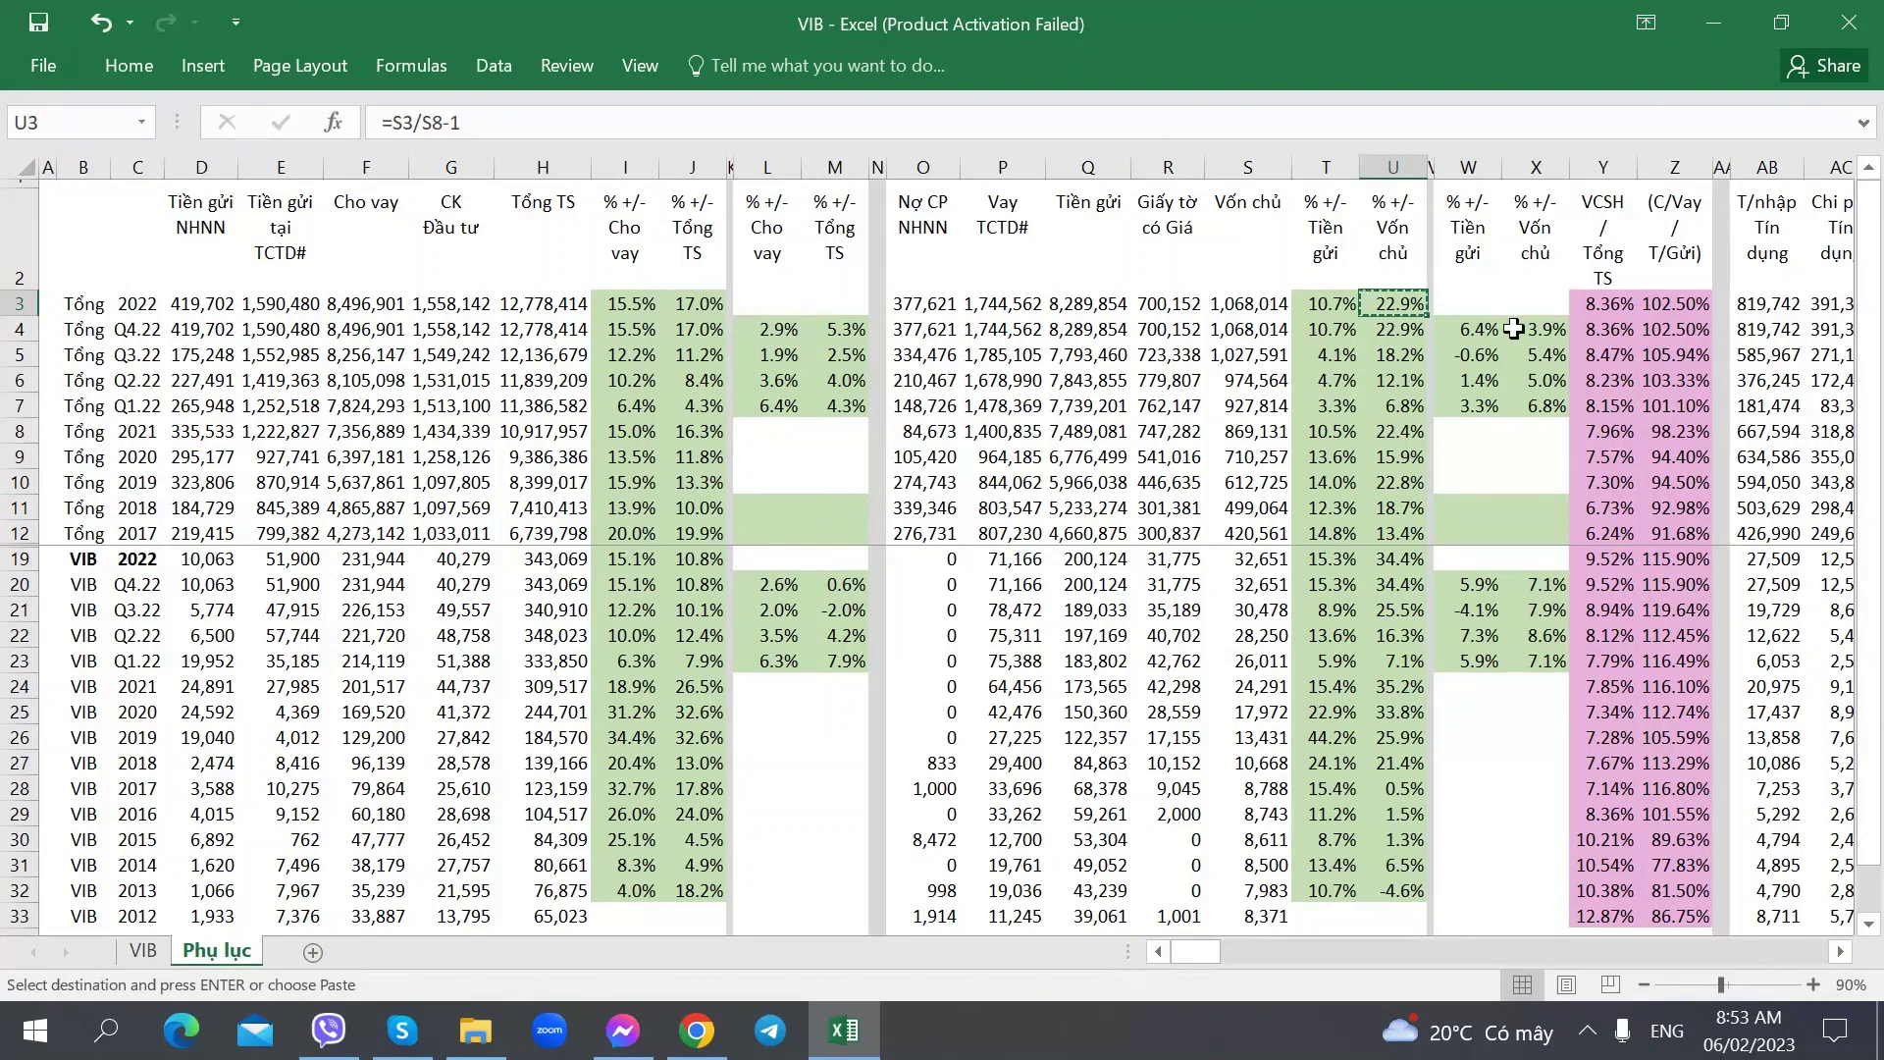
# - Compare the Q4.22 equity and deposit growth rates of VIB with those of the whole industry in the Phụ lục sheet
pyautogui.click(1536, 583)
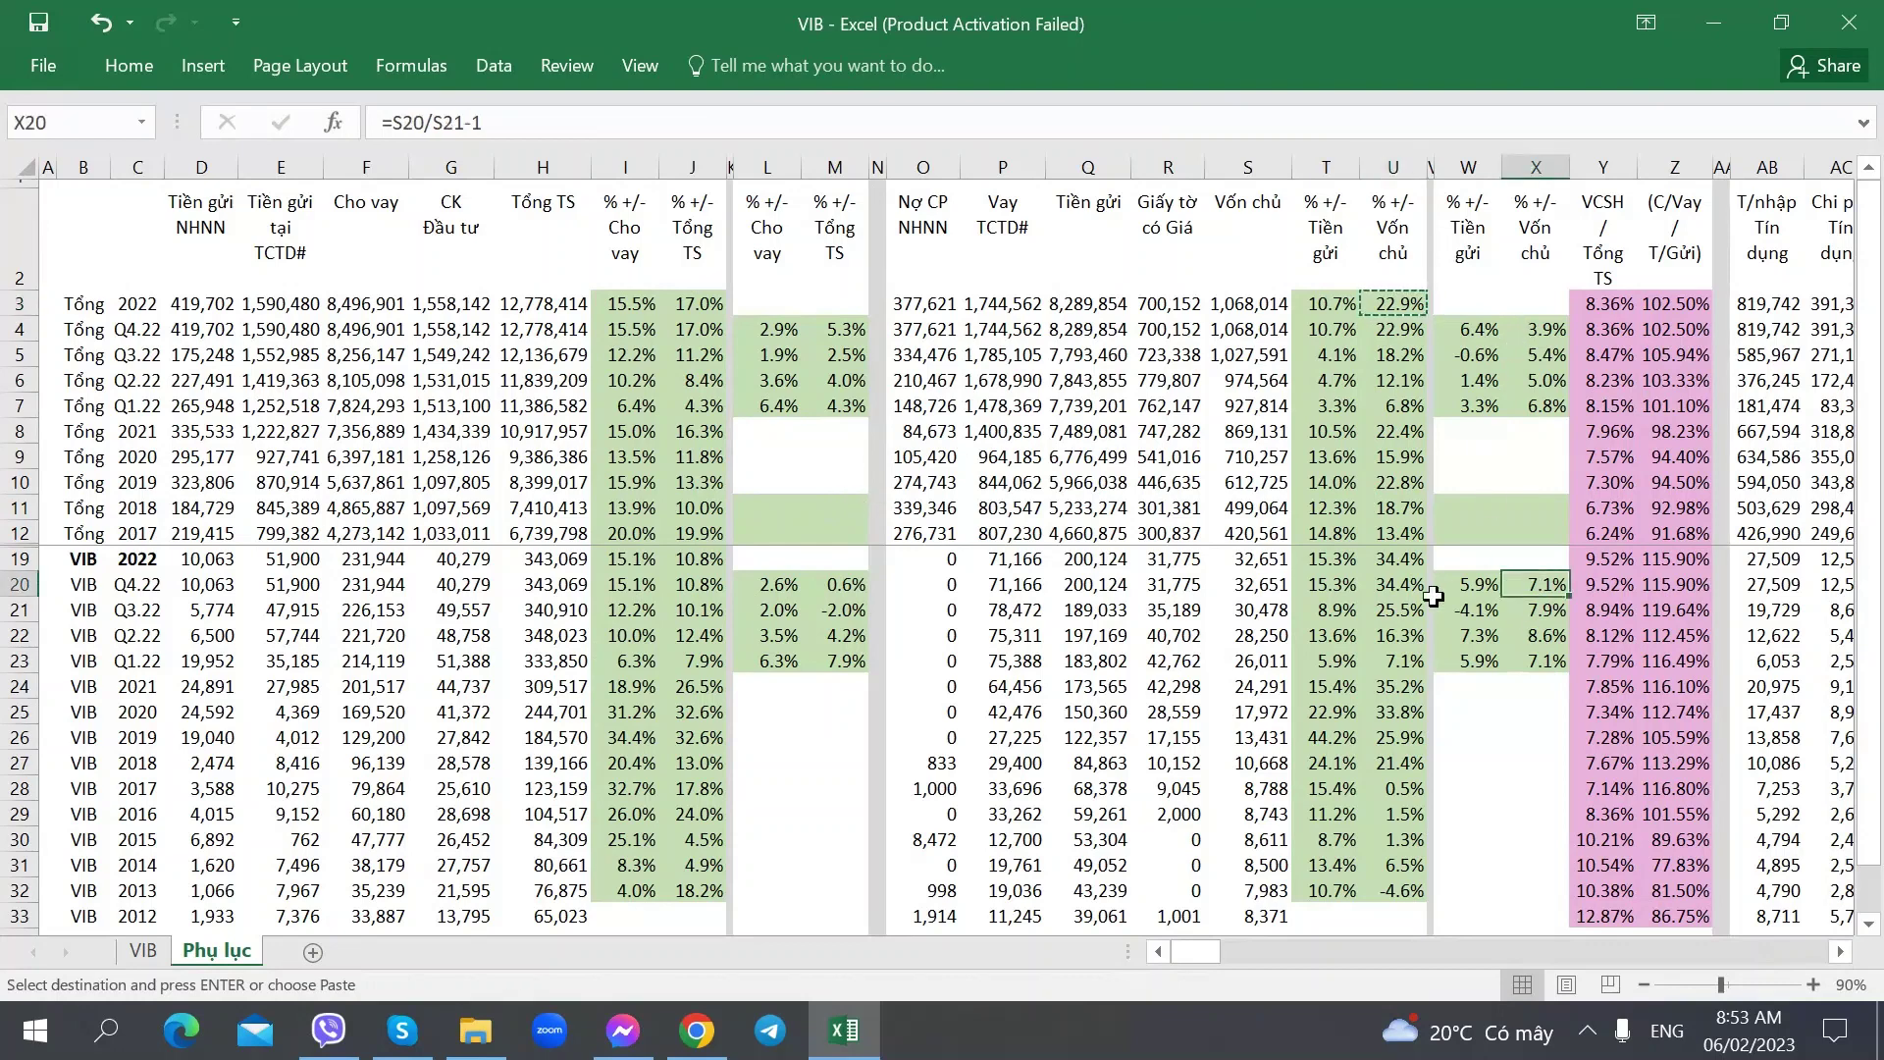
pyautogui.click(1535, 332)
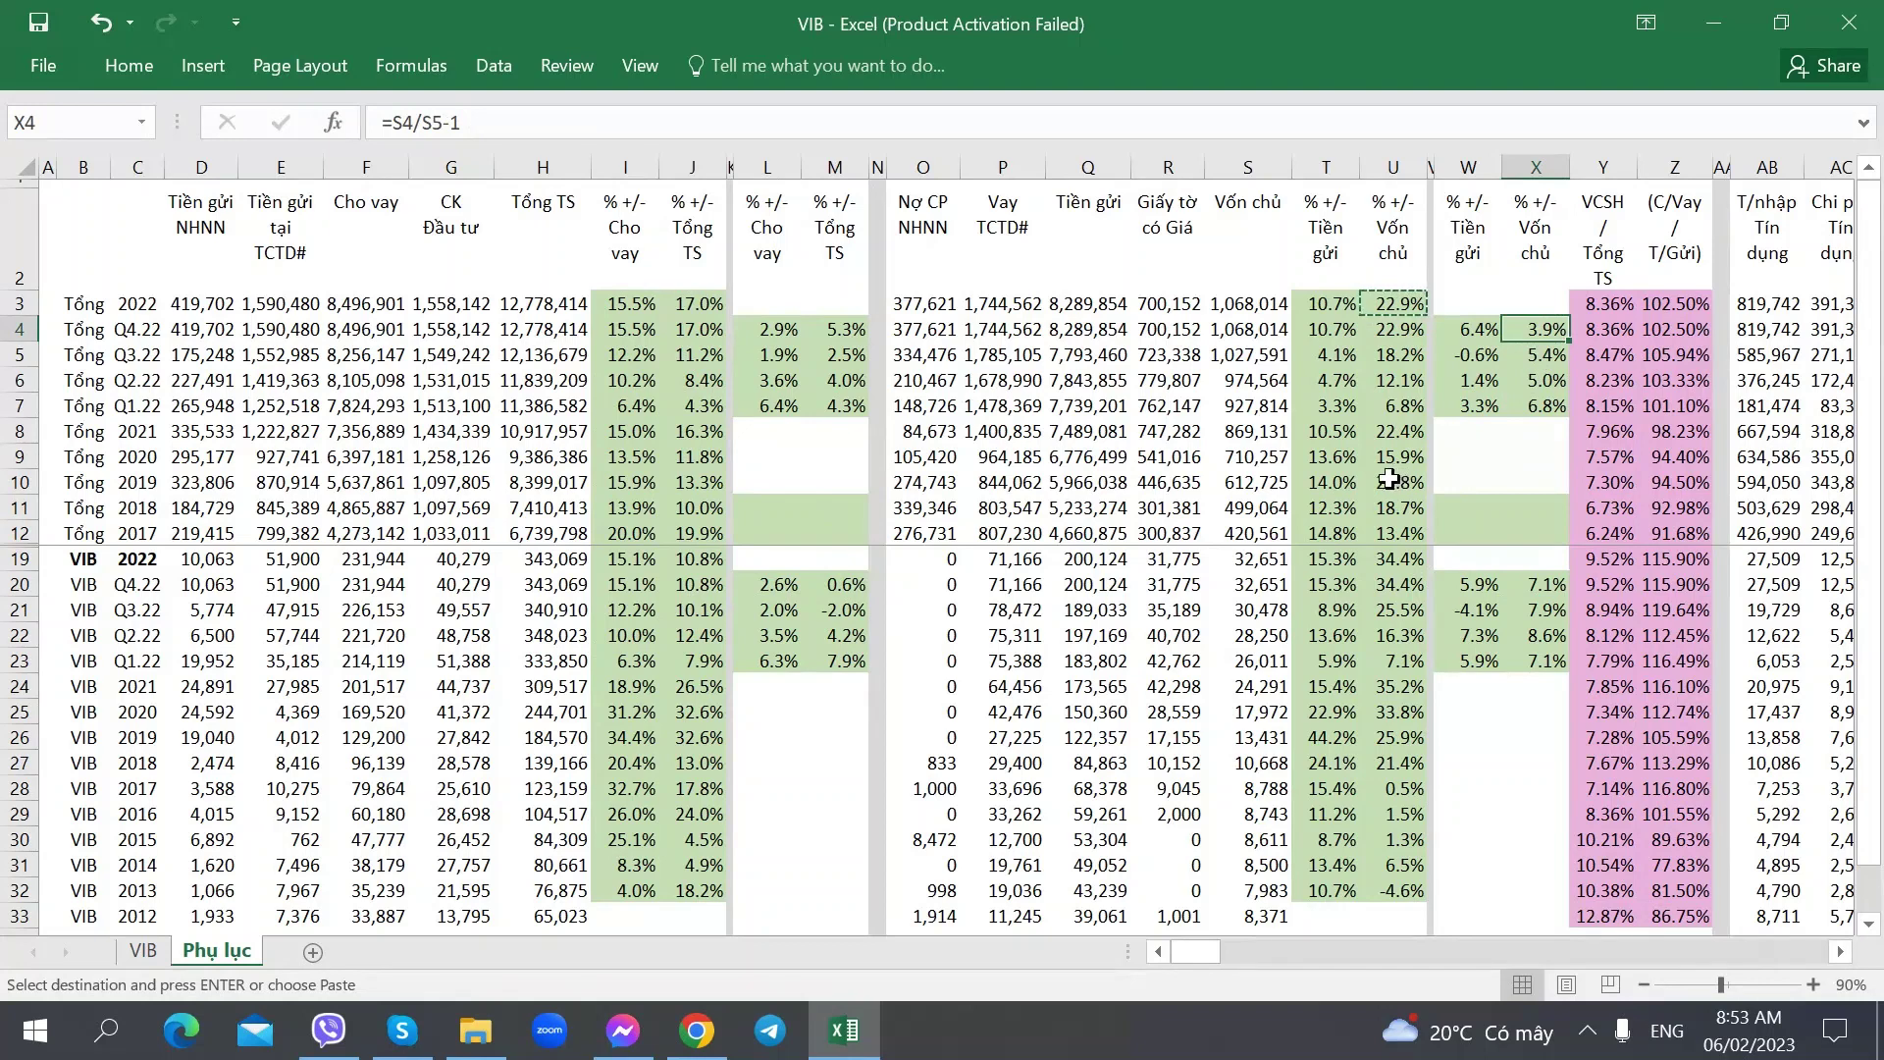
pyautogui.click(1466, 586)
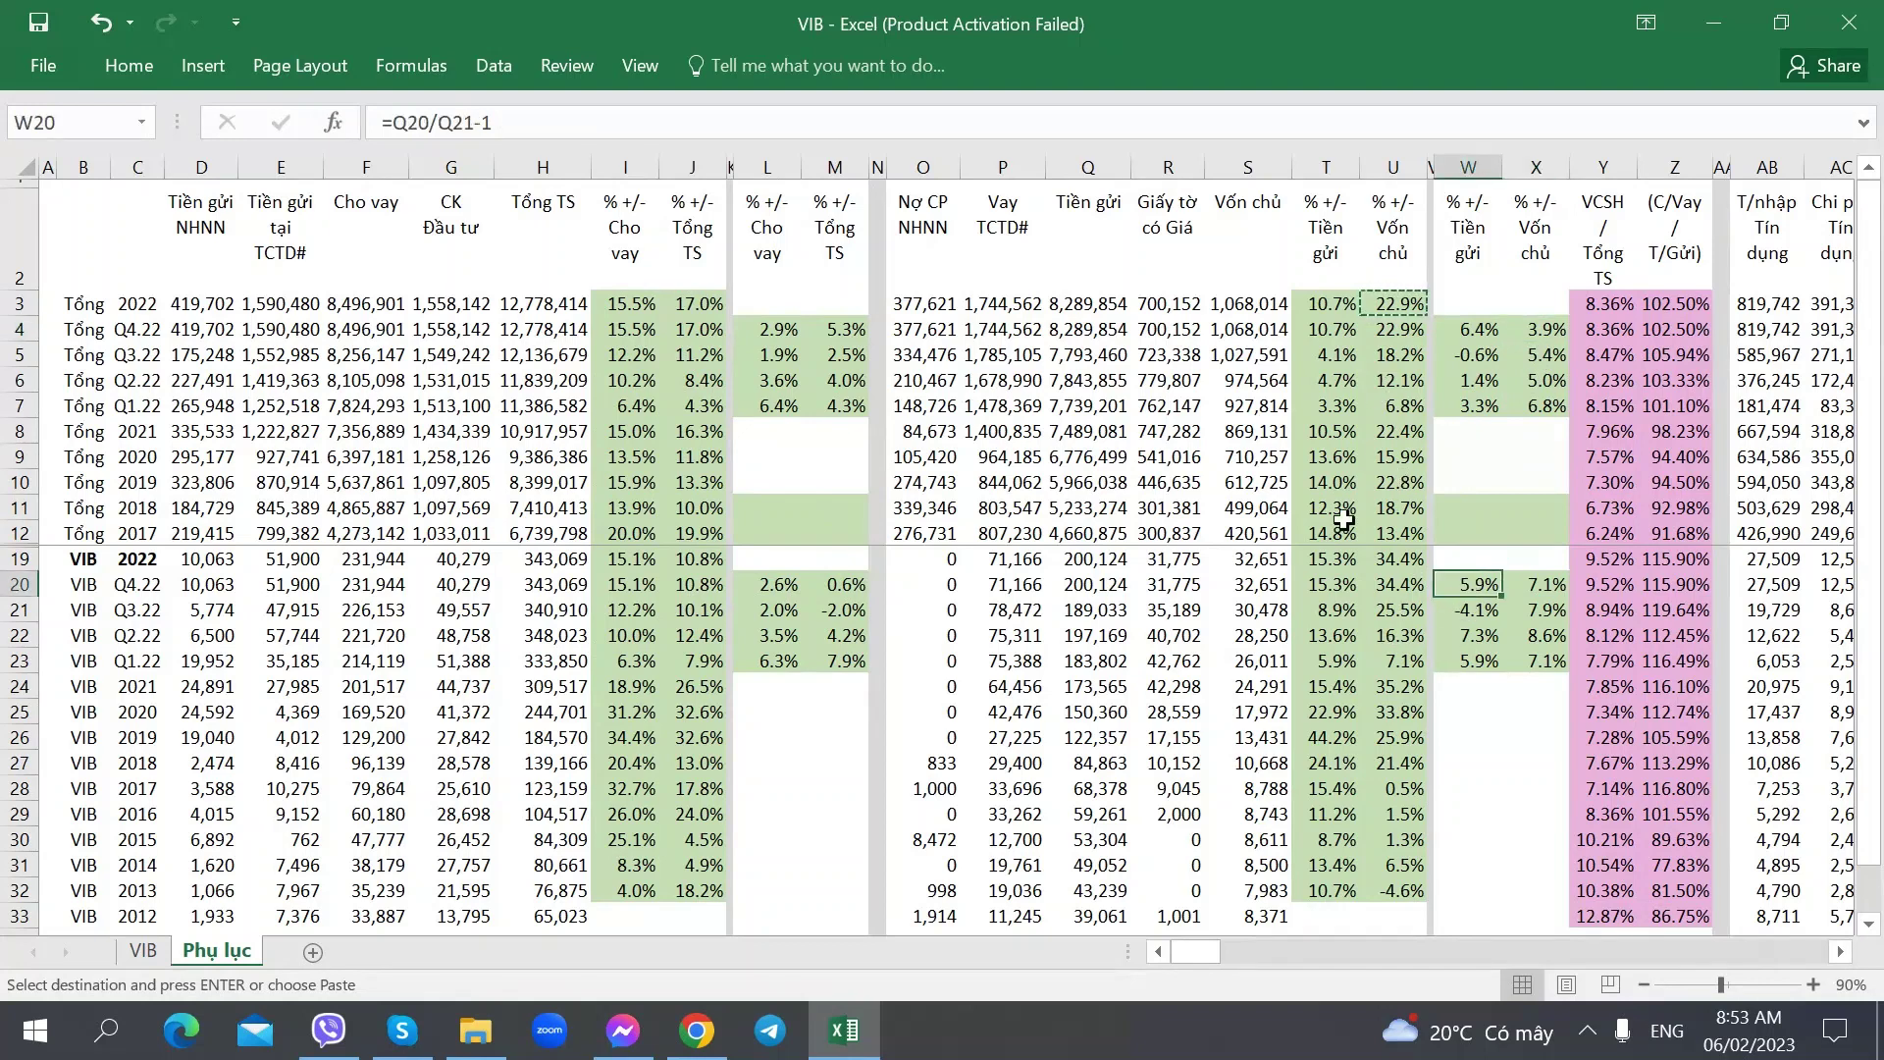
pyautogui.click(1325, 586)
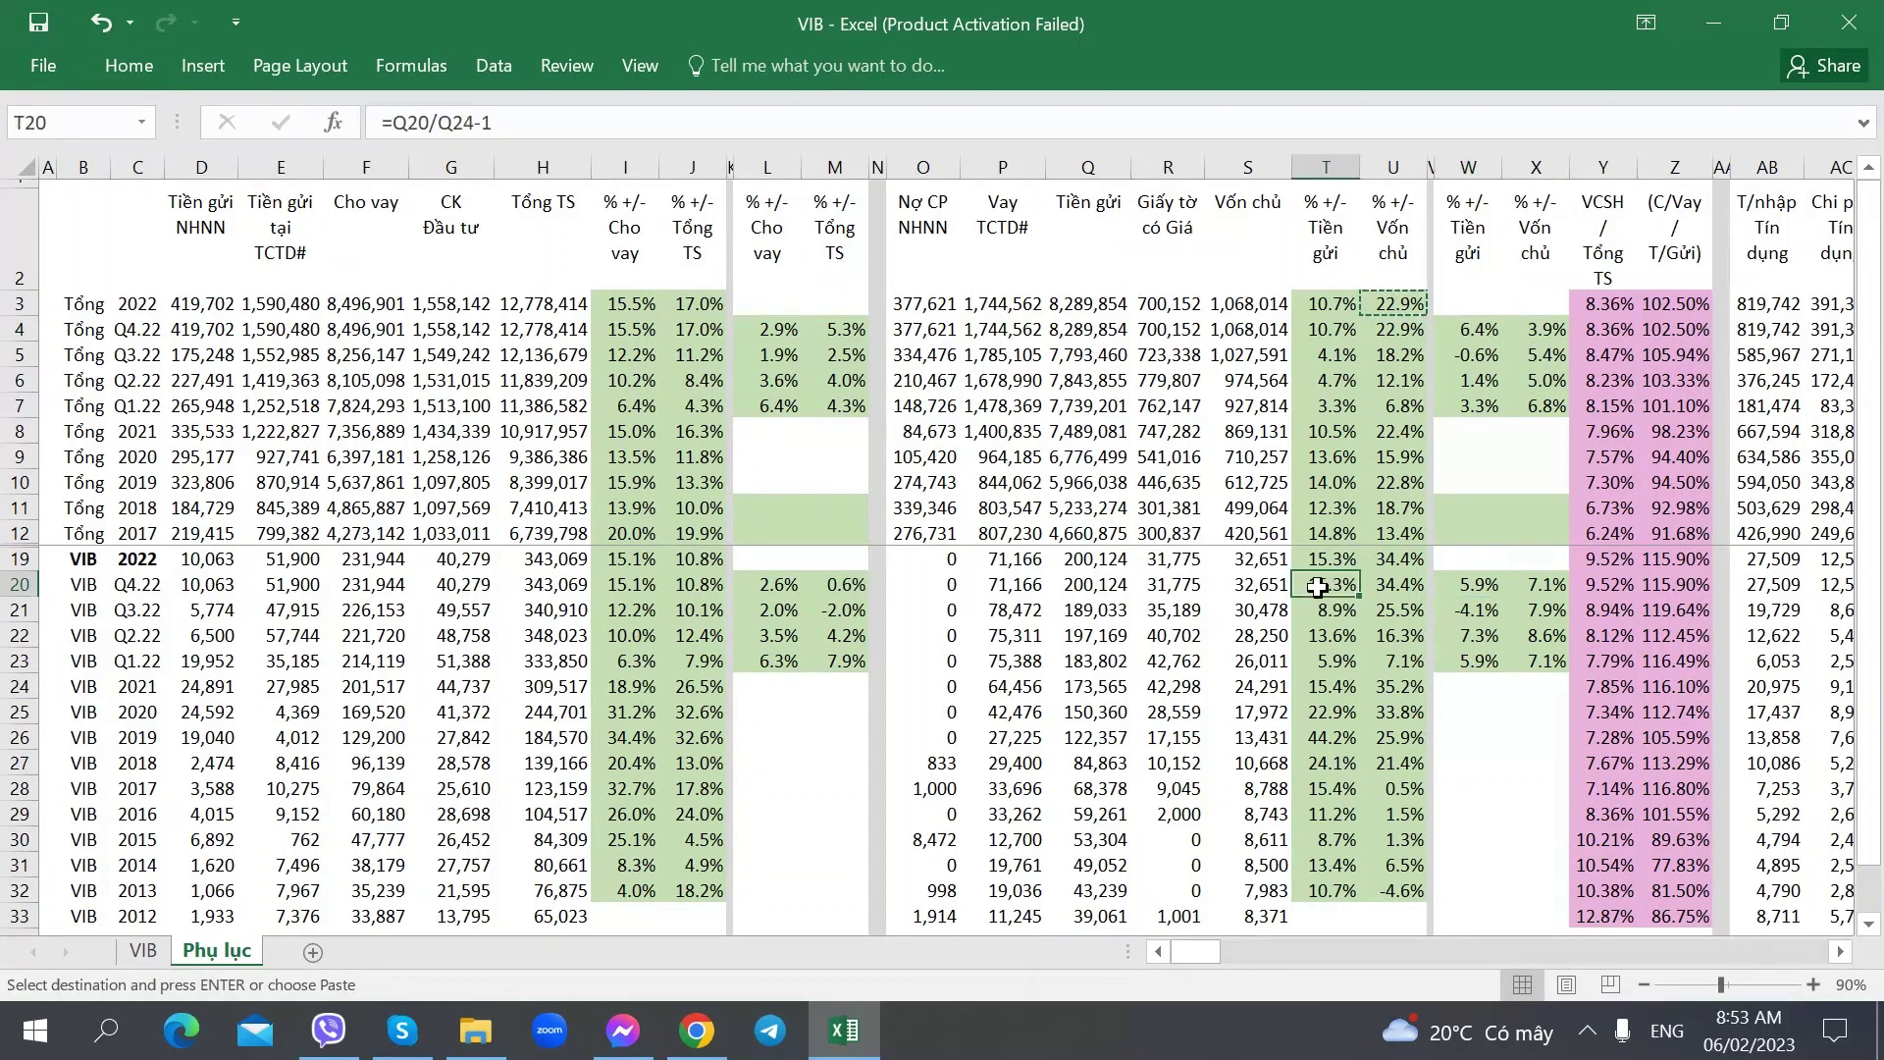
pyautogui.click(1330, 359)
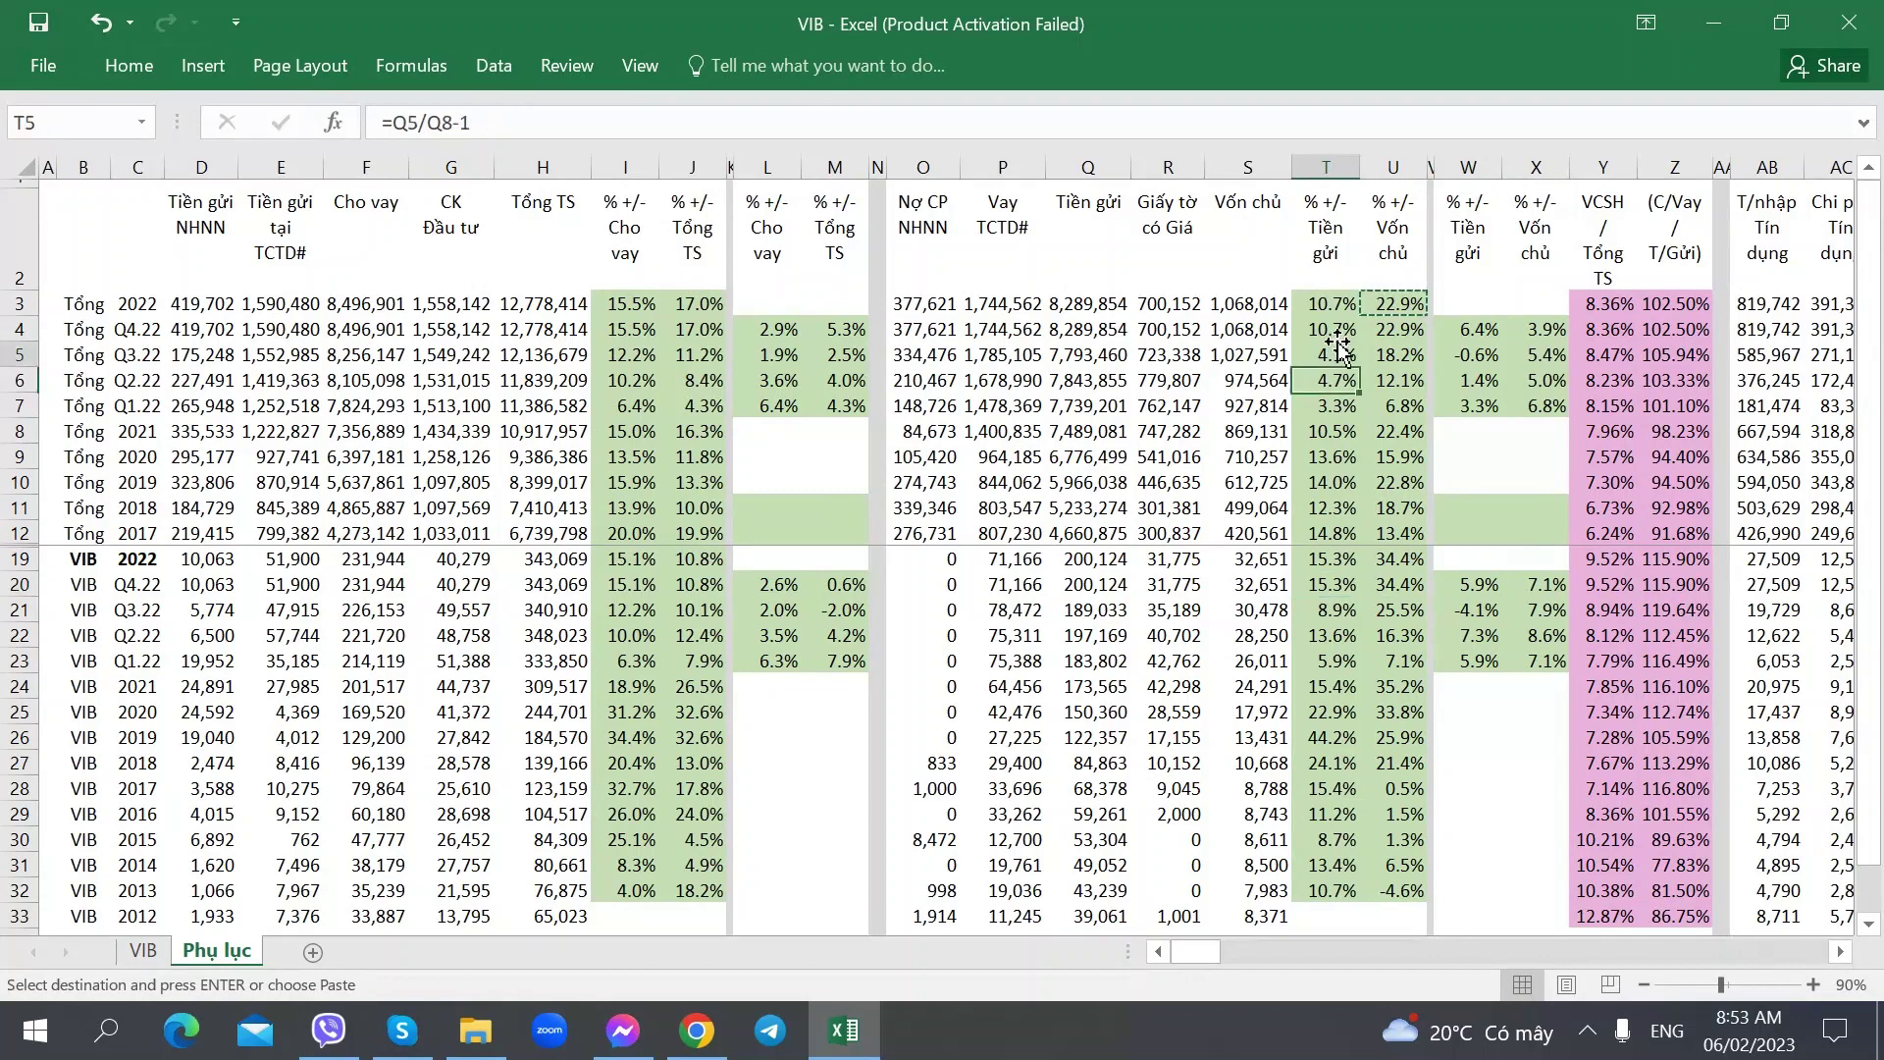
pyautogui.click(1324, 585)
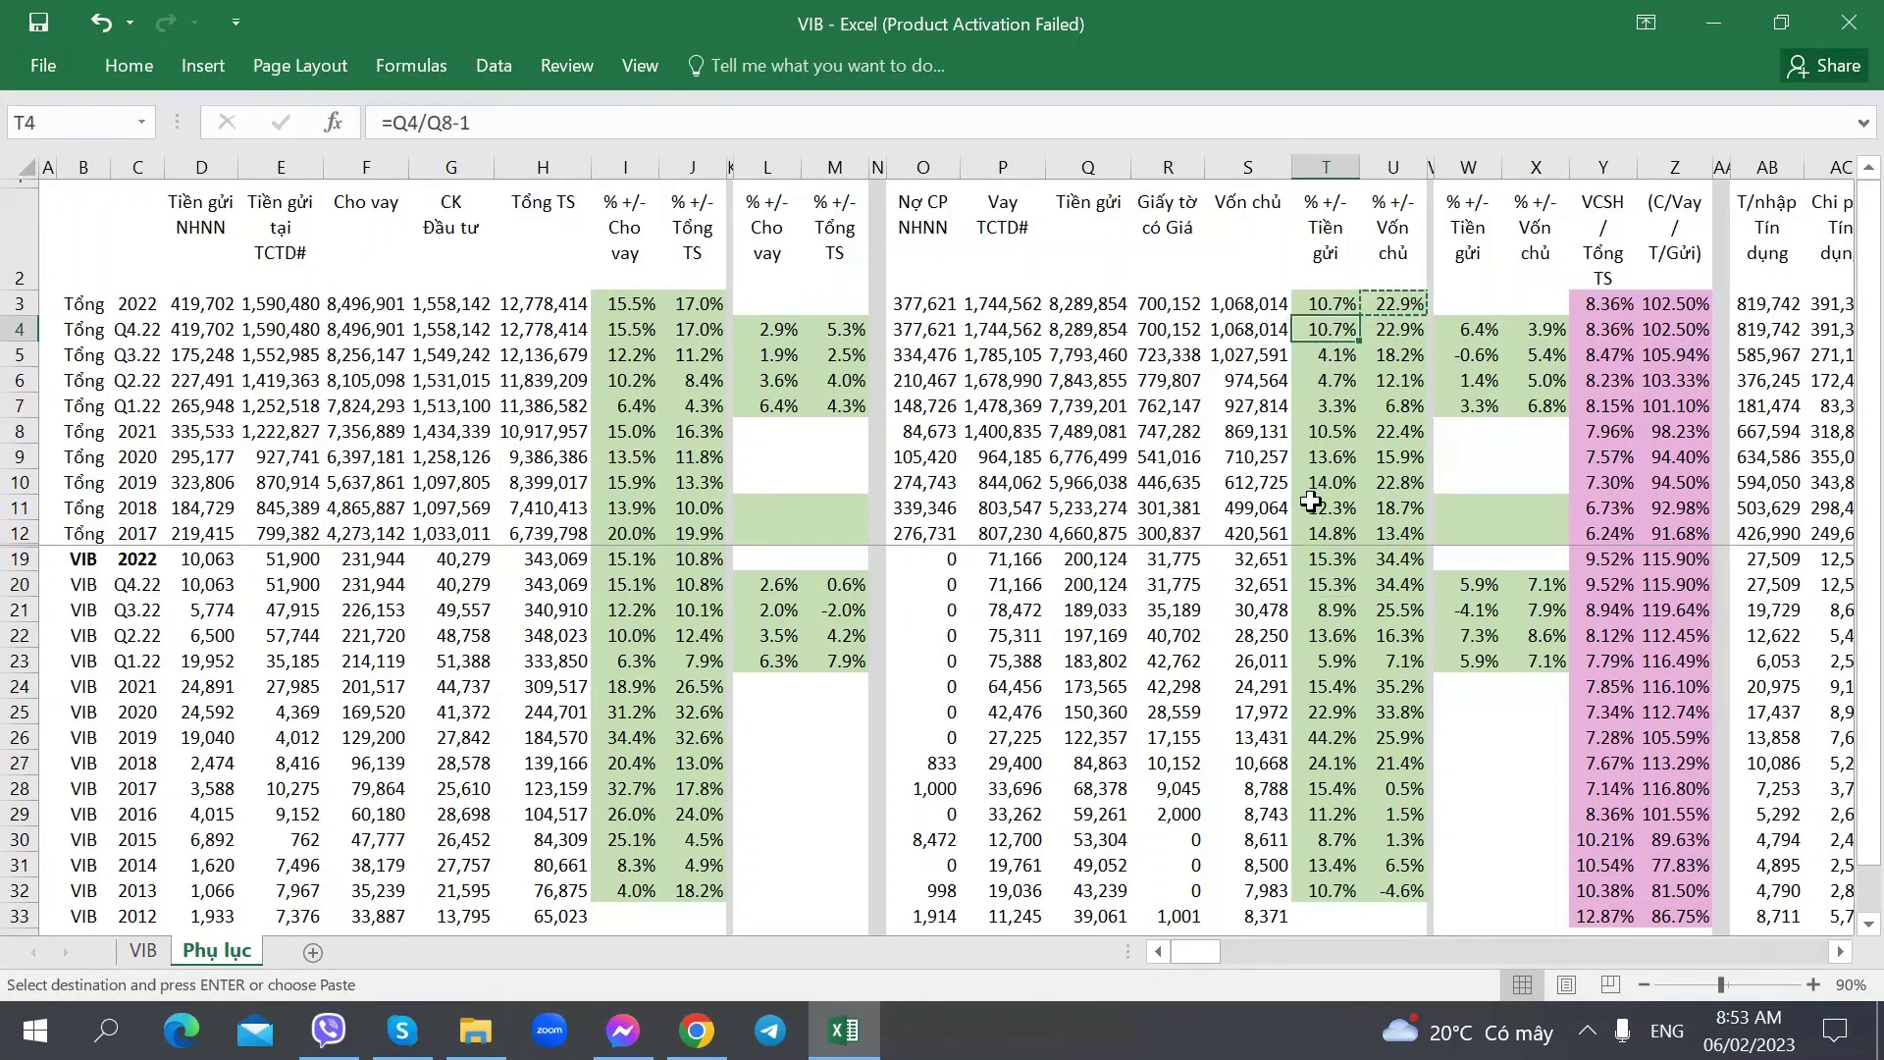
pyautogui.click(1478, 586)
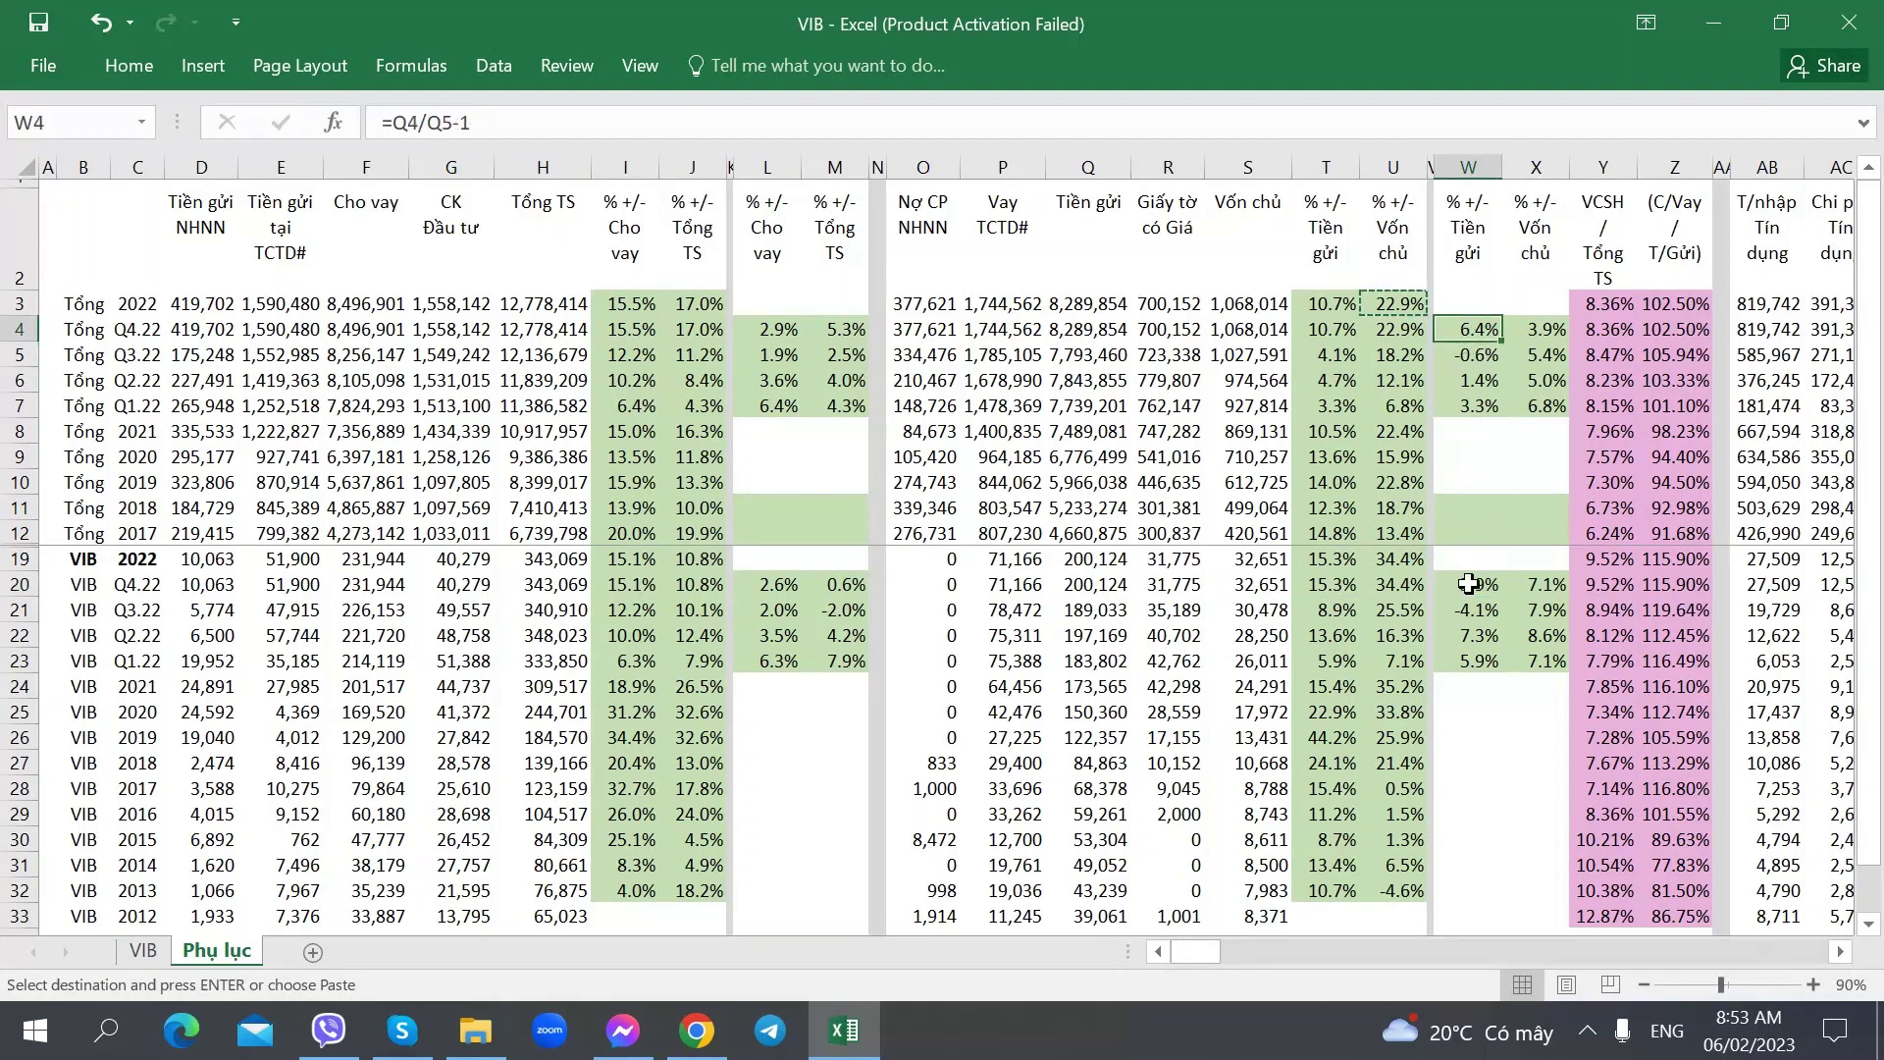
pyautogui.click(1313, 589)
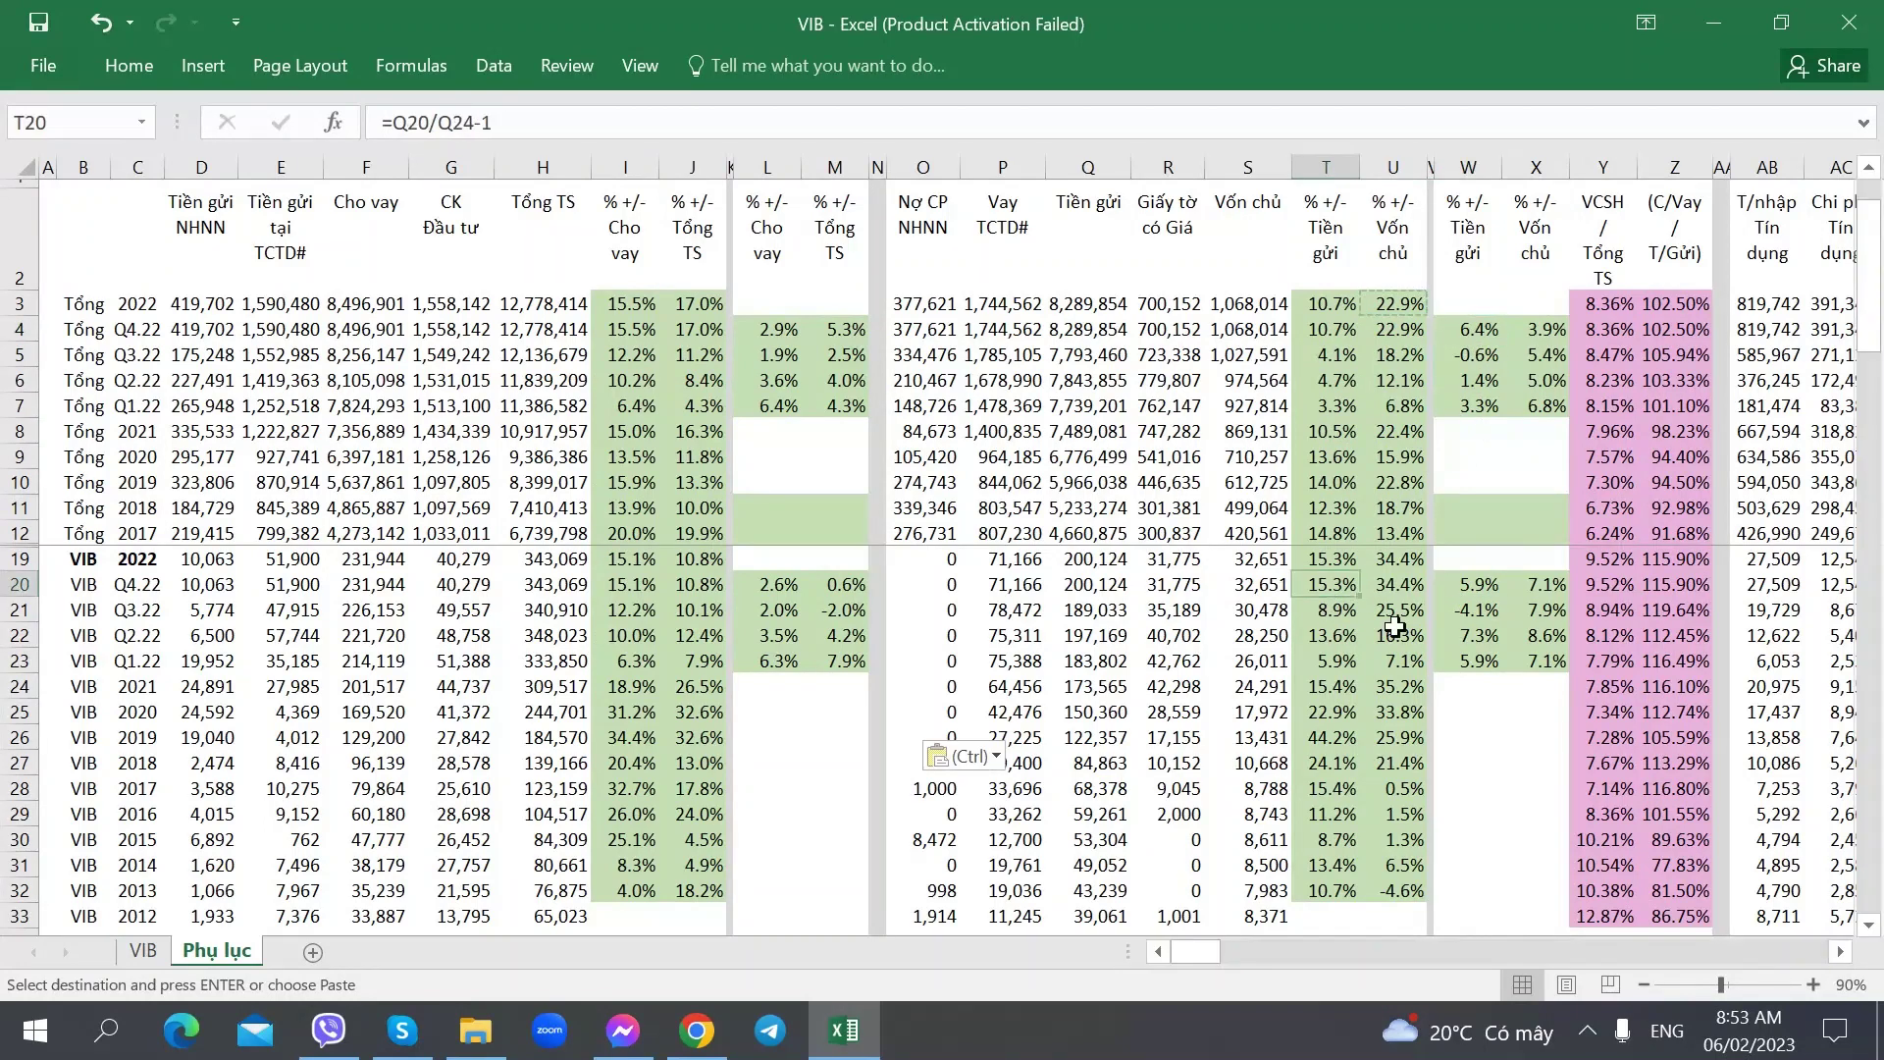
# - Reread the deposit growth and equity notes in rows 17 to 20 of the VIB sheet
pyautogui.hotkey('ctrl', 'pageup')
pyautogui.press('Right')
pyautogui.press('Left')
pyautogui.press('Left')
pyautogui.press('Left')
pyautogui.press('Left')
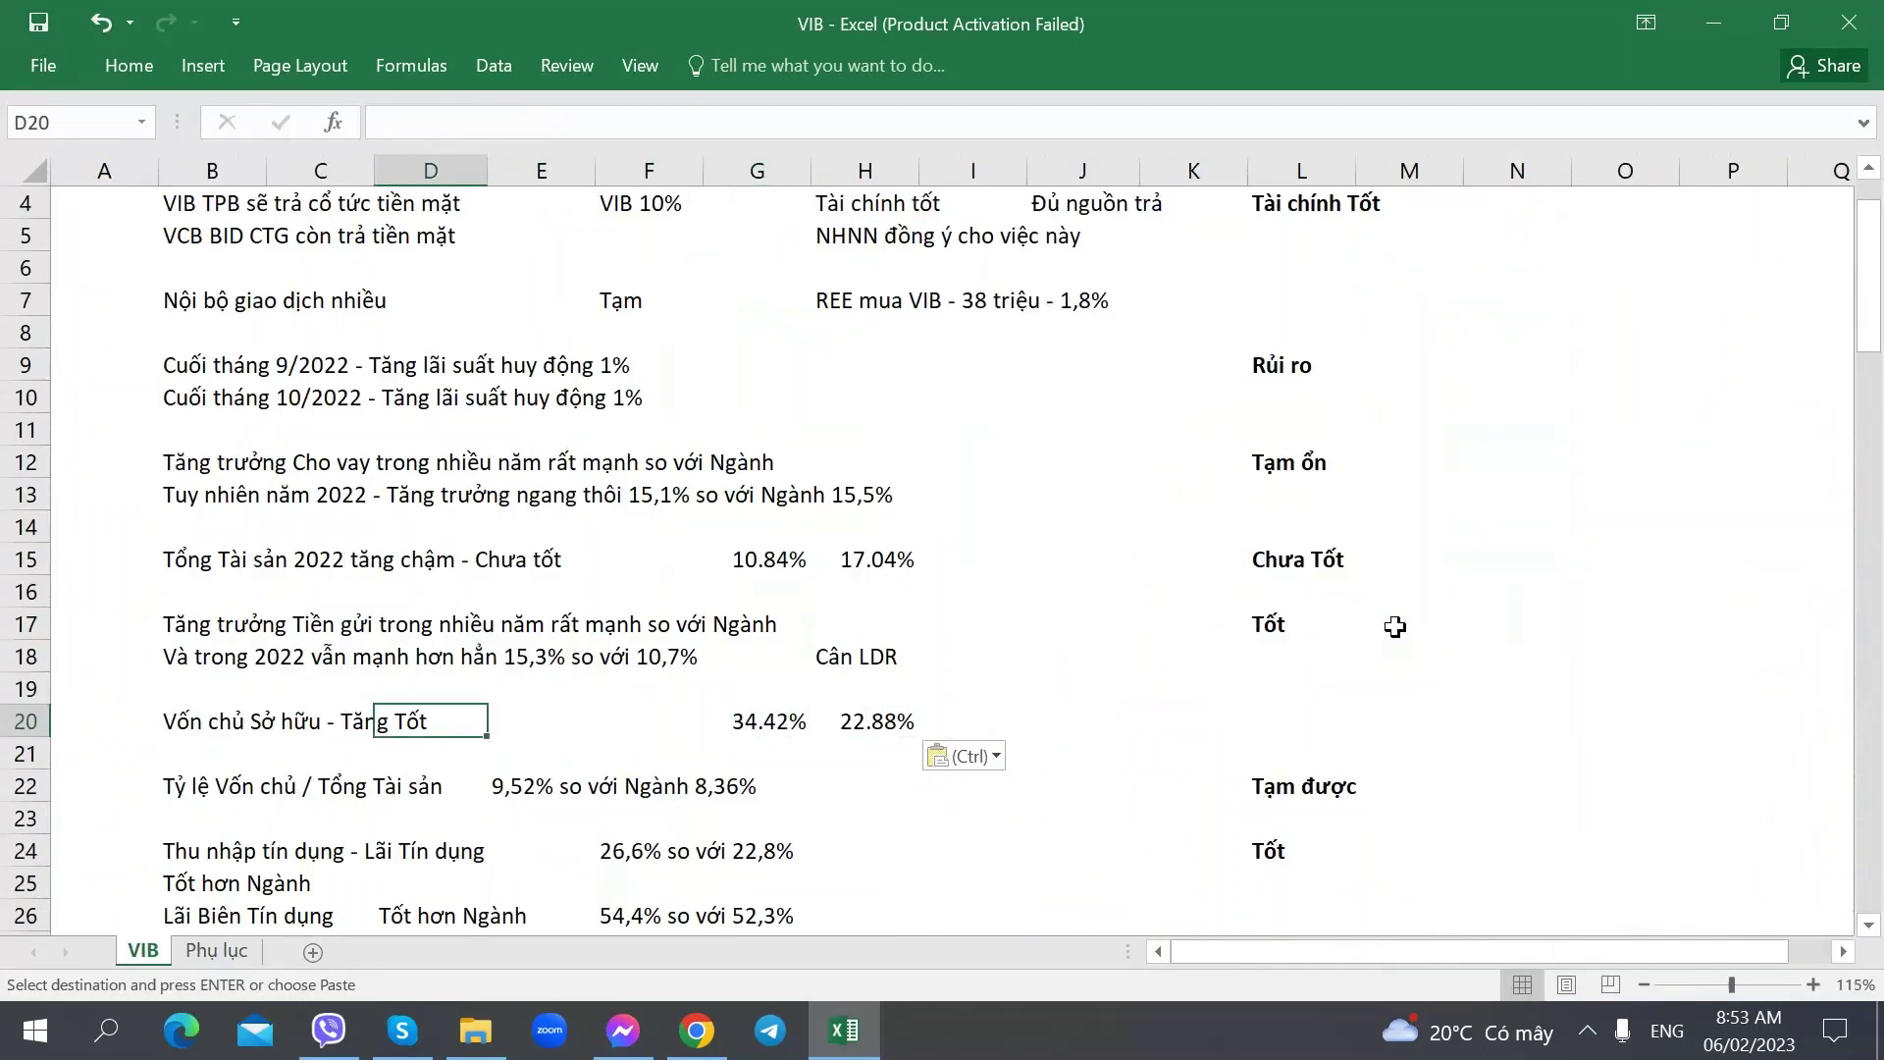
pyautogui.press('Up')
pyautogui.press('Up')
pyautogui.press('Right')
pyautogui.press('Left')
pyautogui.press('Up')
pyautogui.press('Up')
pyautogui.press('Left')
pyautogui.press('Down')
pyautogui.press('Left')
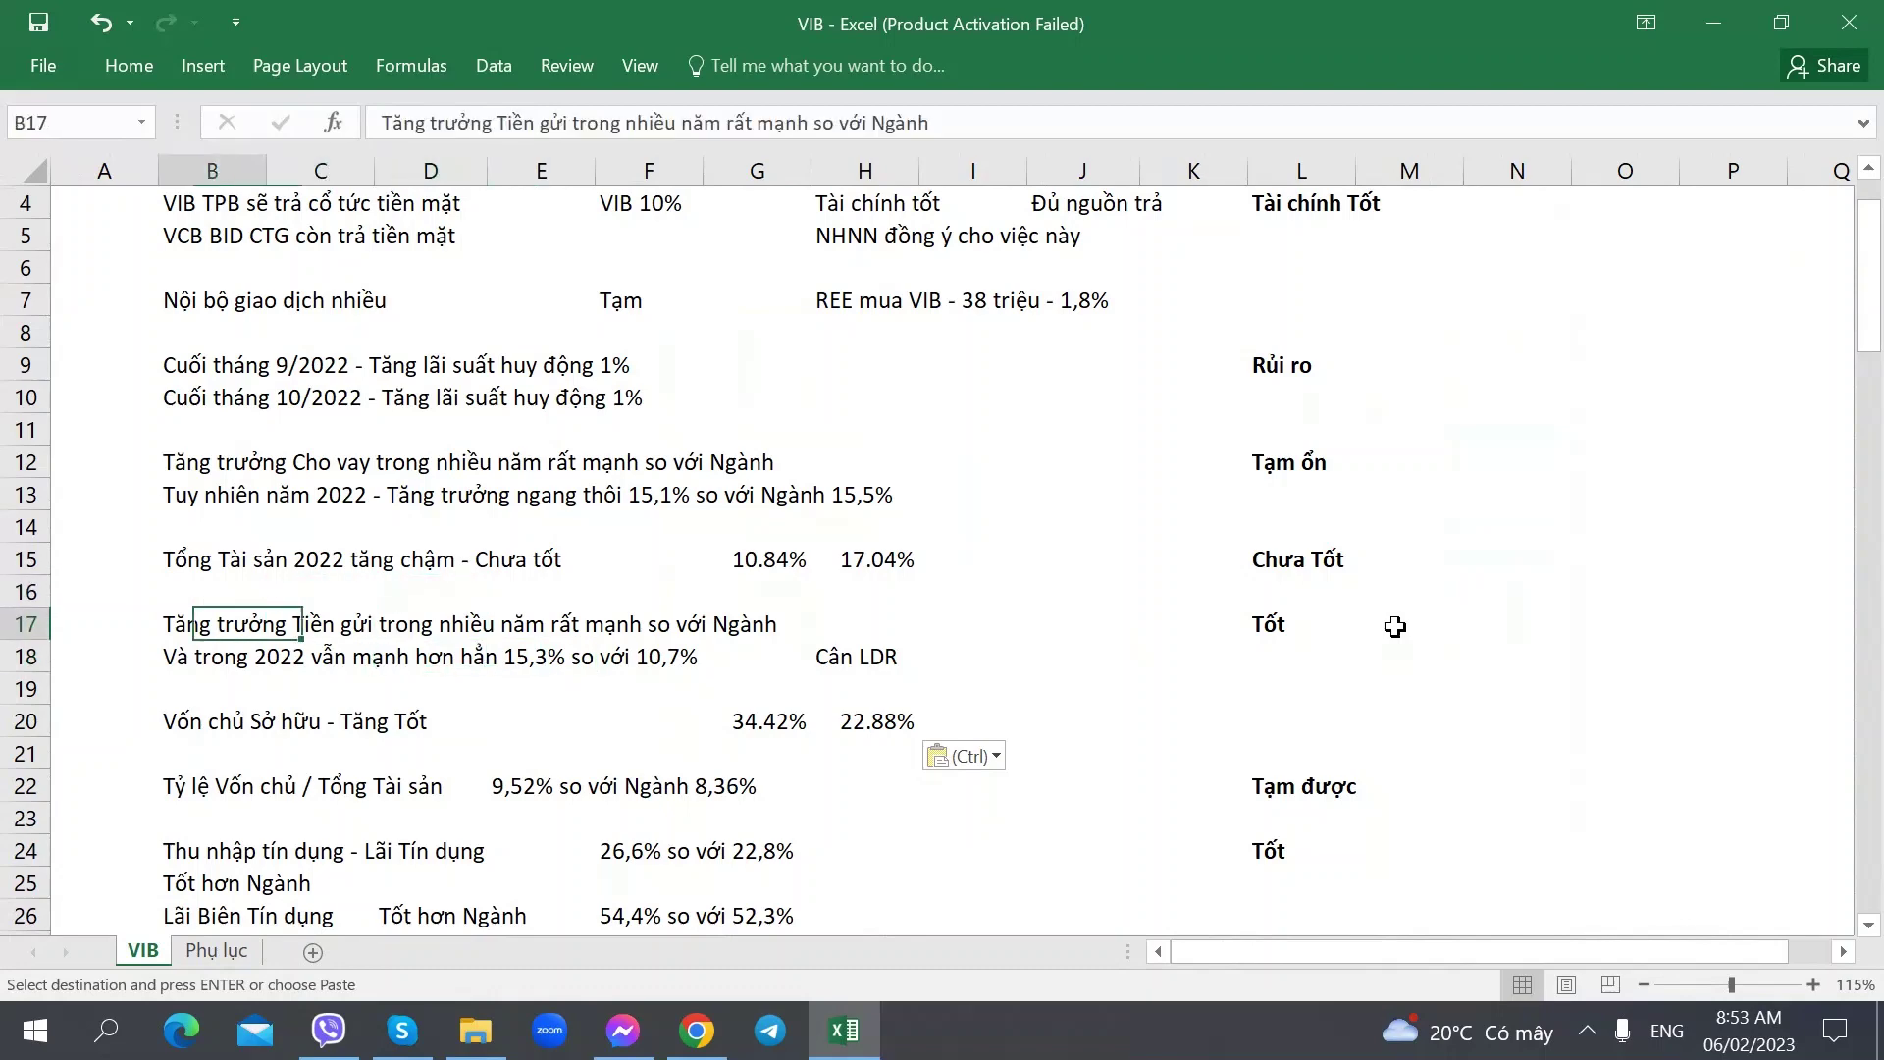
pyautogui.press('Right')
pyautogui.press('Right')
pyautogui.press('Right')
pyautogui.press('Right')
pyautogui.press('Right')
pyautogui.press('Left')
pyautogui.press('Left')
pyautogui.press('Left')
pyautogui.press('Left')
pyautogui.press('Left')
pyautogui.press('Left')
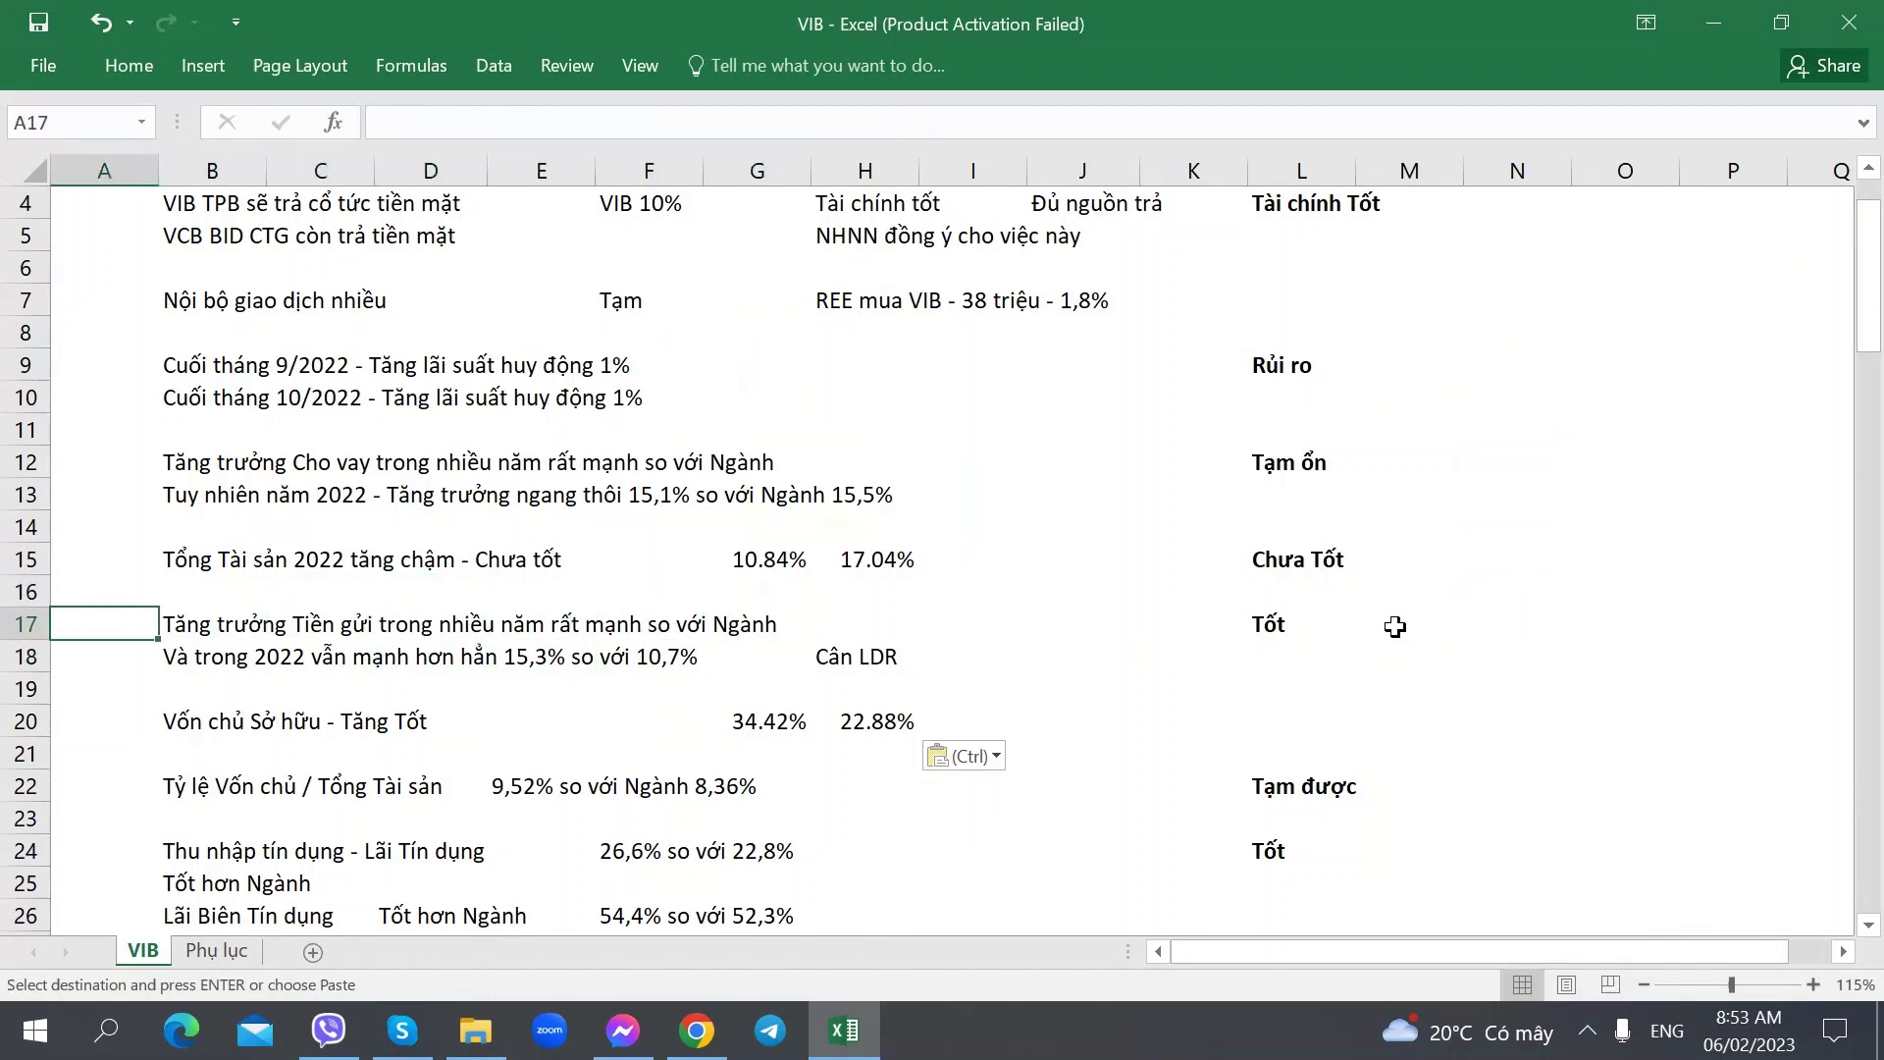
pyautogui.press('Right')
pyautogui.press('Right')
pyautogui.press('Left')
# - Examine VIB's deposit growth rates in column T of the Phụ lục sheet, from Q4.22 down through the earlier years
pyautogui.hotkey('ctrl', 'pagedown')
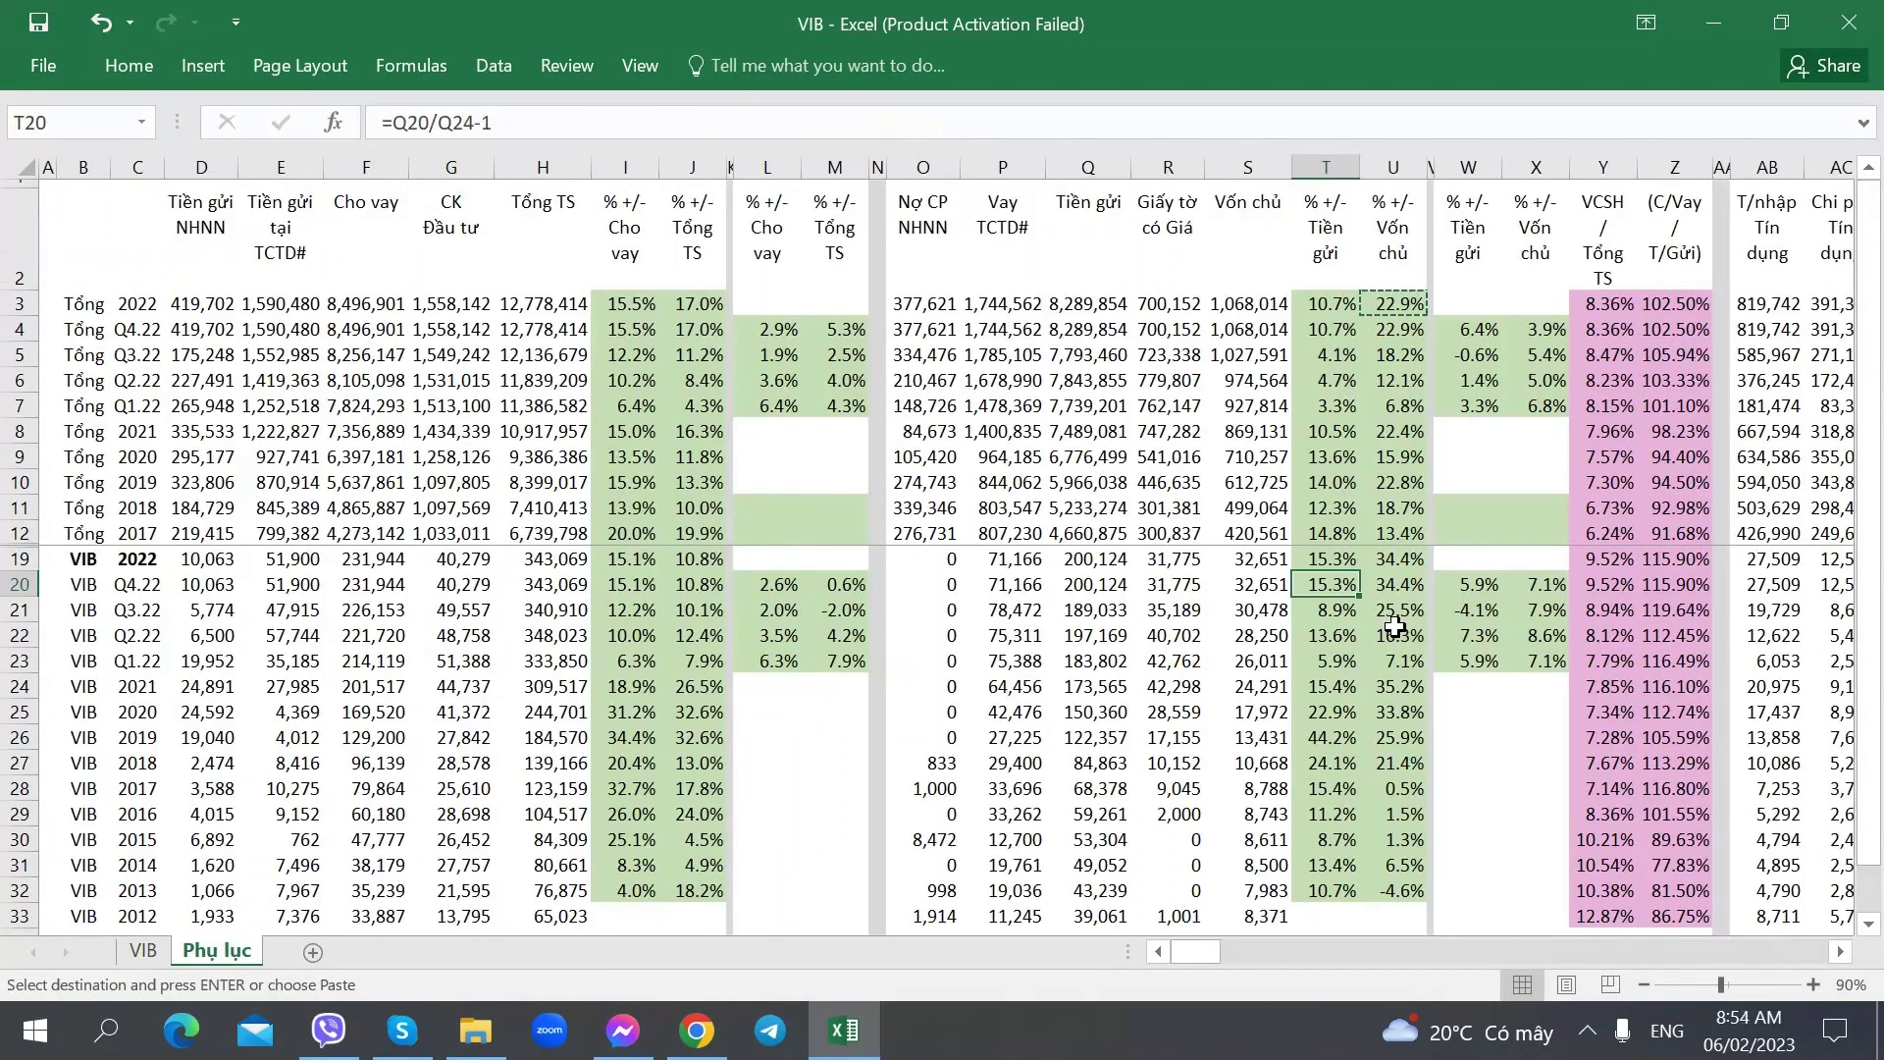
pyautogui.press('Down')
pyautogui.press('Down')
pyautogui.press('Down')
pyautogui.press('Down')
pyautogui.press('Down')
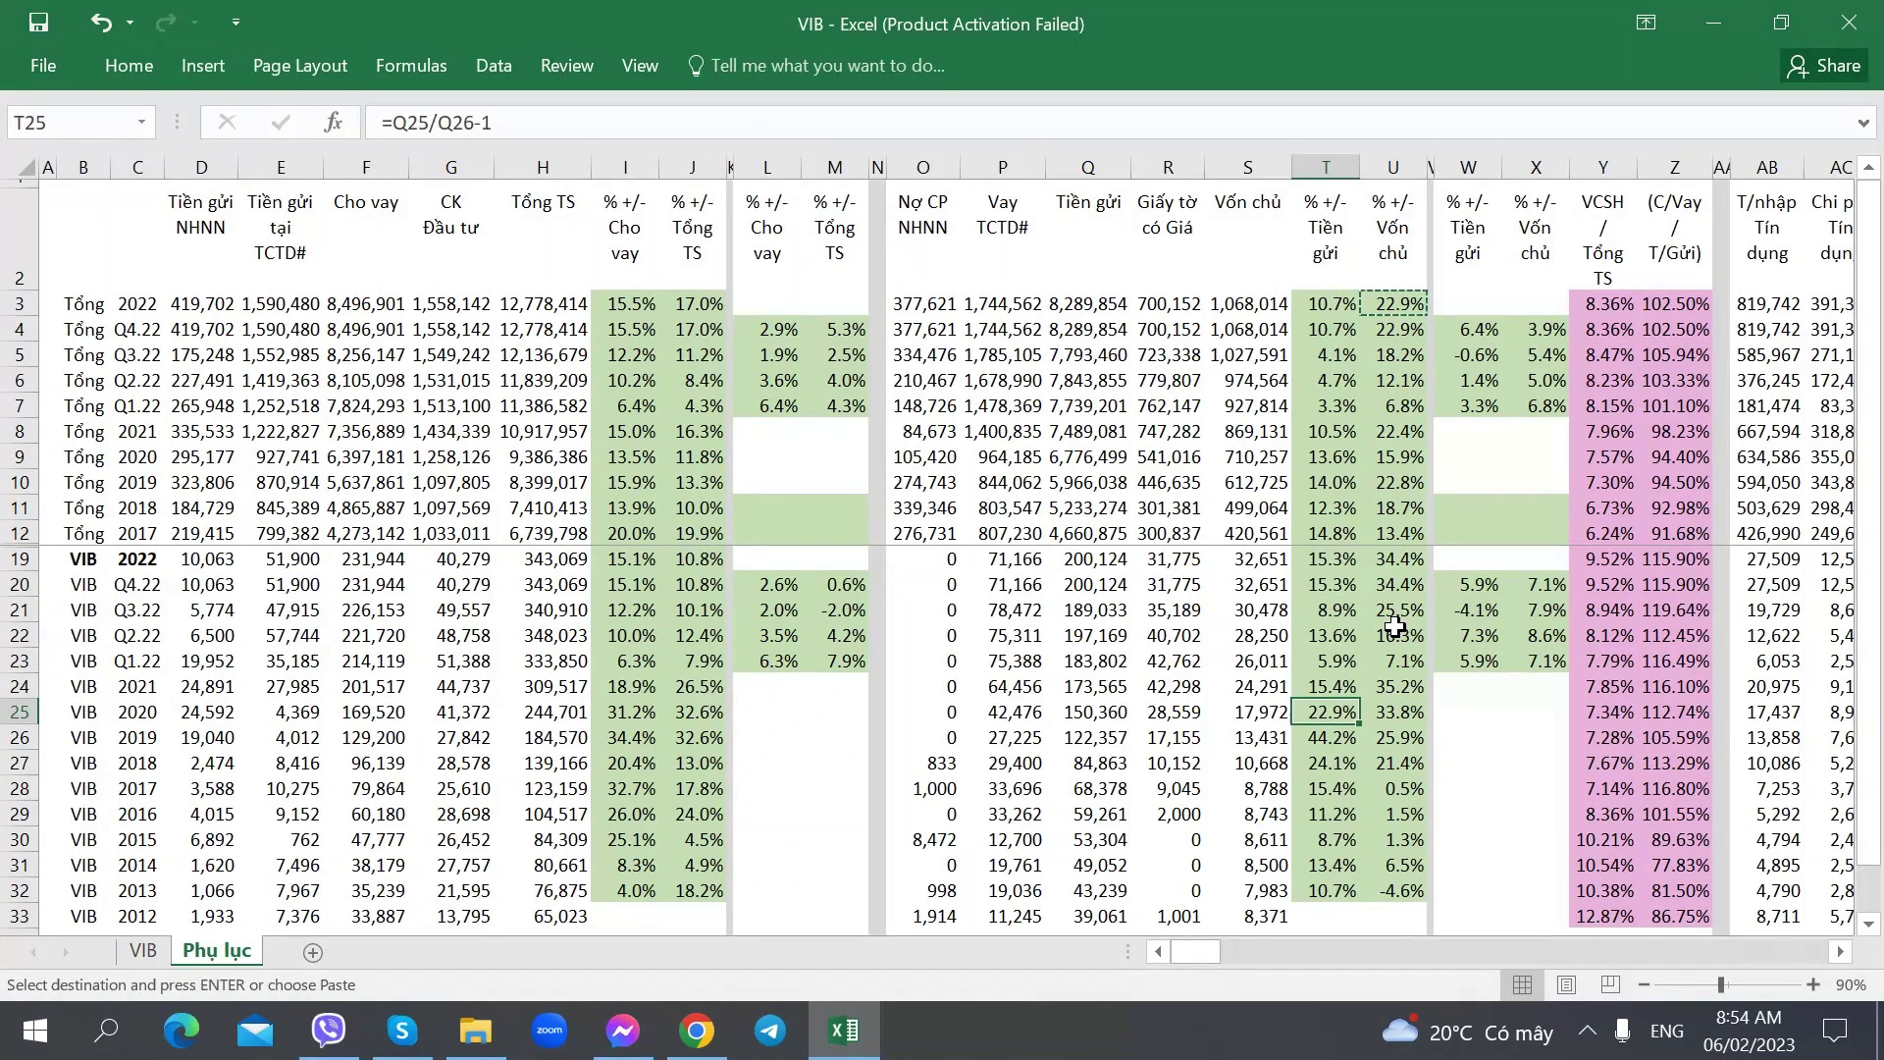
# - Examine VIB's loan-to-deposit ratios in column Z of the Phụ lục sheet across several years and the 2022 quarters
pyautogui.press('Up')
pyautogui.press('Down')
pyautogui.click(1675, 812)
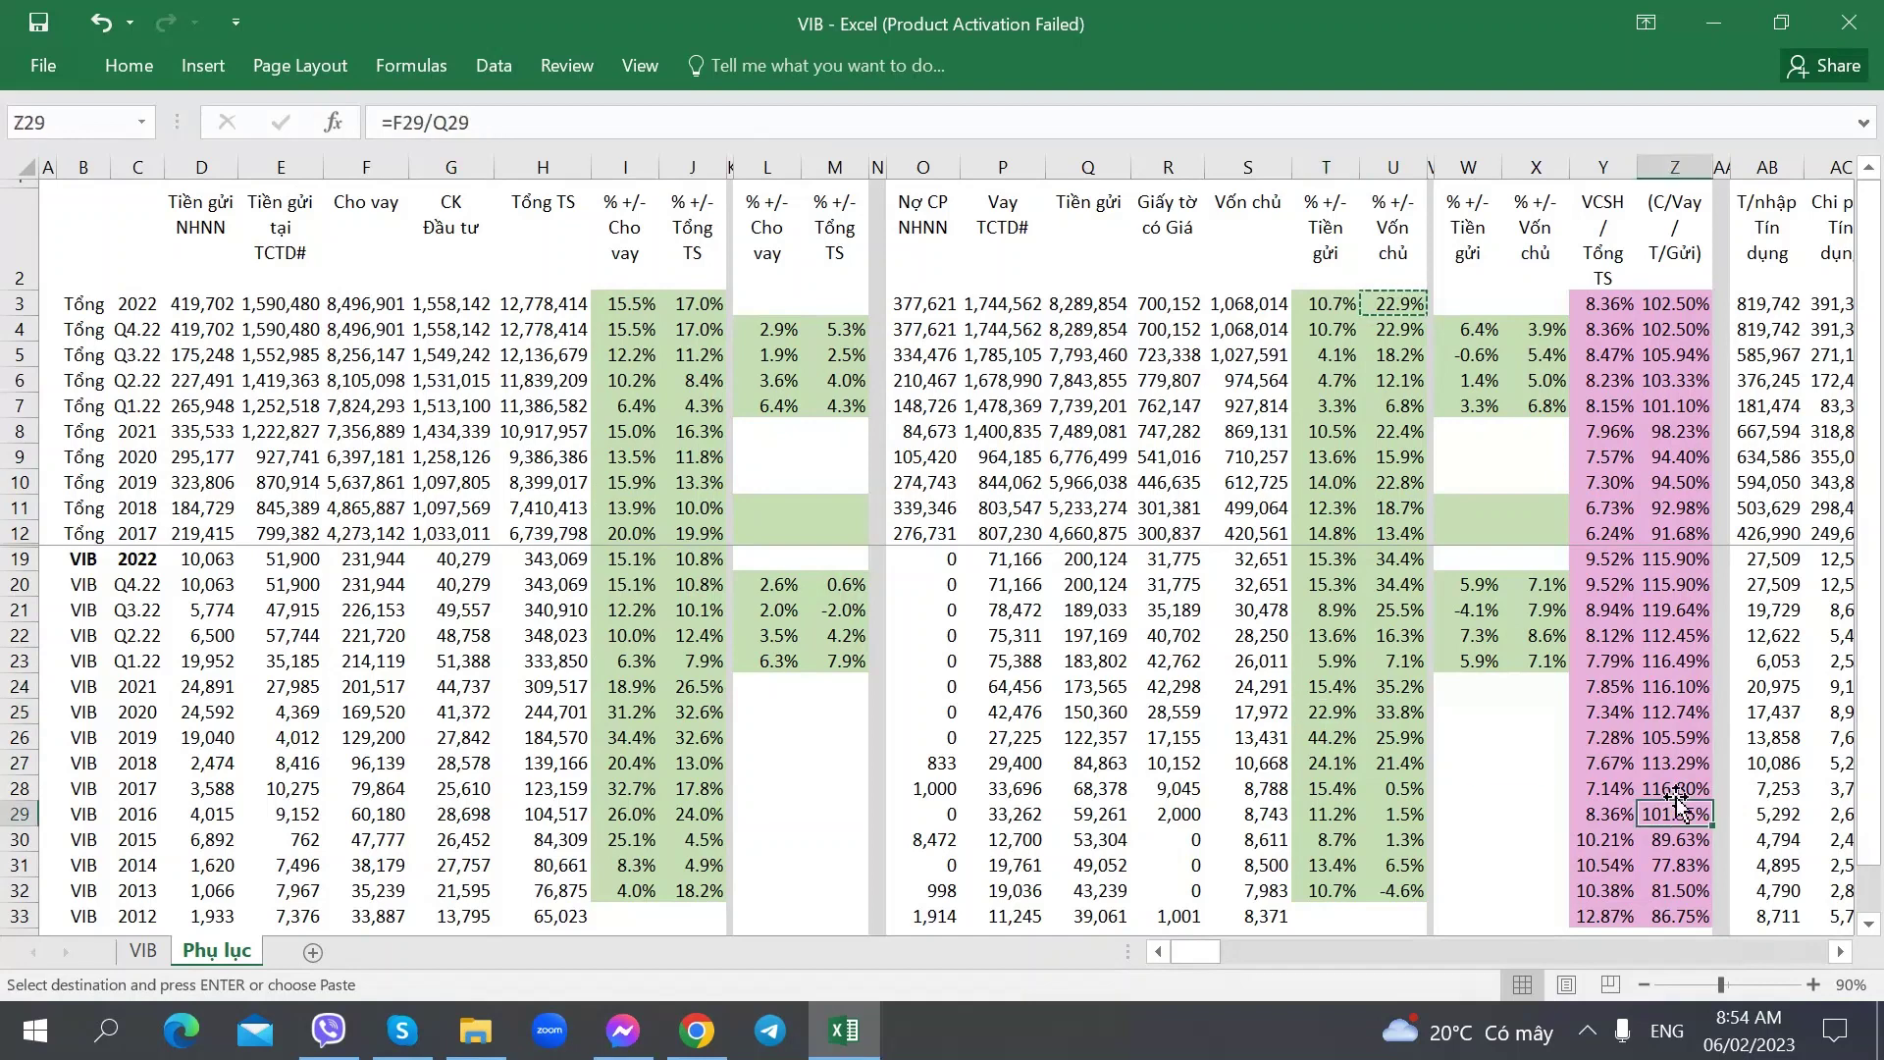
pyautogui.click(1674, 762)
pyautogui.click(1675, 686)
pyautogui.click(1674, 635)
pyautogui.click(1675, 610)
pyautogui.click(1682, 699)
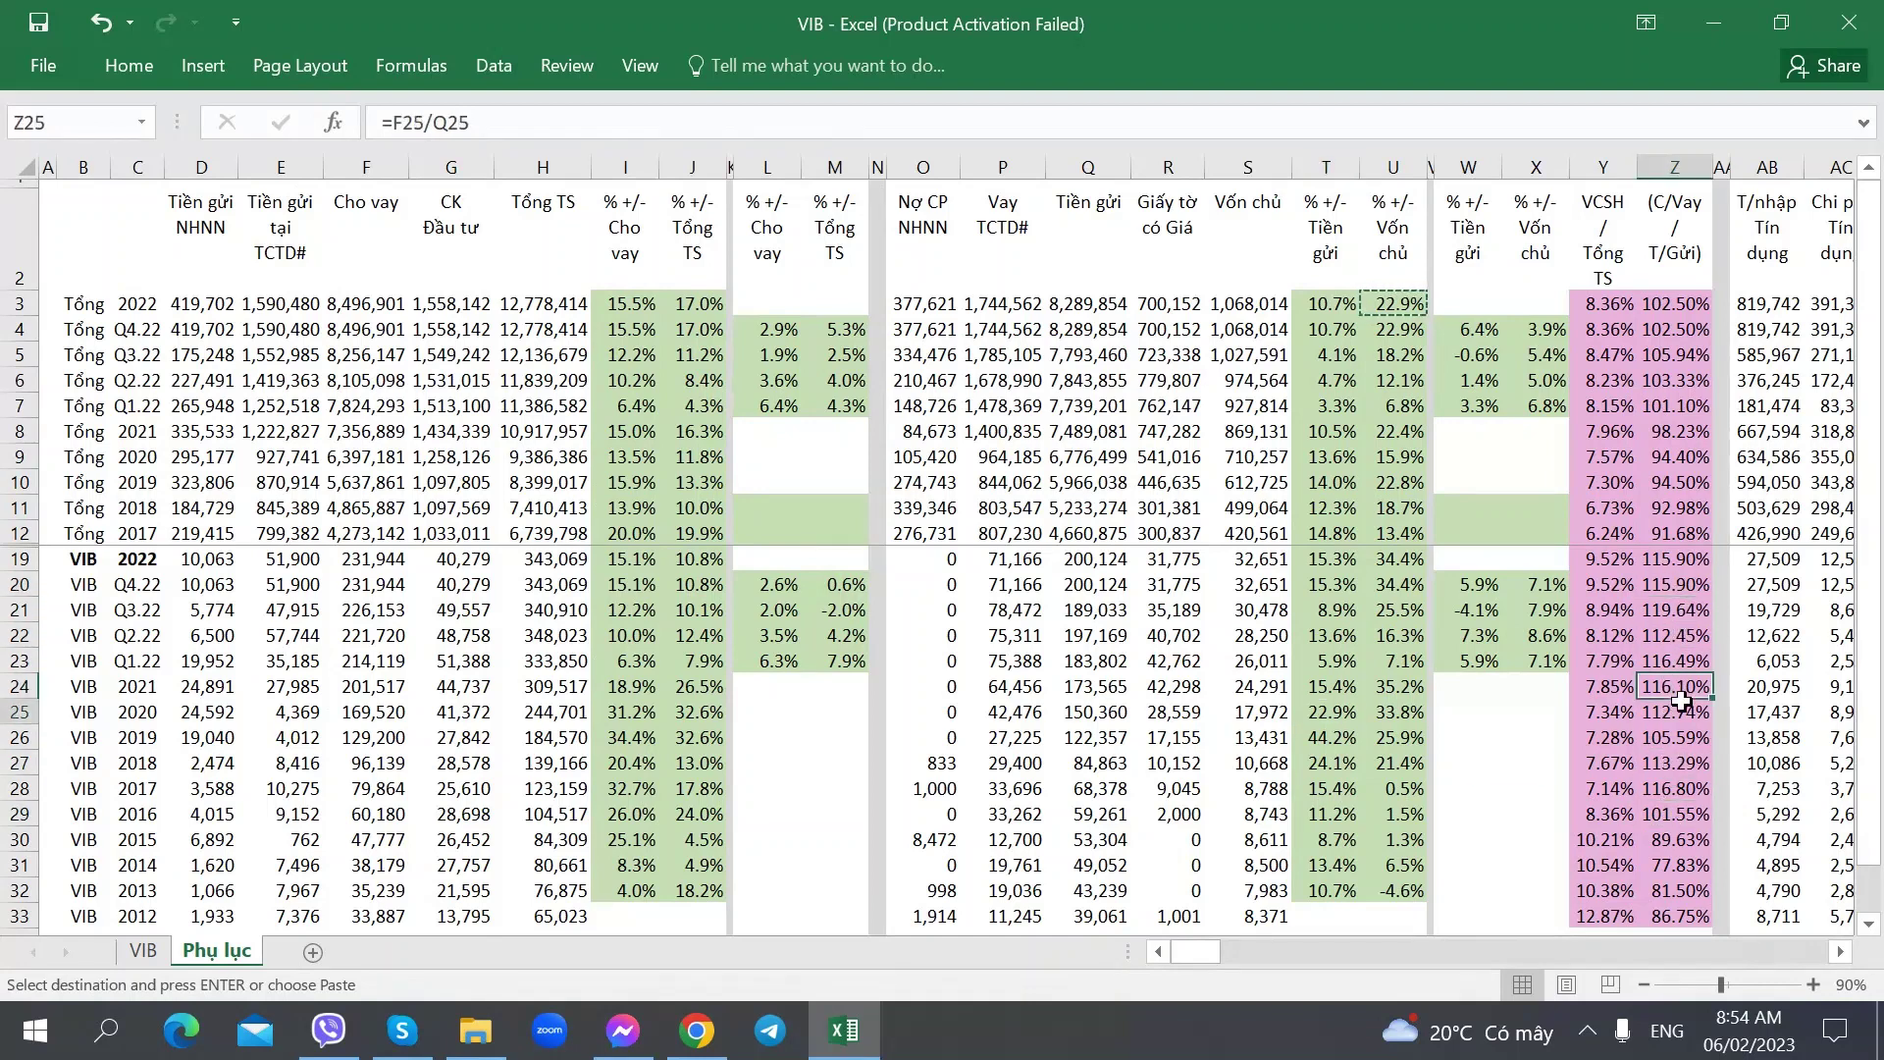
pyautogui.click(1675, 634)
pyautogui.click(1307, 640)
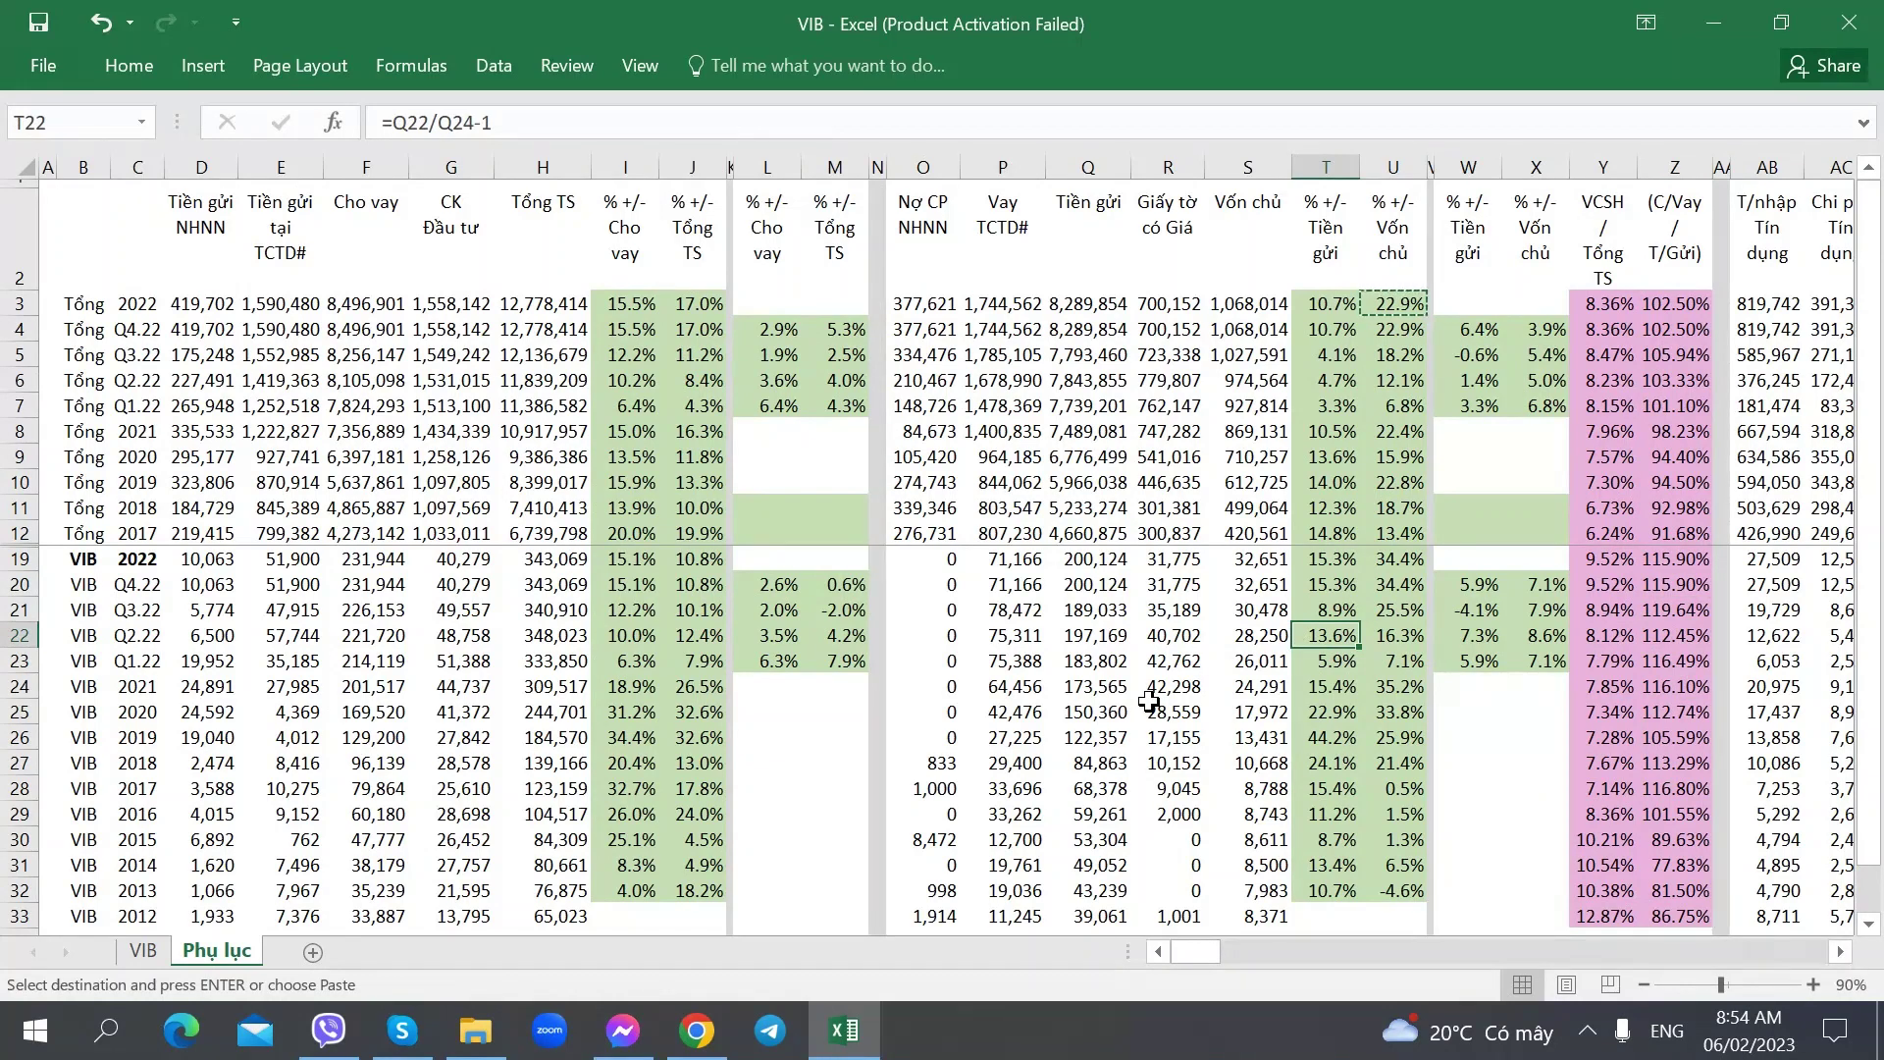
# - Compare VIB's 2022 loan and deposit growth and balances in the Phụ lục sheet, and reread the deposit note in the VIB sheet
pyautogui.hotkey('ctrl', 'pageup')
pyautogui.hotkey('ctrl', 'pagedown')
pyautogui.click(629, 560)
pyautogui.click(1315, 559)
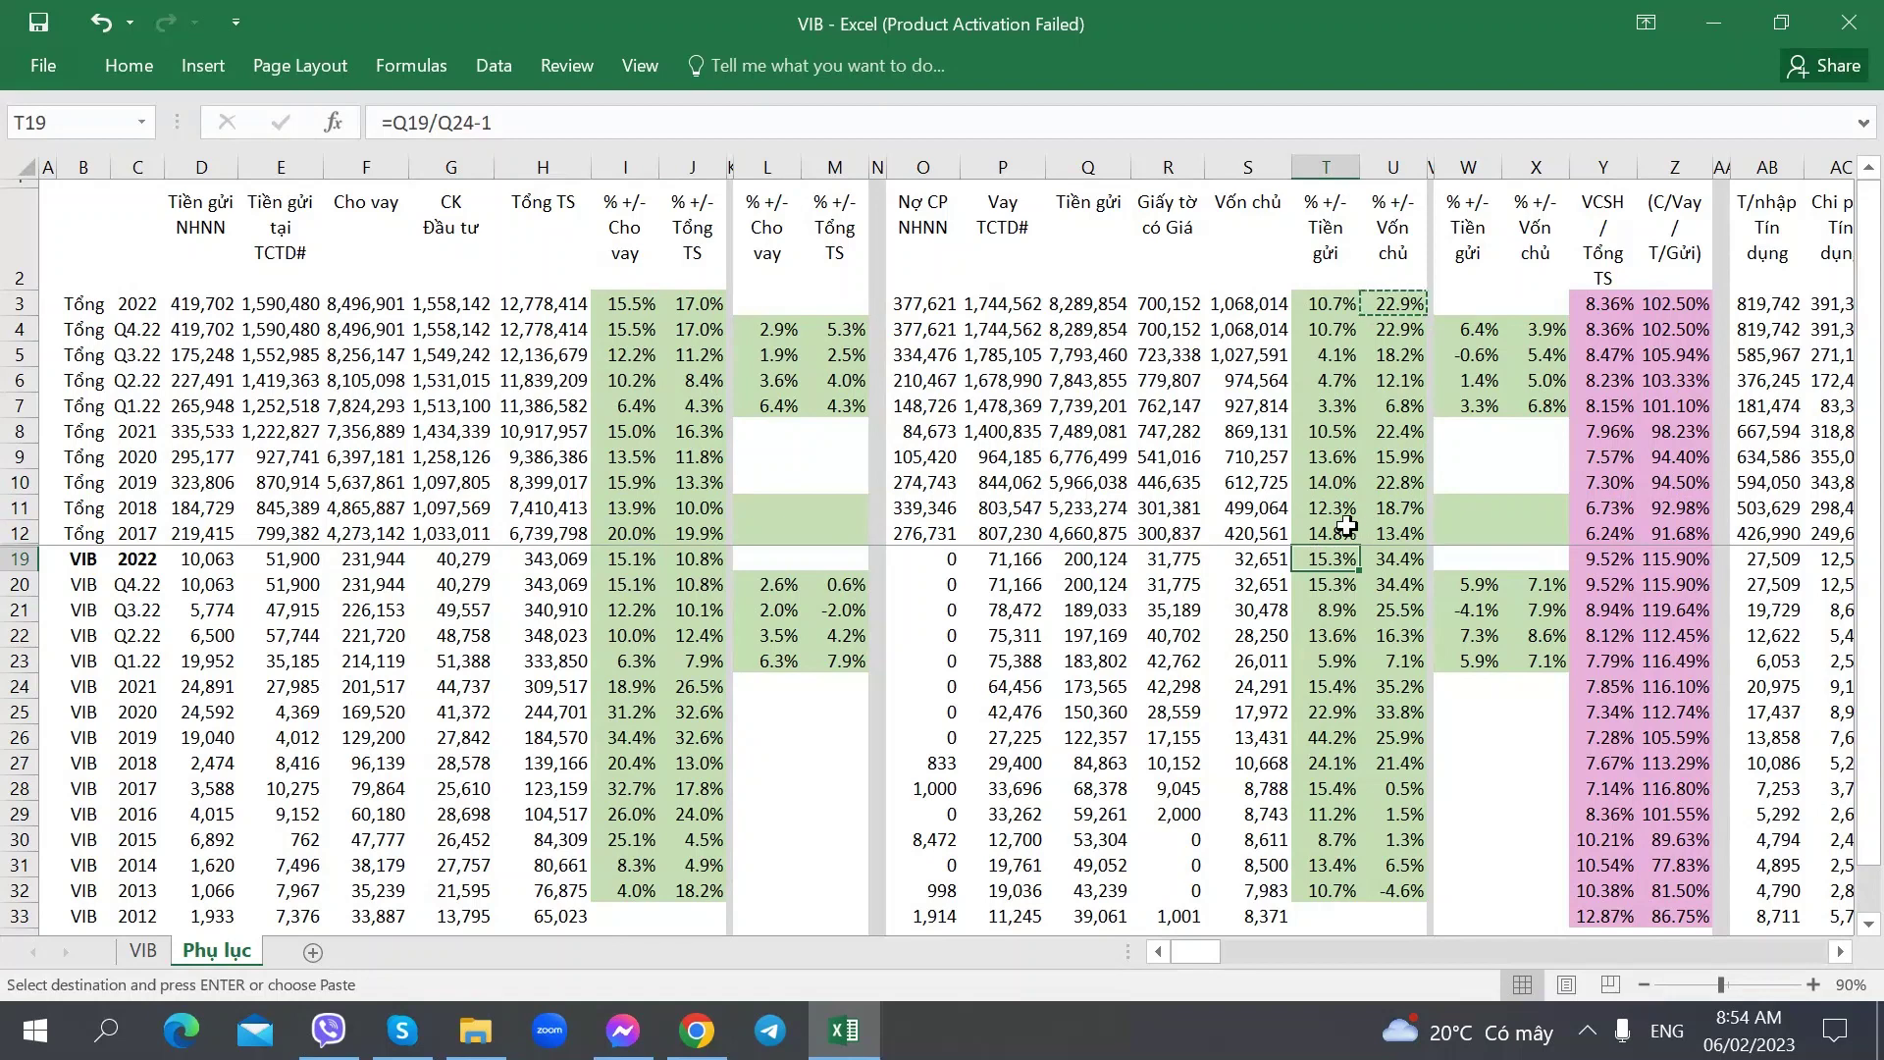
pyautogui.click(1126, 562)
pyautogui.click(334, 567)
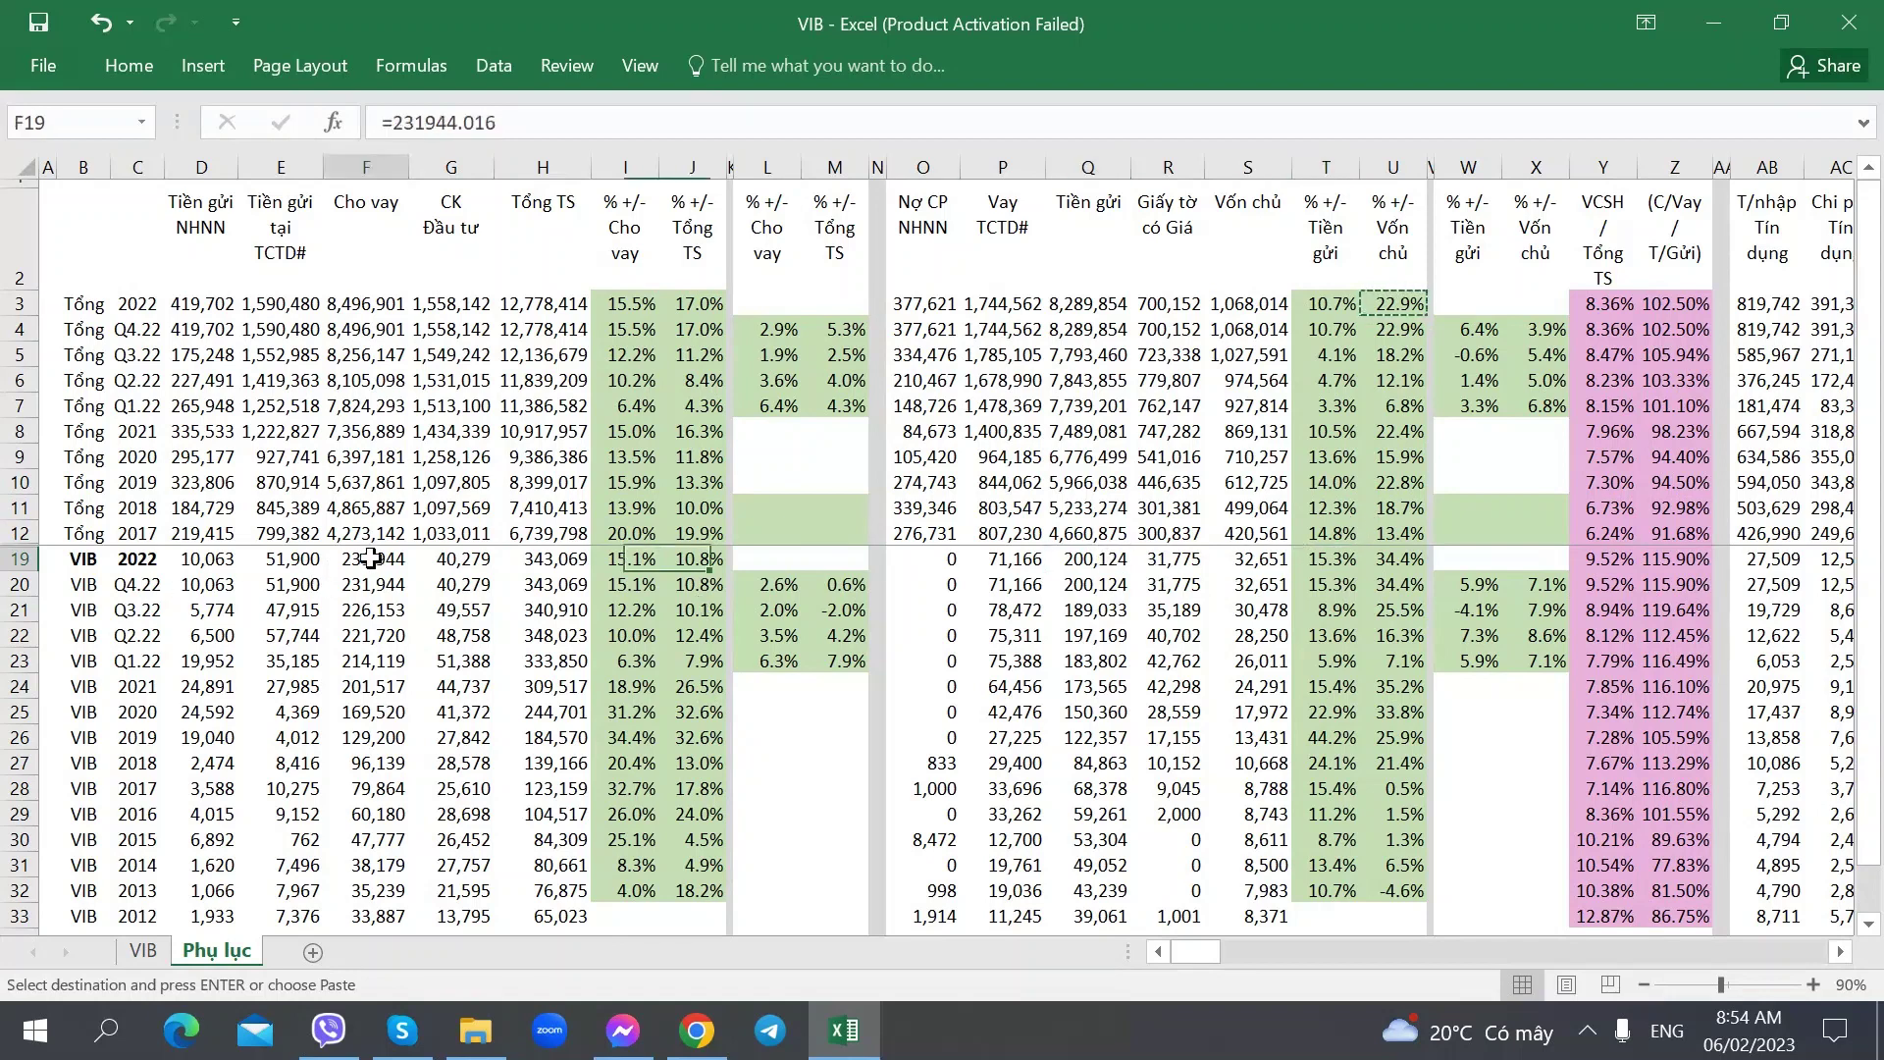
pyautogui.click(1080, 556)
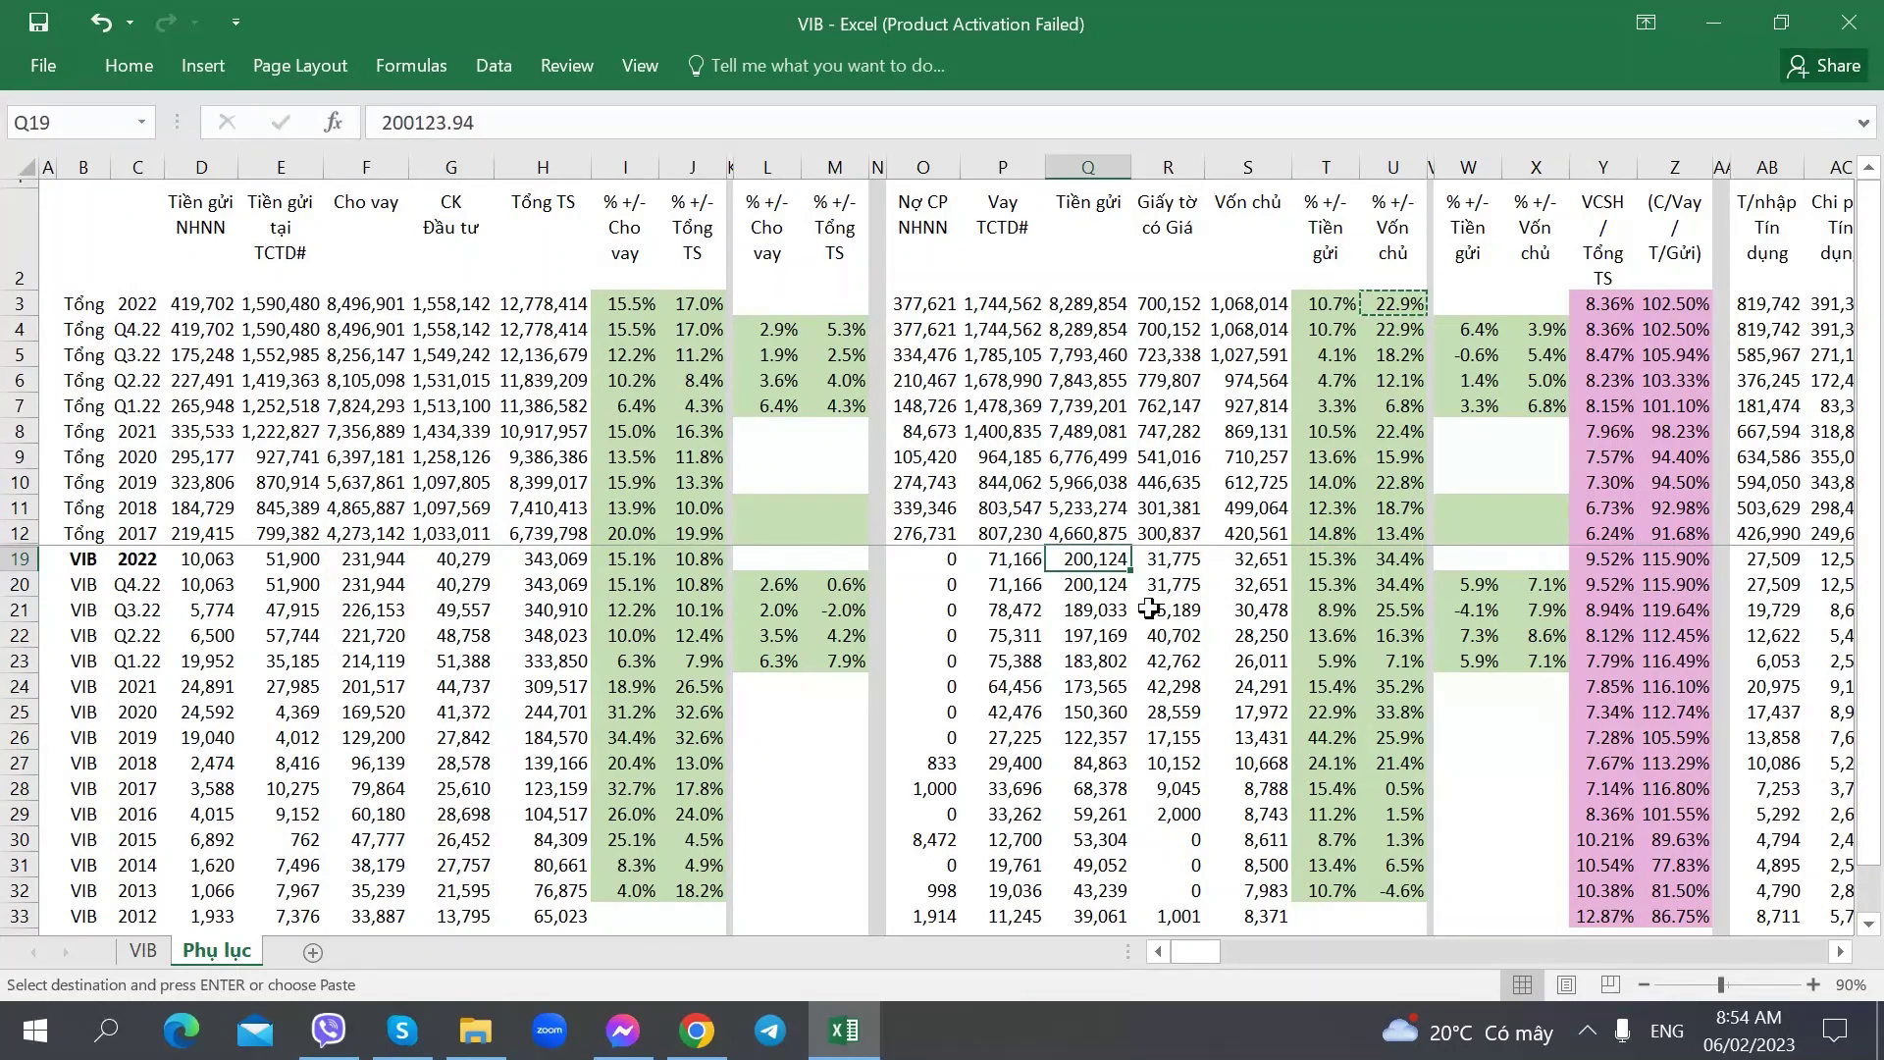
pyautogui.hotkey('ctrl', 'pageup')
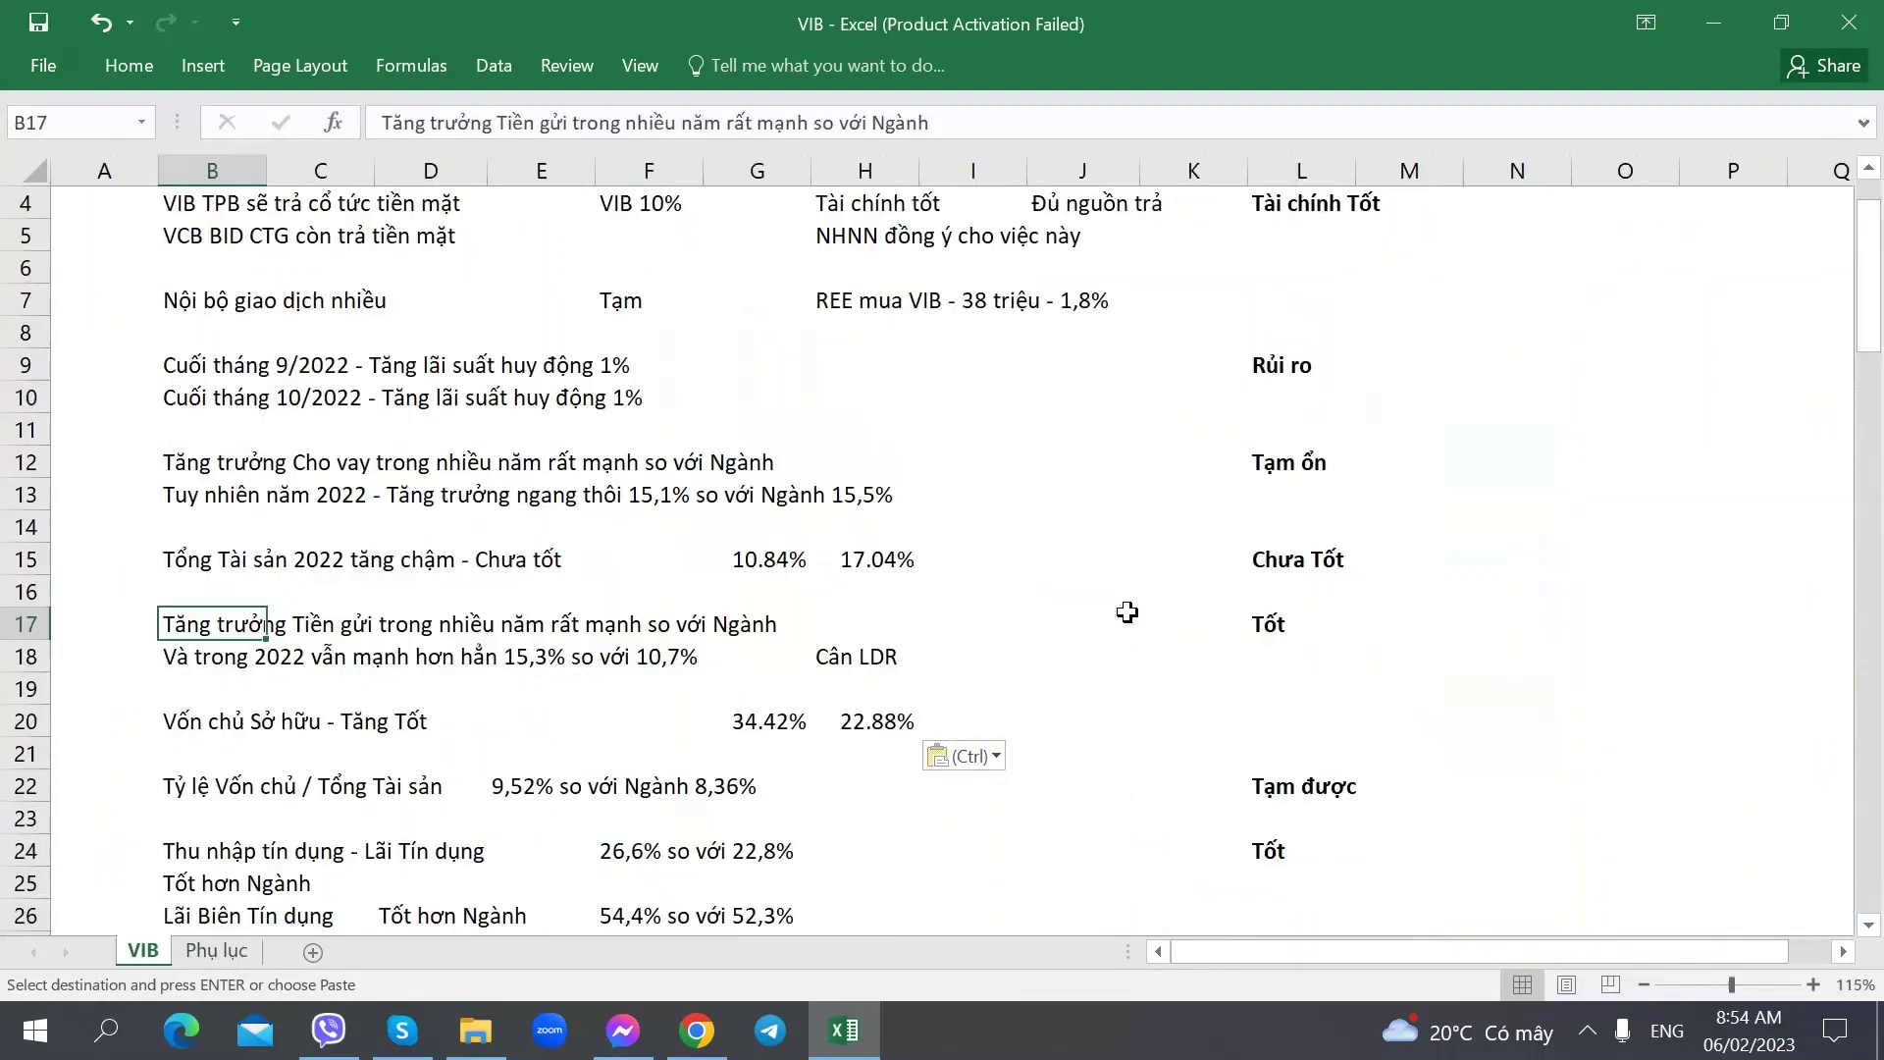
pyautogui.press('Down')
pyautogui.press('Right')
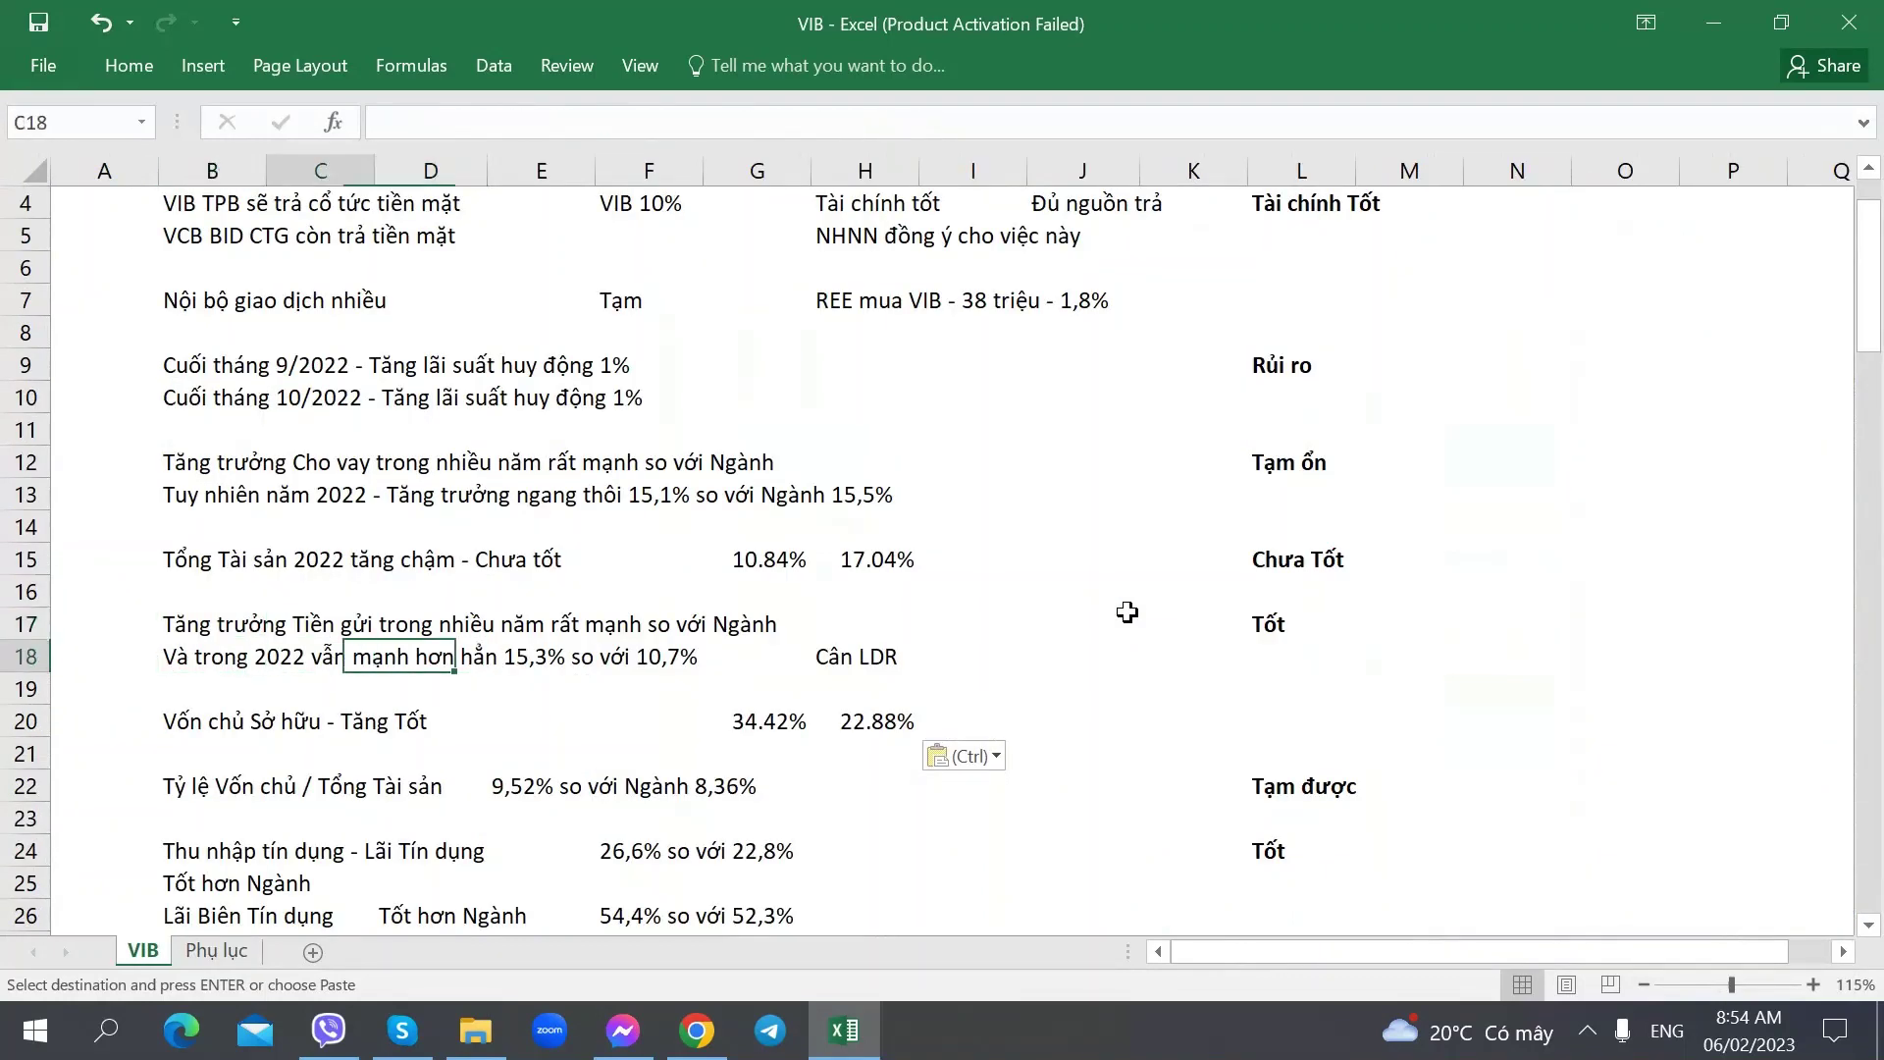
pyautogui.press('Left')
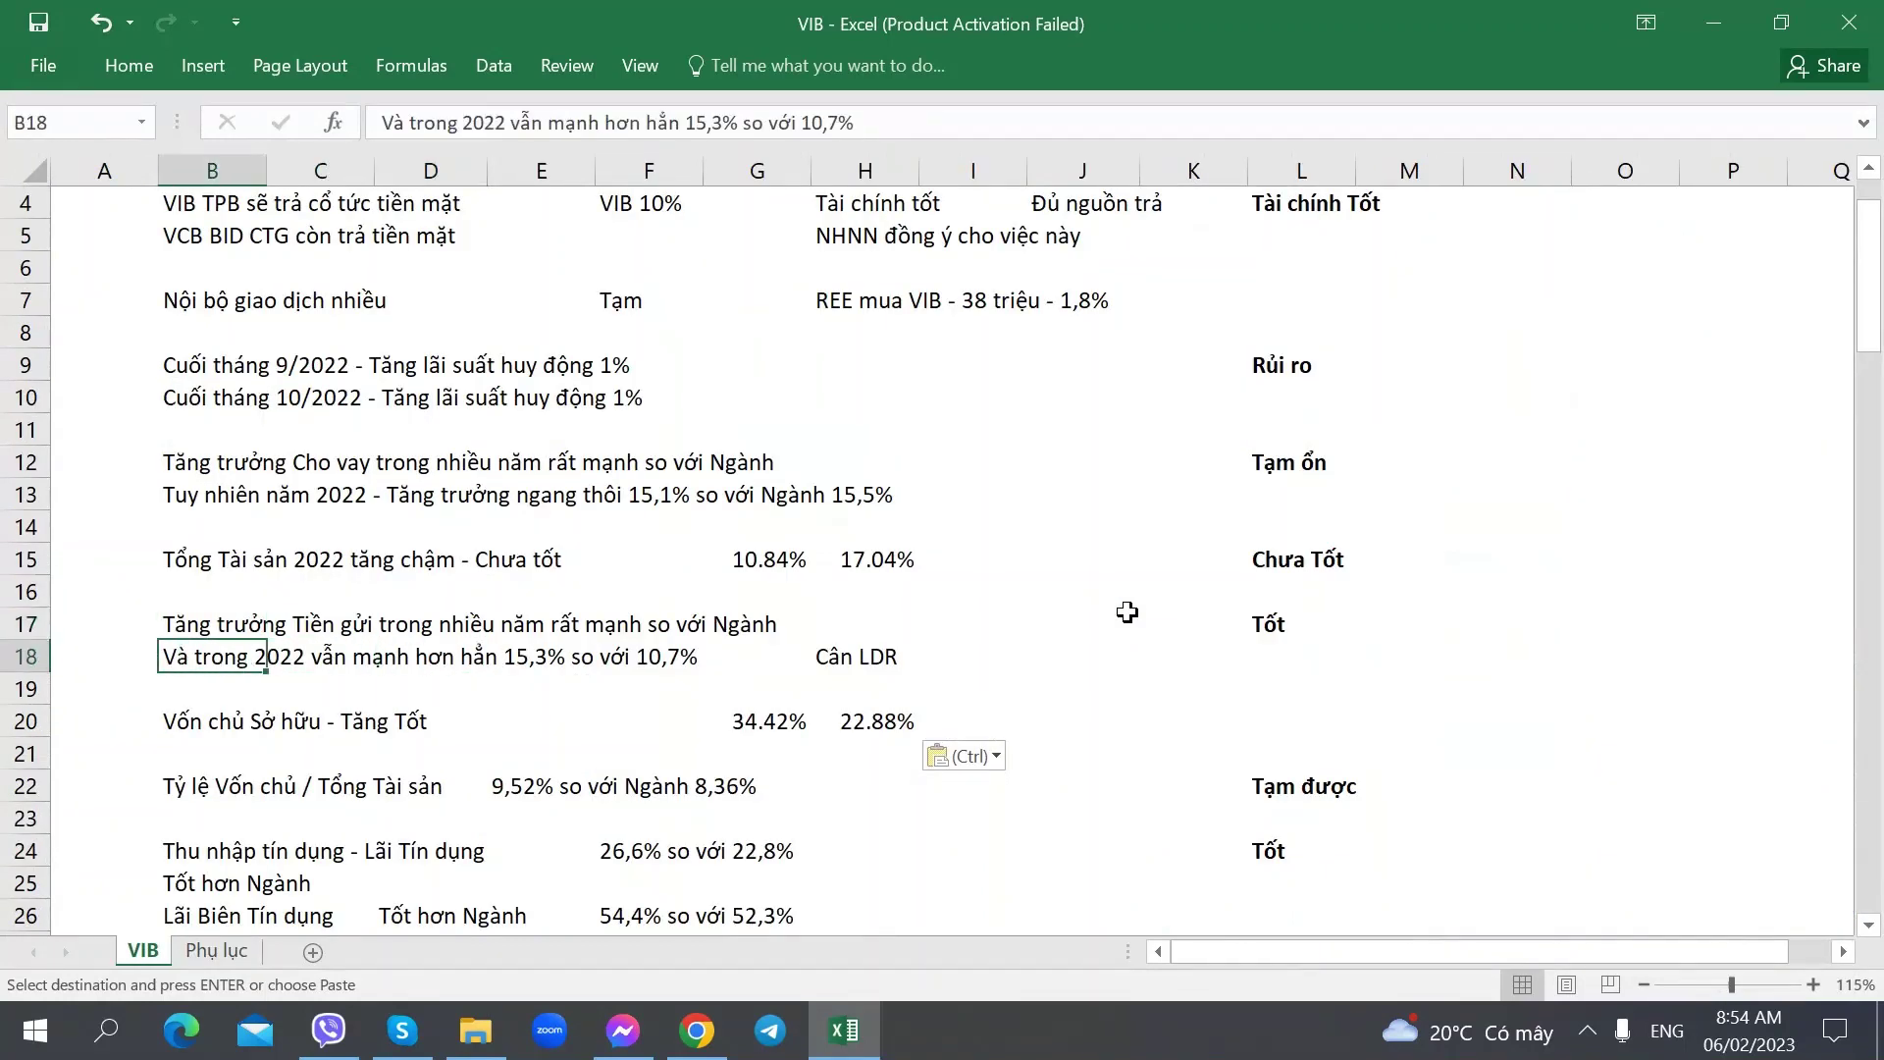
# - Rate the equity growth note in row 20 as Tốt by copying the deposit growth rating from L17 into L20
pyautogui.click(345, 707)
pyautogui.click(231, 726)
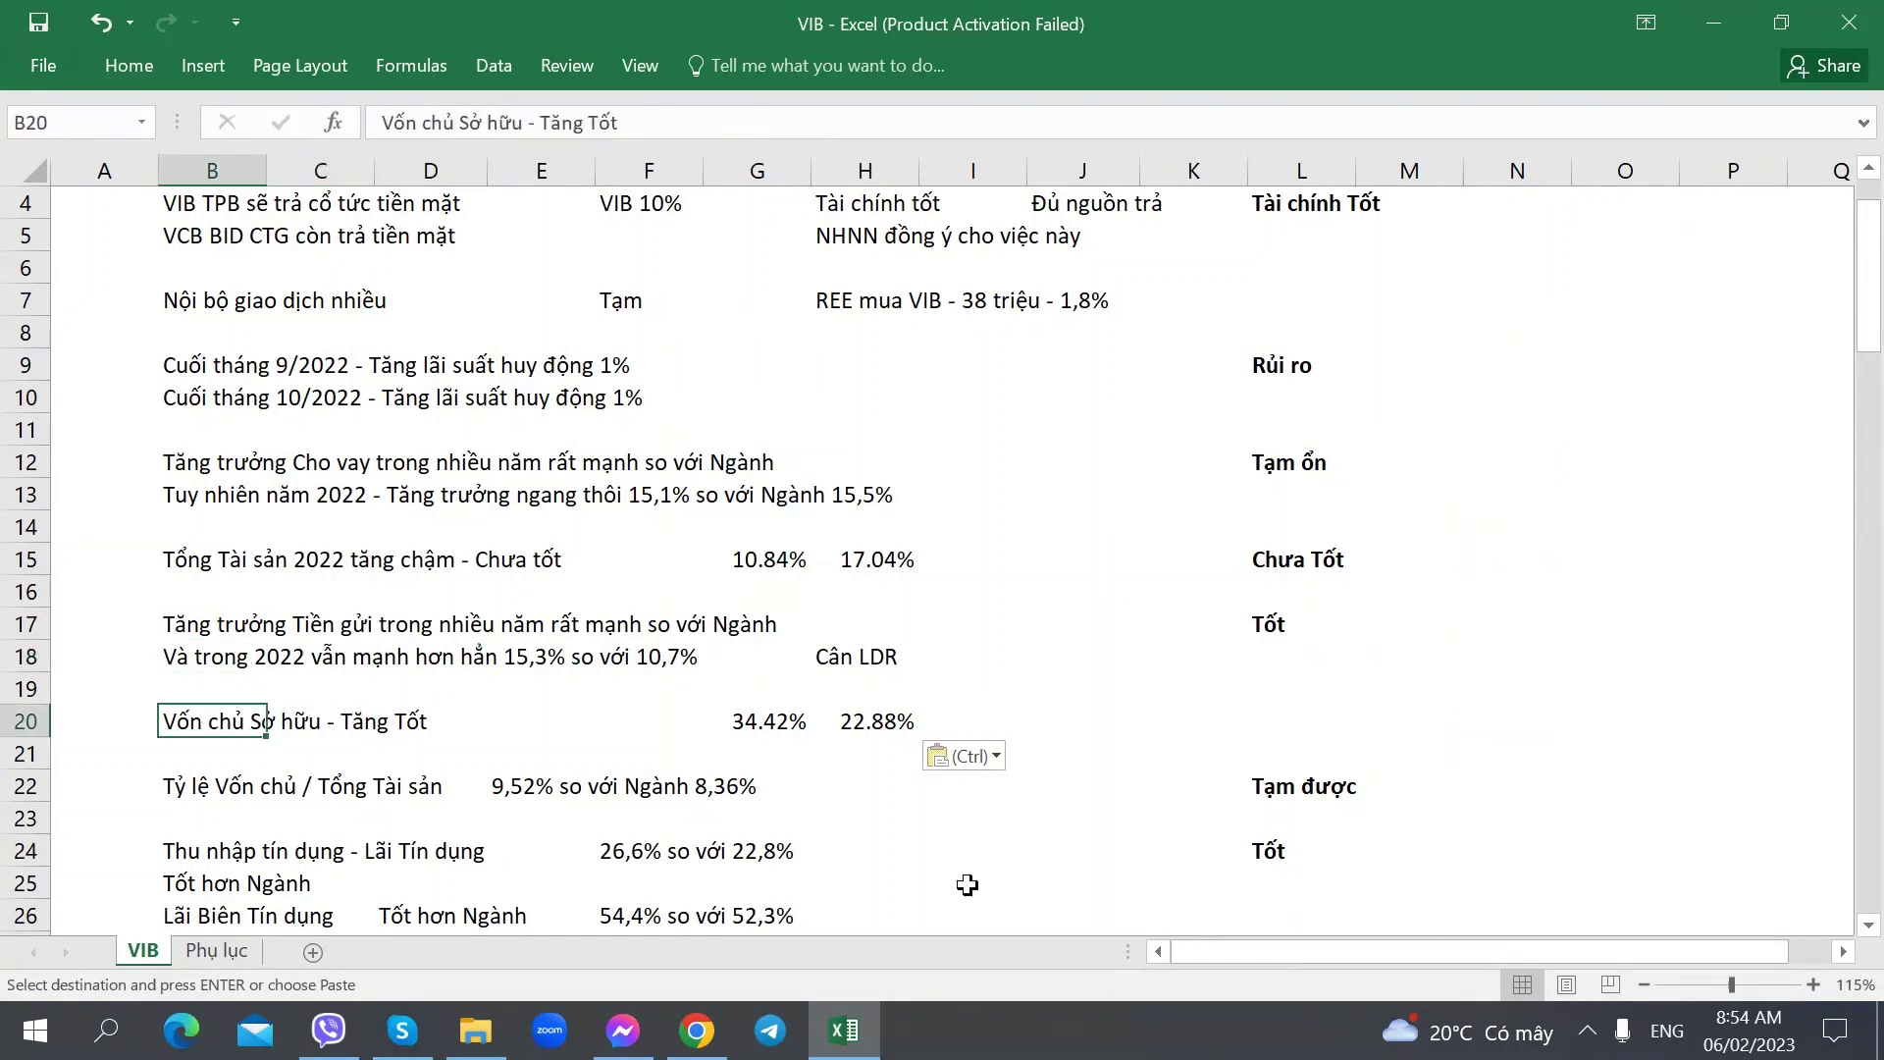
pyautogui.click(1275, 625)
pyautogui.hotkey('ctrl', 'c')
pyautogui.click(1274, 727)
pyautogui.hotkey('ctrl', 'v')
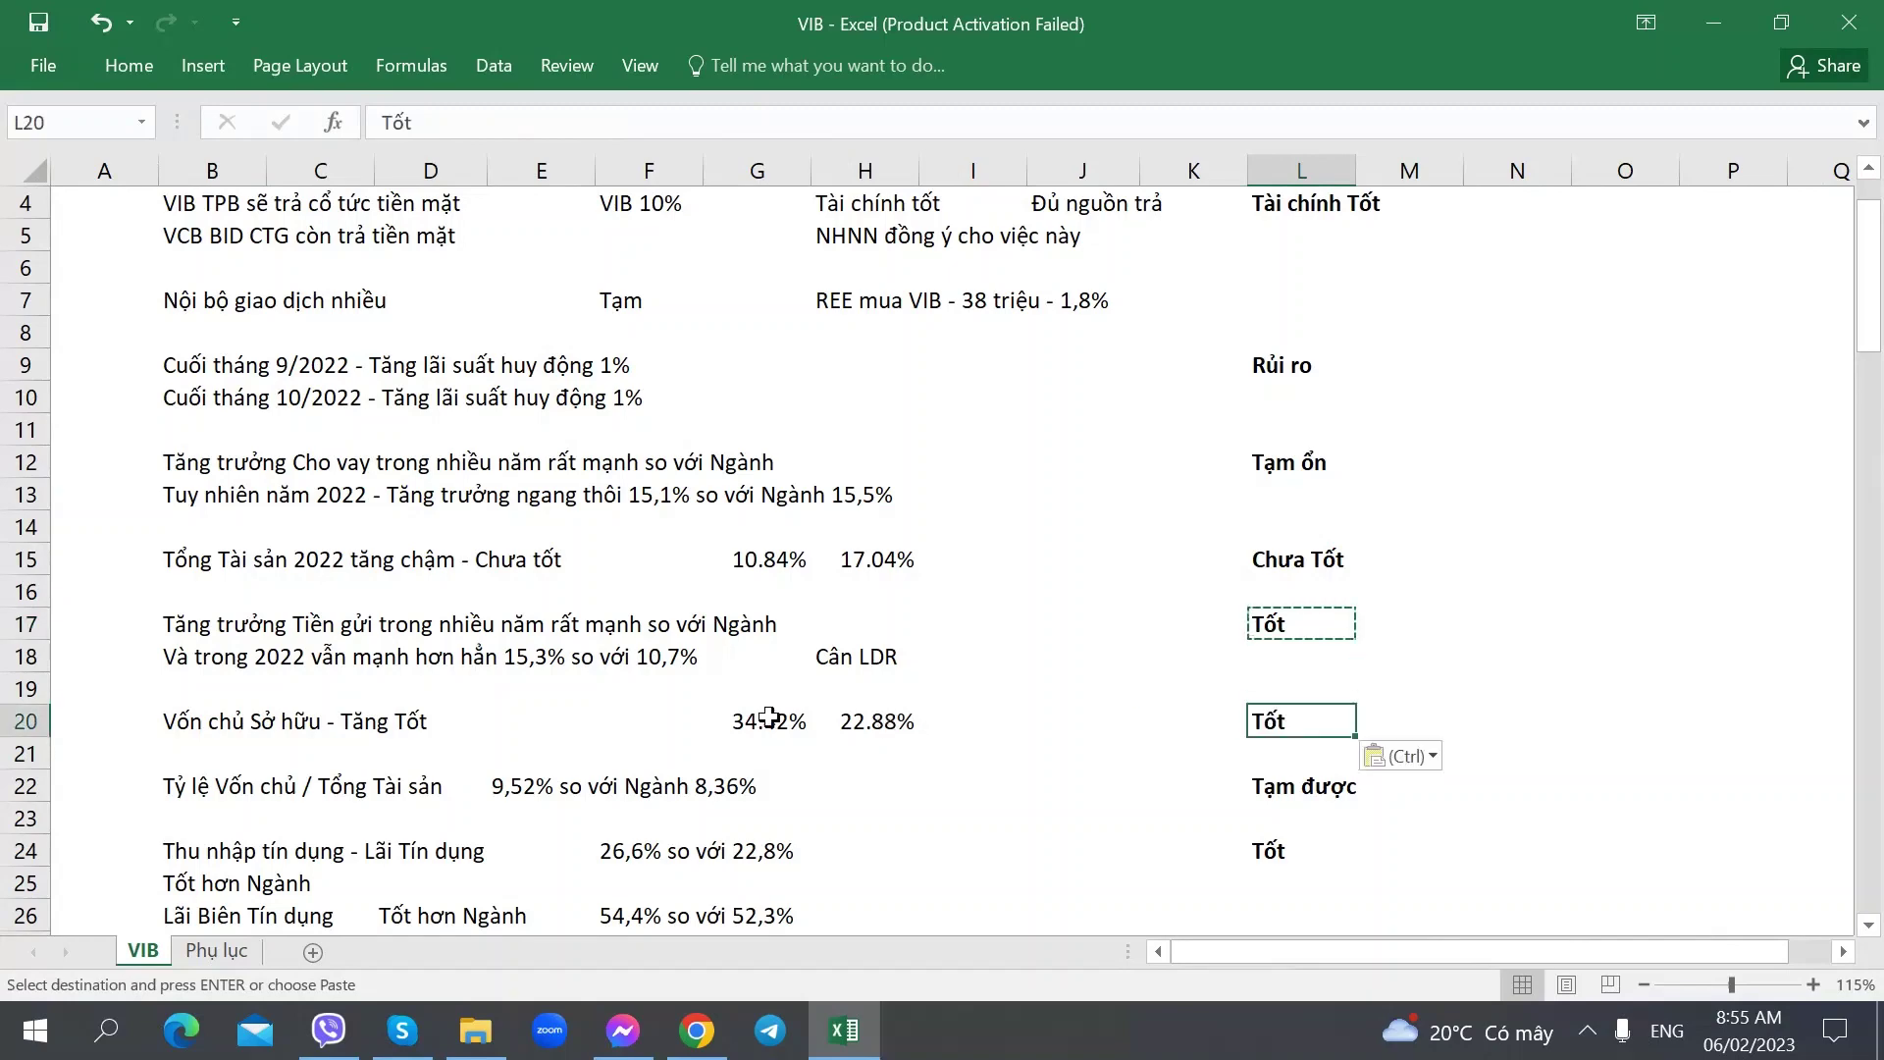
pyautogui.click(257, 718)
# - Compare VIB's 2022 equity-to-total-assets ratio with the industry's in the Phụ lục sheet, and check the ratio note in the VIB sheet
pyautogui.hotkey('ctrl', 'pagedown')
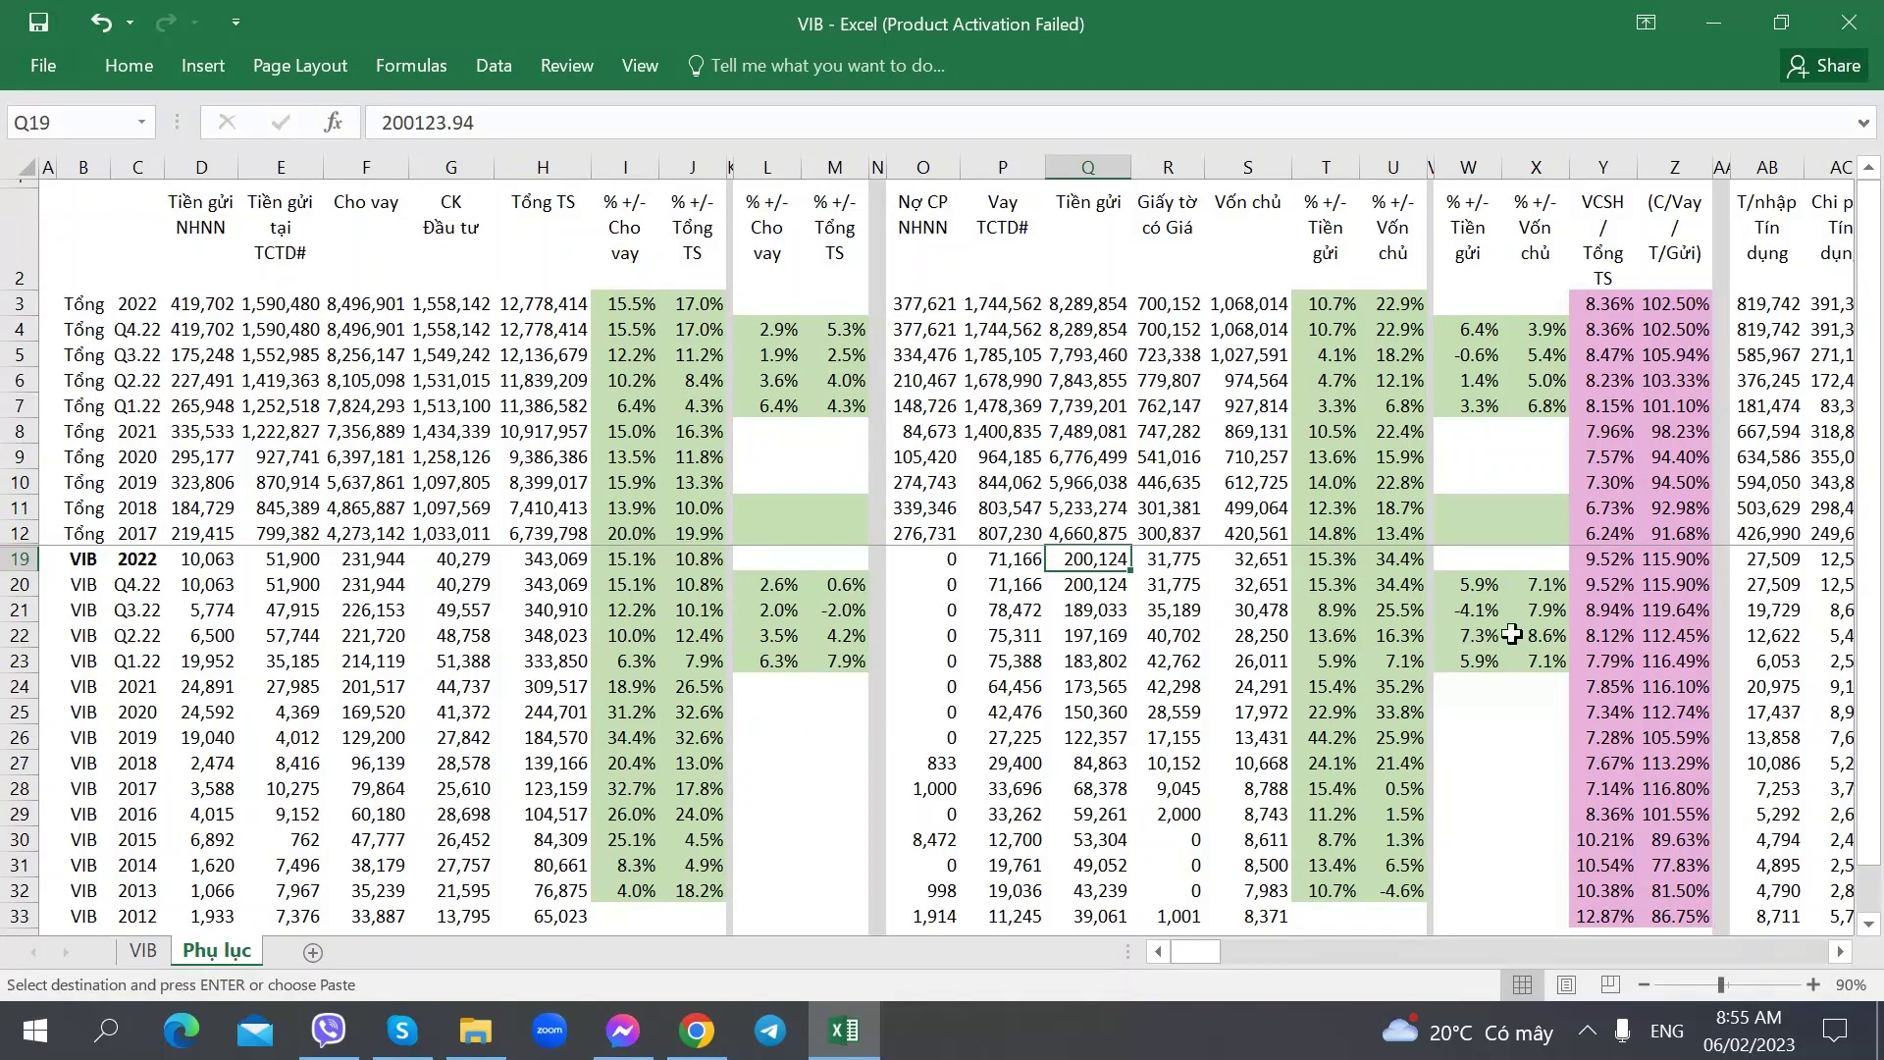
pyautogui.click(1604, 584)
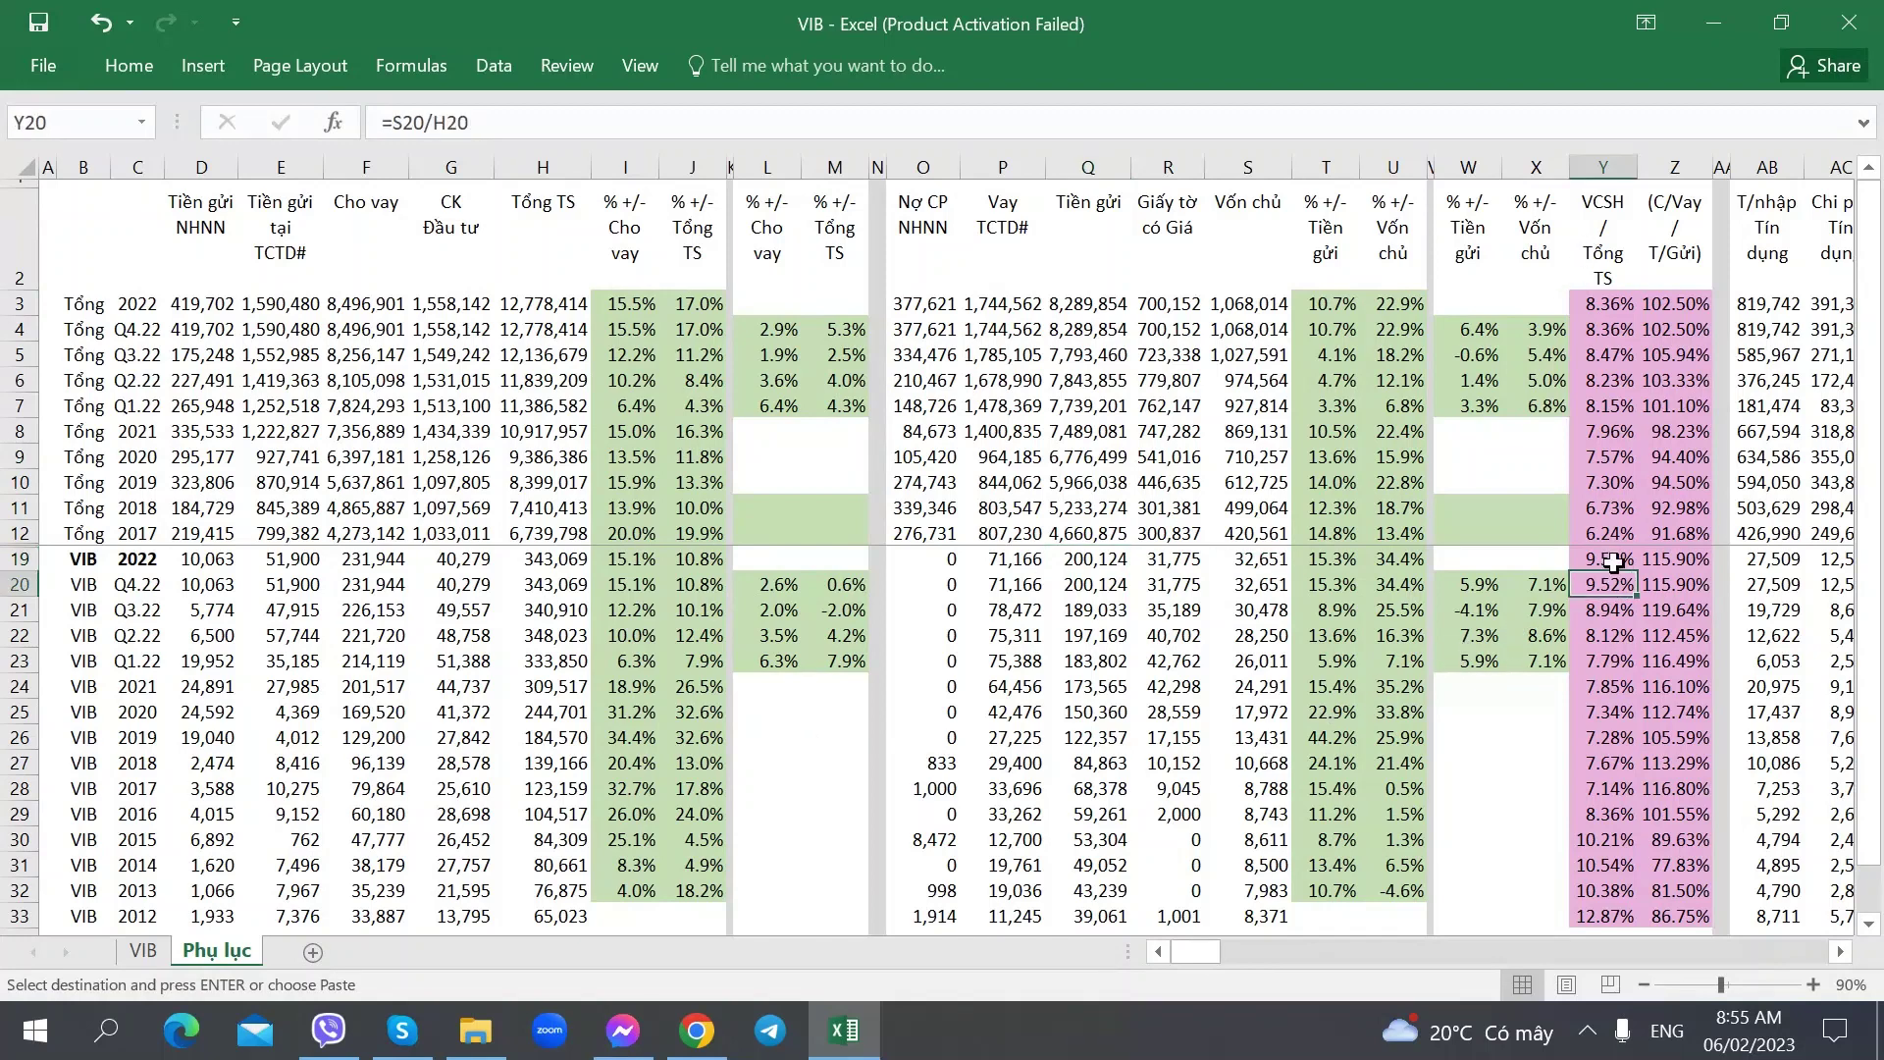
pyautogui.click(1613, 561)
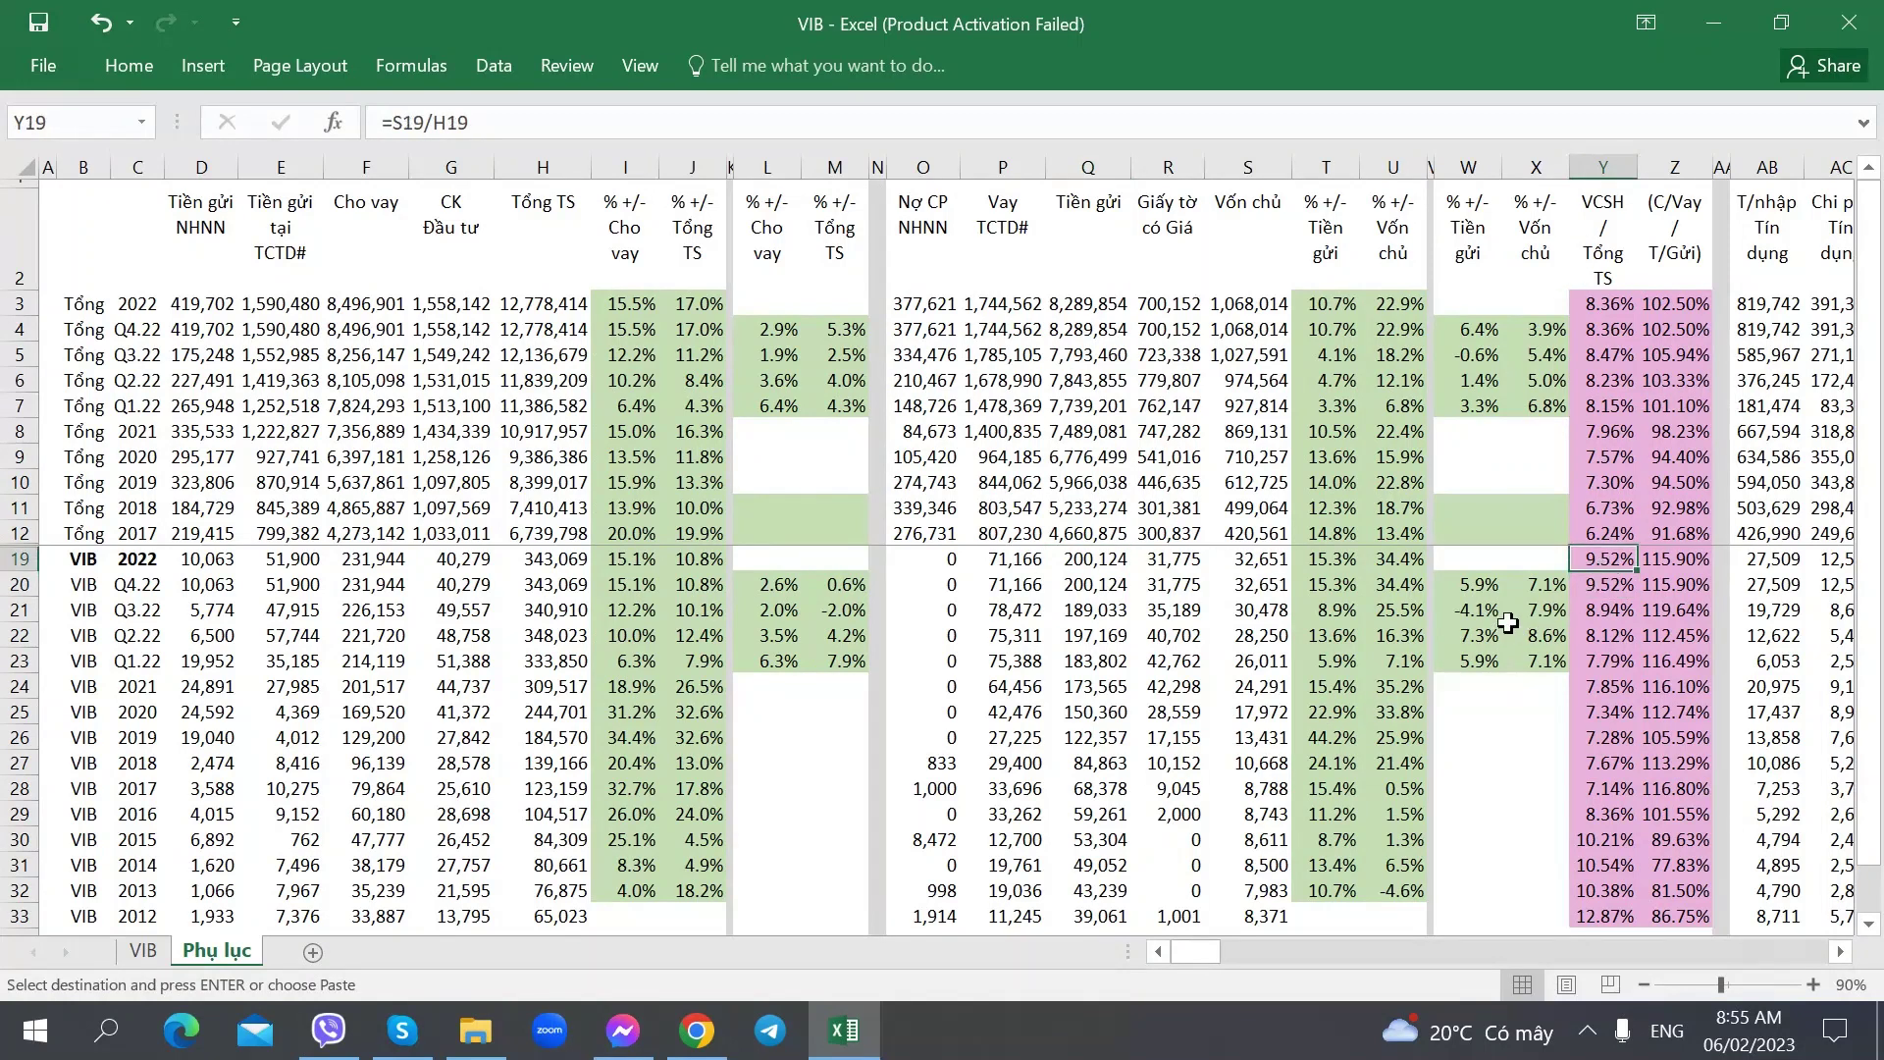
pyautogui.click(1614, 304)
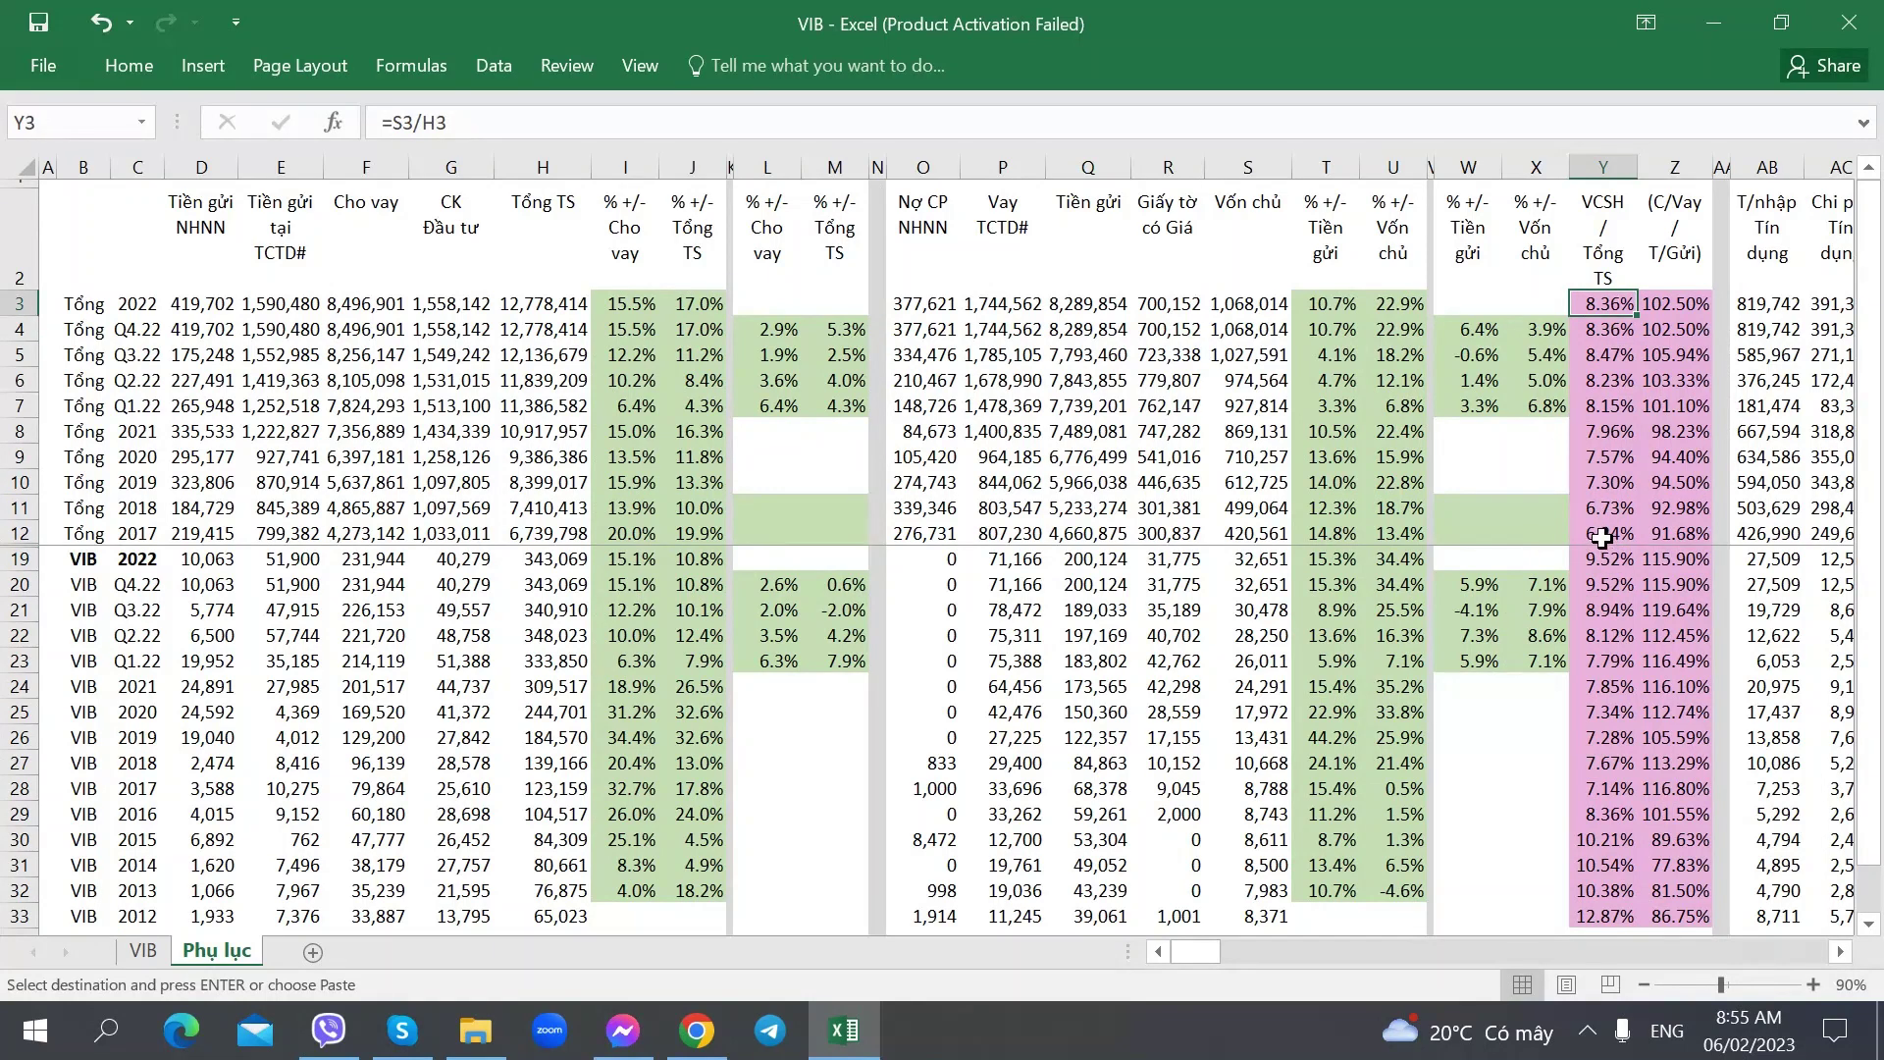
pyautogui.click(1605, 561)
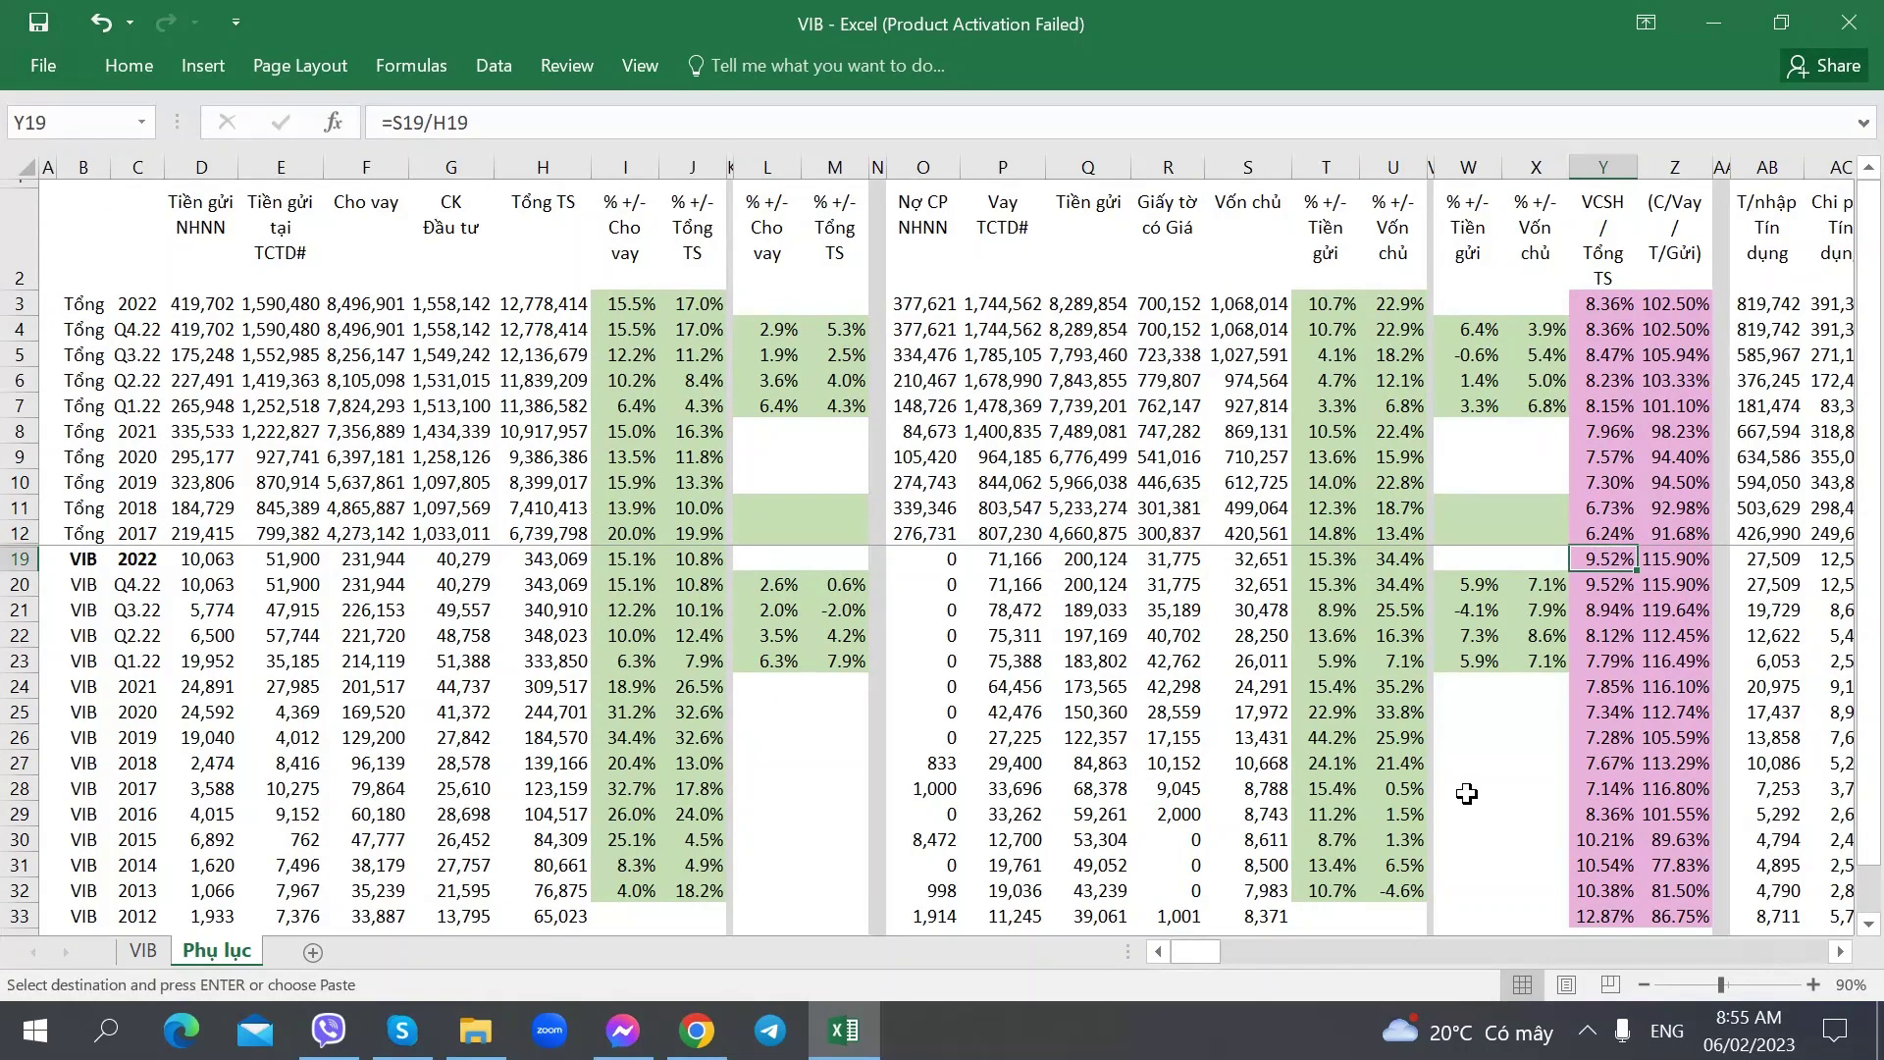
pyautogui.hotkey('ctrl', 'pageup')
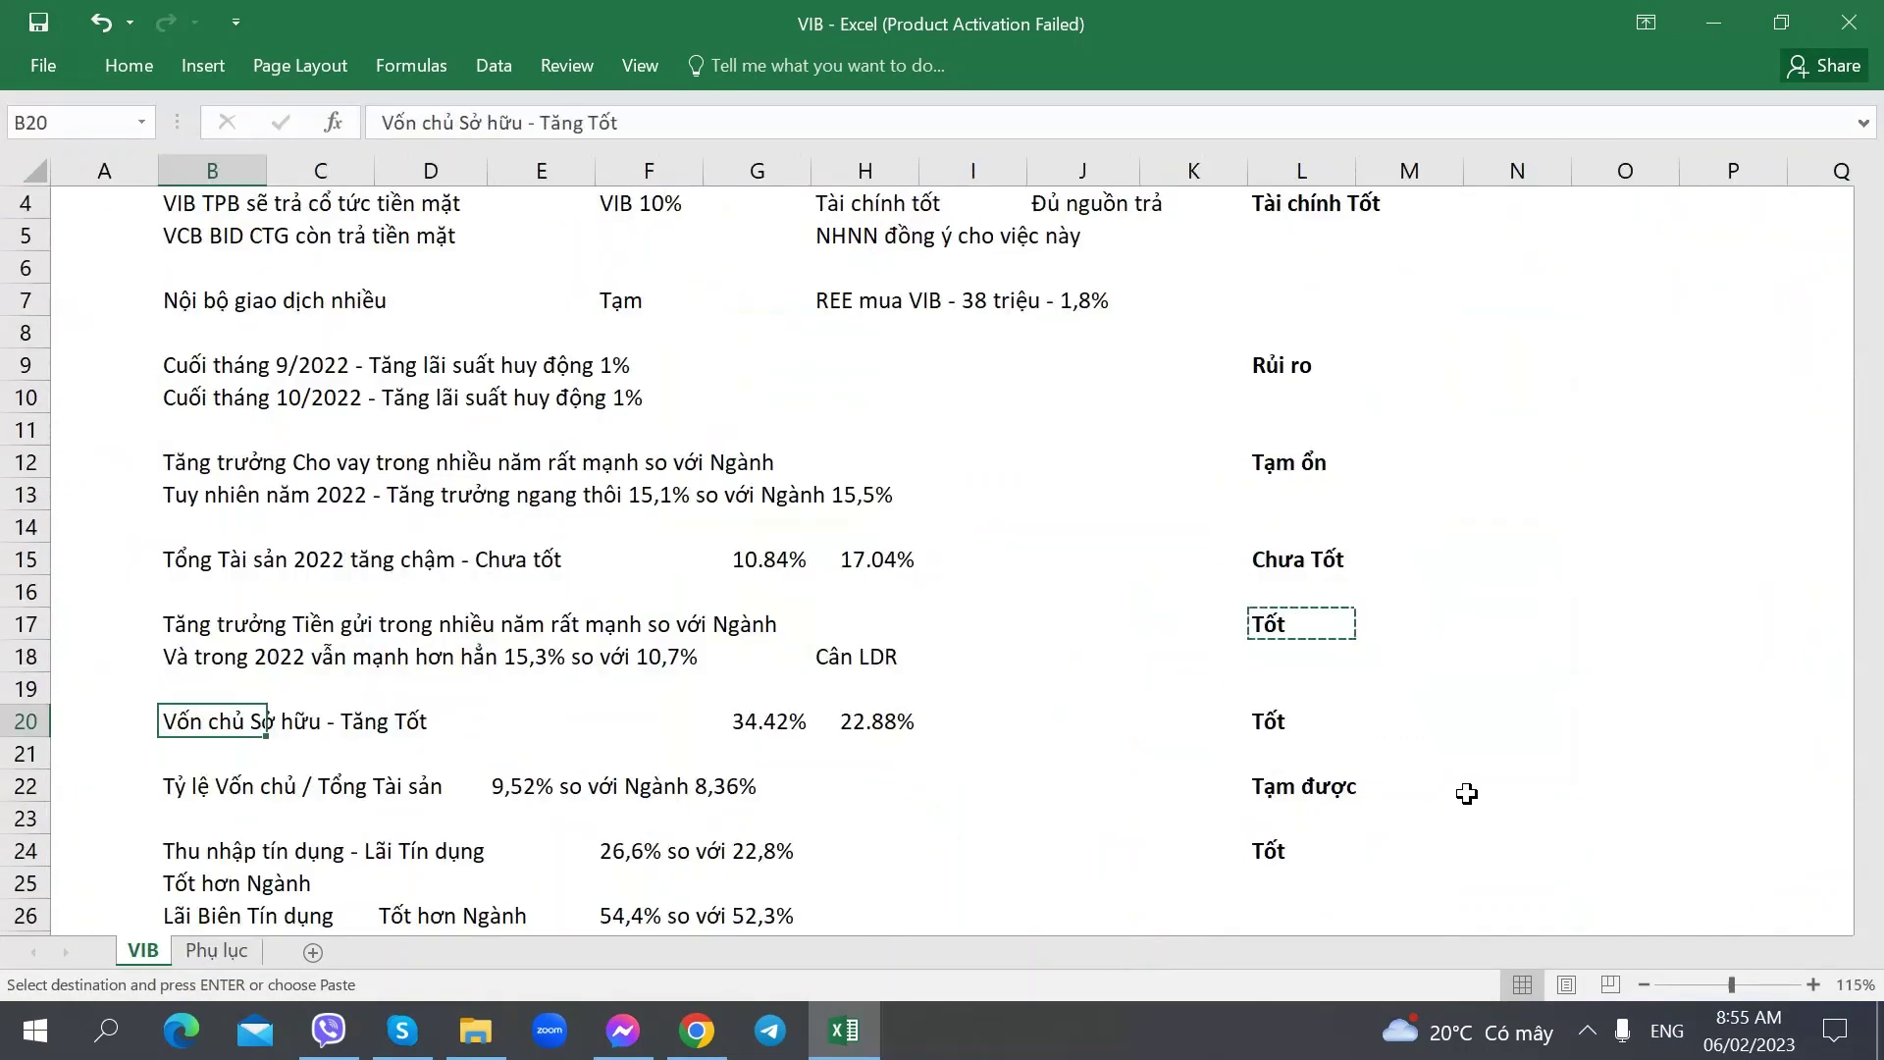
pyautogui.hotkey('ctrl', 'pagedown')
# - Switch to the online Bank-2023 workbook and compare the 2022 equity-to-total-assets ratios of VIB and VCB
pyautogui.hotkey('alt', 'Tab')
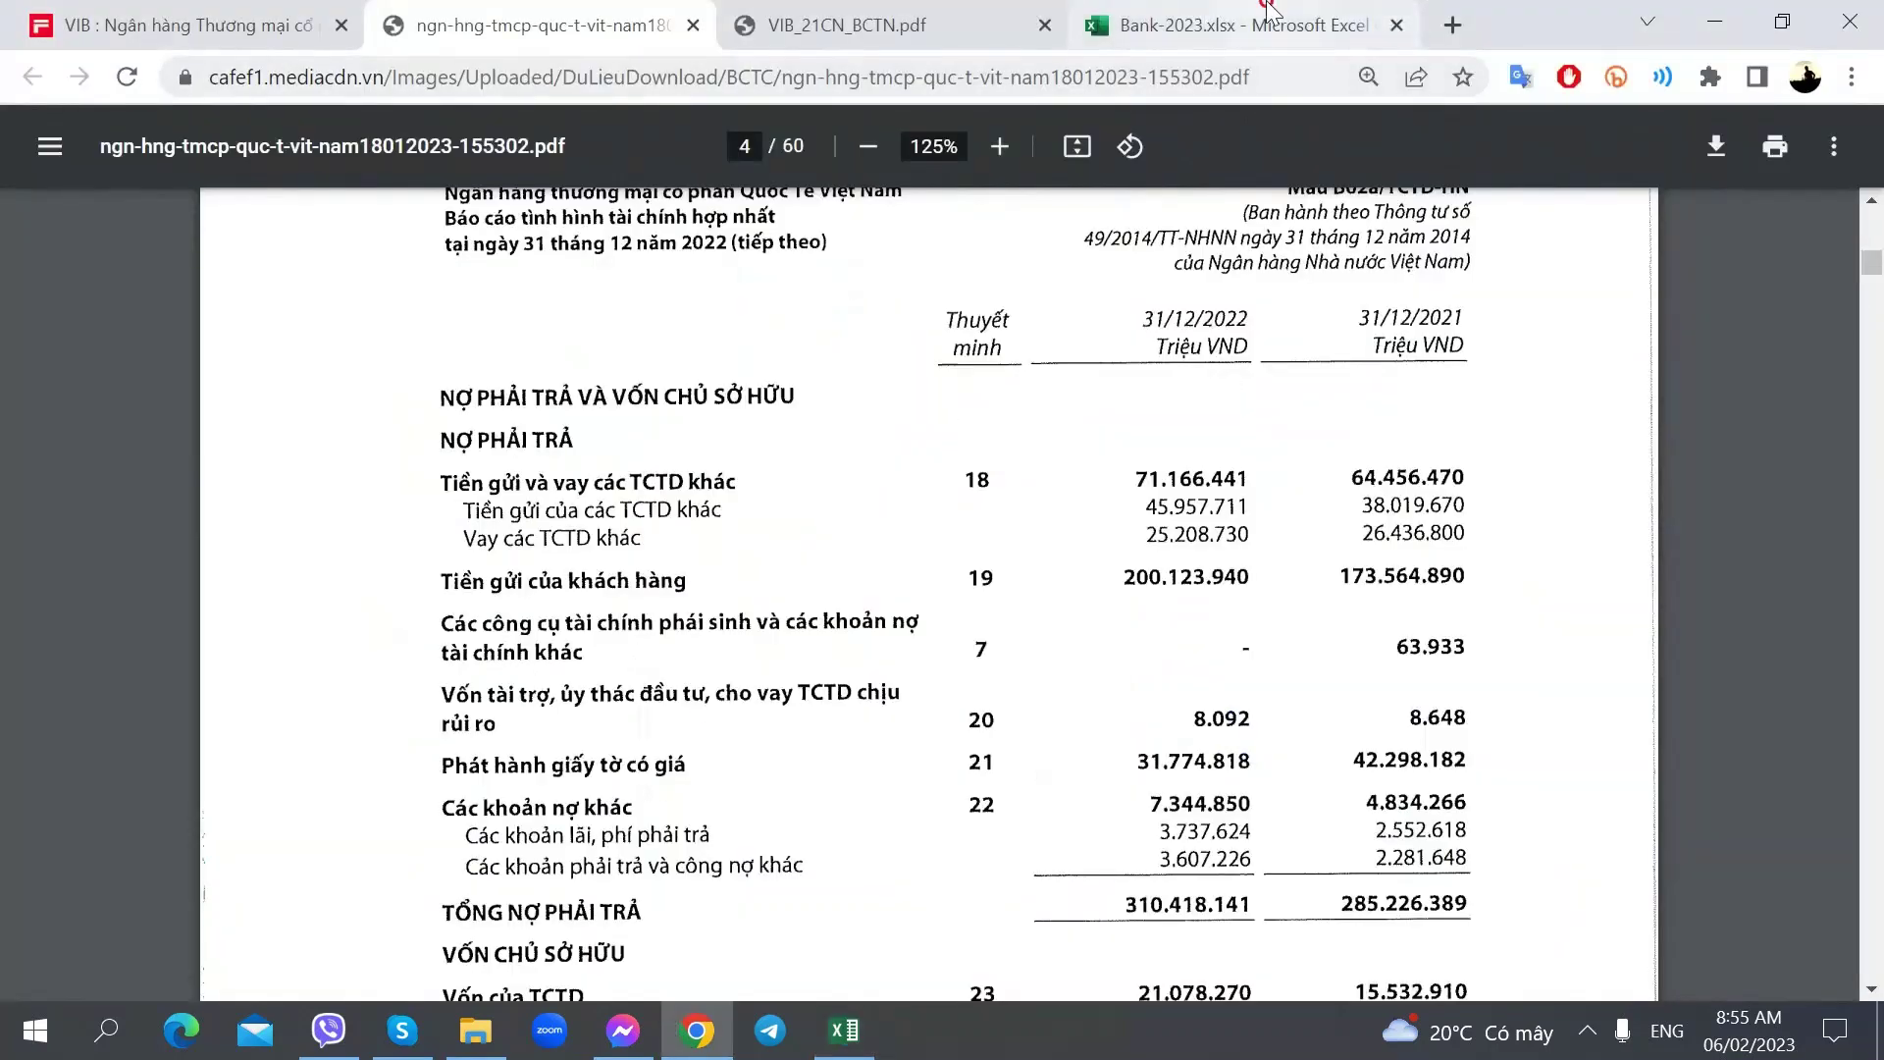
pyautogui.click(1265, 19)
pyautogui.scroll(2, 619, 687)
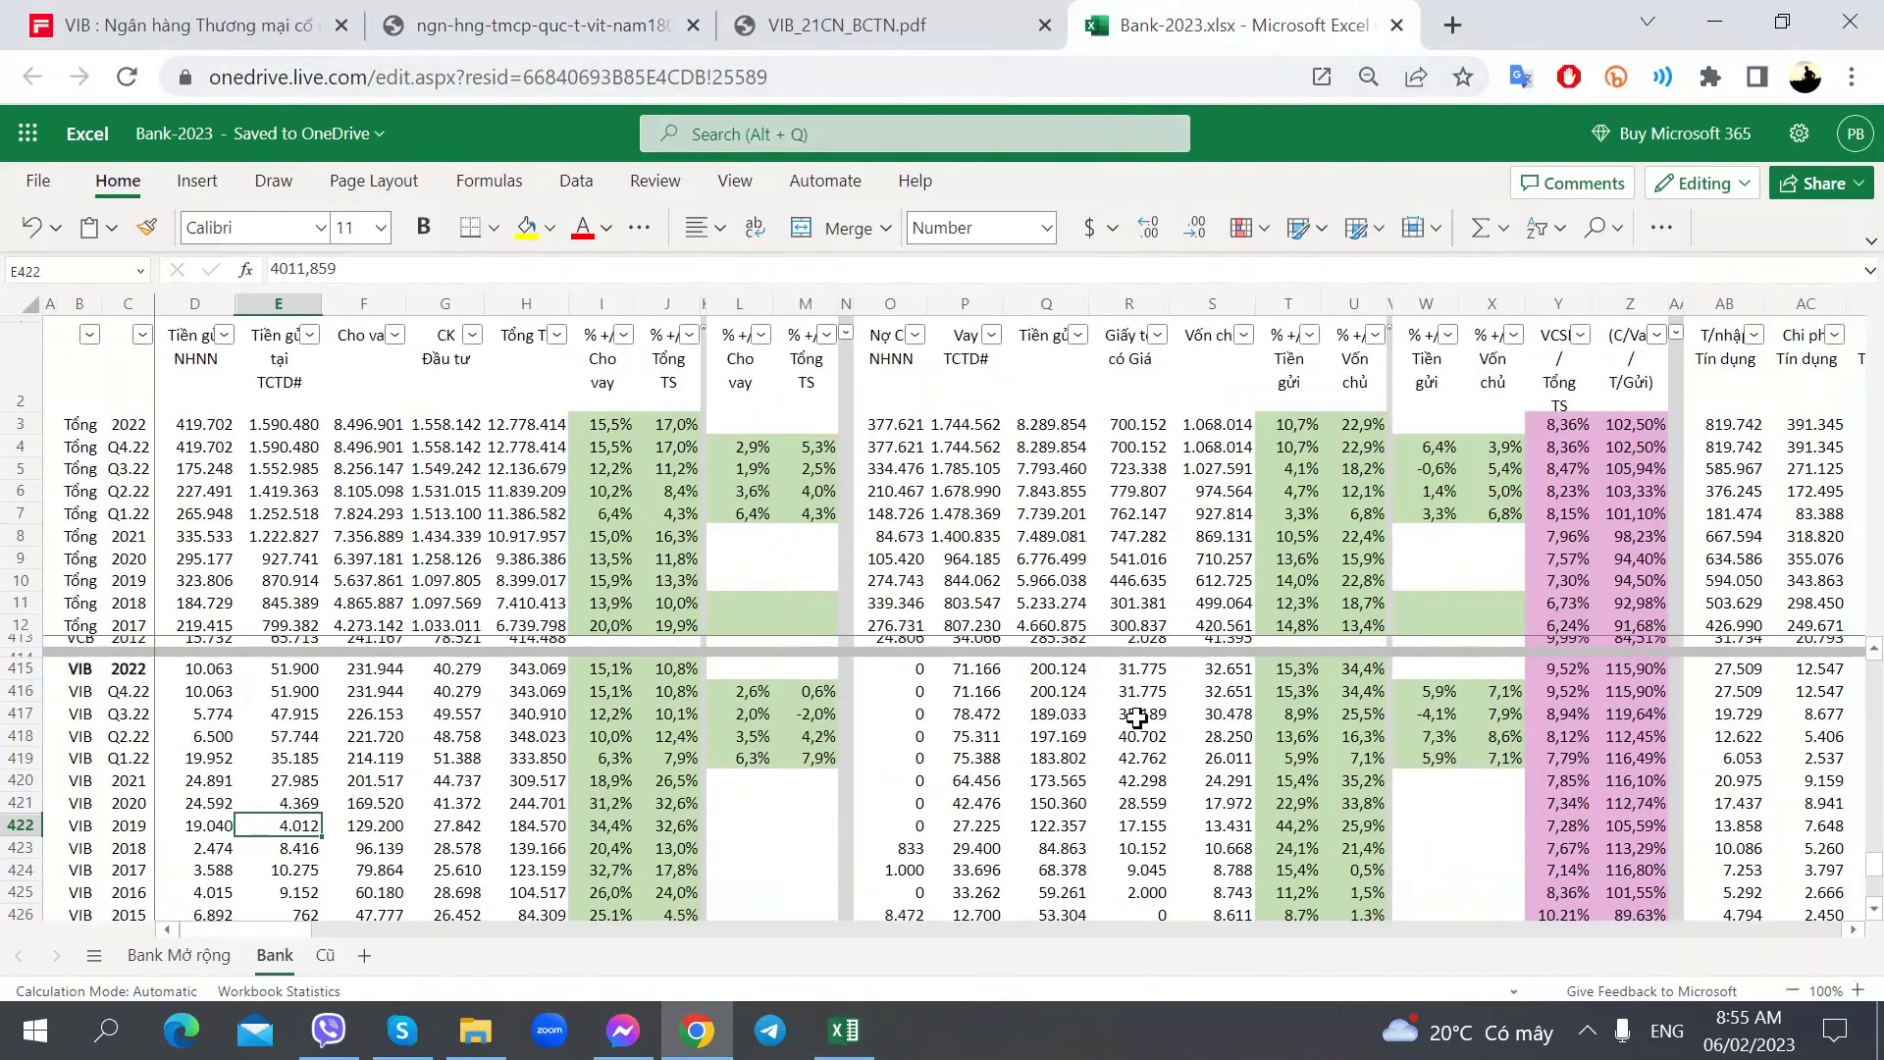
pyautogui.click(1295, 689)
pyautogui.click(1560, 670)
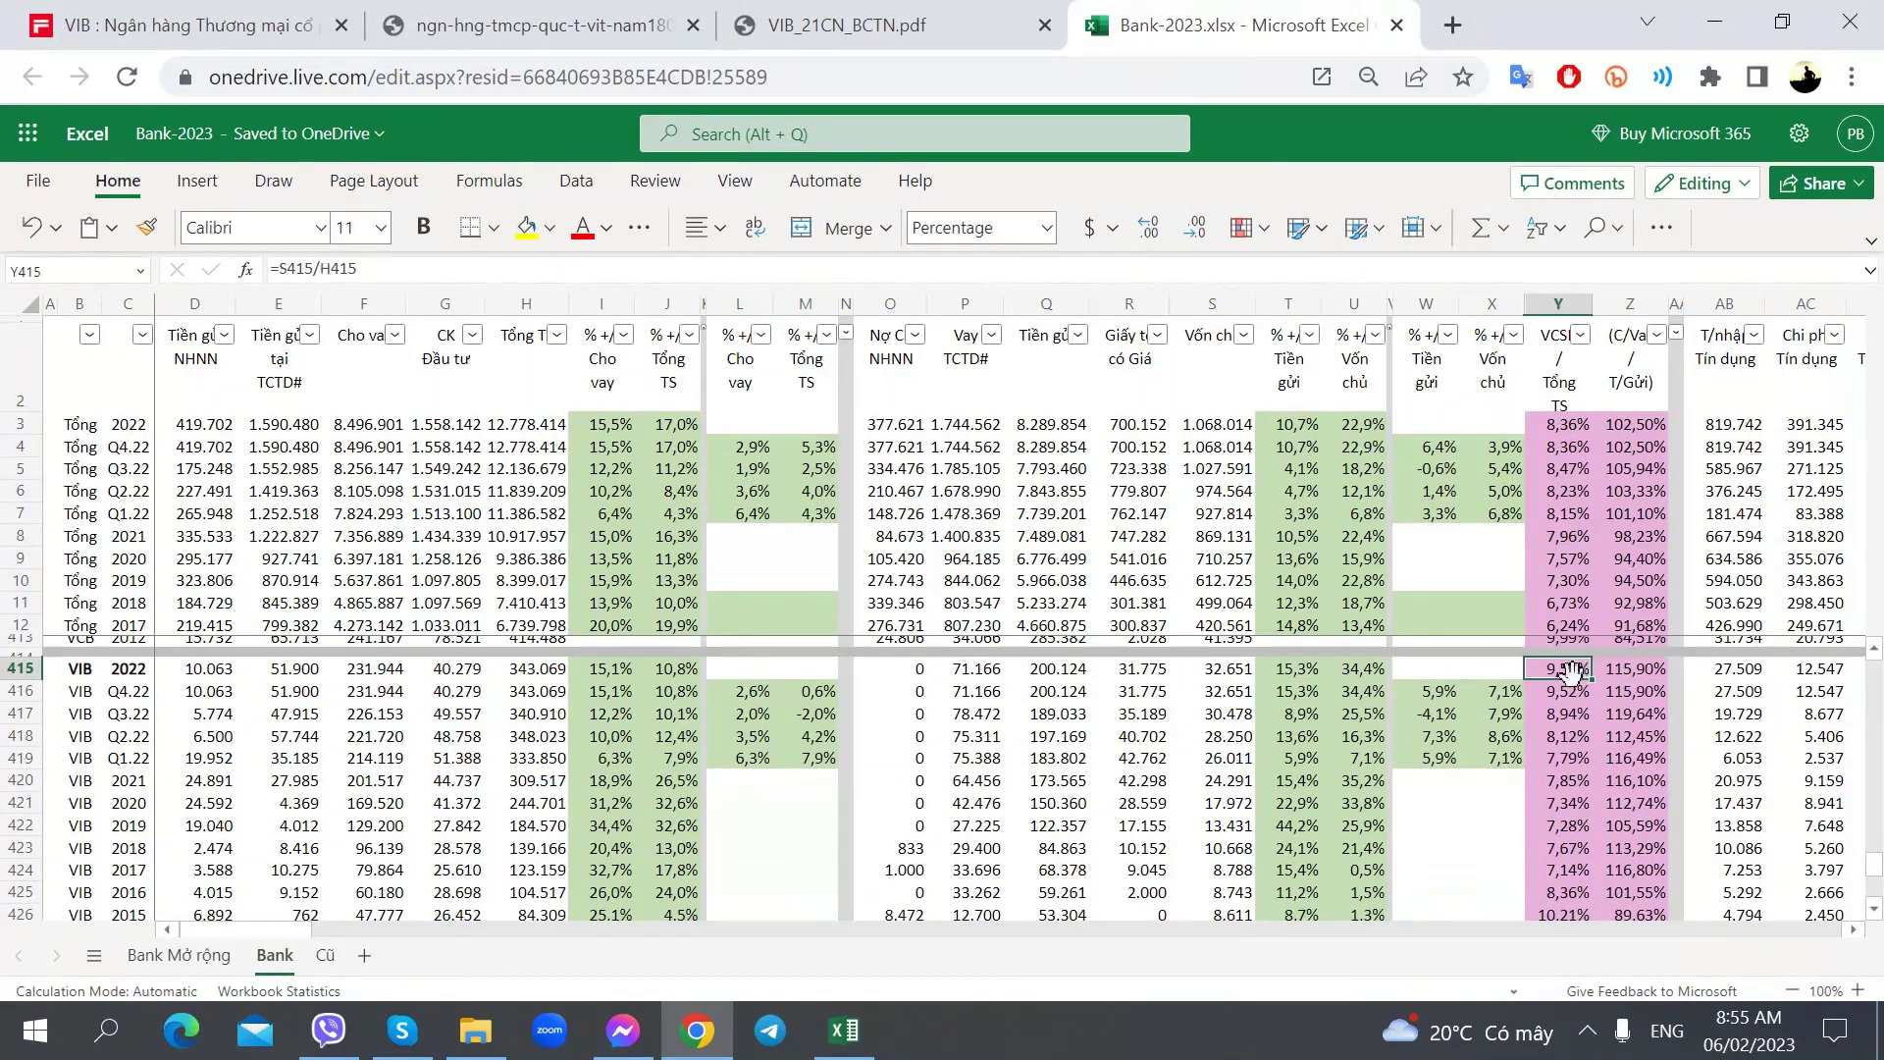
pyautogui.scroll(5, 1552, 690)
pyautogui.scroll(12, 1552, 689)
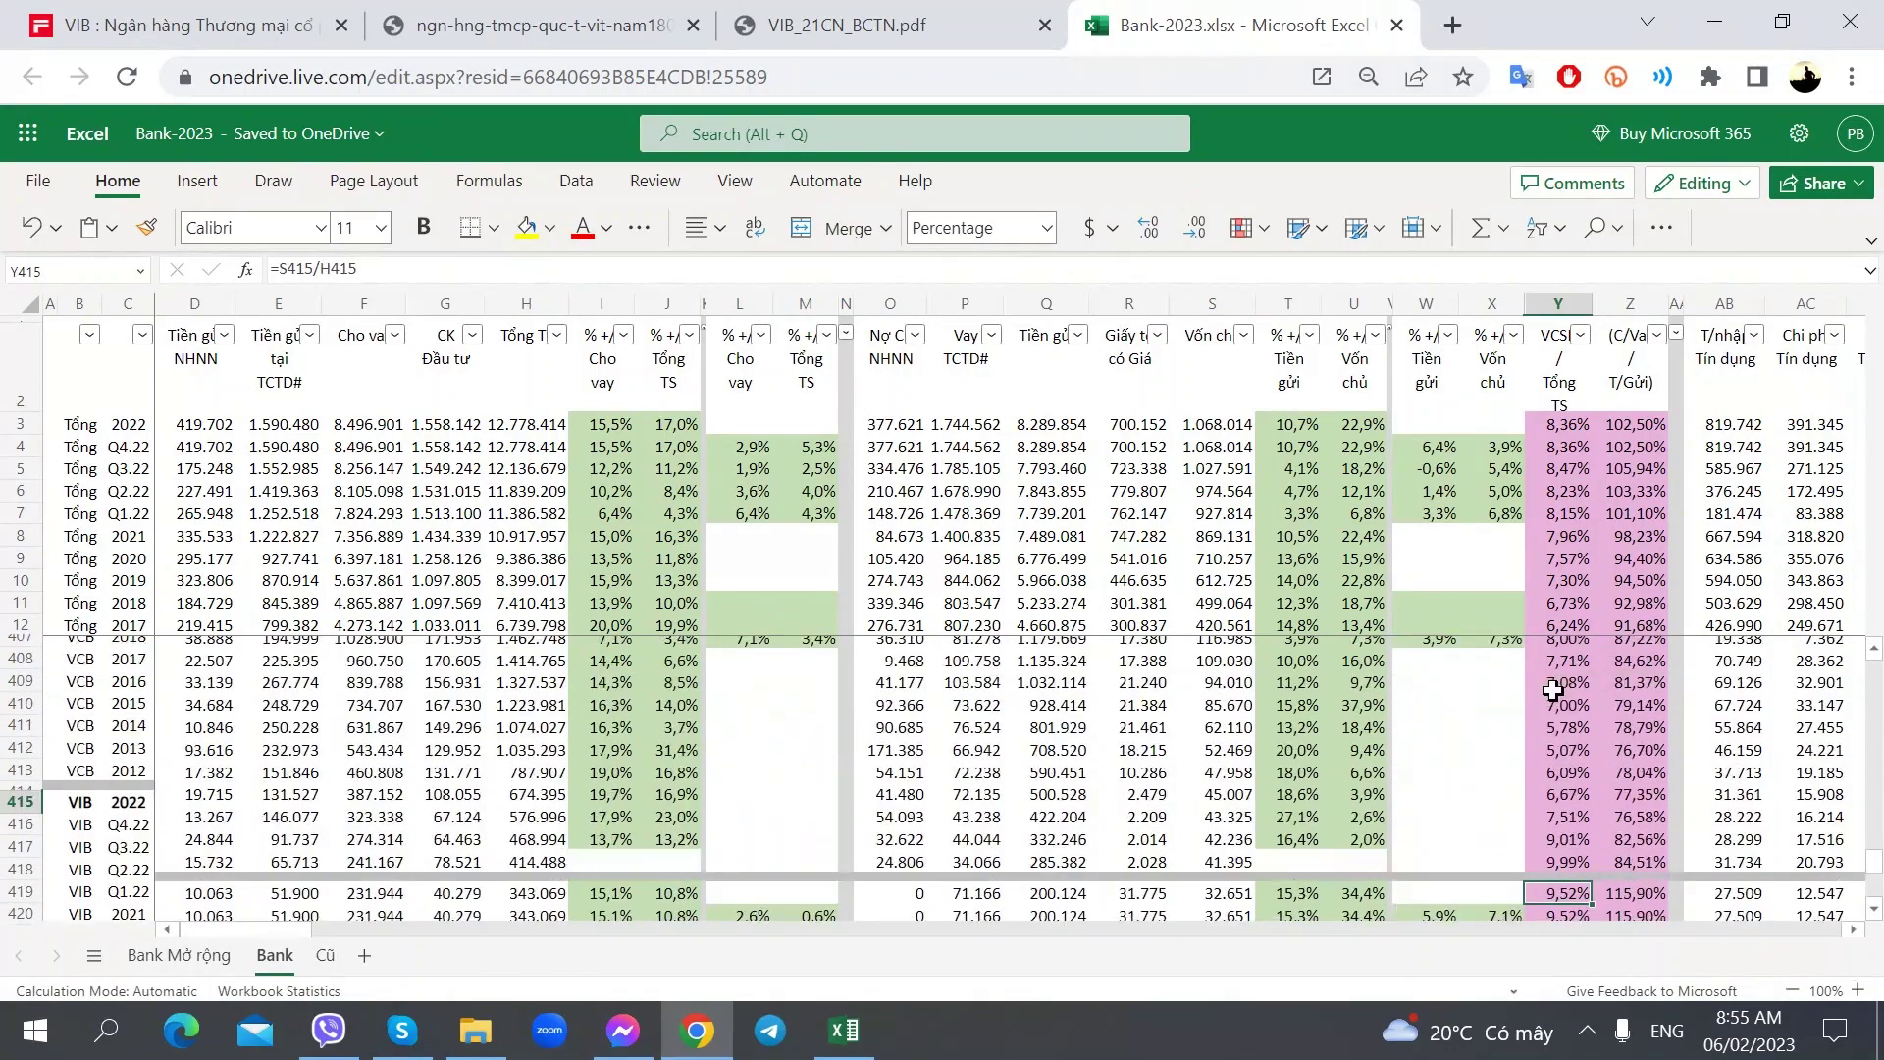
pyautogui.scroll(-9, 1553, 689)
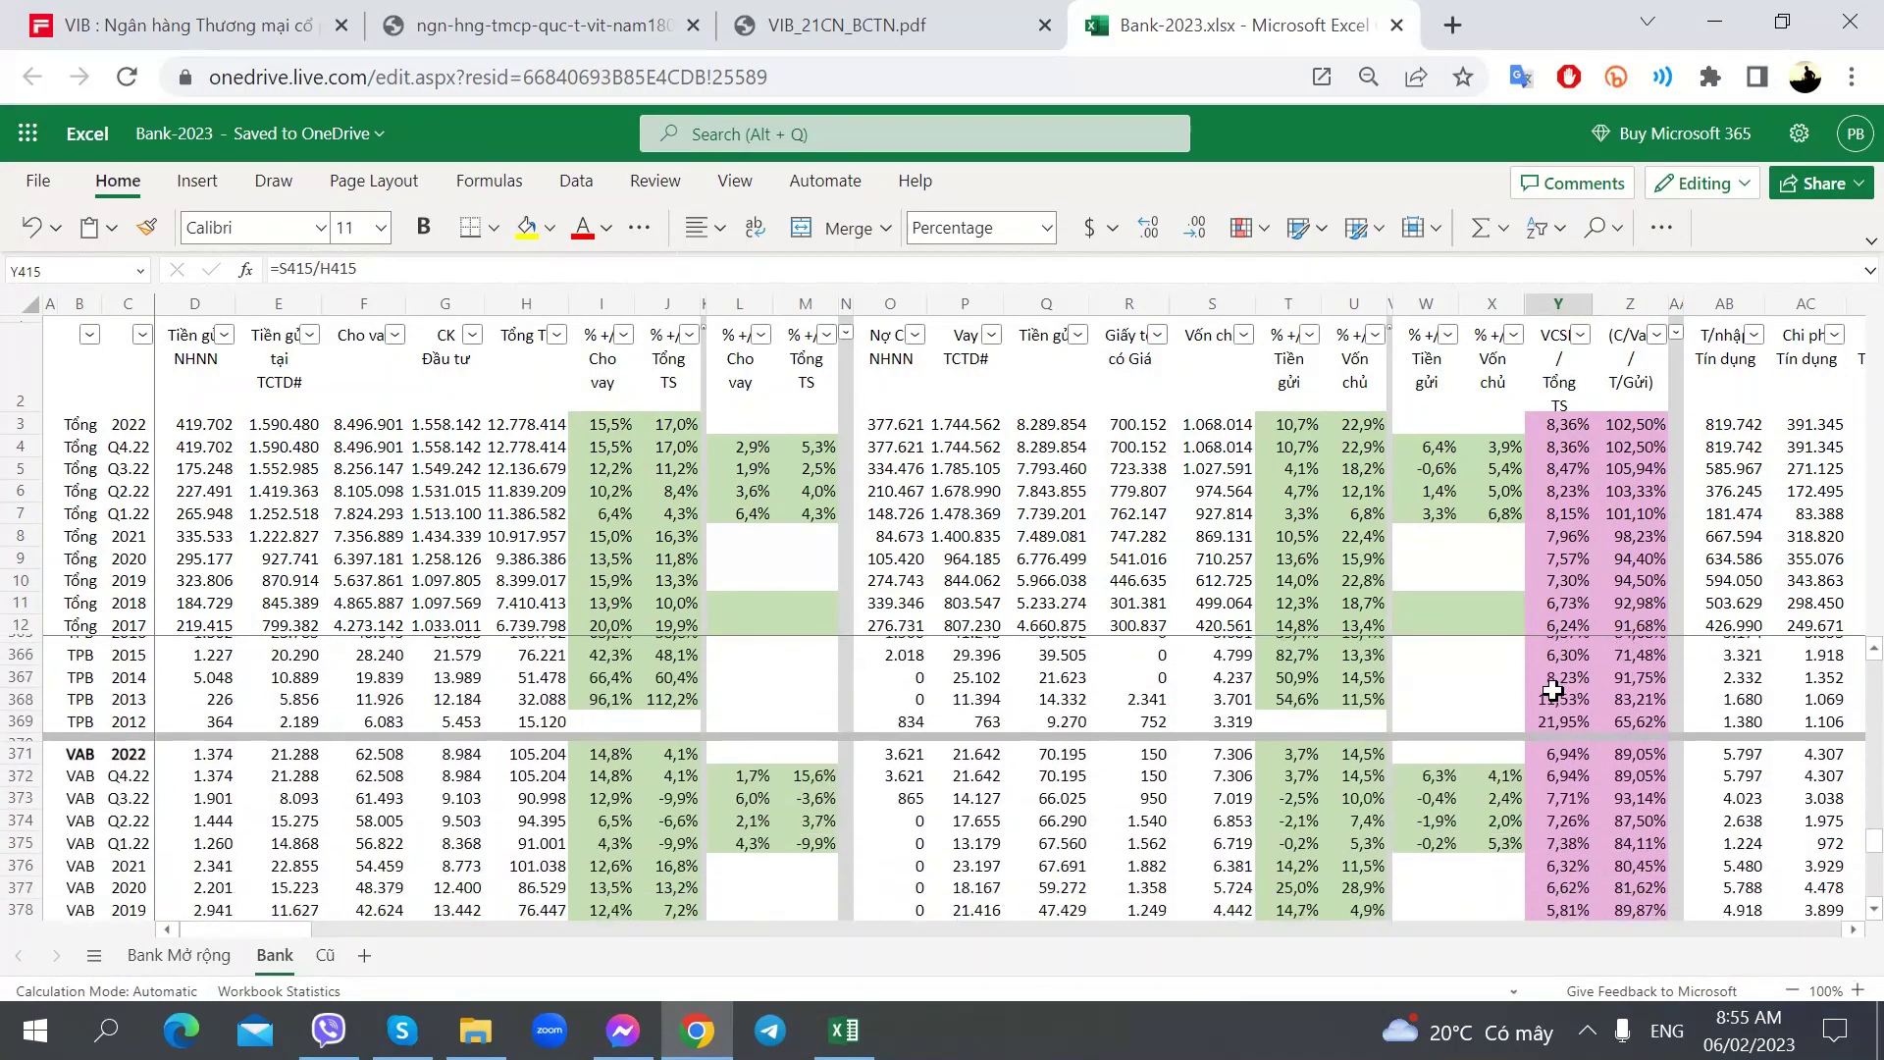
pyautogui.scroll(-3, 1552, 690)
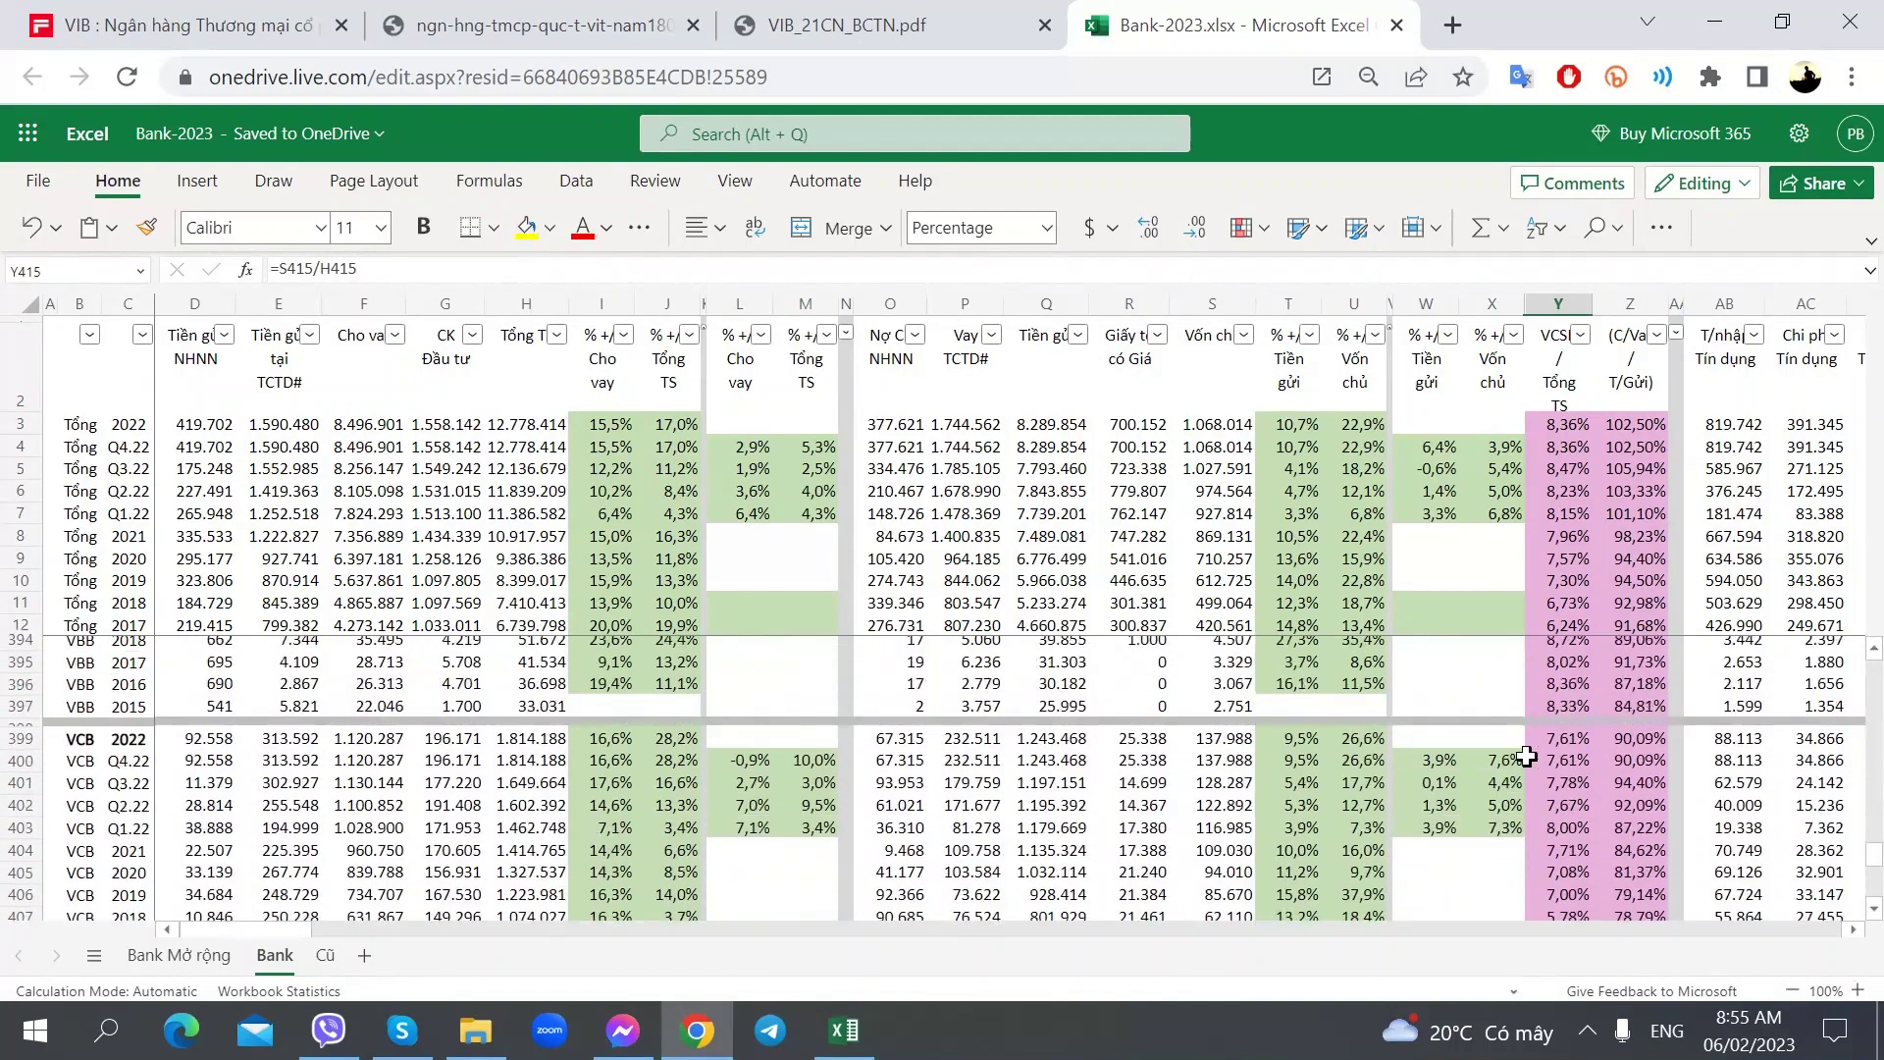
pyautogui.click(1556, 767)
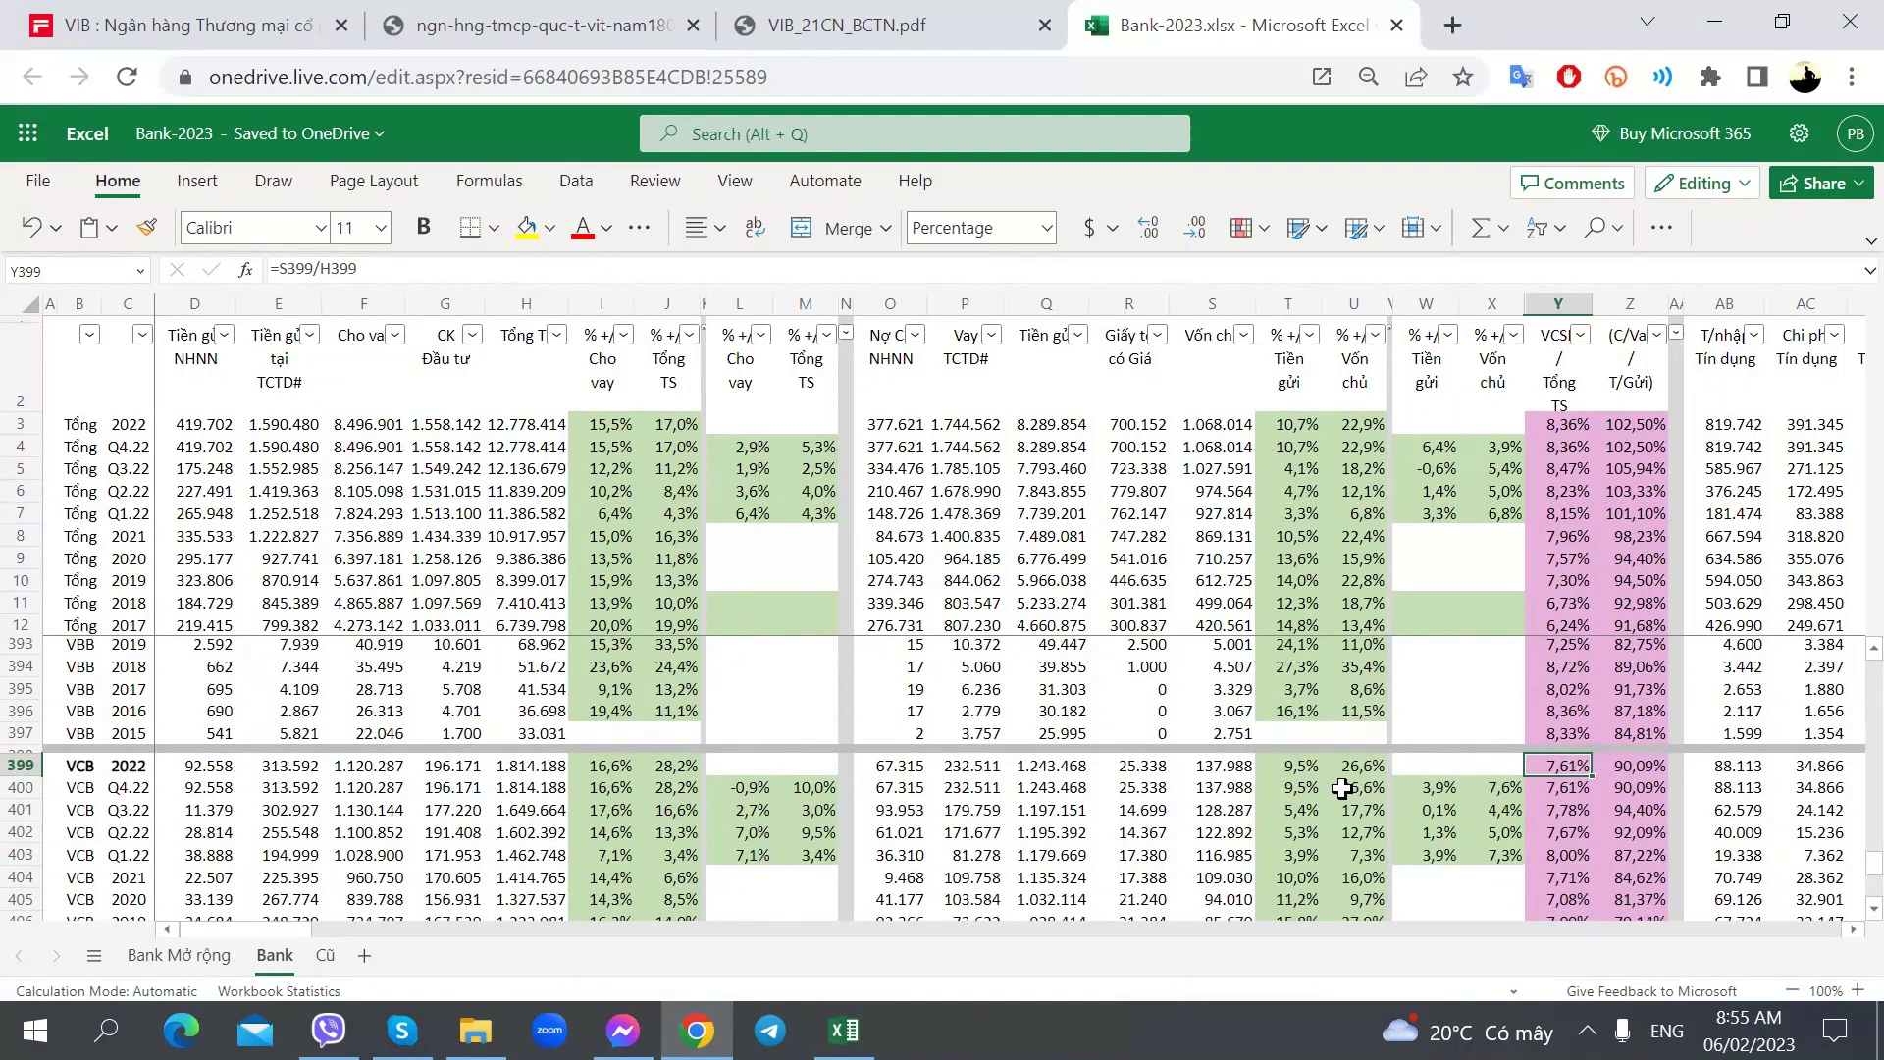
# - Look up the 2022 equity-to-total-assets ratios of BID and CTG in the Bank sheet
pyautogui.scroll(20, 1342, 787)
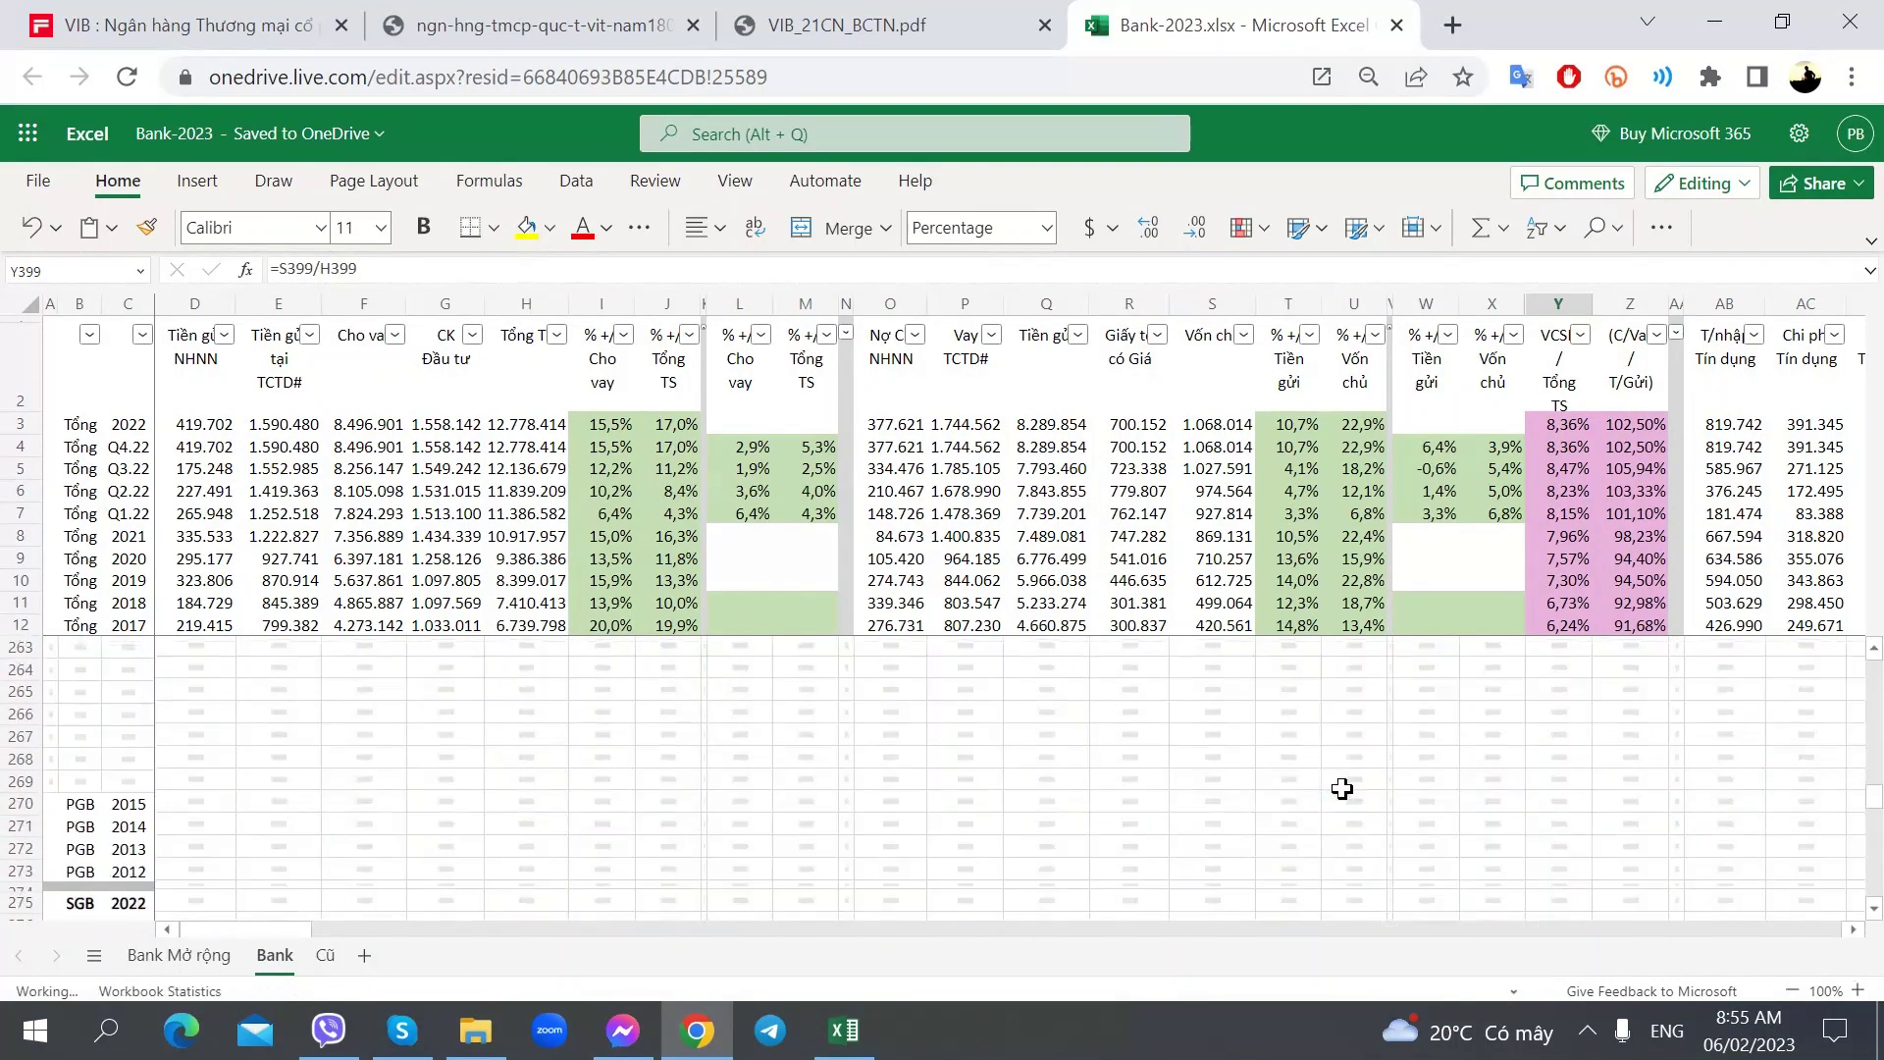
pyautogui.scroll(20, 1341, 787)
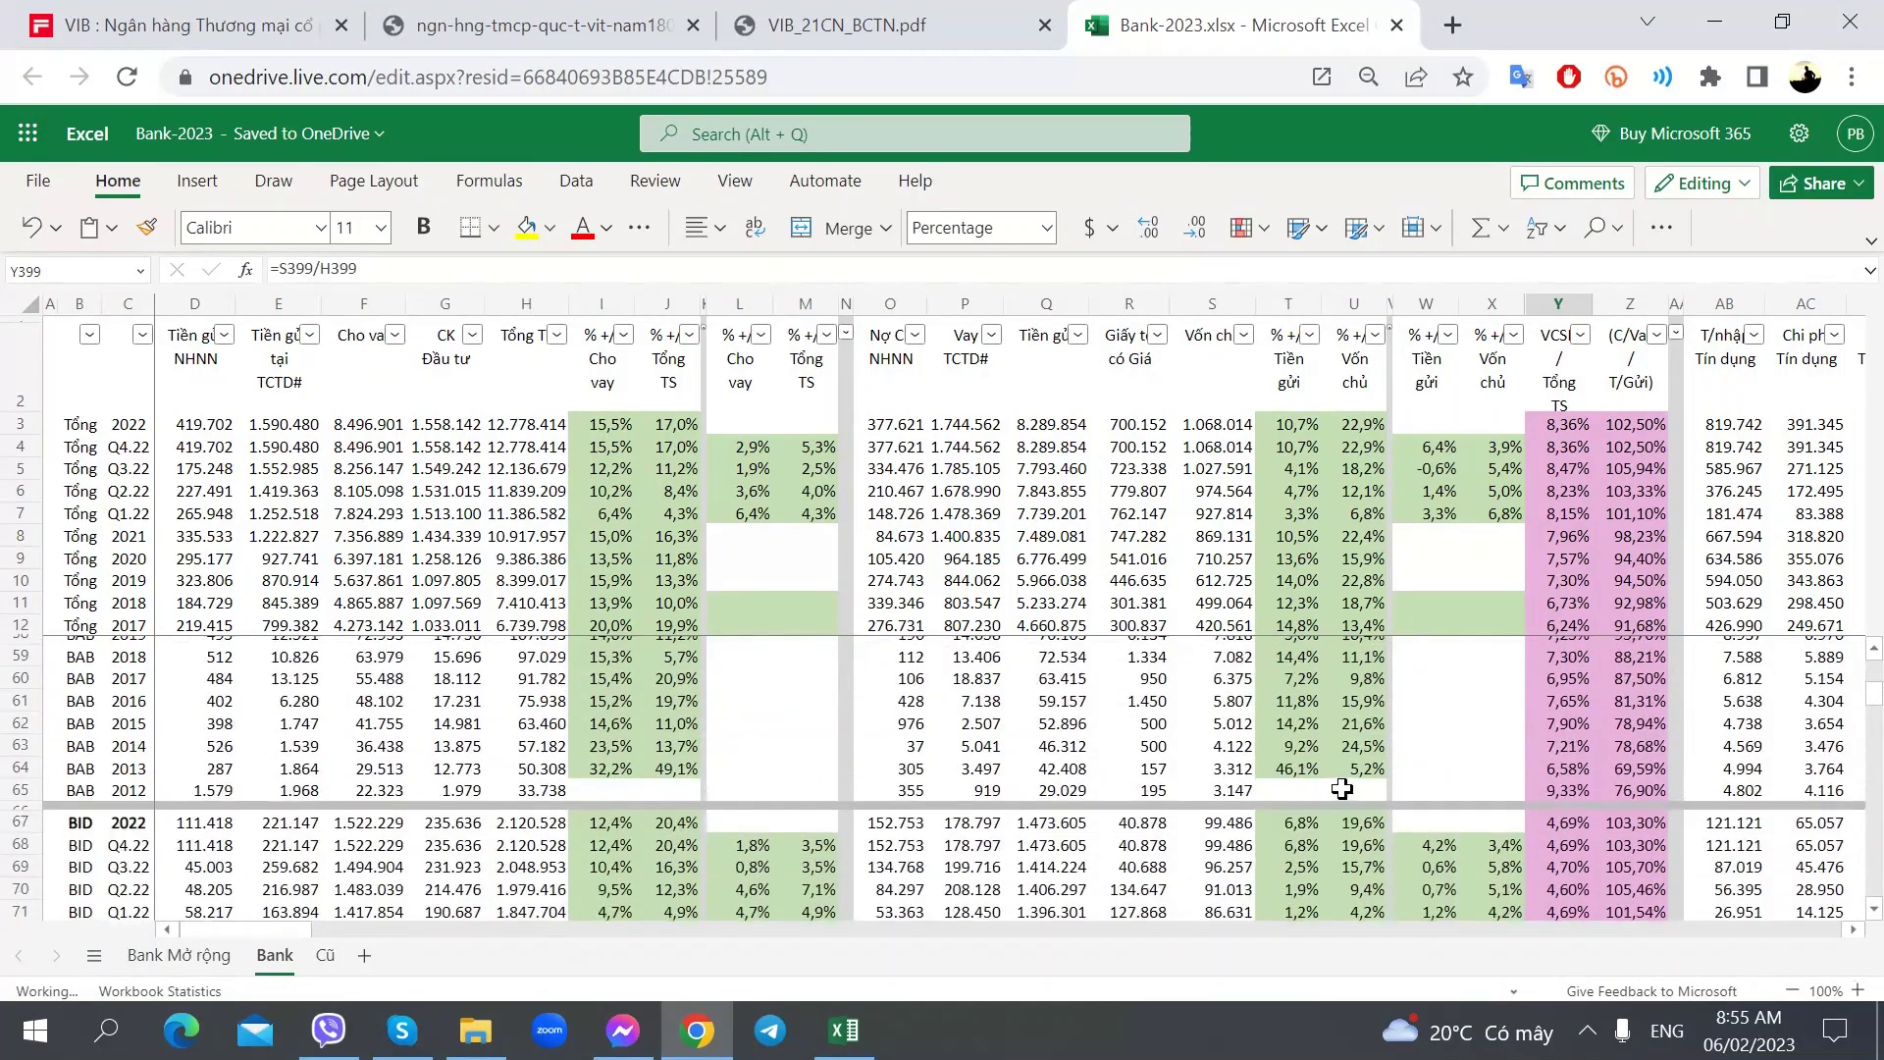
pyautogui.scroll(1, 1342, 788)
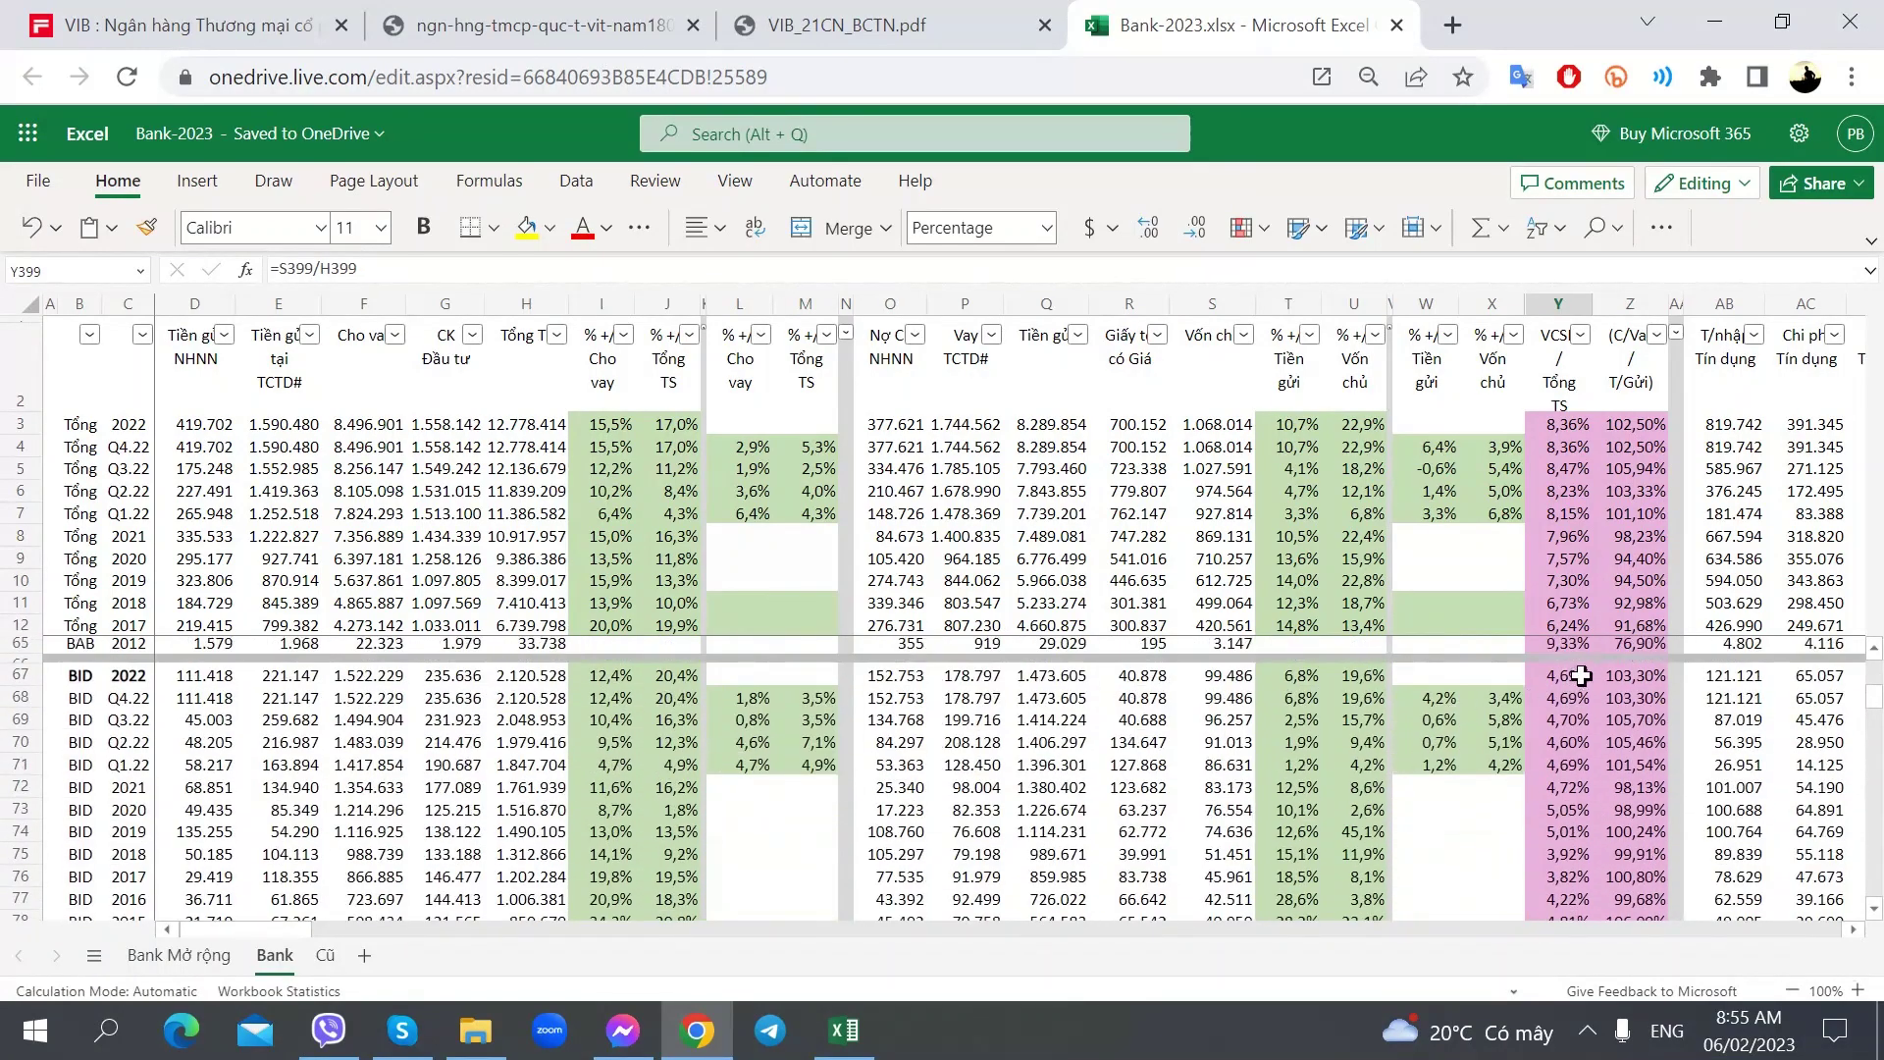
pyautogui.click(1565, 677)
pyautogui.scroll(-2, 1482, 747)
pyautogui.scroll(-7, 1483, 747)
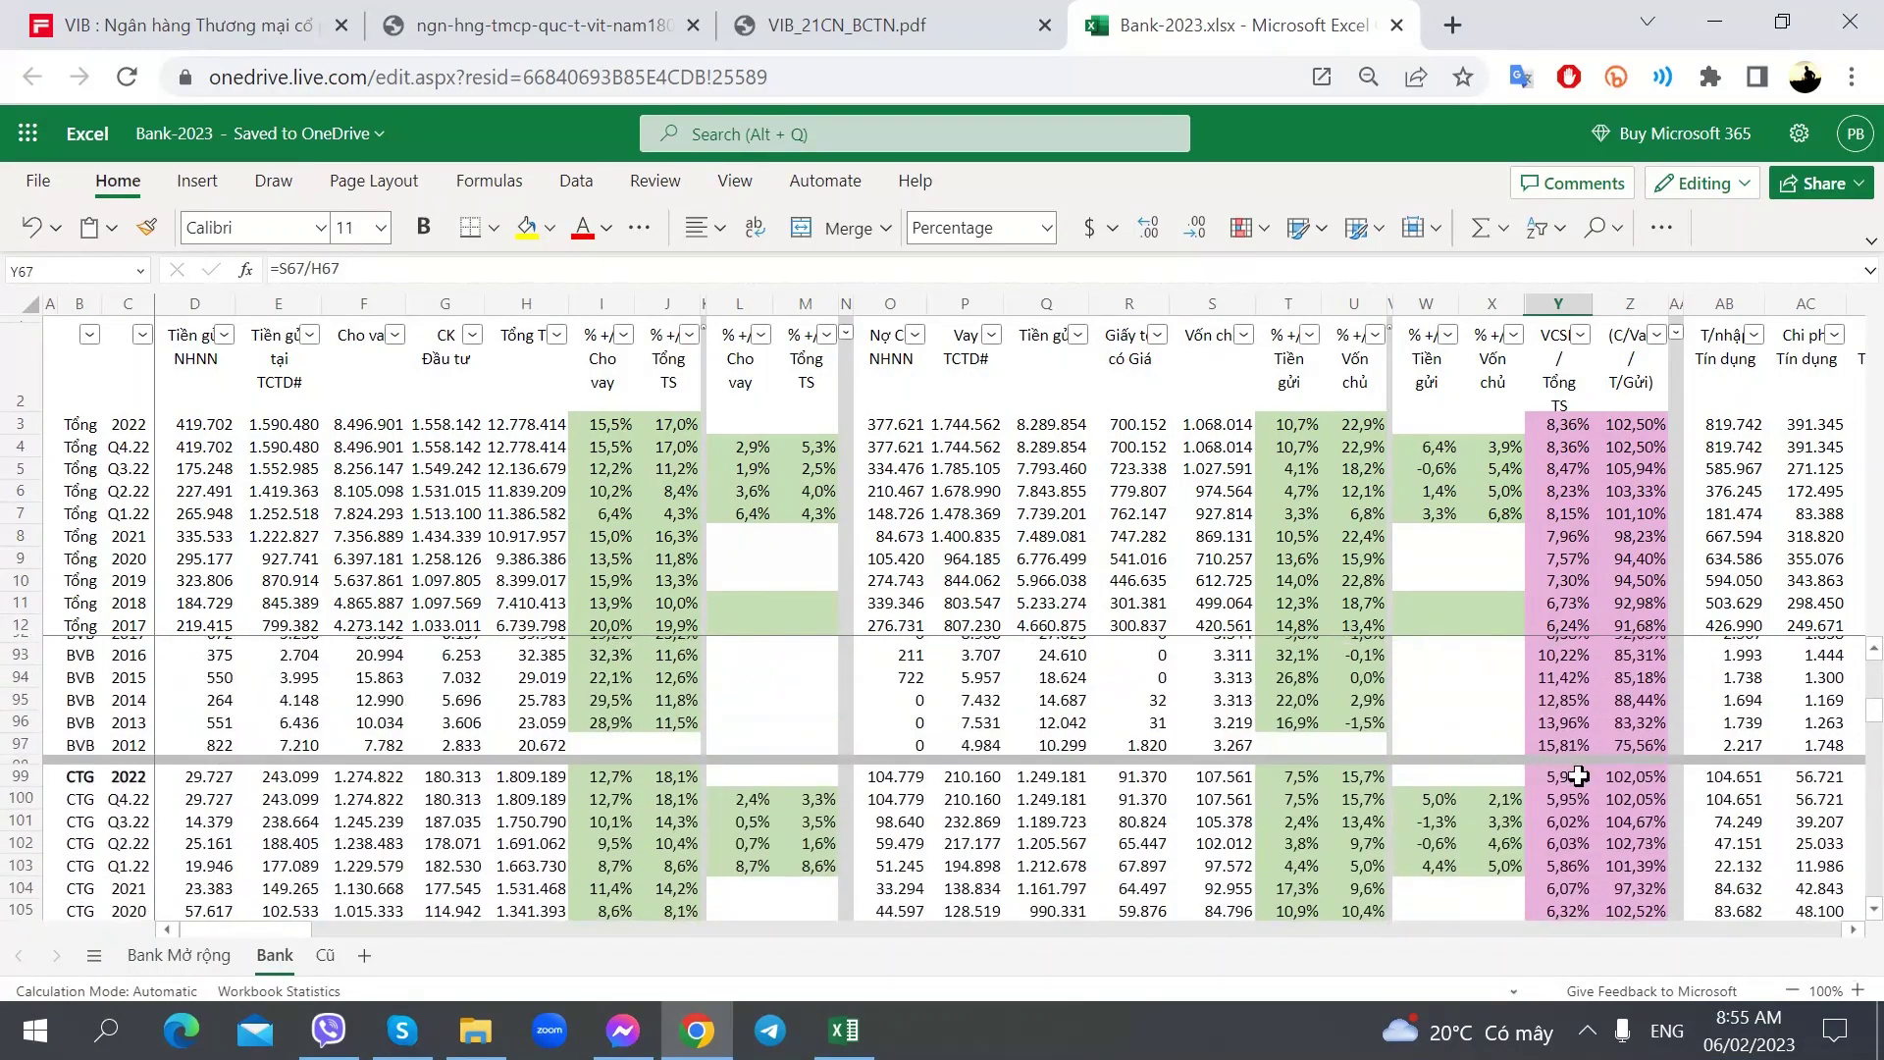
pyautogui.click(1562, 776)
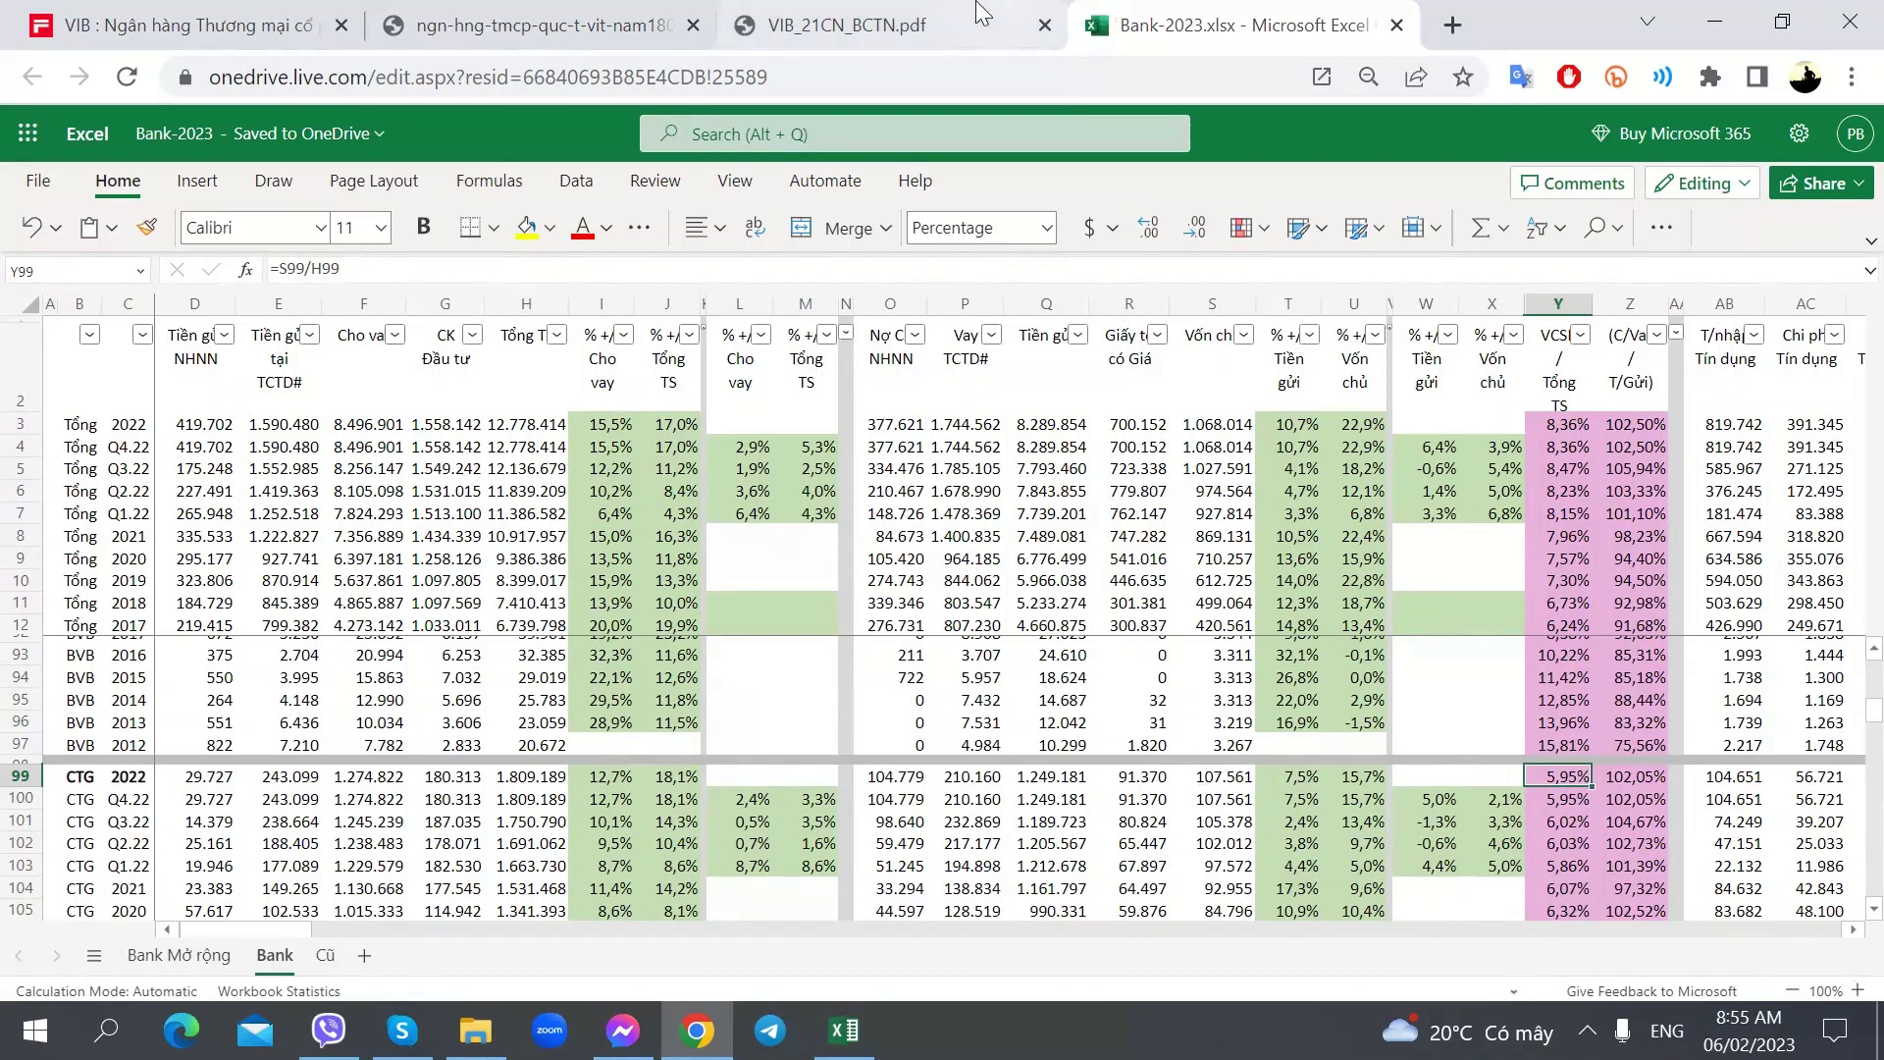
# - Return to the VIB workbook and examine VIB's 2022 row in the Phụ lục sheet, from the loan-to-deposit ratio through the credit income columns
pyautogui.click(609, 14)
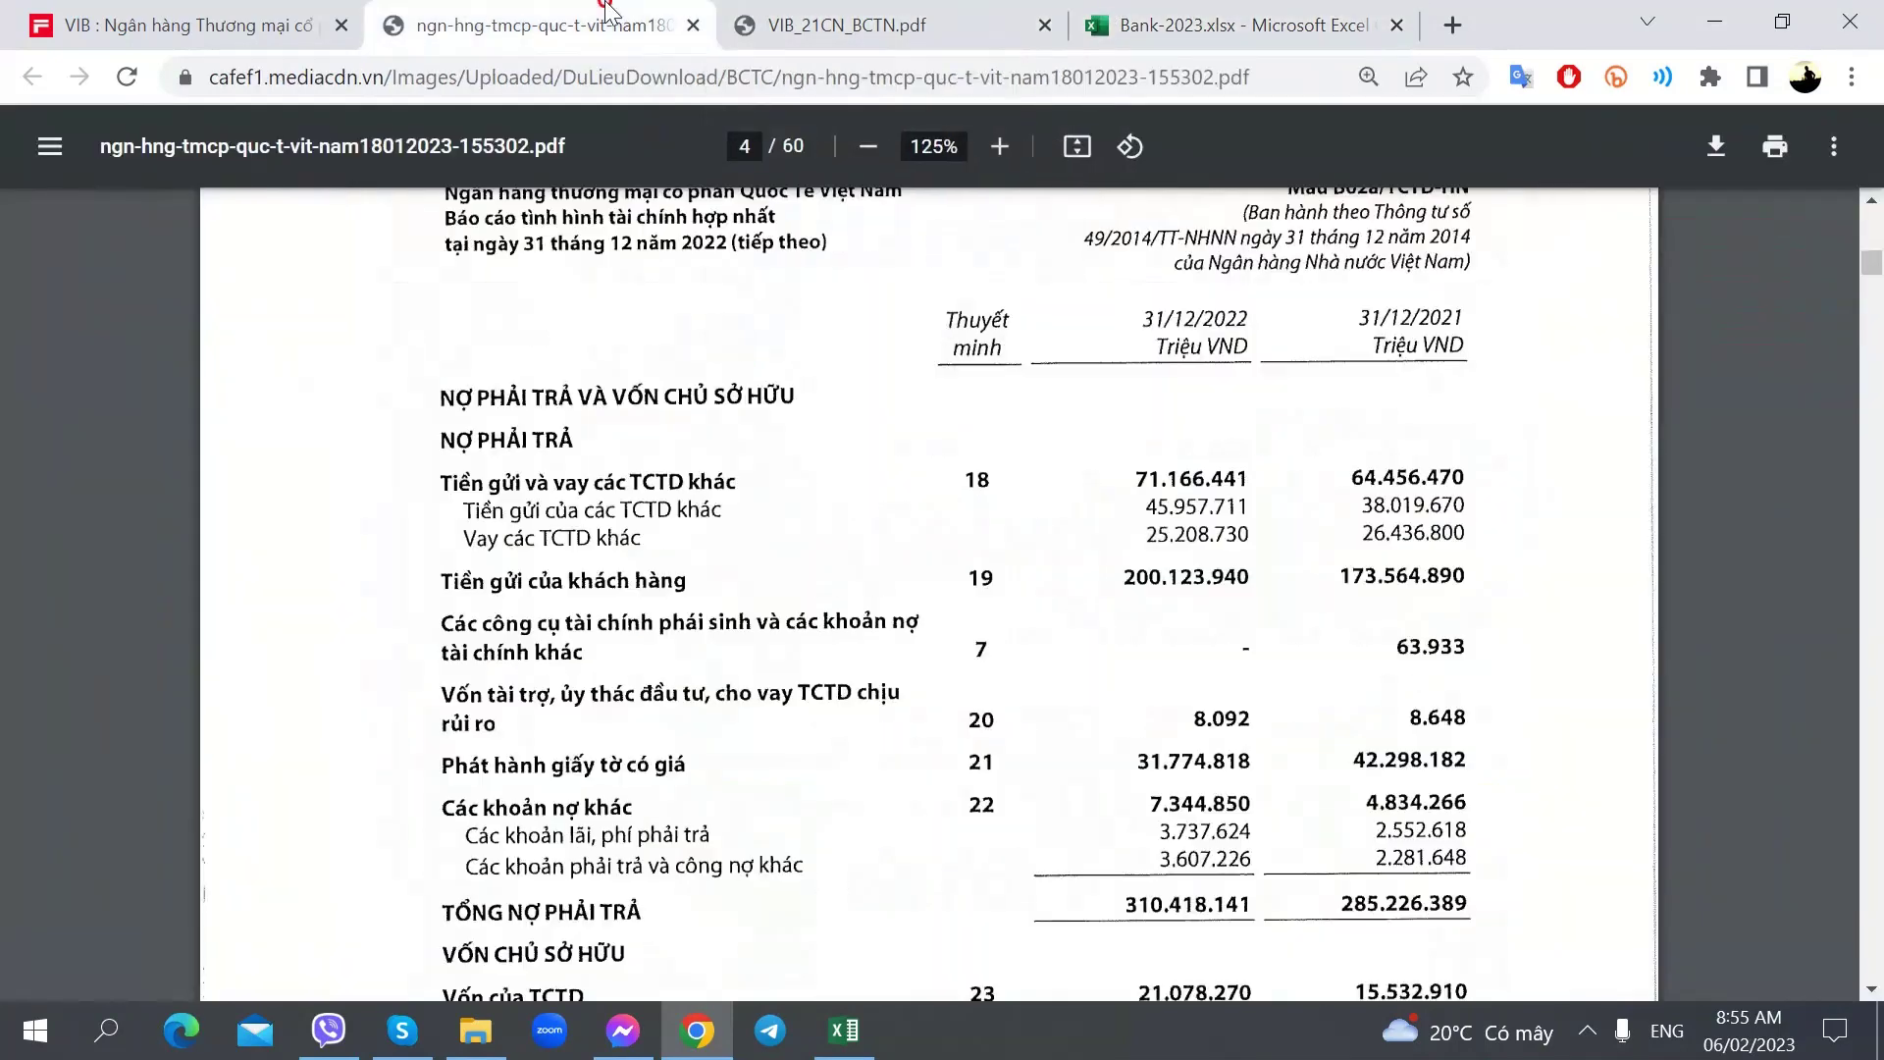
pyautogui.click(844, 1030)
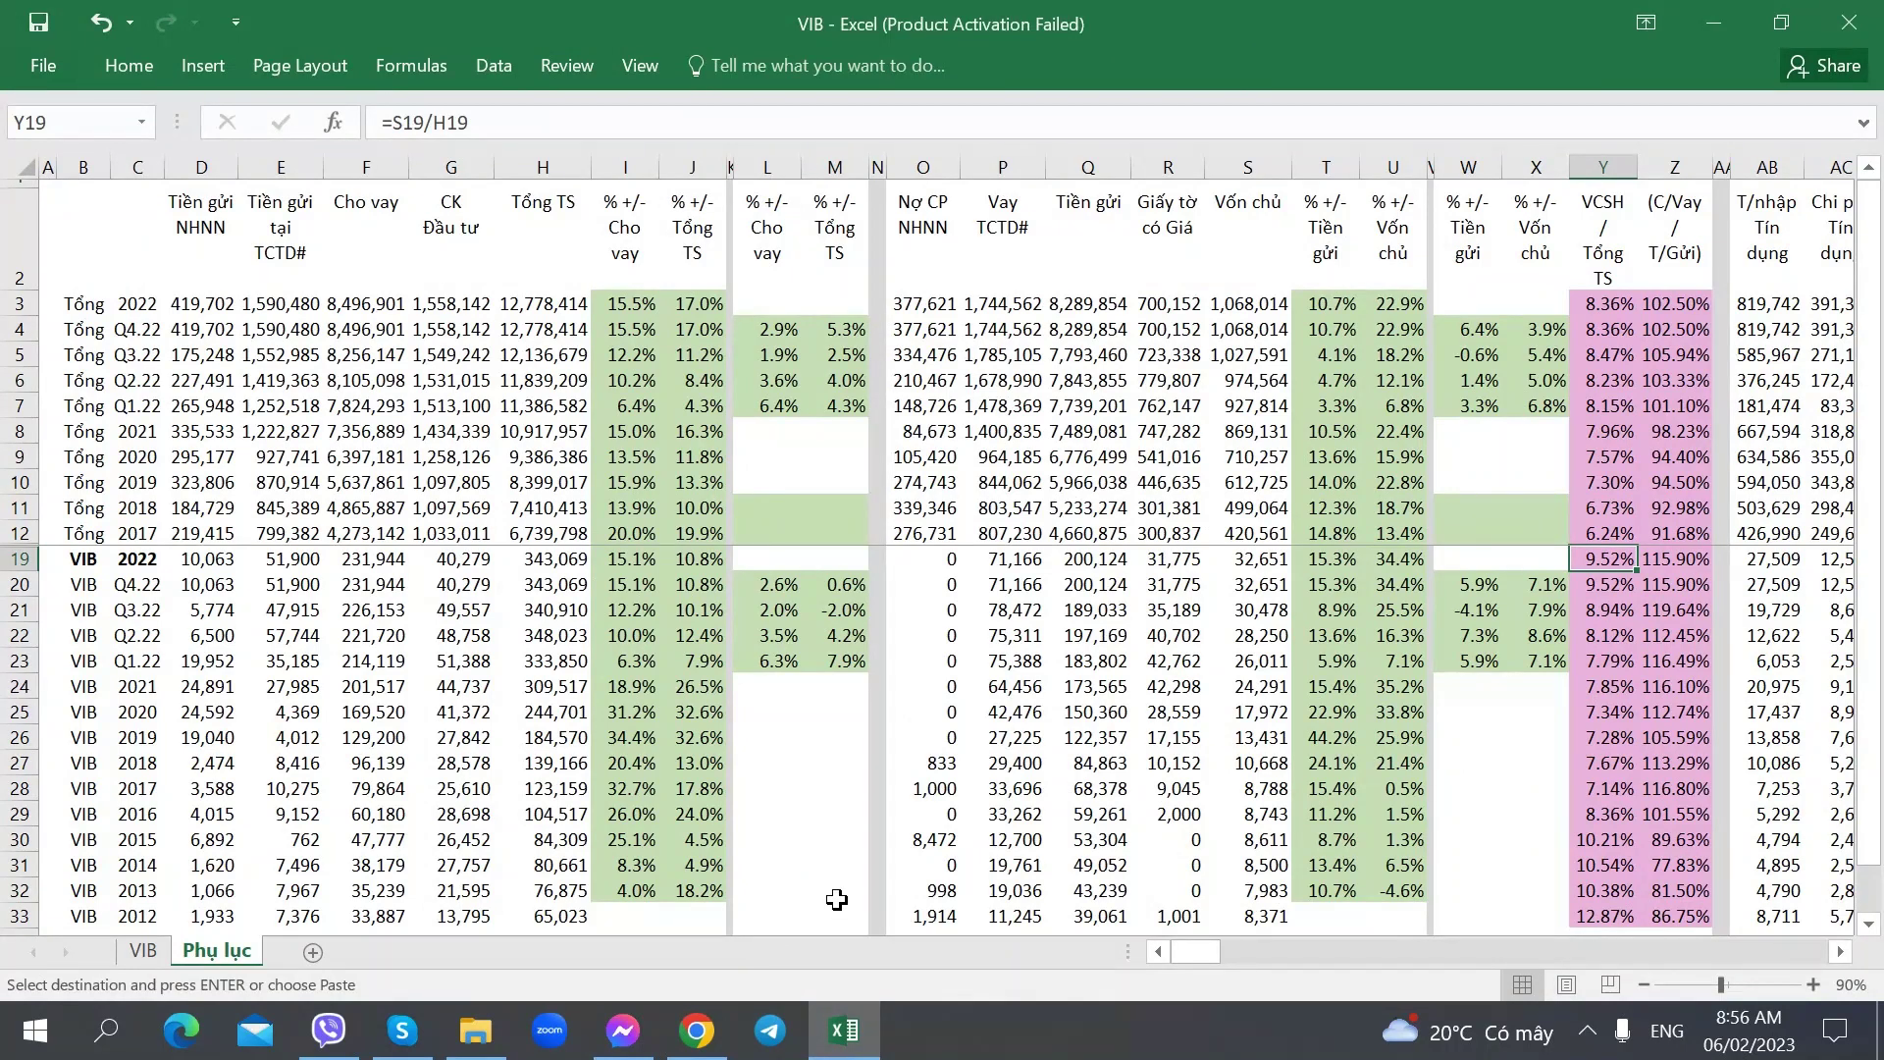
pyautogui.press('Right')
pyautogui.press('Right')
pyautogui.press('Right')
pyautogui.press('Right')
pyautogui.press('Right')
pyautogui.press('Right')
pyautogui.press('Left')
pyautogui.press('Left')
pyautogui.press('Left')
pyautogui.press('Left')
pyautogui.press('Left')
pyautogui.press('Left')
pyautogui.press('Right')
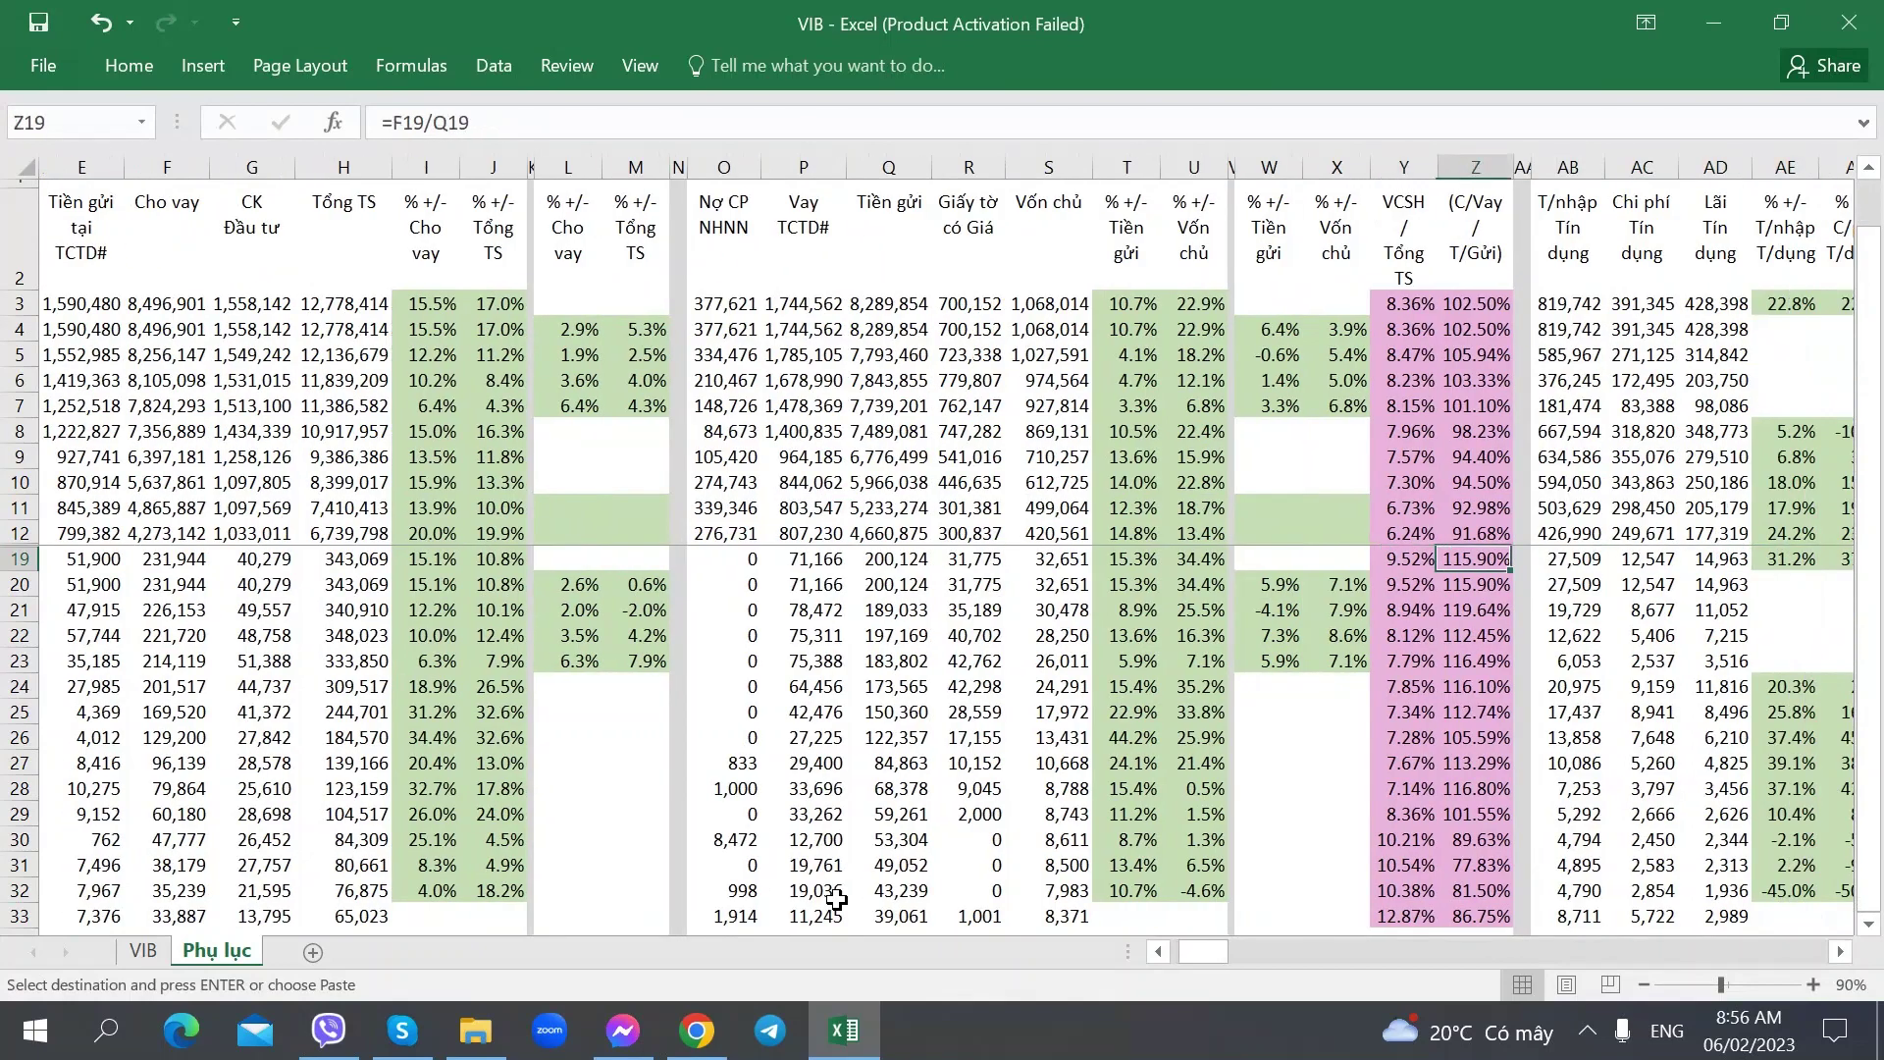
pyautogui.press('Right')
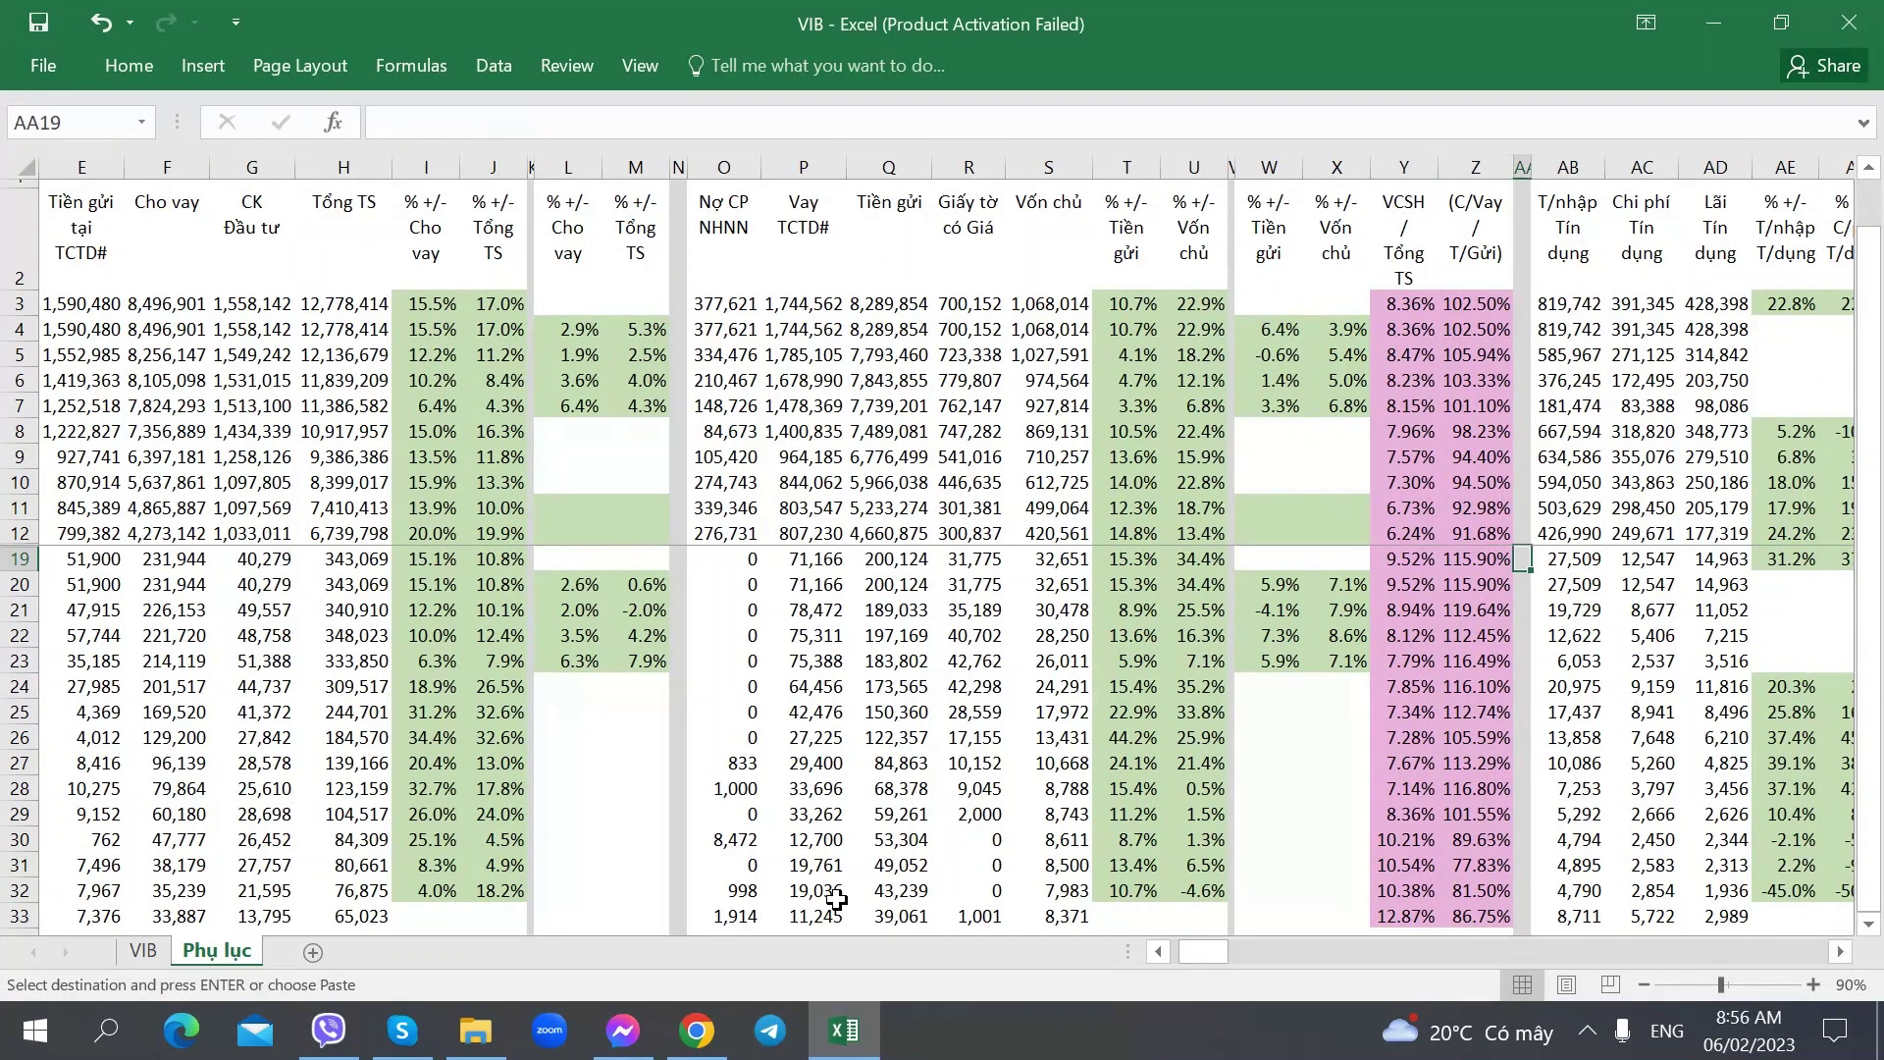
pyautogui.hotkey('ctrl', 'v')
pyautogui.hotkey('alt', 'Tab')
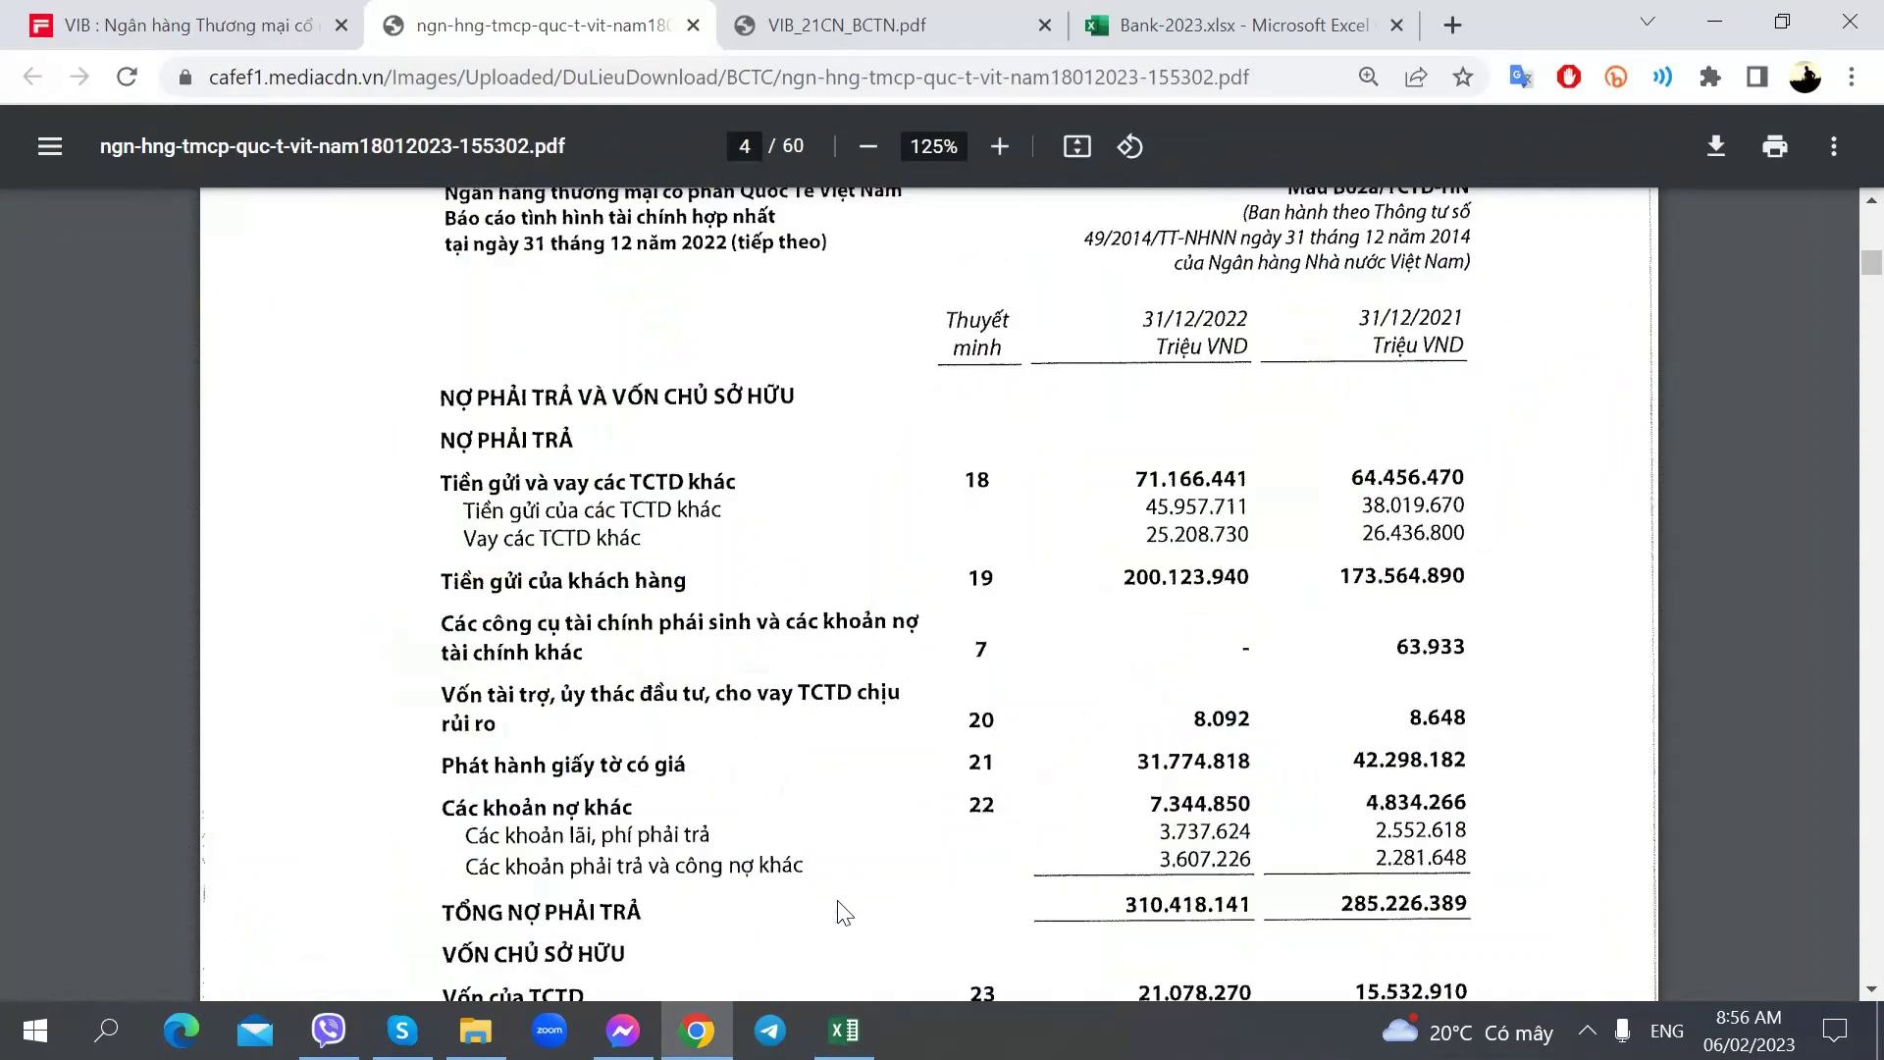
pyautogui.hotkey('alt', 'Tab')
pyautogui.press('Right')
pyautogui.press('Right')
pyautogui.press('Right')
pyautogui.press('Right')
pyautogui.press('Right')
pyautogui.press('Right')
pyautogui.press('Right')
pyautogui.press('Right')
pyautogui.press('Right')
pyautogui.press('Right')
pyautogui.press('Right')
pyautogui.press('Right')
pyautogui.press('Right')
pyautogui.press('Right')
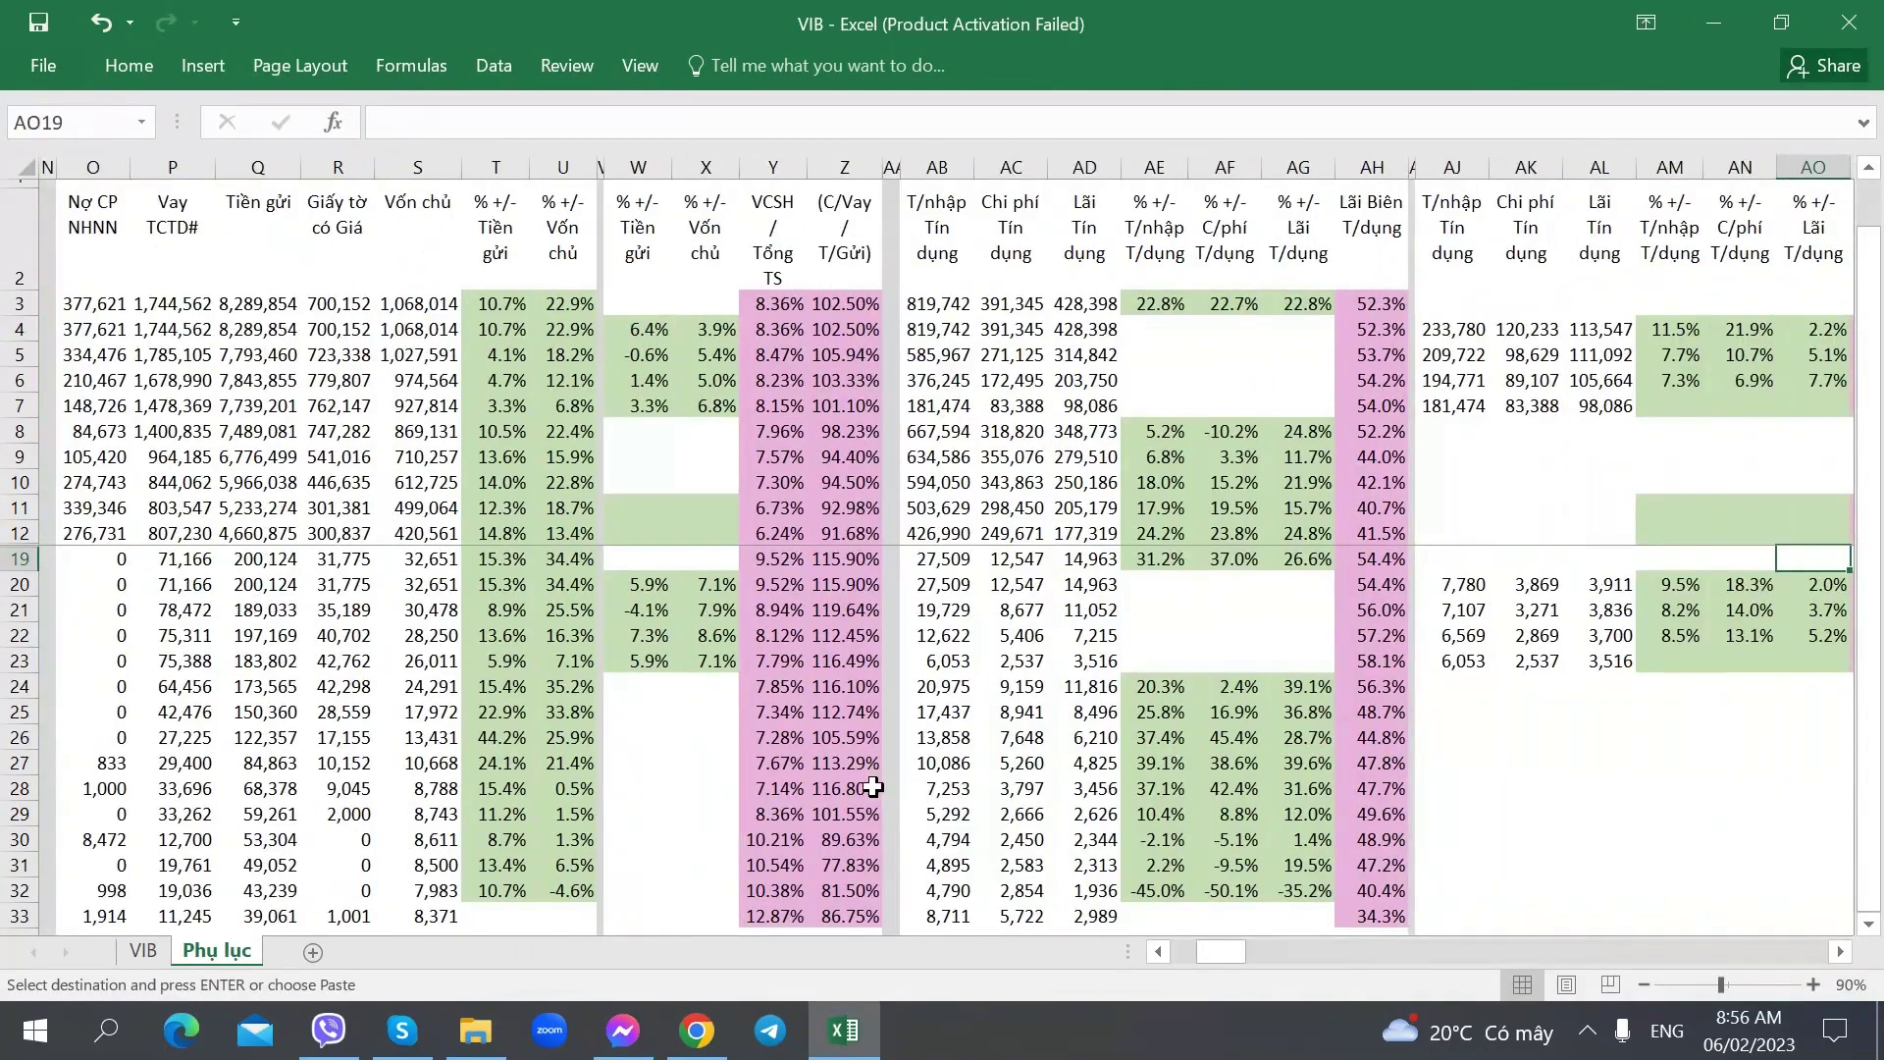
# - Return to the VIB sheet and review the equity-to-total-assets note and its rating, through to the credit income note
pyautogui.click(696, 1026)
pyautogui.click(694, 1020)
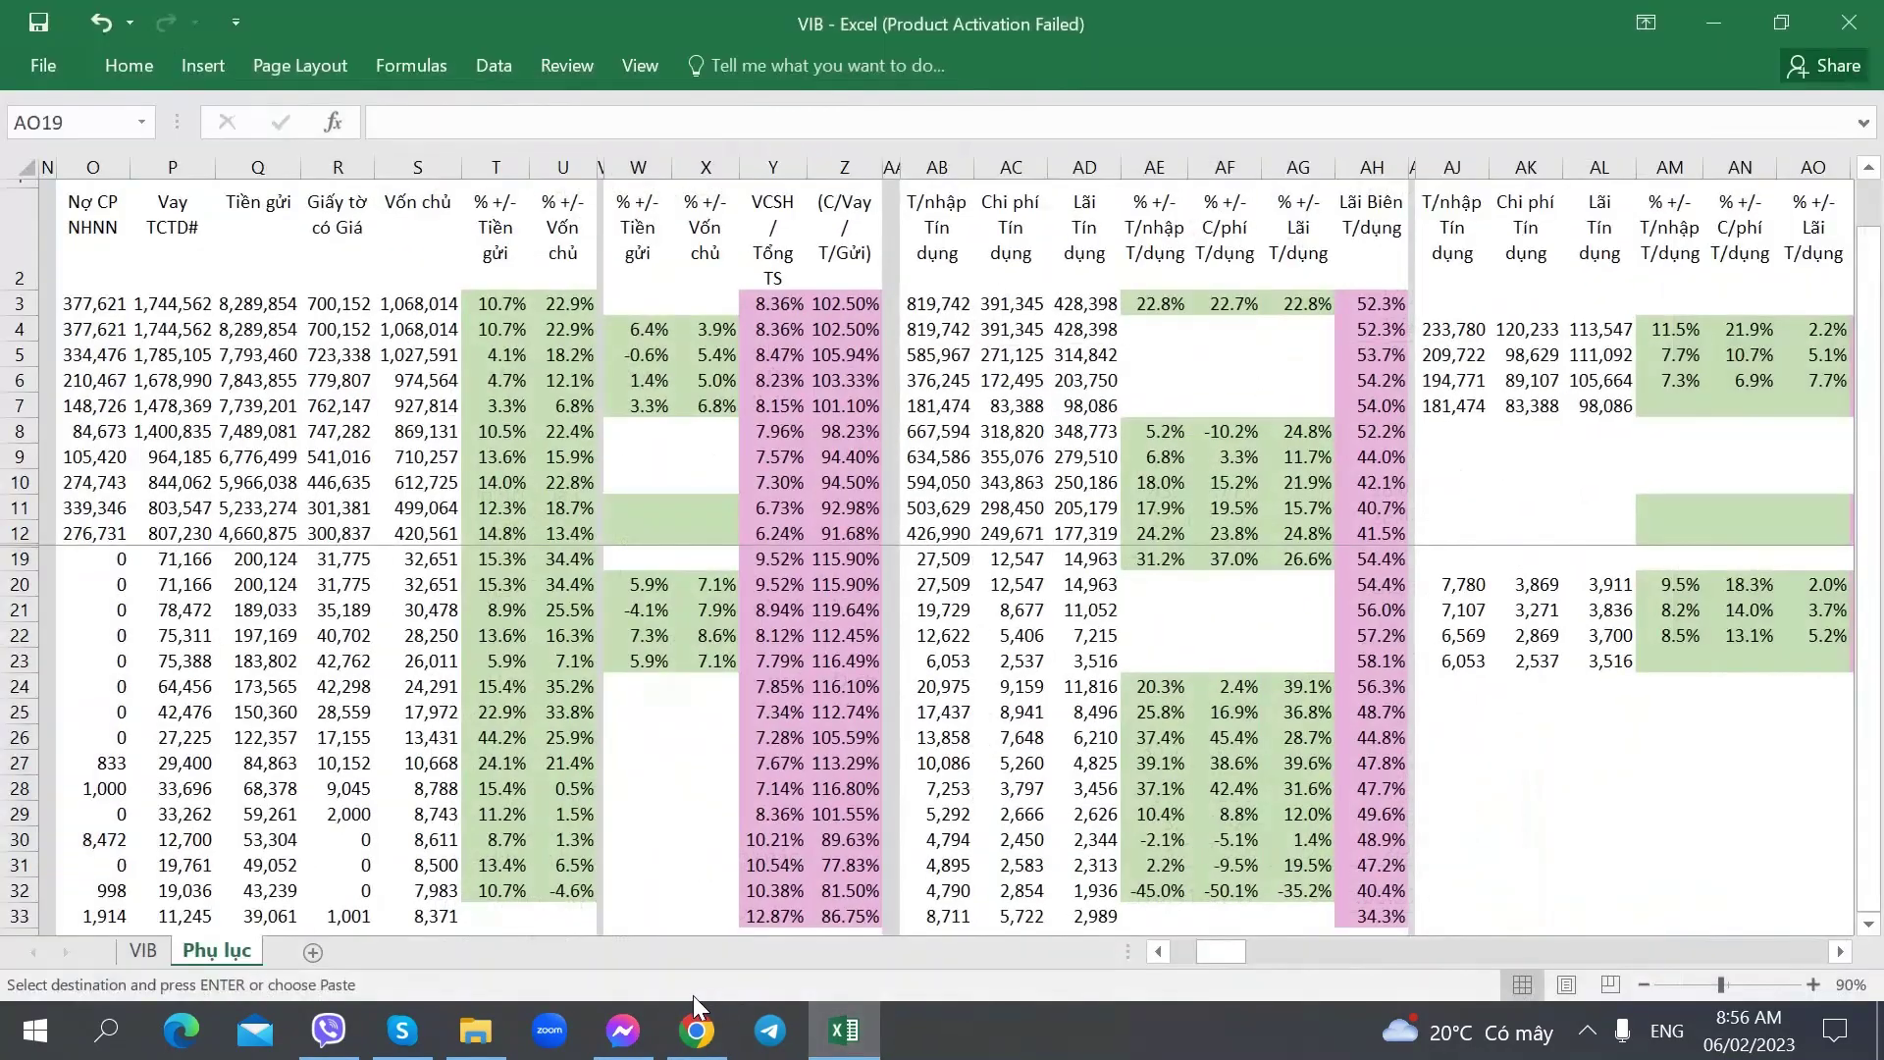
pyautogui.click(143, 950)
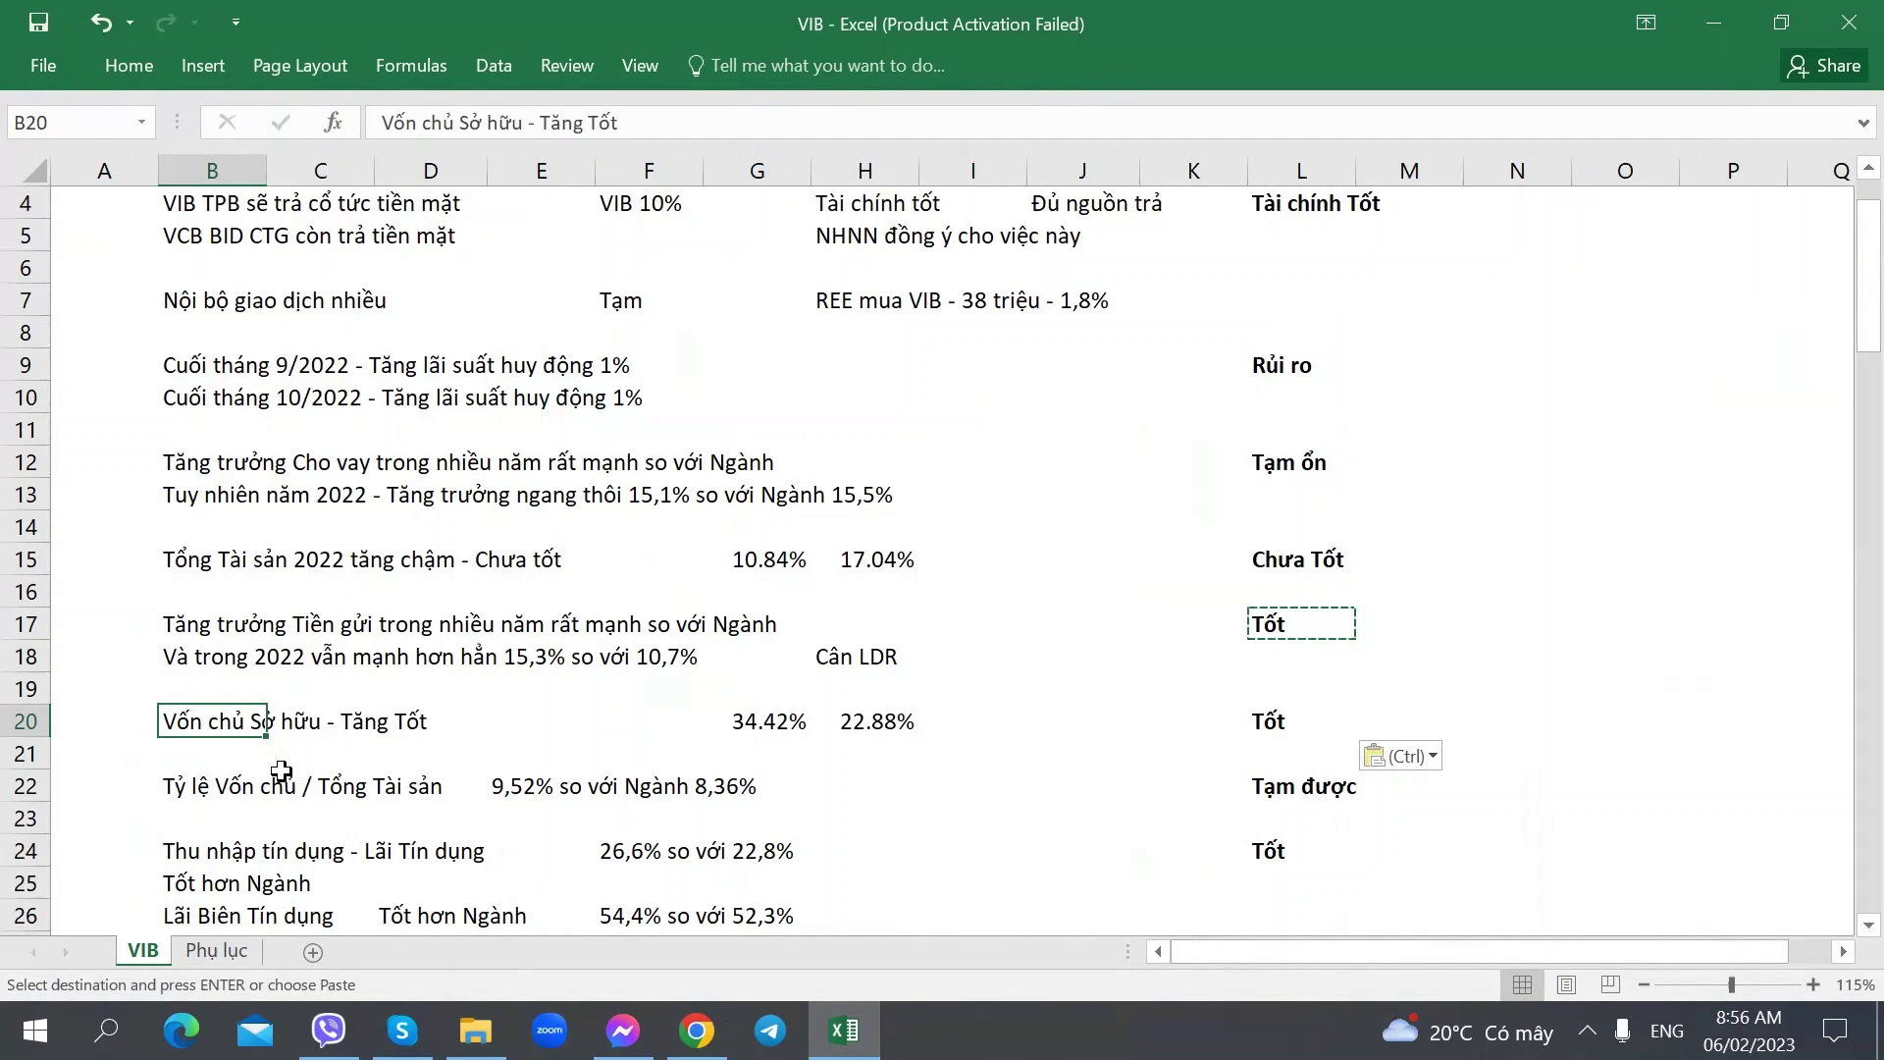
pyautogui.scroll(-2, 262, 768)
pyautogui.click(200, 595)
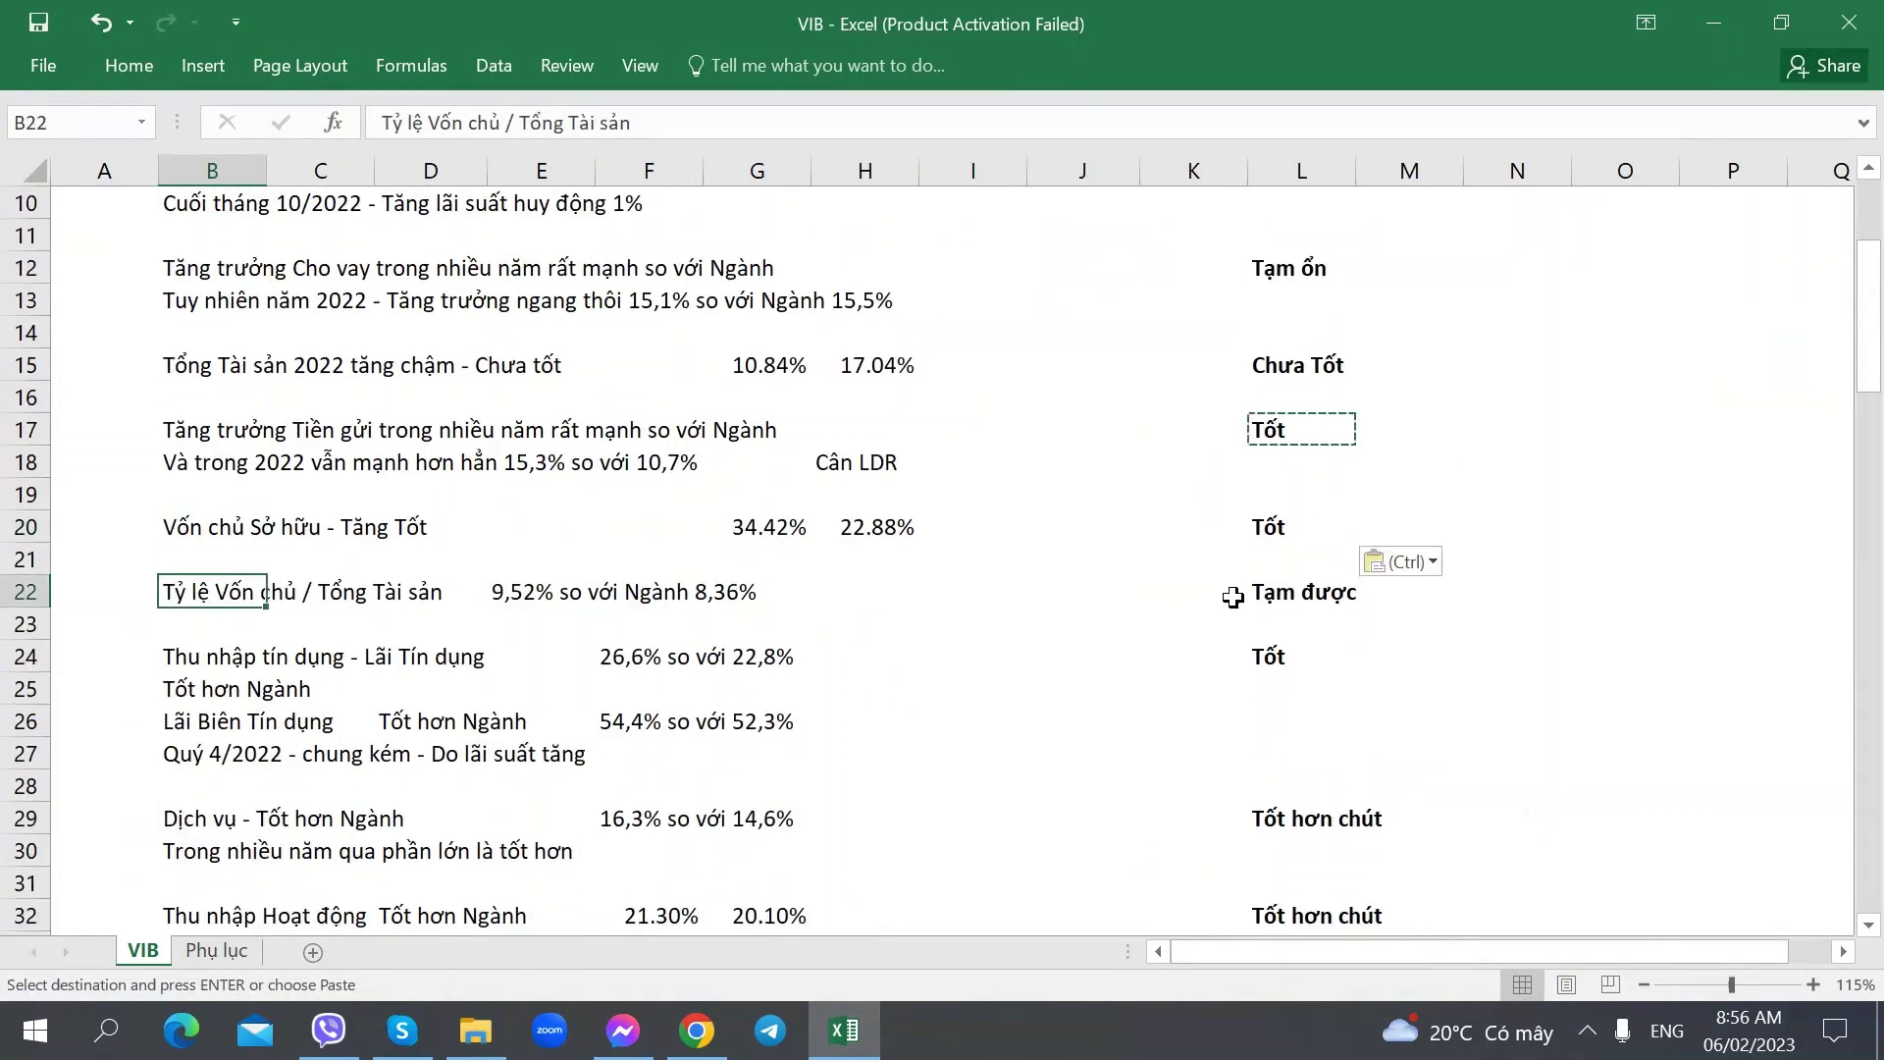
pyautogui.click(1276, 595)
pyautogui.click(930, 602)
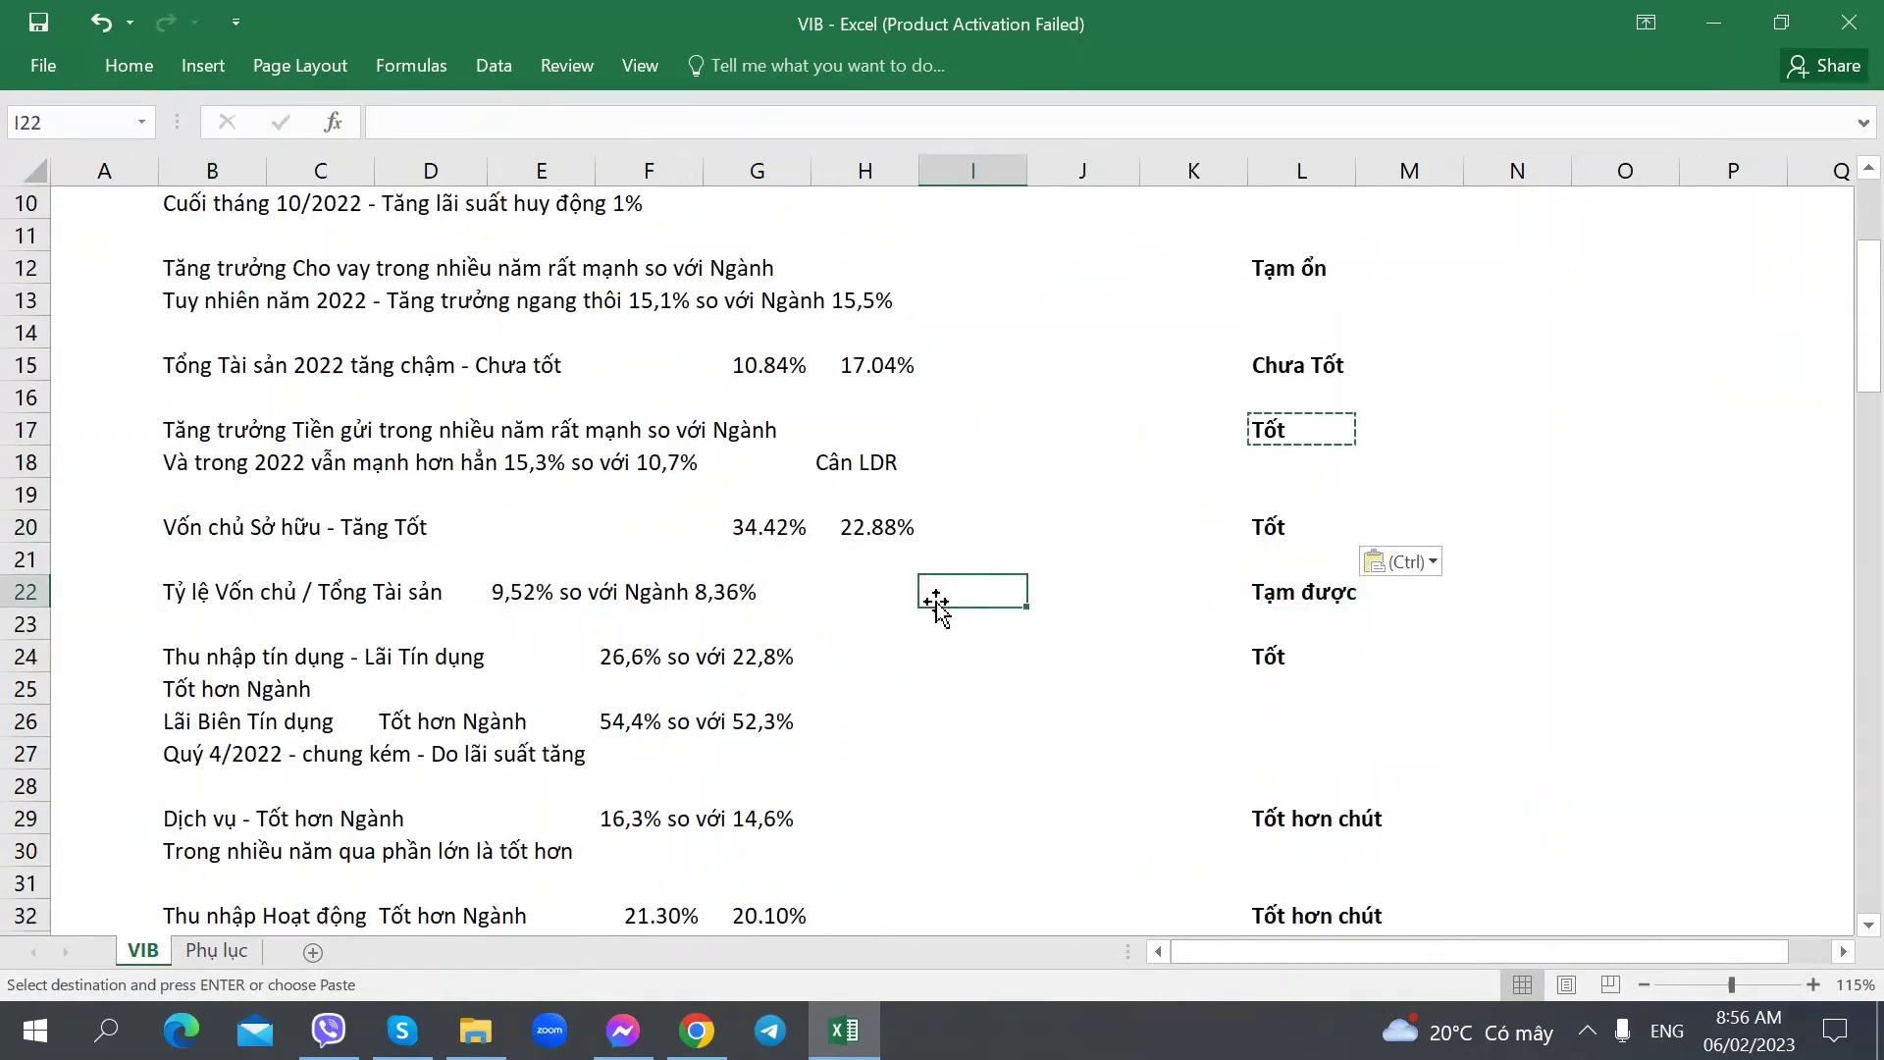
pyautogui.click(1035, 598)
pyautogui.click(970, 534)
pyautogui.click(1084, 530)
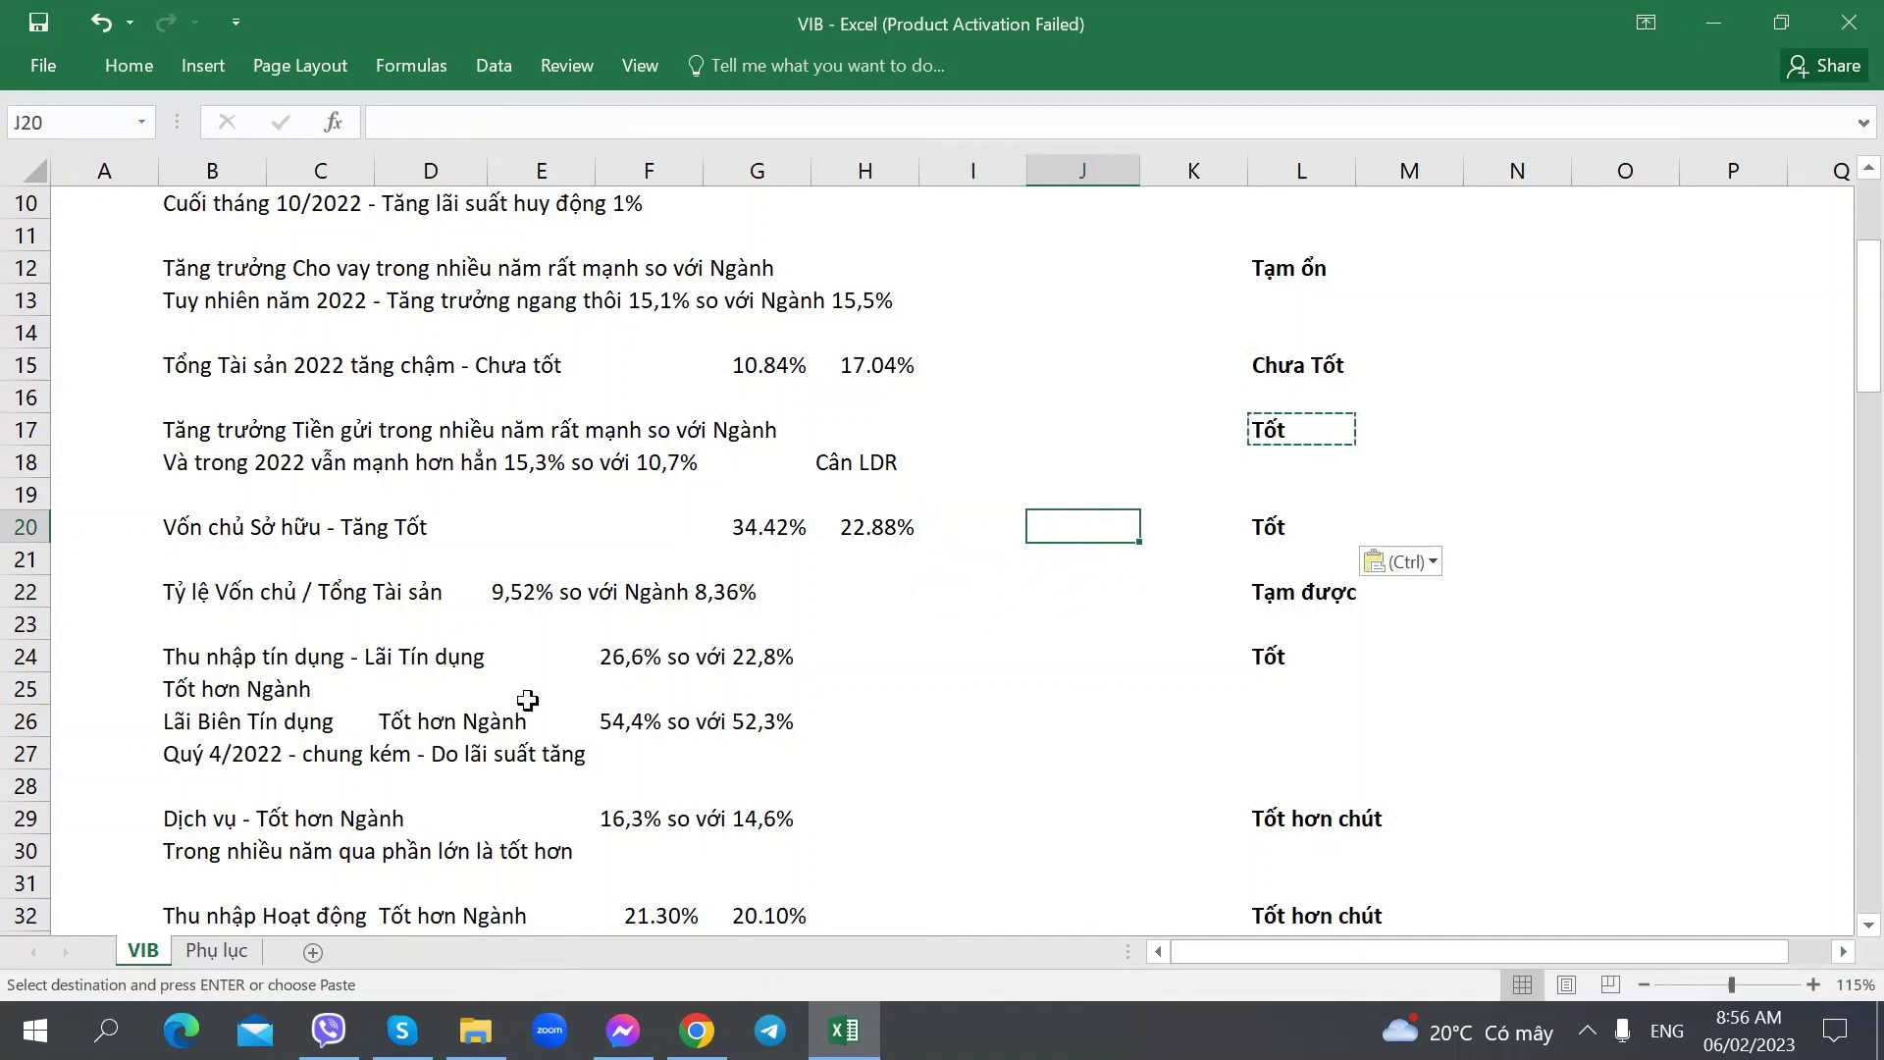
pyautogui.click(283, 667)
# - Switch to VIB's Q4/2022 financial report PDF in the browser and examine the consolidated income statement on page 6
pyautogui.hotkey('alt', 'Tab')
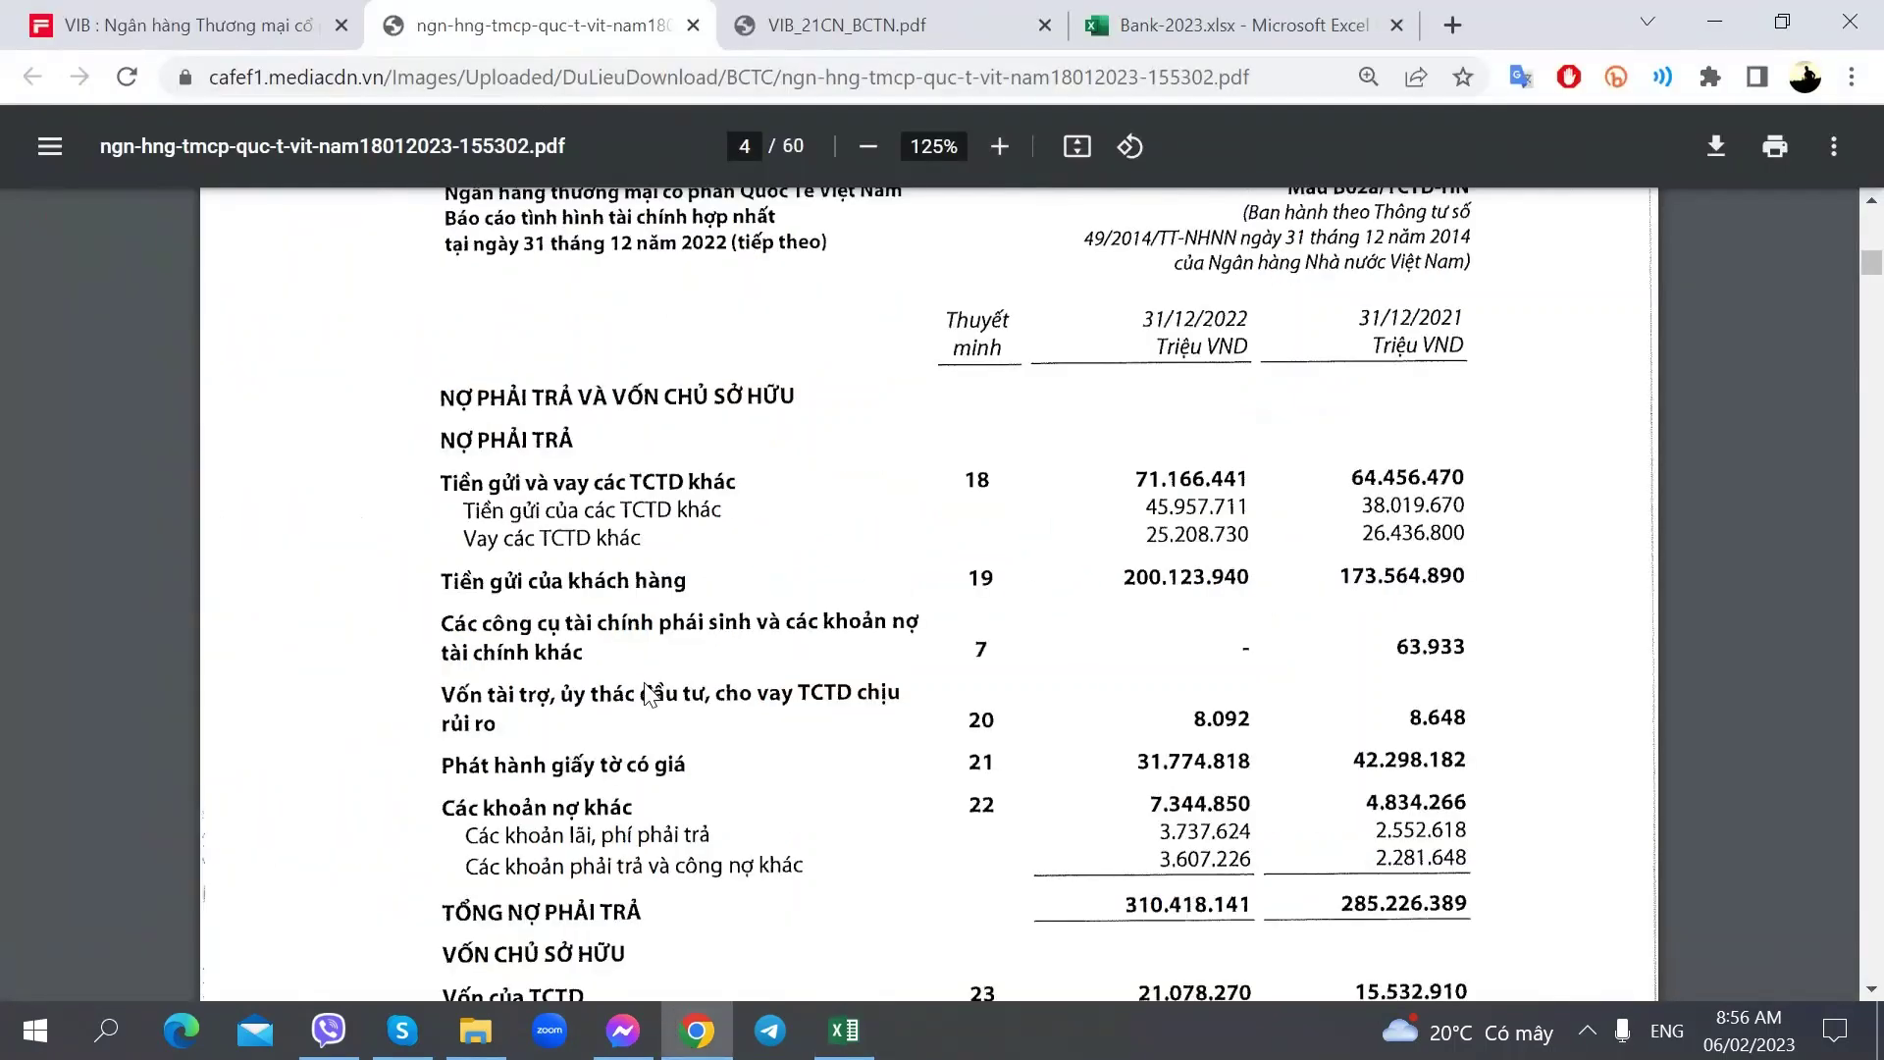
pyautogui.scroll(-6, 647, 692)
pyautogui.scroll(3, 628, 677)
pyautogui.scroll(-8, 628, 675)
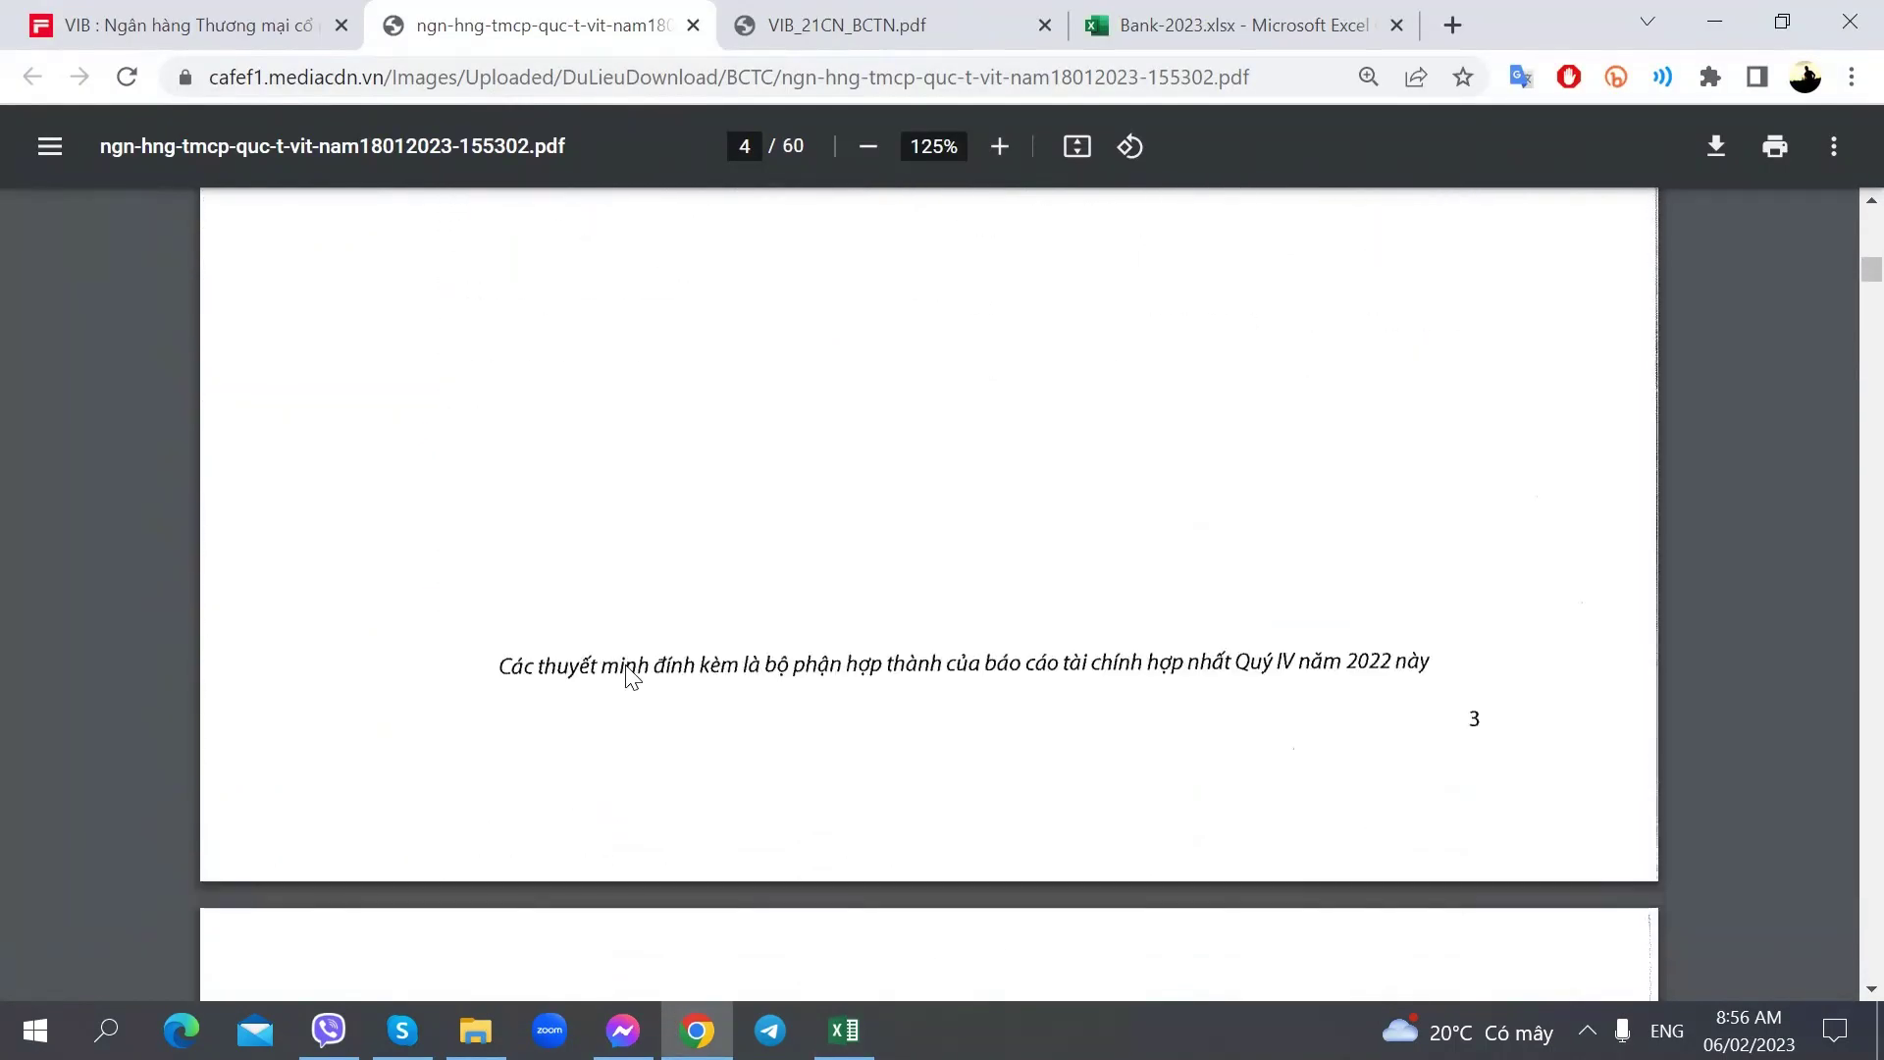
pyautogui.scroll(-8, 629, 675)
pyautogui.scroll(-10, 628, 677)
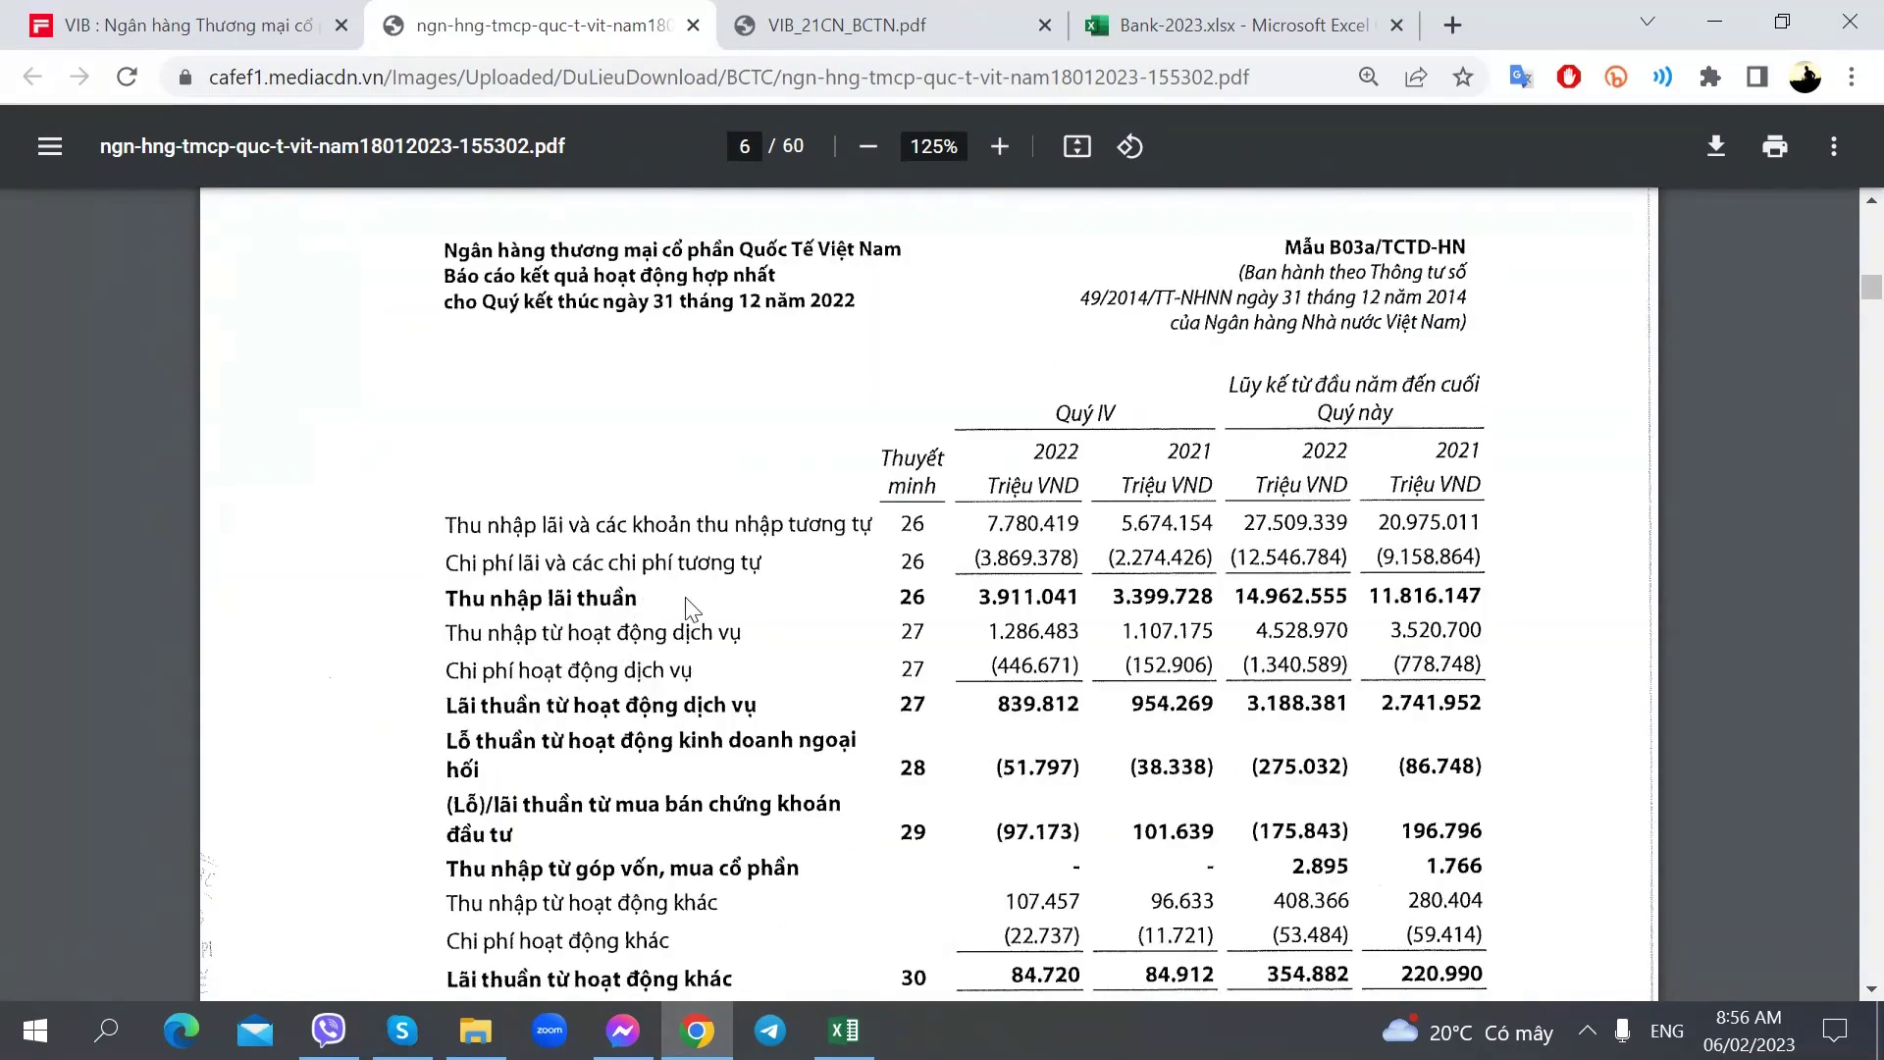
pyautogui.scroll(-5, 690, 603)
pyautogui.scroll(5, 699, 601)
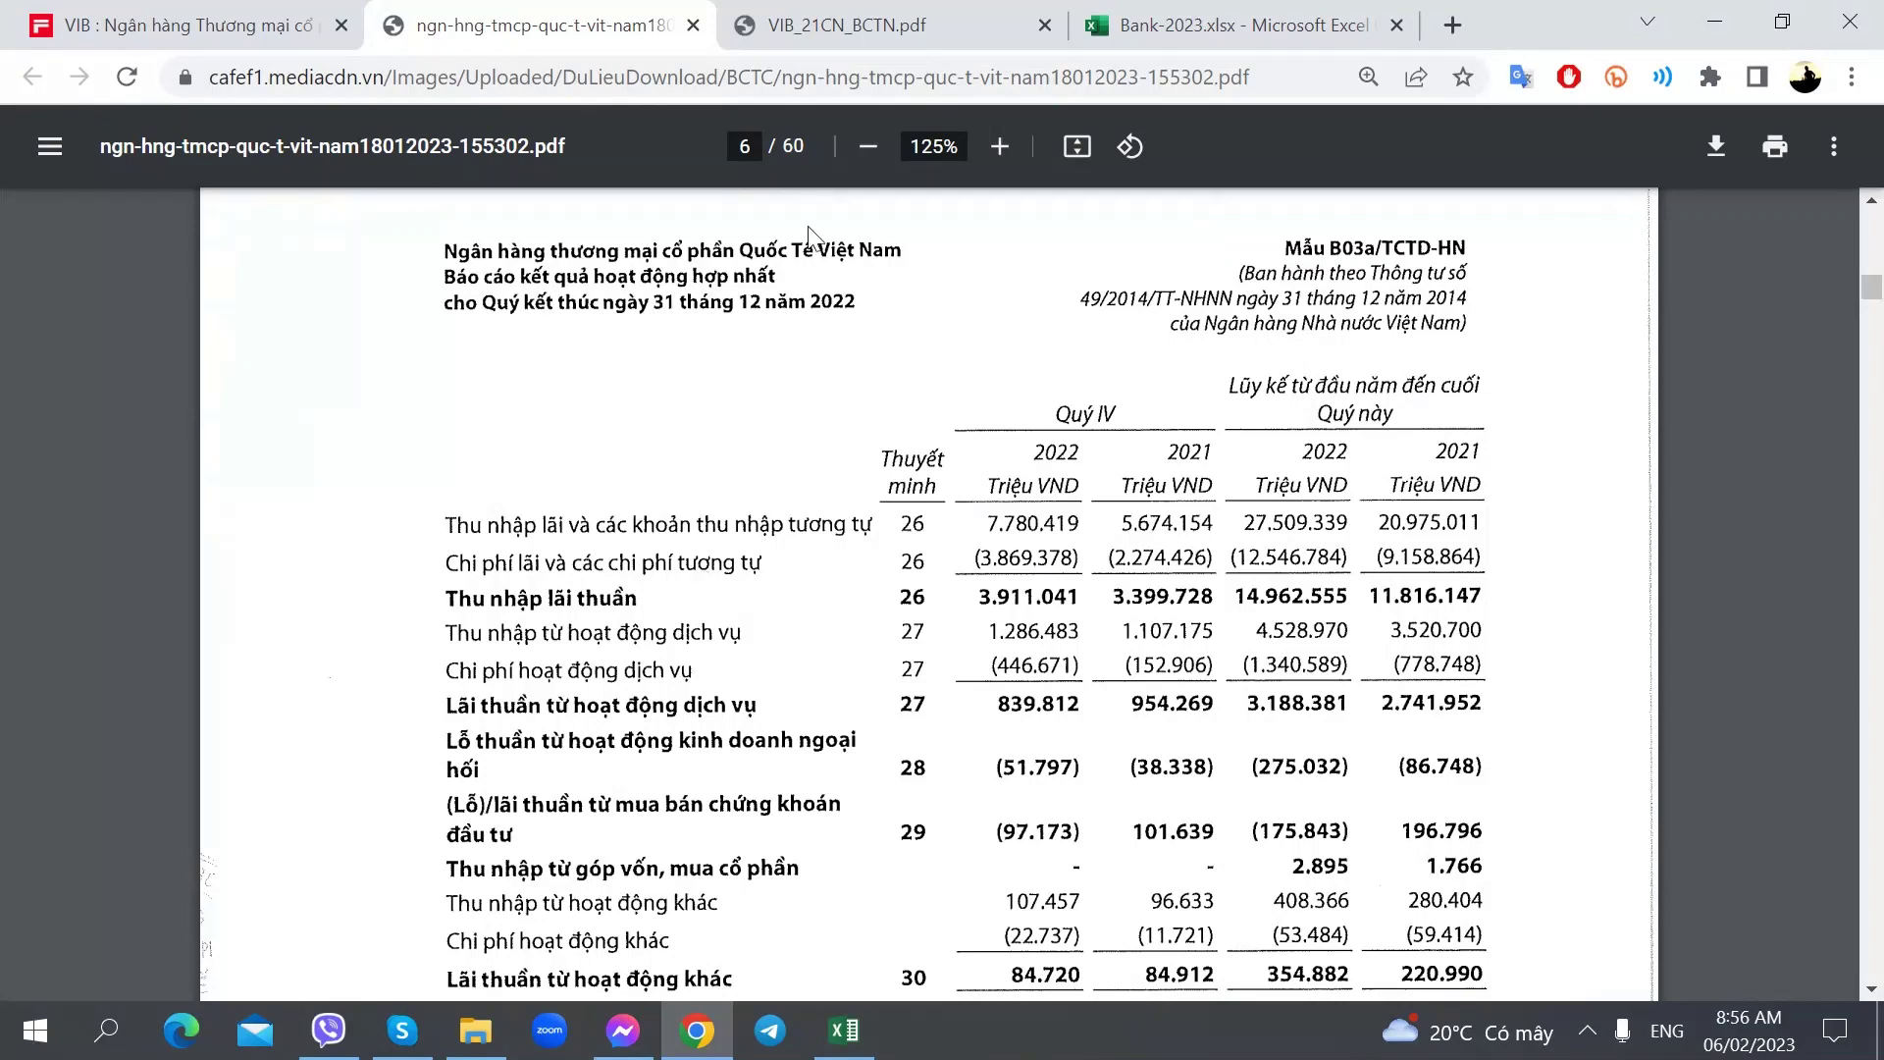
# - Return to the VIB workbook and check the credit income growth note against the report's income statement
pyautogui.hotkey('alt', 'Tab')
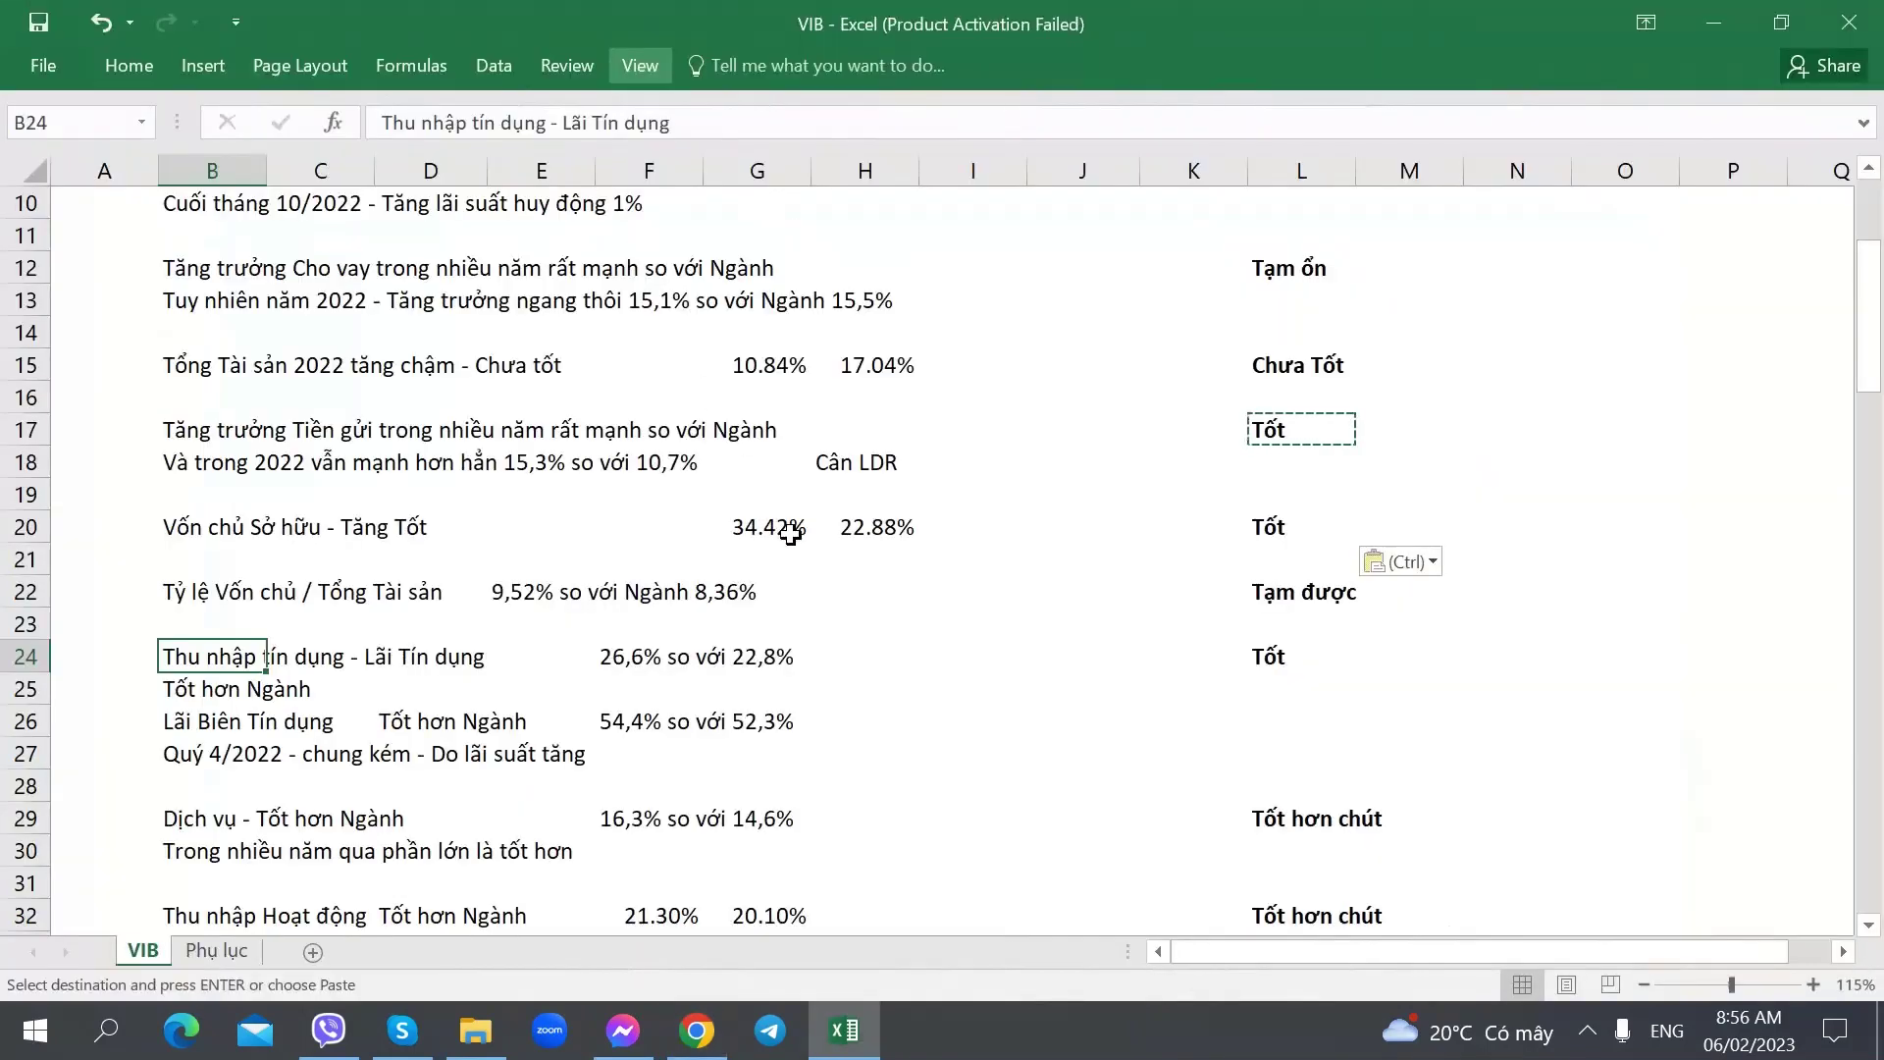
pyautogui.scroll(-3, 664, 642)
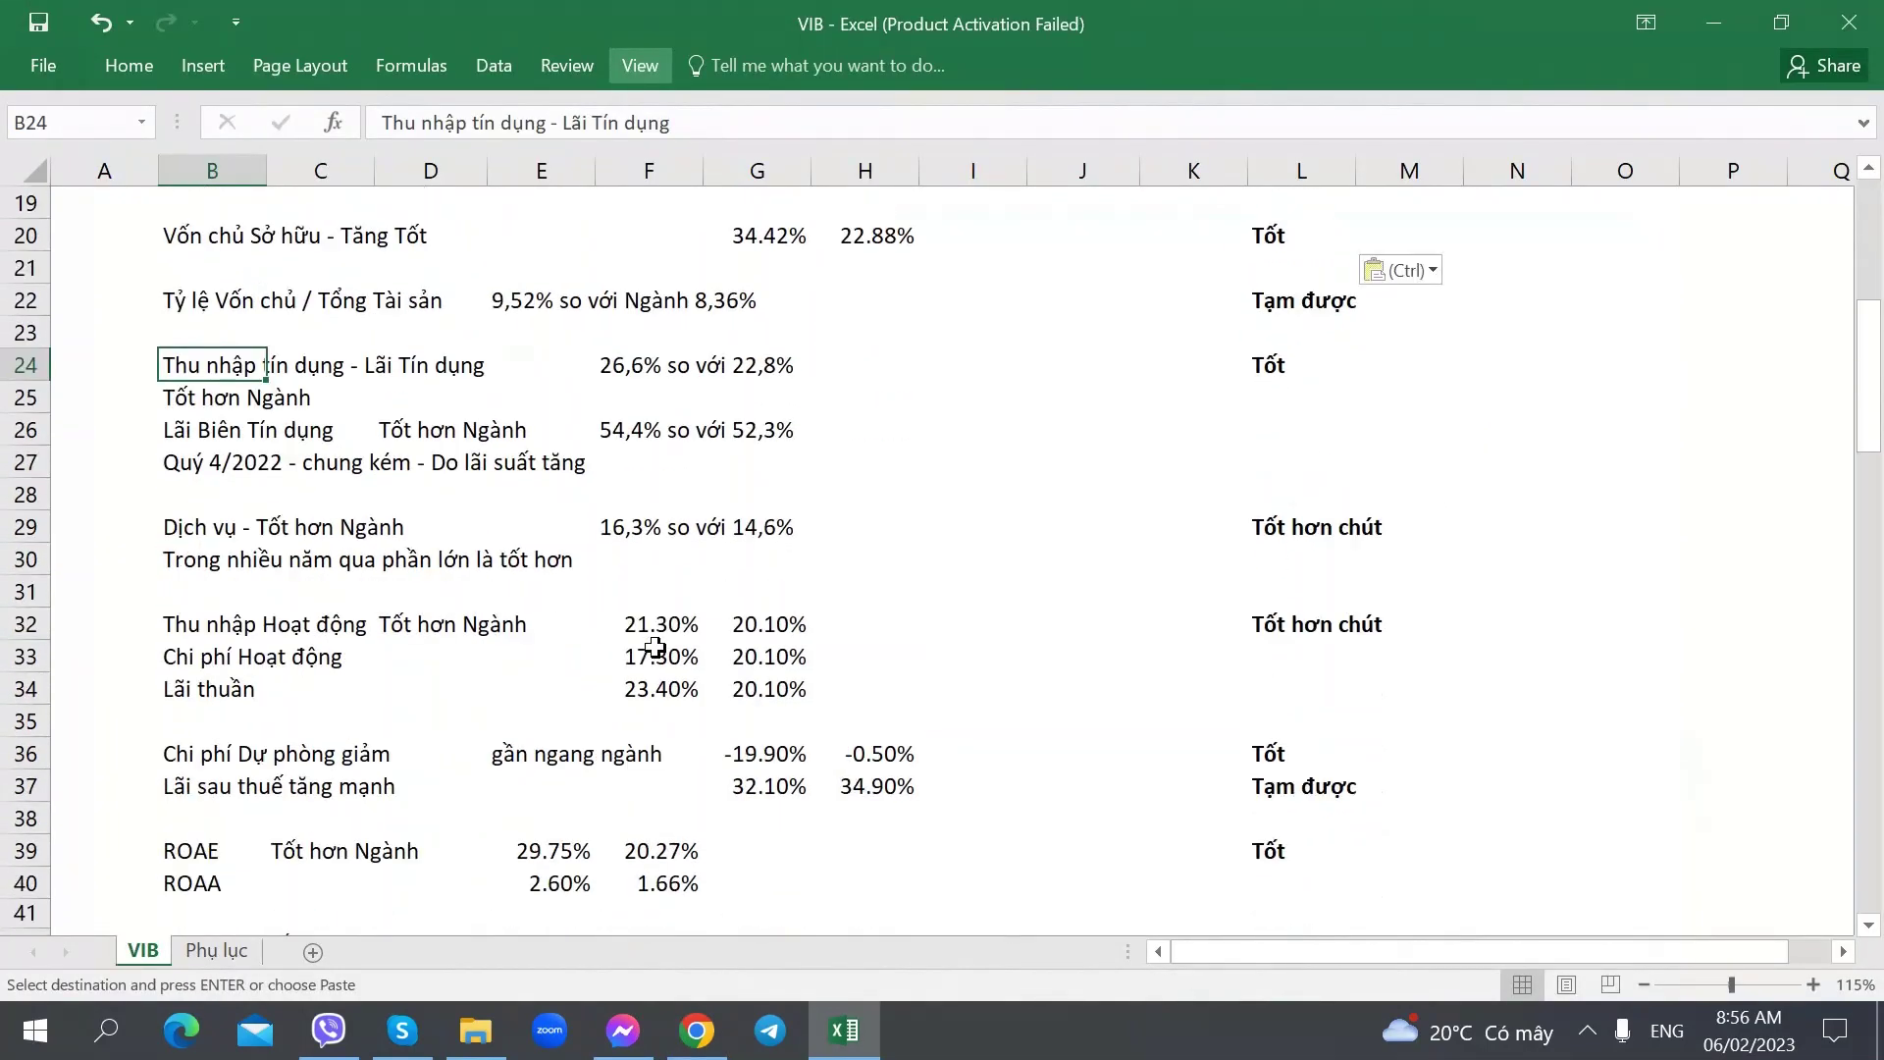
pyautogui.click(922, 361)
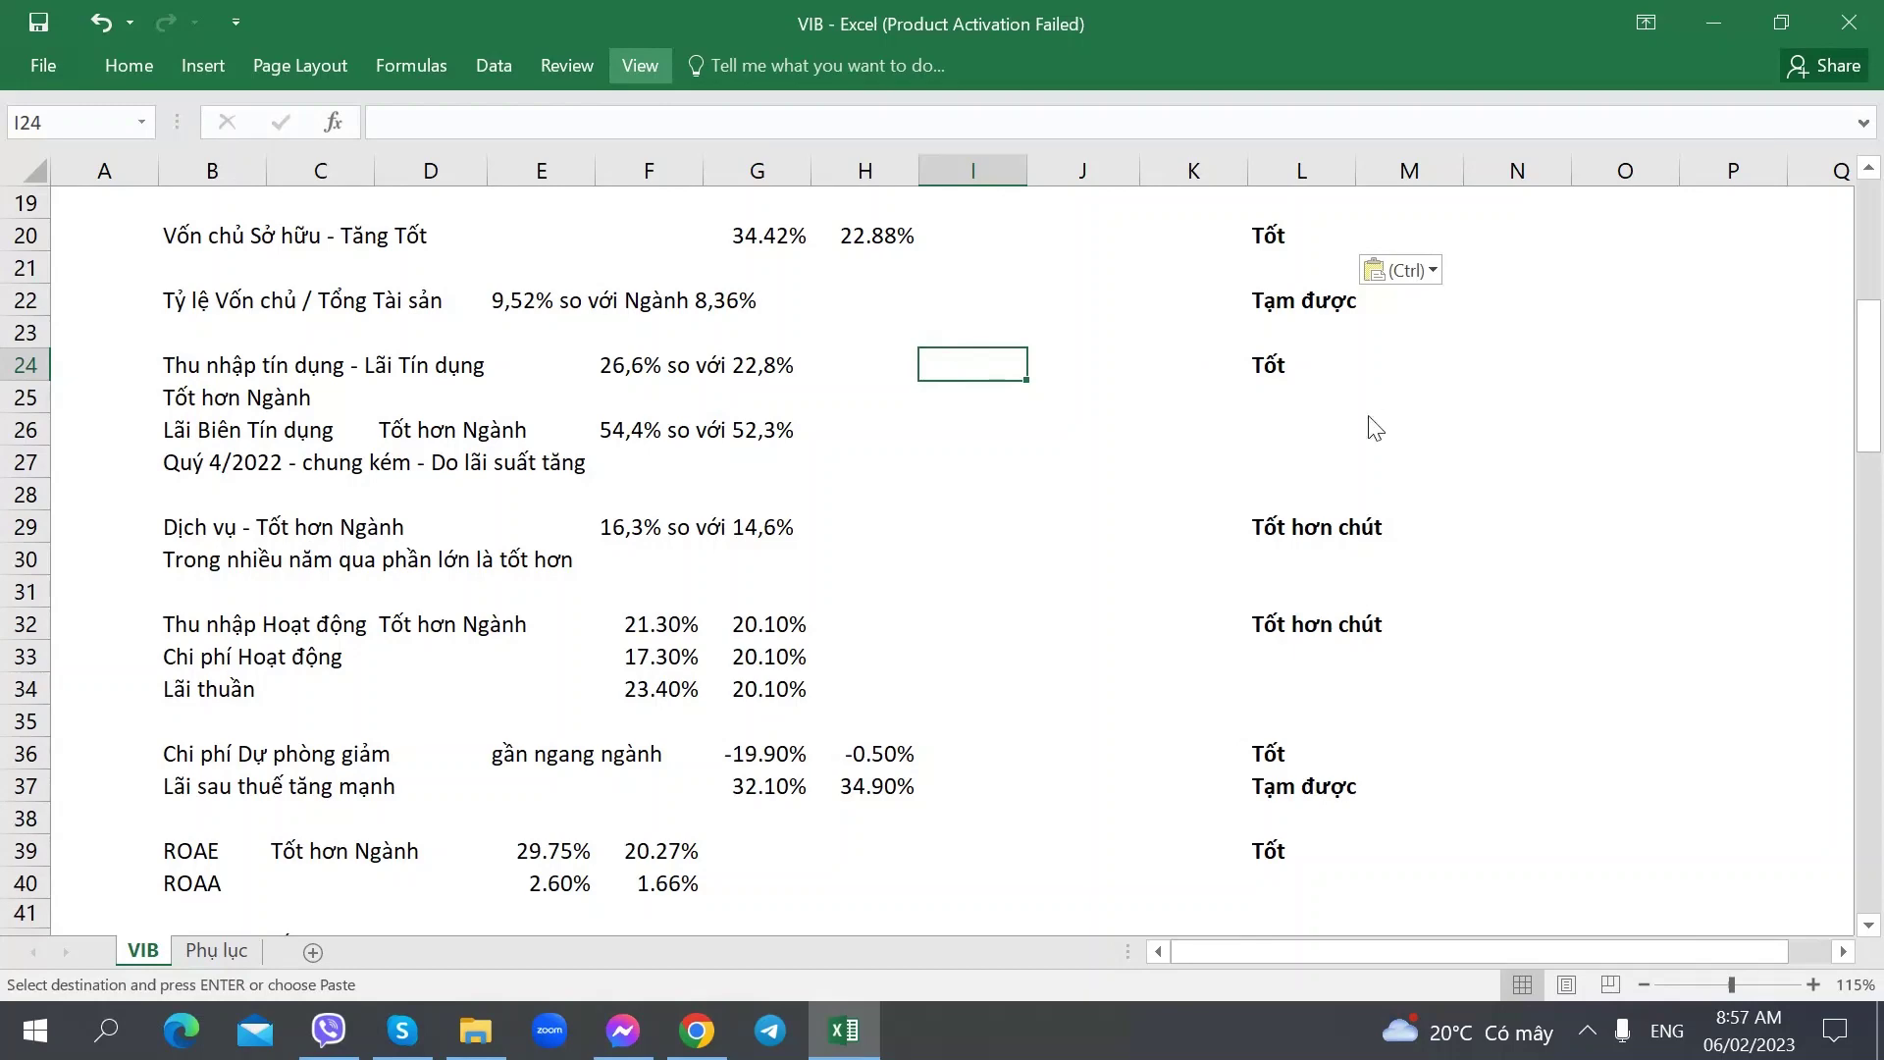
pyautogui.hotkey('alt', 'Tab')
pyautogui.scroll(-2, 1027, 444)
pyautogui.hotkey('alt', 'Tab')
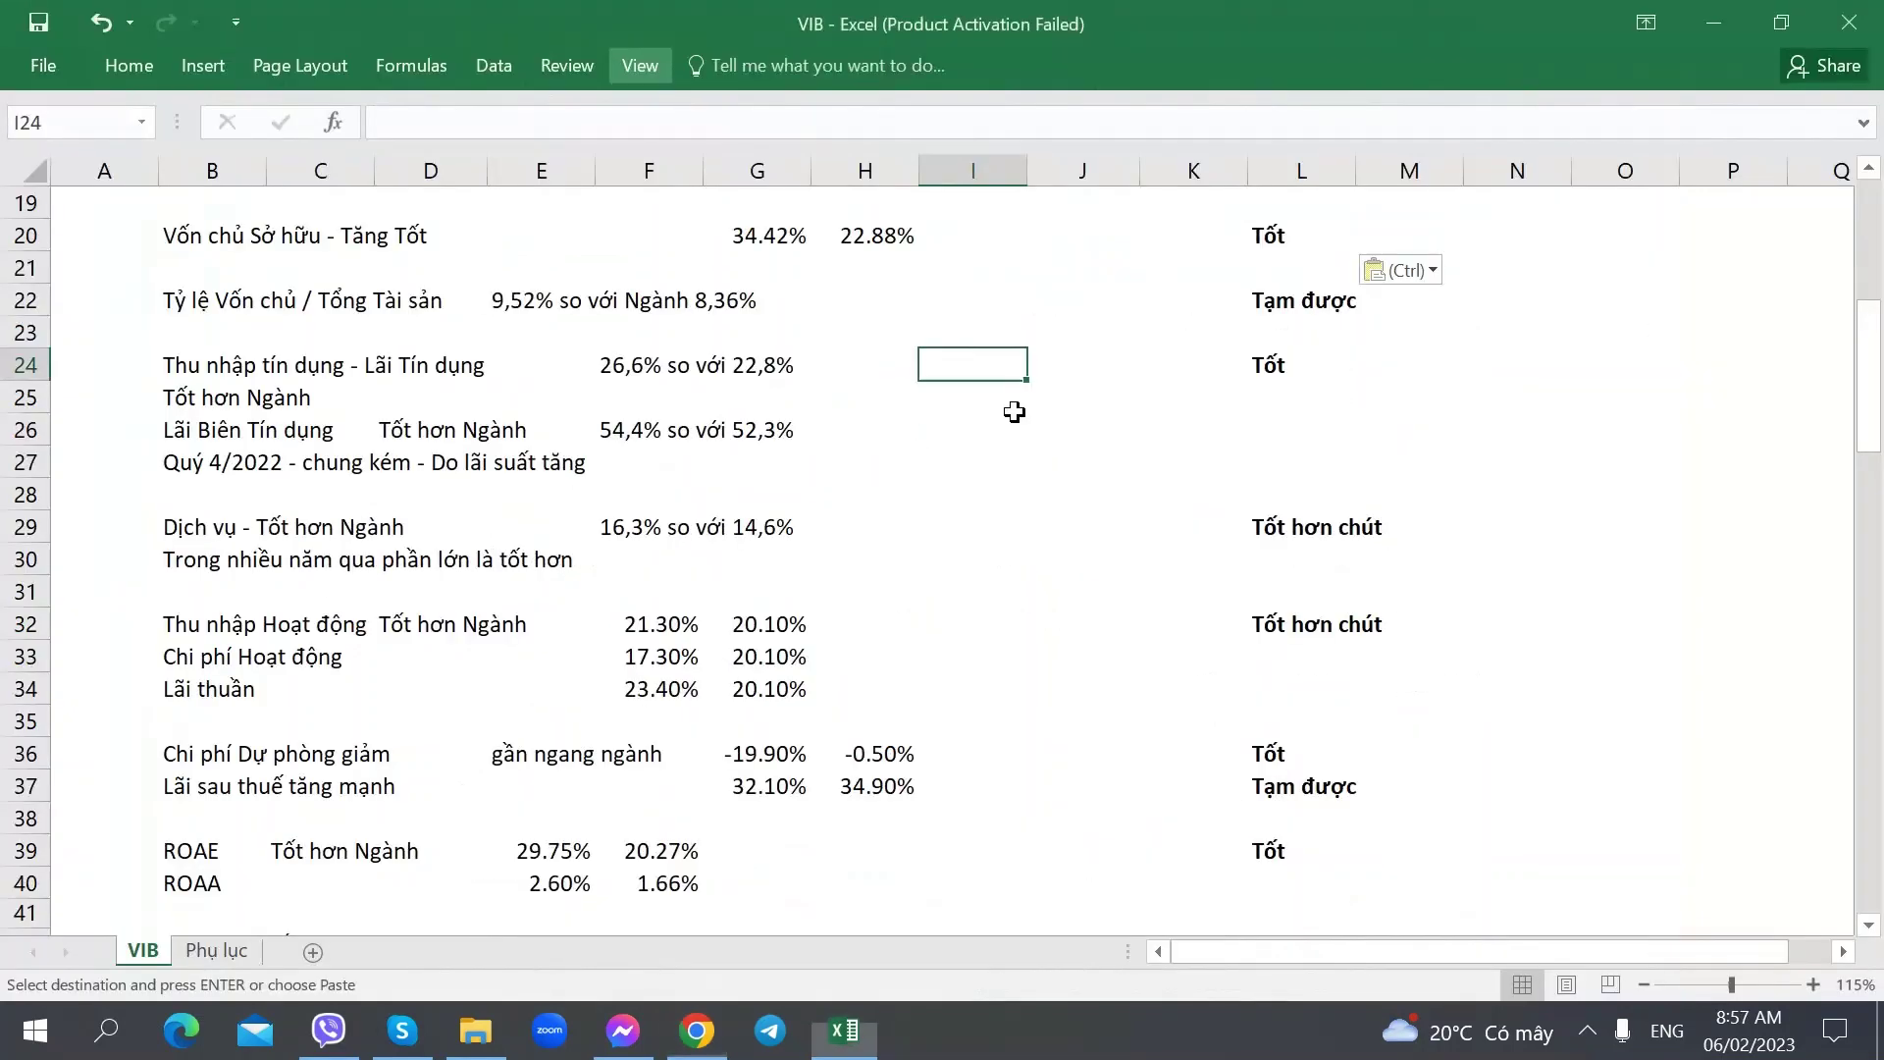
# - Review the credit income, credit margin and Q4/2022 notes in rows 24 to 27 of the VIB sheet
pyautogui.click(971, 465)
pyautogui.click(1011, 371)
pyautogui.click(951, 465)
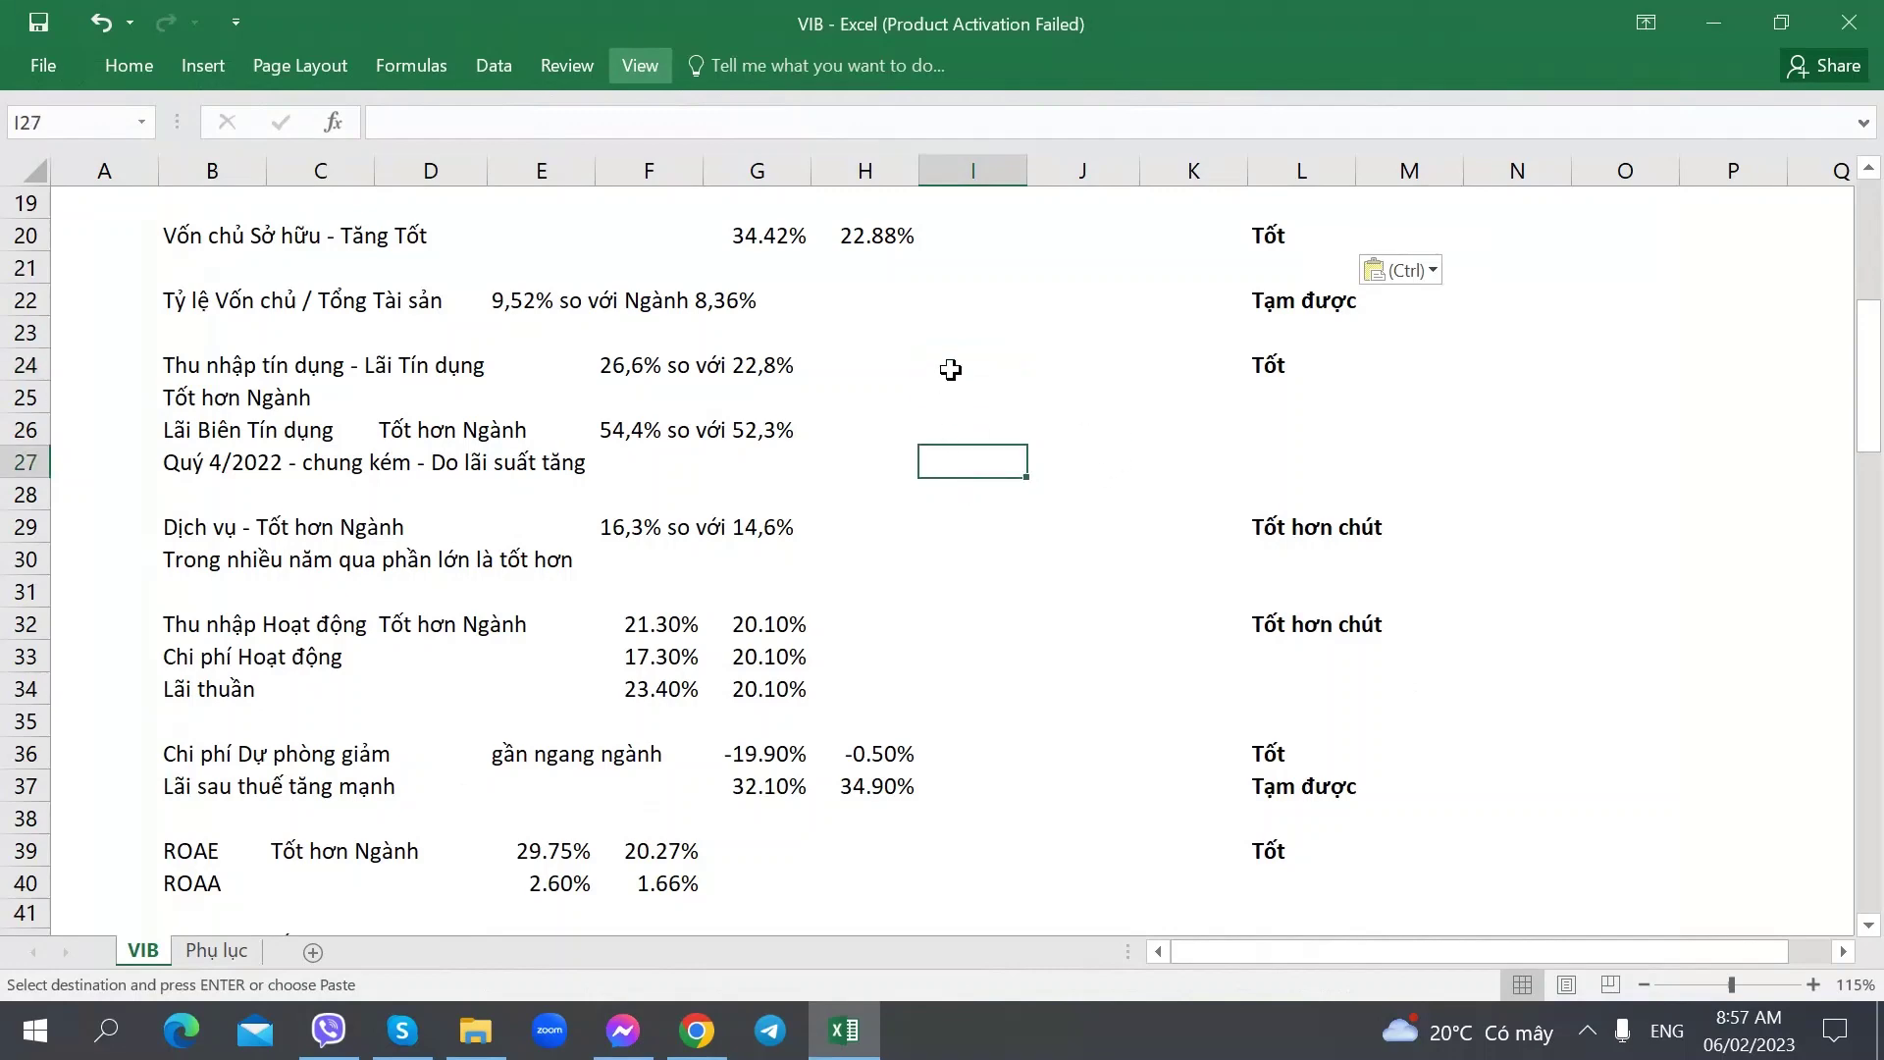
pyautogui.click(951, 371)
pyautogui.hotkey('alt', 'Tab')
pyautogui.hotkey('alt', 'Tab')
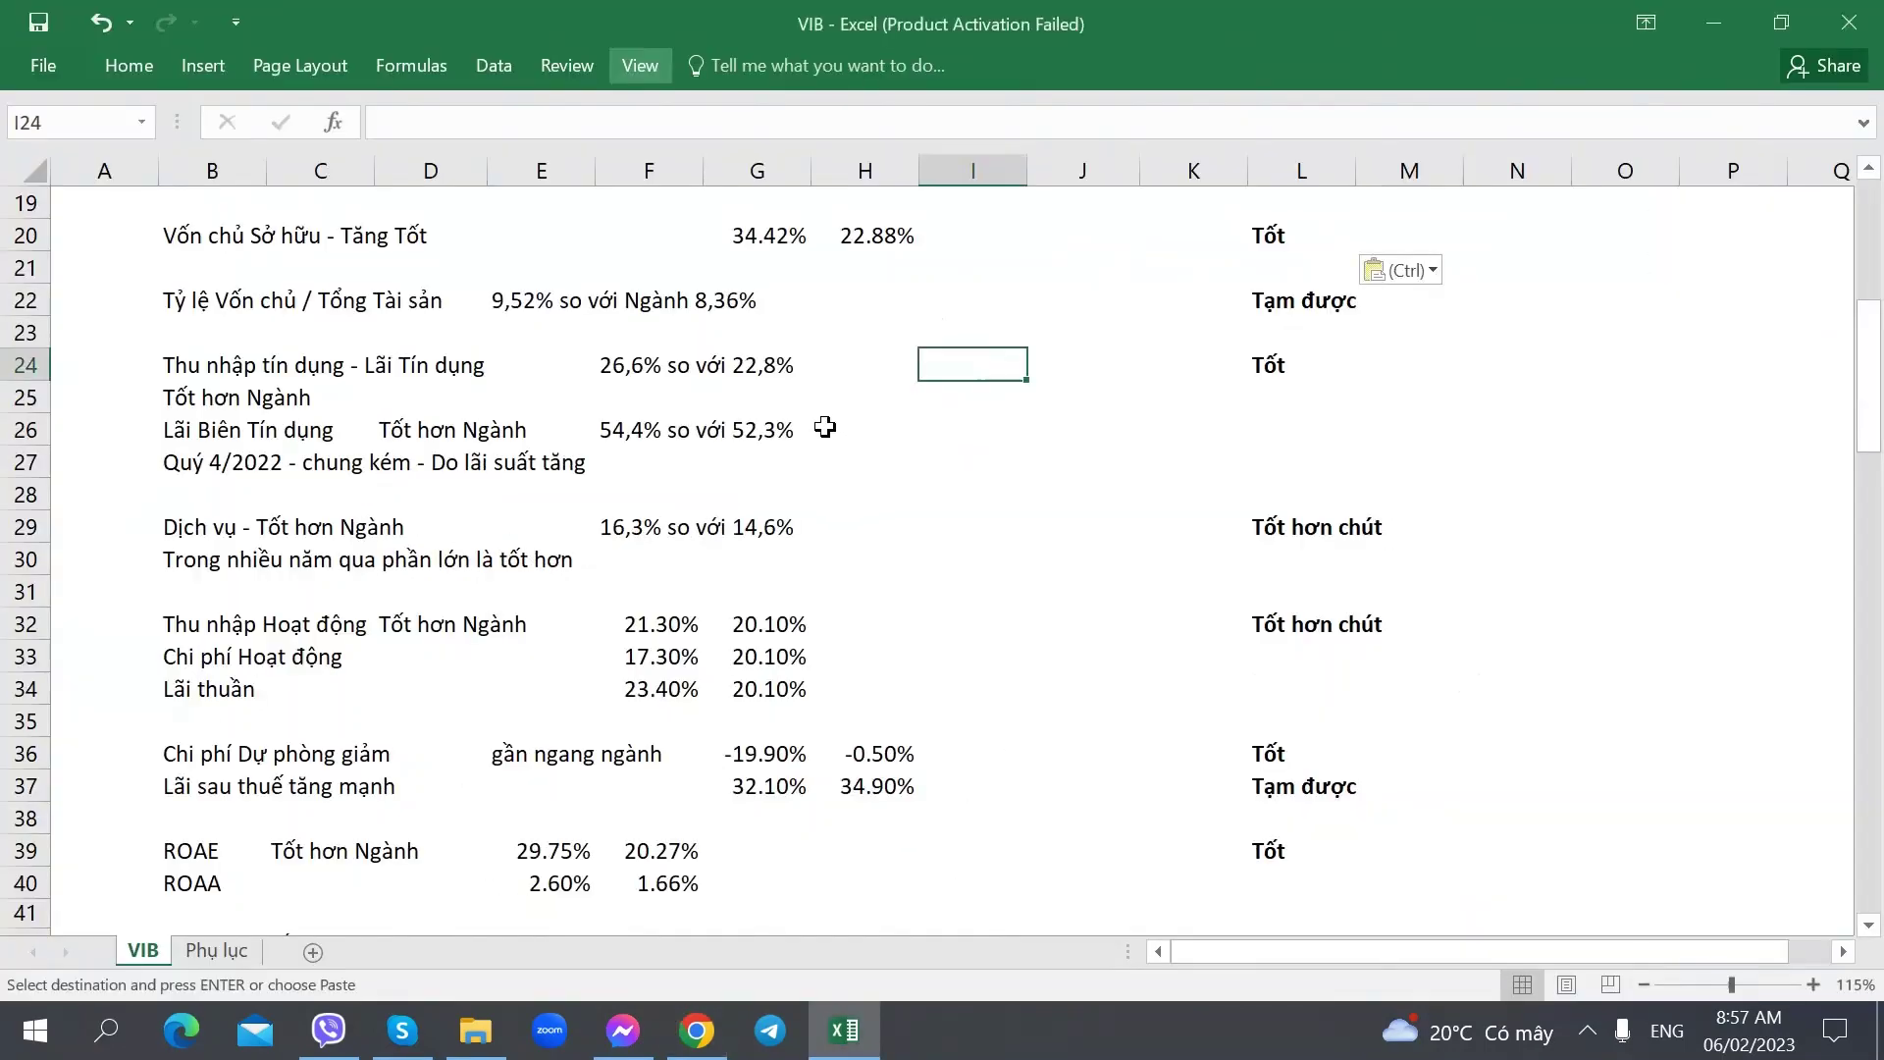
pyautogui.click(211, 402)
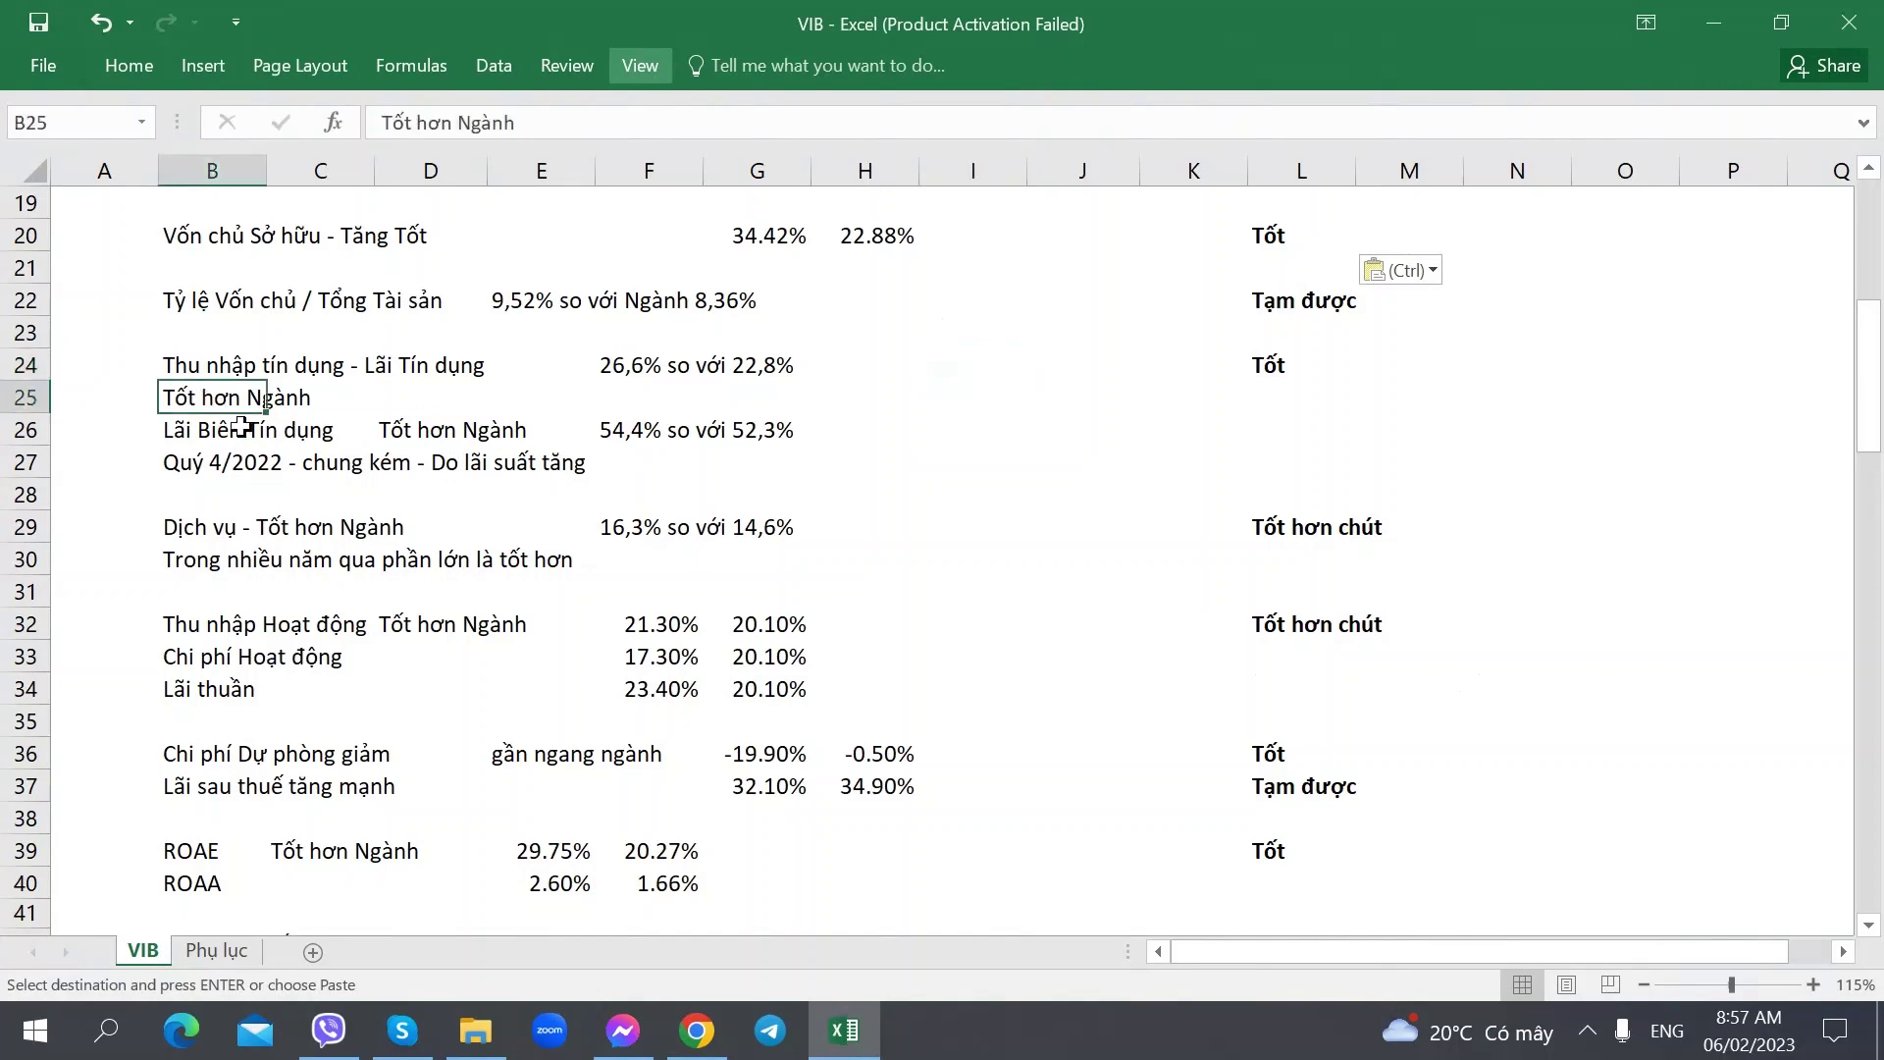
pyautogui.click(253, 371)
pyautogui.click(945, 473)
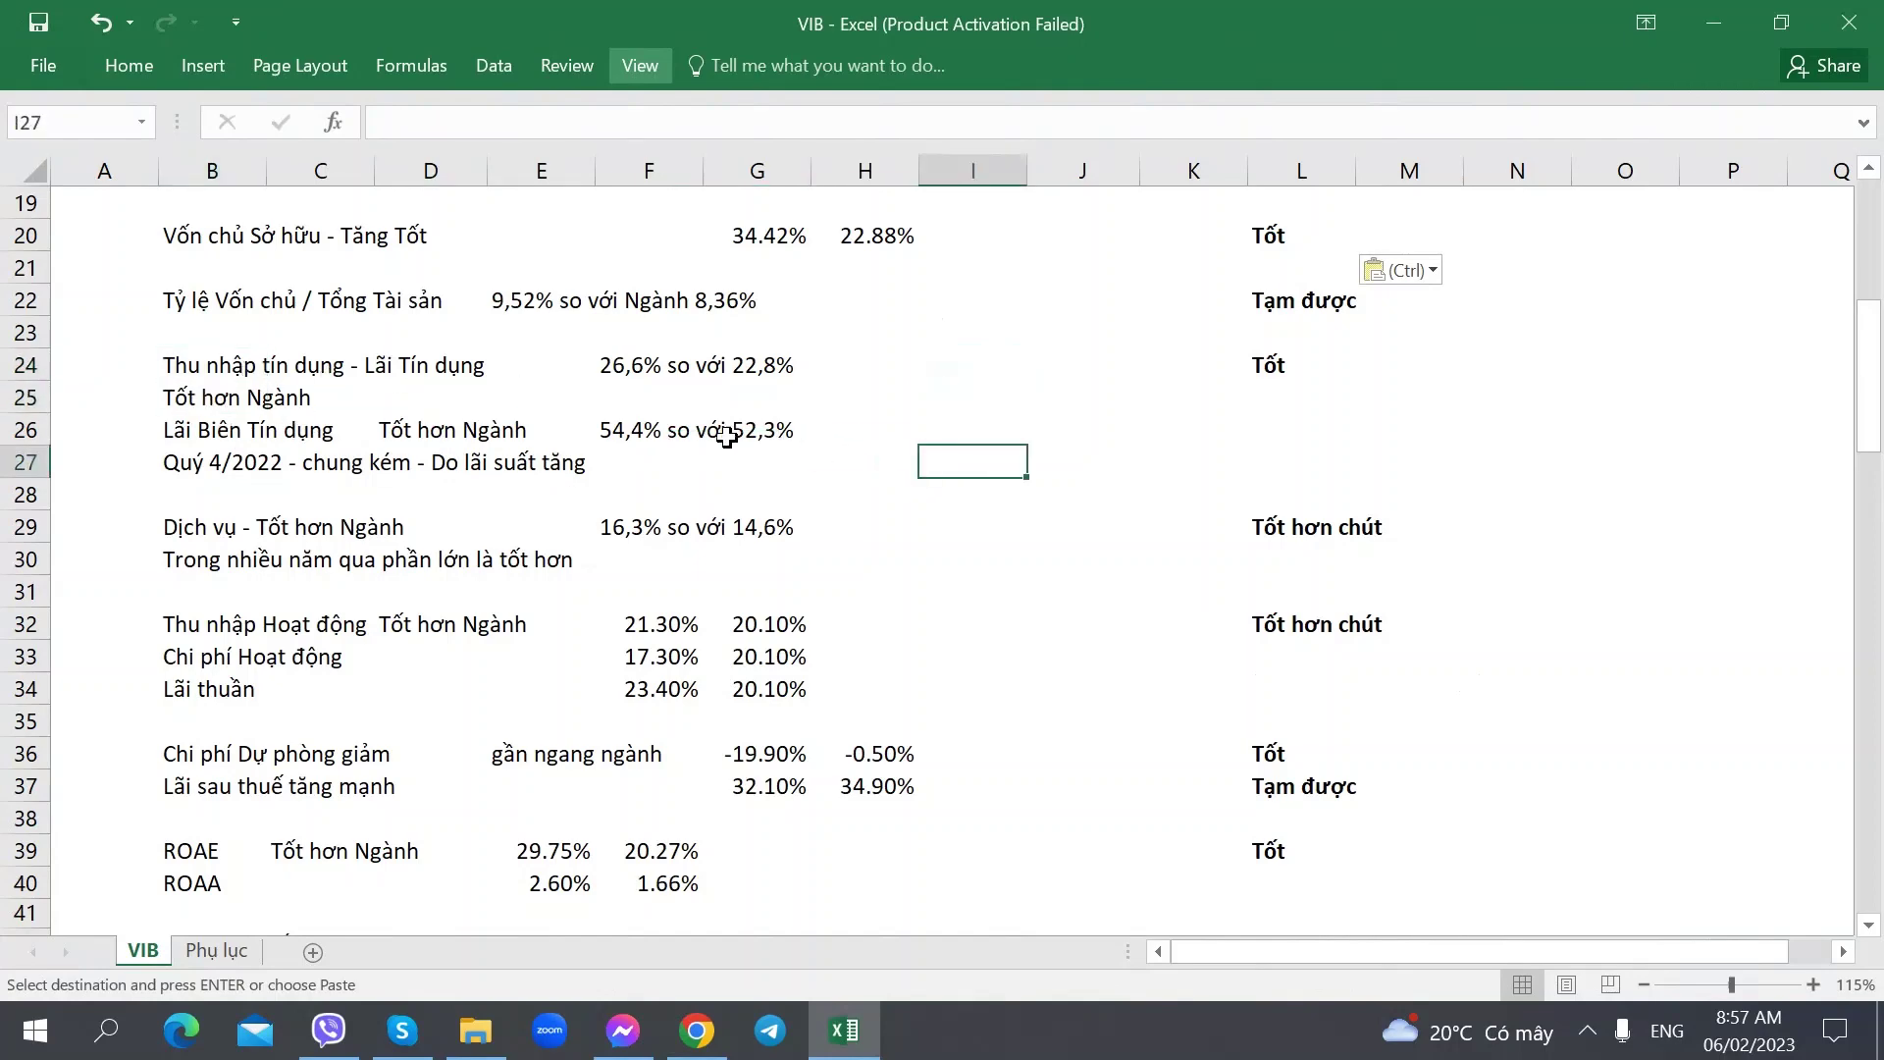
# - Compare the VIB sheet's Q4/2022 credit note with the quarterly interest income and expense in the report's income statement
pyautogui.hotkey('alt', 'Tab')
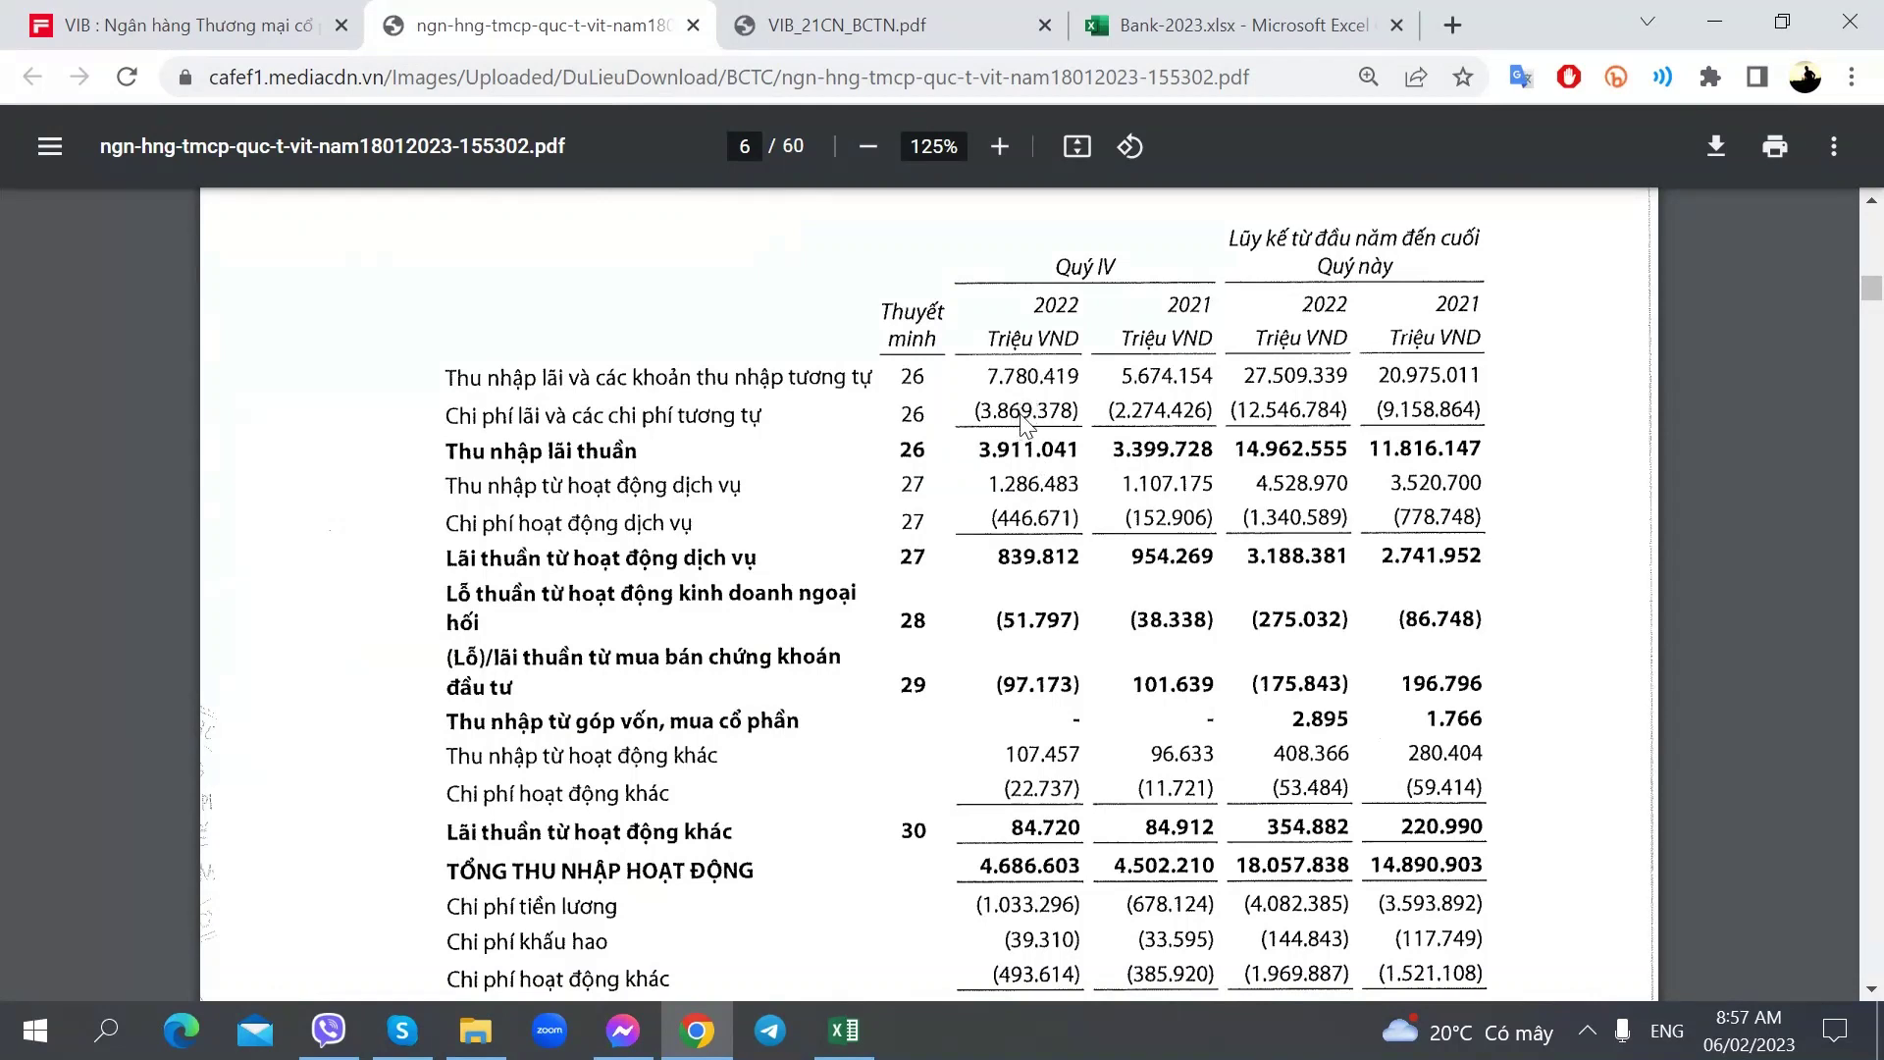
pyautogui.hotkey('alt', 'Tab')
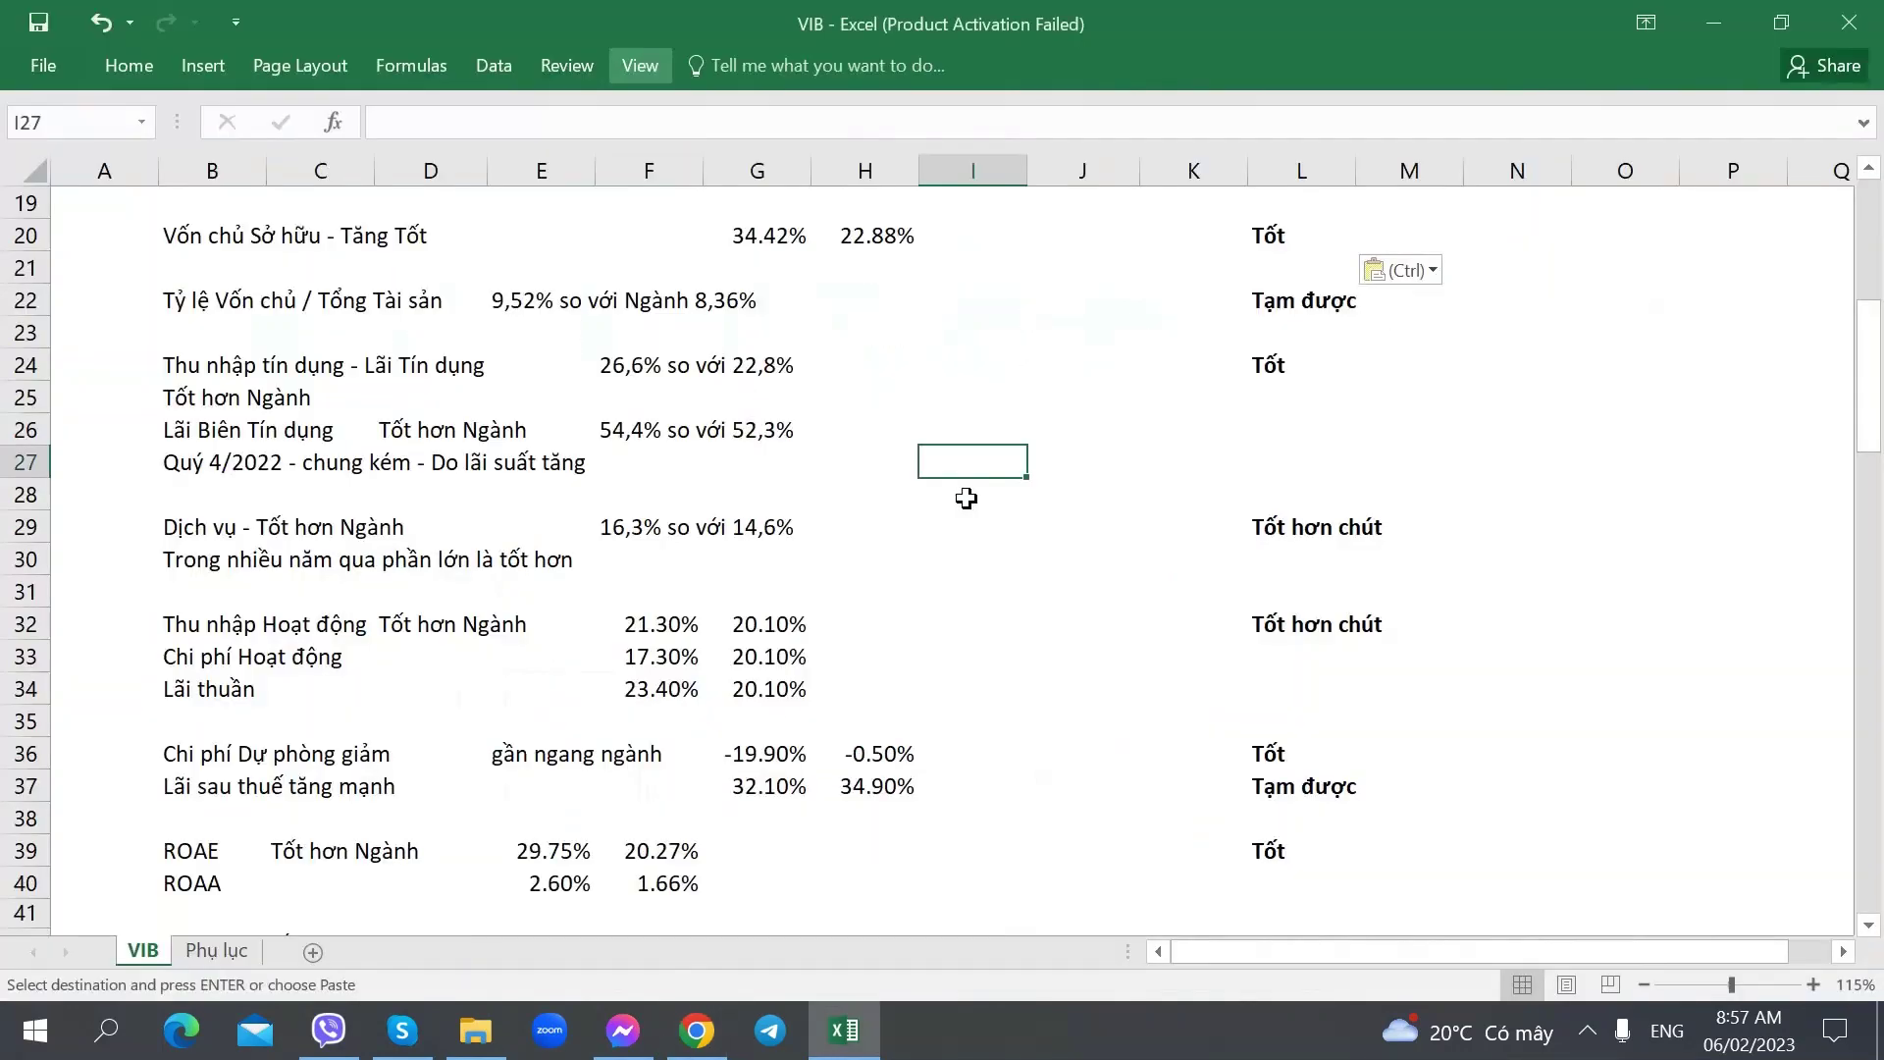
pyautogui.hotkey('alt', 'Tab')
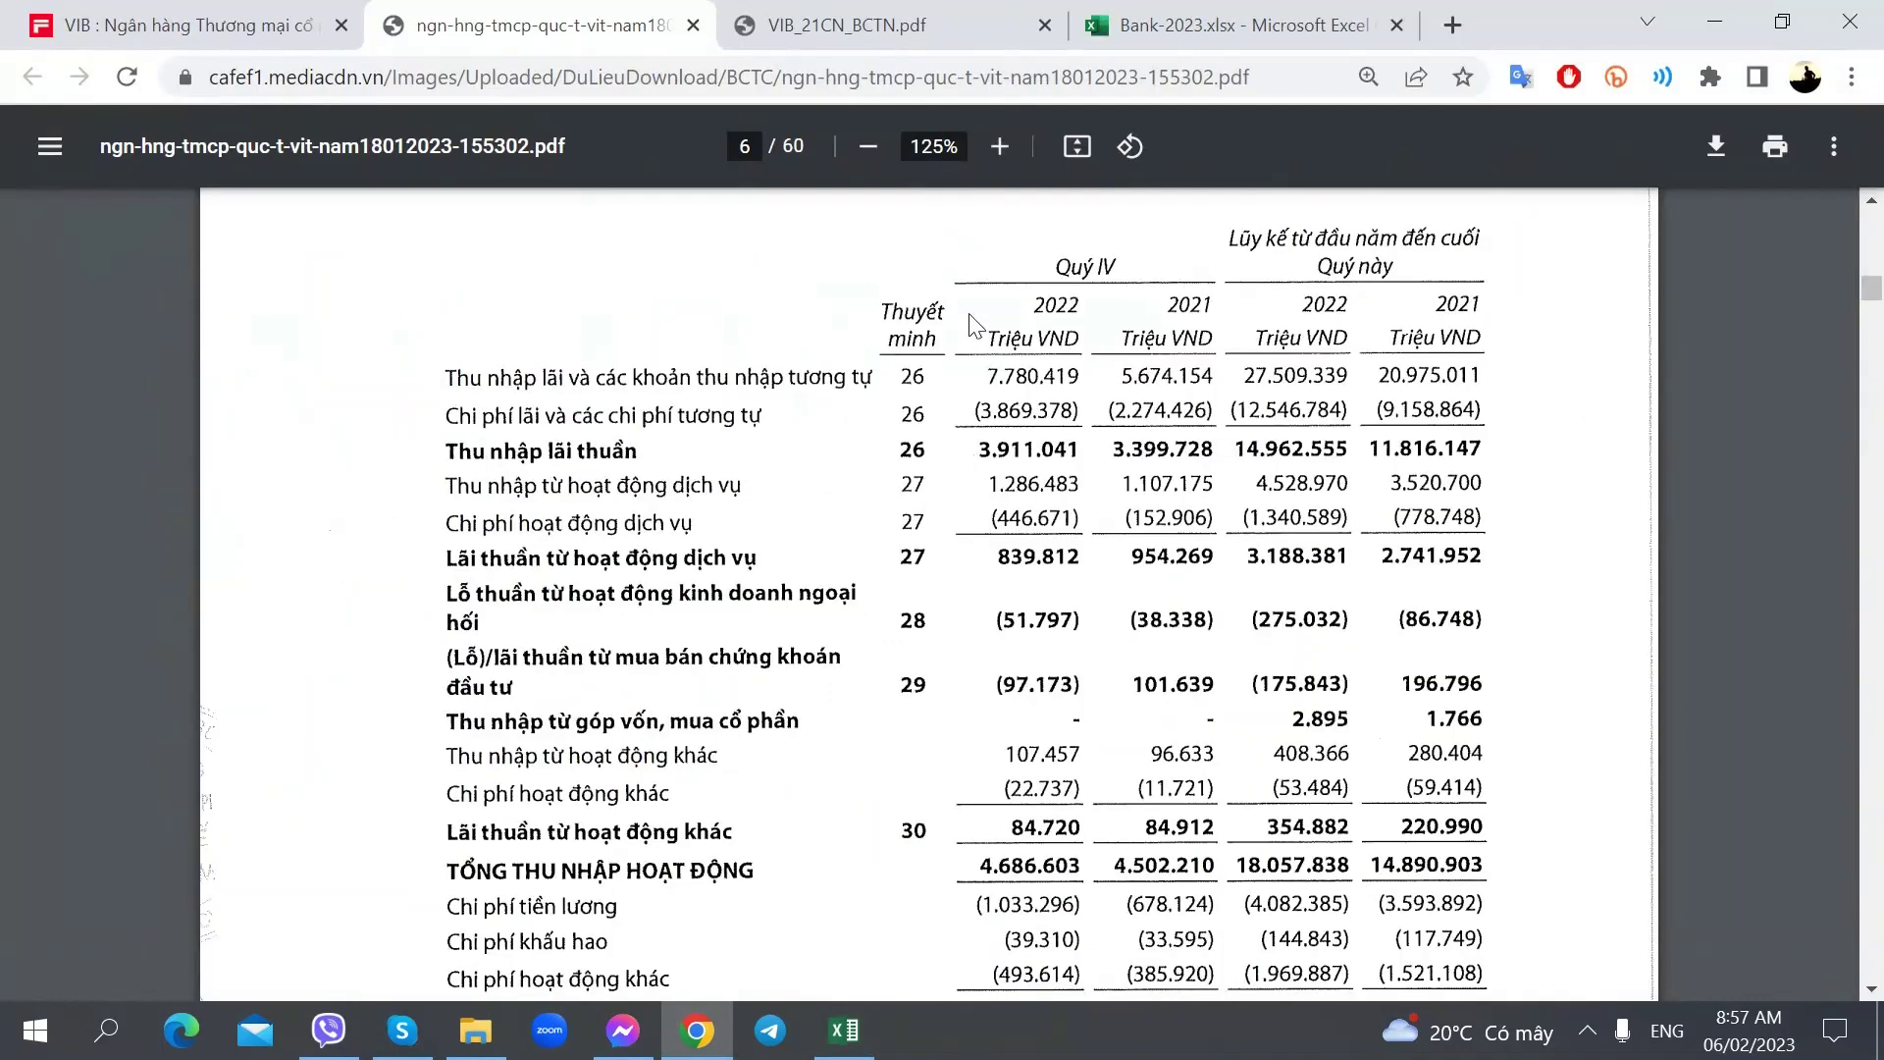
pyautogui.hotkey('alt', 'Tab')
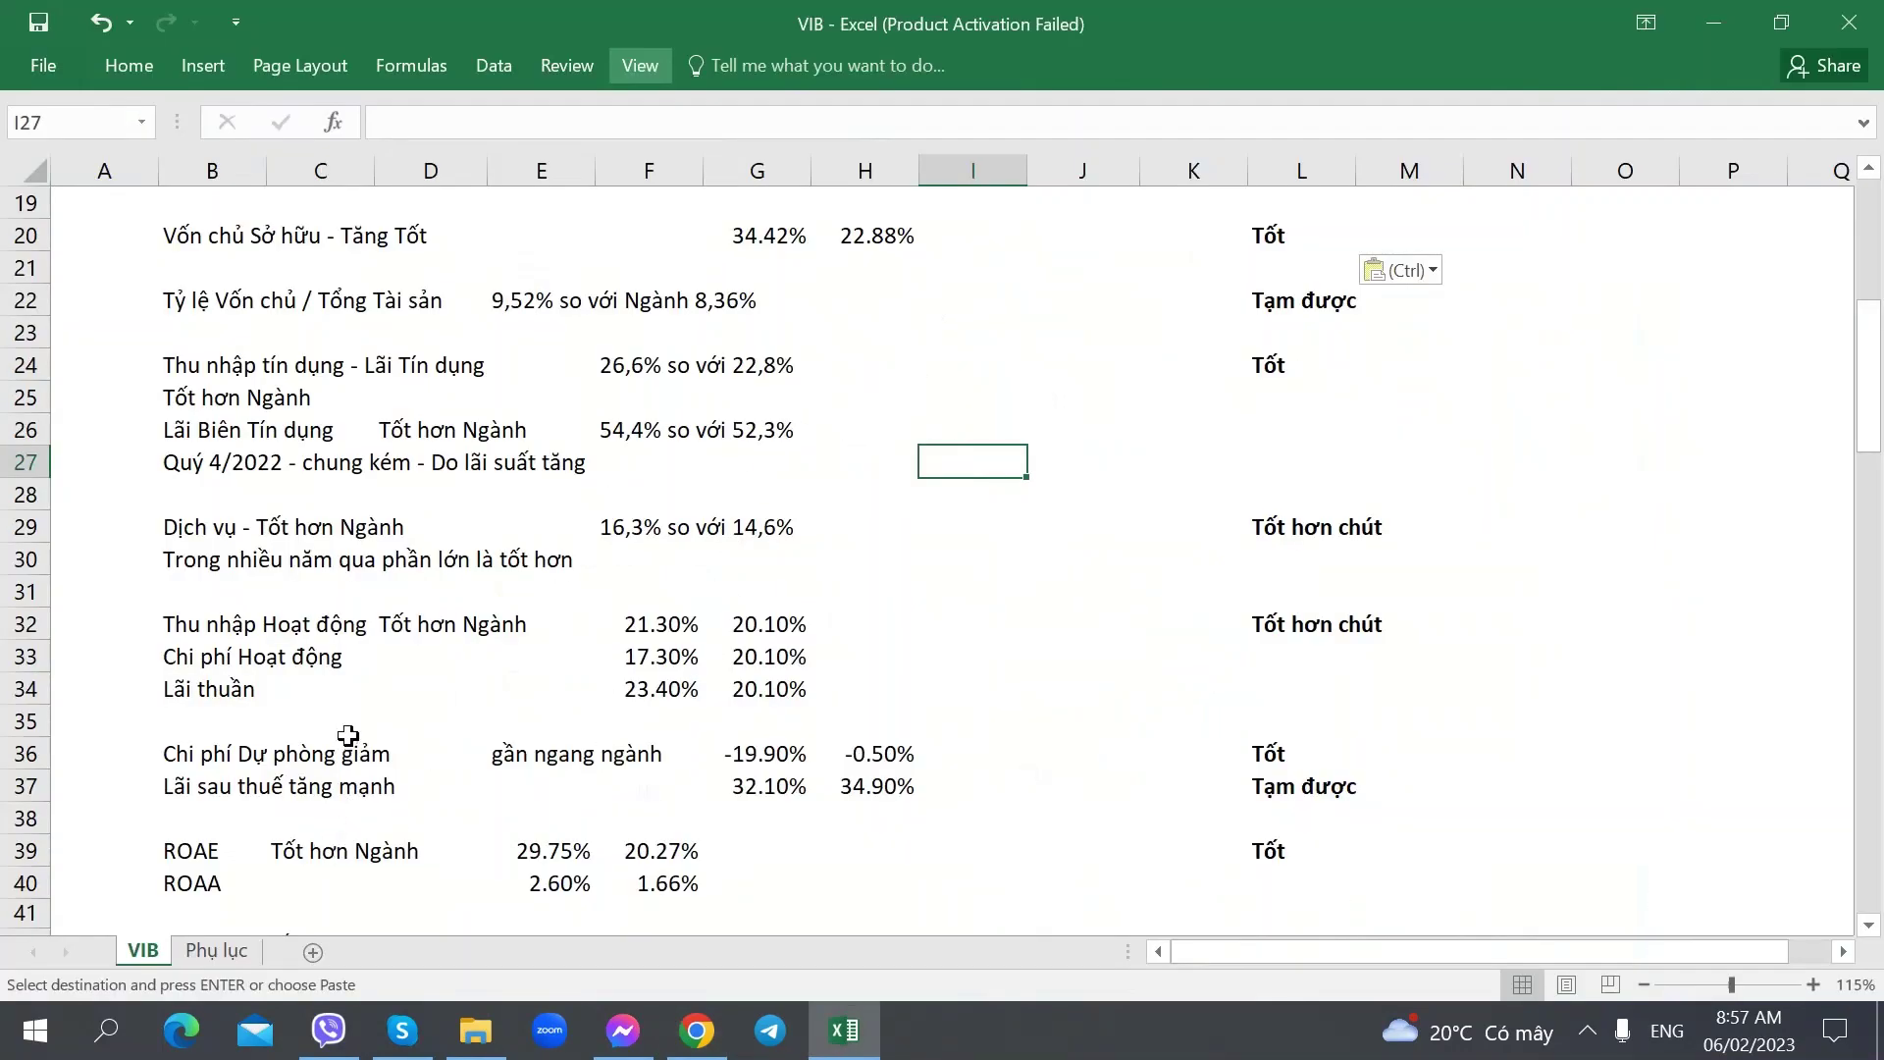
# - Examine VIB's credit income columns in the Phụ lục sheet and compare its 2022 credit margin with the industry's
pyautogui.click(236, 950)
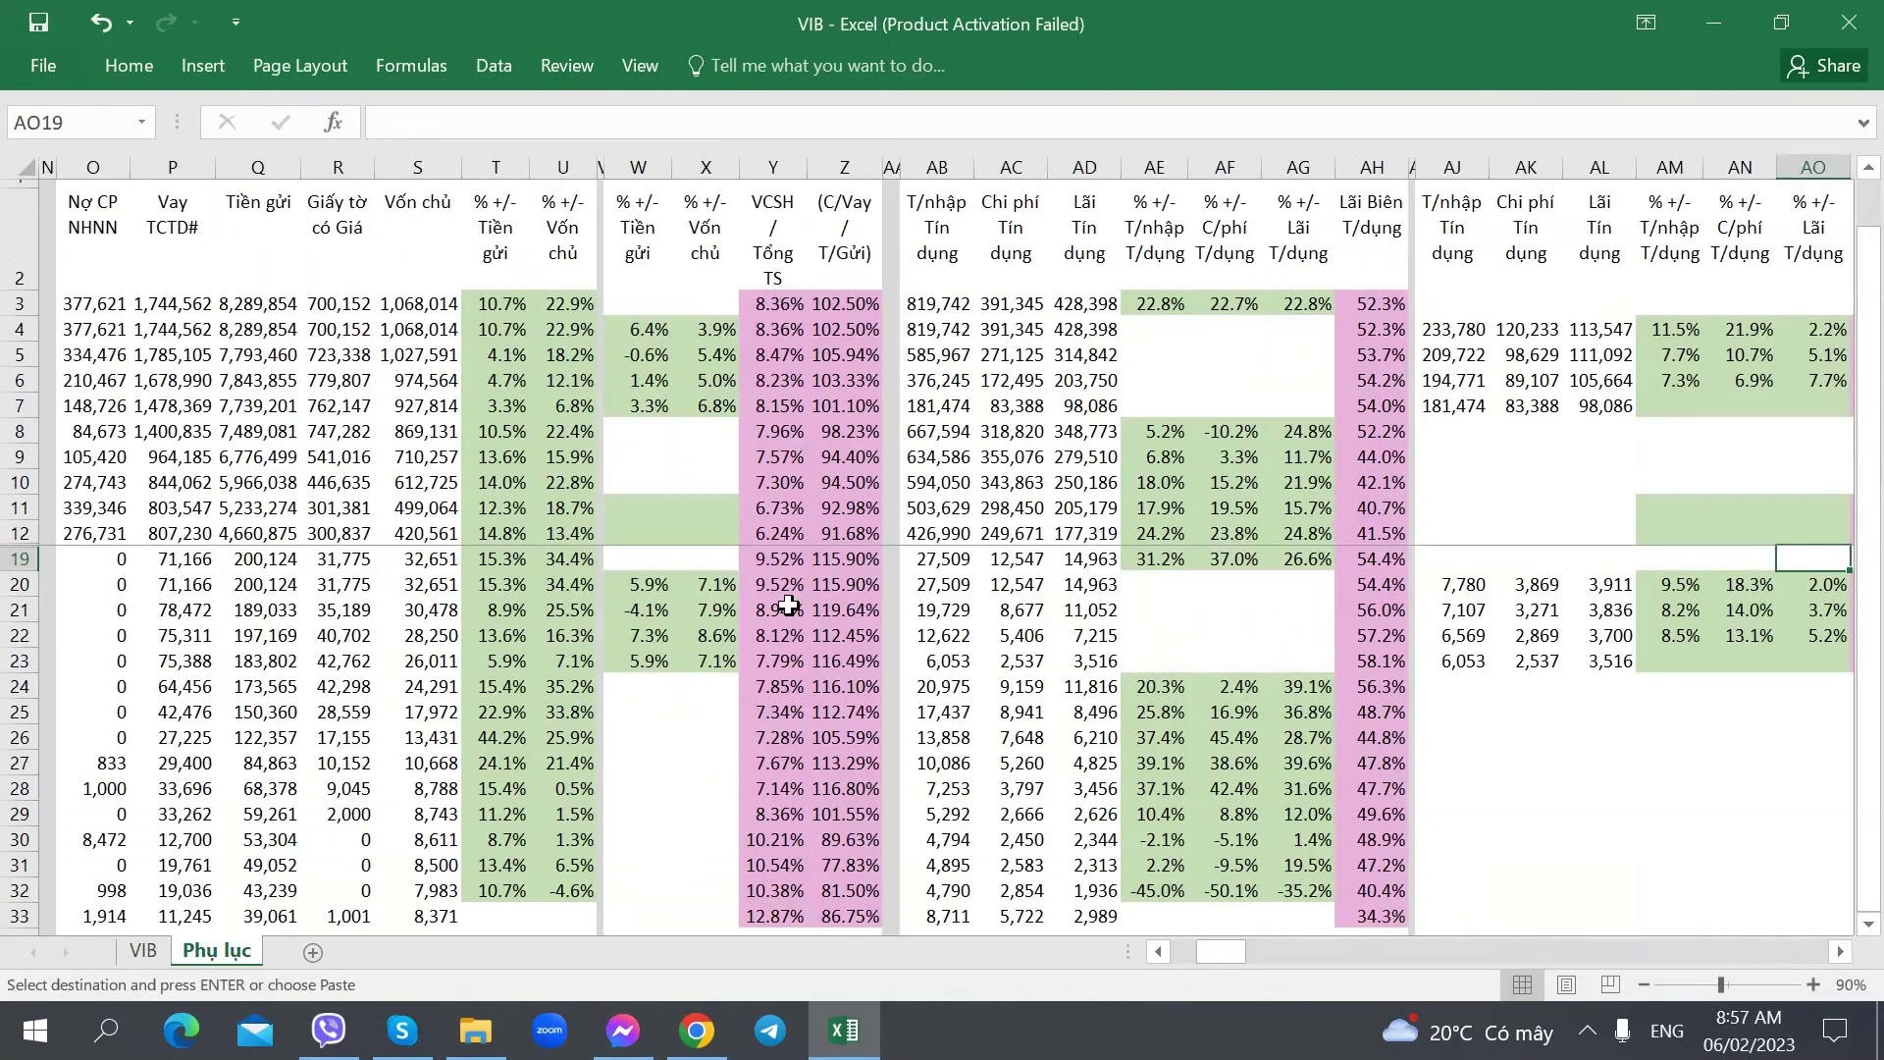
pyautogui.click(930, 563)
pyautogui.press('Right')
pyautogui.press('Right')
pyautogui.press('Right')
pyautogui.press('Right')
pyautogui.press('Right')
pyautogui.press('Right')
pyautogui.press('Right')
pyautogui.press('Right')
pyautogui.press('Right')
pyautogui.press('Right')
pyautogui.press('Right')
pyautogui.press('Right')
pyautogui.press('Right')
pyautogui.press('Right')
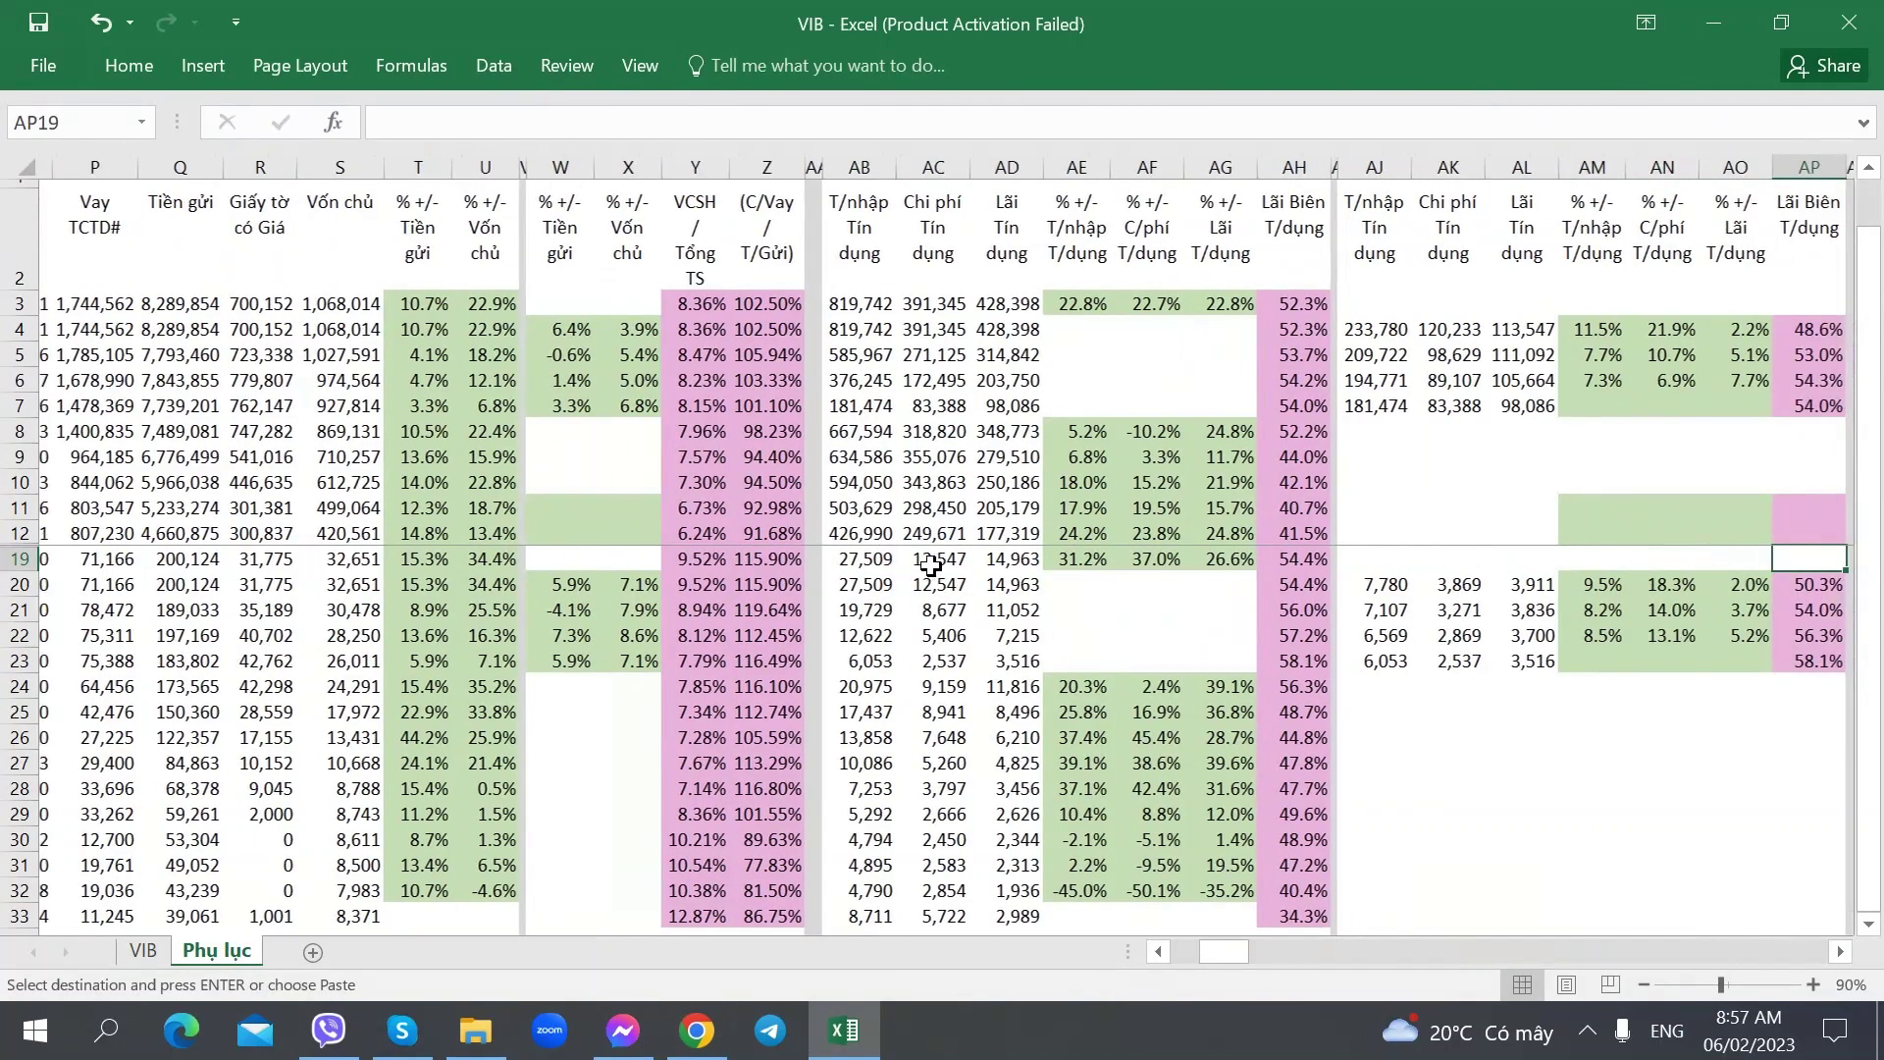
pyautogui.press('Right')
pyautogui.press('Right')
pyautogui.press('Right')
pyautogui.click(1108, 559)
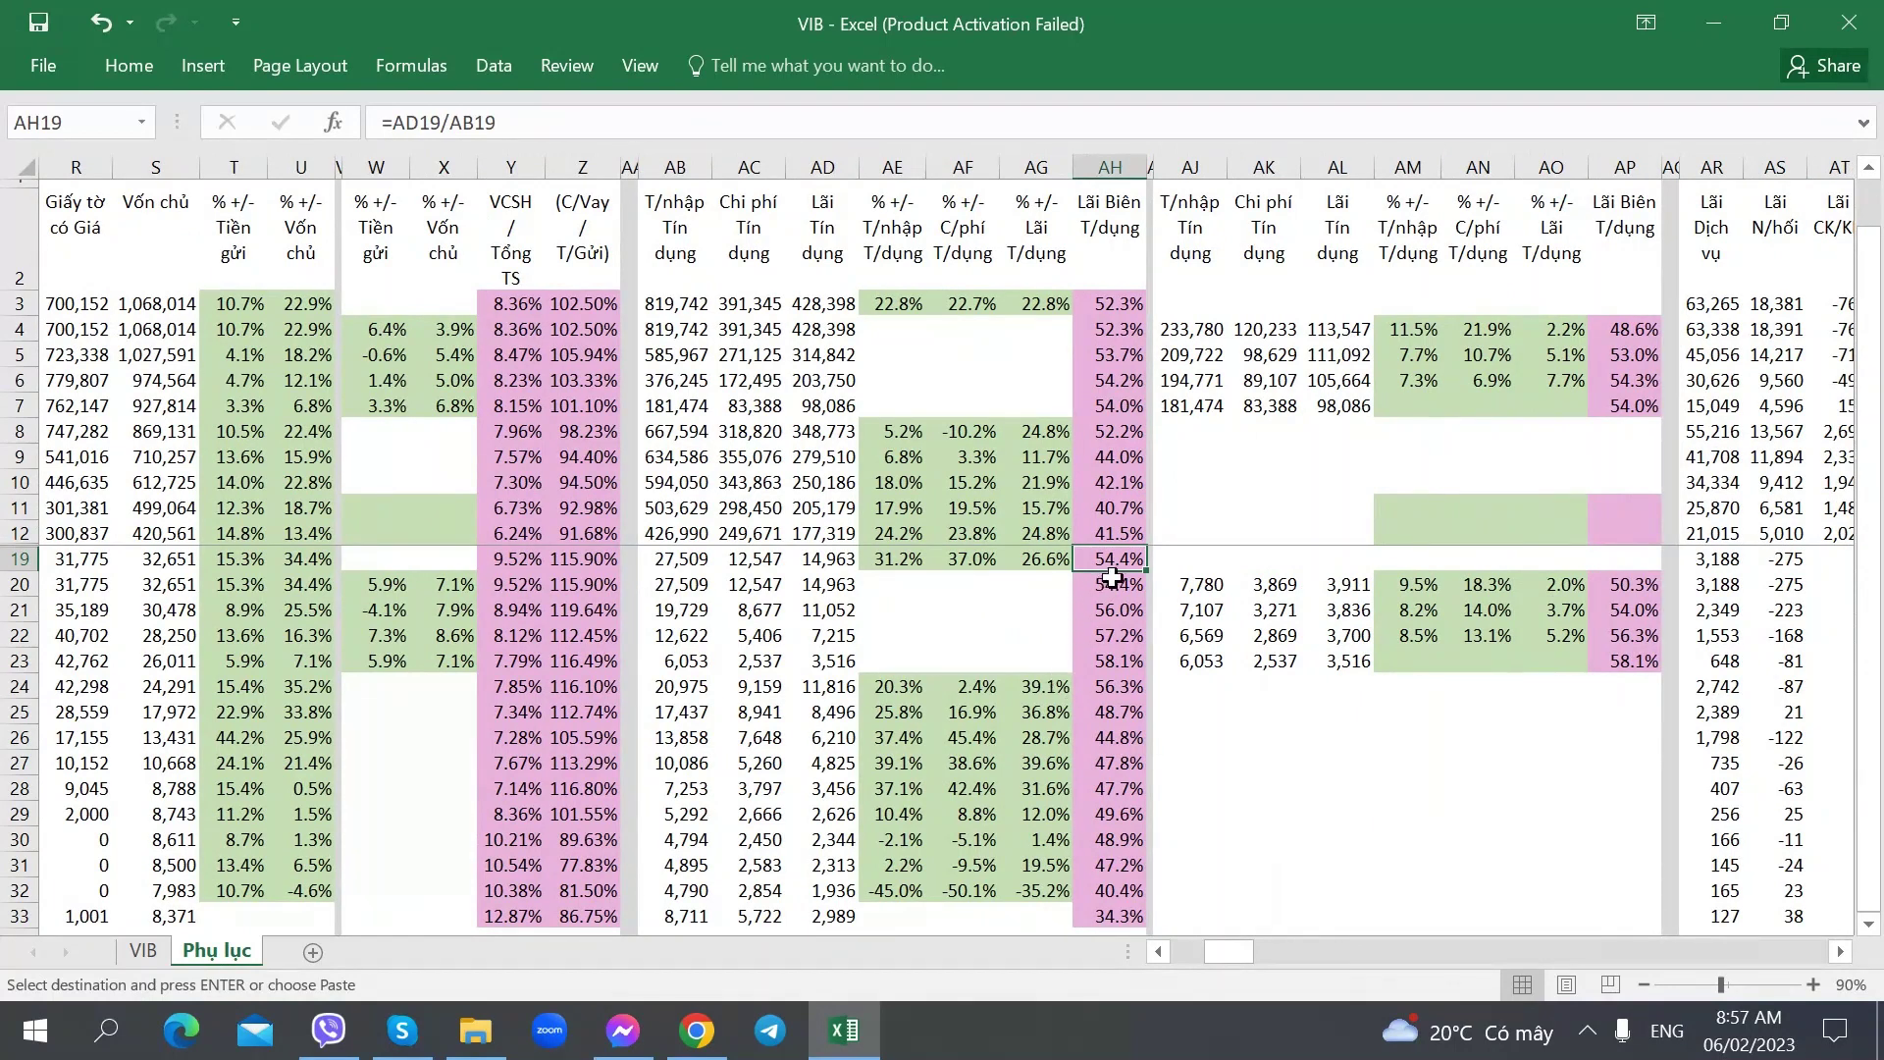
pyautogui.click(1118, 310)
pyautogui.click(1125, 556)
# - Go back to the VIB sheet and look over the operating income and operating cost notes
pyautogui.hotkey('ctrl', 'pageup')
pyautogui.hotkey('ctrl', 'v')
pyautogui.press('ctrl')
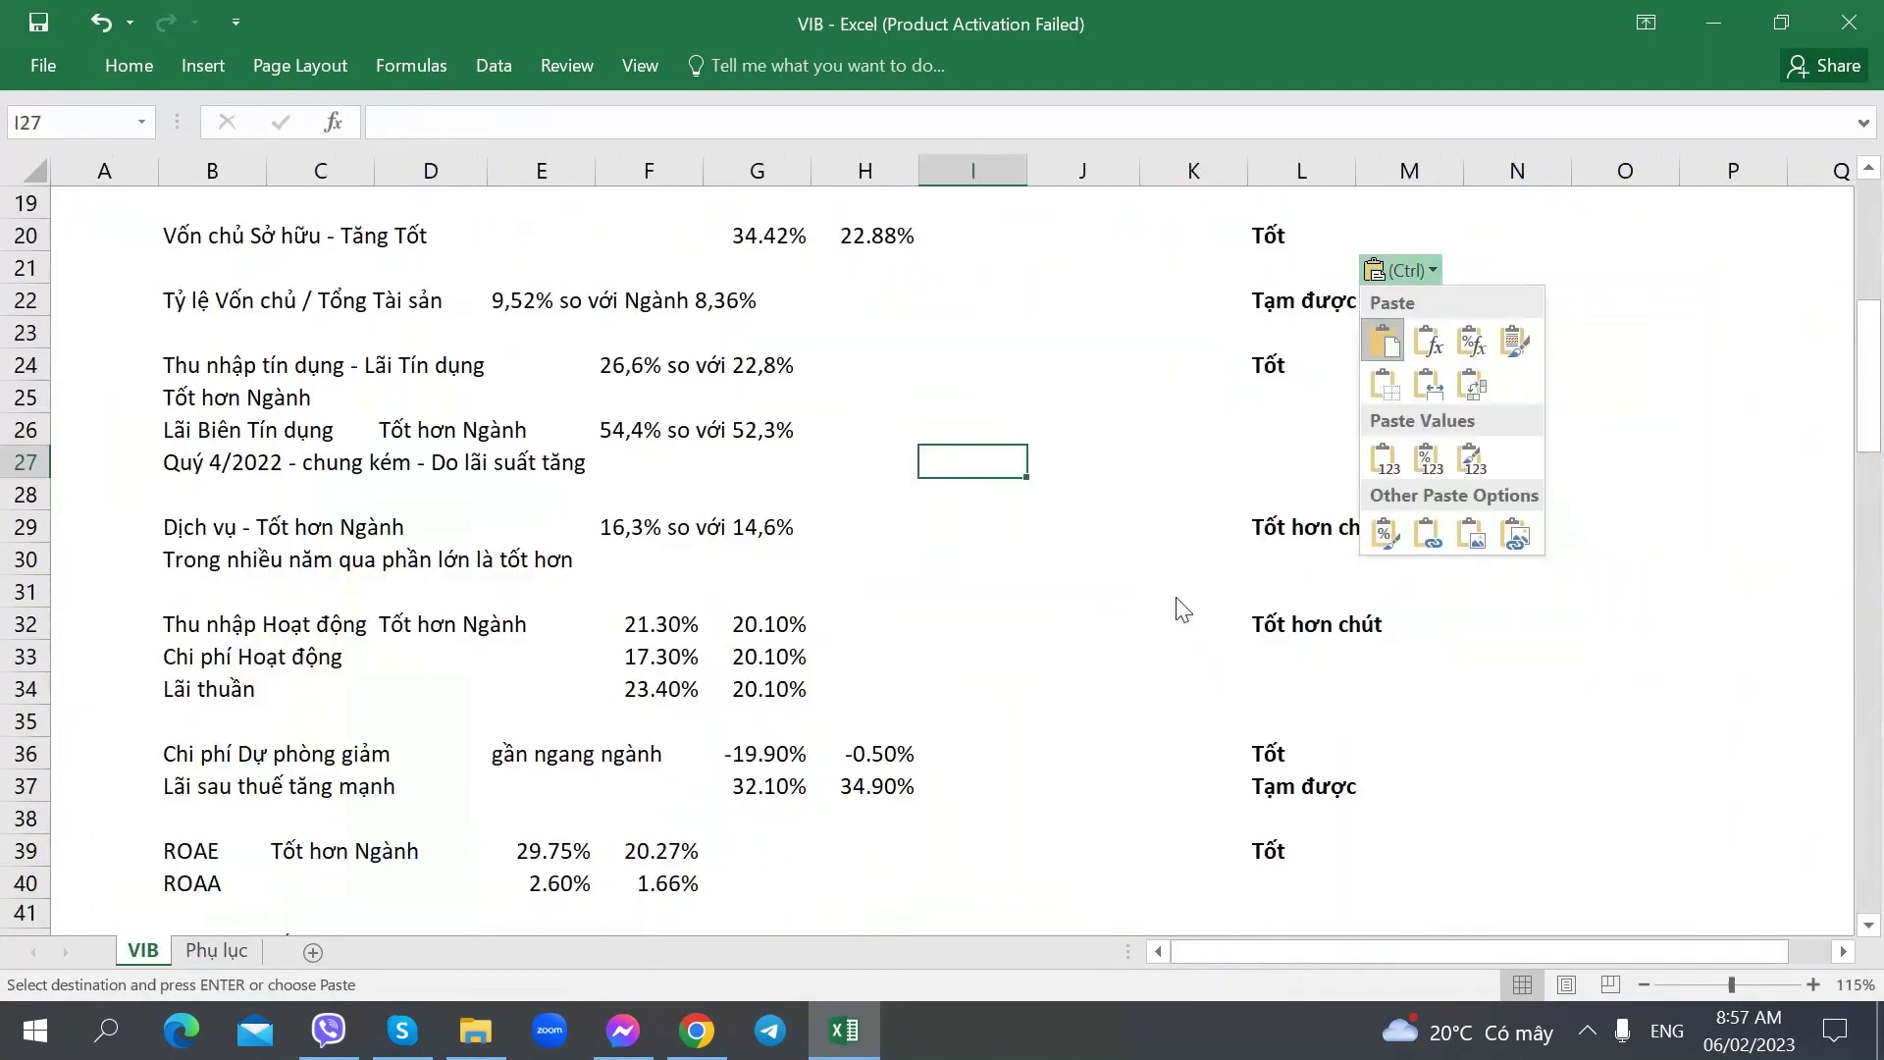
pyautogui.press('Down')
pyautogui.press('Escape')
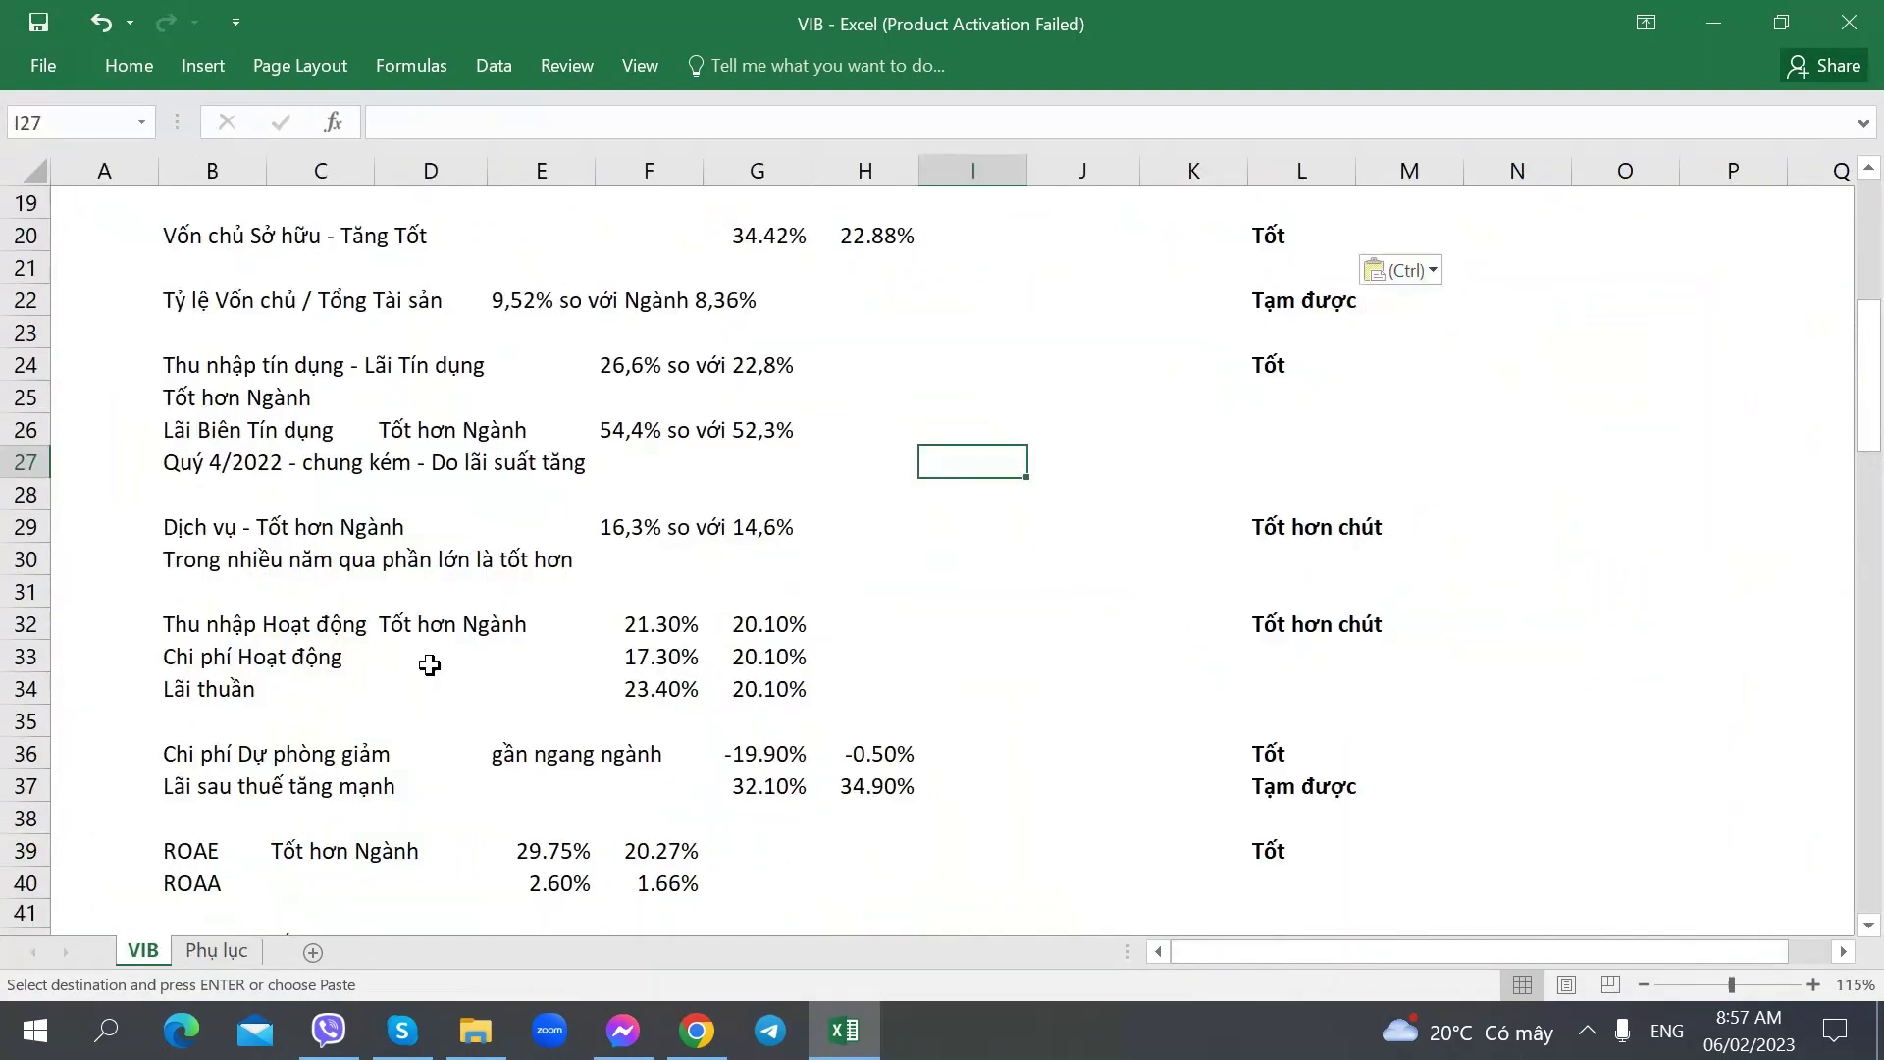
pyautogui.click(429, 659)
pyautogui.scroll(-1, 470, 660)
pyautogui.scroll(1, 551, 659)
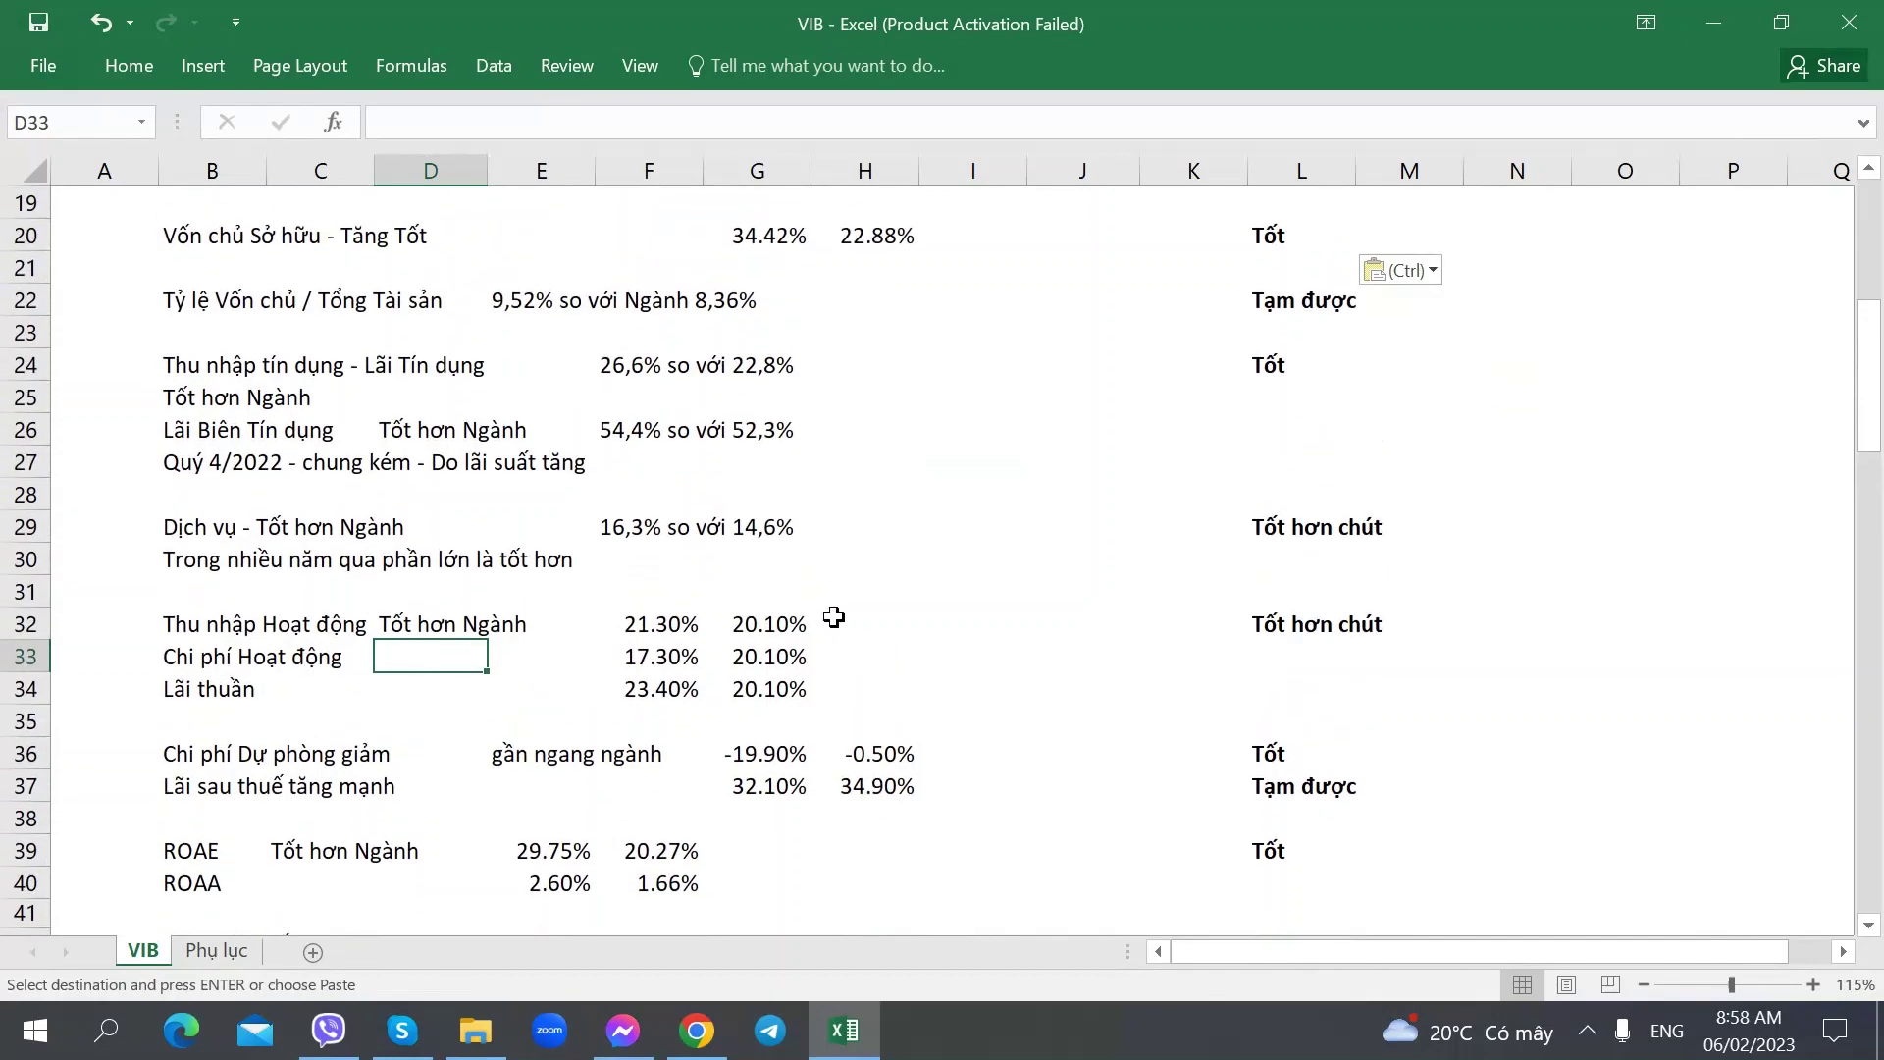
# - Compare VIB's 2022 credit income and credit cost growth with the industry's in the Phụ lục sheet
pyautogui.hotkey('ctrl', 'pagedown')
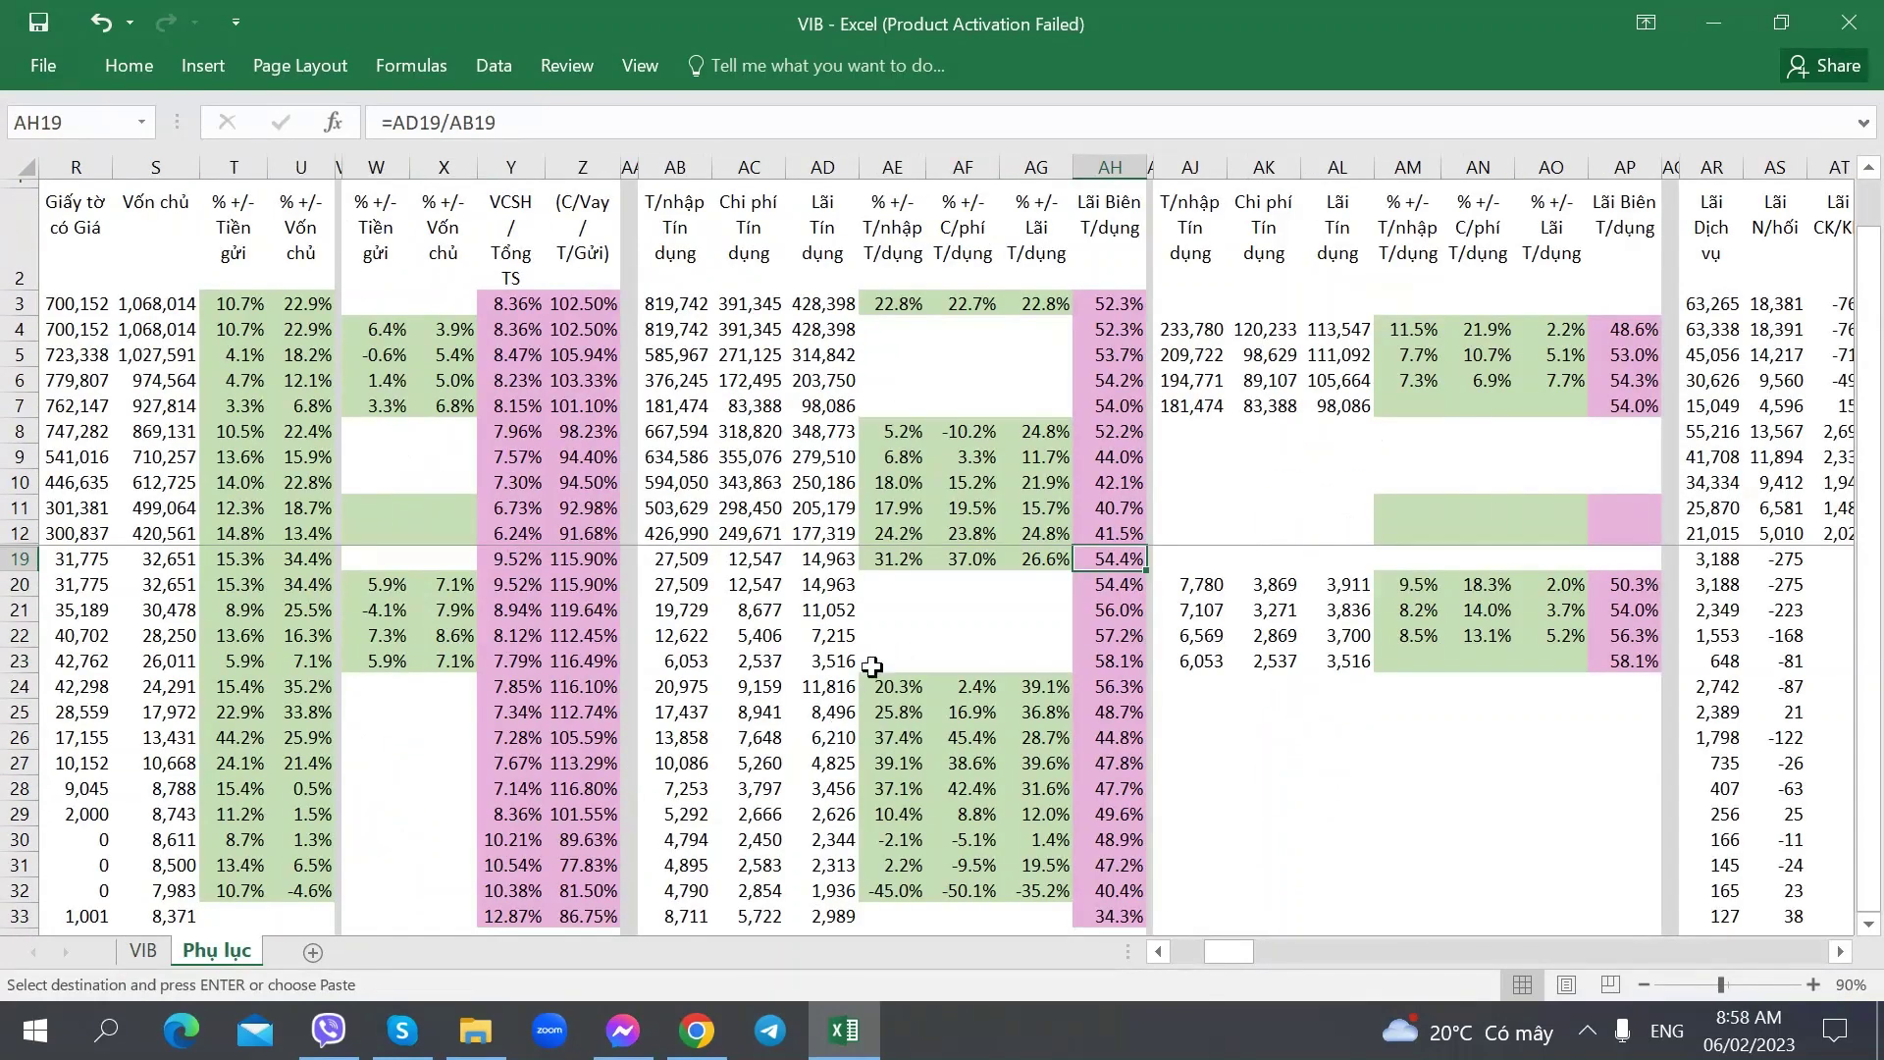
pyautogui.click(899, 562)
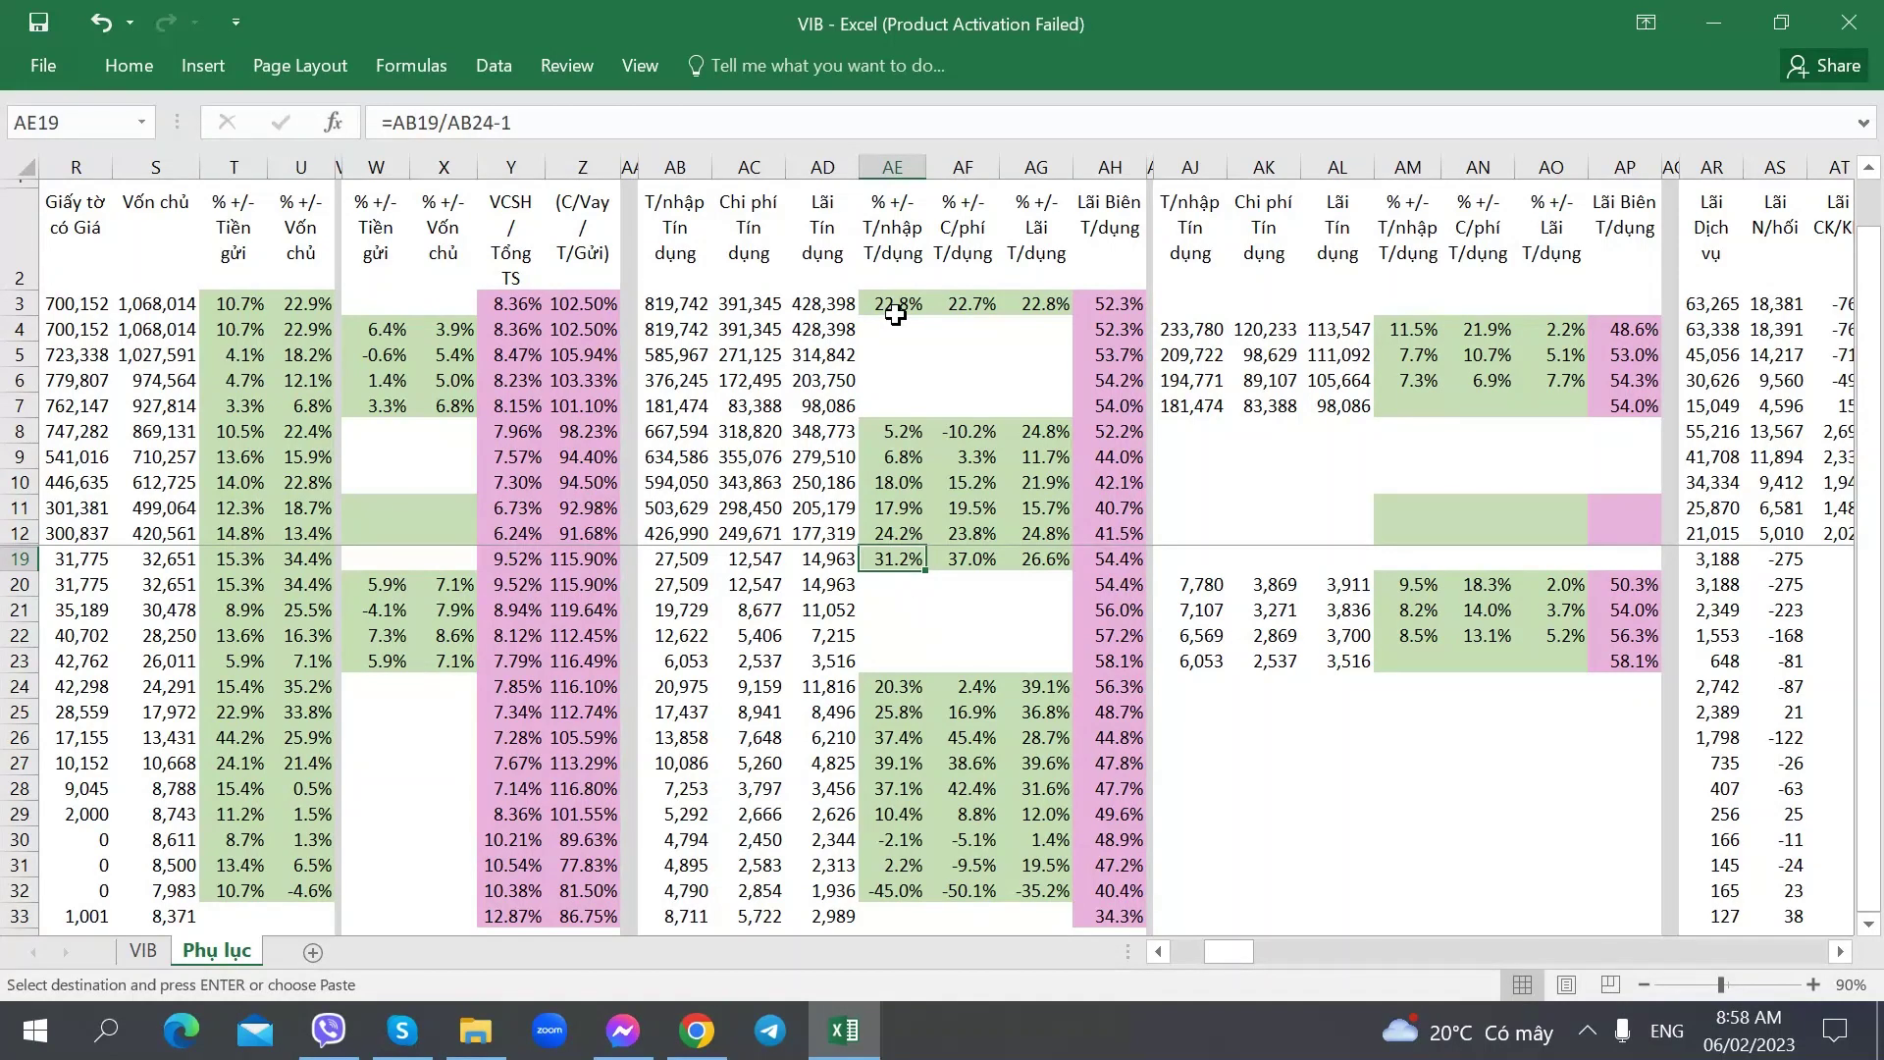
pyautogui.click(986, 559)
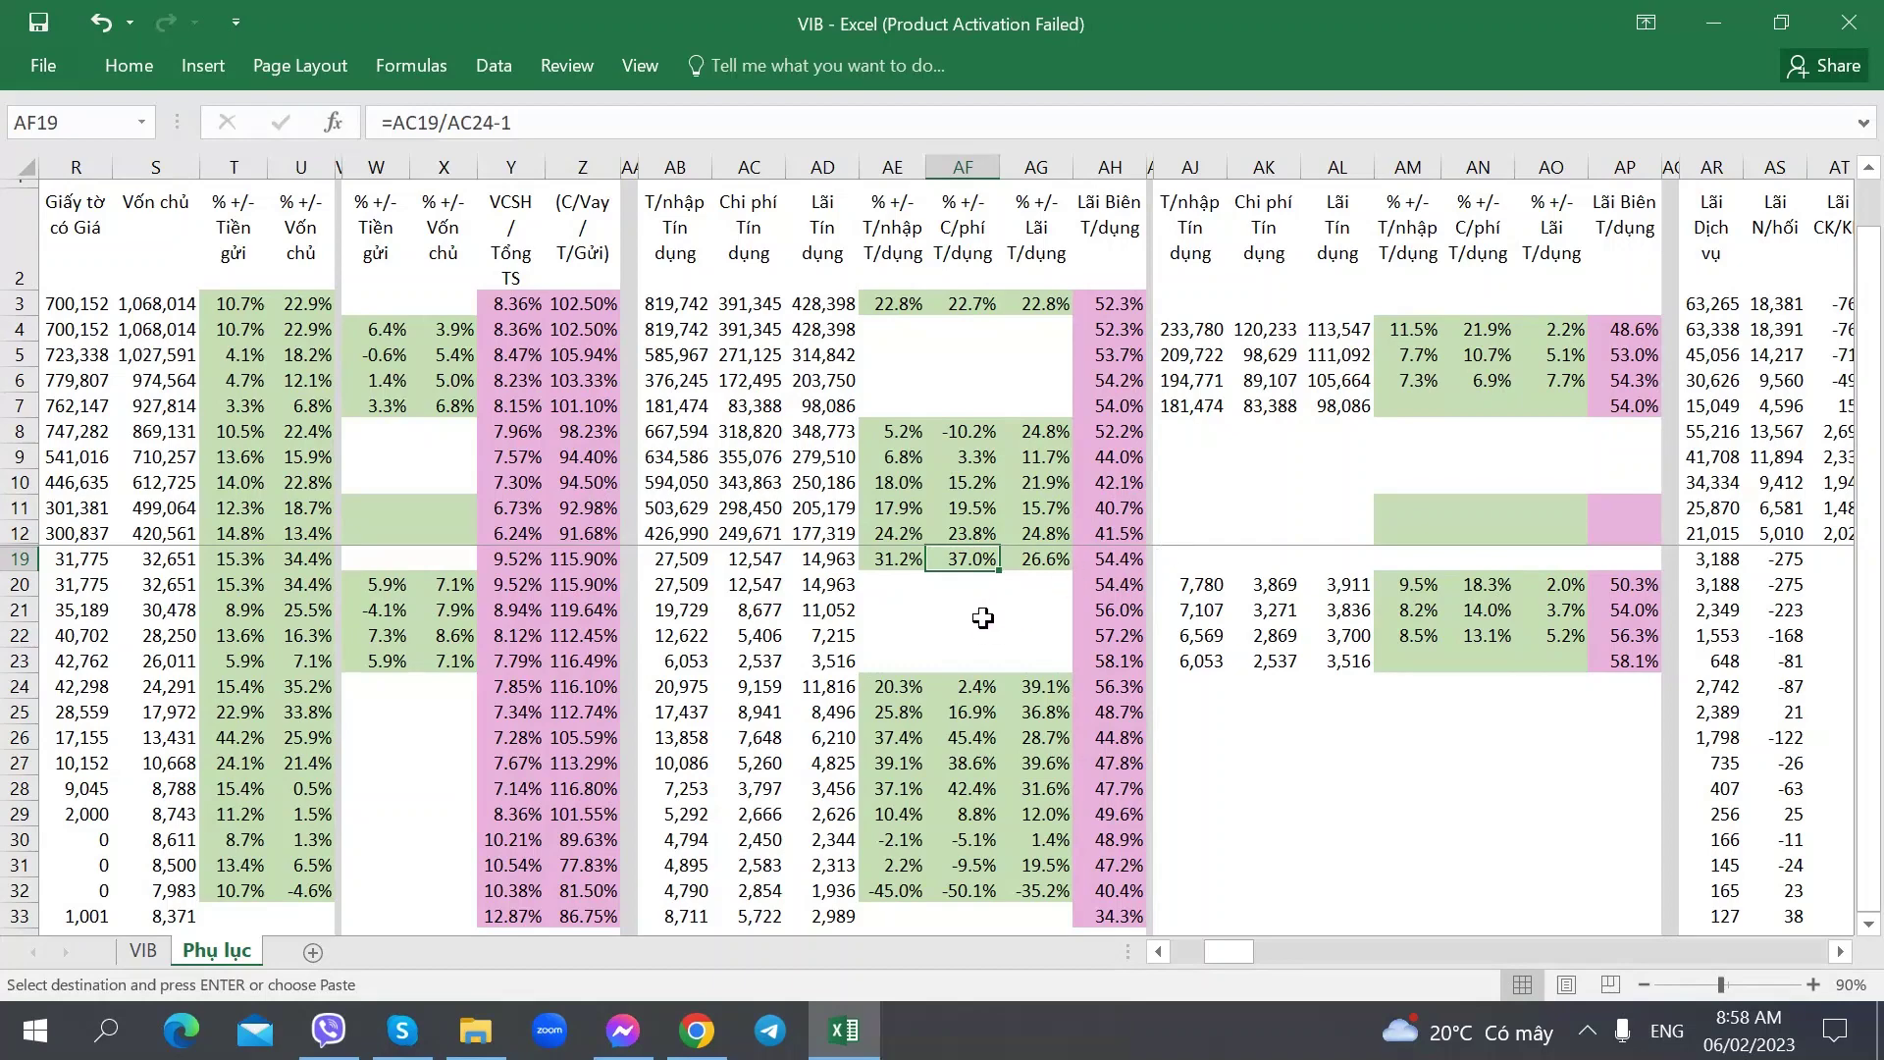
# - Switch to the online Bank-2023 workbook and look up ABB's 2022 credit cost growth in the Bank sheet
pyautogui.hotkey('alt', 'Tab')
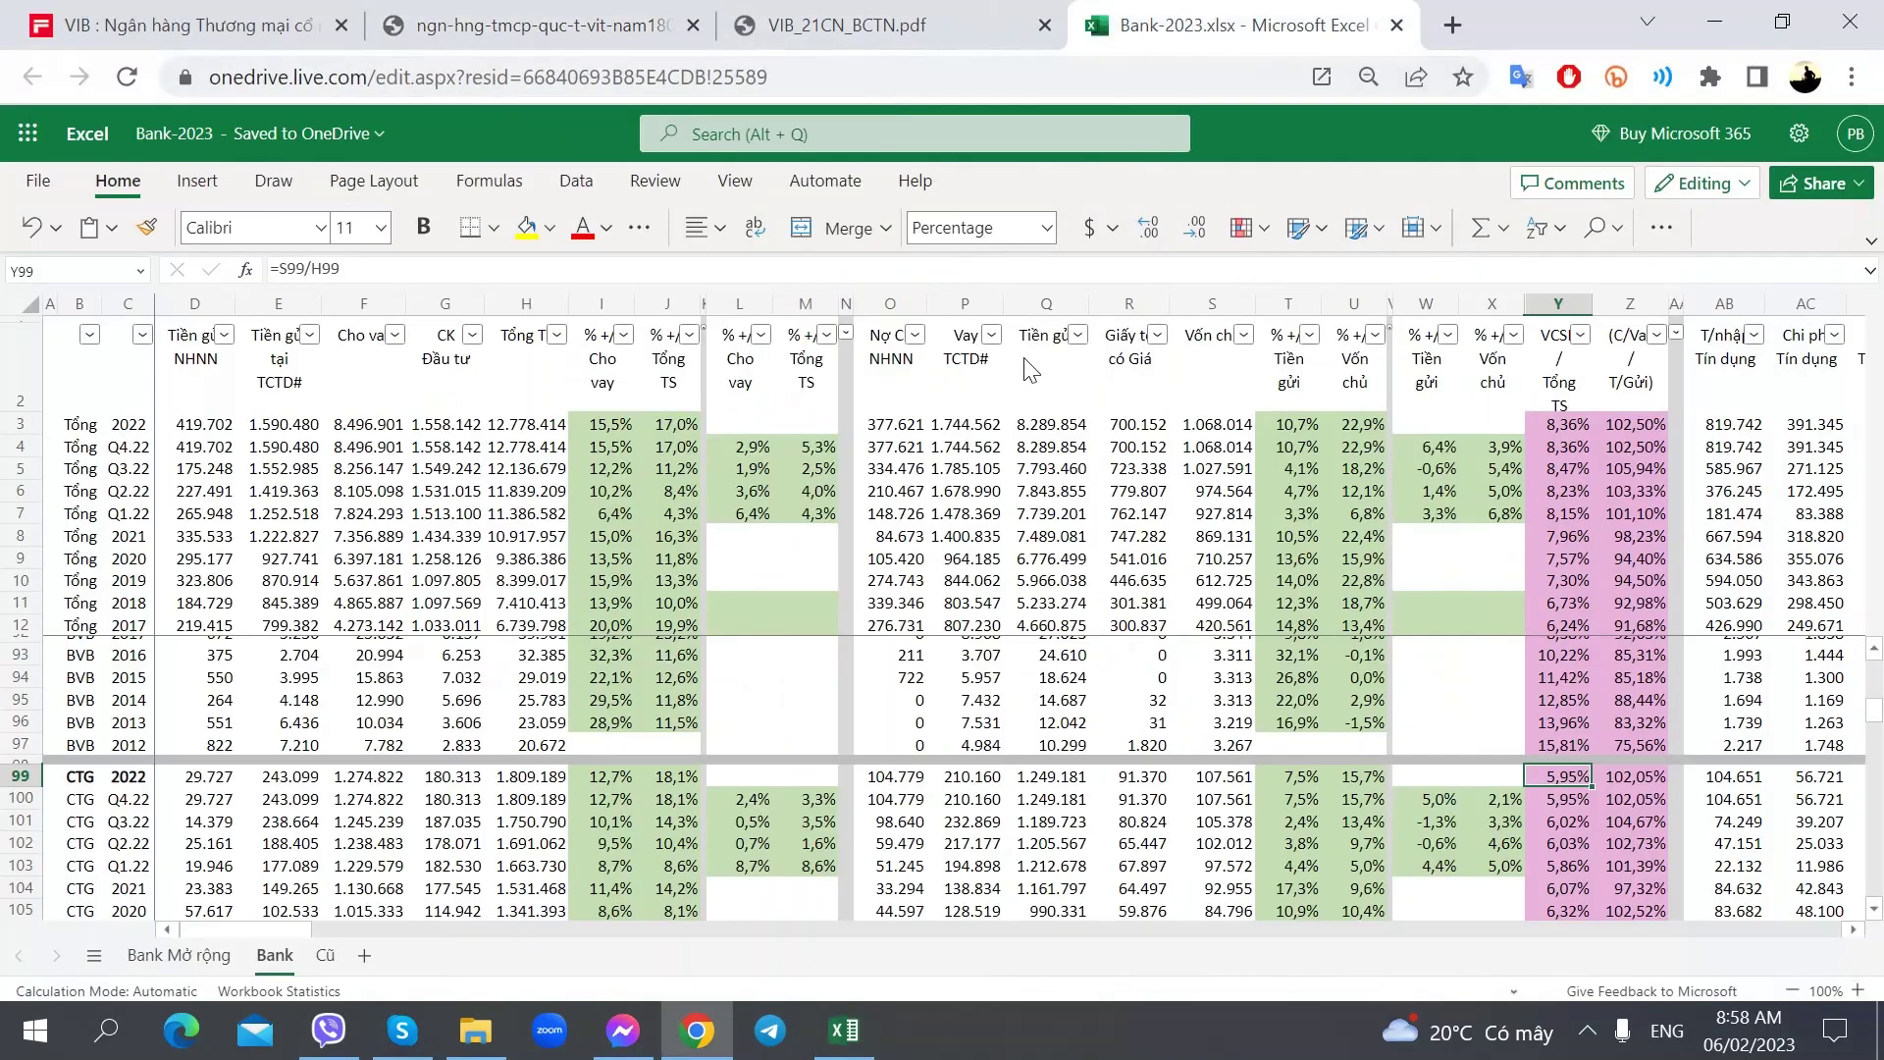
pyautogui.click(1328, 843)
pyautogui.press('Right')
pyautogui.press('Right')
pyautogui.press('Right')
pyautogui.press('Right')
pyautogui.press('Right')
pyautogui.press('Right')
pyautogui.press('Right')
pyautogui.press('Right')
pyautogui.press('Right')
pyautogui.press('Right')
pyautogui.press('Right')
pyautogui.press('Right')
pyautogui.press('Right')
pyautogui.press('Right')
pyautogui.press('Right')
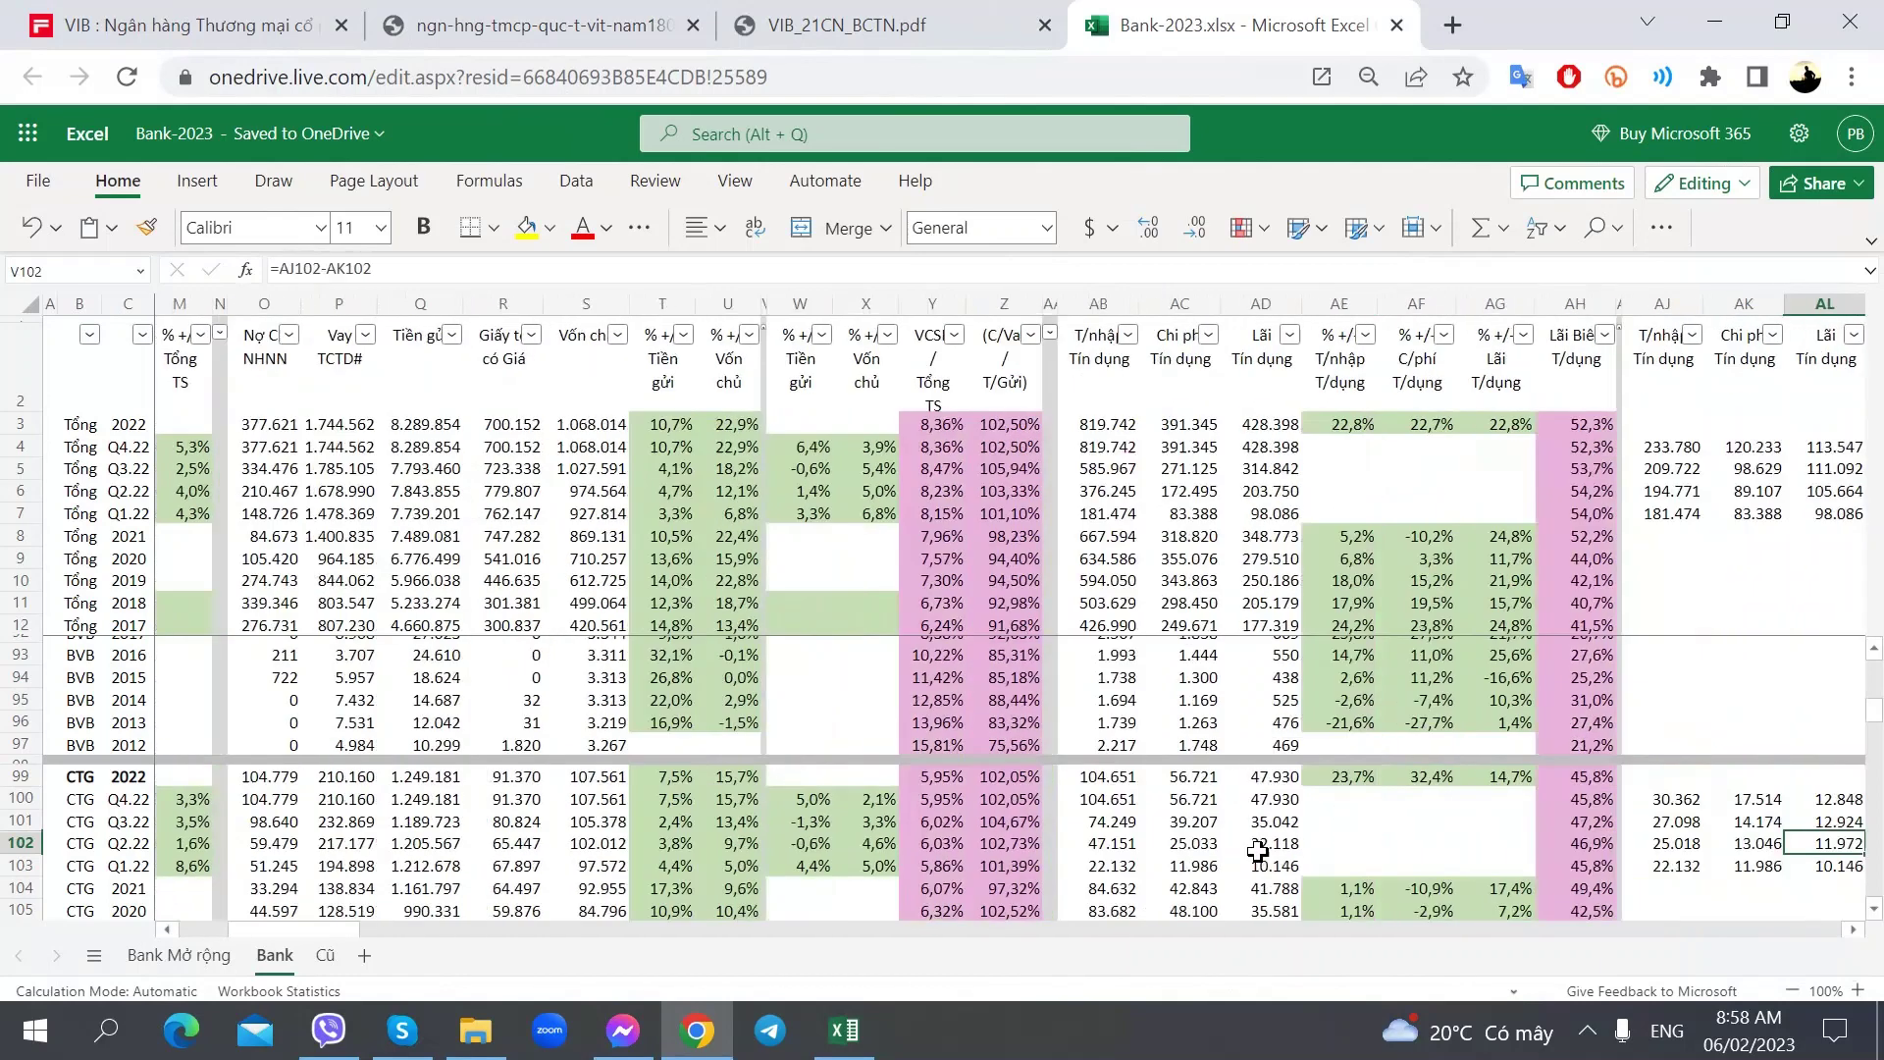
pyautogui.press('Right')
pyautogui.press('Right')
pyautogui.press('Right')
pyautogui.press('Right')
pyautogui.press('Right')
pyautogui.press('Right')
pyautogui.press('Right')
pyautogui.press('Right')
pyautogui.press('Right')
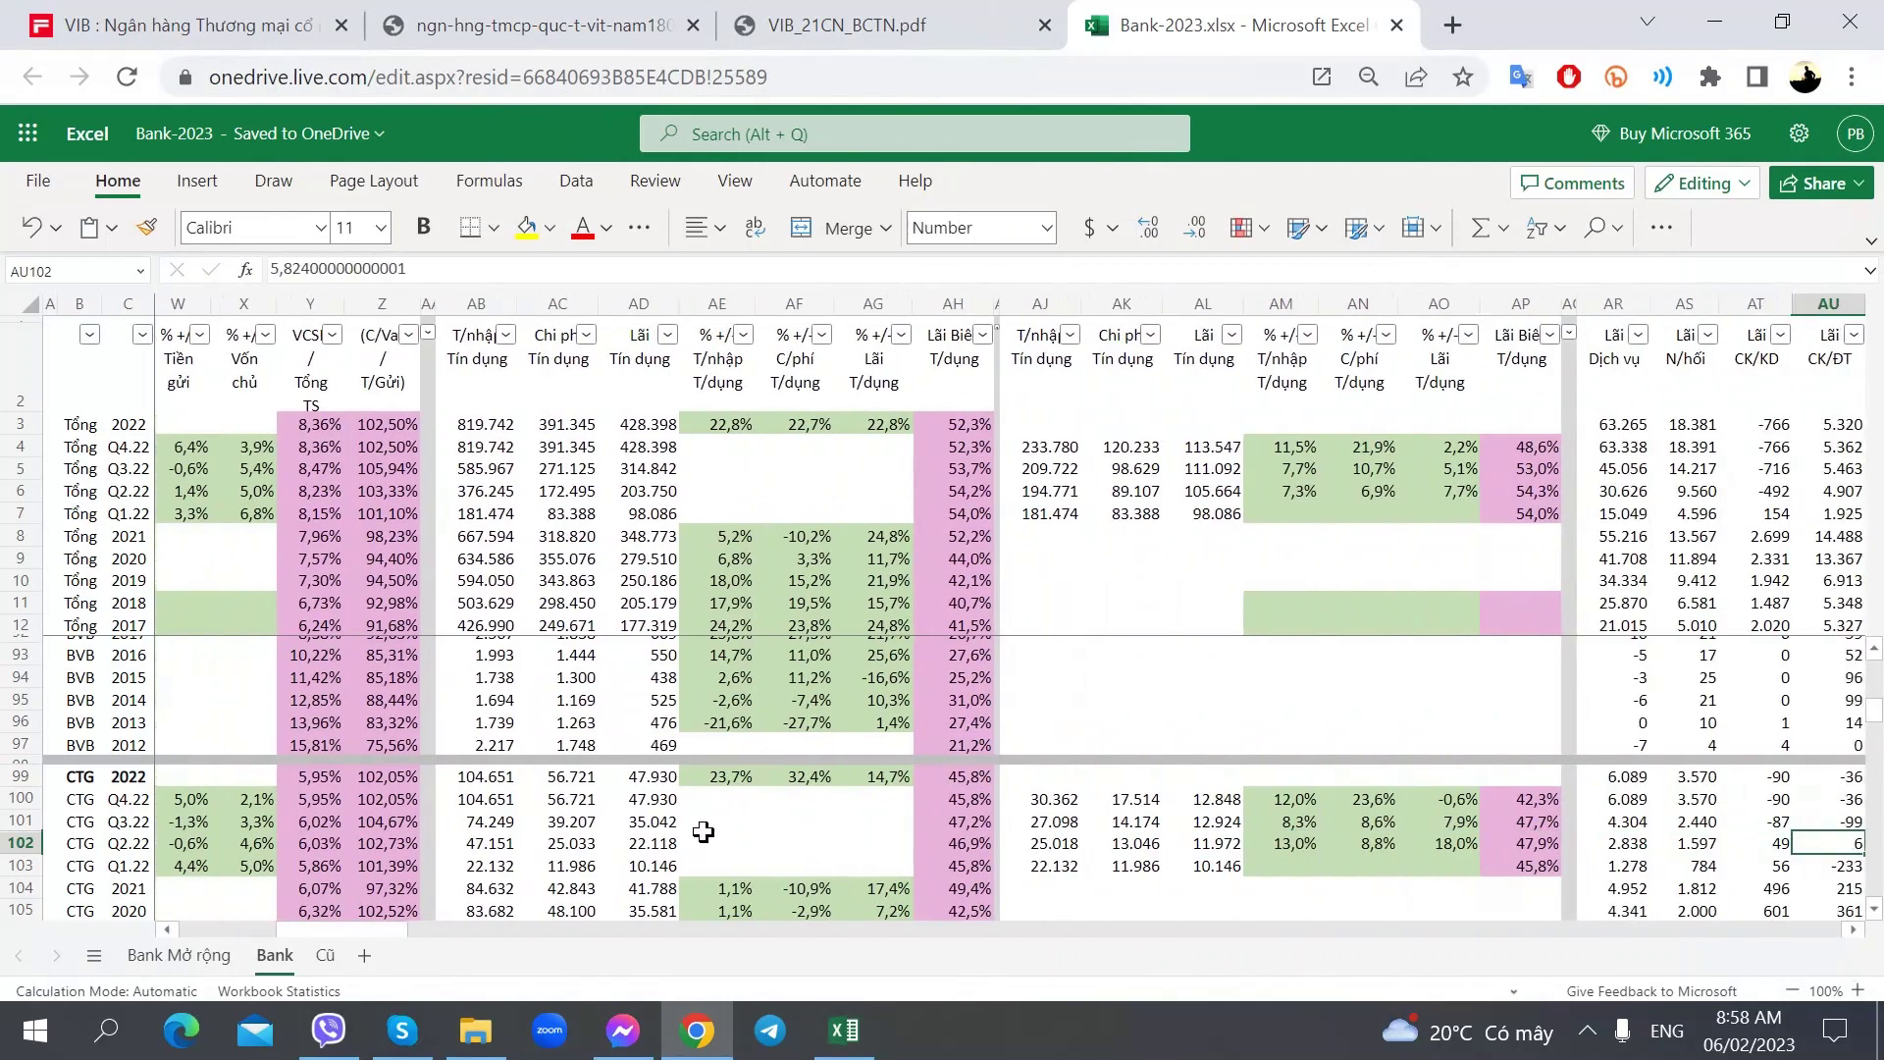
pyautogui.press('Right')
pyautogui.press('Right')
pyautogui.press('Right')
pyautogui.scroll(20, 569, 775)
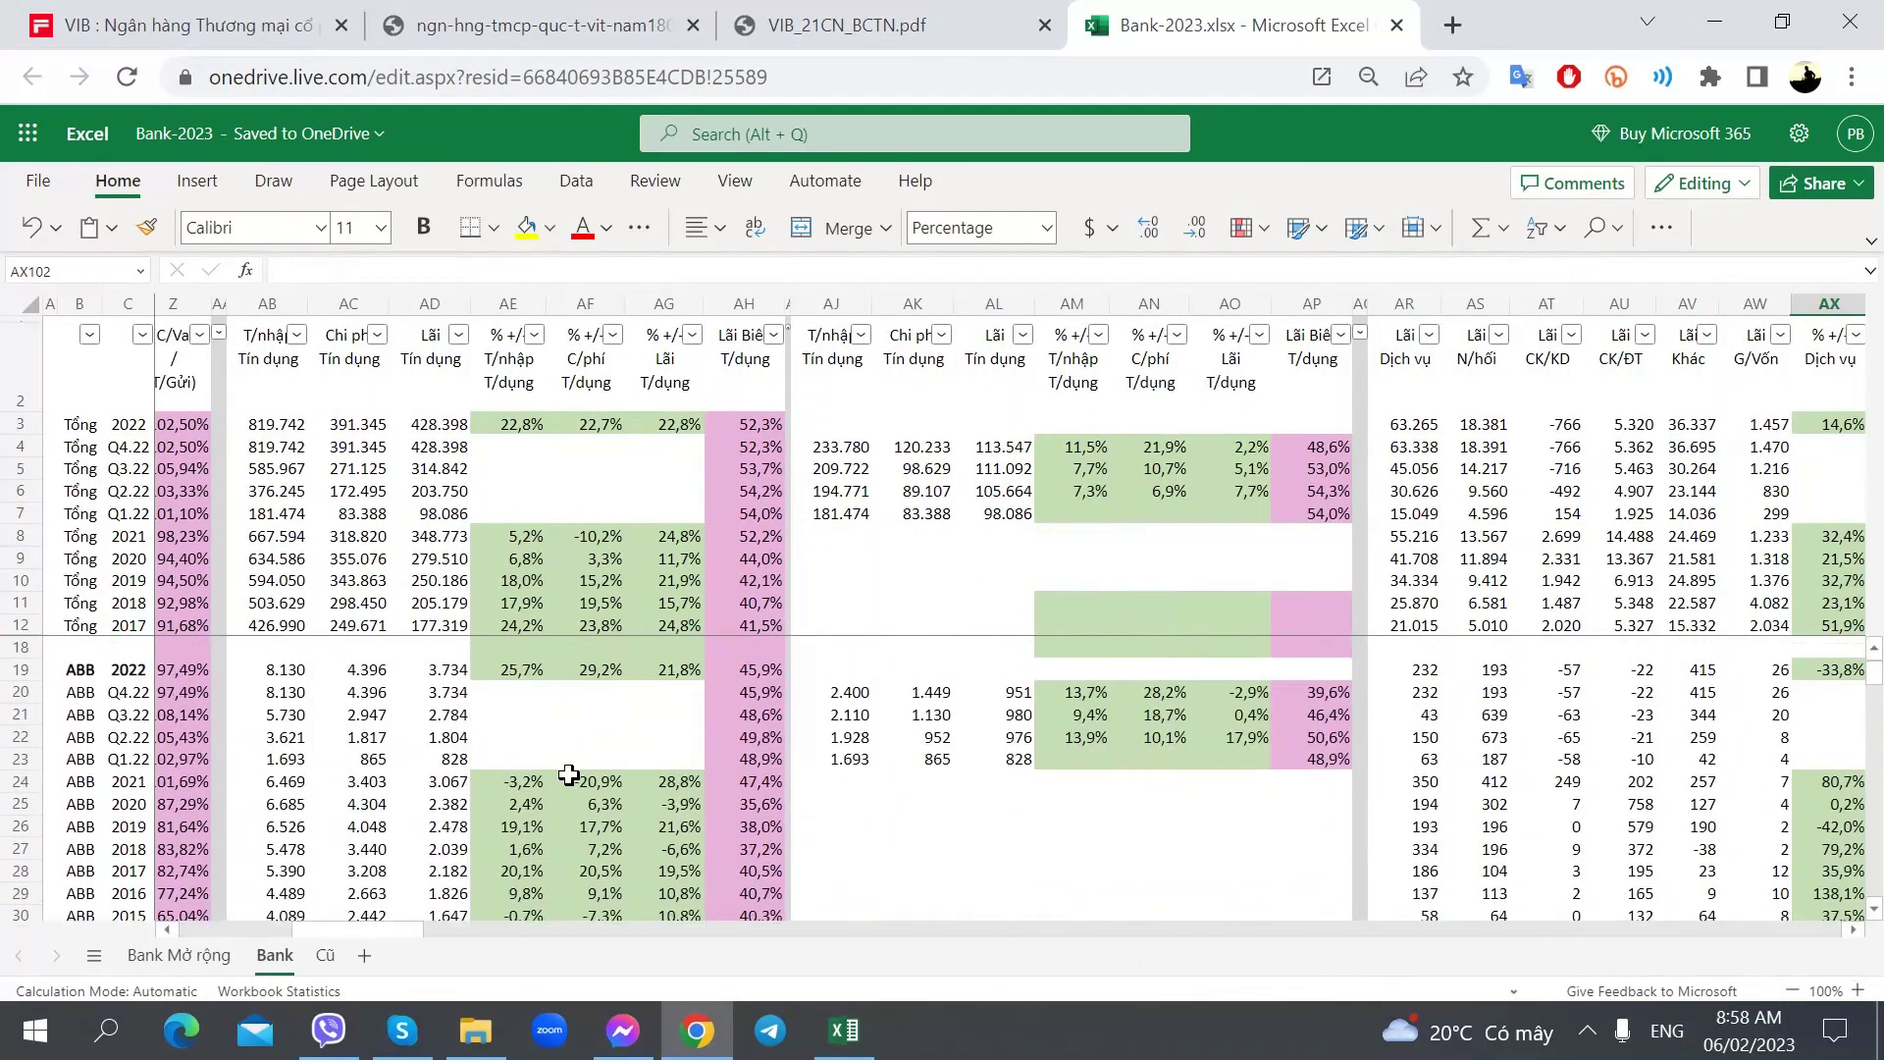
pyautogui.click(602, 672)
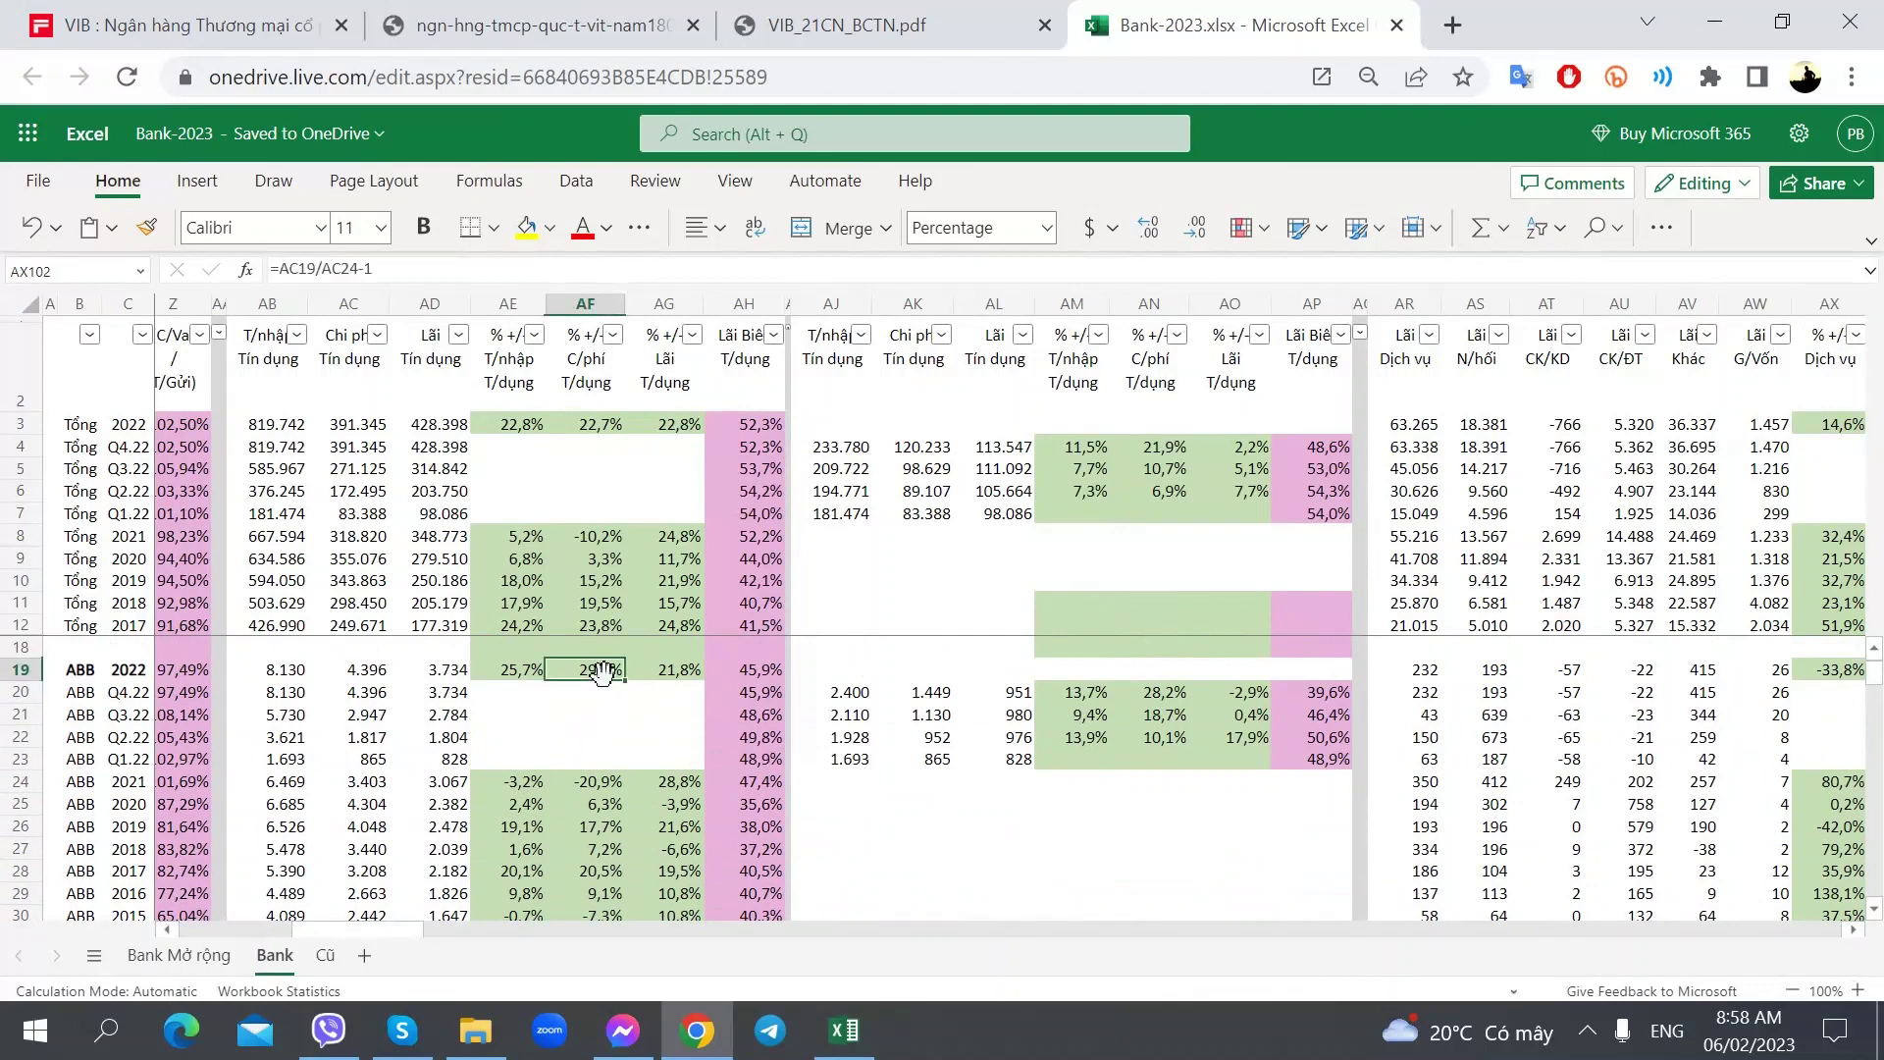
# - Look up the 2022 credit cost growth of ACB, BAB, BID, BVB and CTG in the Bank sheet
pyautogui.scroll(-6, 597, 716)
pyautogui.click(615, 727)
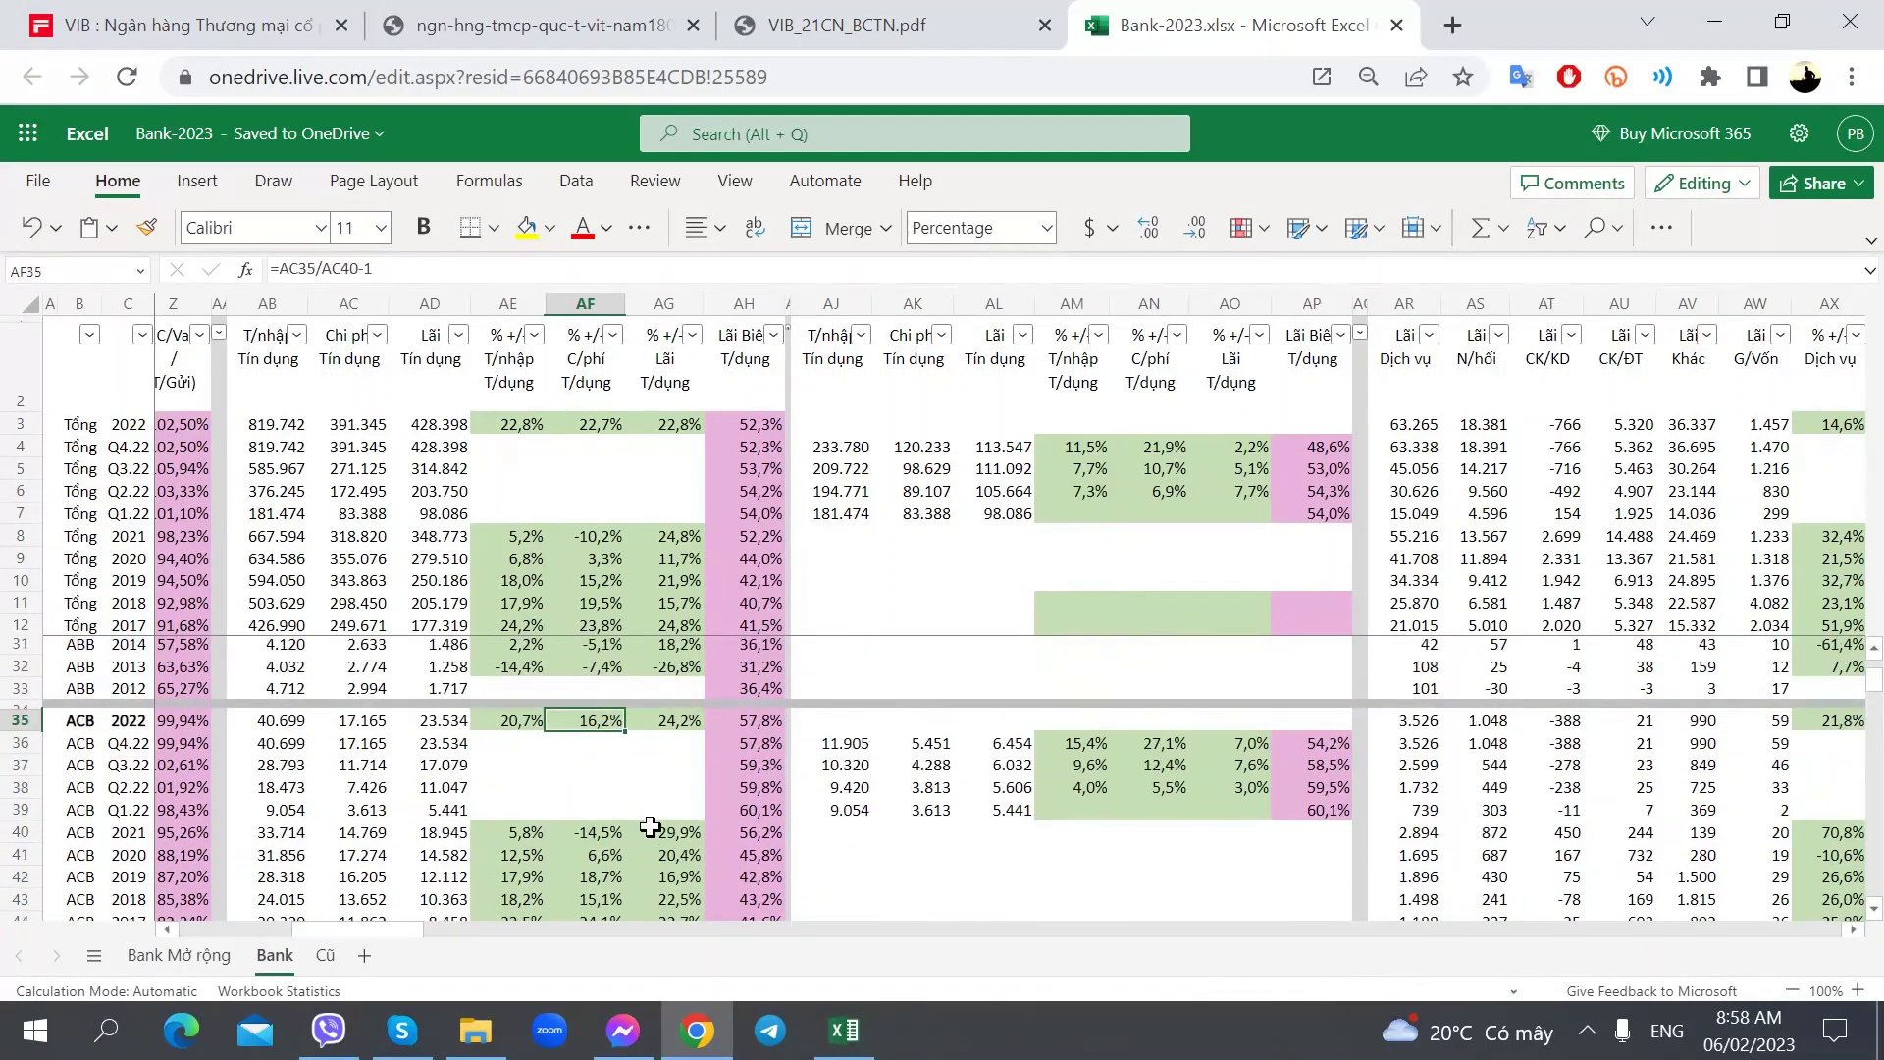
pyautogui.scroll(-5, 651, 827)
pyautogui.click(596, 775)
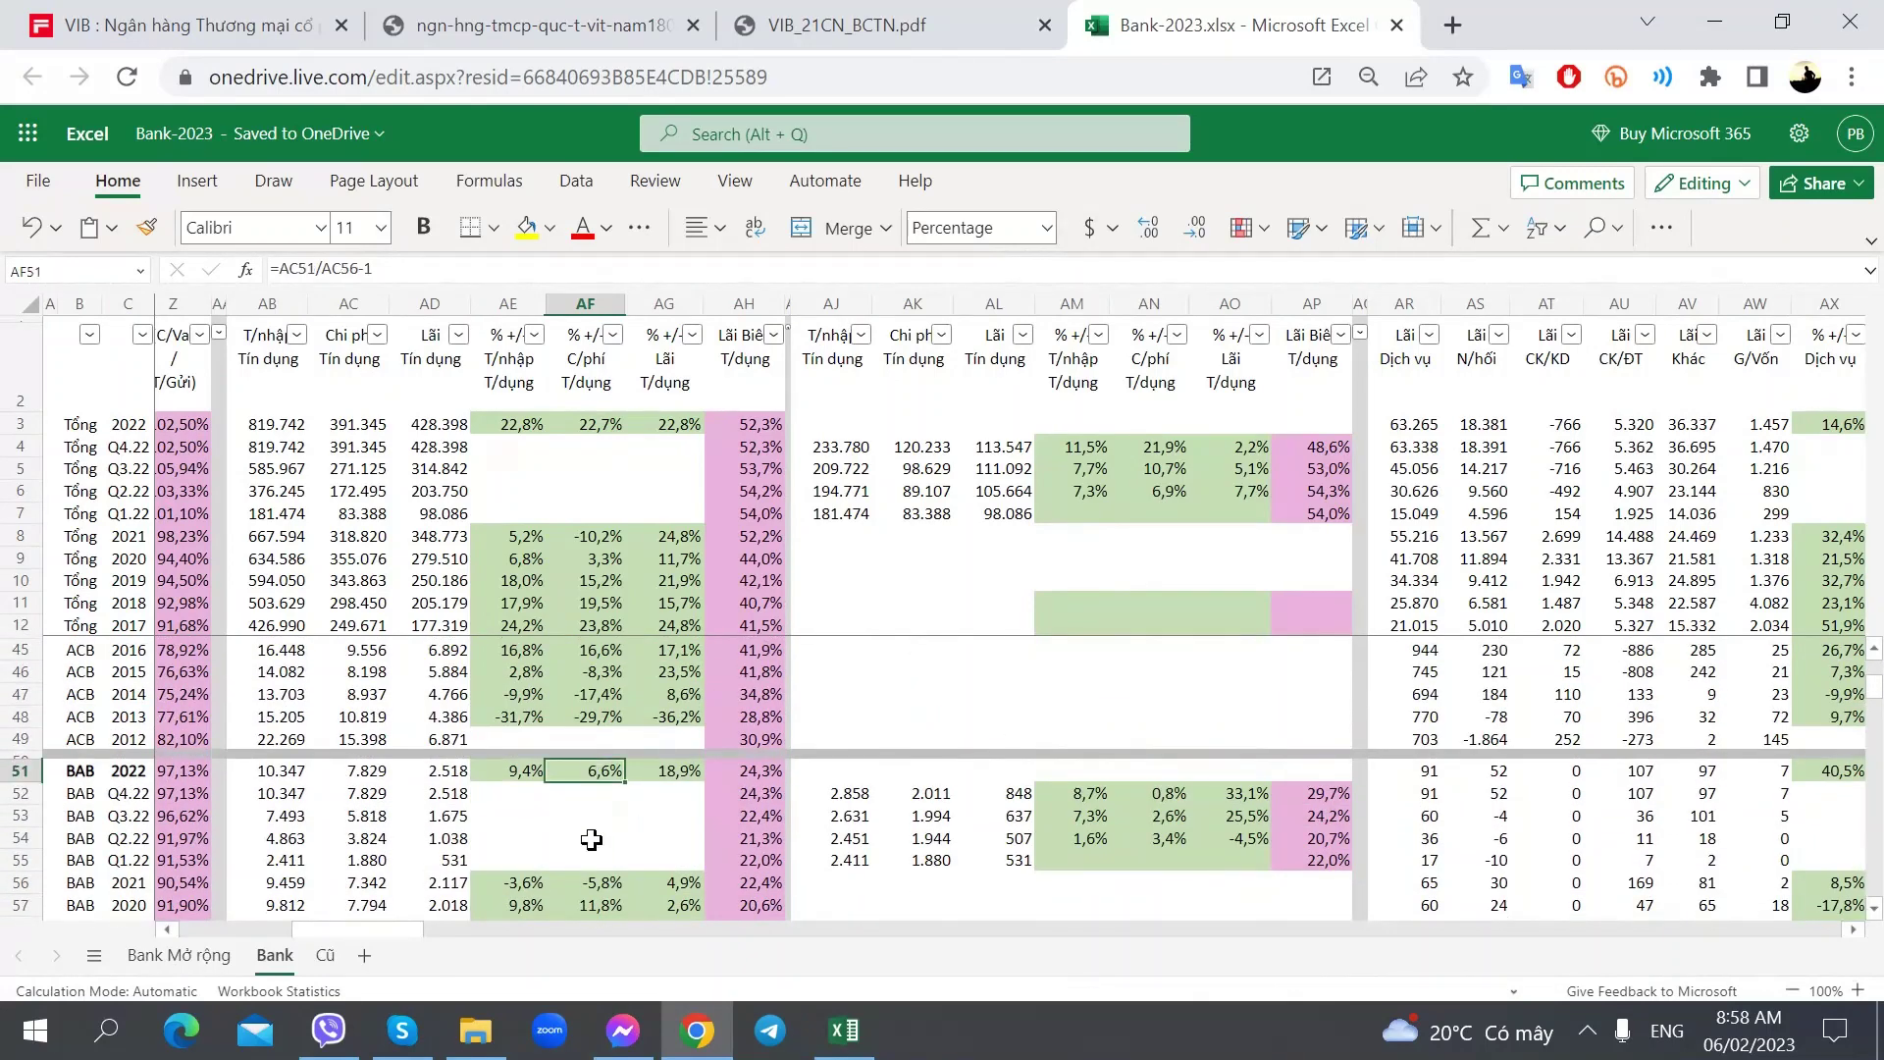
pyautogui.scroll(-5, 590, 840)
pyautogui.click(587, 821)
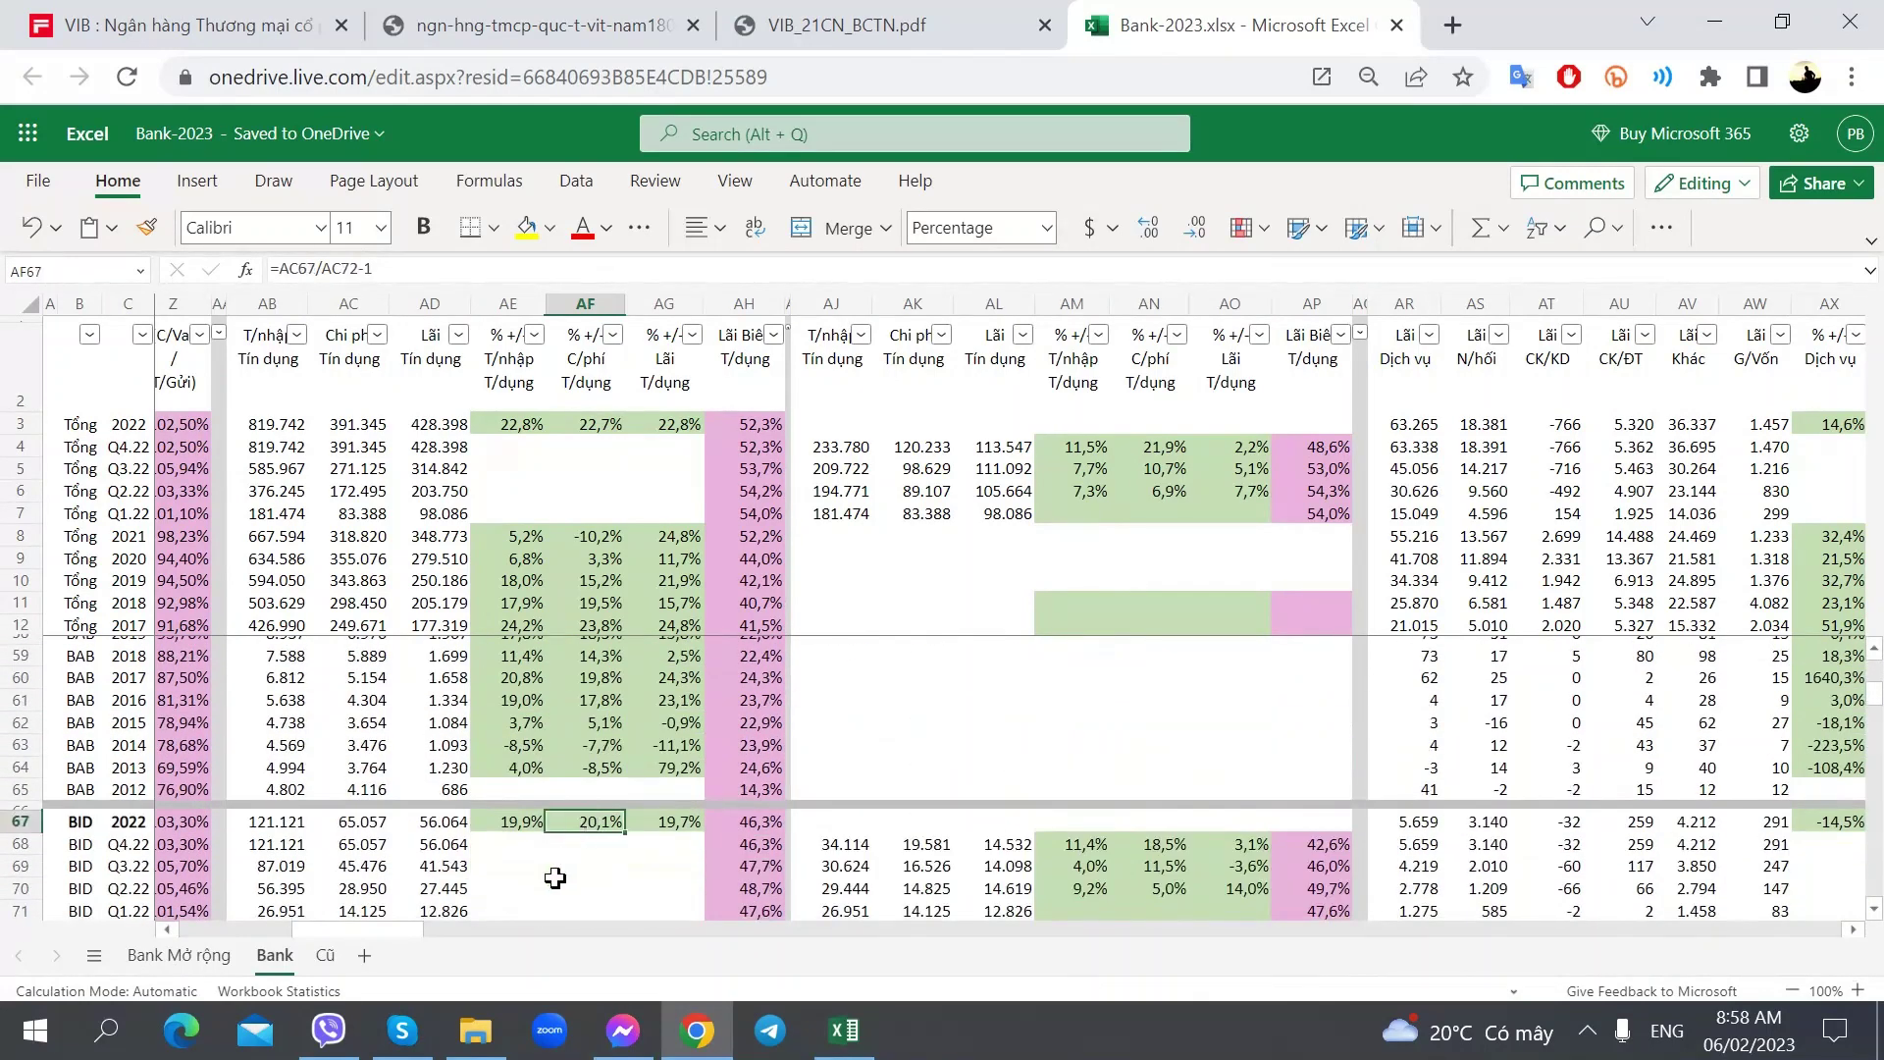
pyautogui.scroll(-2, 549, 876)
pyautogui.scroll(-5, 555, 876)
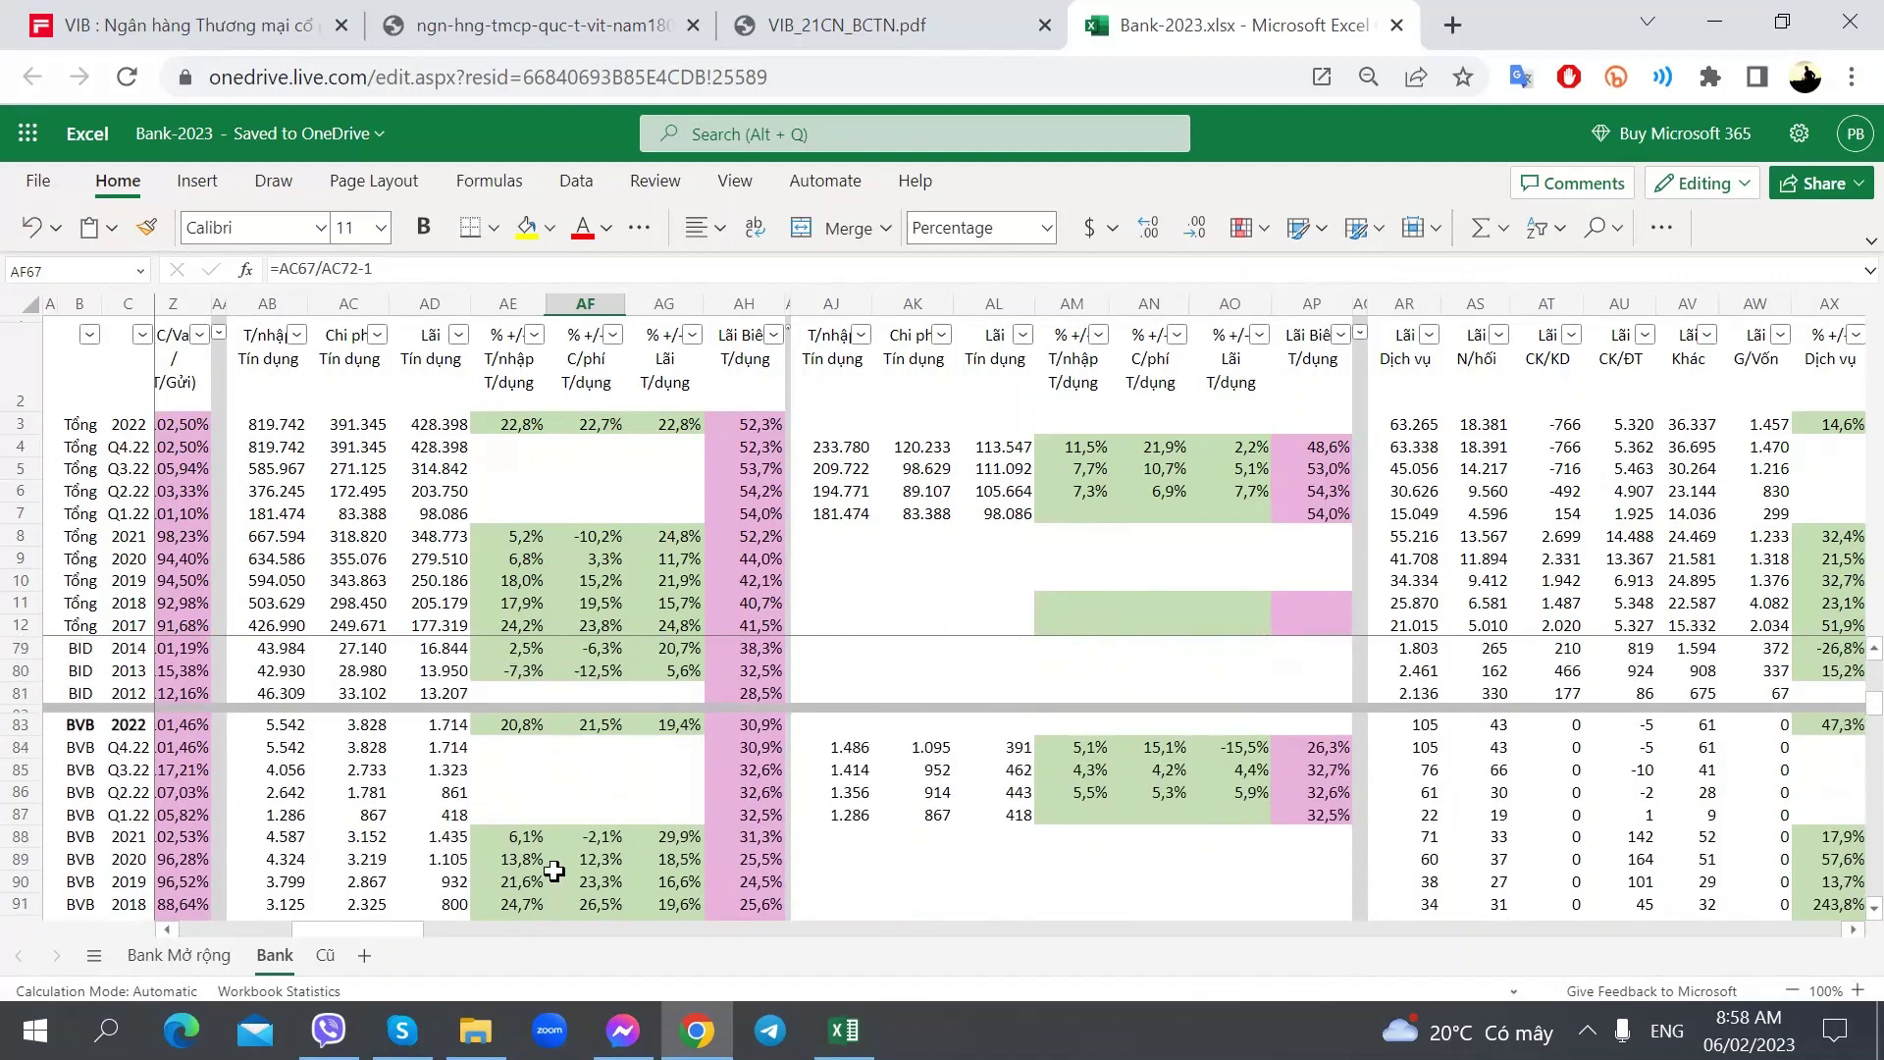
pyautogui.click(585, 749)
pyautogui.scroll(-5, 580, 807)
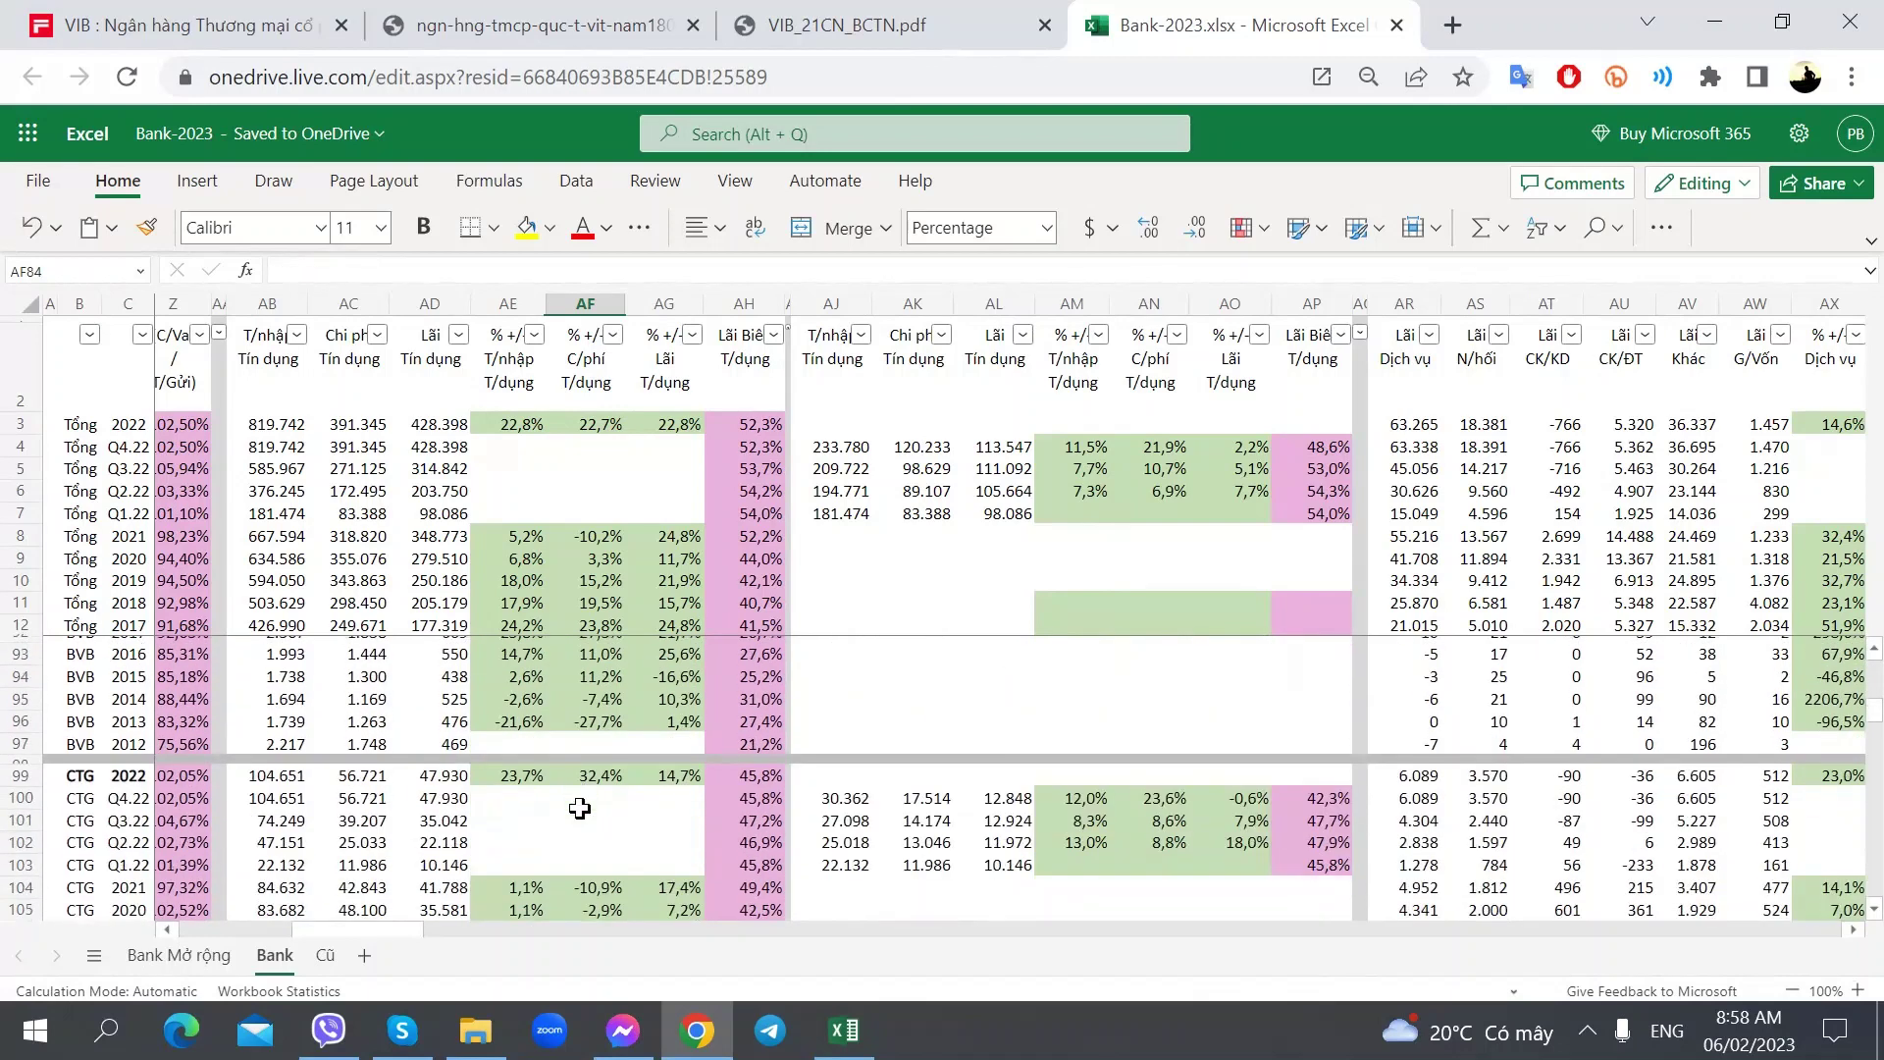
pyautogui.click(594, 782)
# - Check the 2022 credit cost growth of EIB, HDB, LPB, MBB and MSB against the industry's
pyautogui.scroll(-7, 569, 815)
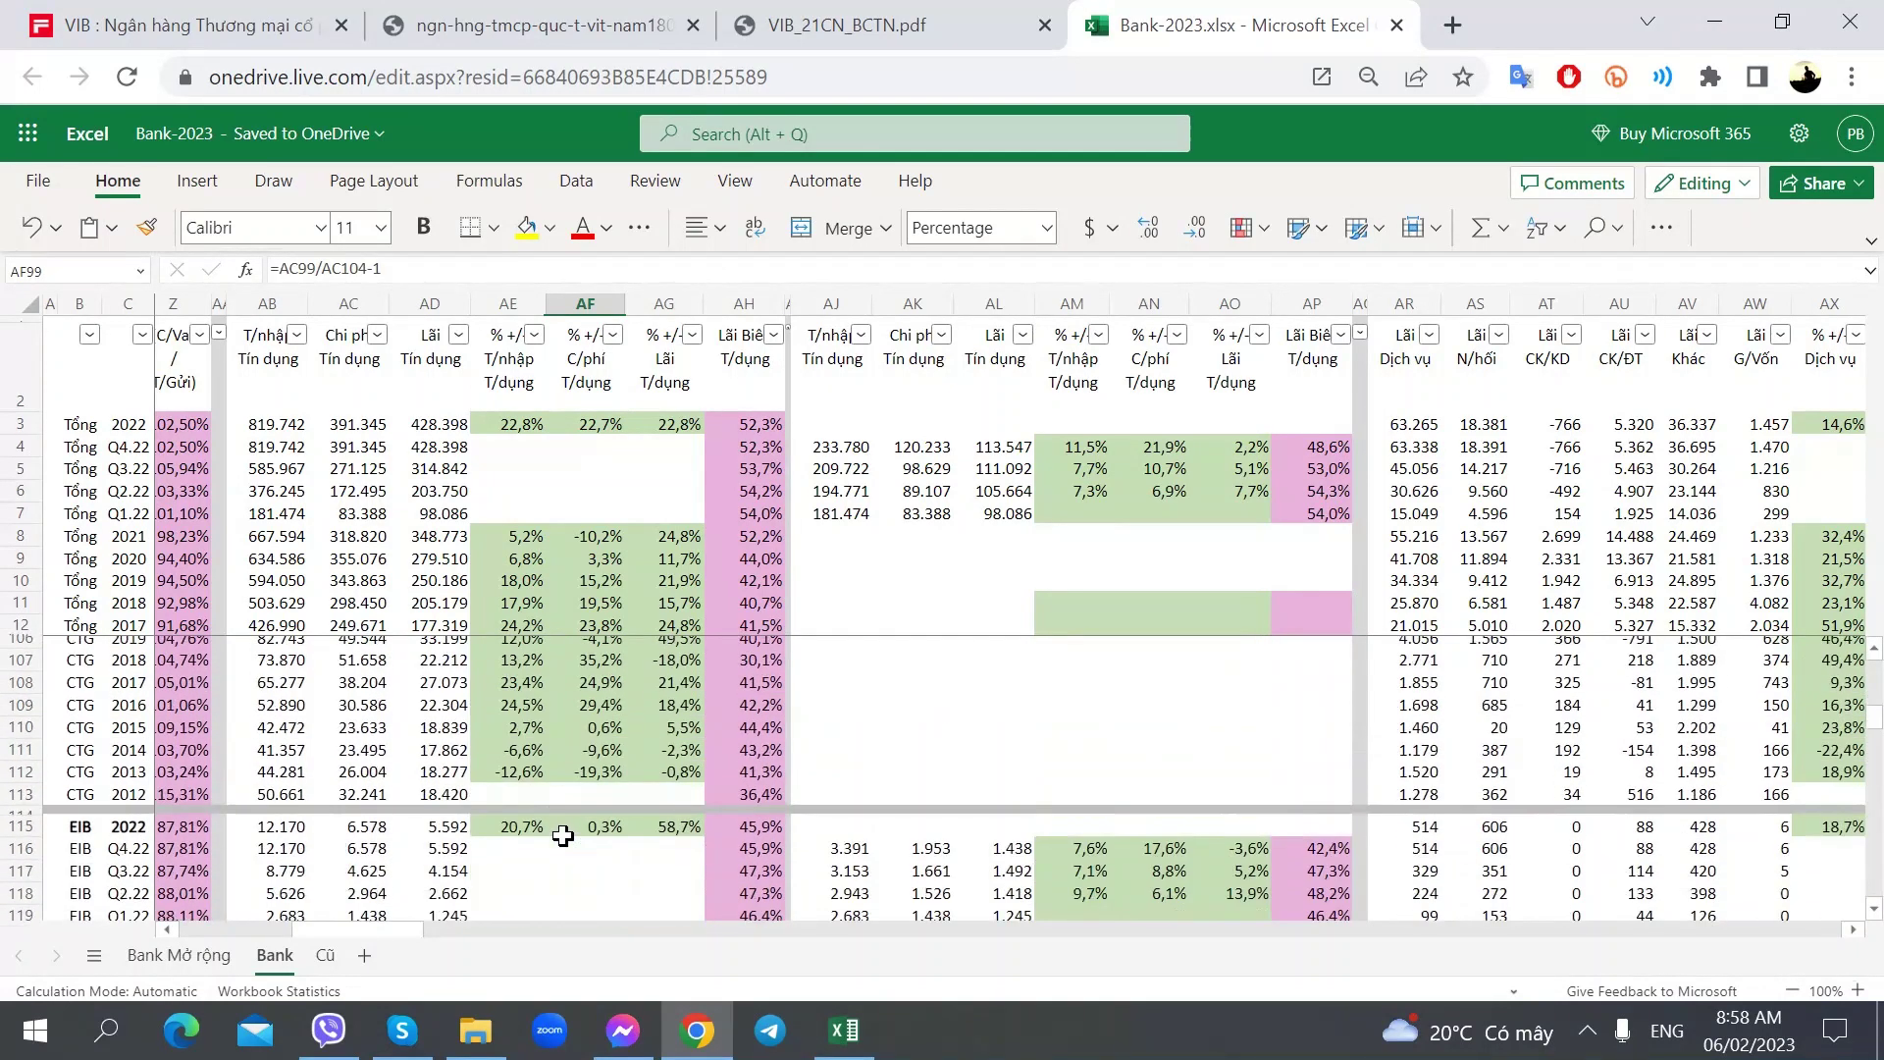
pyautogui.click(597, 685)
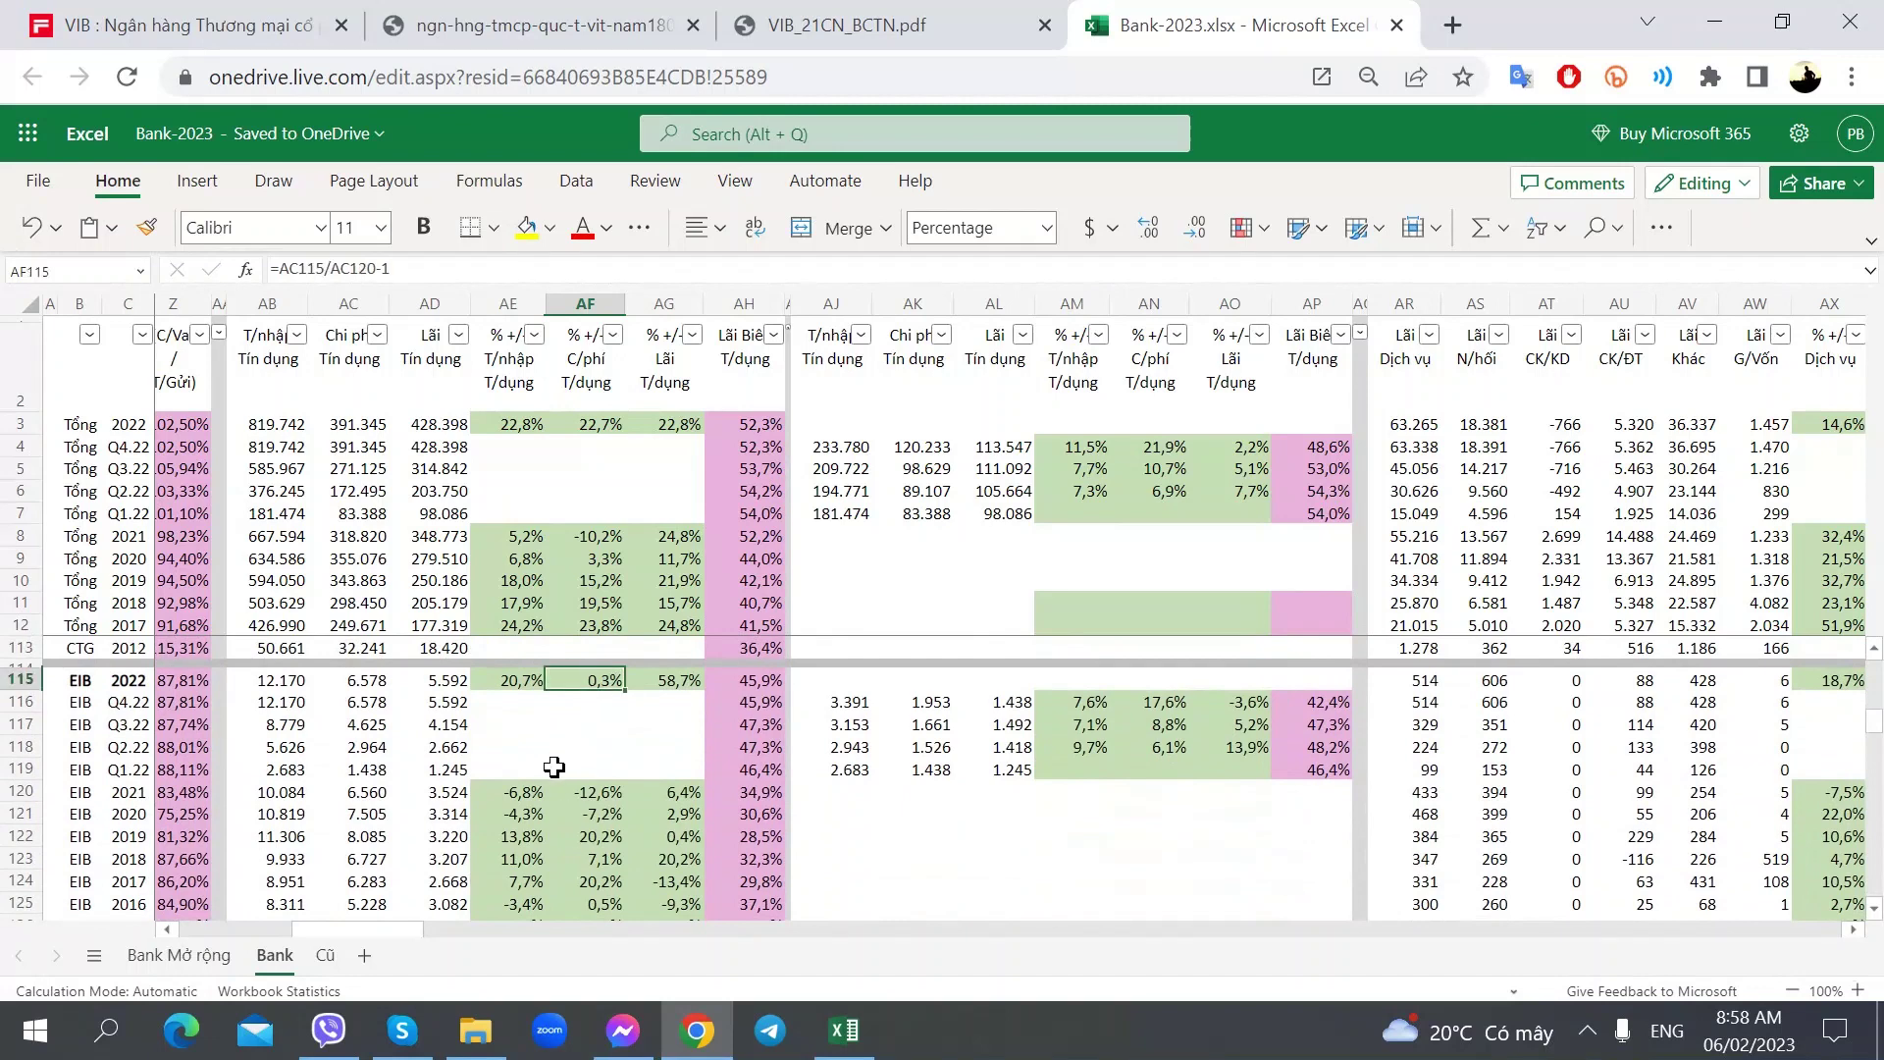
pyautogui.scroll(-5, 550, 826)
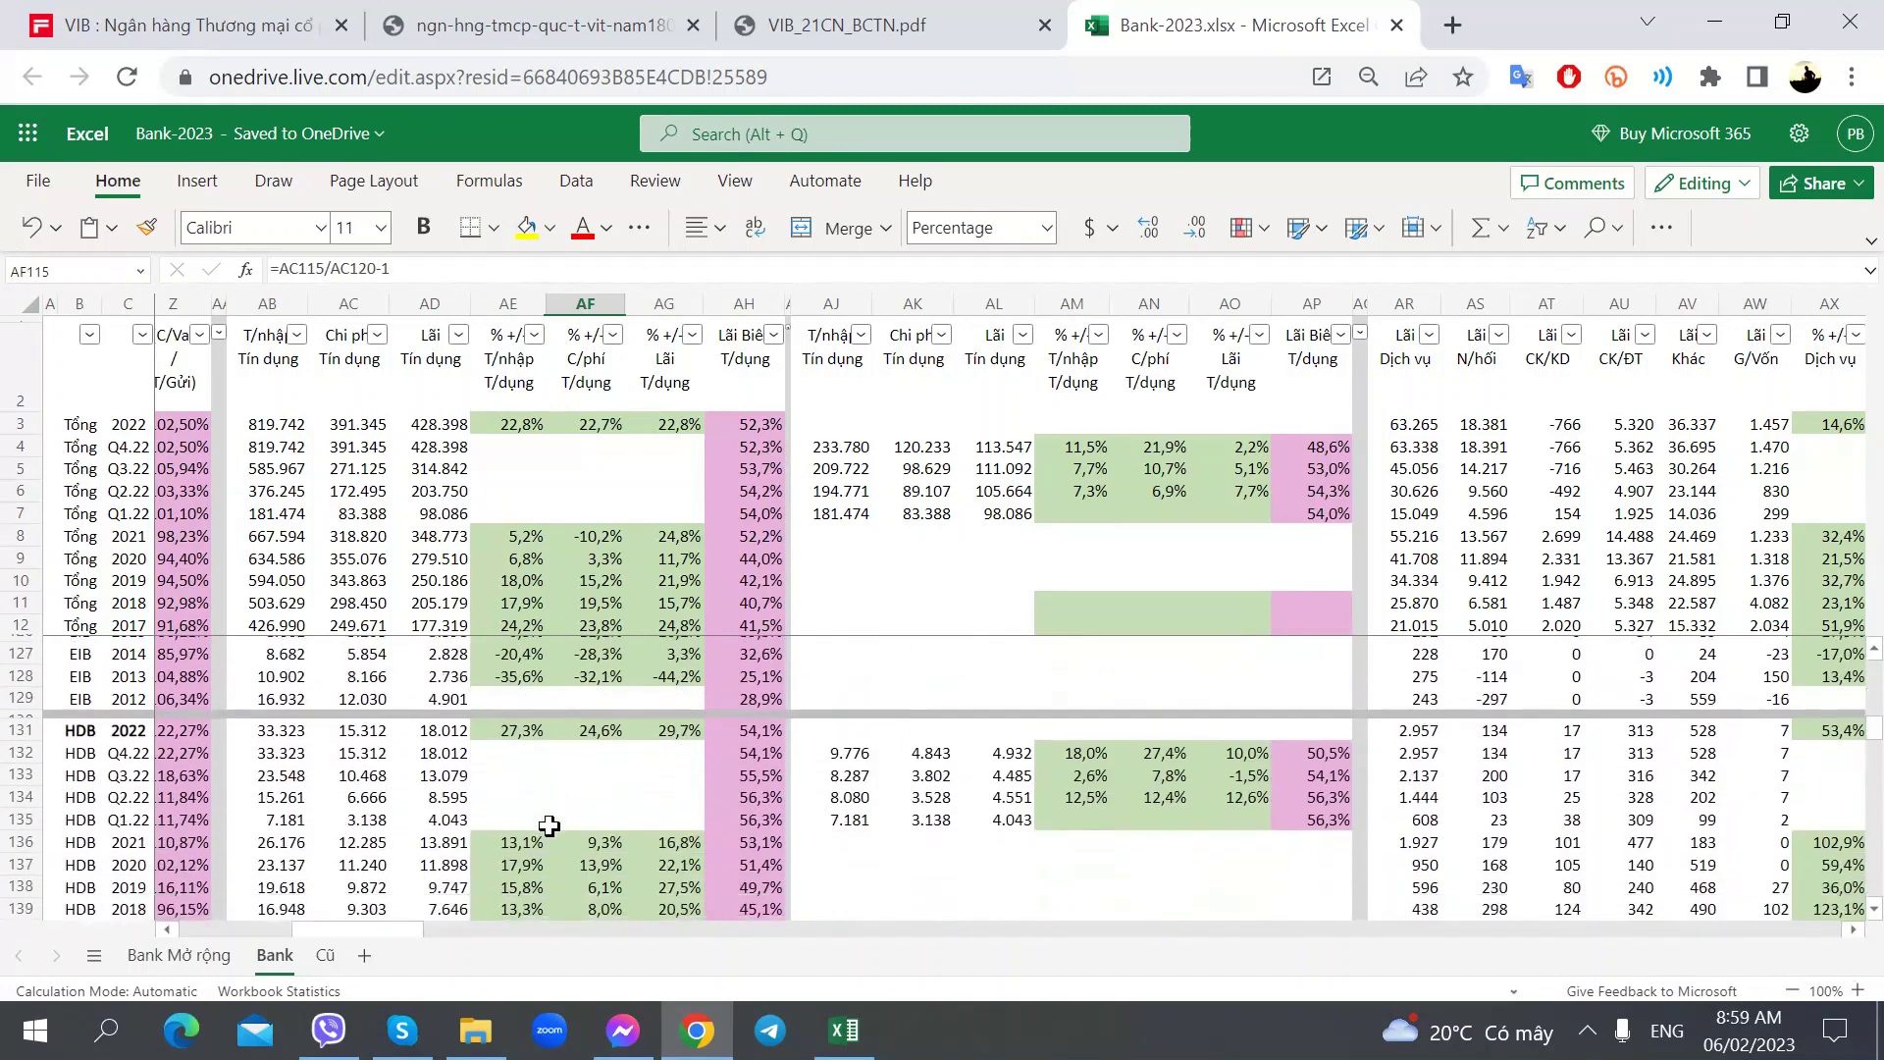
pyautogui.click(587, 753)
pyautogui.scroll(-9, 583, 844)
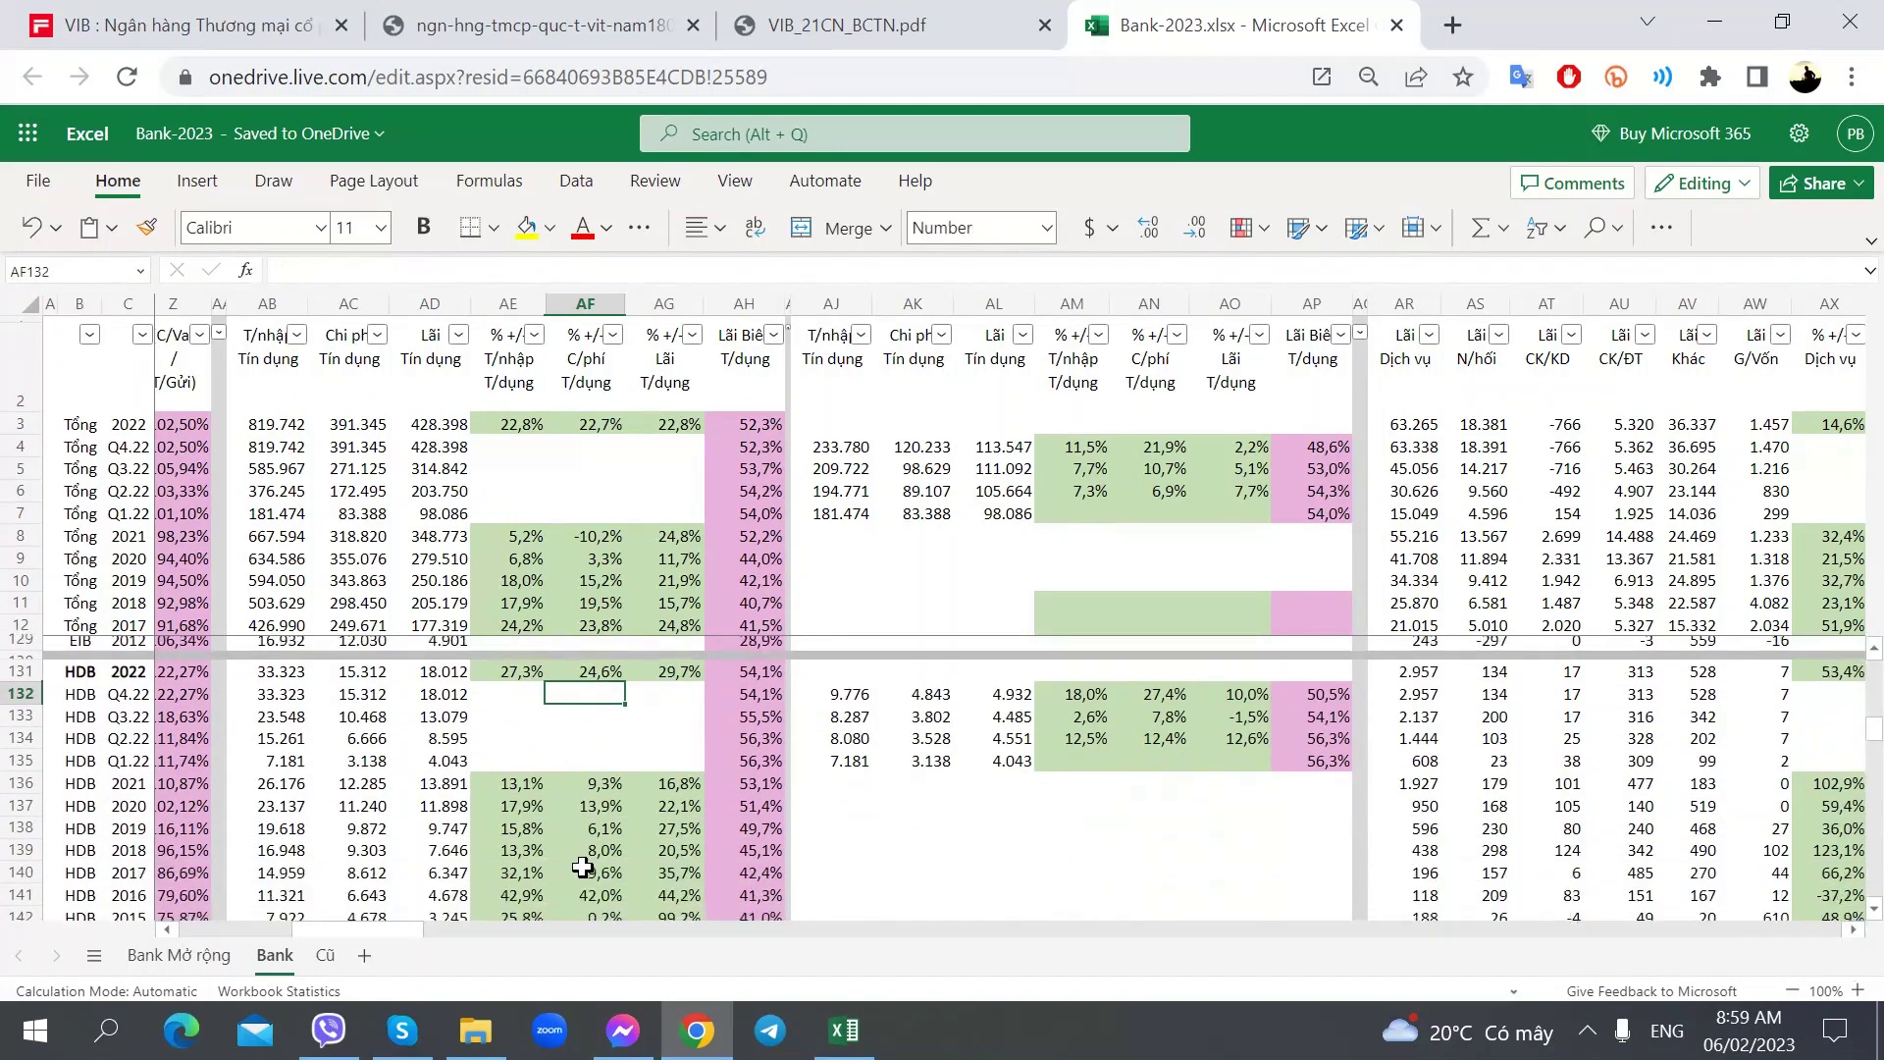
pyautogui.scroll(-2, 583, 867)
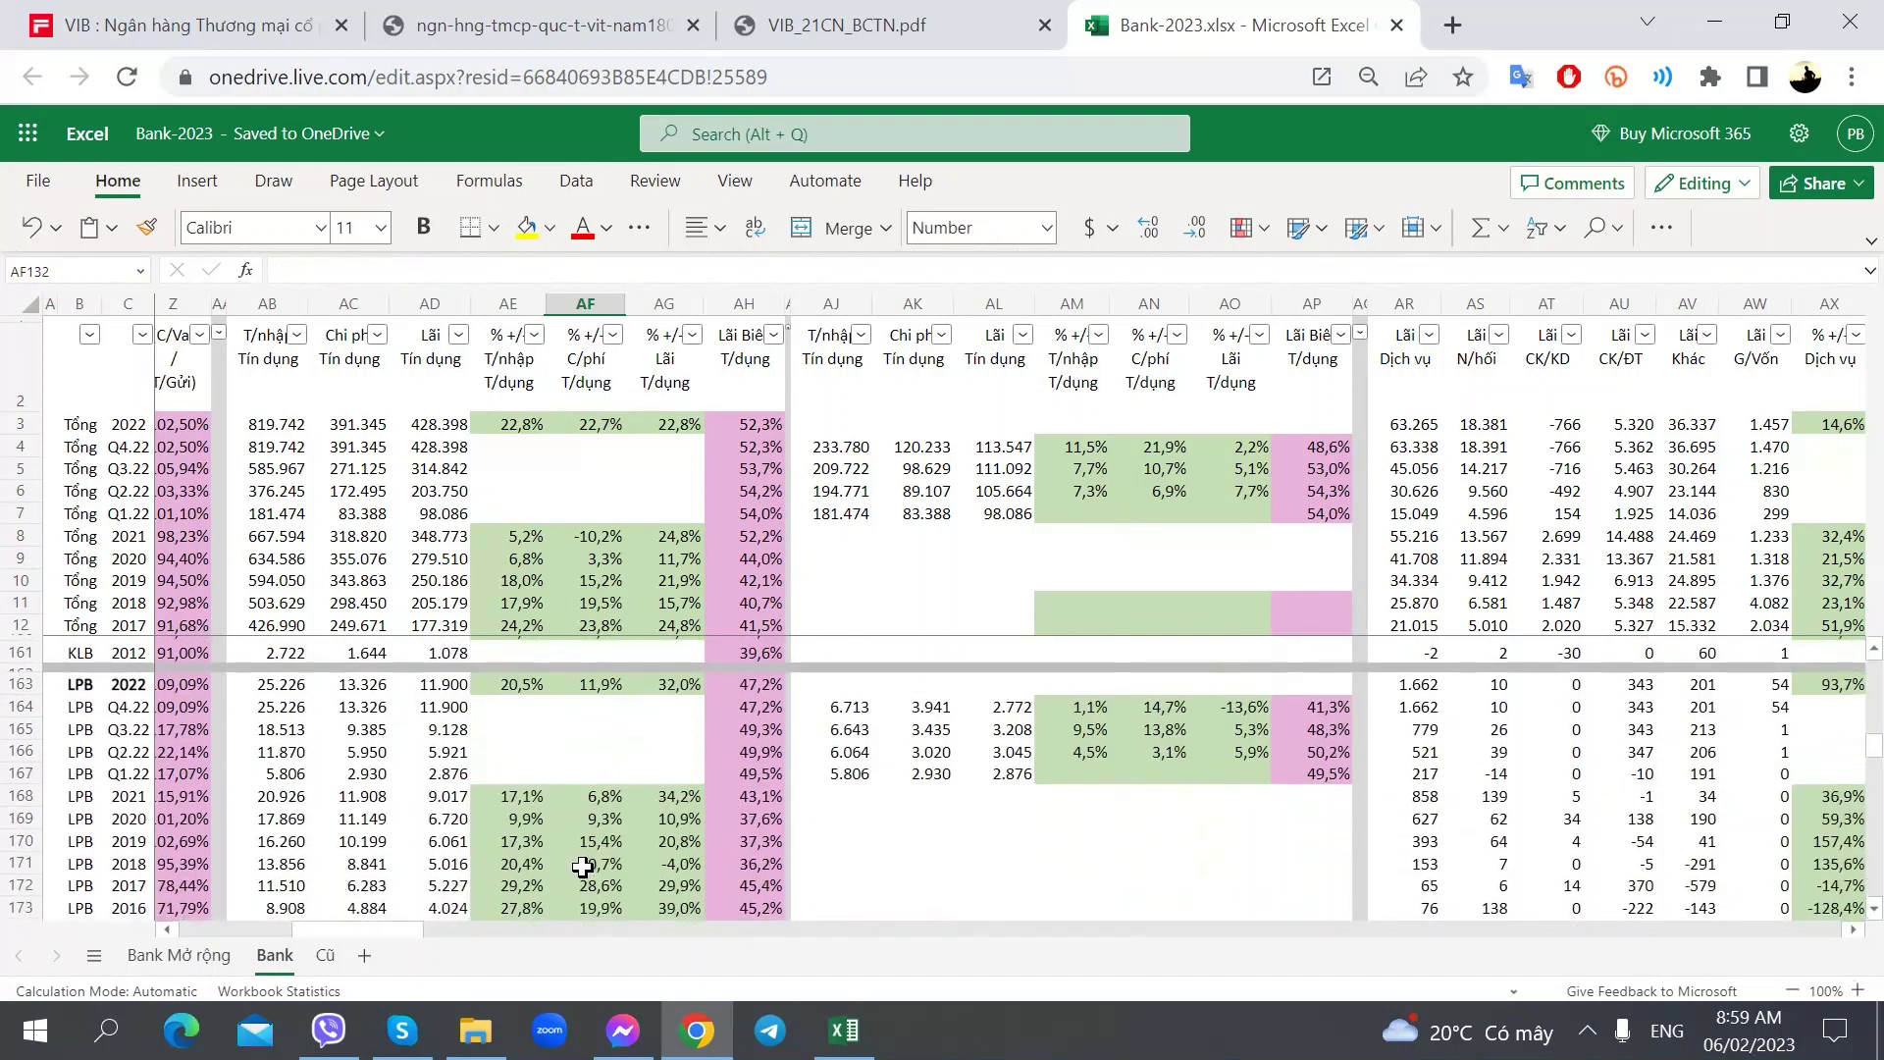
pyautogui.scroll(2, 583, 868)
pyautogui.click(581, 831)
pyautogui.scroll(-6, 578, 864)
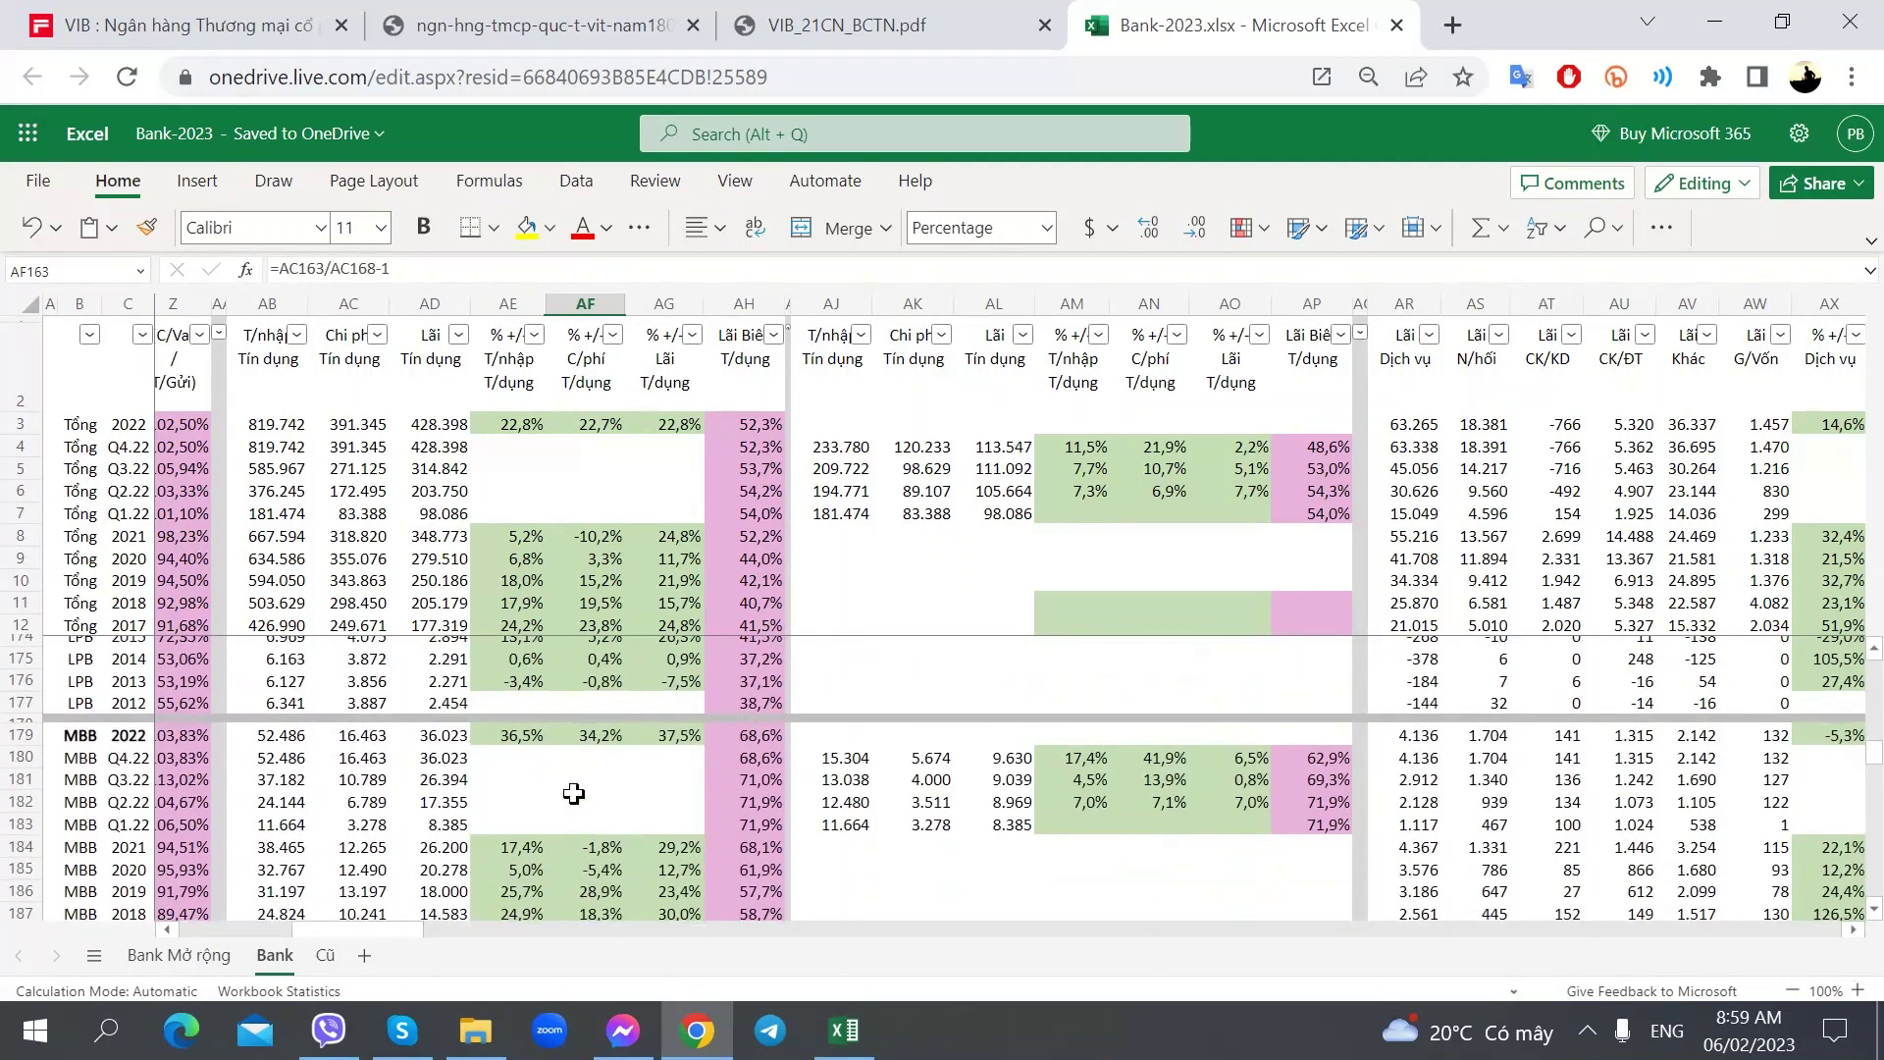
pyautogui.click(593, 738)
pyautogui.scroll(-5, 564, 868)
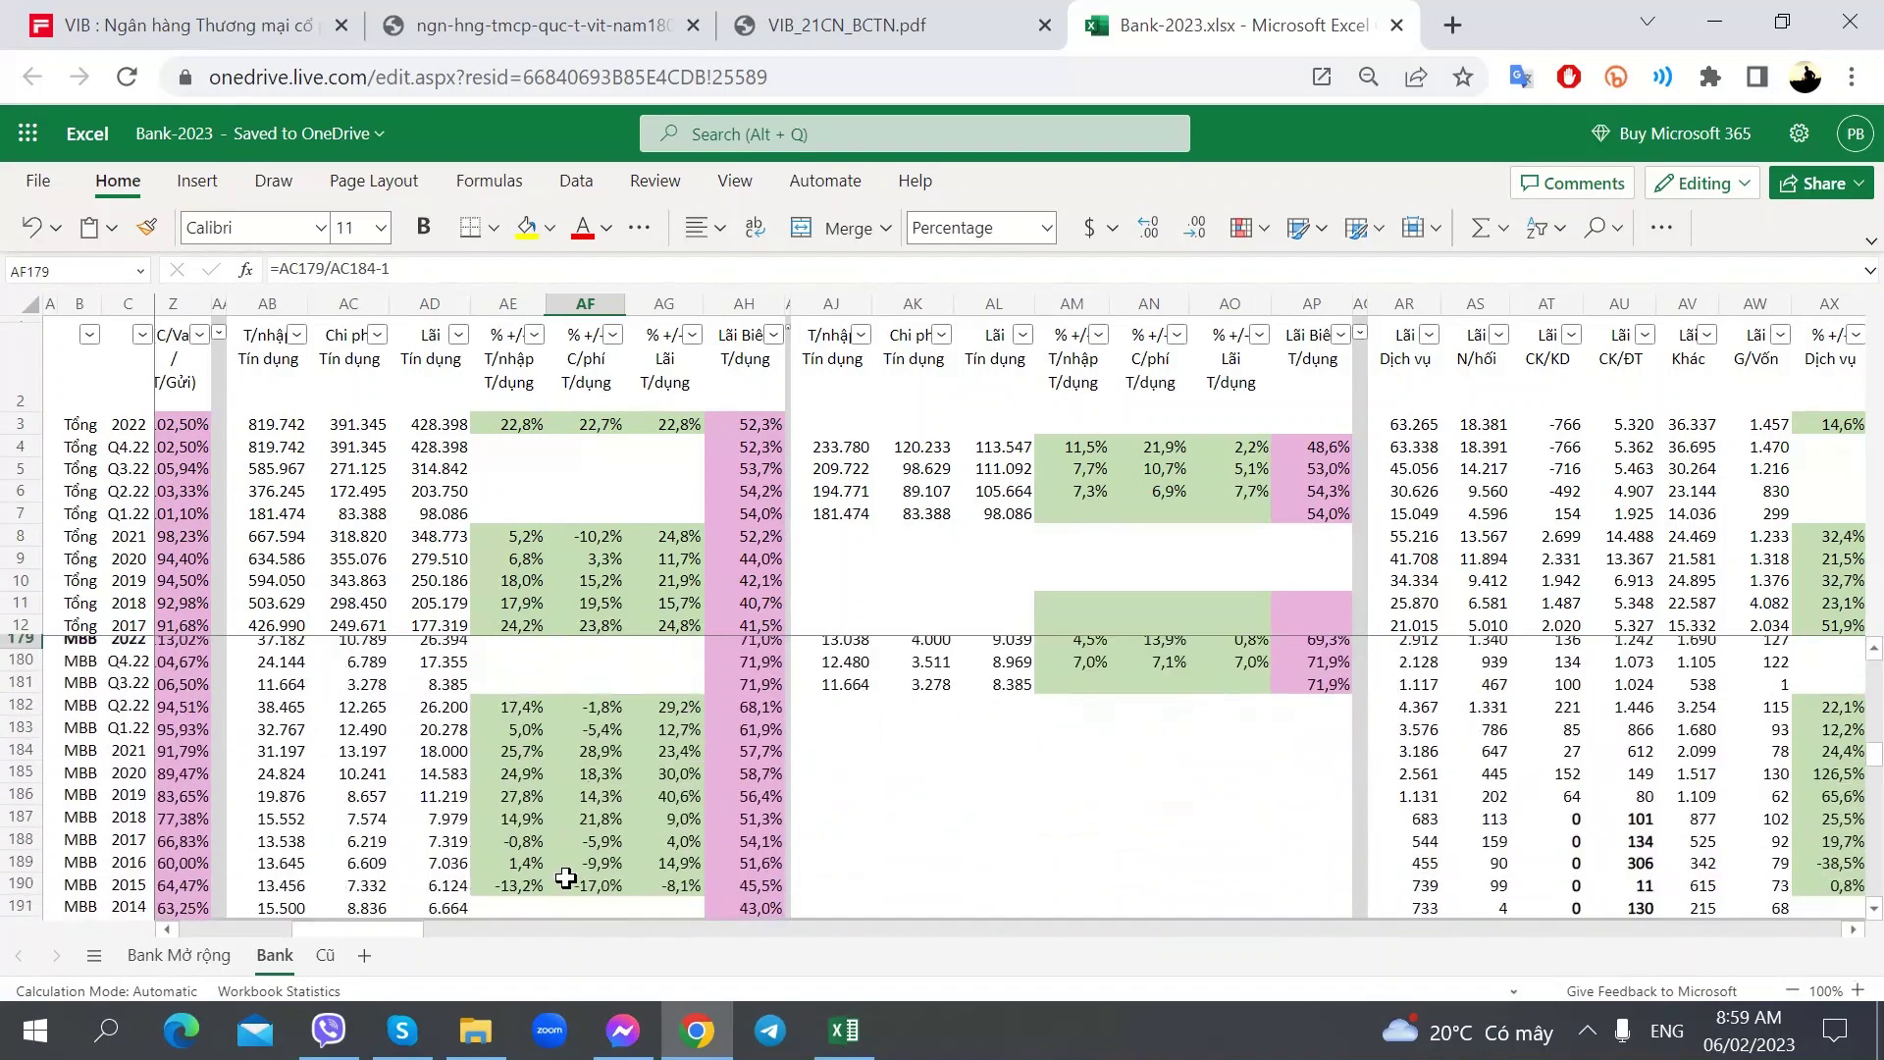
pyautogui.click(594, 790)
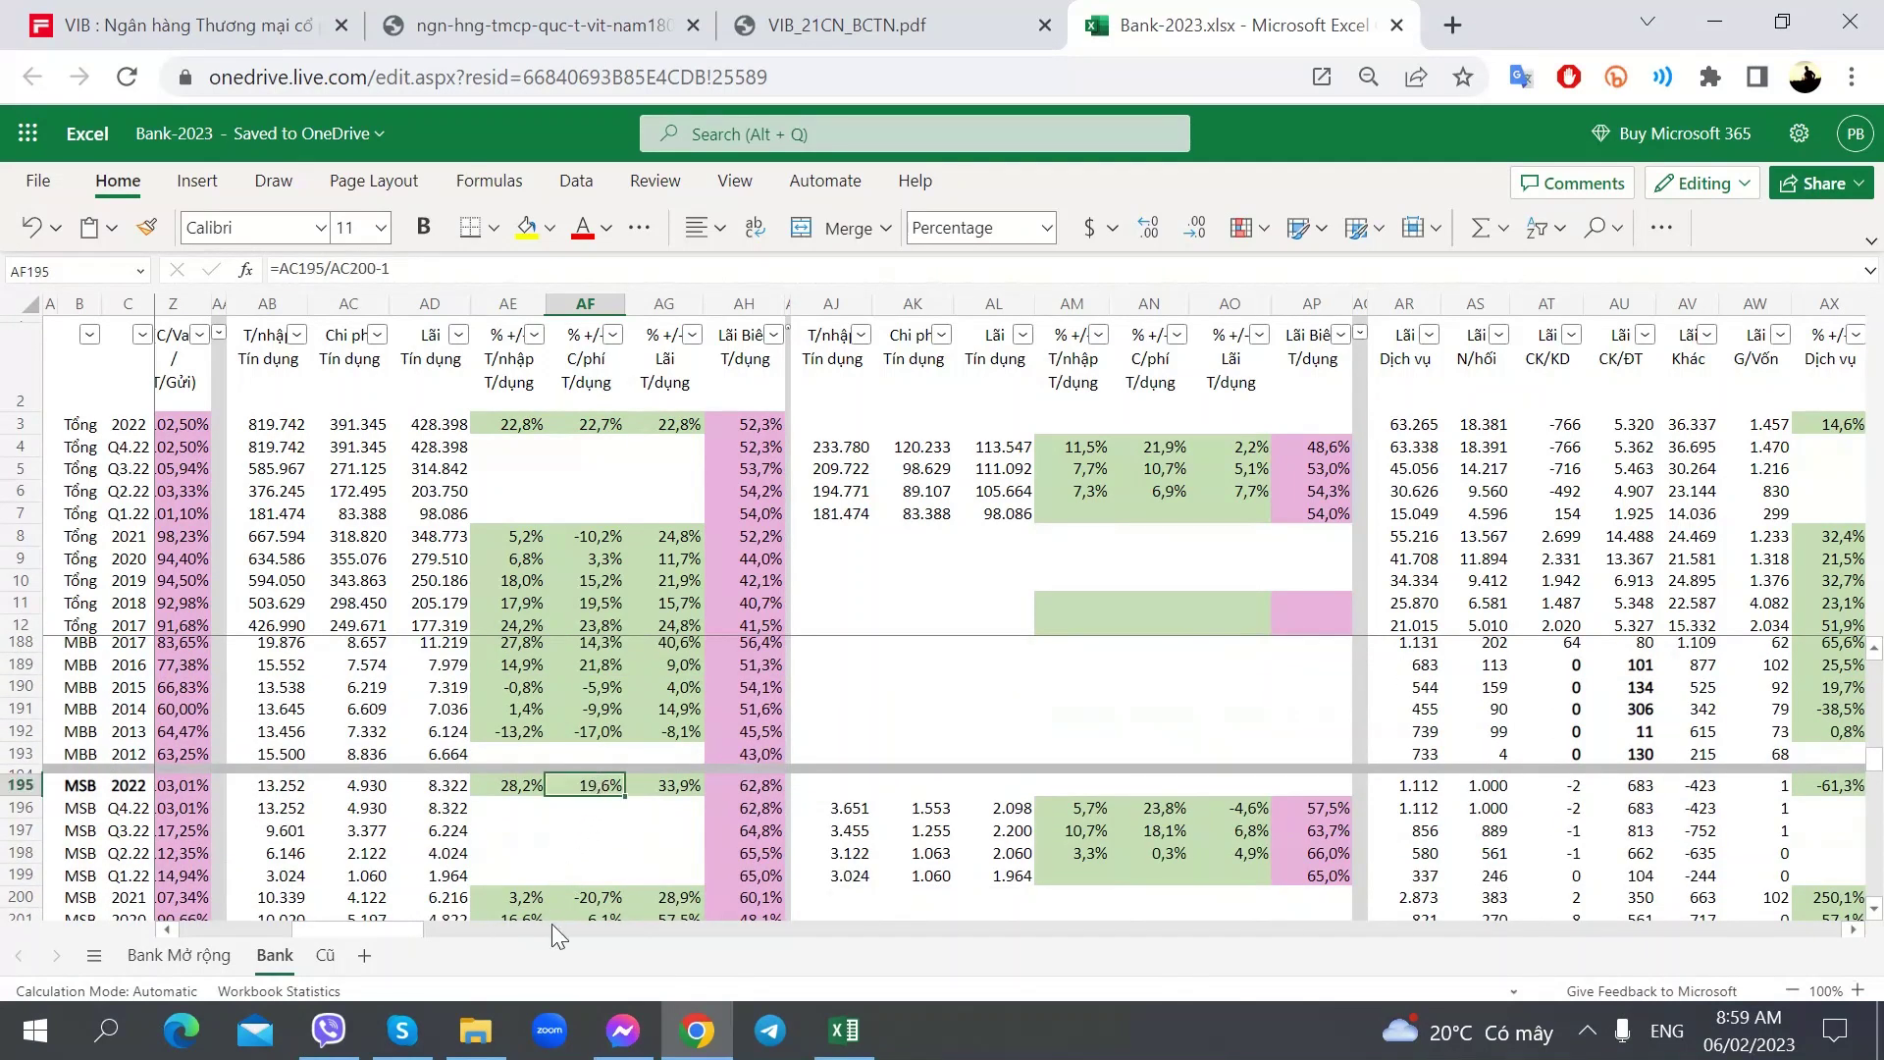
# - Go through the 2022 credit cost growth of the banks from NAB through TCB
pyautogui.scroll(-14, 535, 819)
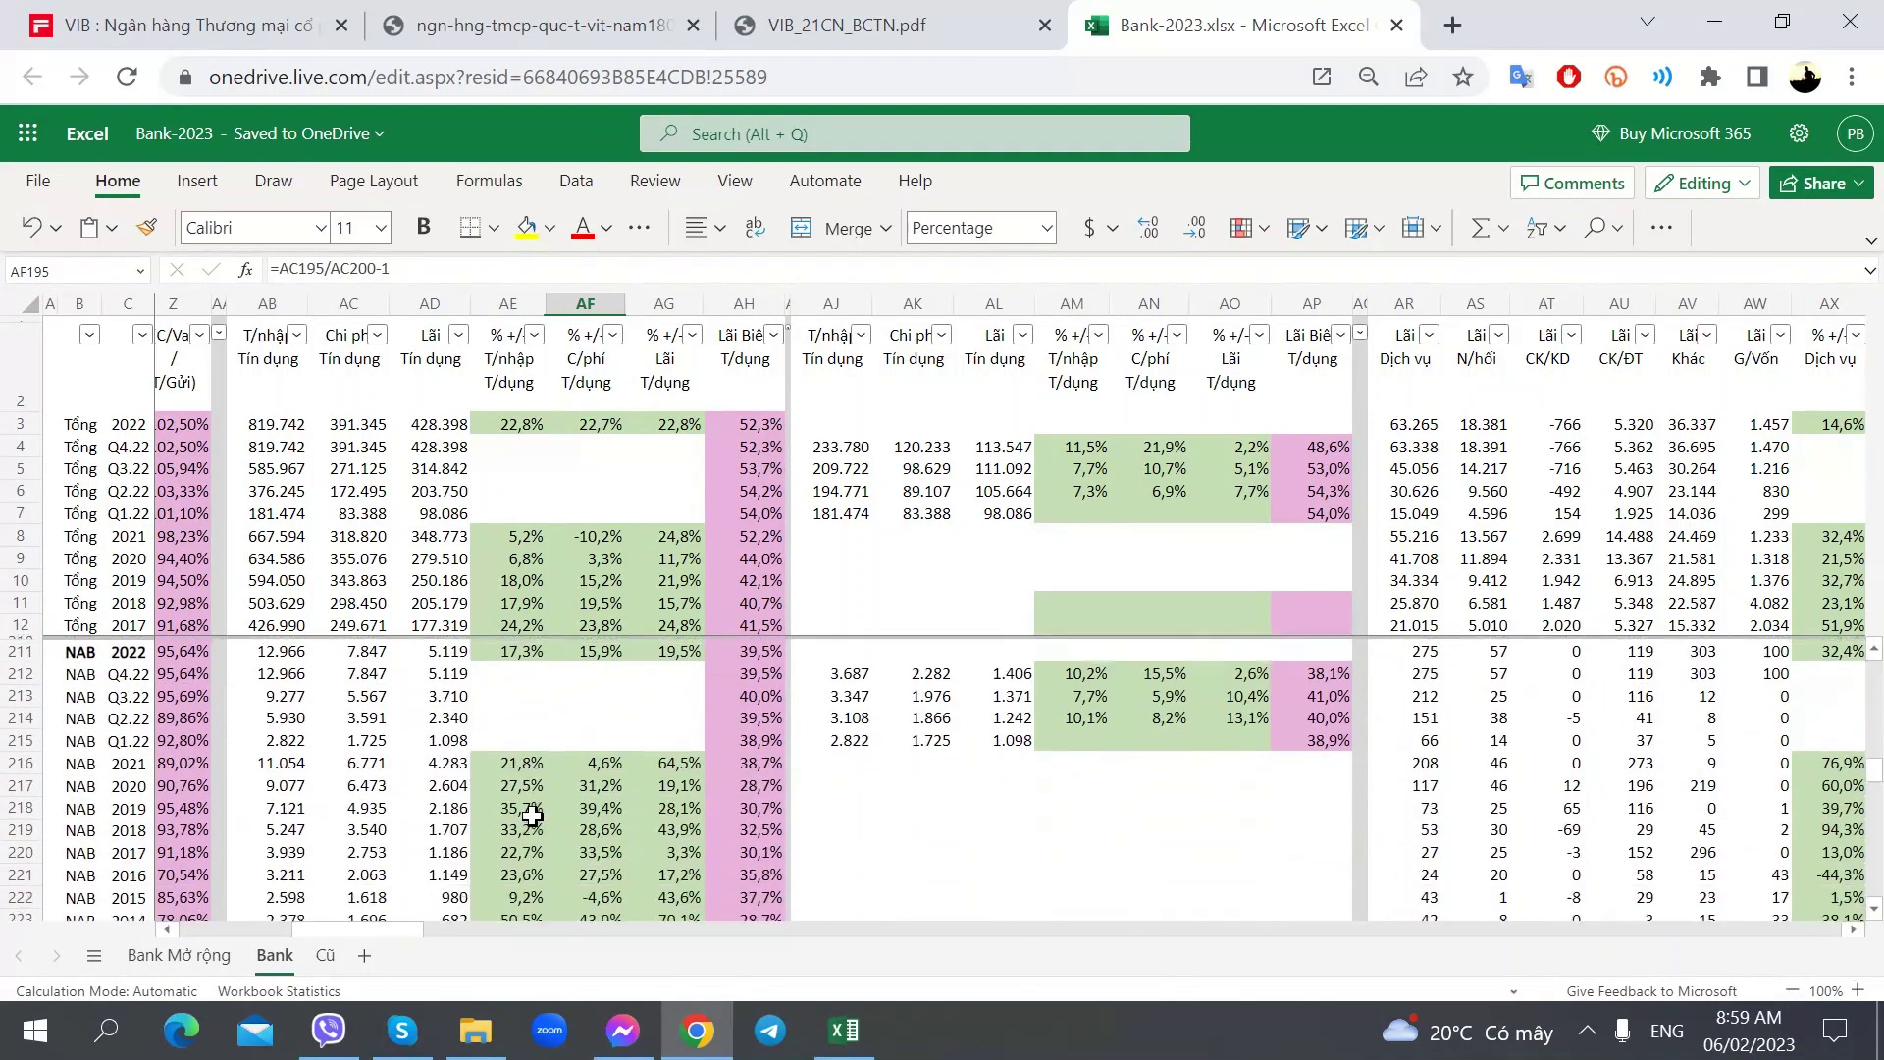
pyautogui.scroll(-11, 527, 815)
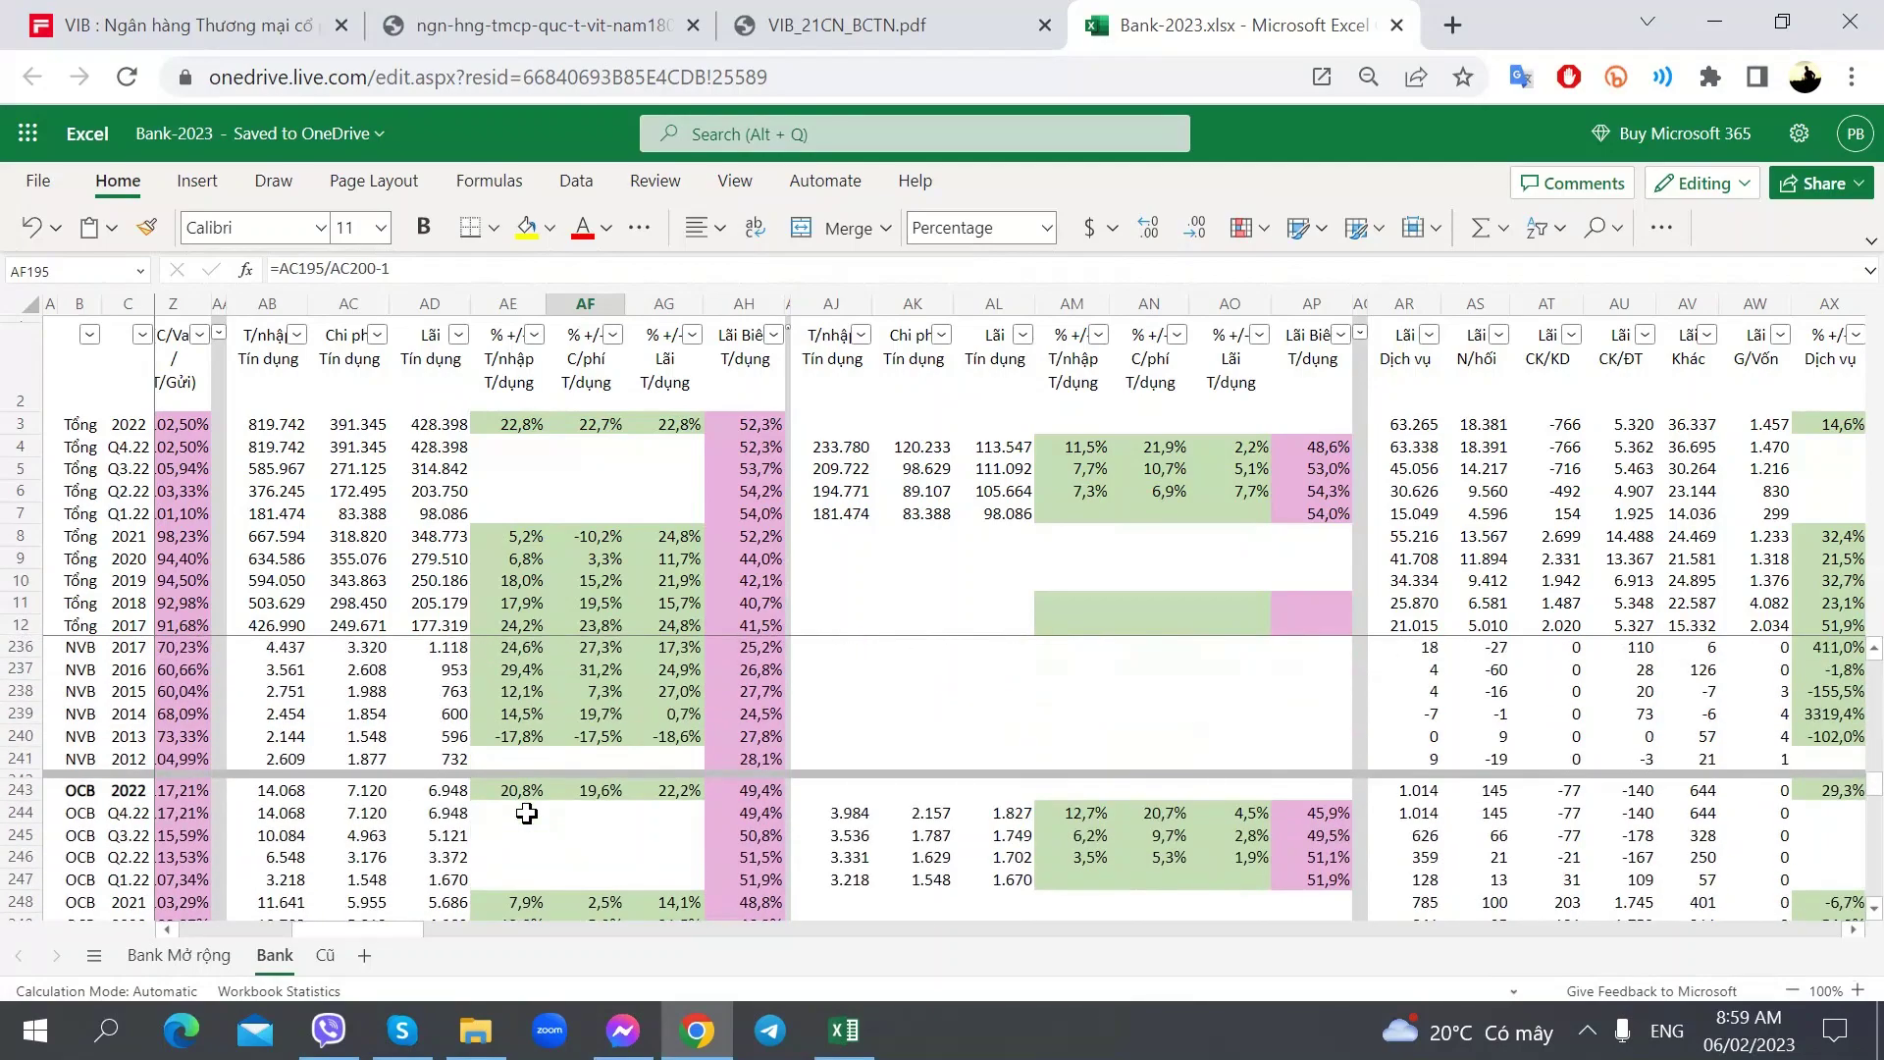
pyautogui.scroll(-11, 523, 811)
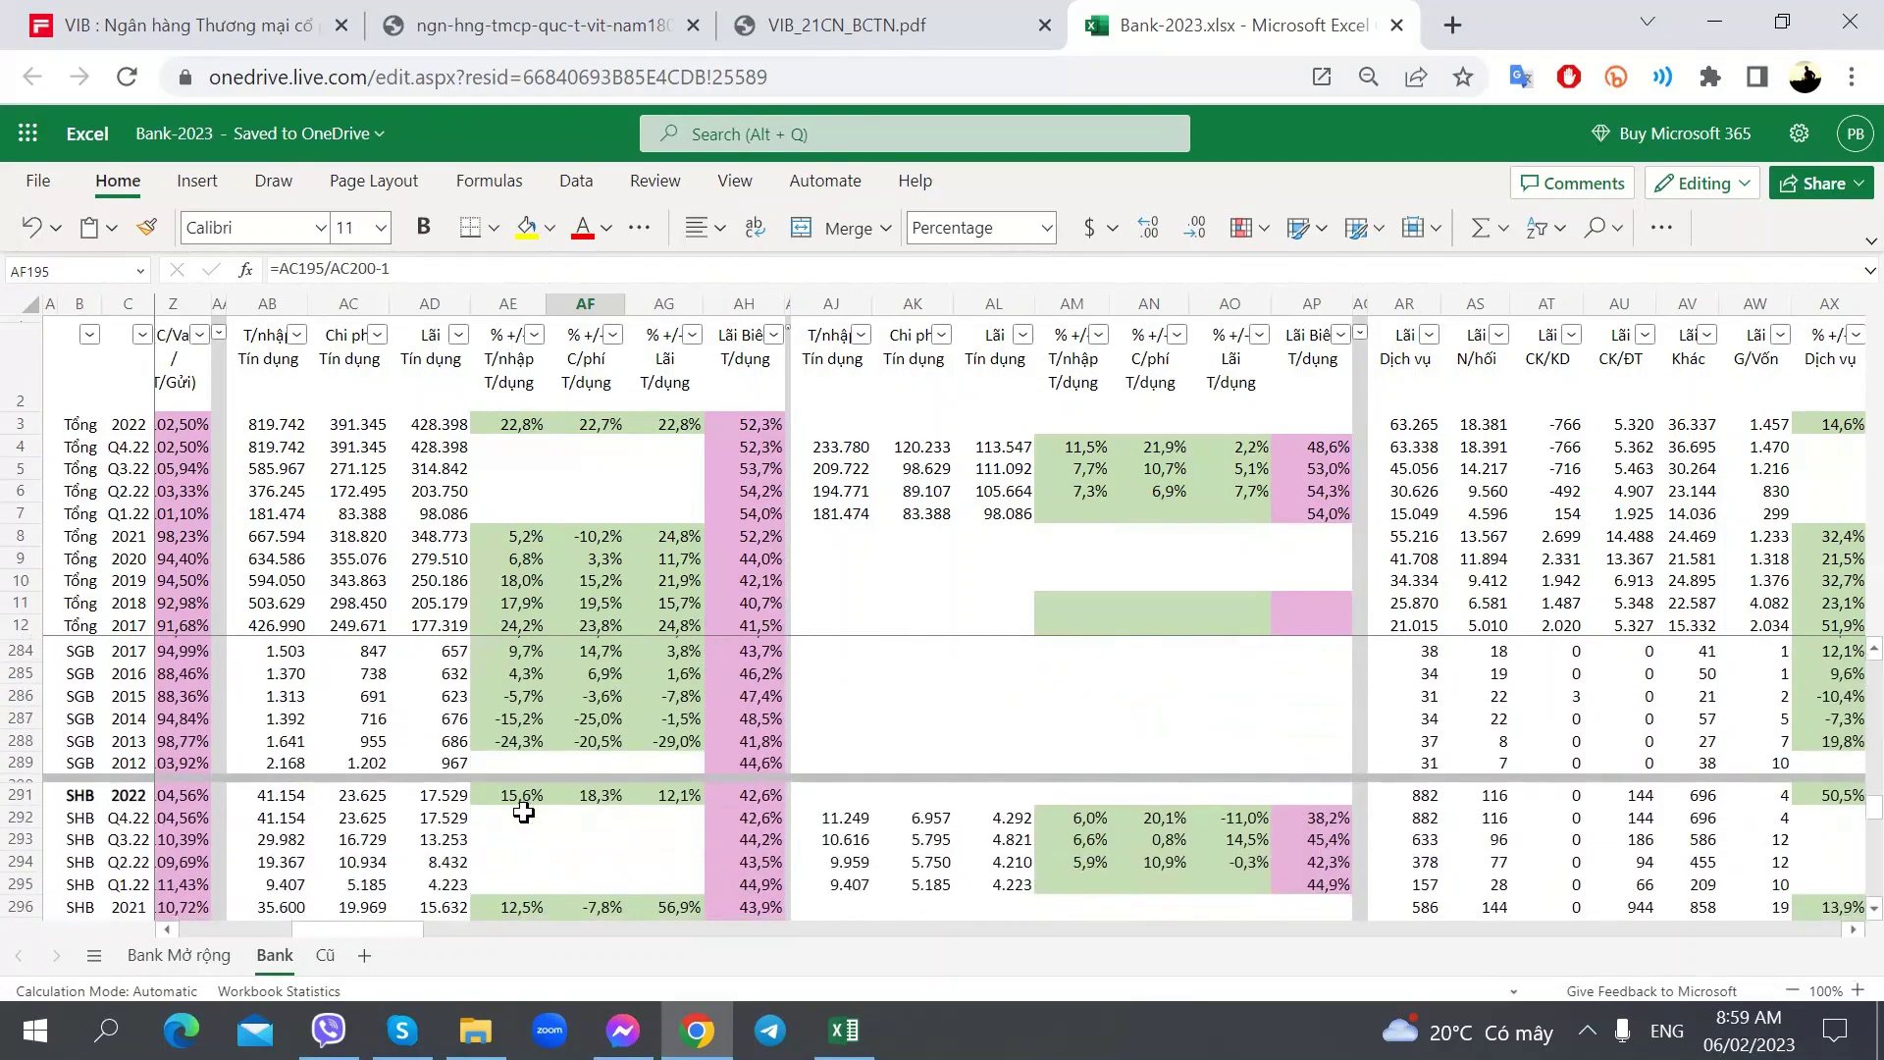
pyautogui.scroll(-11, 523, 811)
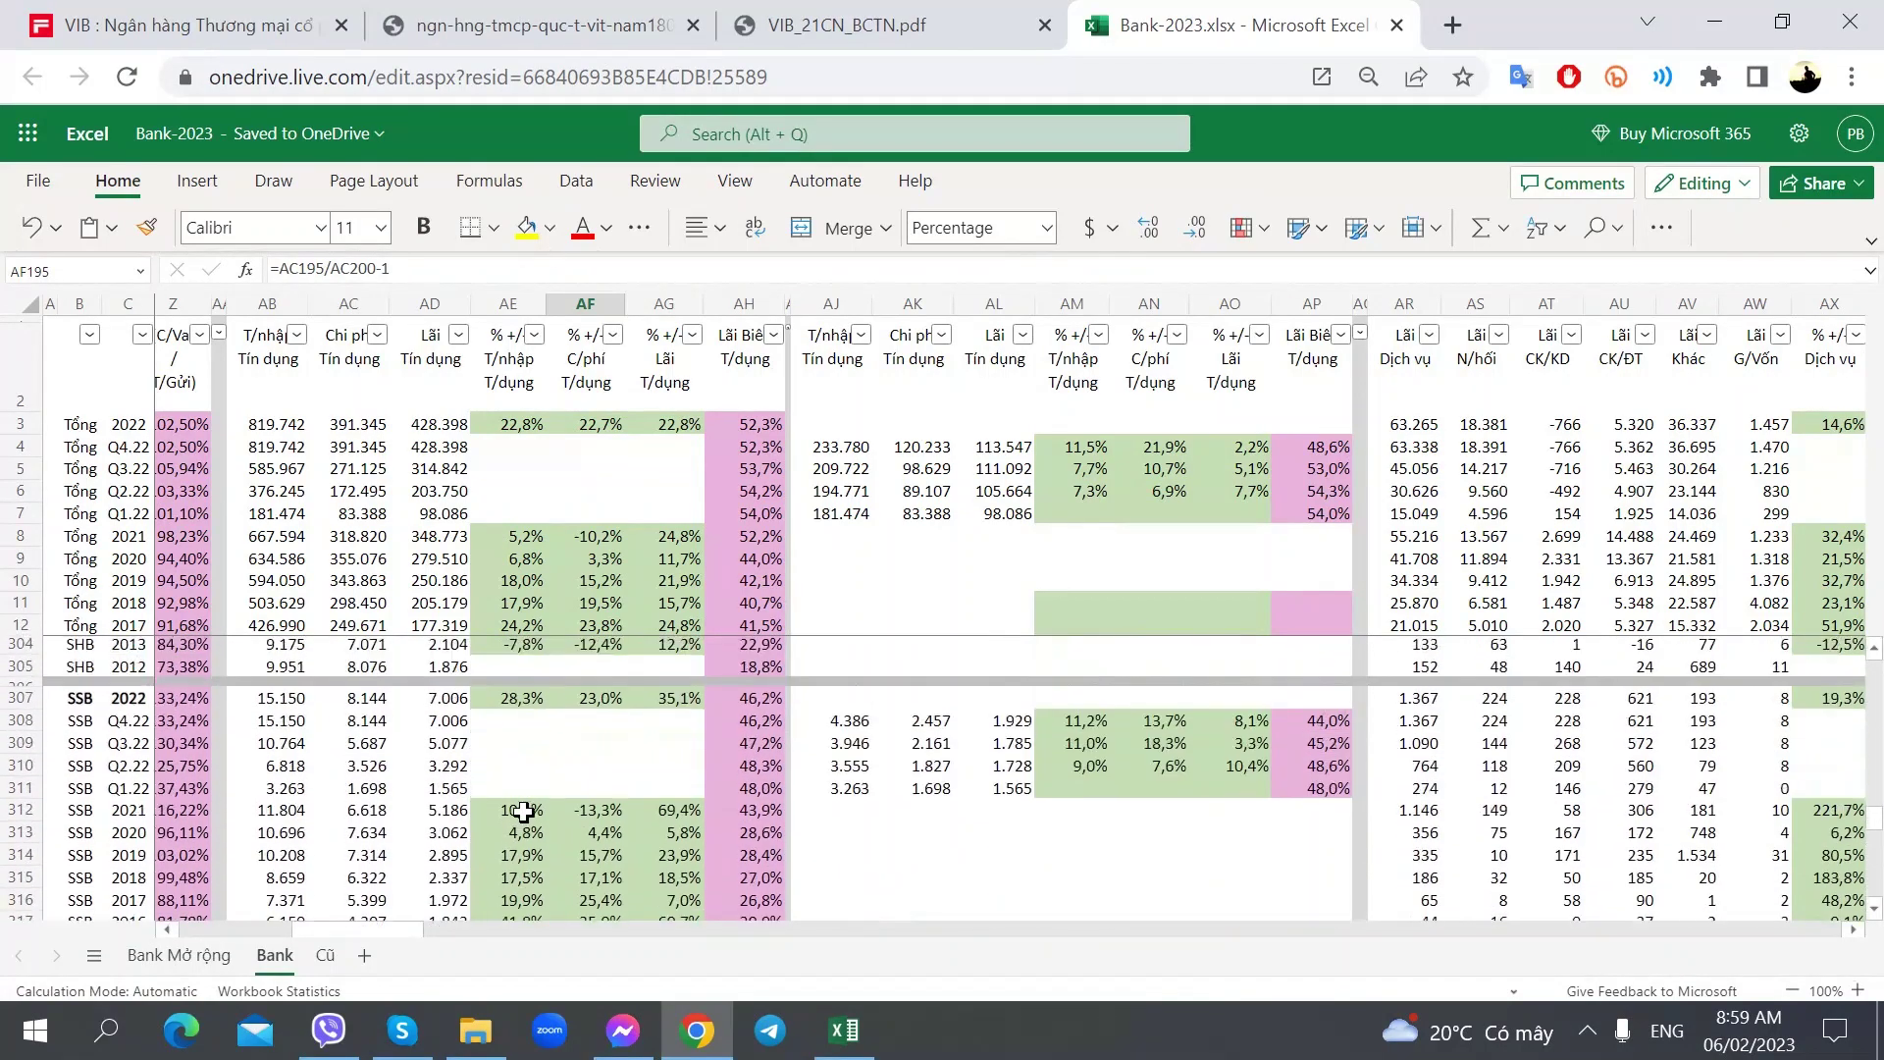
pyautogui.scroll(-3, 523, 811)
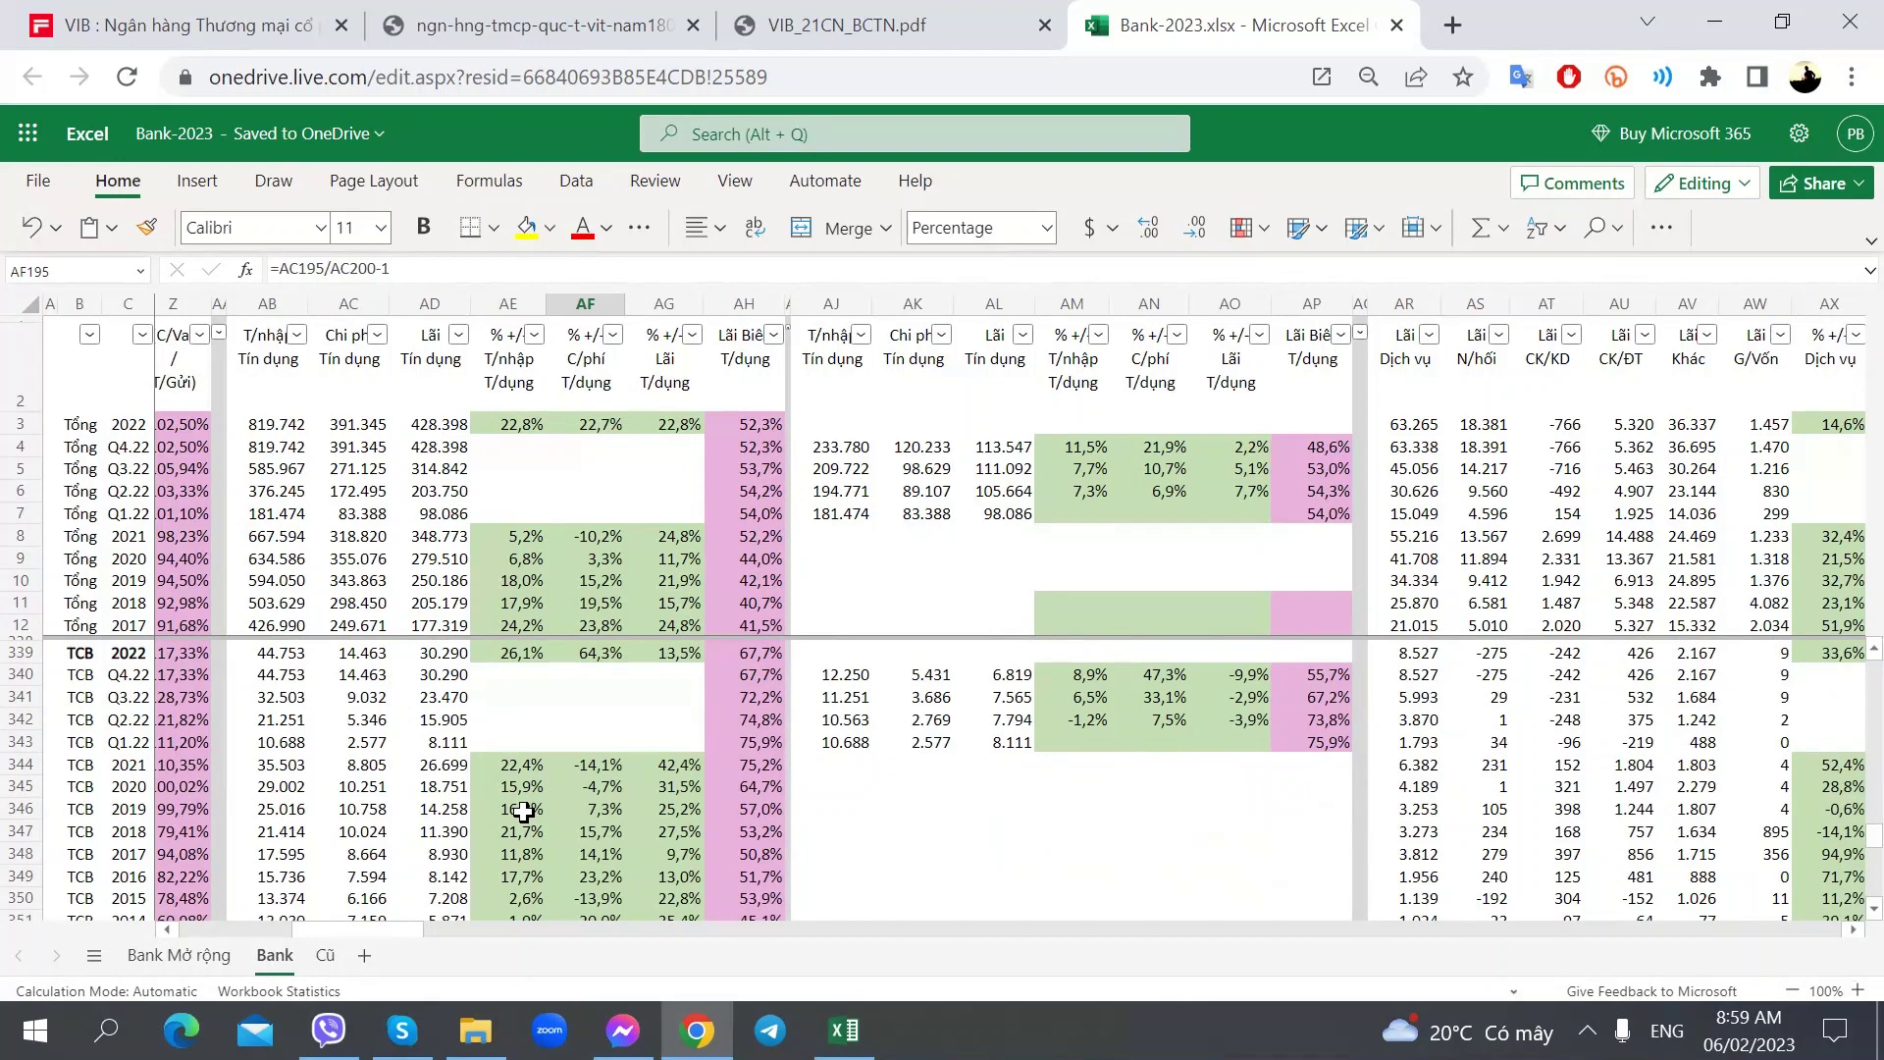
pyautogui.scroll(3, 523, 811)
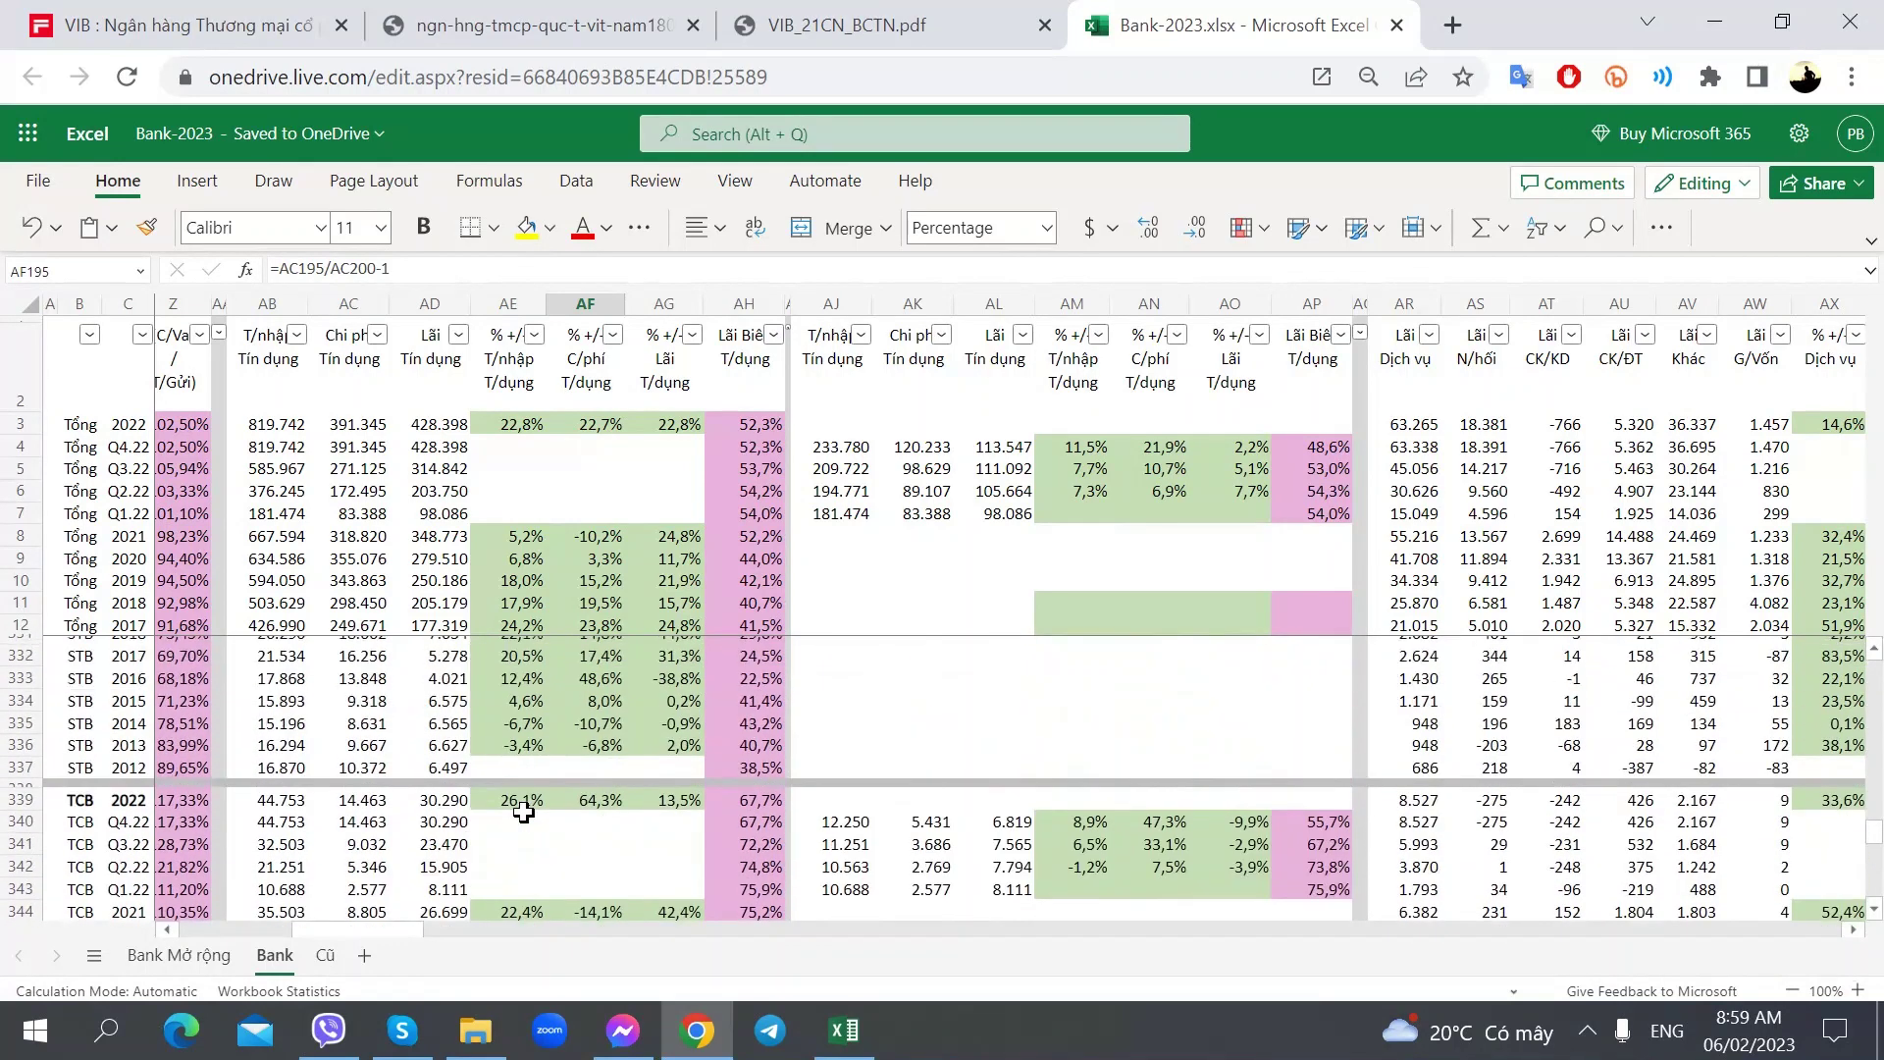
pyautogui.scroll(-3, 523, 811)
pyautogui.click(581, 655)
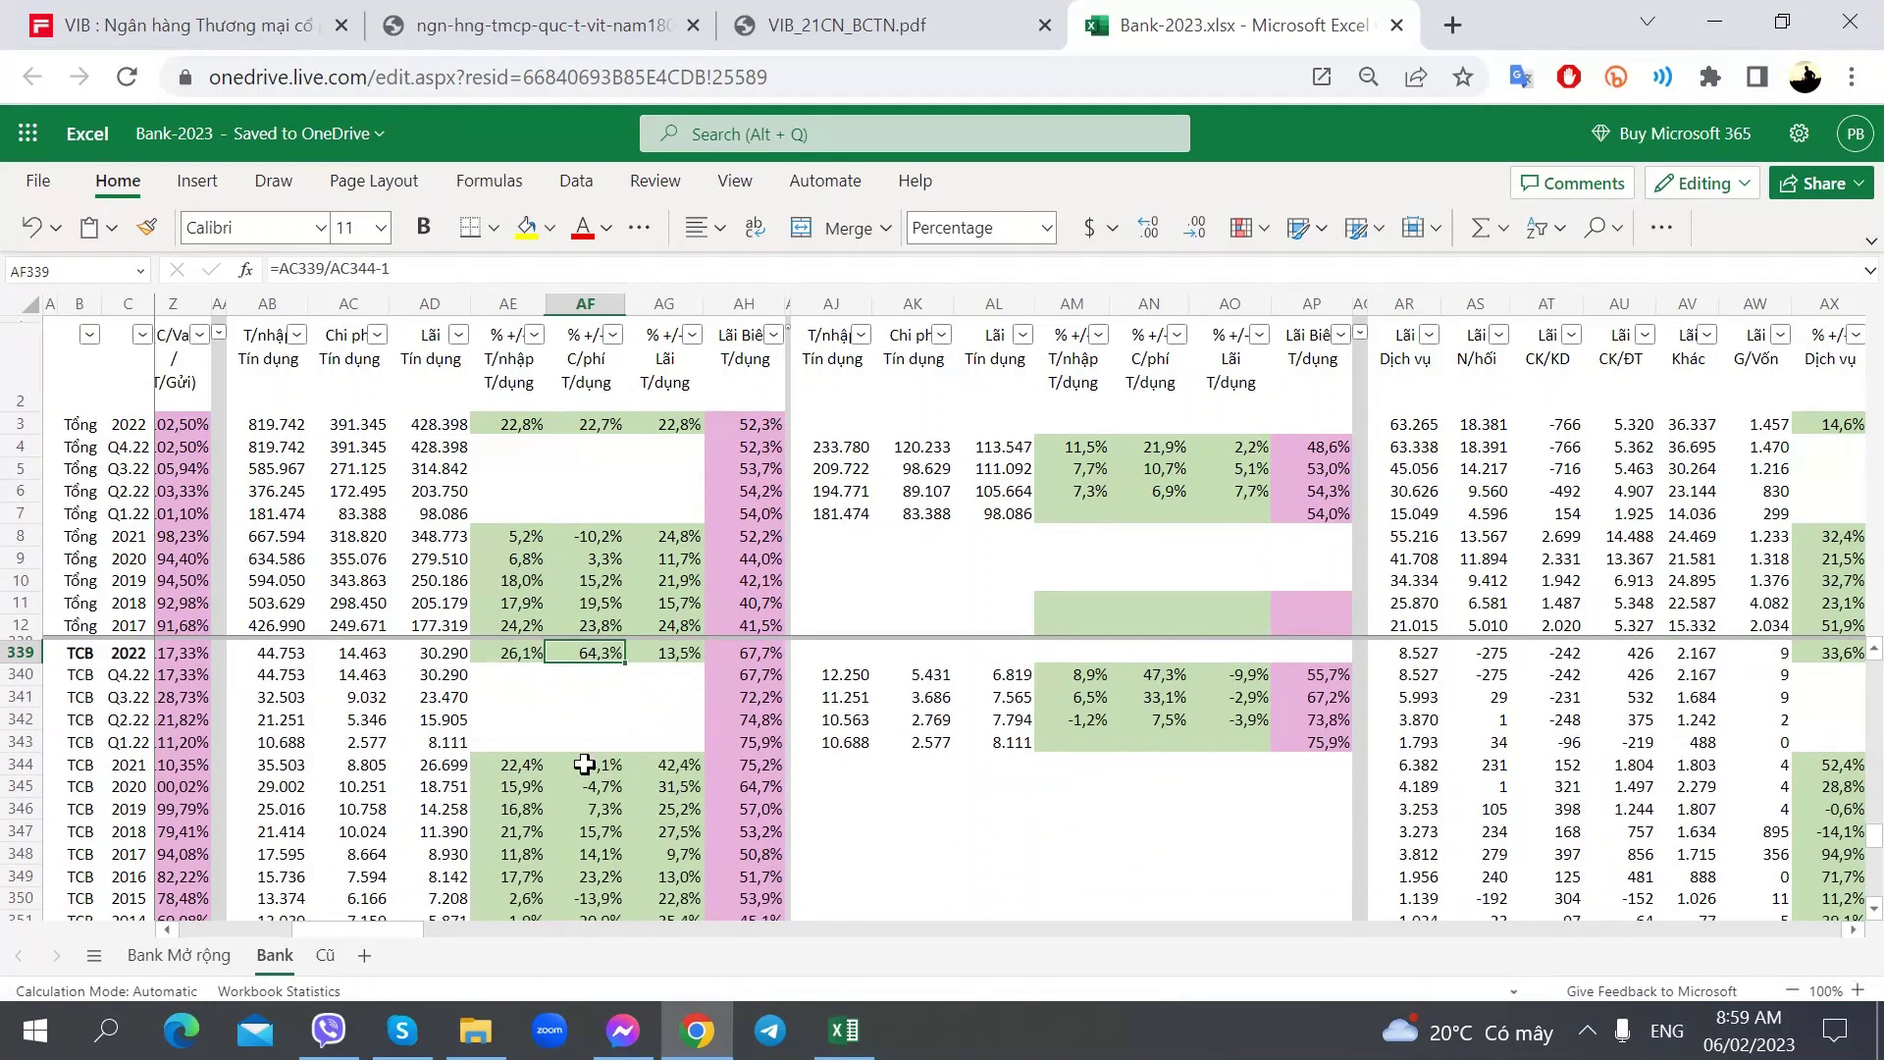
# - Compare the 2022 credit cost growth of TPB, VAB, VBB and VCB with VIB's
pyautogui.scroll(-3, 584, 764)
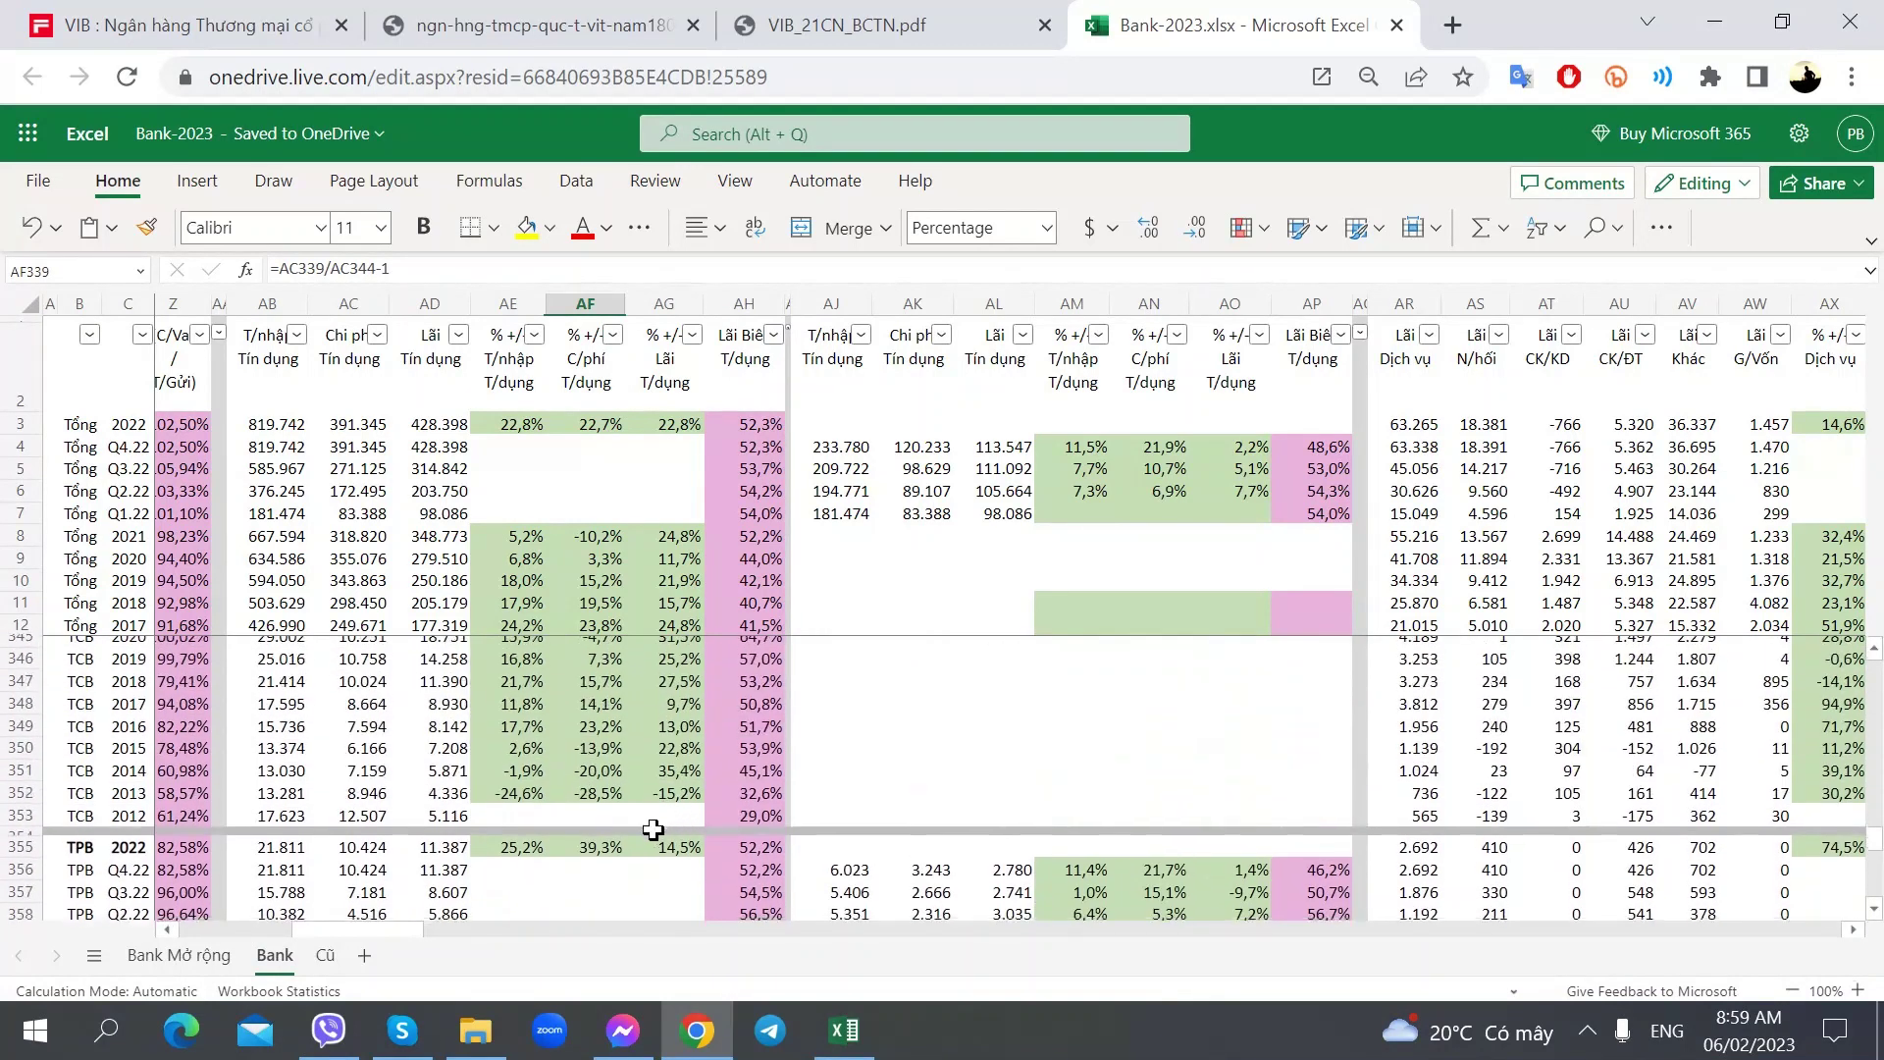
pyautogui.scroll(-3, 586, 794)
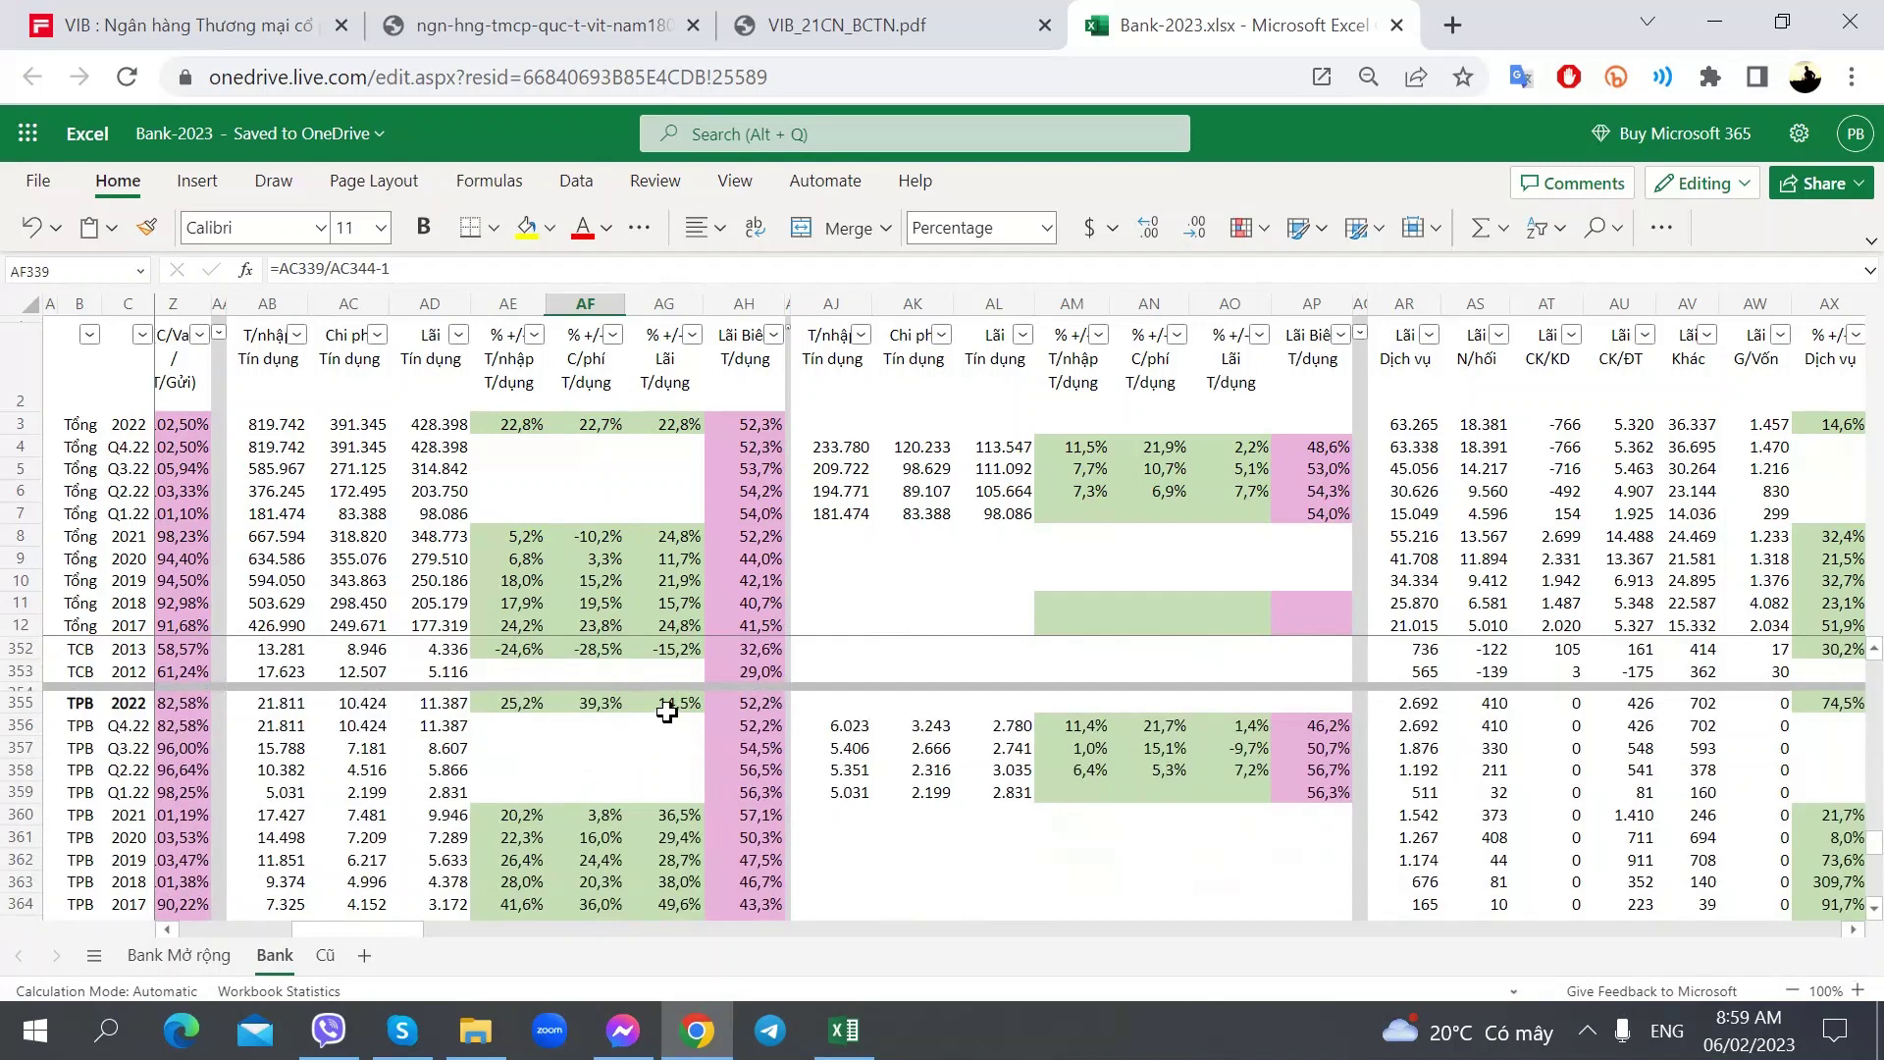
pyautogui.scroll(-9, 645, 739)
pyautogui.scroll(-3, 645, 738)
pyautogui.scroll(3, 645, 739)
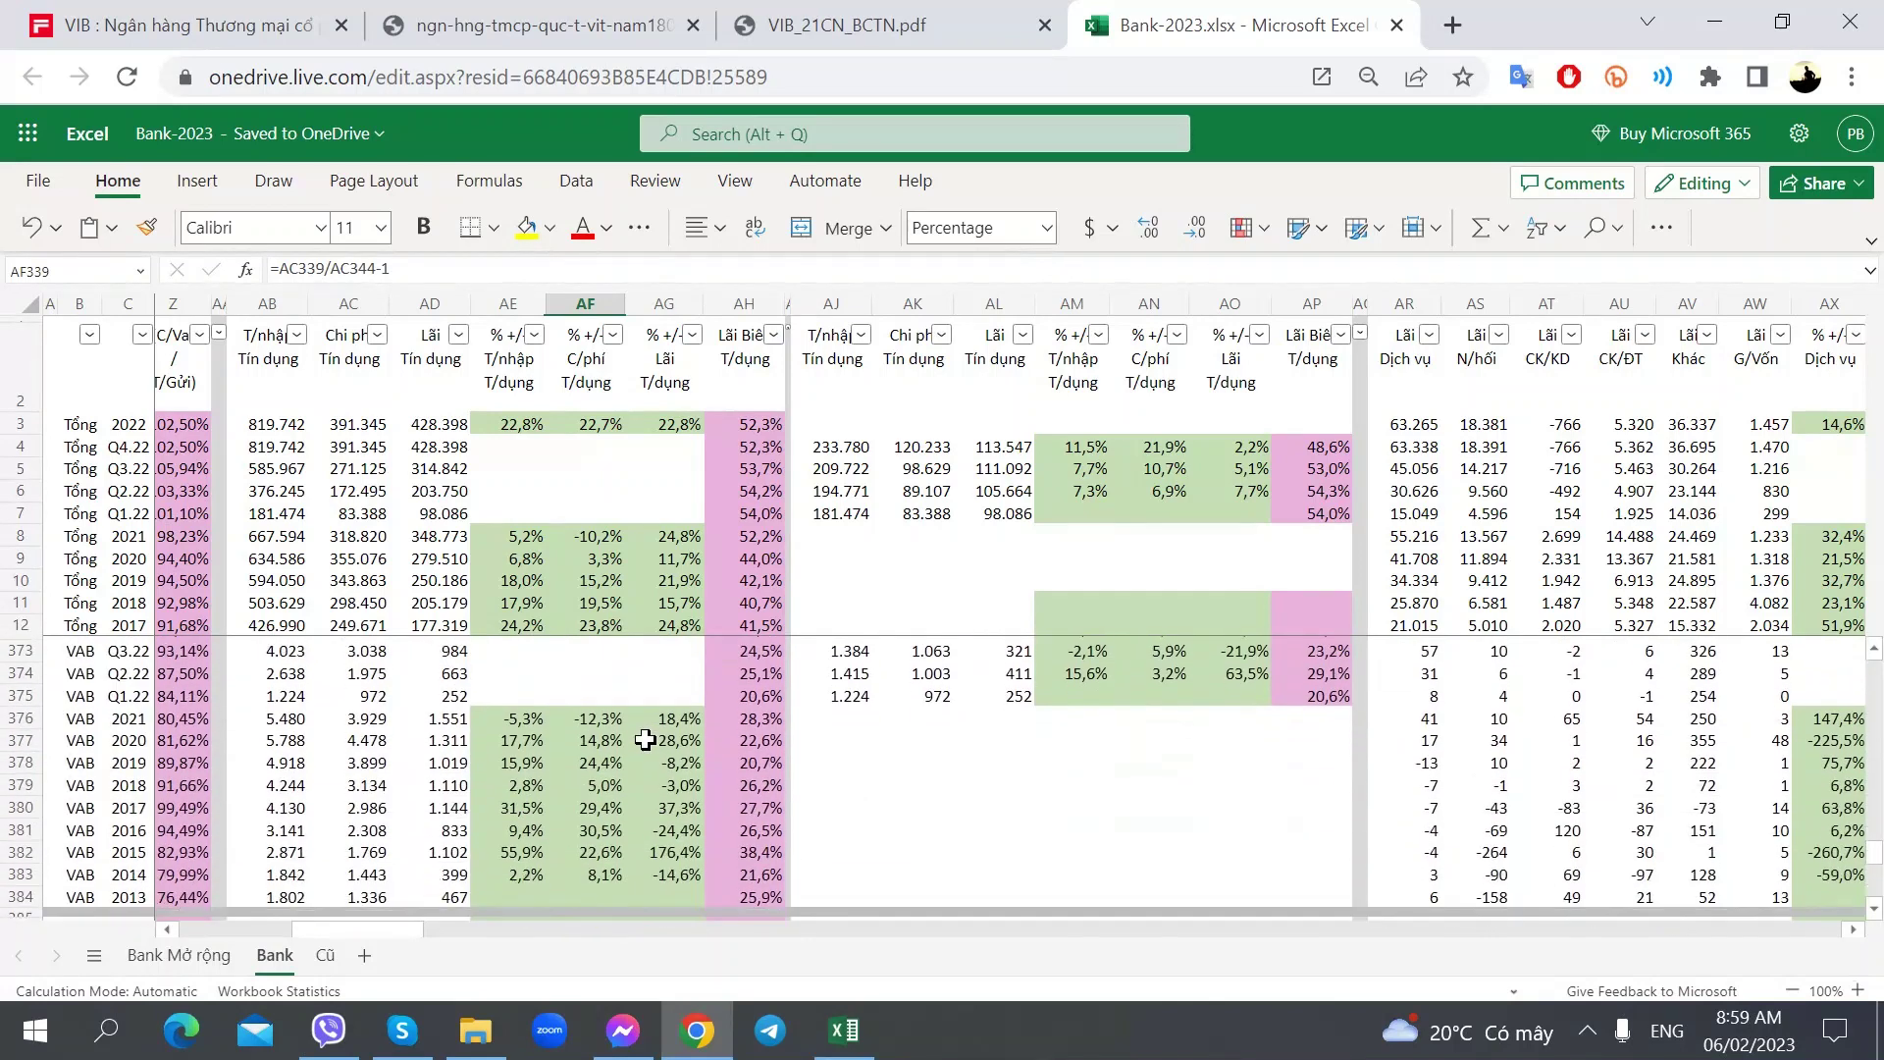
pyautogui.scroll(-9, 618, 701)
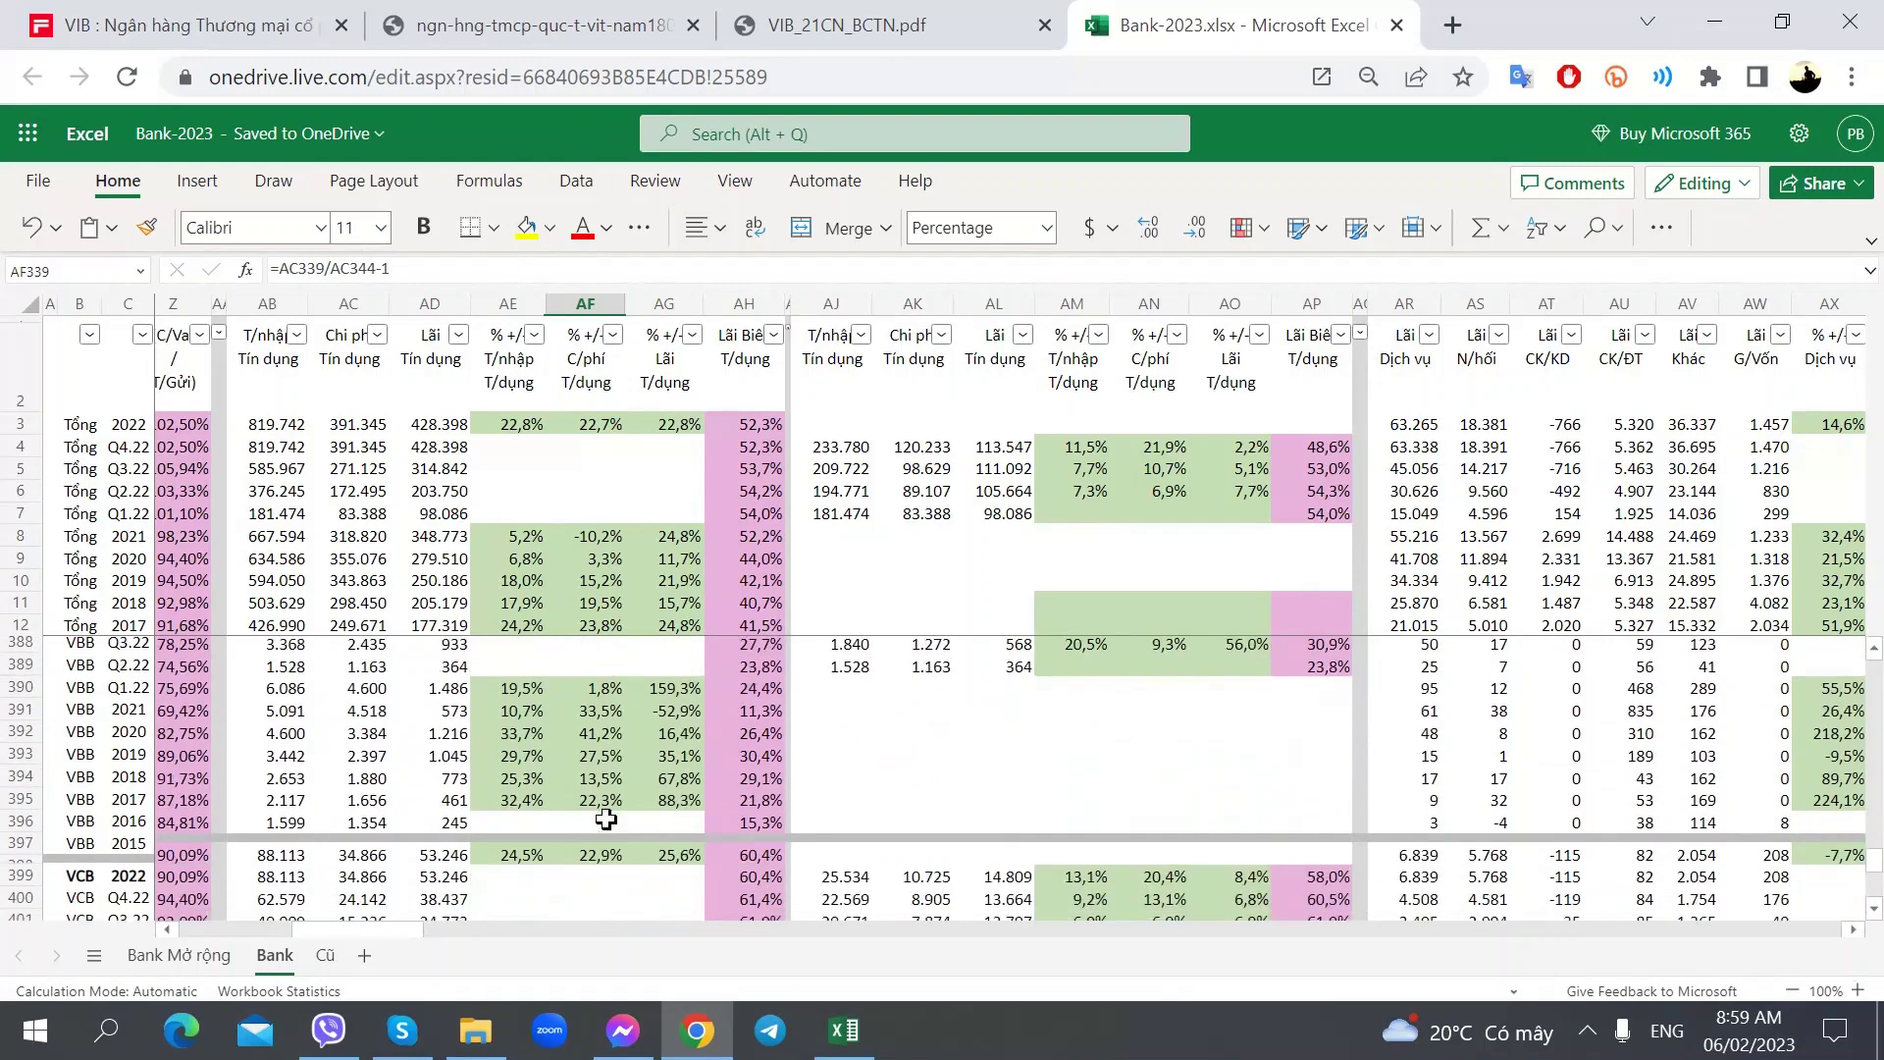
pyautogui.click(586, 770)
pyautogui.scroll(-9, 565, 851)
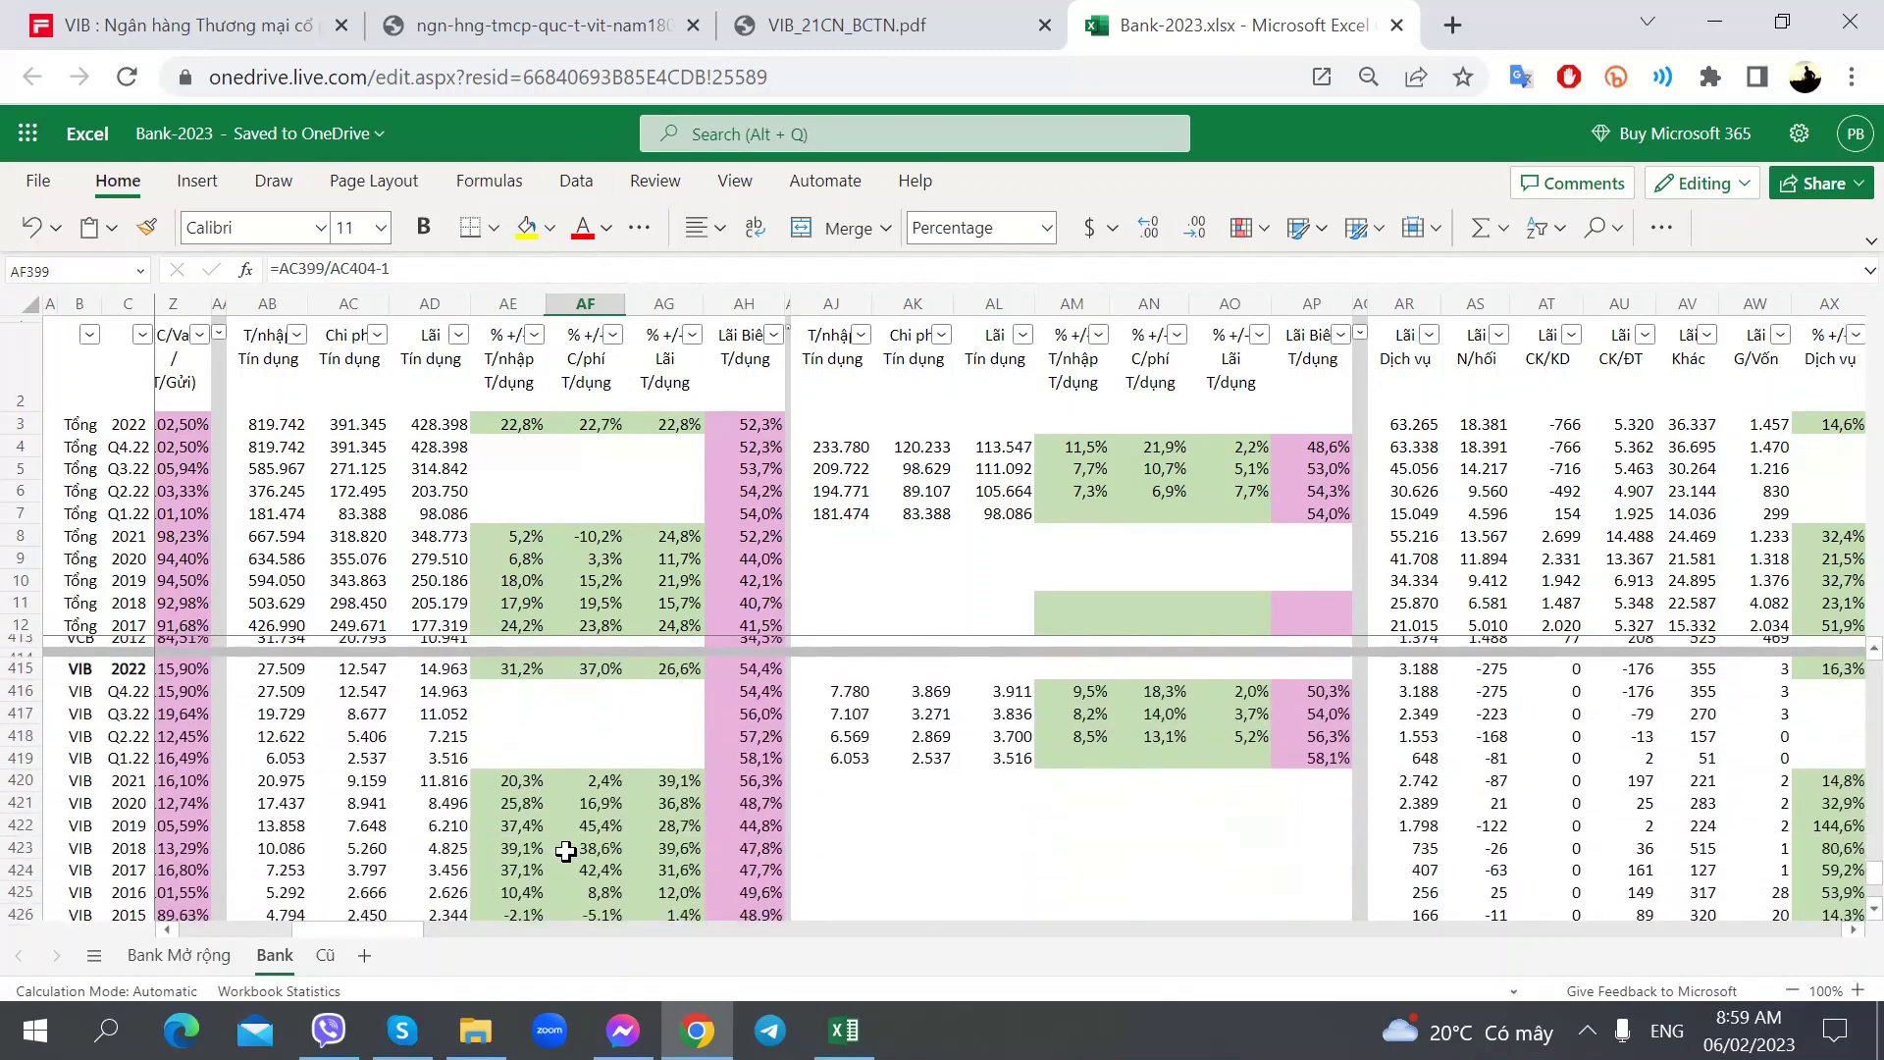
# - Switch back to the VIB workbook in Excel, check VIB's 2022 credit profit growth and review the VIB sheet's operating income and cost notes
pyautogui.hotkey('alt', 'Tab')
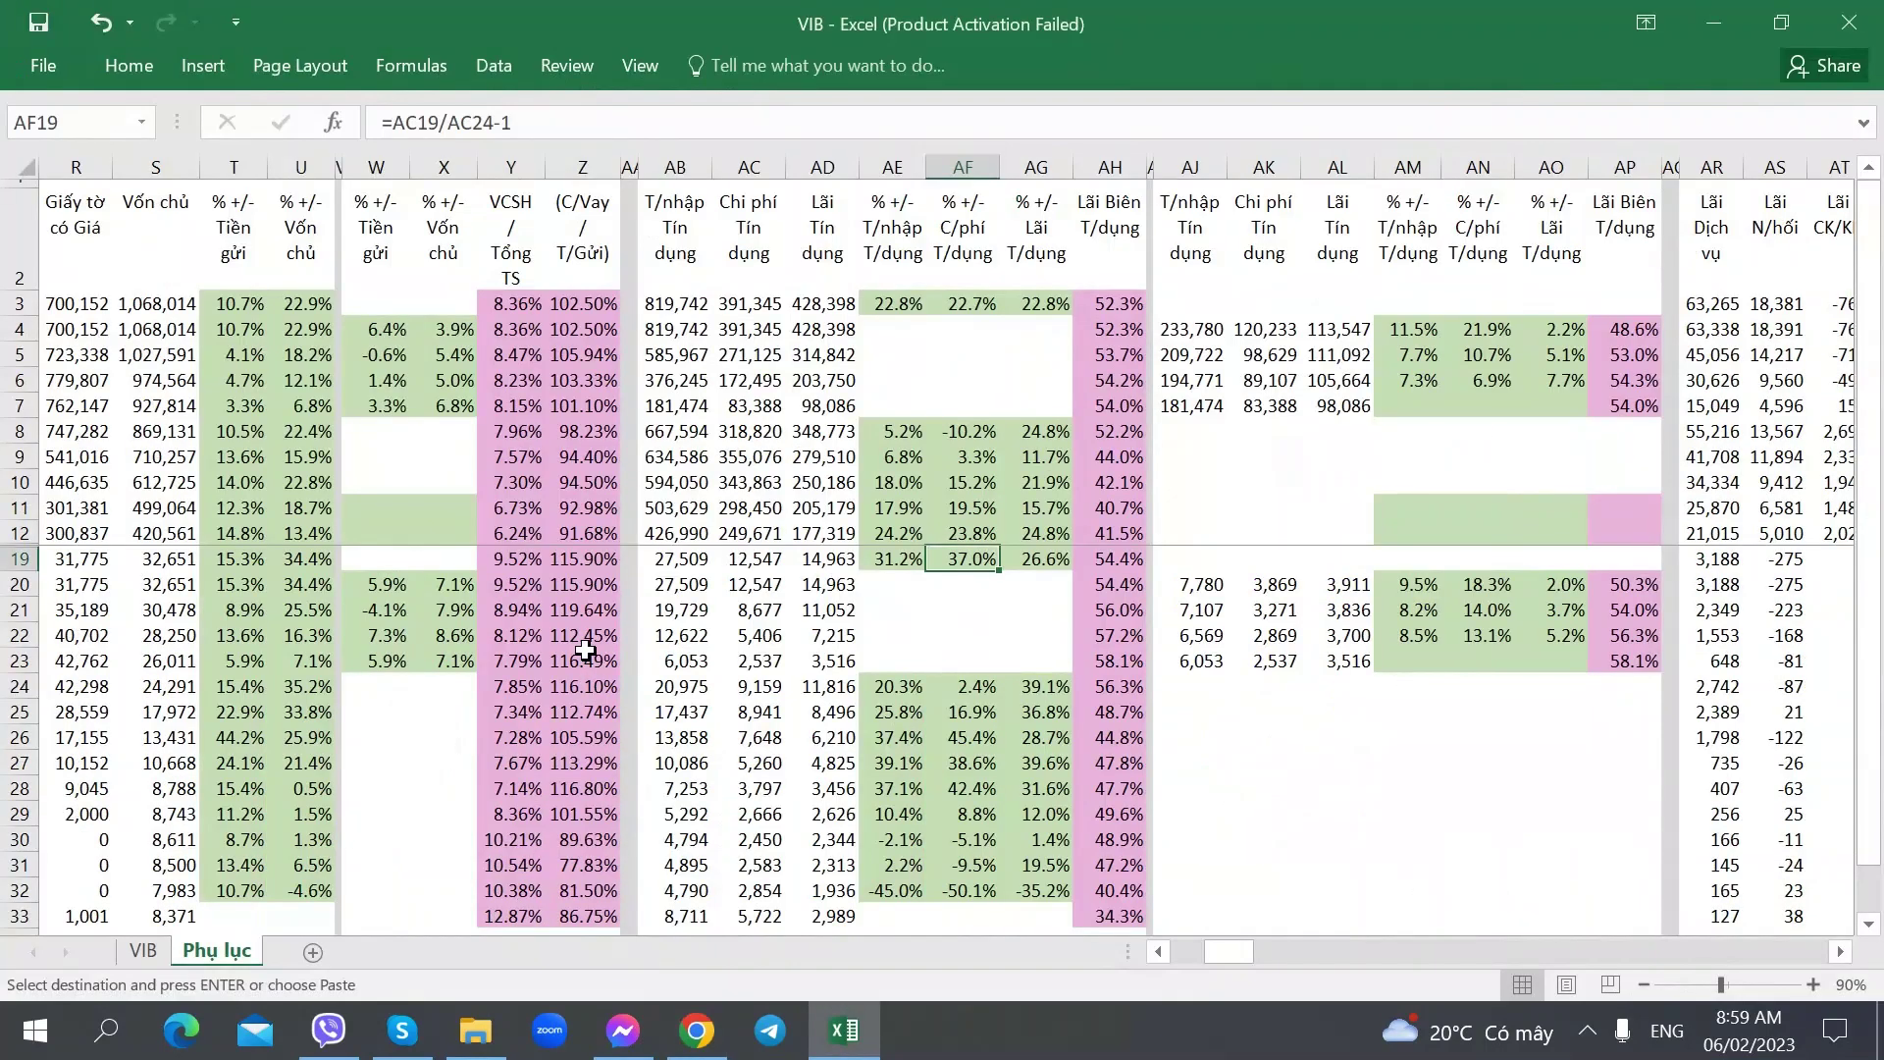
pyautogui.press('Right')
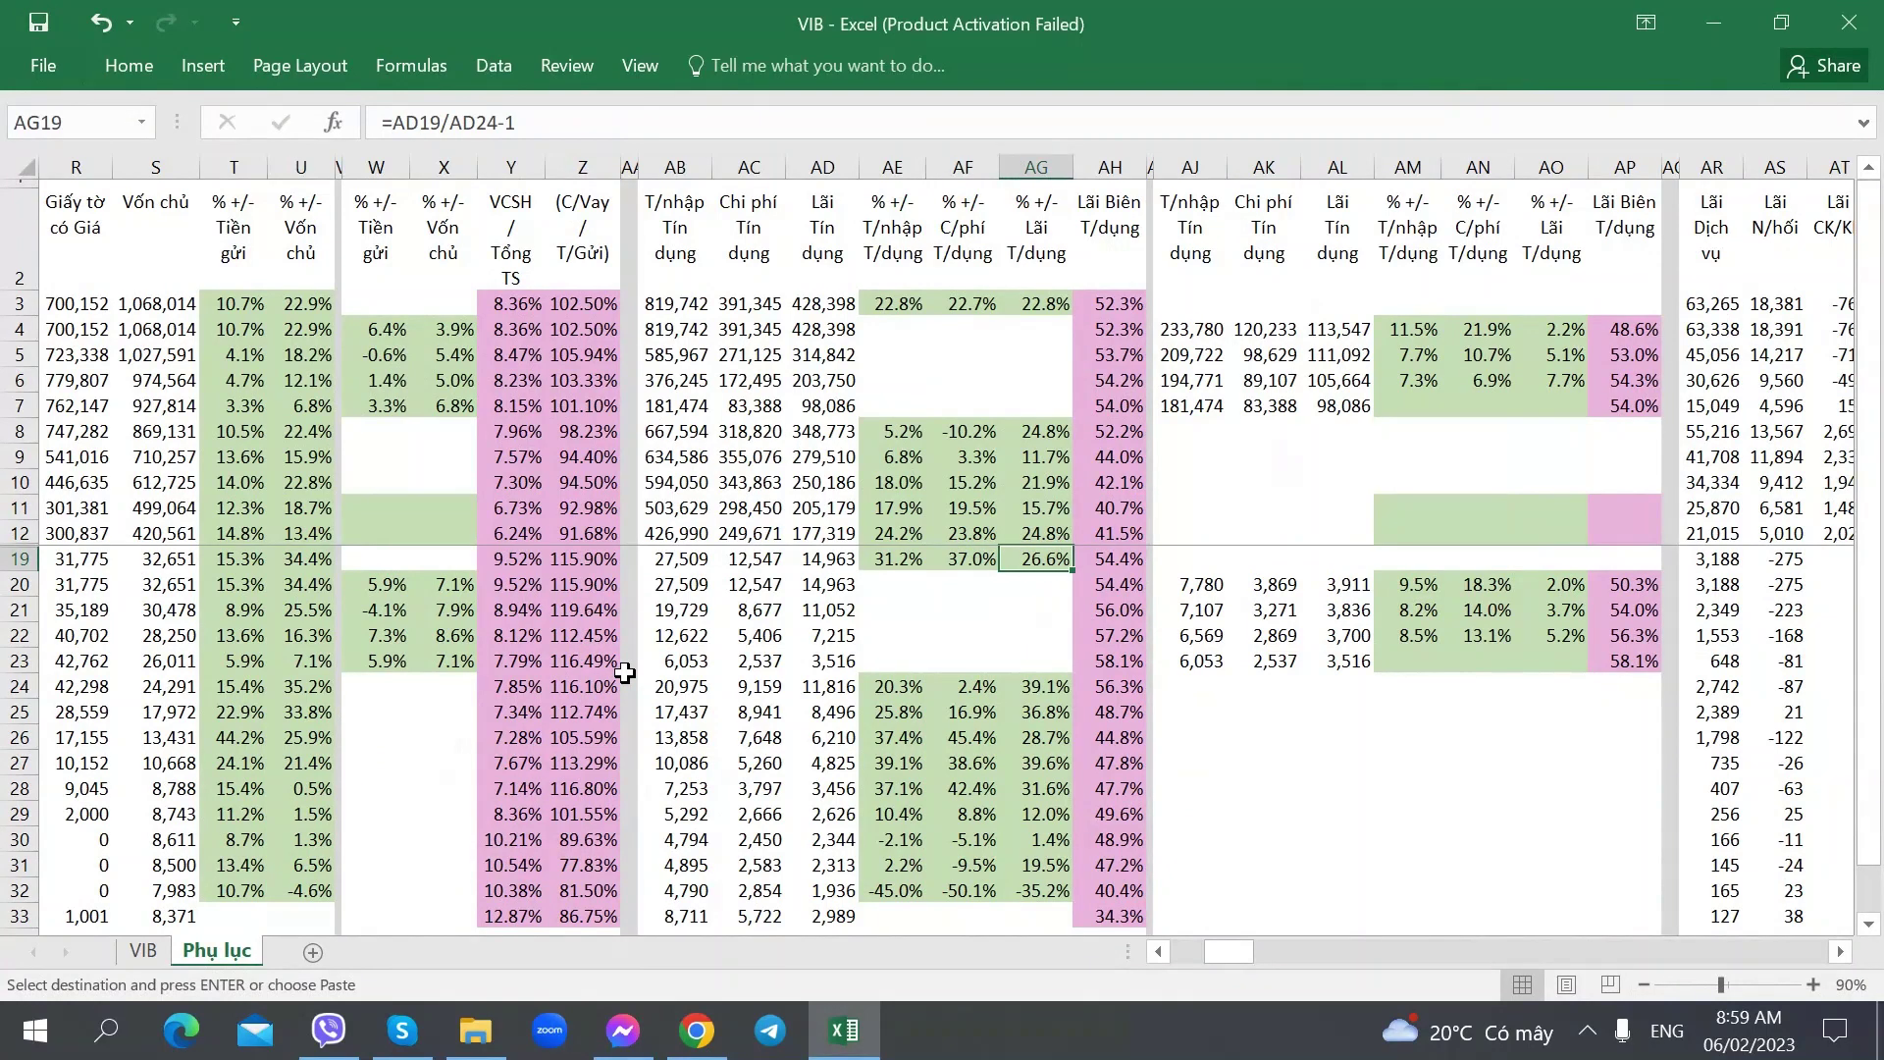
pyautogui.hotkey('ctrl', 'pageup')
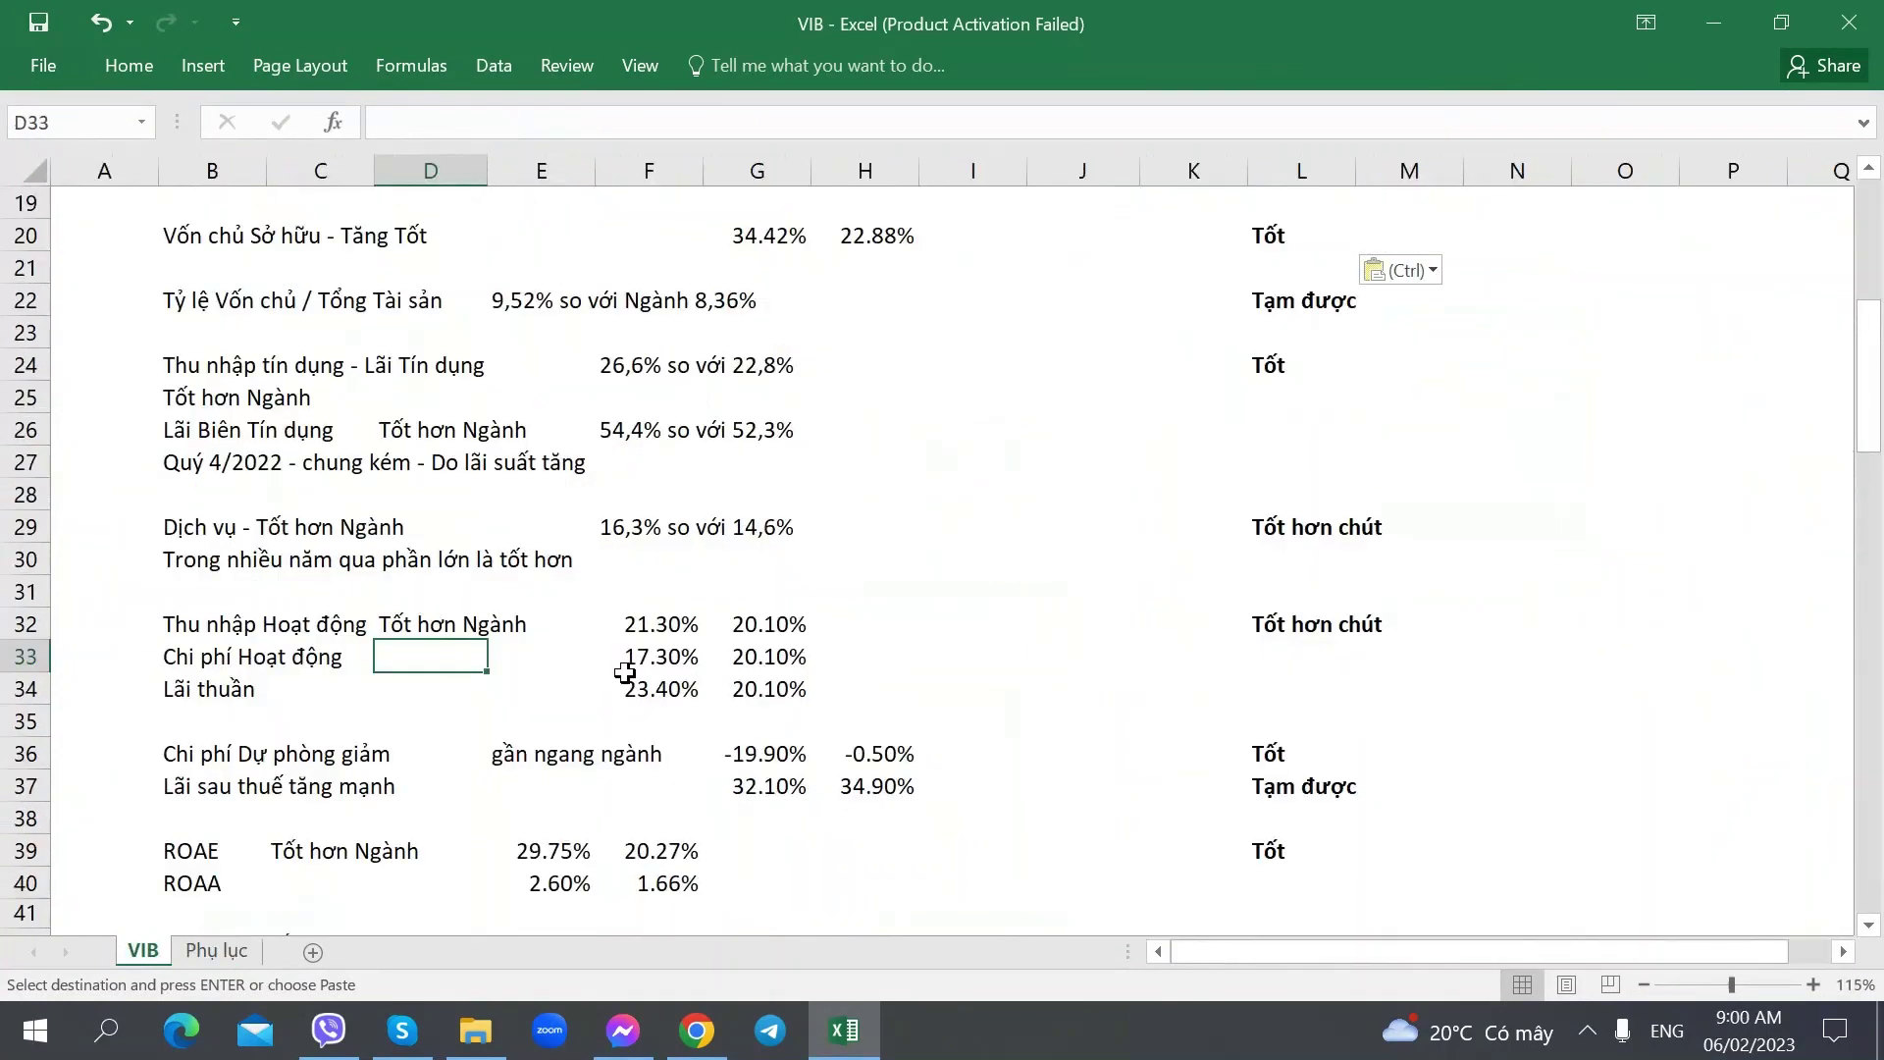
pyautogui.press('Down')
pyautogui.press('Down')
pyautogui.press('Up')
pyautogui.press('Up')
pyautogui.press('Up')
pyautogui.press('Left')
pyautogui.press('Left')
pyautogui.press('Left')
pyautogui.press('Right')
pyautogui.press('Right')
pyautogui.press('Right')
pyautogui.press('Left')
pyautogui.press('Left')
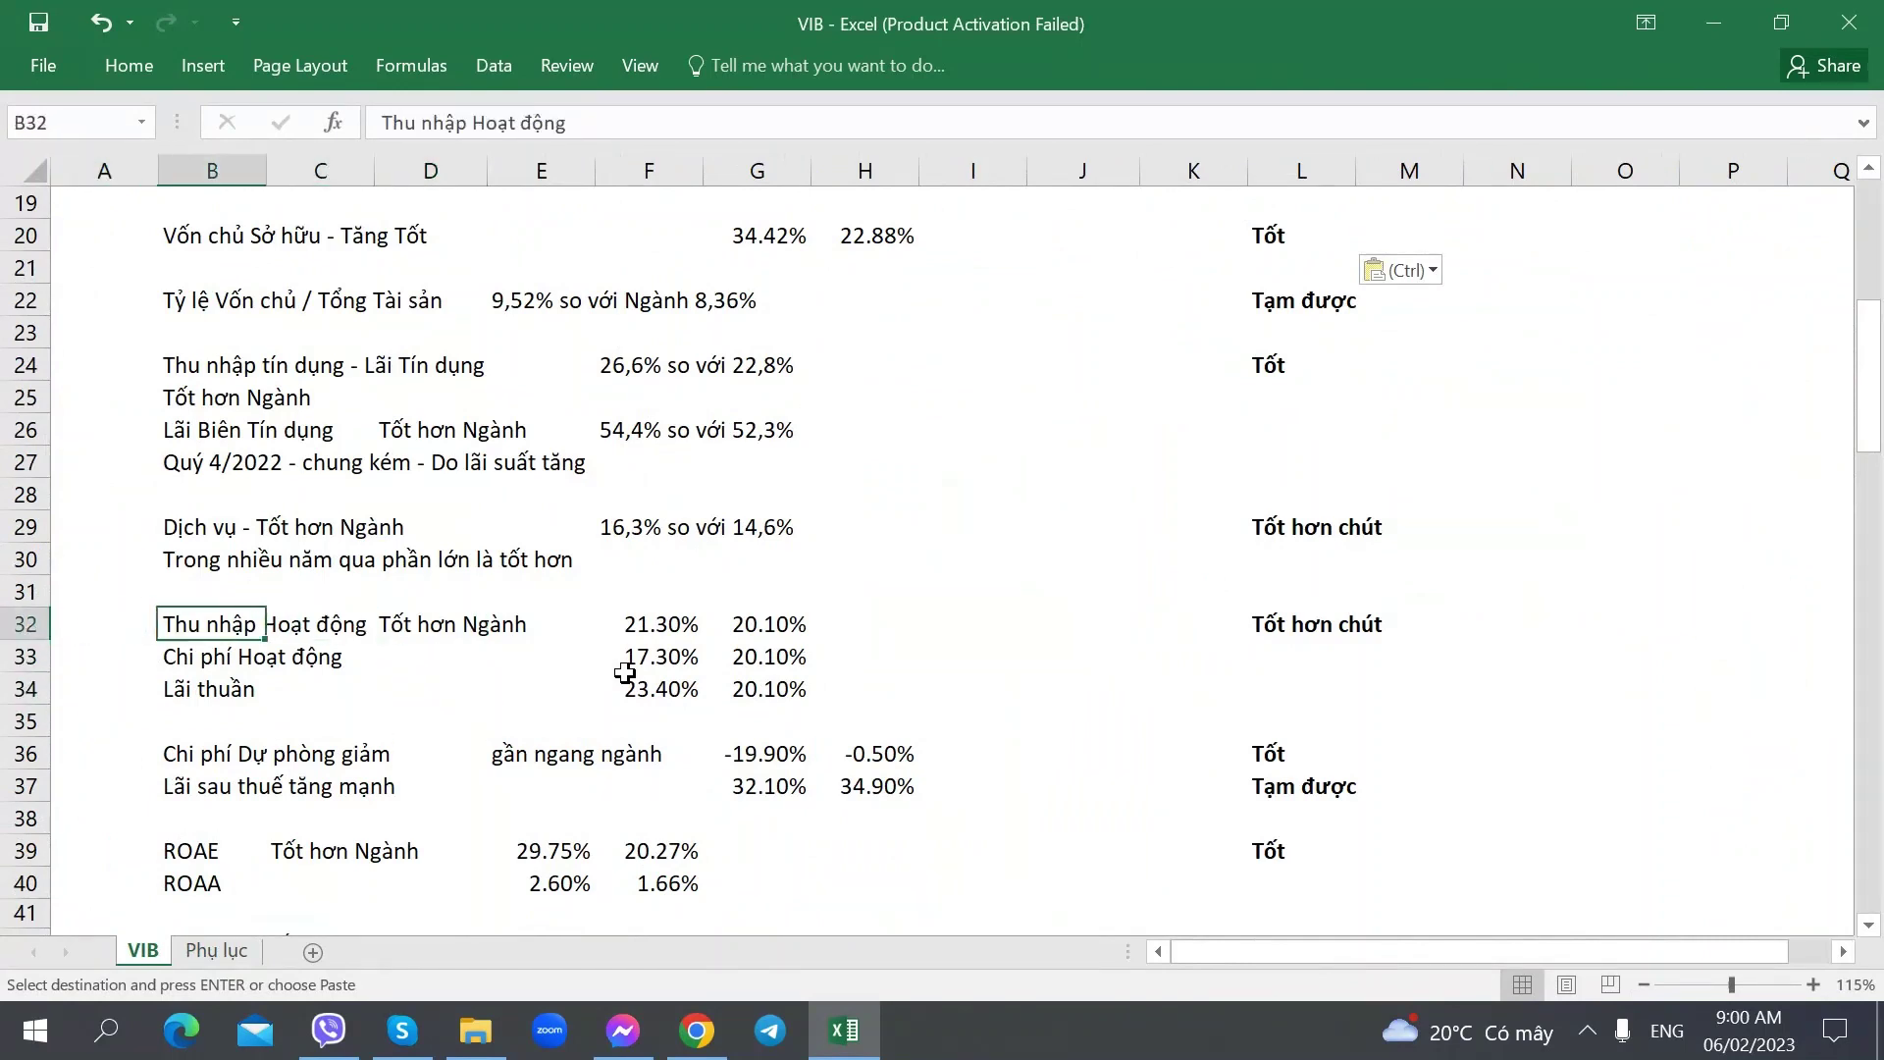
pyautogui.press('Right')
pyautogui.press('Right')
pyautogui.press('Right')
pyautogui.press('Right')
pyautogui.press('Down')
pyautogui.press('Right')
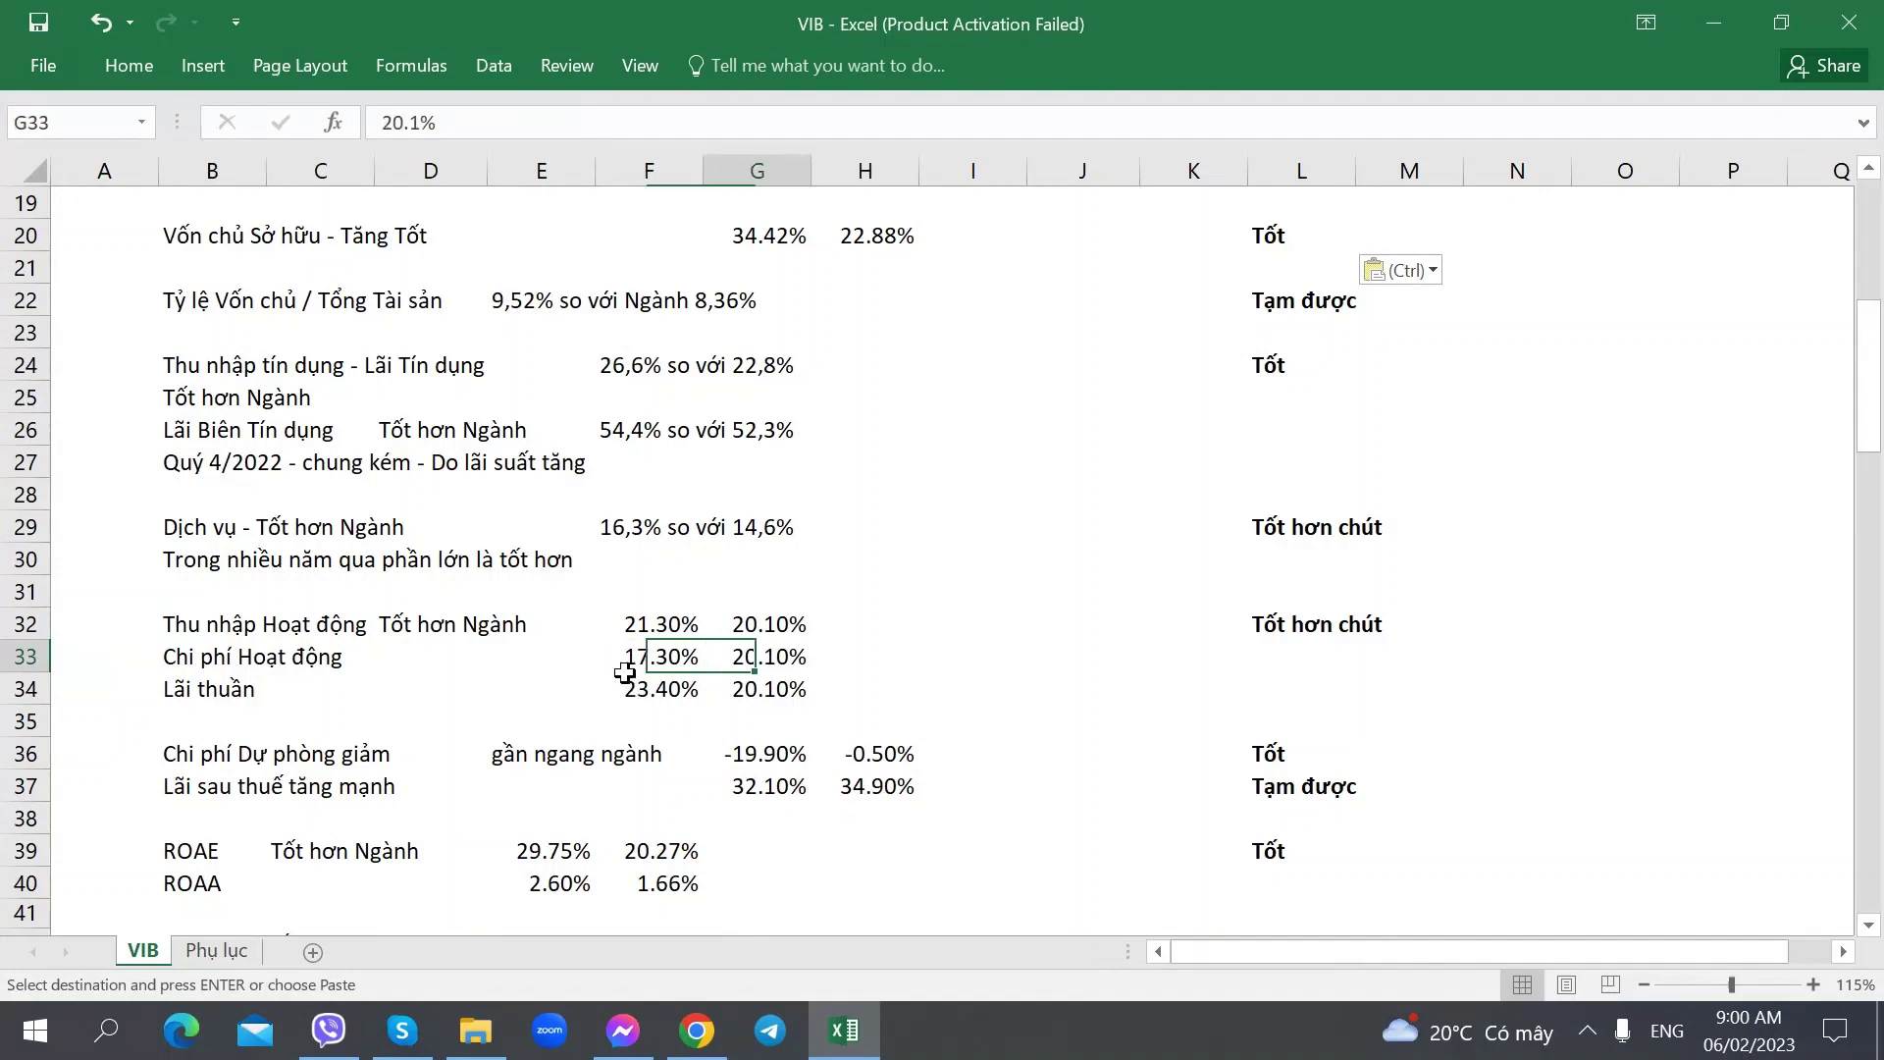
# - Review the credit profit growth comparison with the industry in the VIB sheet's credit income notes
pyautogui.press('Left')
pyautogui.press('Up')
pyautogui.press('Up')
pyautogui.press('Up')
pyautogui.press('Up')
pyautogui.press('Up')
pyautogui.press('Up')
pyautogui.press('Up')
pyautogui.press('Up')
pyautogui.press('Right')
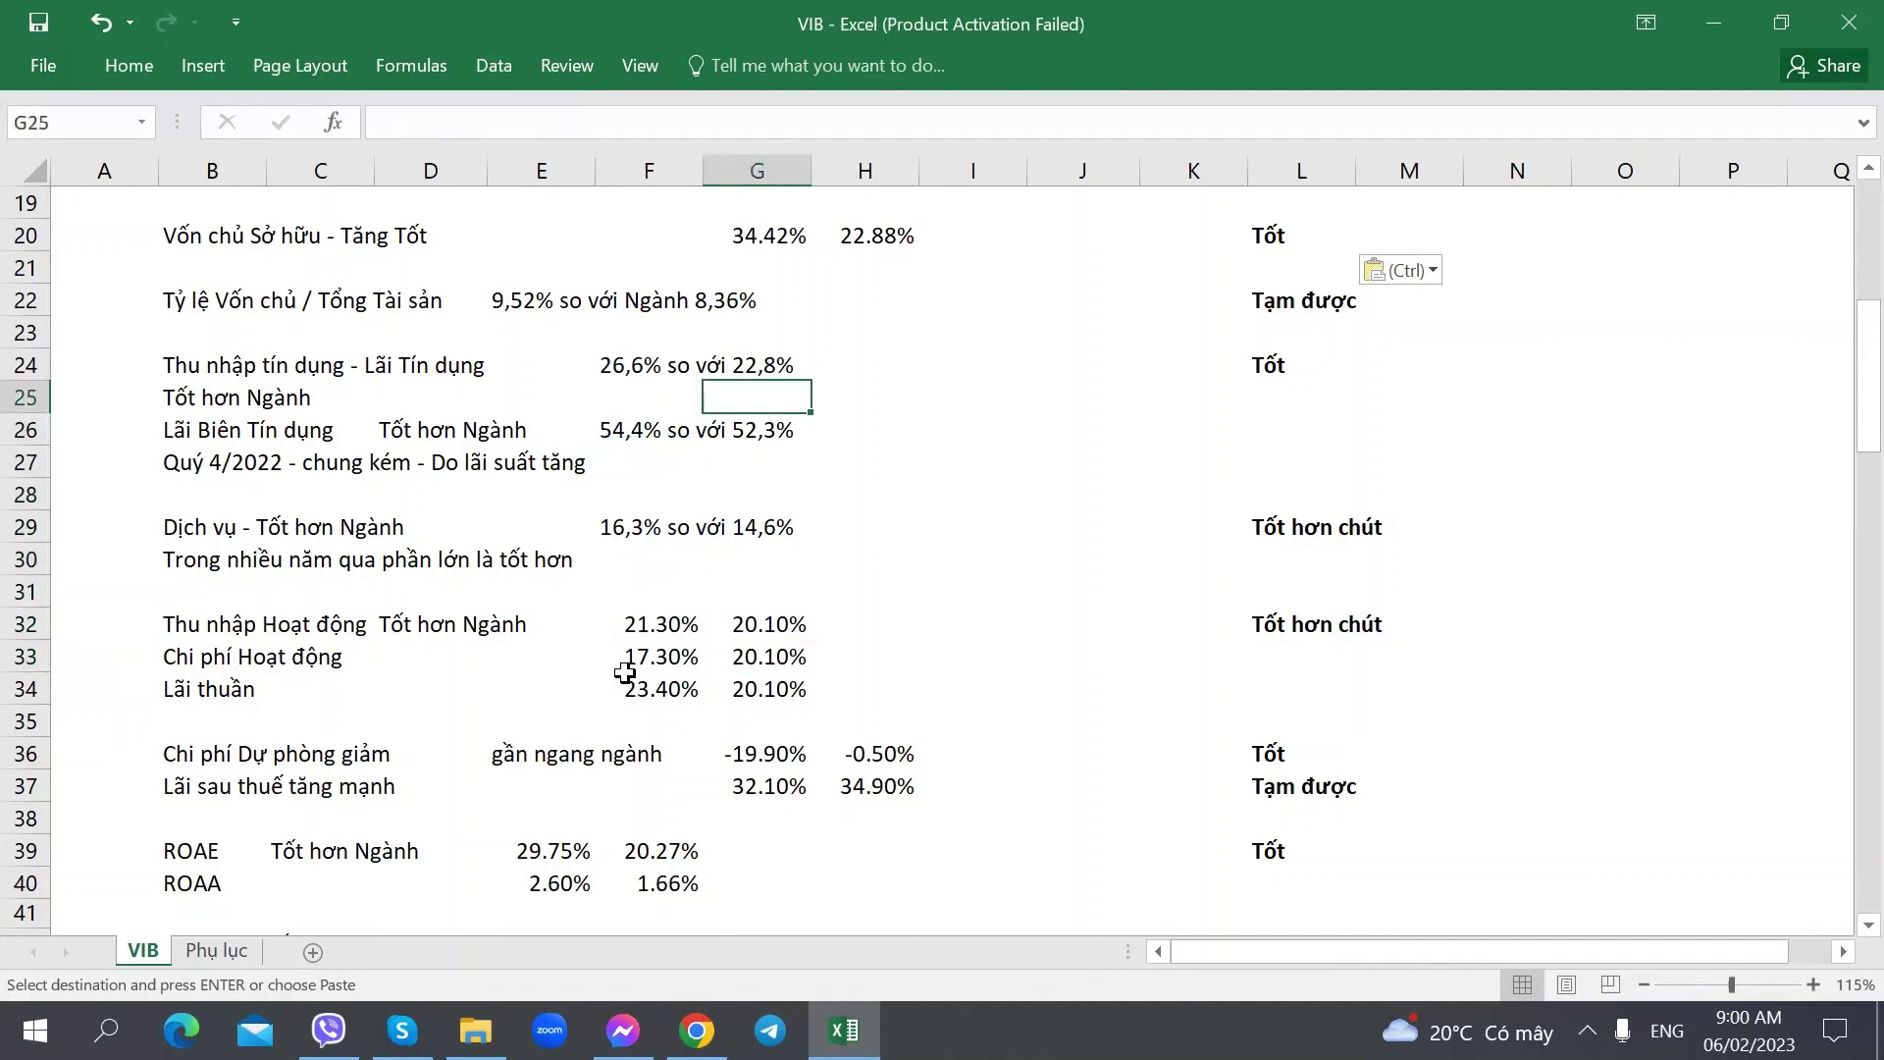
pyautogui.press('Left')
pyautogui.press('Down')
pyautogui.press('Up')
pyautogui.press('Up')
pyautogui.press('Right')
pyautogui.press('Left')
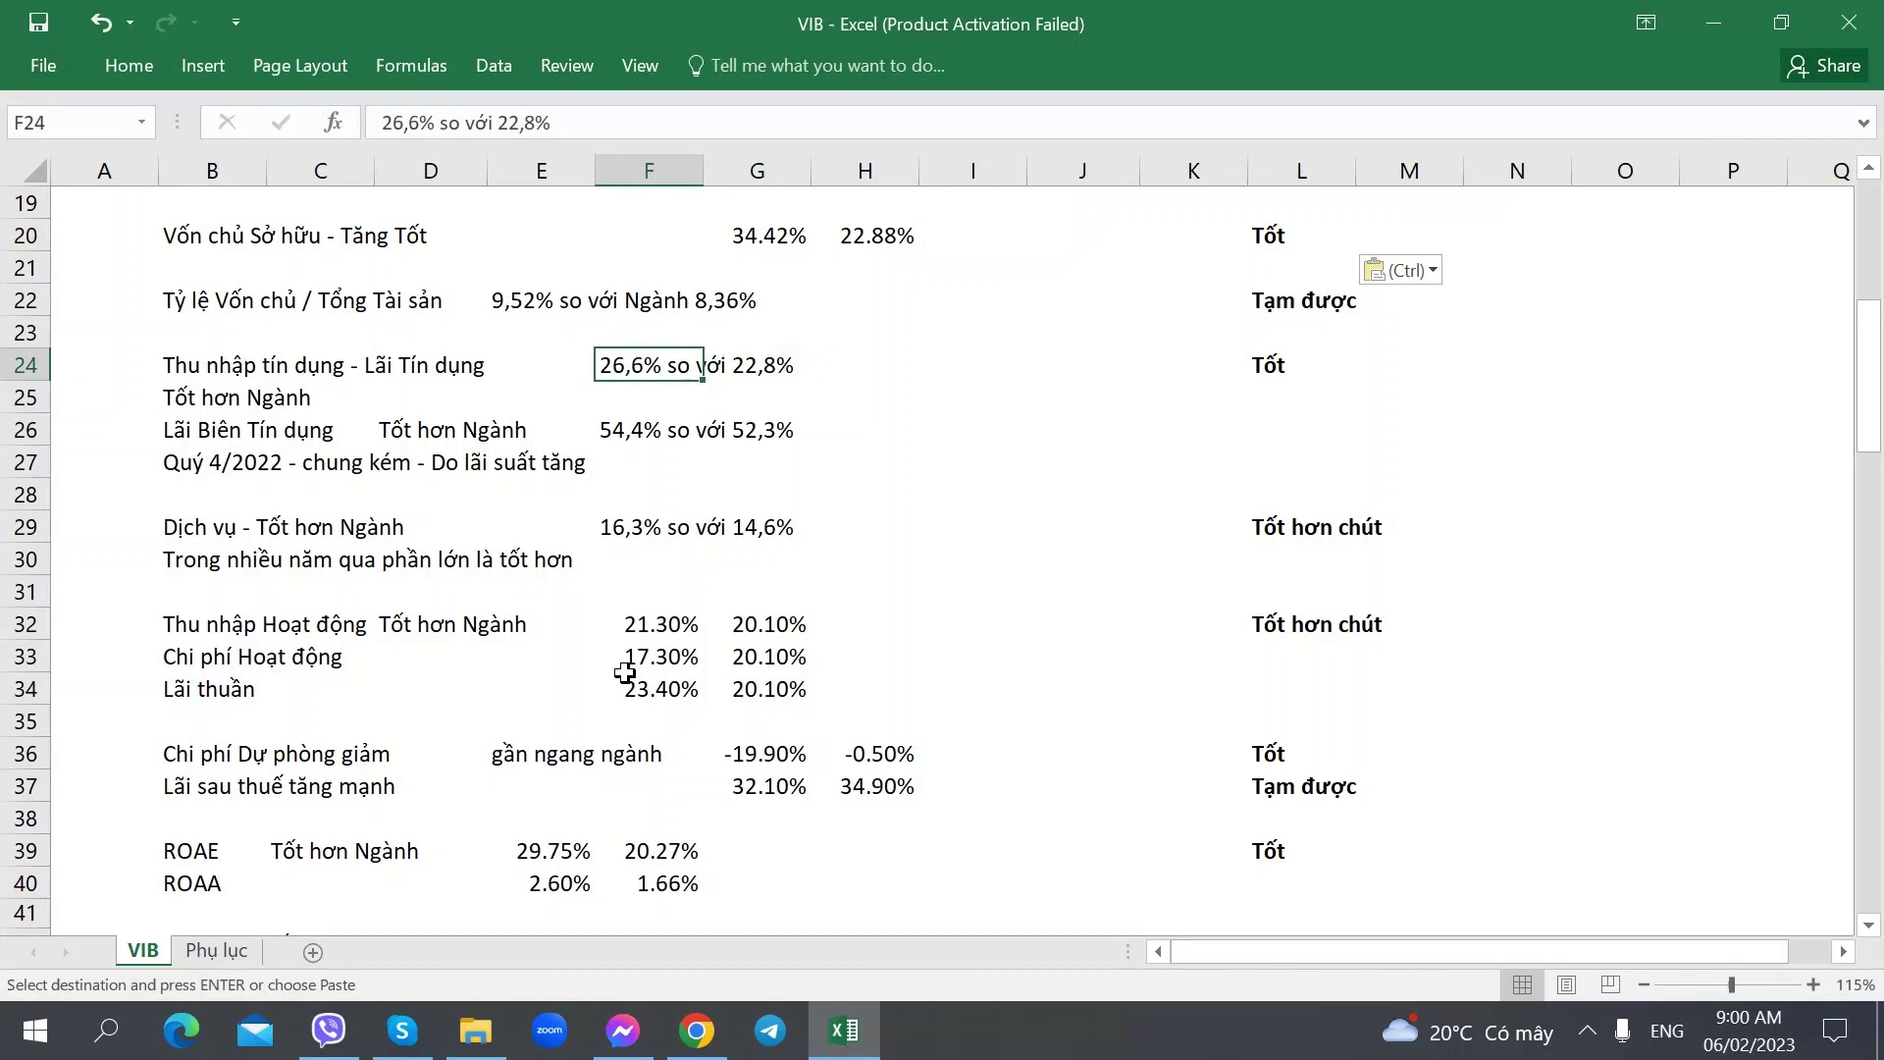
pyautogui.press('Down')
pyautogui.press('Up')
# - Check VIB's 2022 credit margin against the industry's in the Phụ lục sheet
pyautogui.hotkey('ctrl', 'pagedown')
pyautogui.press('Right')
pyautogui.press('Right')
pyautogui.press('Right')
pyautogui.press('Right')
pyautogui.press('Right')
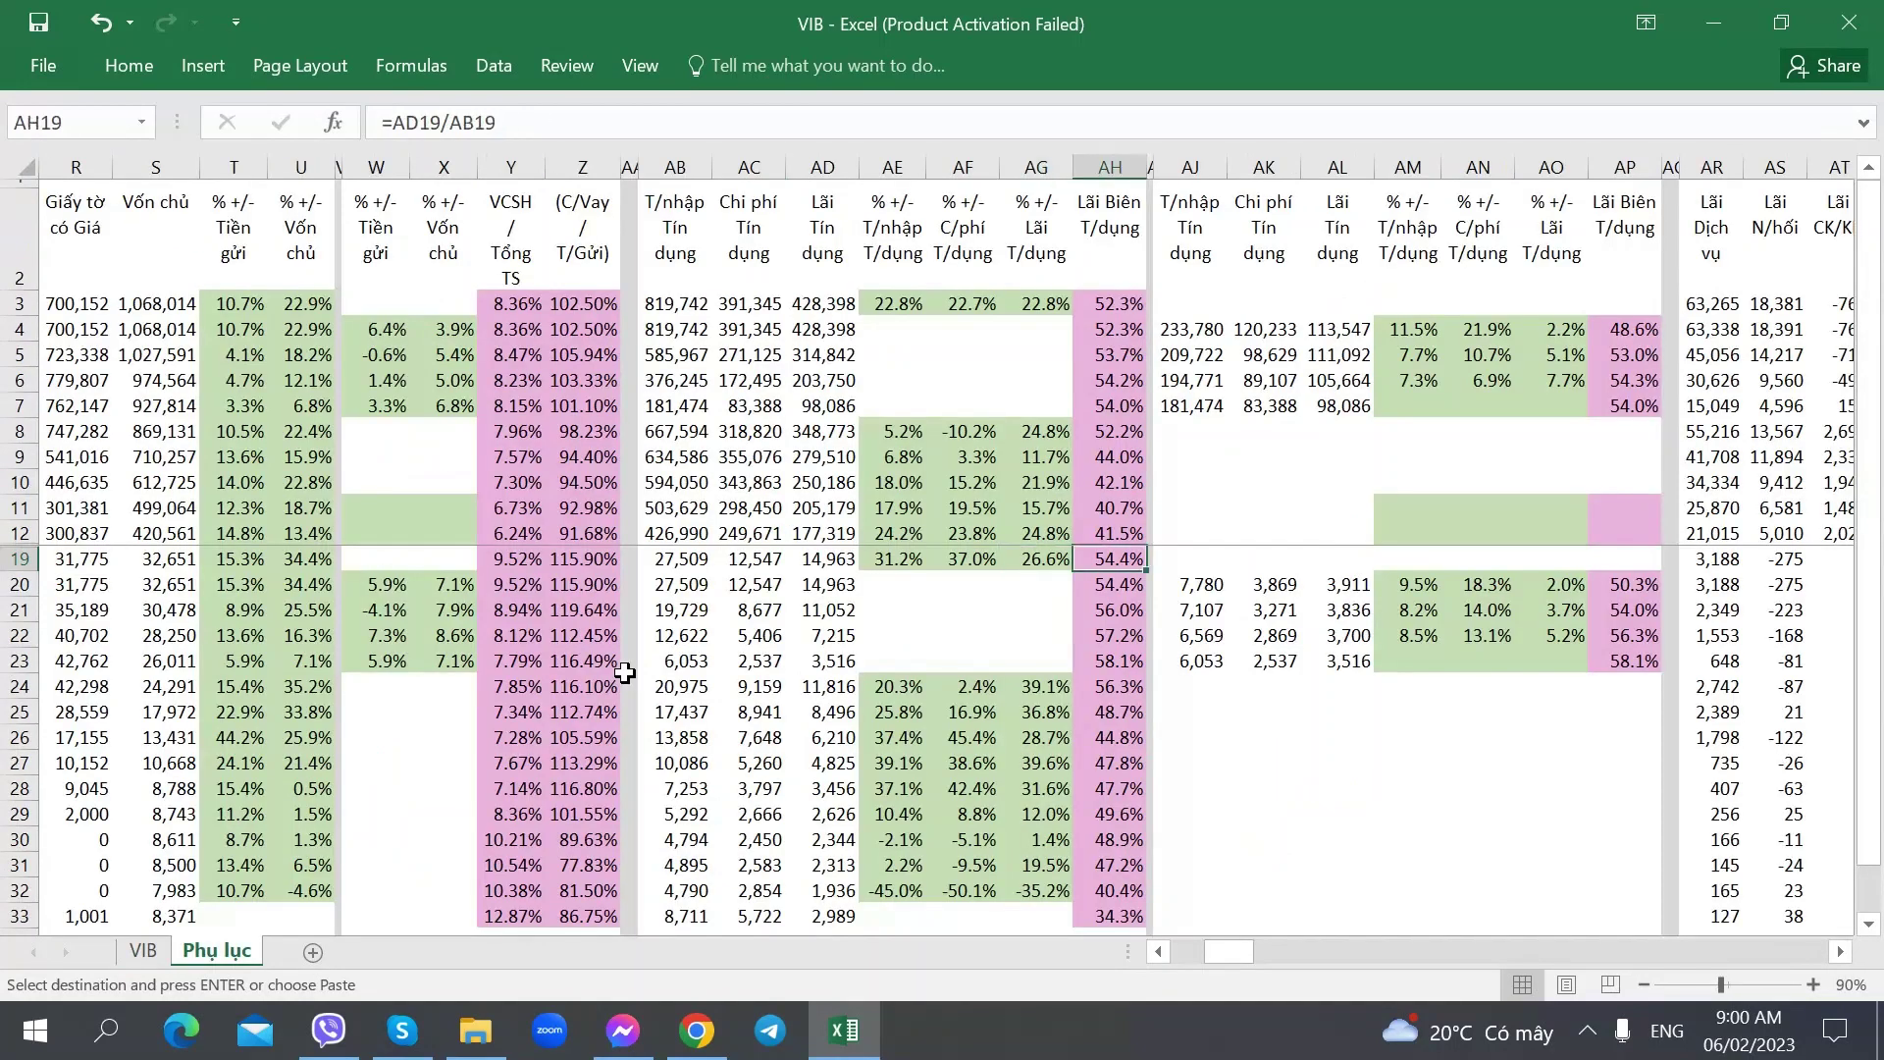
# - Examine VIB's quarterly credit income for 2022, from Q4 back to Q1, in the Phụ lục sheet
pyautogui.press('Right')
pyautogui.press('Left')
pyautogui.press('Down')
pyautogui.press('Left')
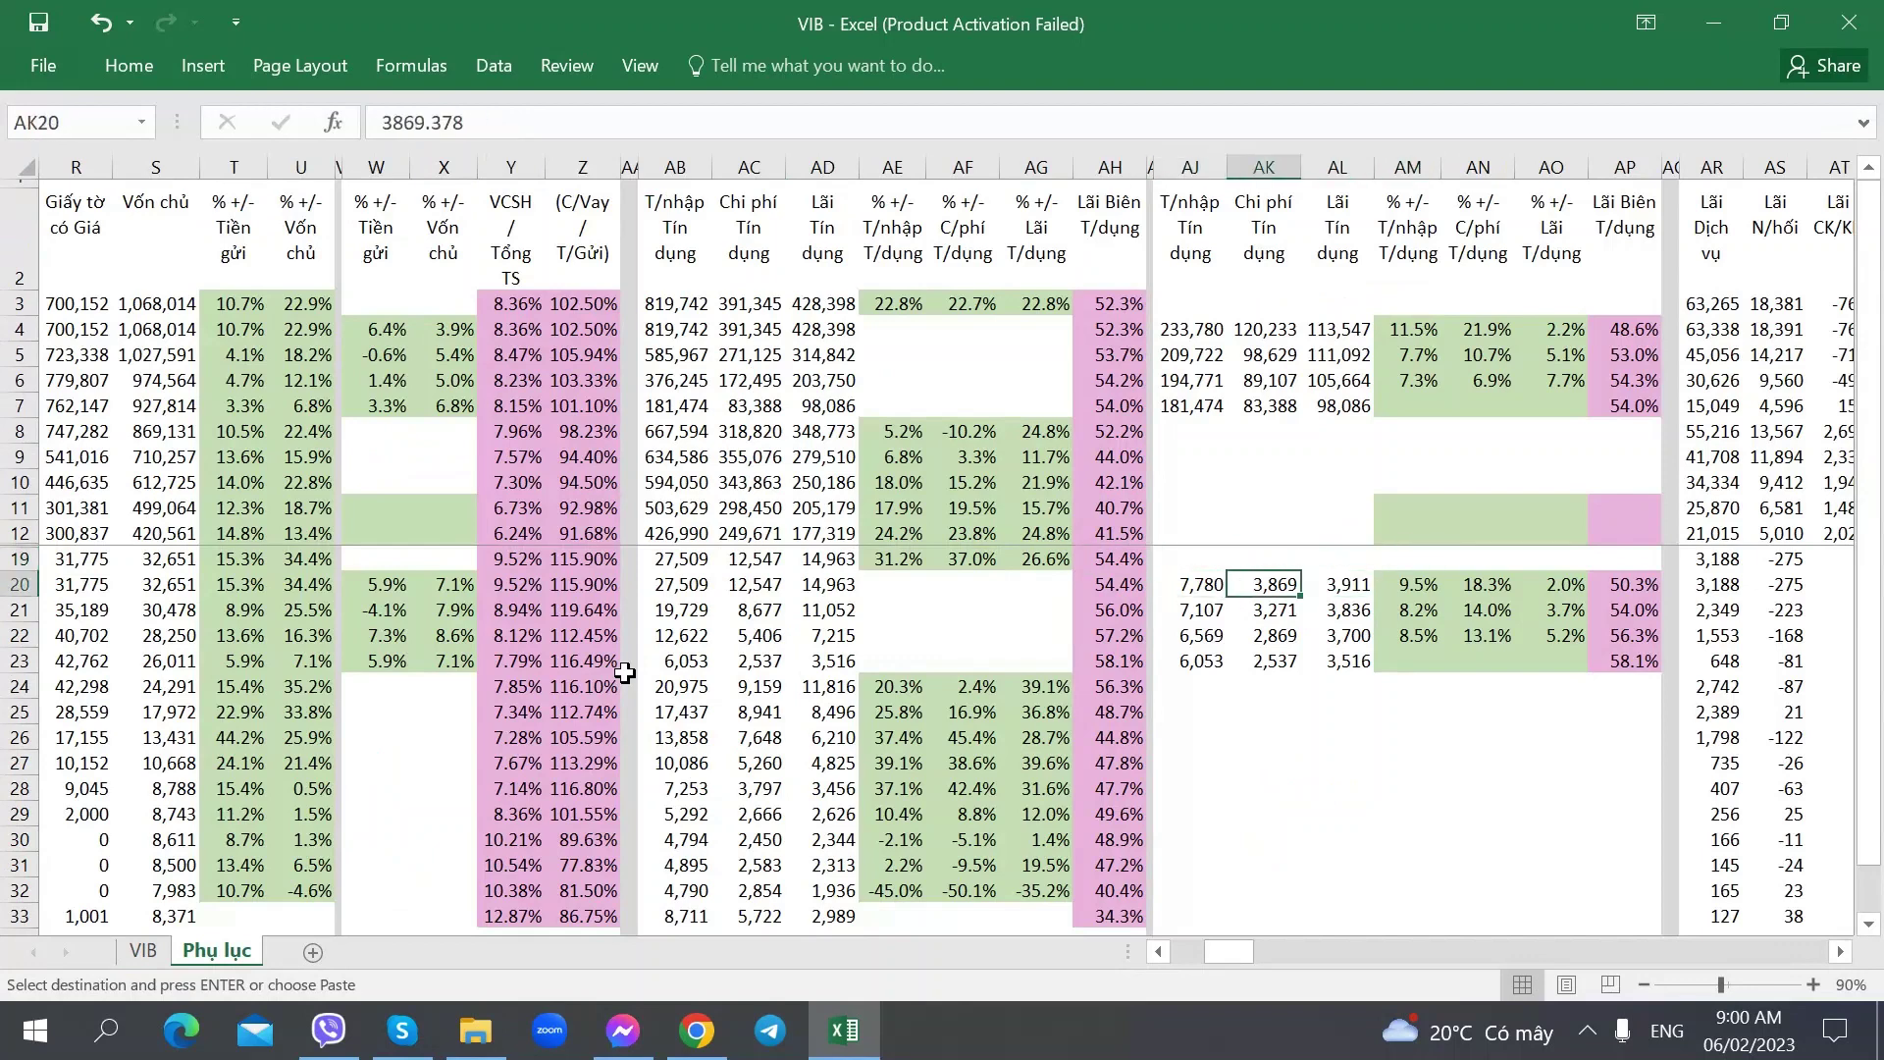
pyautogui.press('Left')
pyautogui.press('Down')
pyautogui.press('Down')
pyautogui.press('Down')
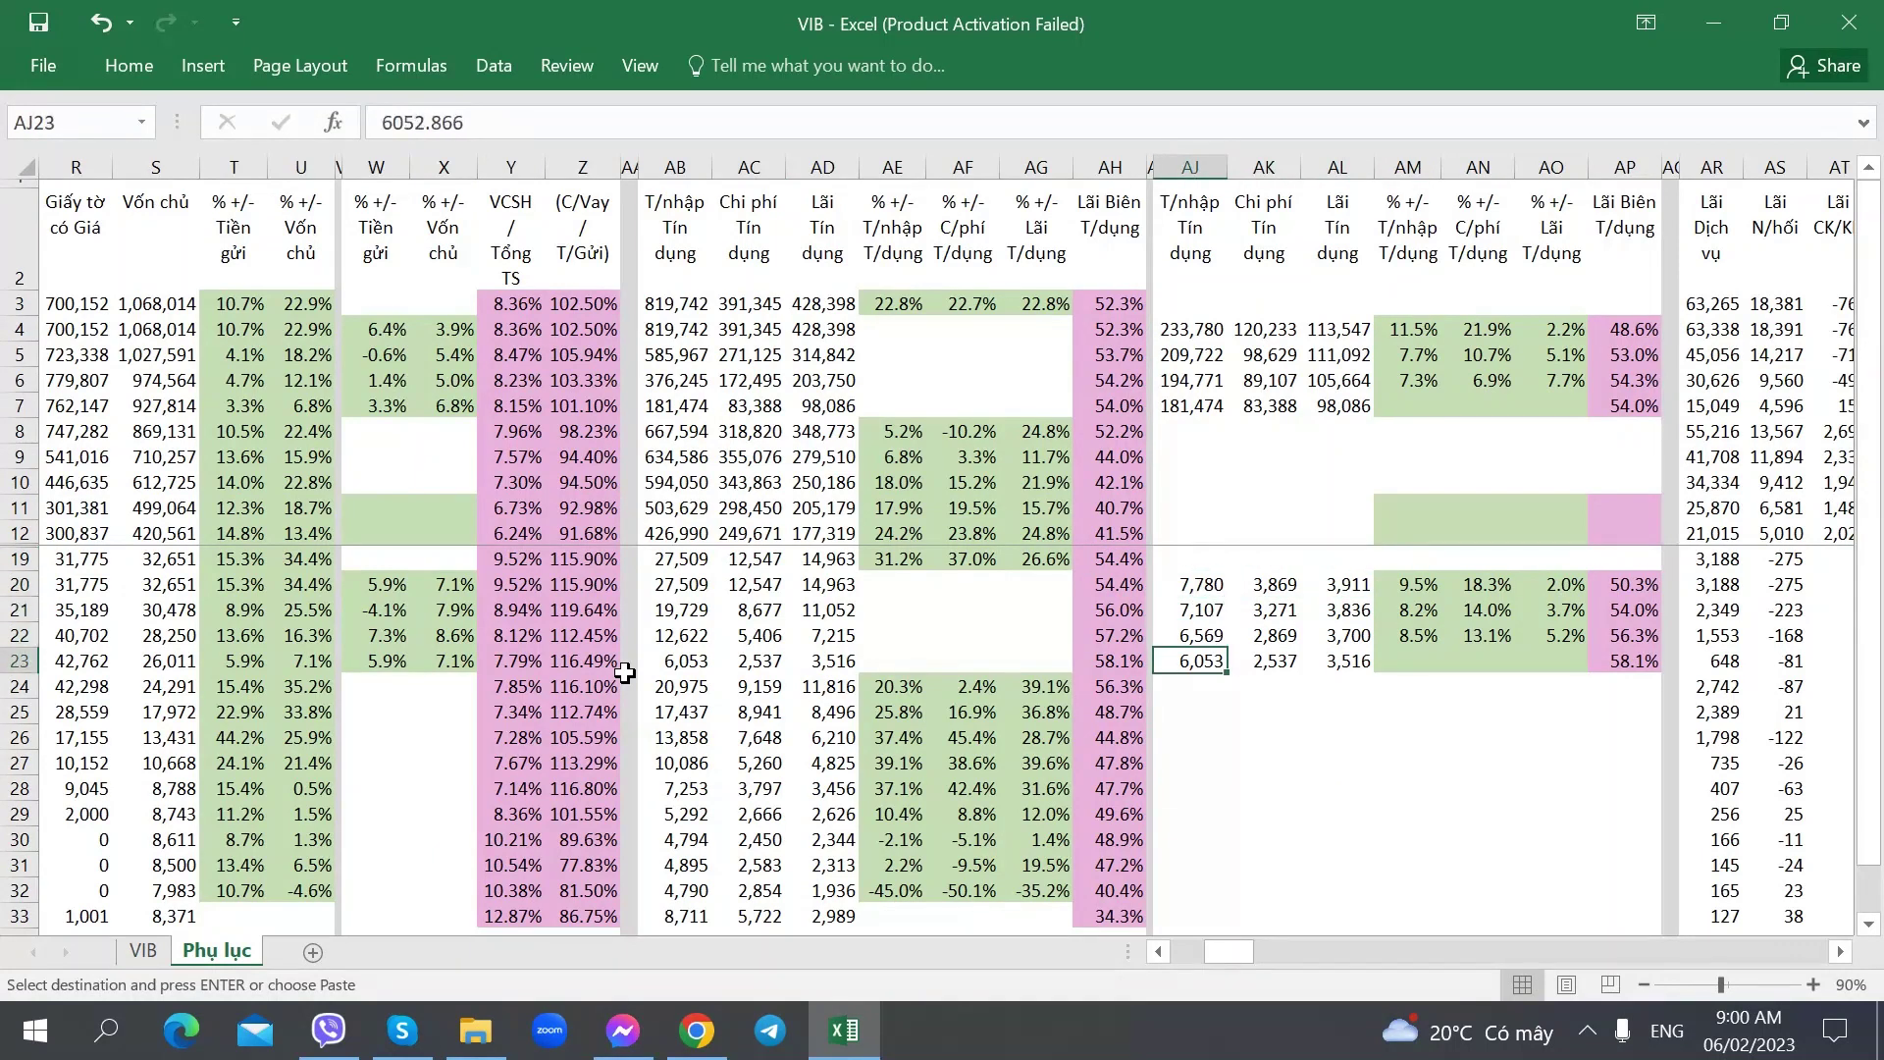
# - Review VIB's quarterly credit profit and credit income growth for 2022 in the Phụ lục sheet
pyautogui.press('Up')
pyautogui.press('Up')
pyautogui.press('Right')
pyautogui.press('Right')
pyautogui.press('Up')
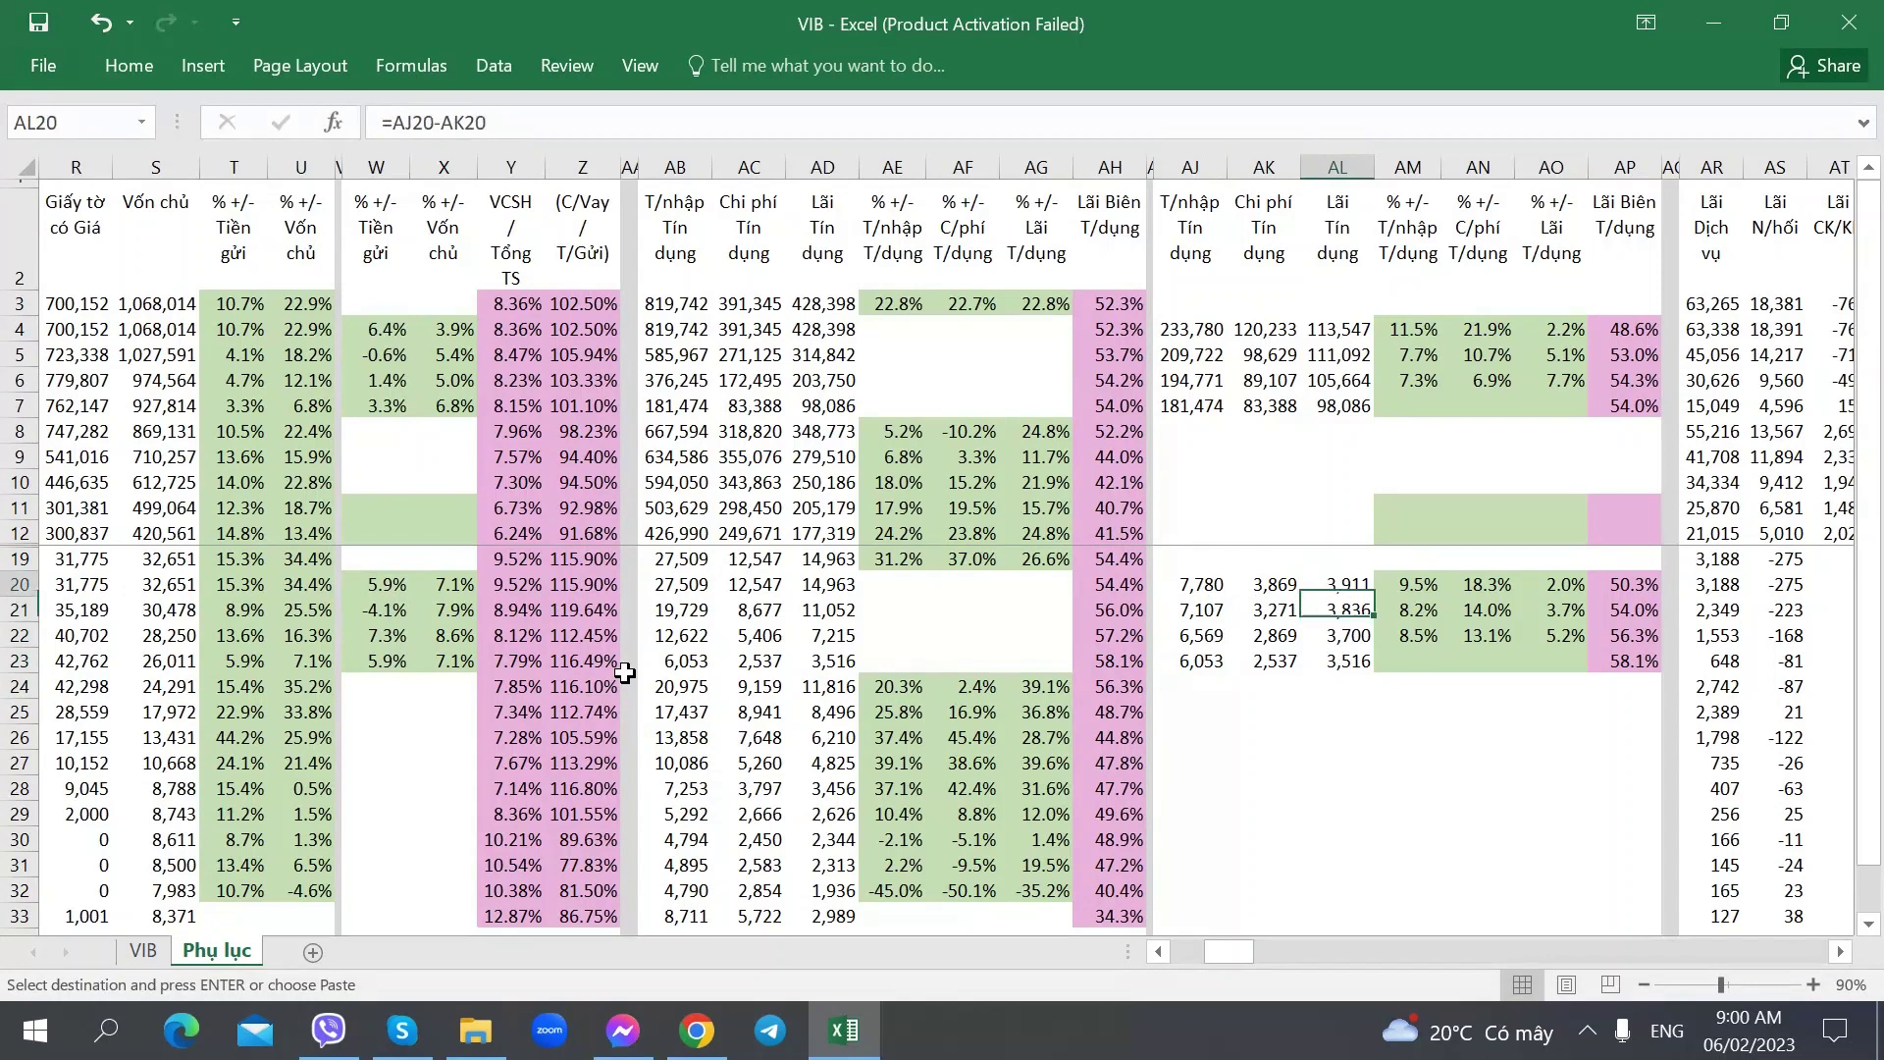
pyautogui.press('Down')
pyautogui.press('Down')
pyautogui.press('Down')
pyautogui.press('Up')
pyautogui.press('Up')
pyautogui.press('Right')
pyautogui.press('Up')
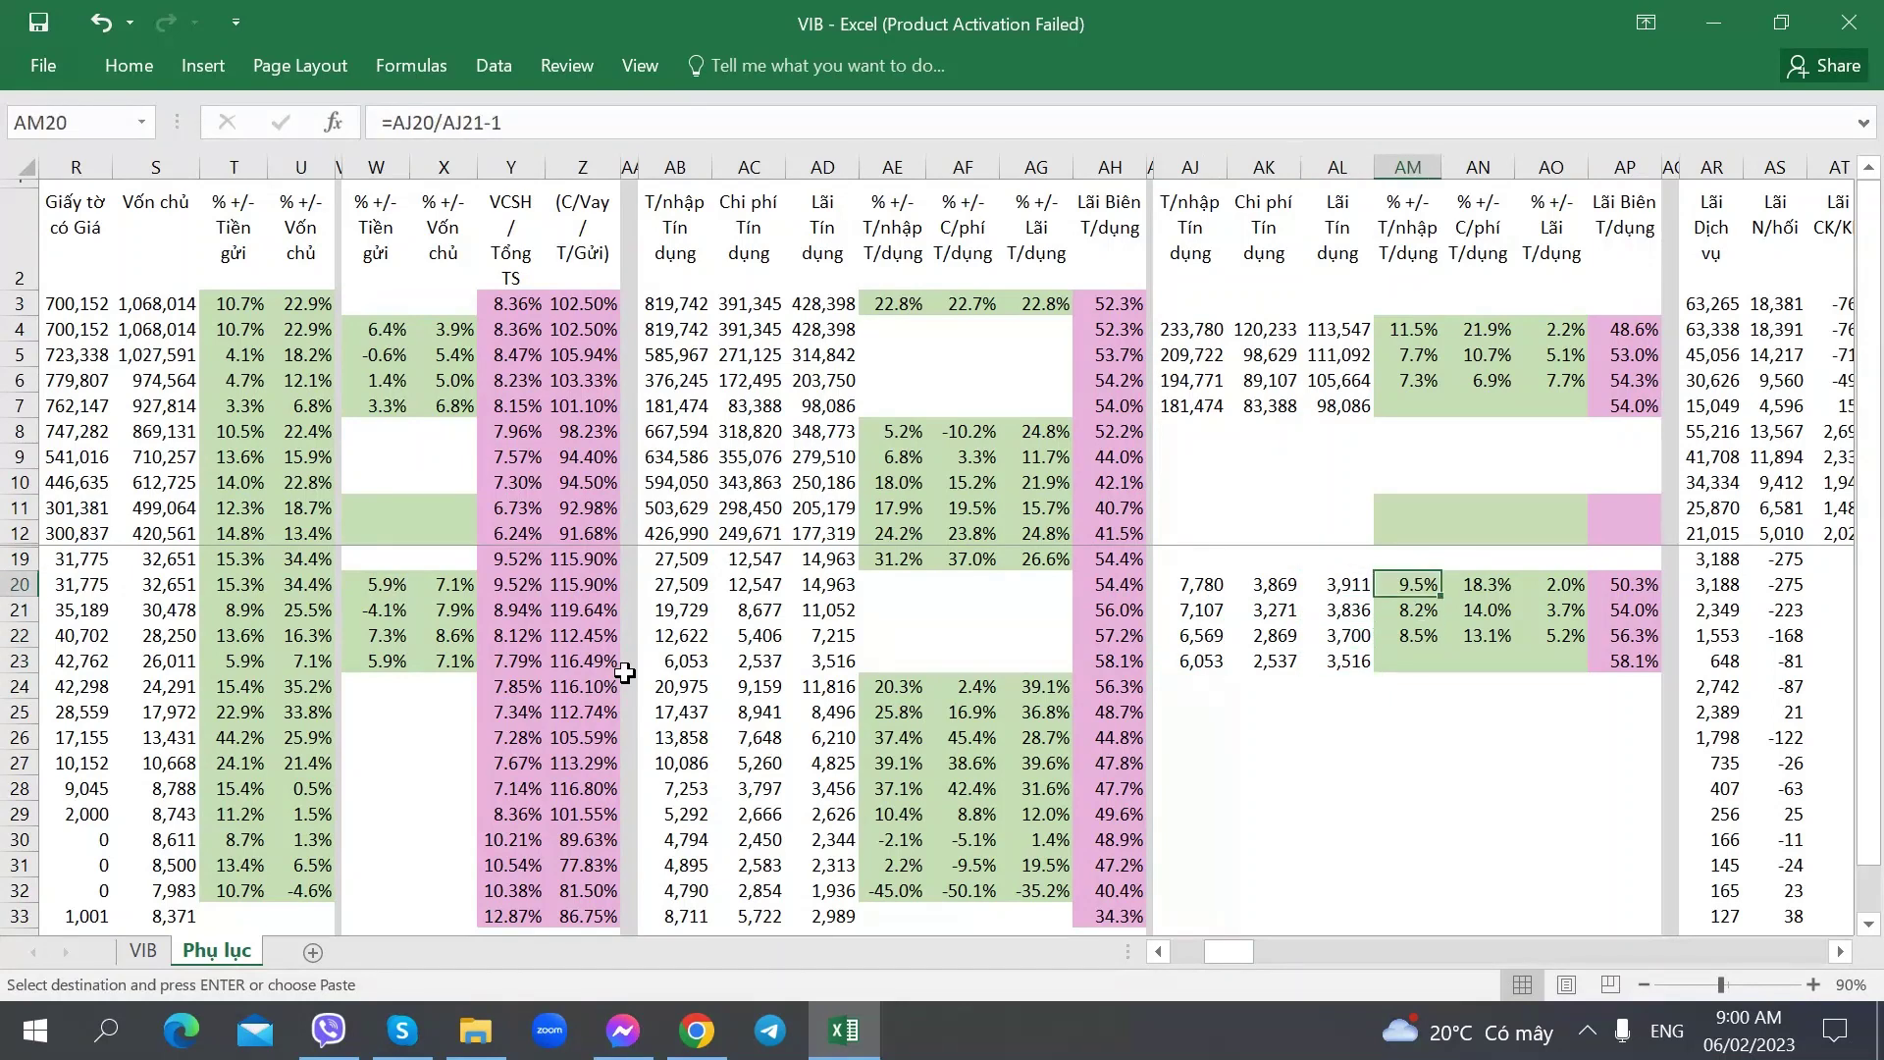
# - Compare VIB's quarterly credit cost and credit profit growth for 2022 with the industry's Q4/2022 credit profit growth
pyautogui.press('Right')
pyautogui.press('Left')
pyautogui.press('Right')
pyautogui.press('Right')
pyautogui.press('Down')
pyautogui.press('Down')
pyautogui.press('Up')
pyautogui.press('Up')
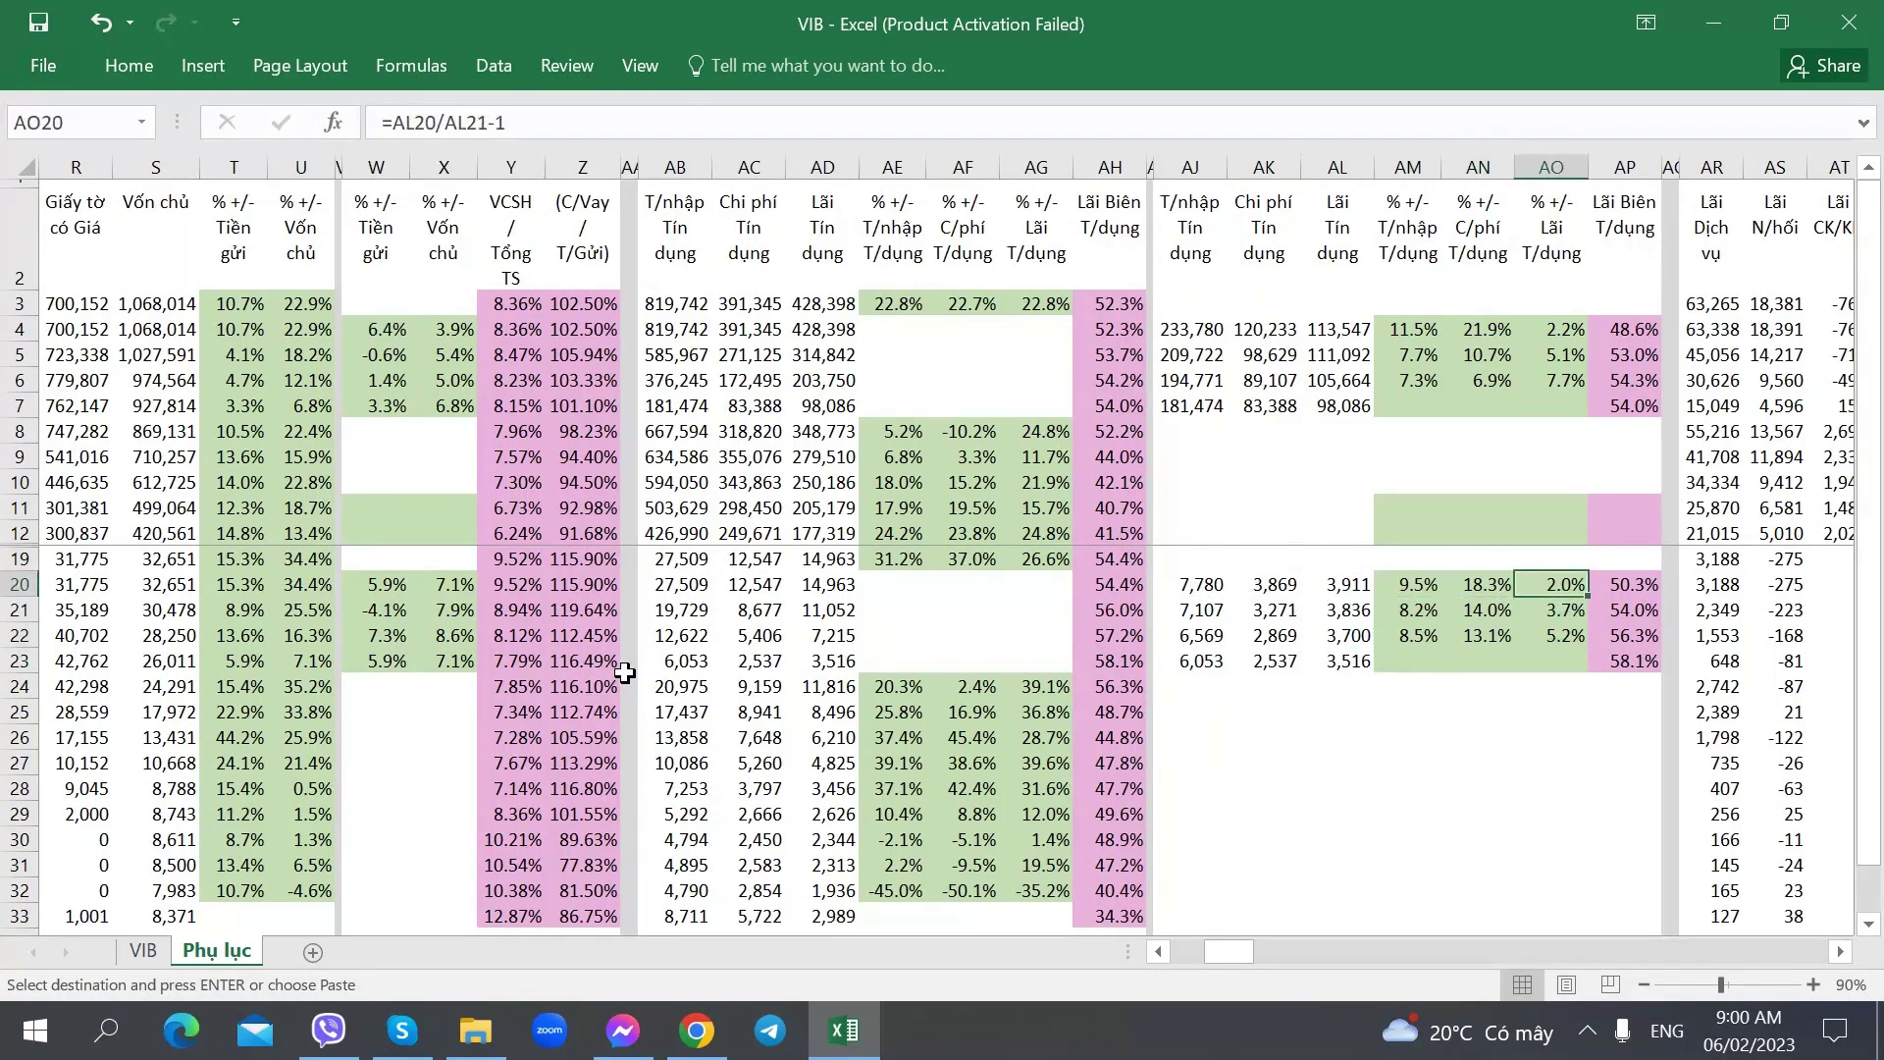
pyautogui.press('Down')
pyautogui.press('Down')
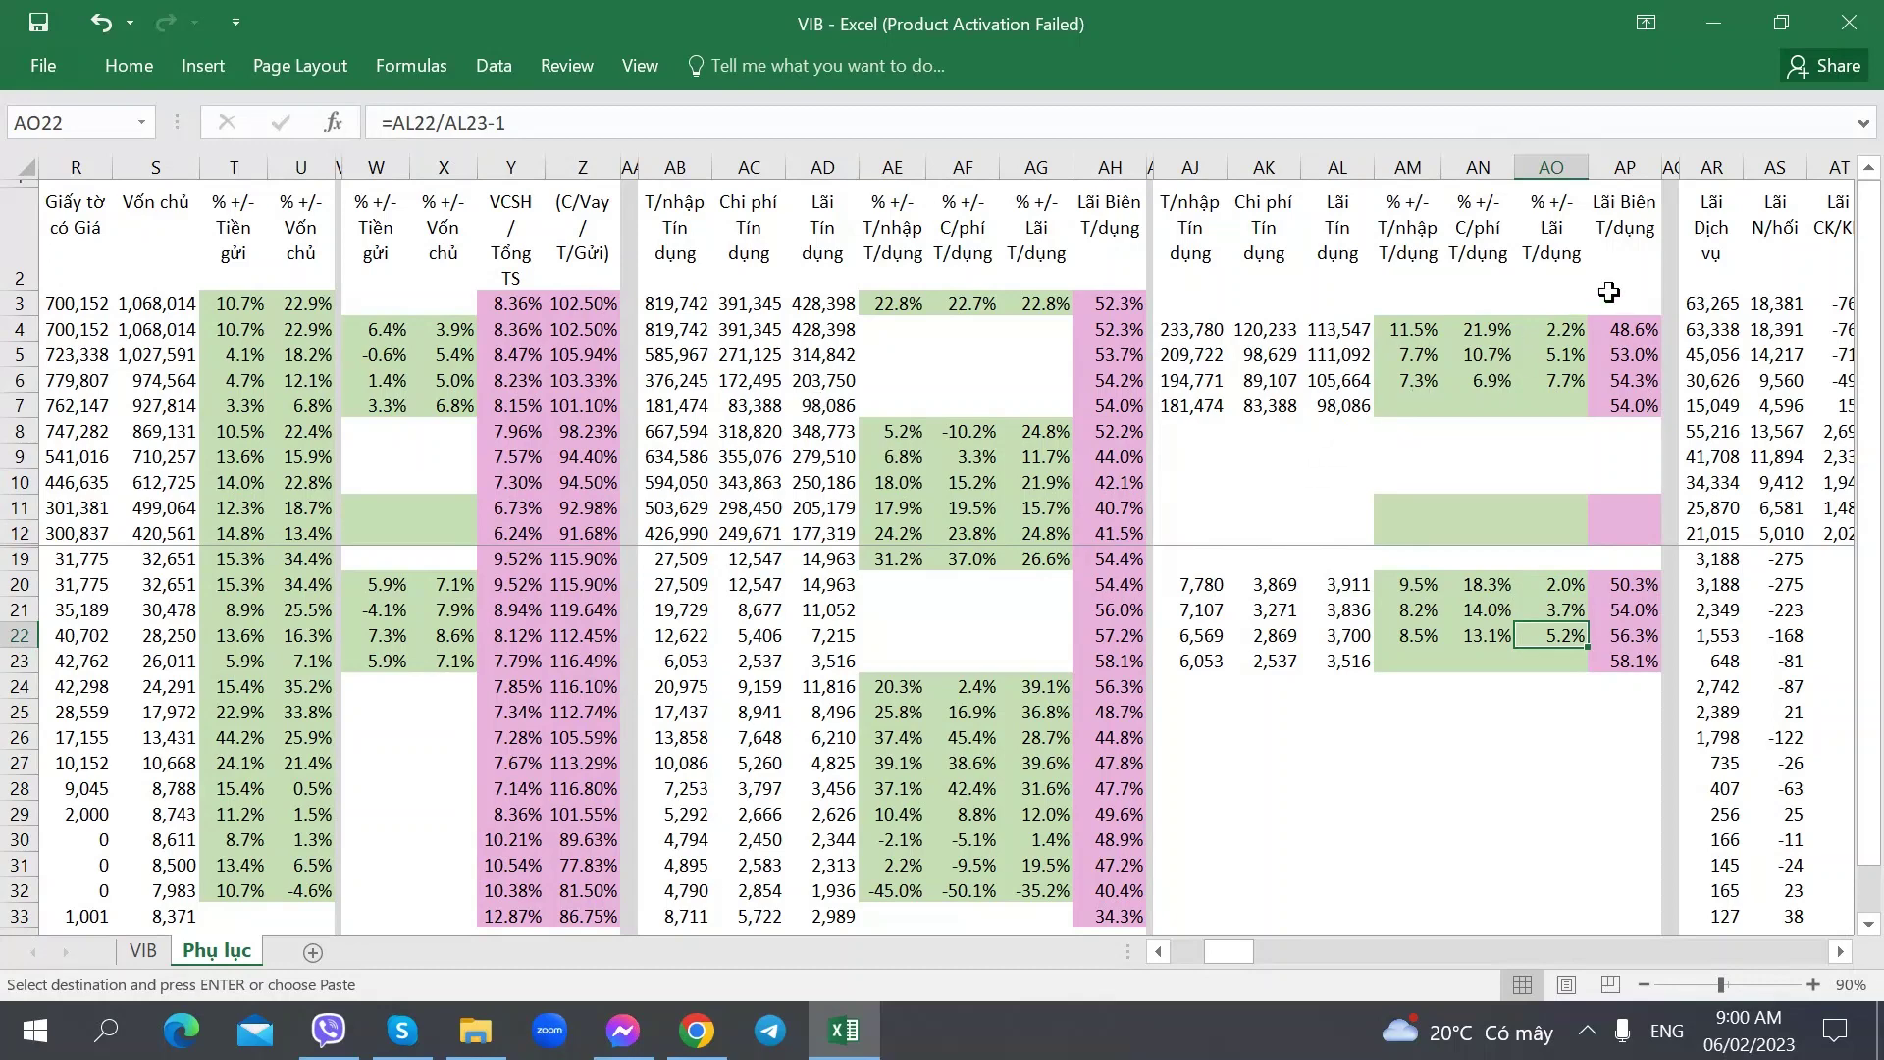
pyautogui.click(1578, 306)
pyautogui.click(1560, 328)
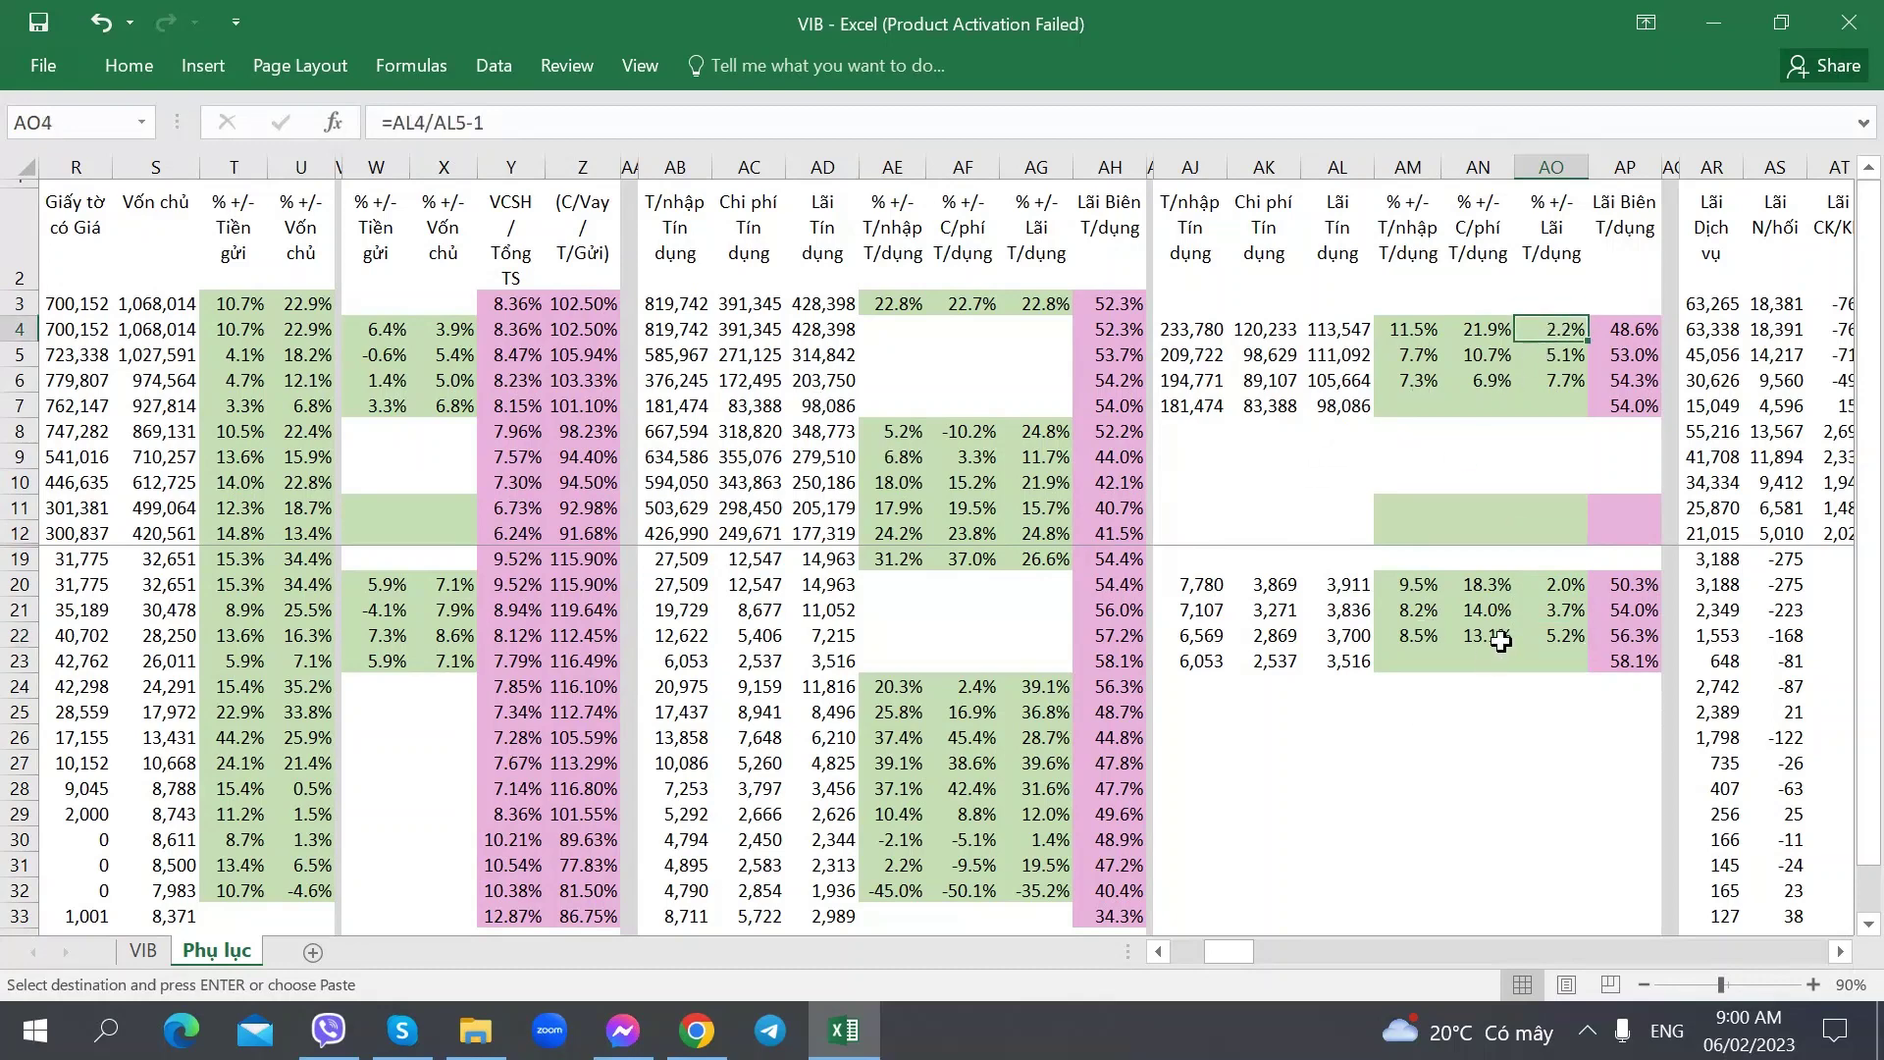
pyautogui.click(1555, 657)
pyautogui.click(1511, 594)
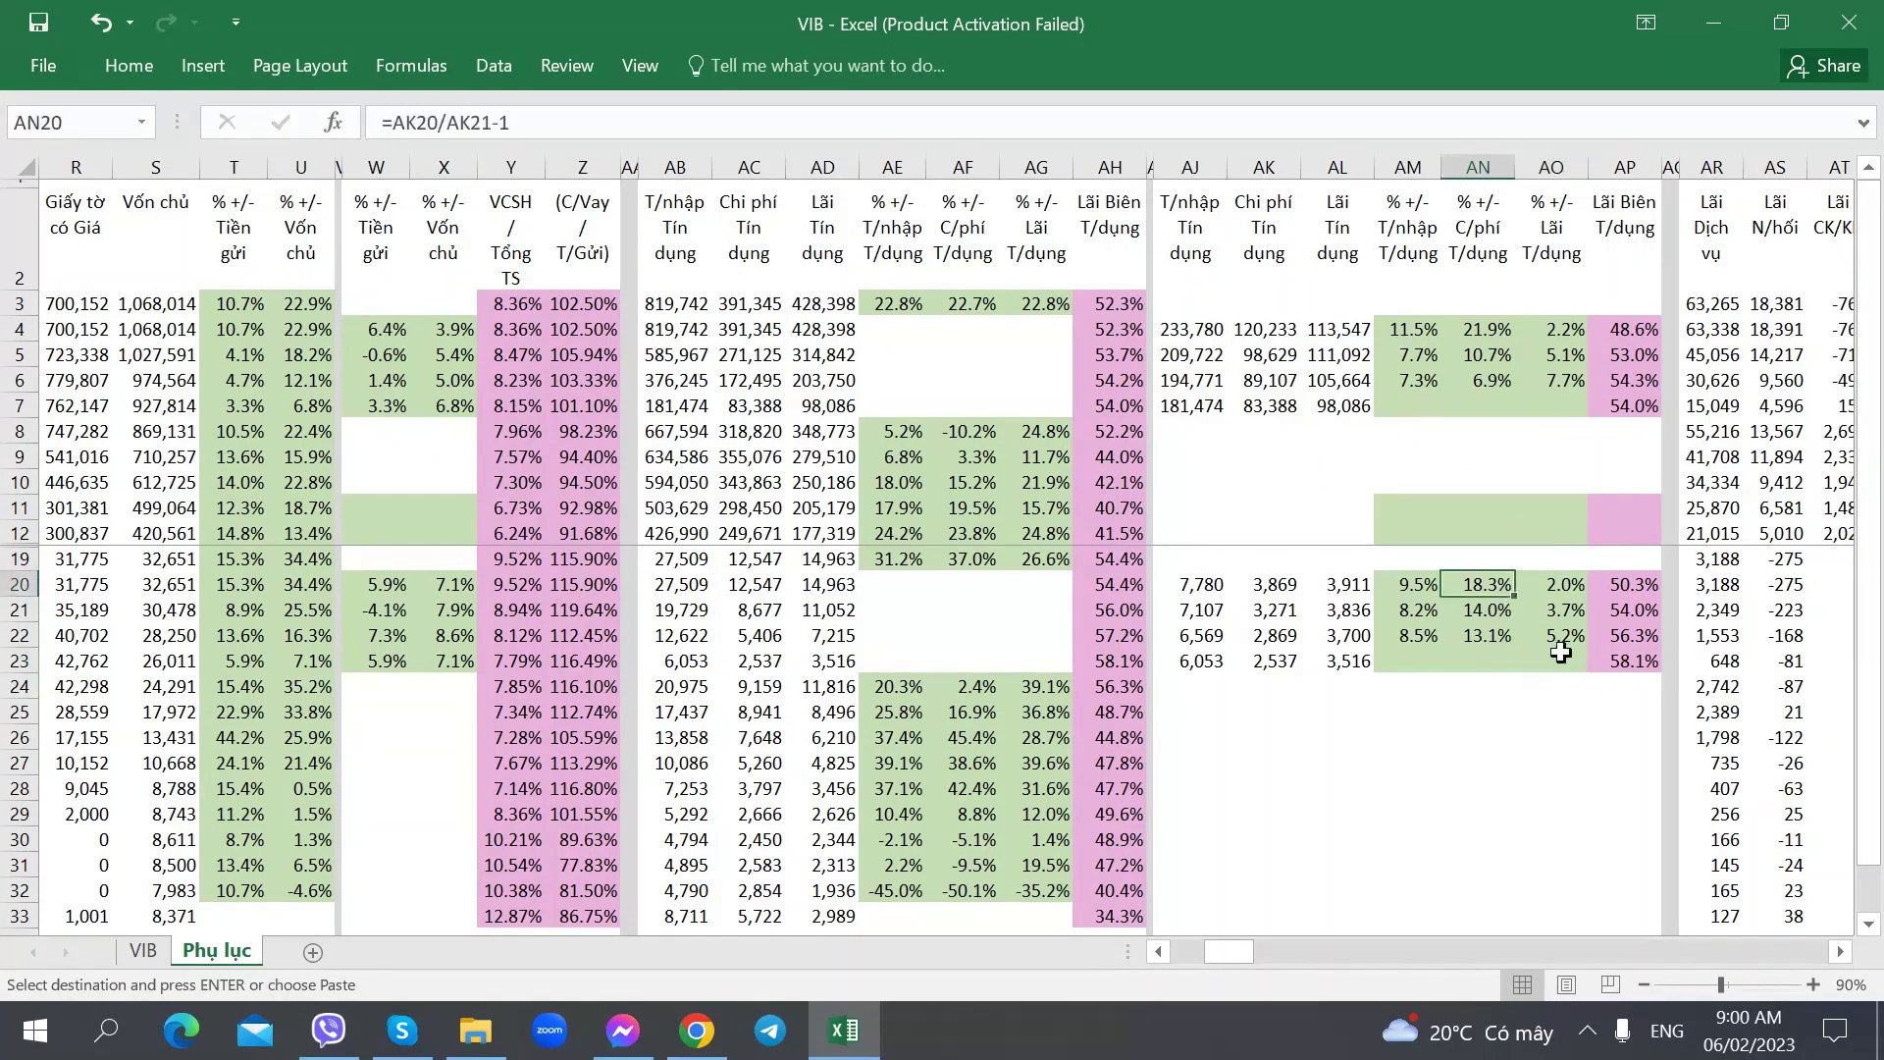
# - Move on to VIB's Q4/2022 service, foreign exchange and securities profit figures in the Phụ lục sheet
pyautogui.press('Right')
pyautogui.press('Right')
pyautogui.press('Right')
pyautogui.press('Right')
pyautogui.press('Right')
pyautogui.press('Right')
pyautogui.press('Right')
pyautogui.press('Right')
pyautogui.press('Right')
pyautogui.press('Right')
pyautogui.press('Right')
pyautogui.press('Right')
pyautogui.press('Right')
pyautogui.press('Right')
pyautogui.press('Right')
pyautogui.press('Right')
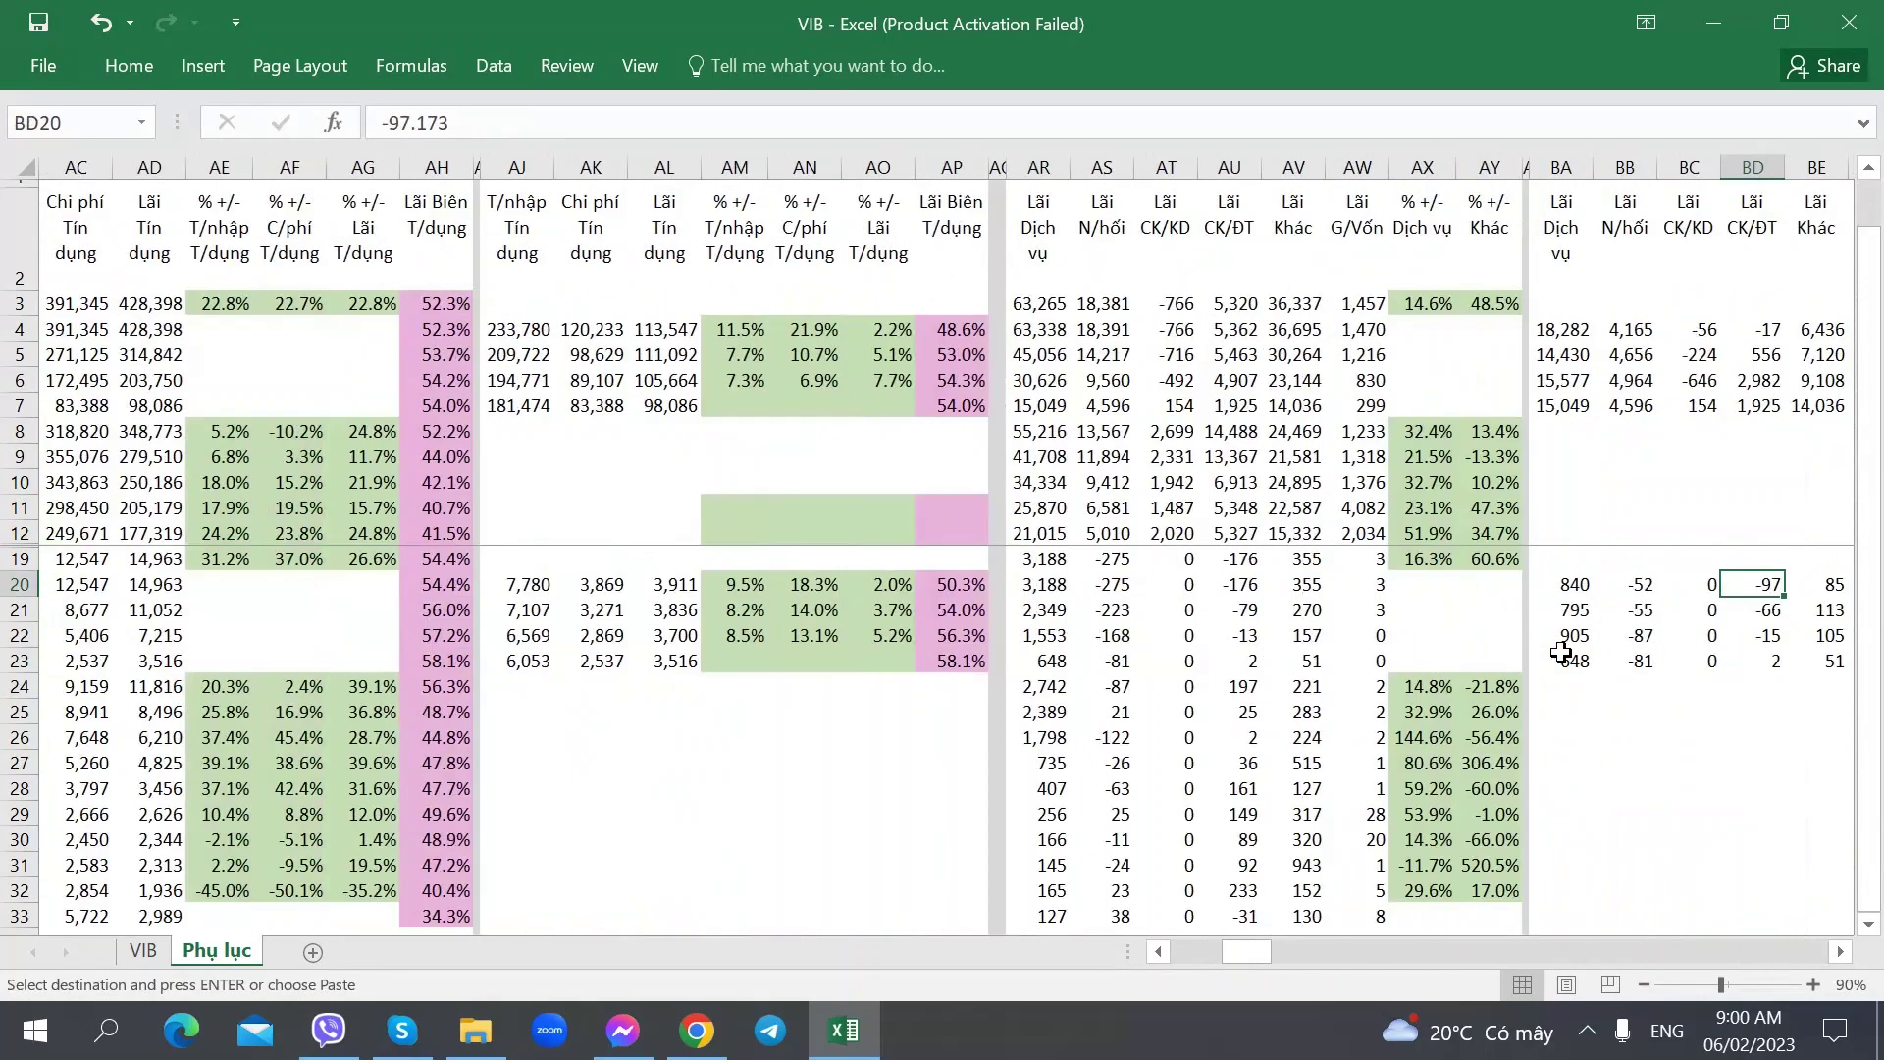
# - Check the service profit growth comparison with the industry in the VIB sheet's Dịch vụ notes
pyautogui.hotkey('ctrl', 'pageup')
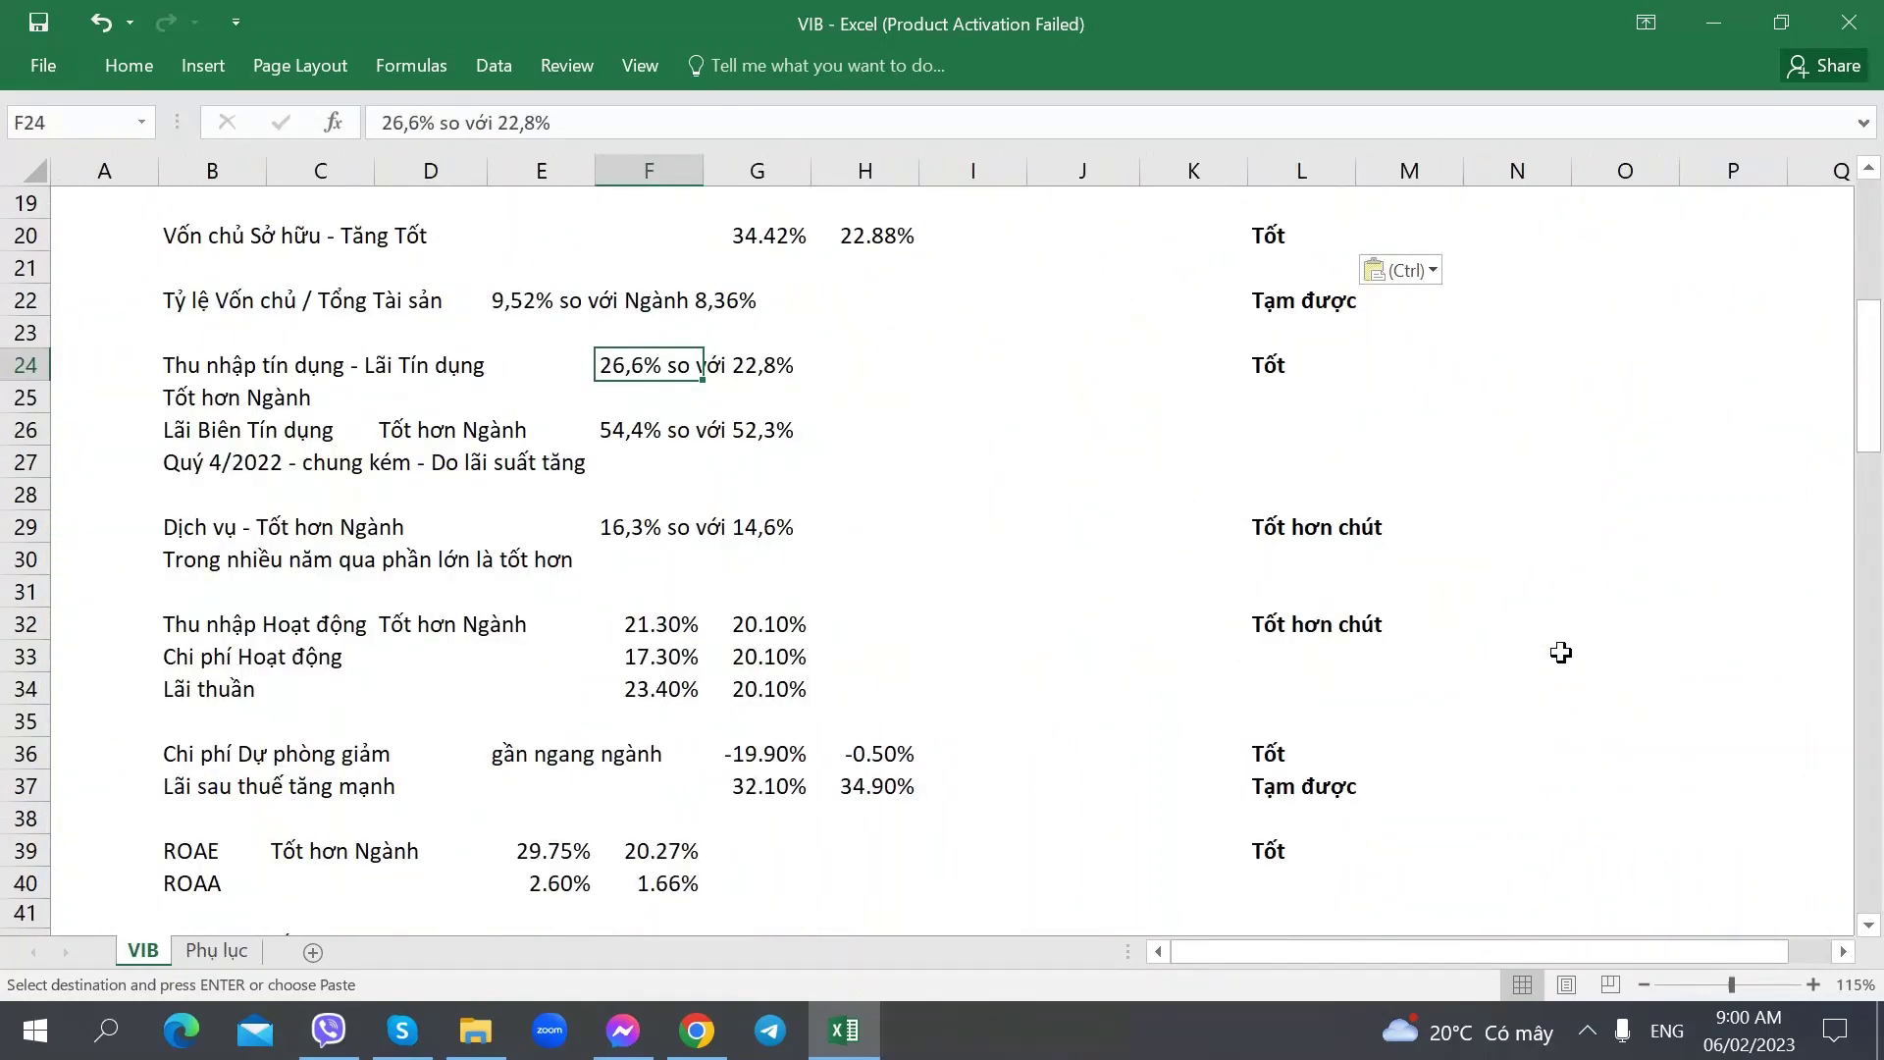
pyautogui.hotkey('ctrl', 'pagedown')
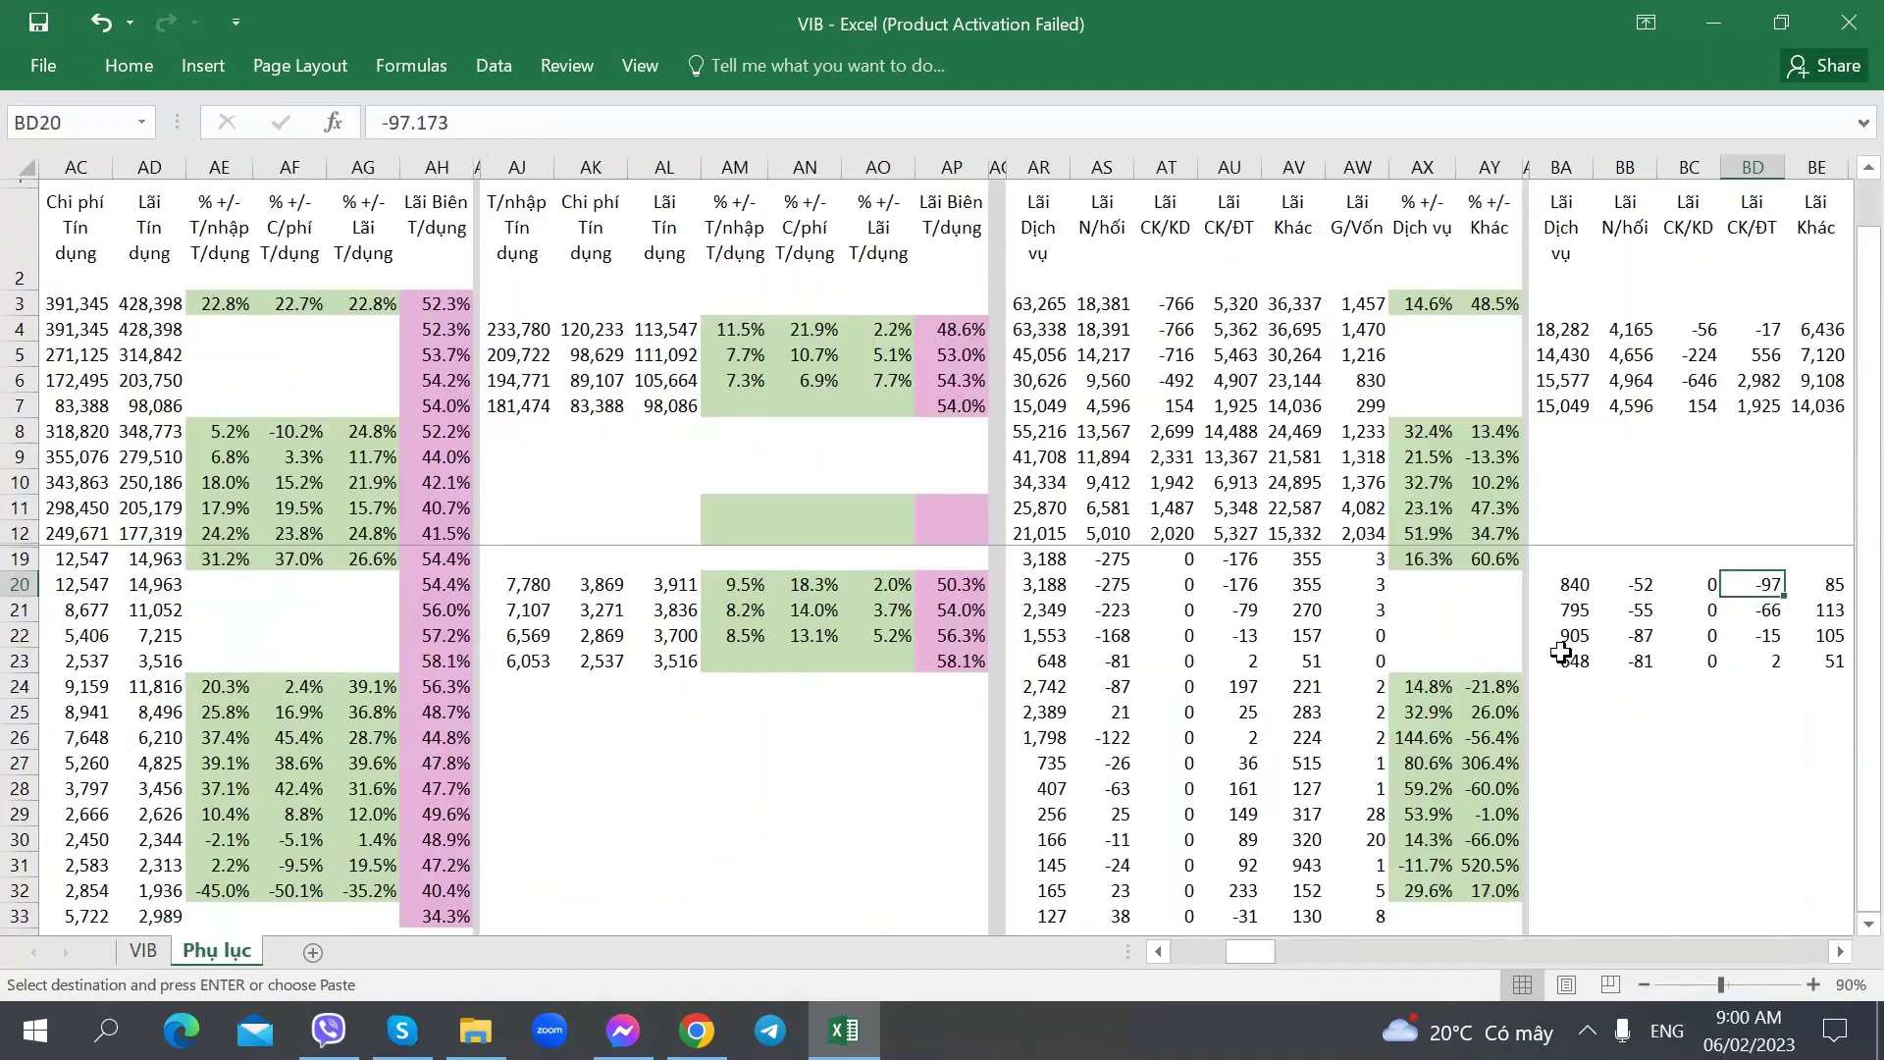
pyautogui.press('Right')
pyautogui.hotkey('ctrl', 'pageup')
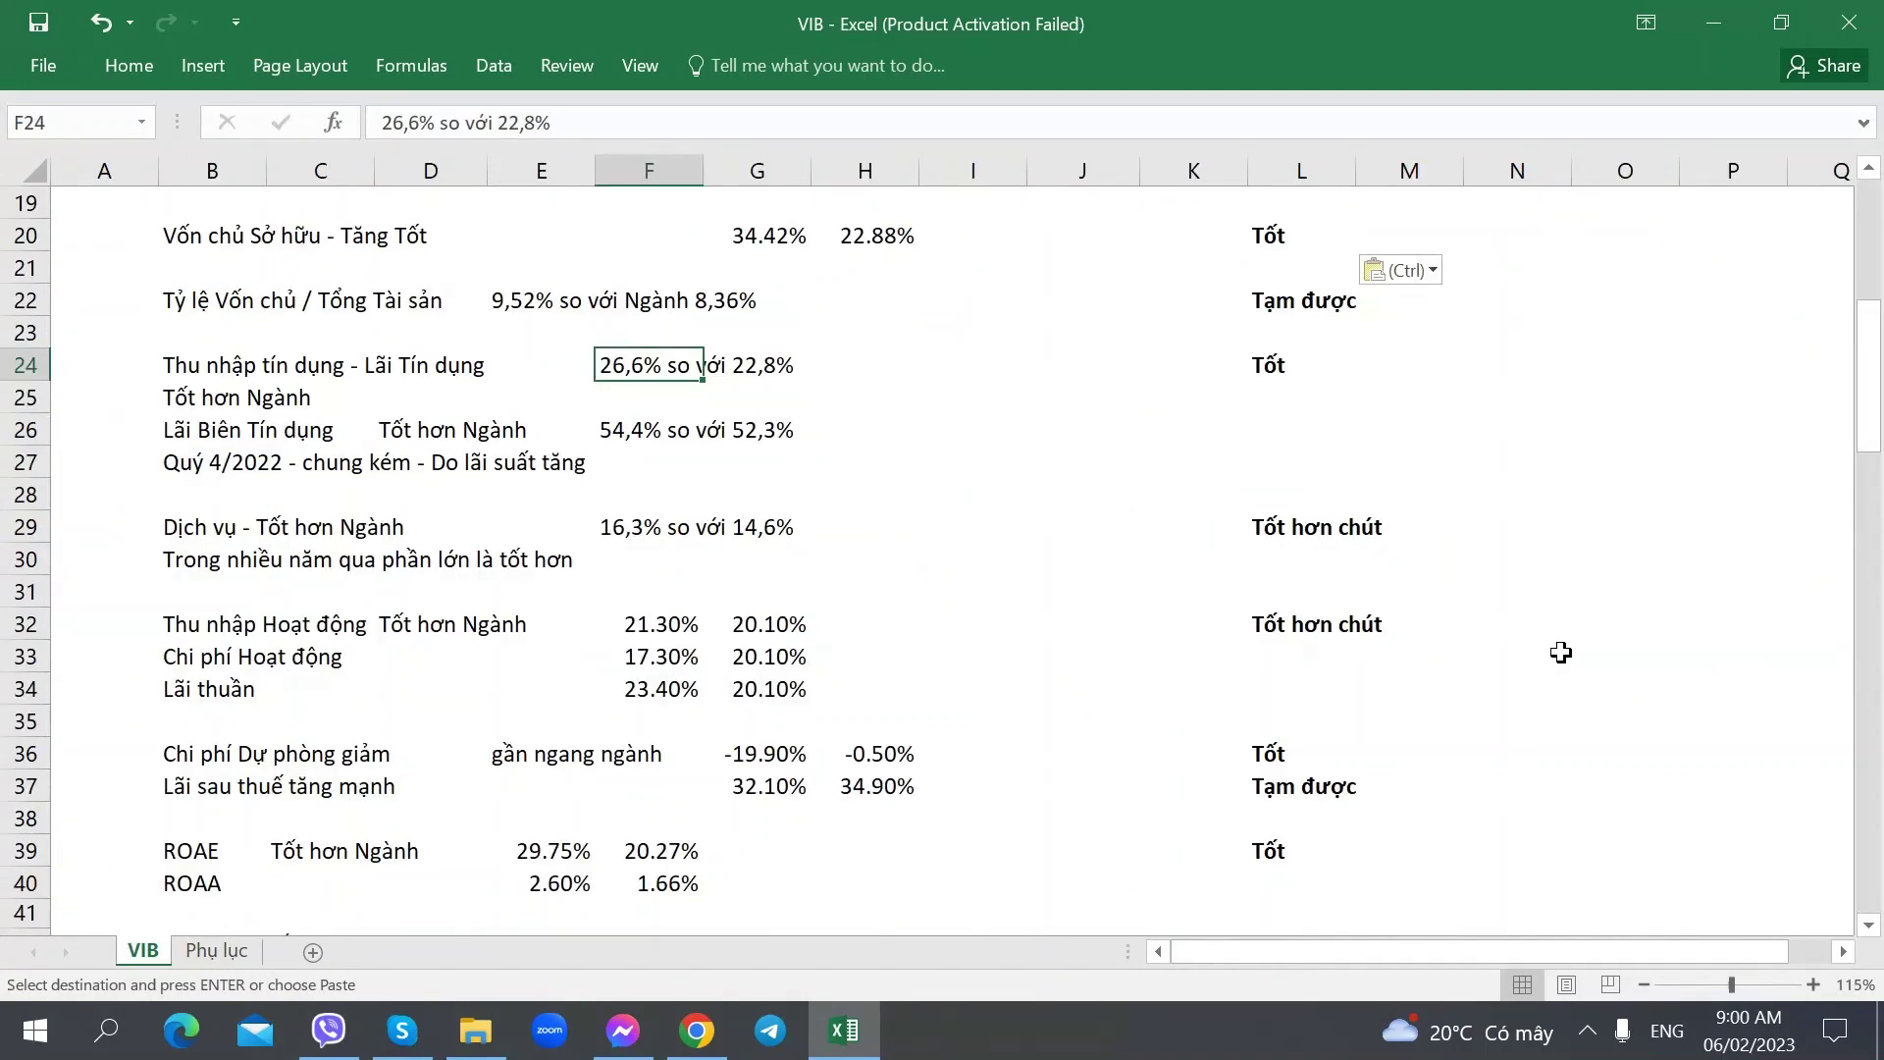
pyautogui.press('Down')
pyautogui.press('Down')
pyautogui.press('Down')
pyautogui.press('Down')
pyautogui.press('Down')
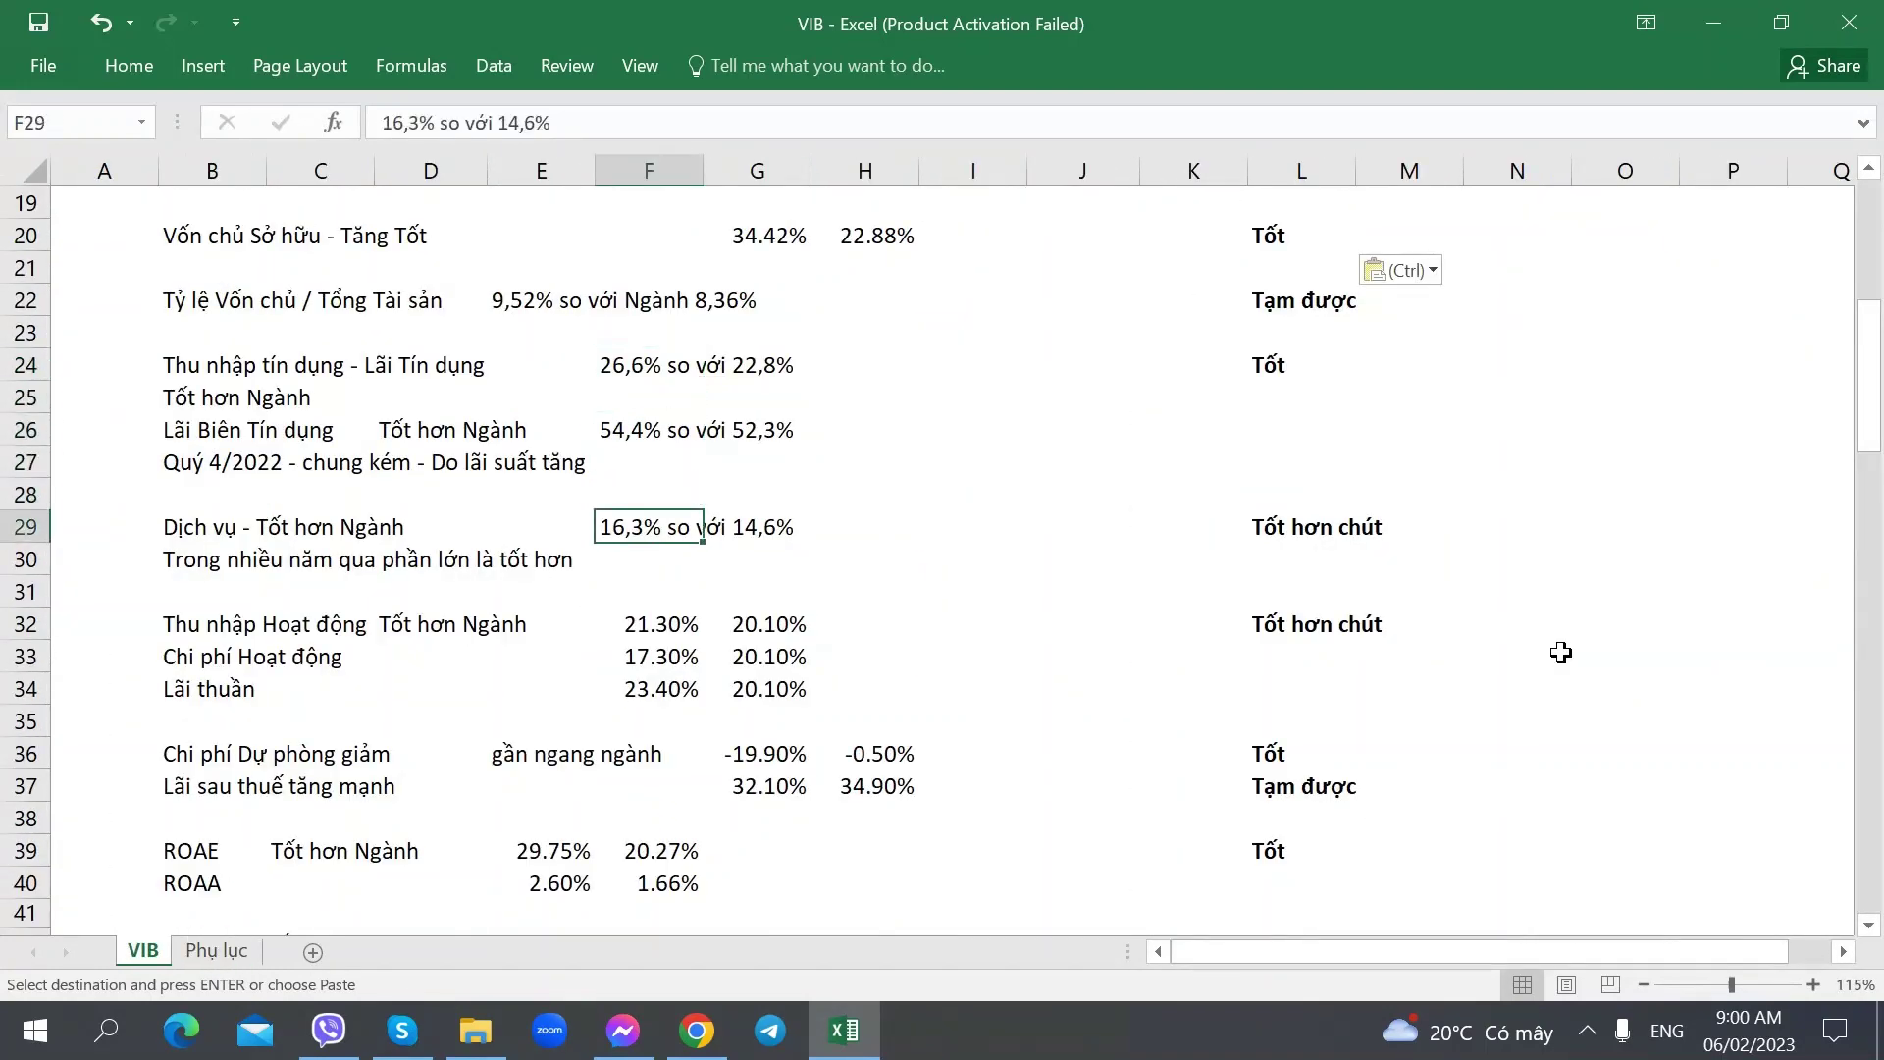
# - Return to the Phụ lục sheet and check VIB's cumulative 2022 service profit
pyautogui.hotkey('ctrl', 'pagedown')
pyautogui.press('Right')
pyautogui.press('Right')
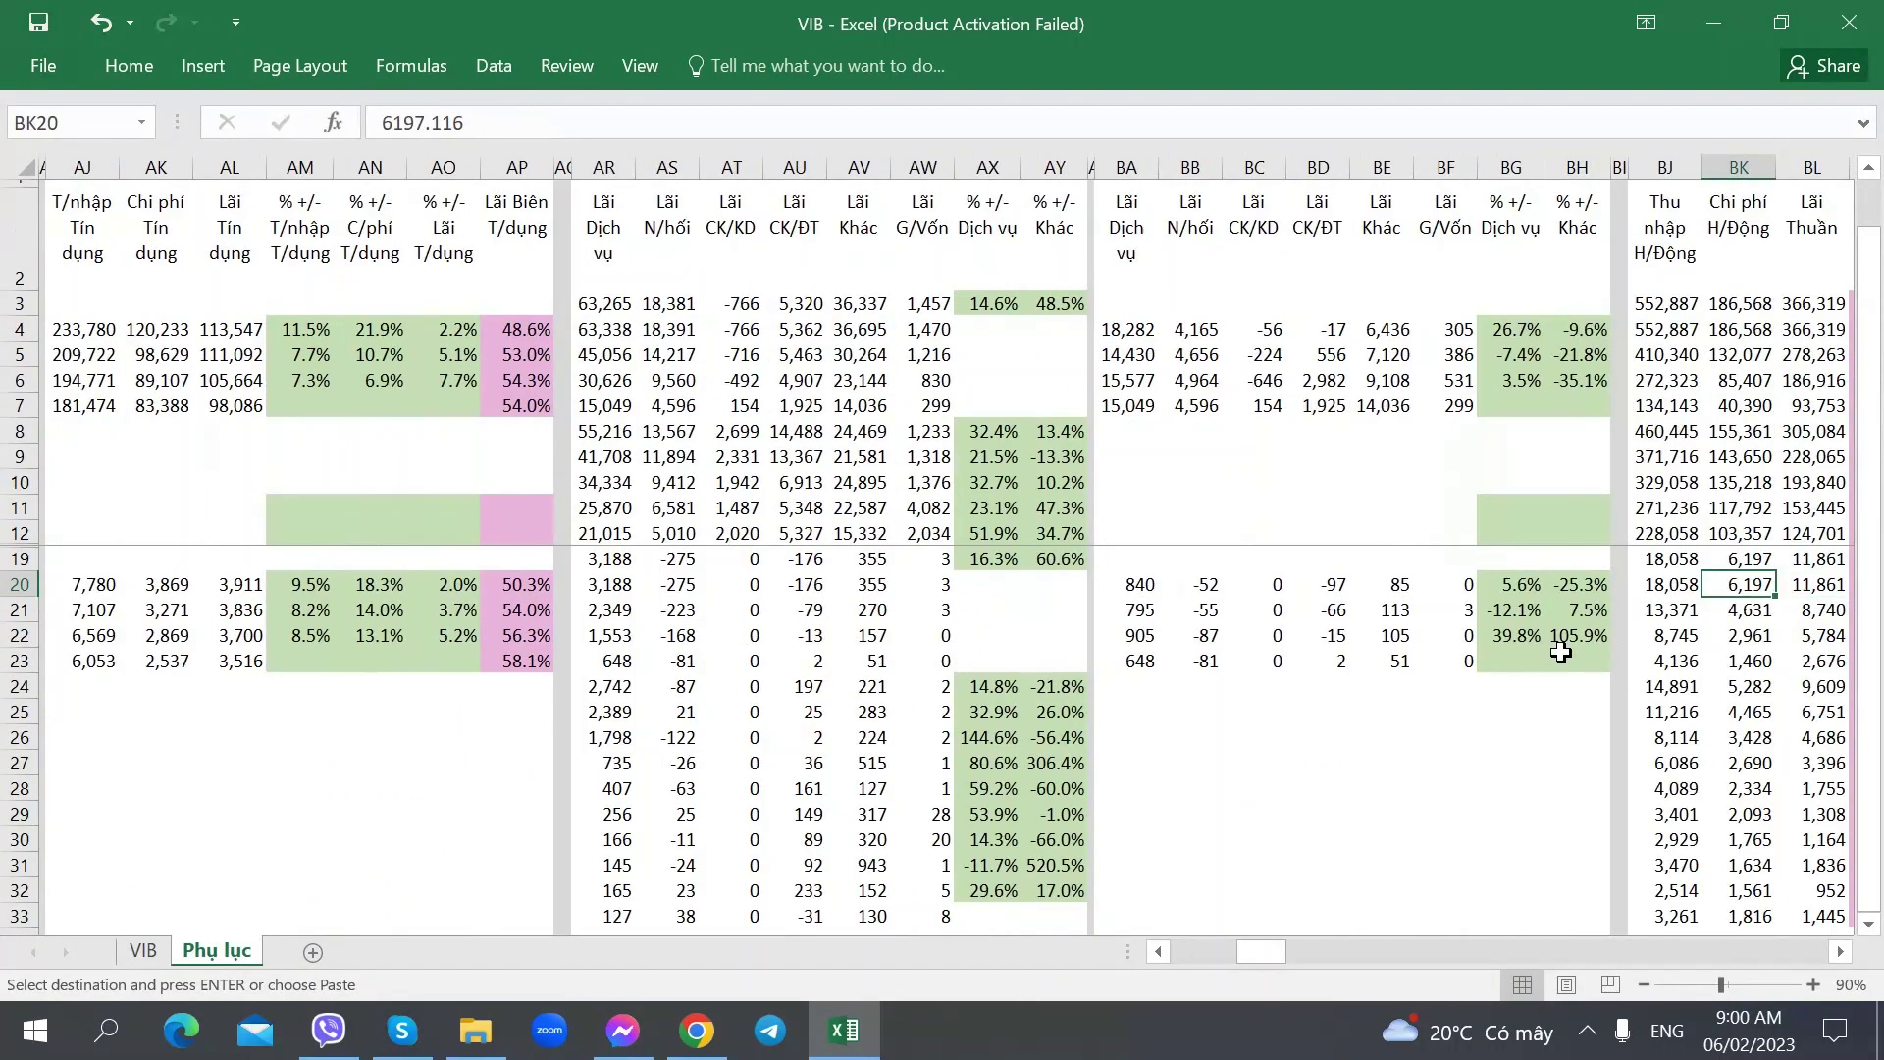
pyautogui.press('Left')
pyautogui.press('Left')
pyautogui.press('Left')
pyautogui.press('Left')
pyautogui.press('Left')
pyautogui.press('Left')
pyautogui.press('Left')
pyautogui.press('Left')
pyautogui.press('Left')
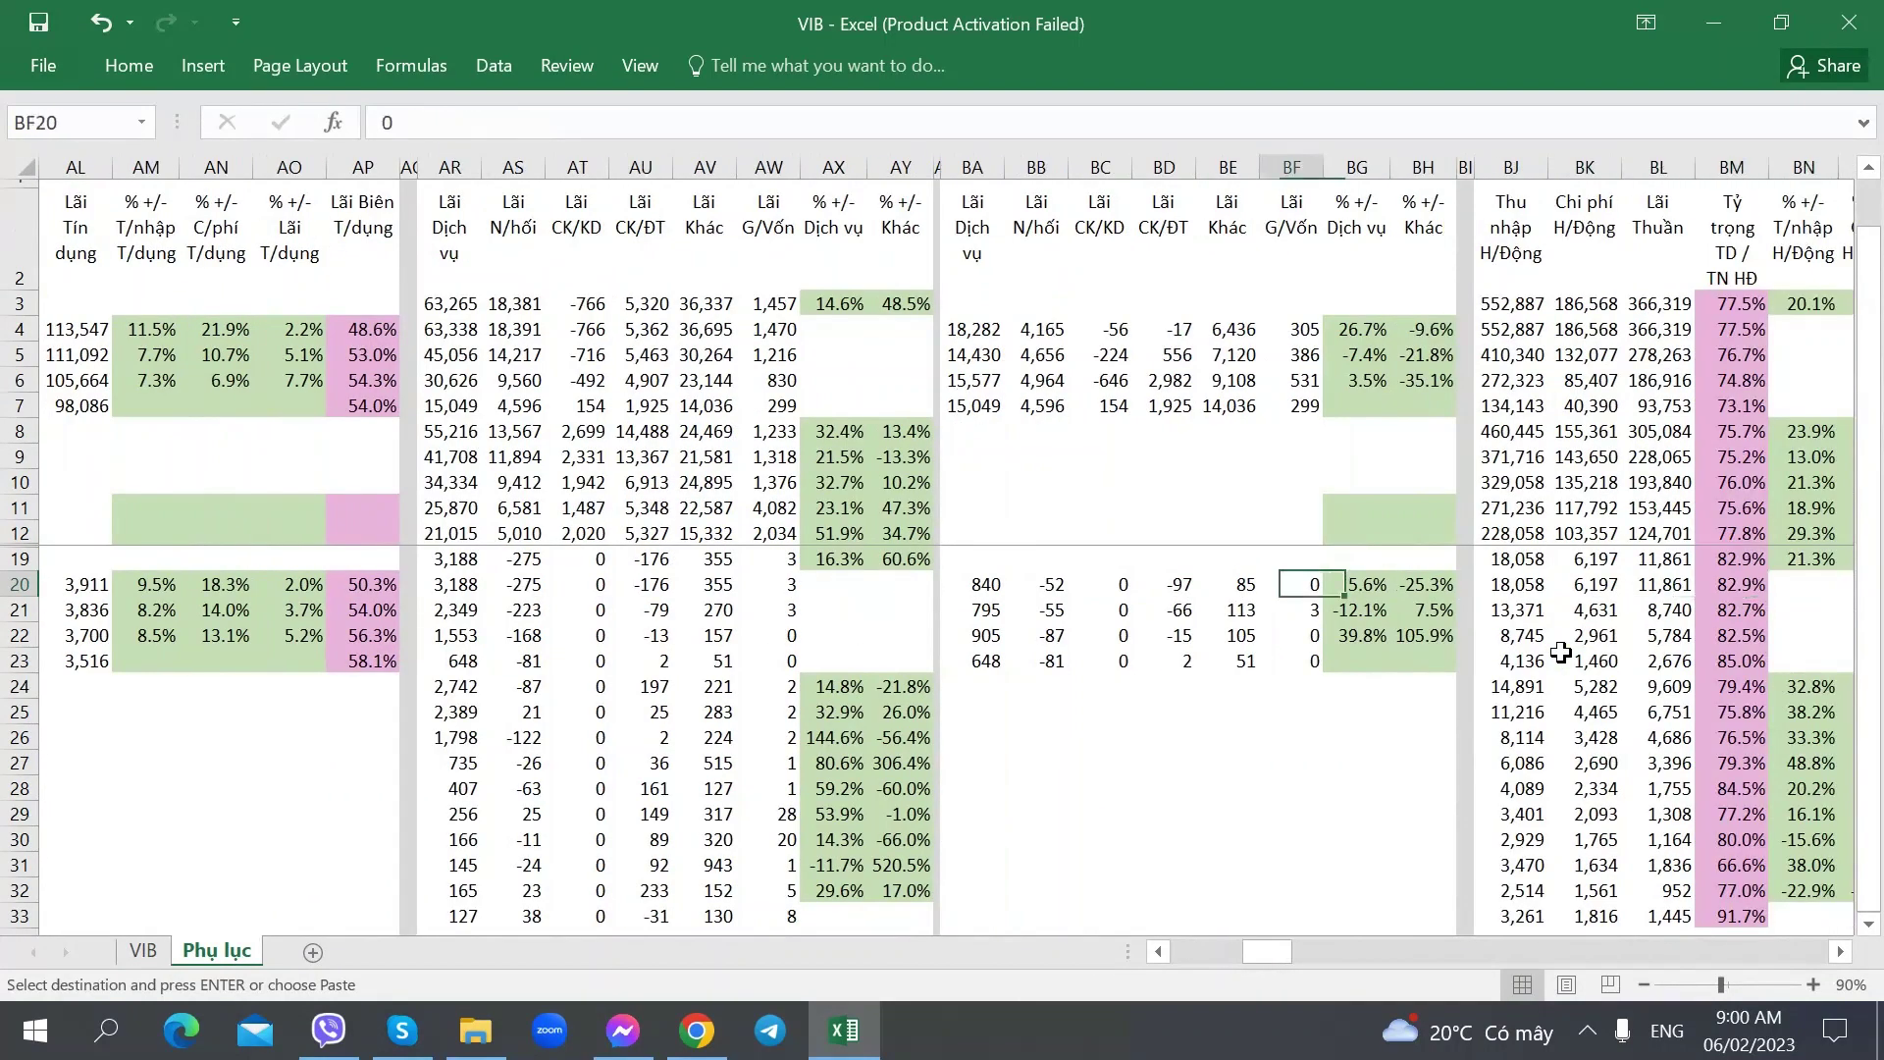
pyautogui.moveTo(446, 542); pyautogui.dragTo(450, 559)
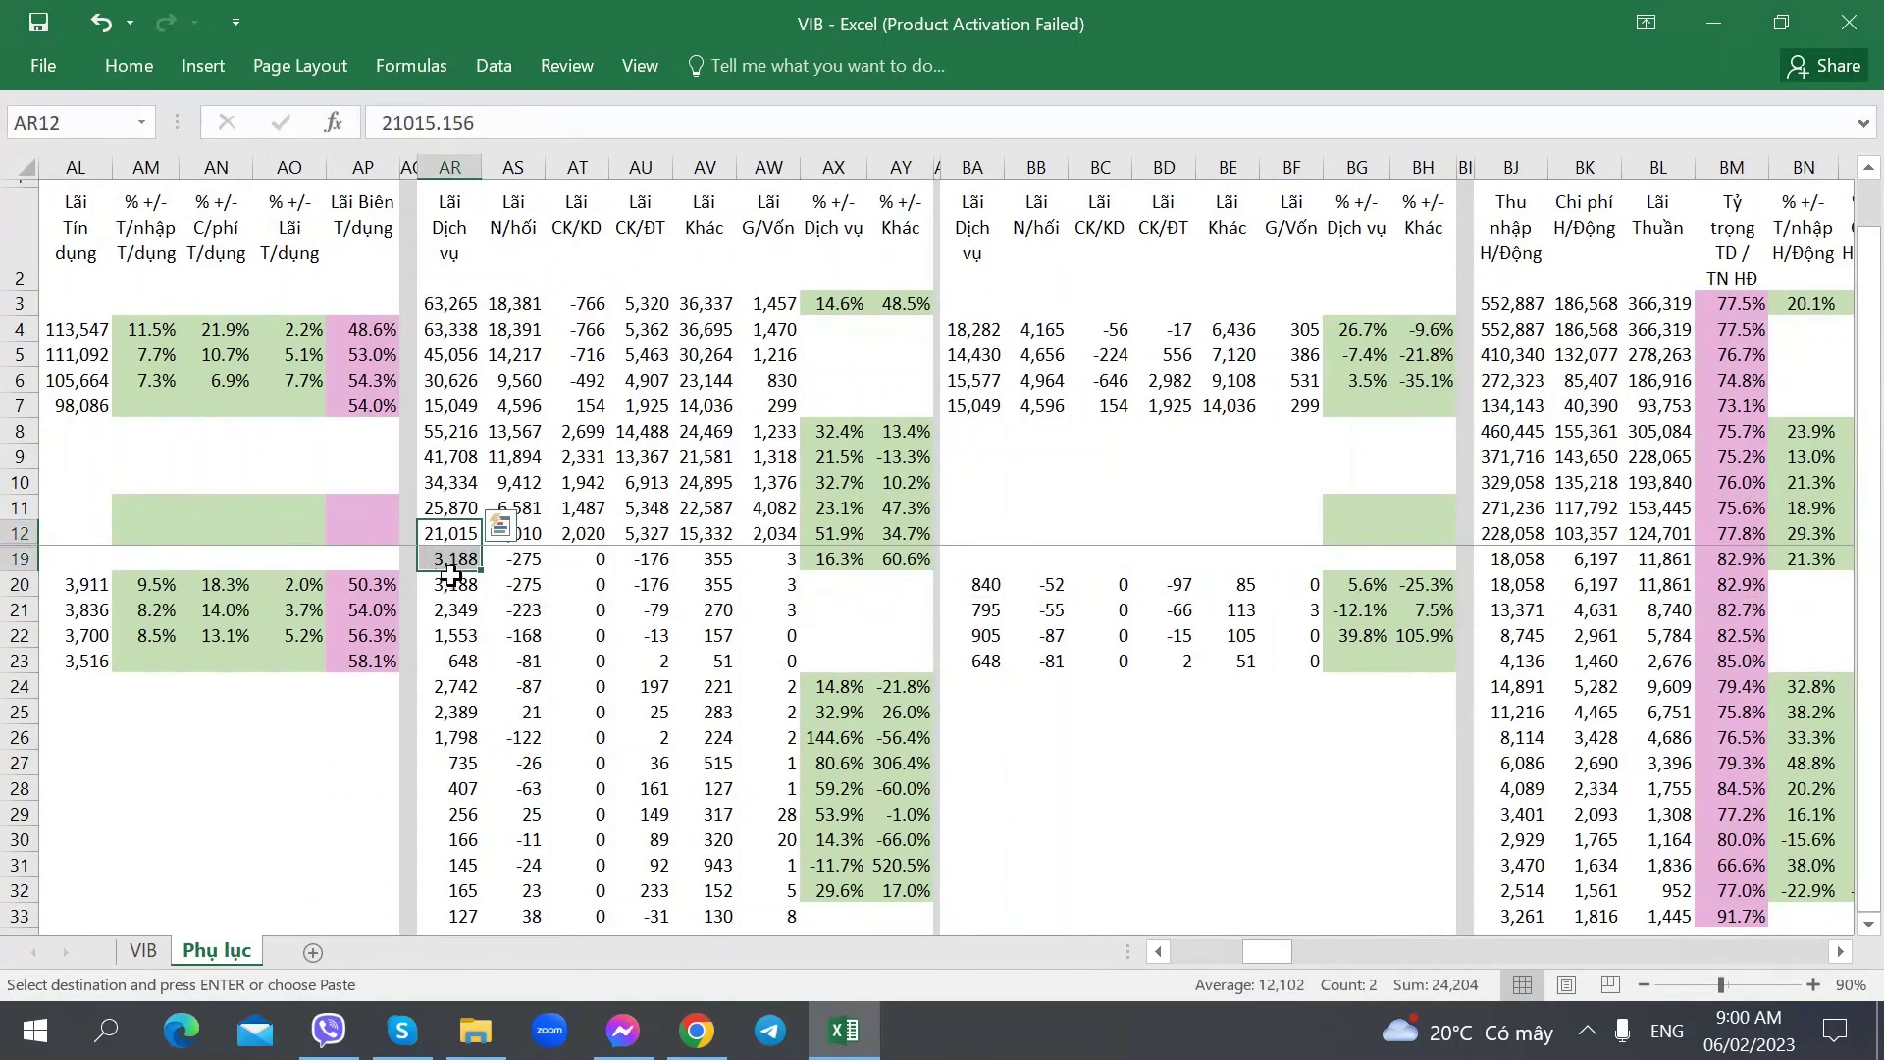
pyautogui.click(457, 583)
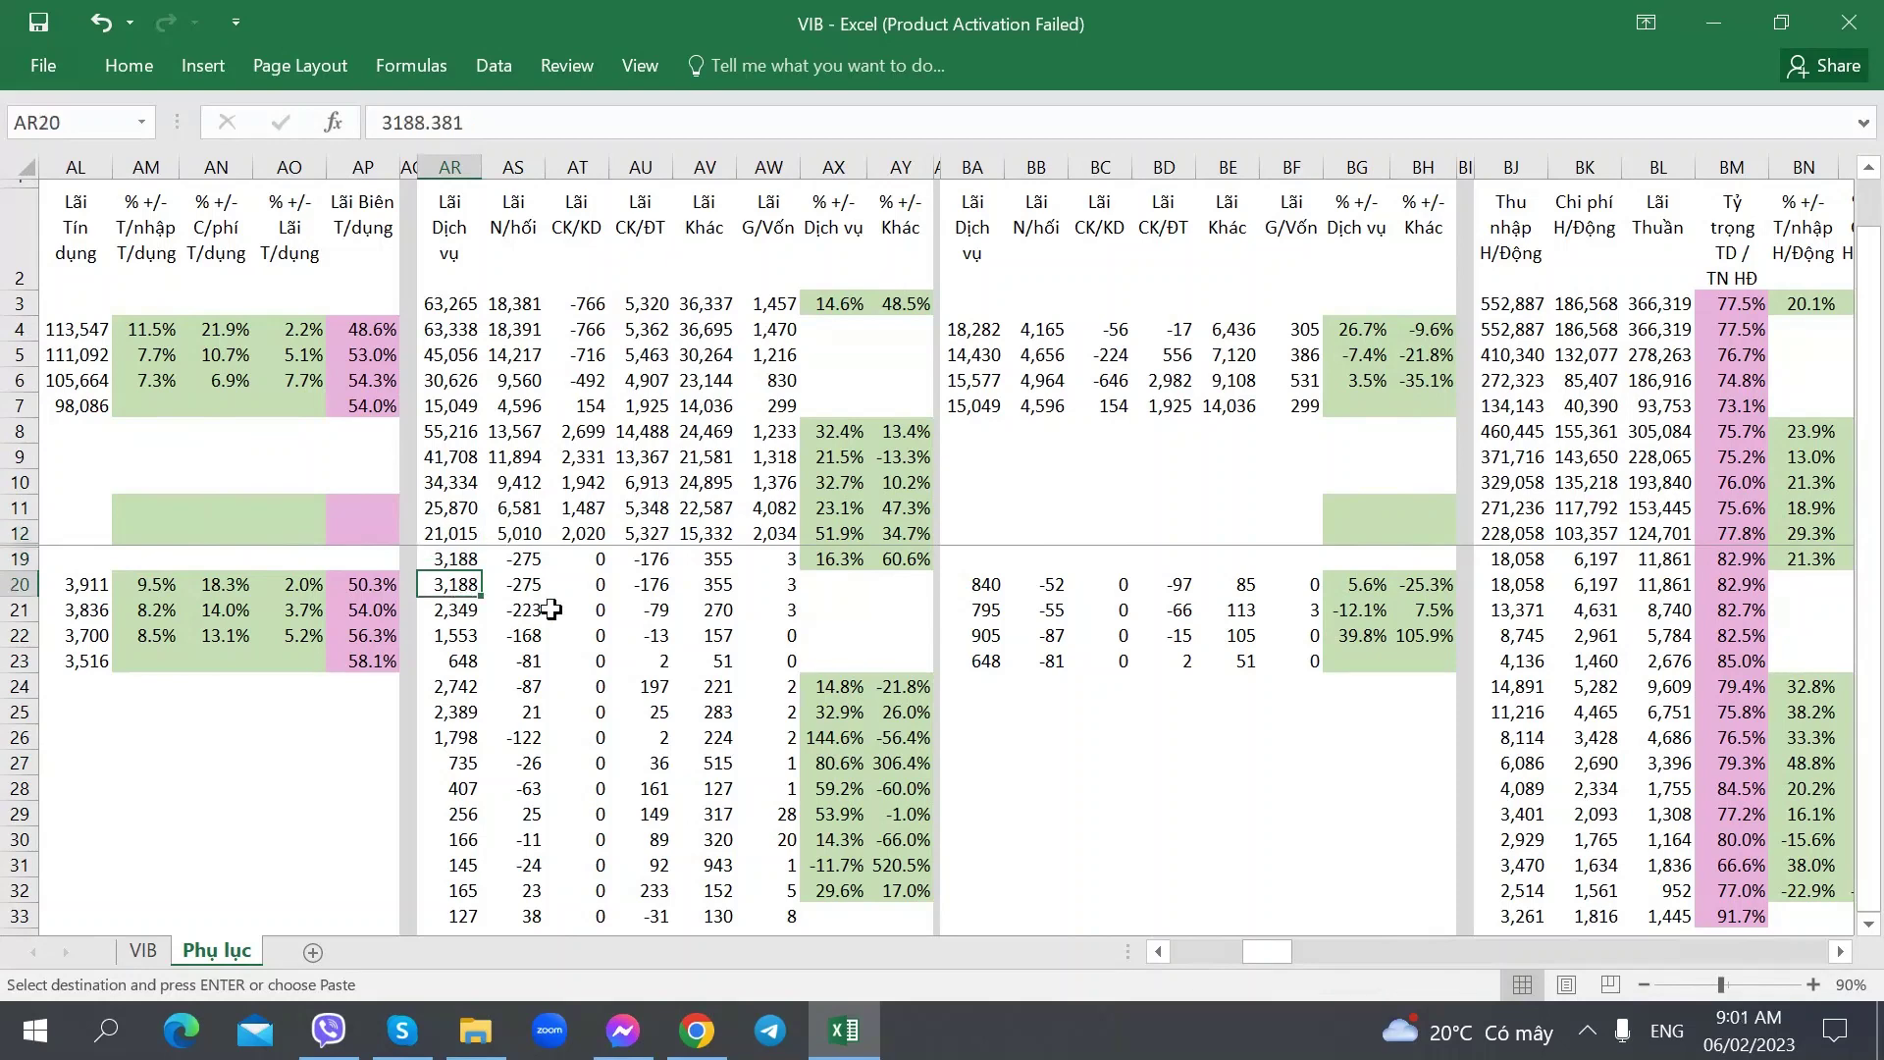
# - Examine the industry's service profit for Q1/2022, full-year 2022 and 2021
pyautogui.click(453, 403)
pyautogui.click(692, 402)
pyautogui.click(473, 404)
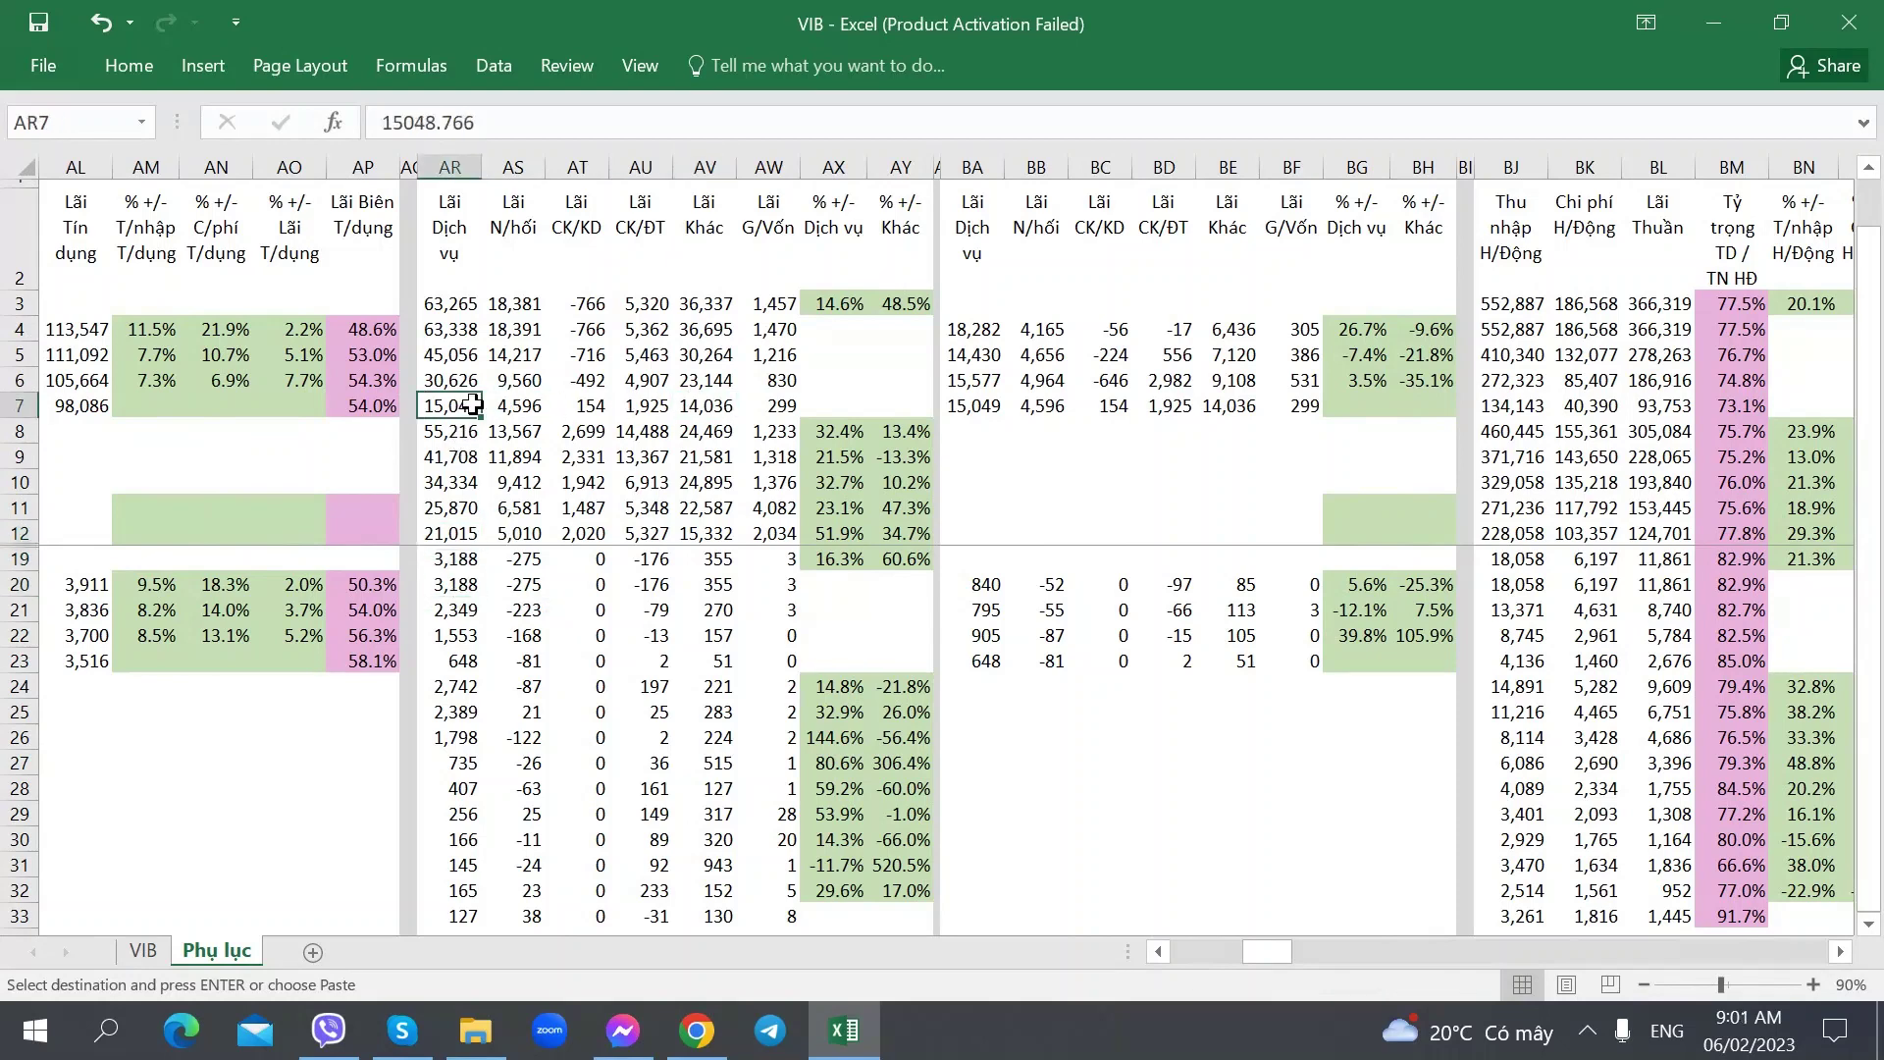
pyautogui.click(452, 306)
pyautogui.click(444, 429)
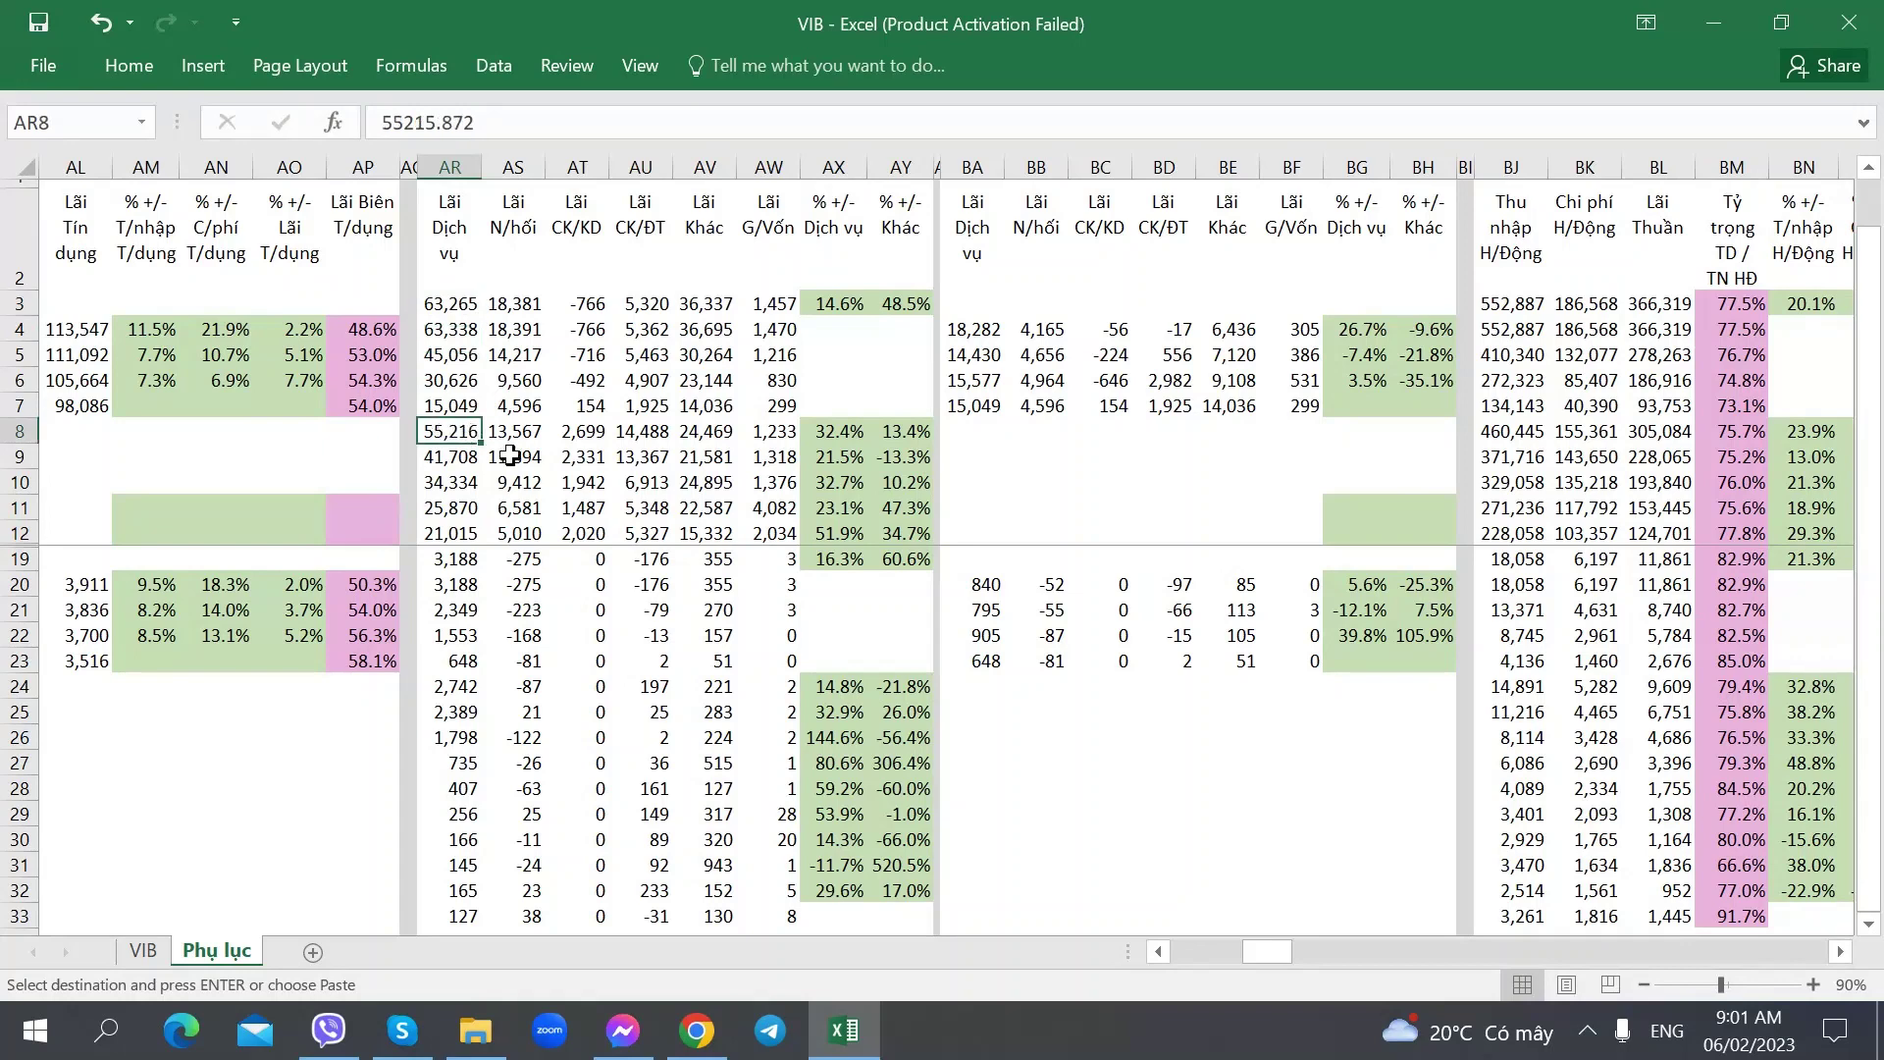
pyautogui.hotkey('ctrl', 'z')
# - Check VIB's 2022 other profit alongside the industry's service and other profit for 2021 and 2022
pyautogui.click(668, 584)
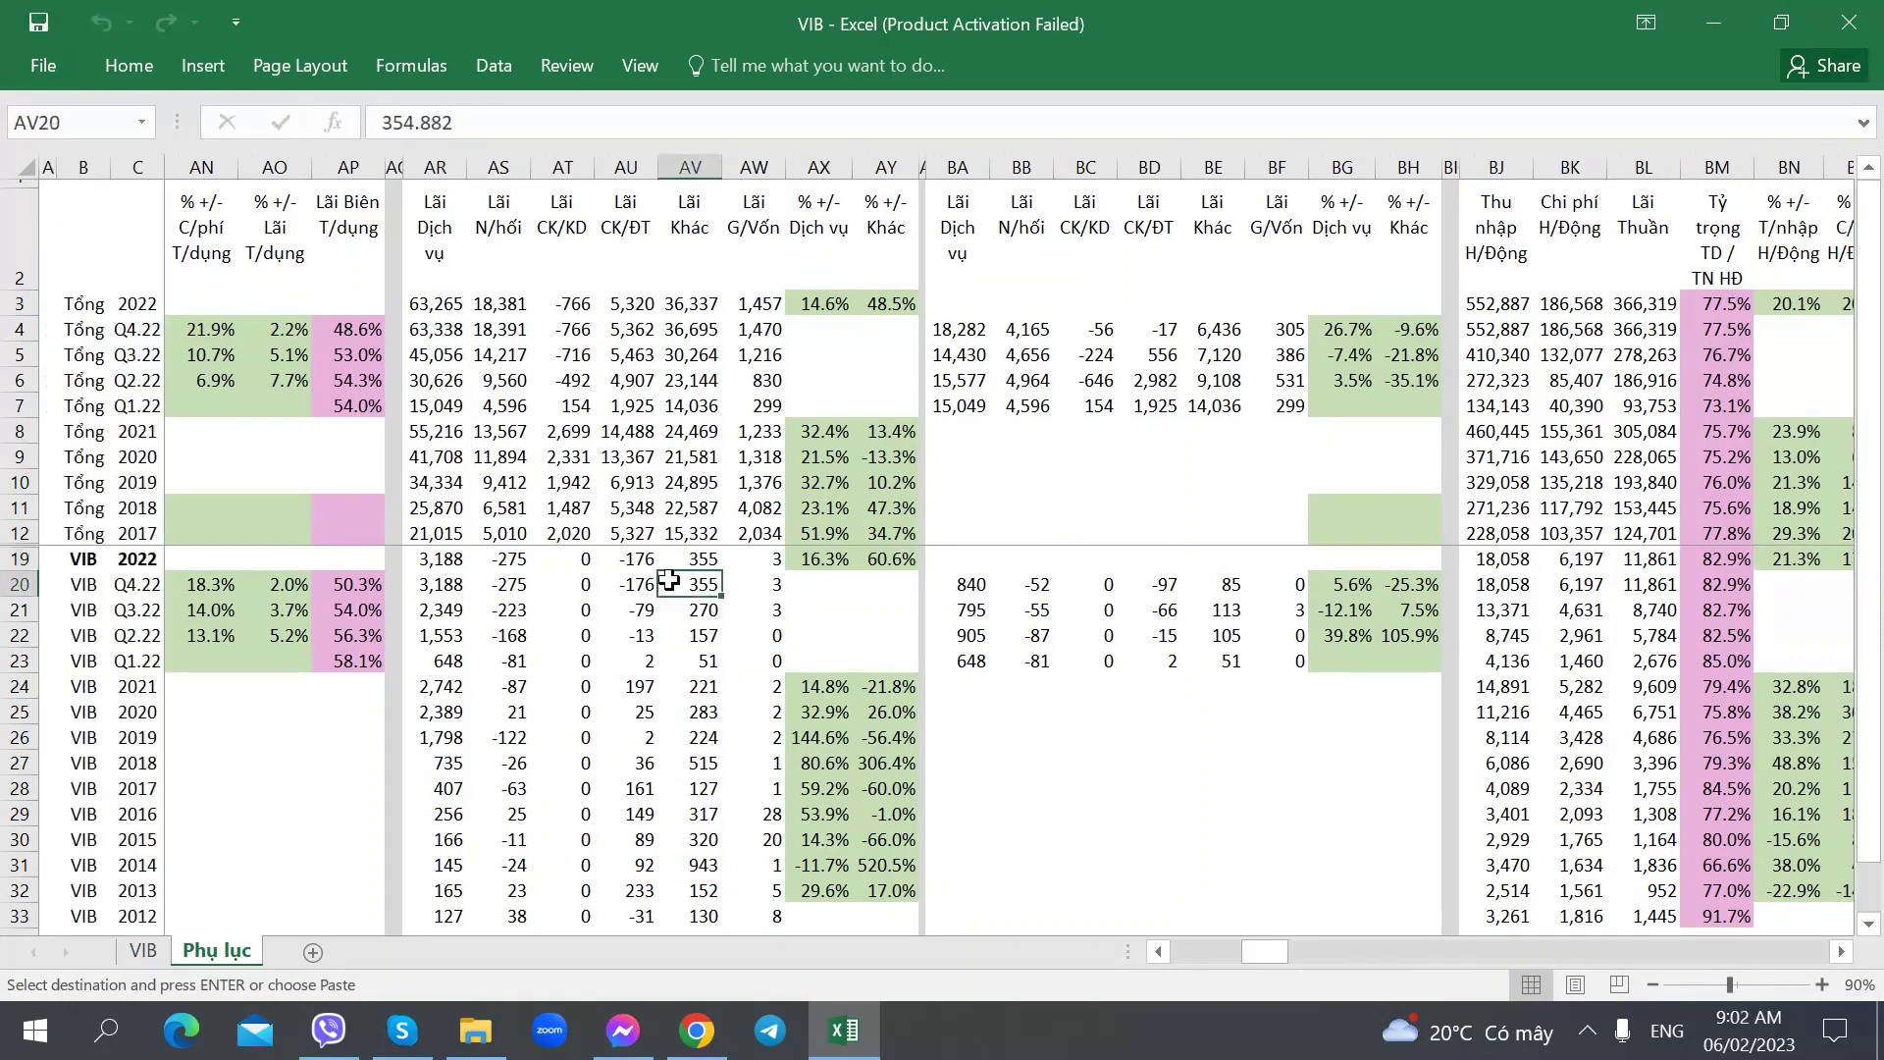
pyautogui.click(432, 409)
pyautogui.click(675, 429)
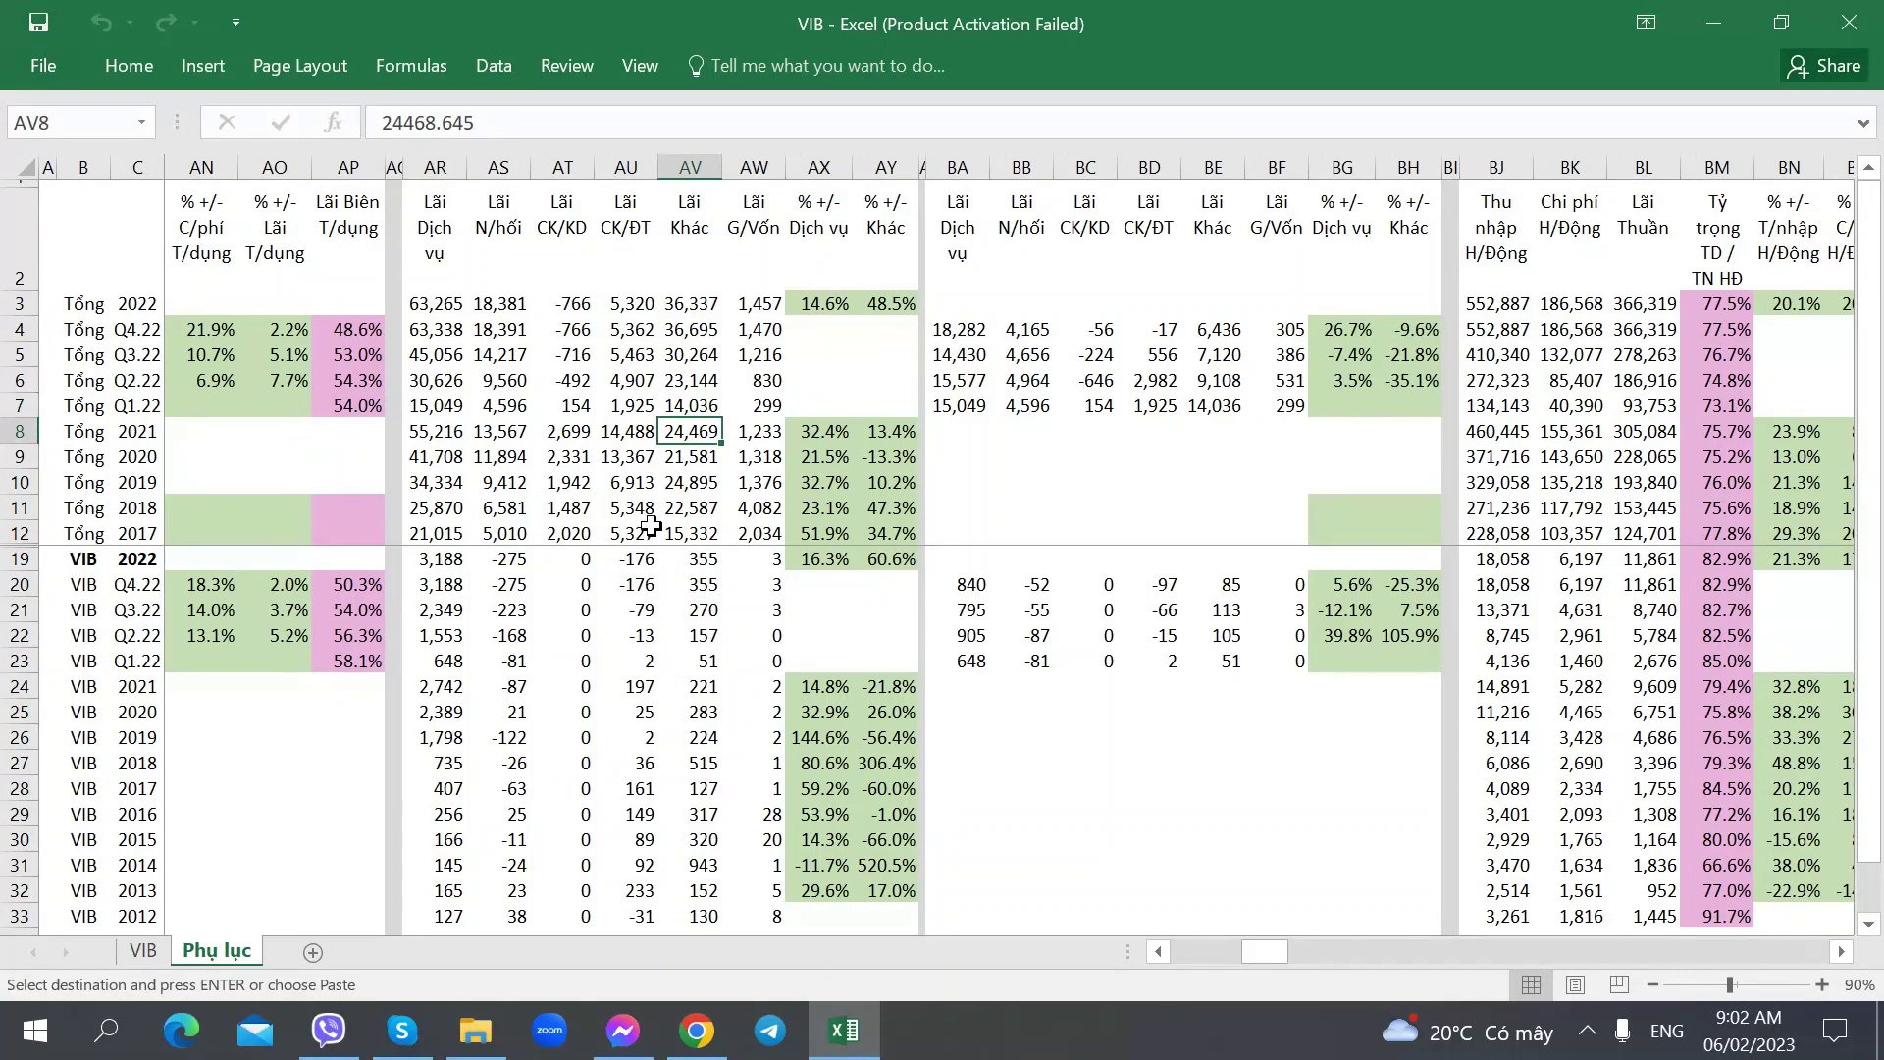
pyautogui.click(450, 434)
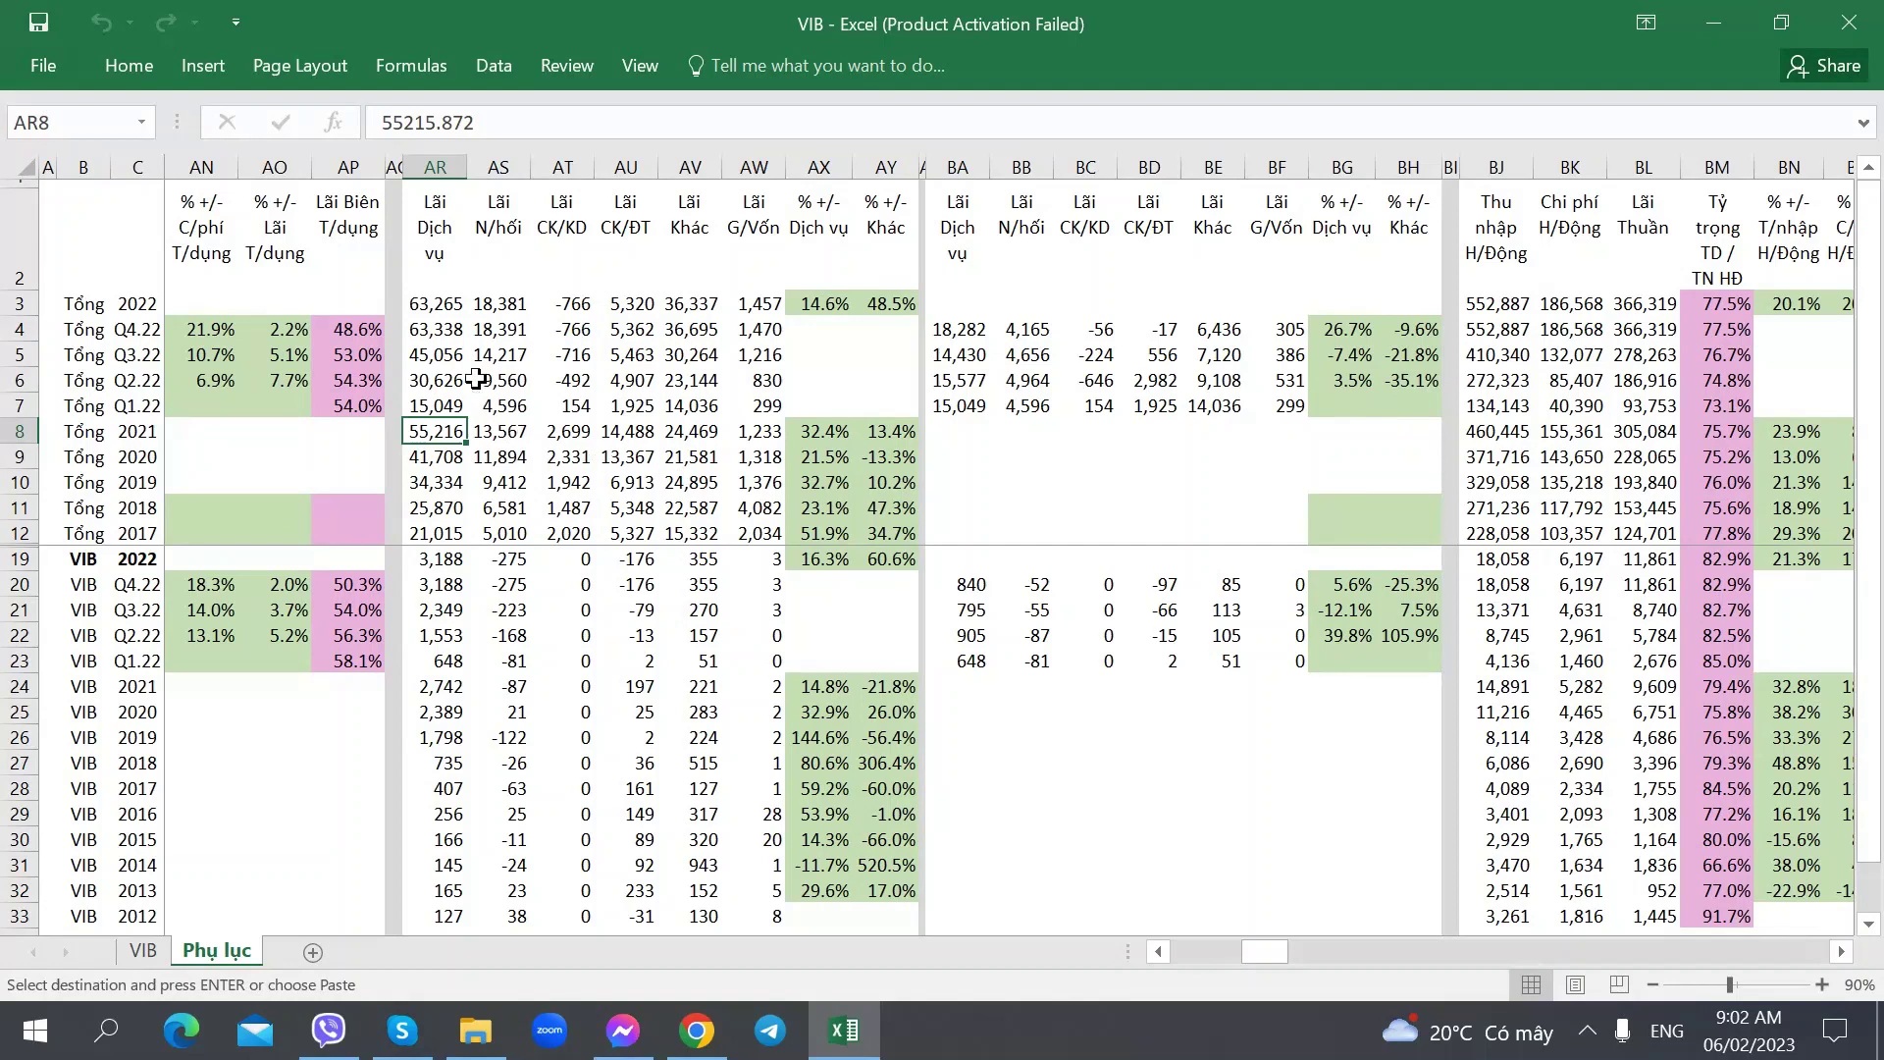
pyautogui.click(449, 310)
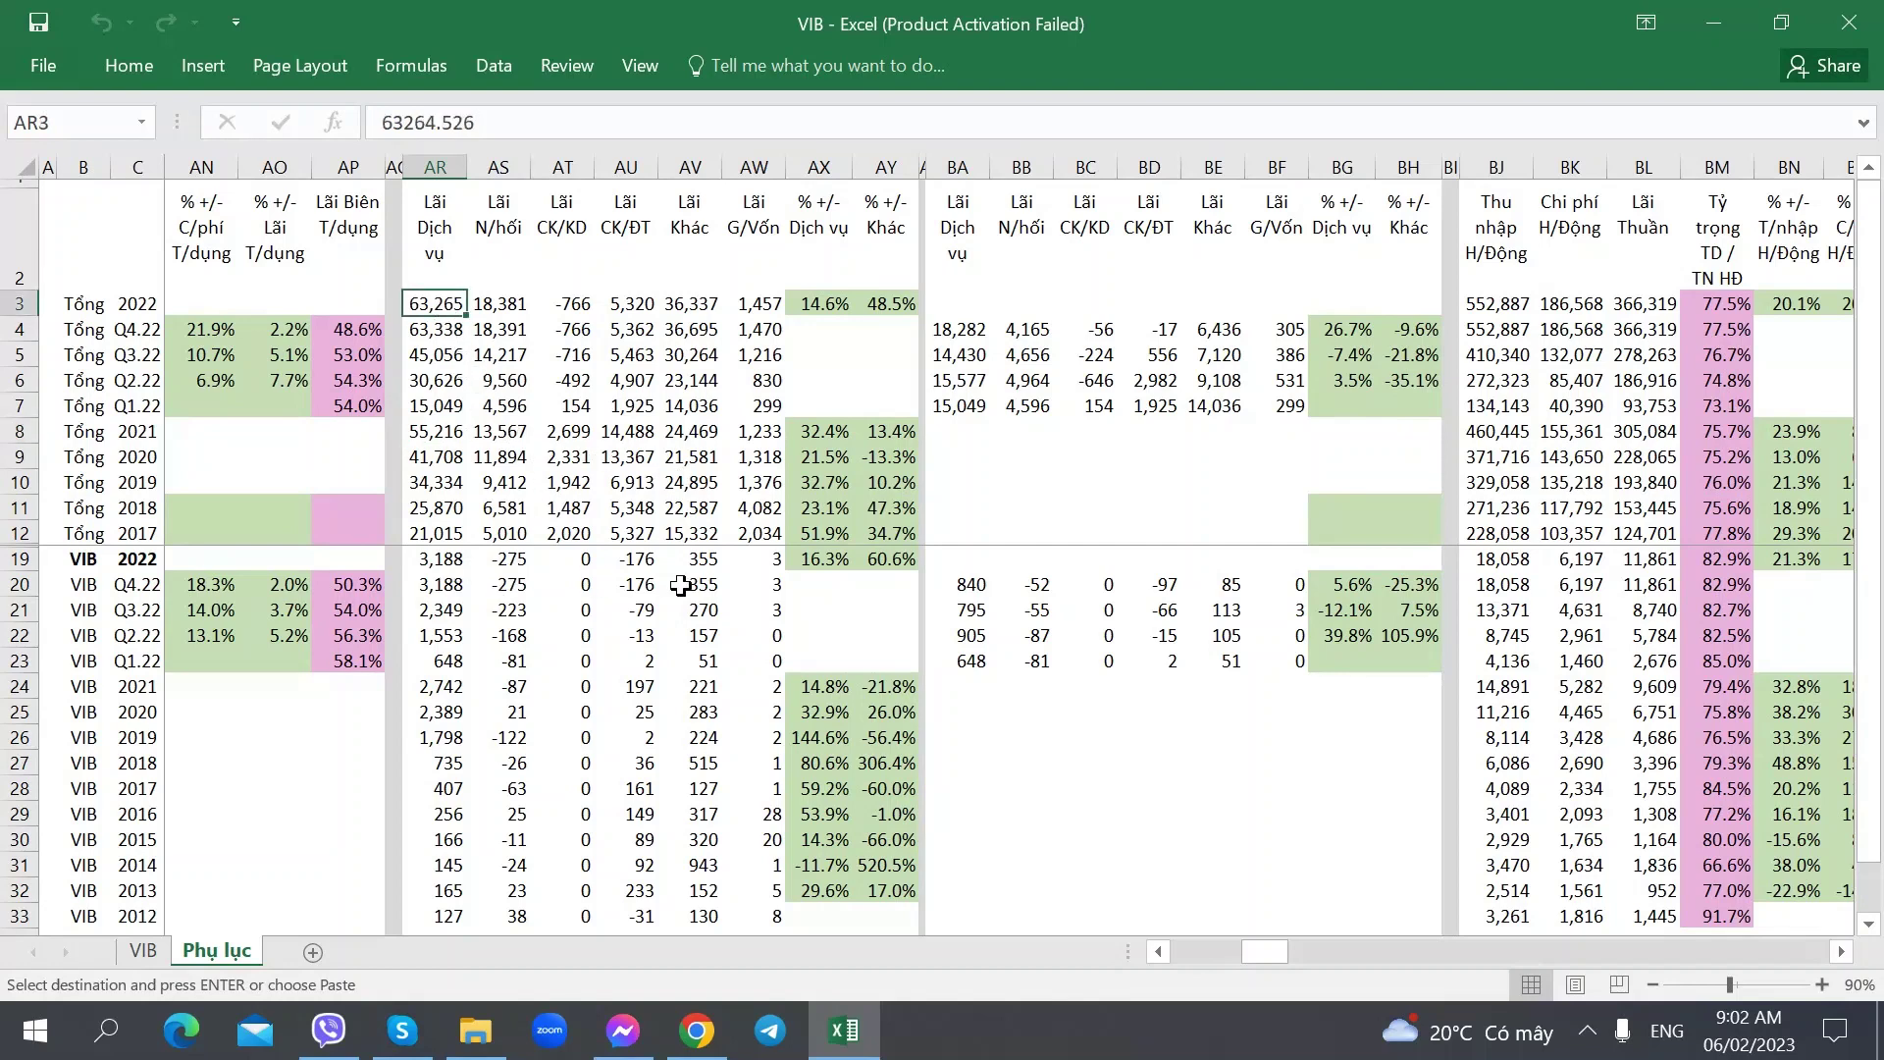
# - Compare VIB's 2022 other, foreign exchange and investment securities profit with the industry's 2021 and 2022 figures
pyautogui.click(698, 561)
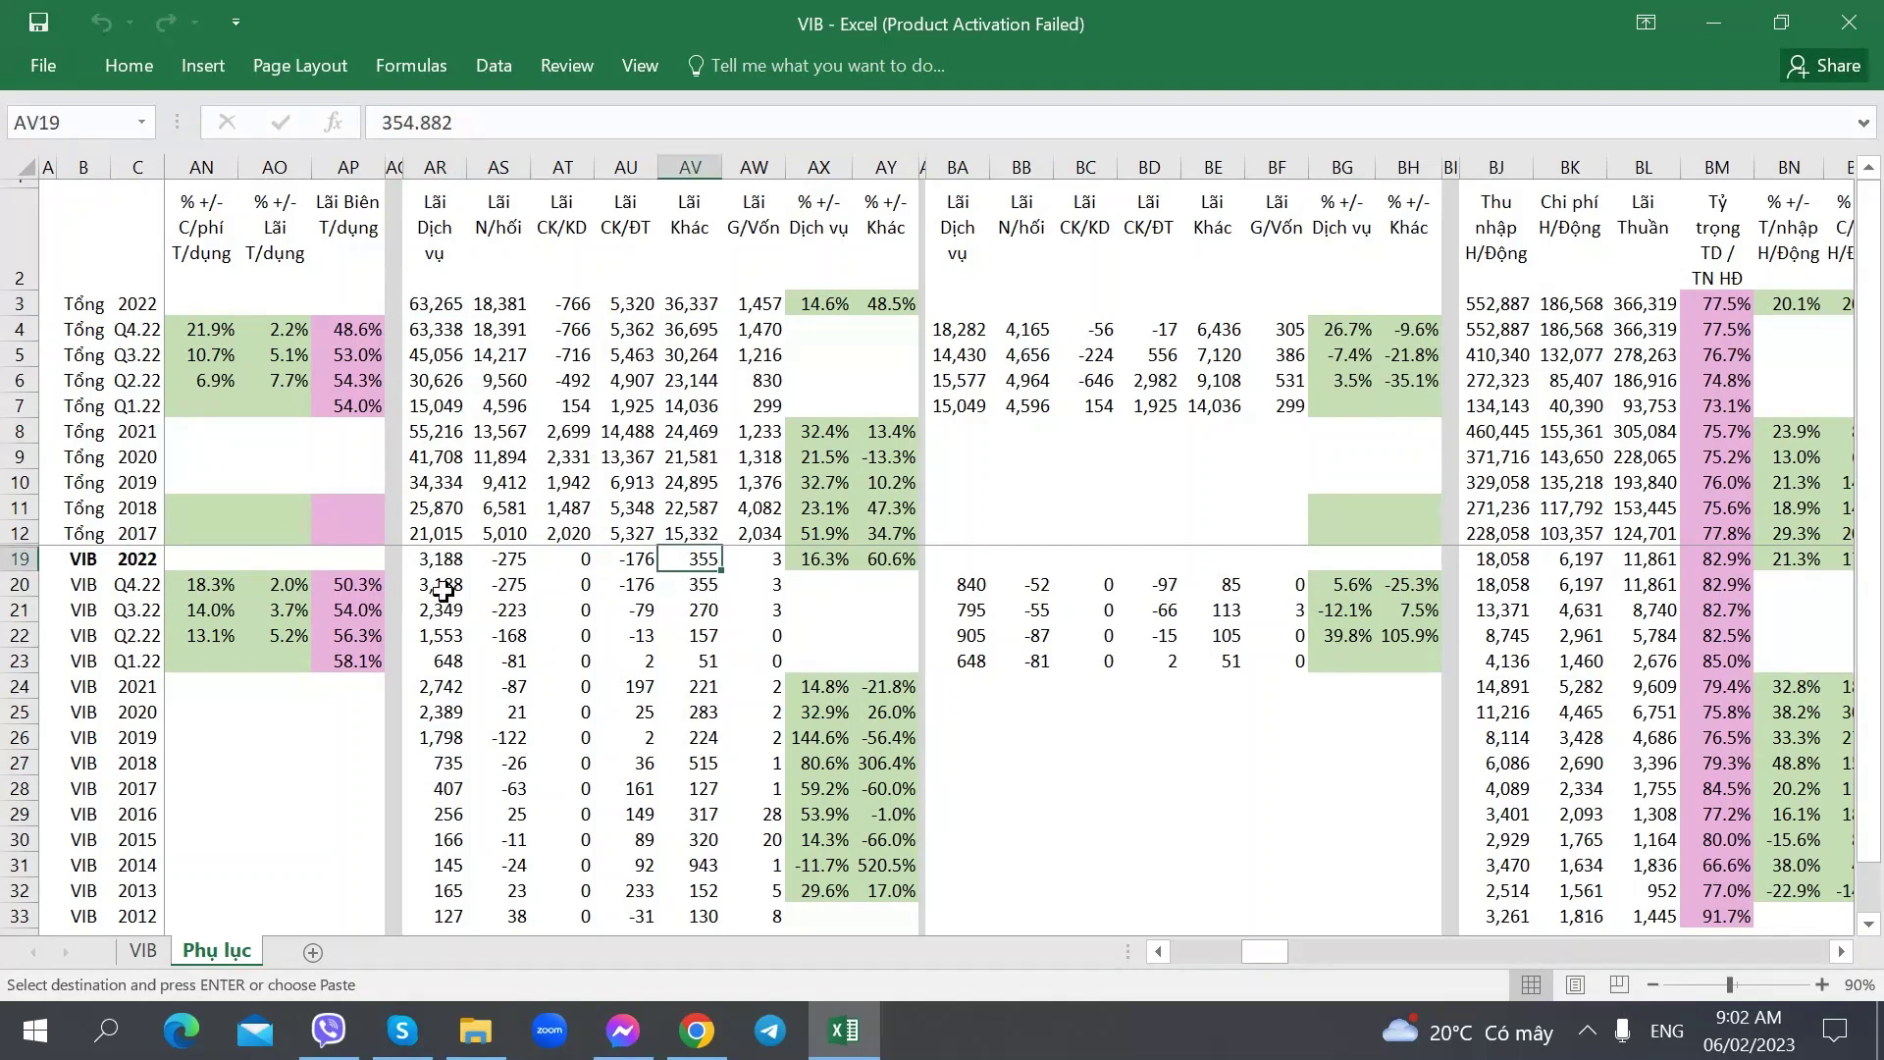
pyautogui.click(517, 561)
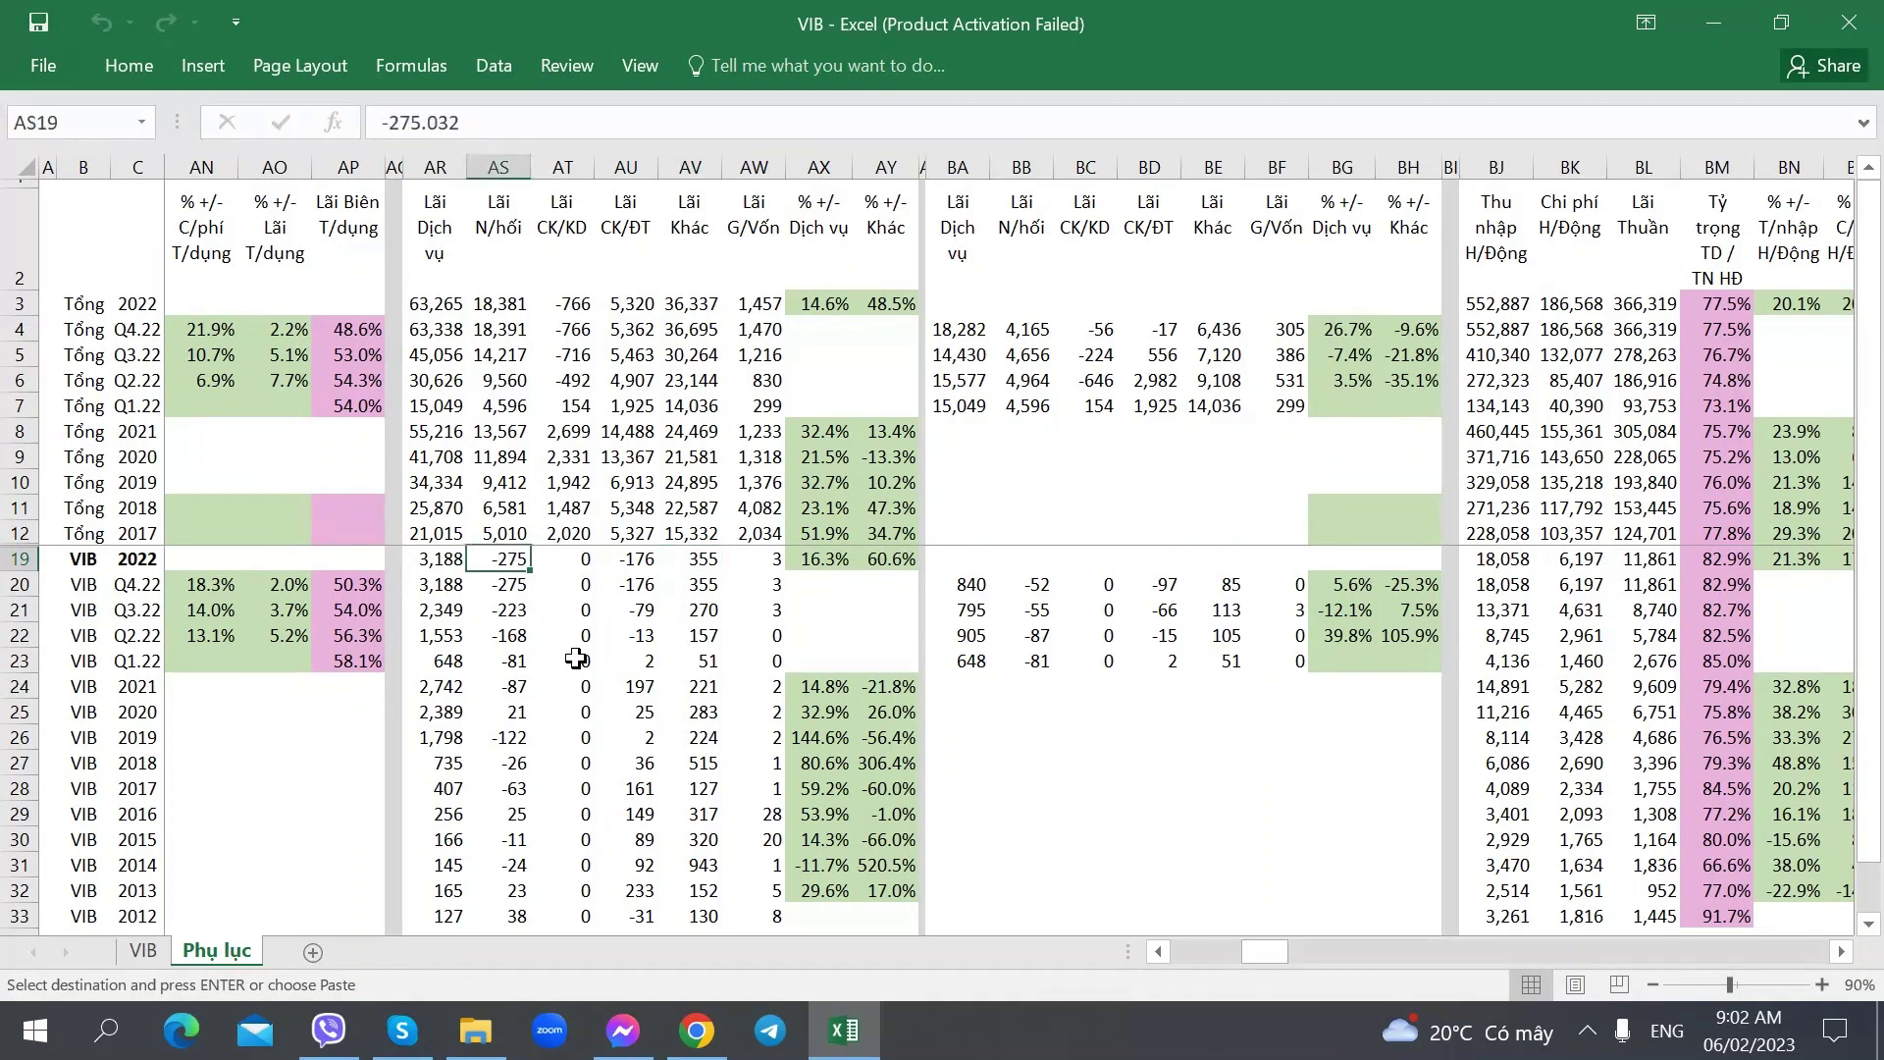
pyautogui.click(626, 561)
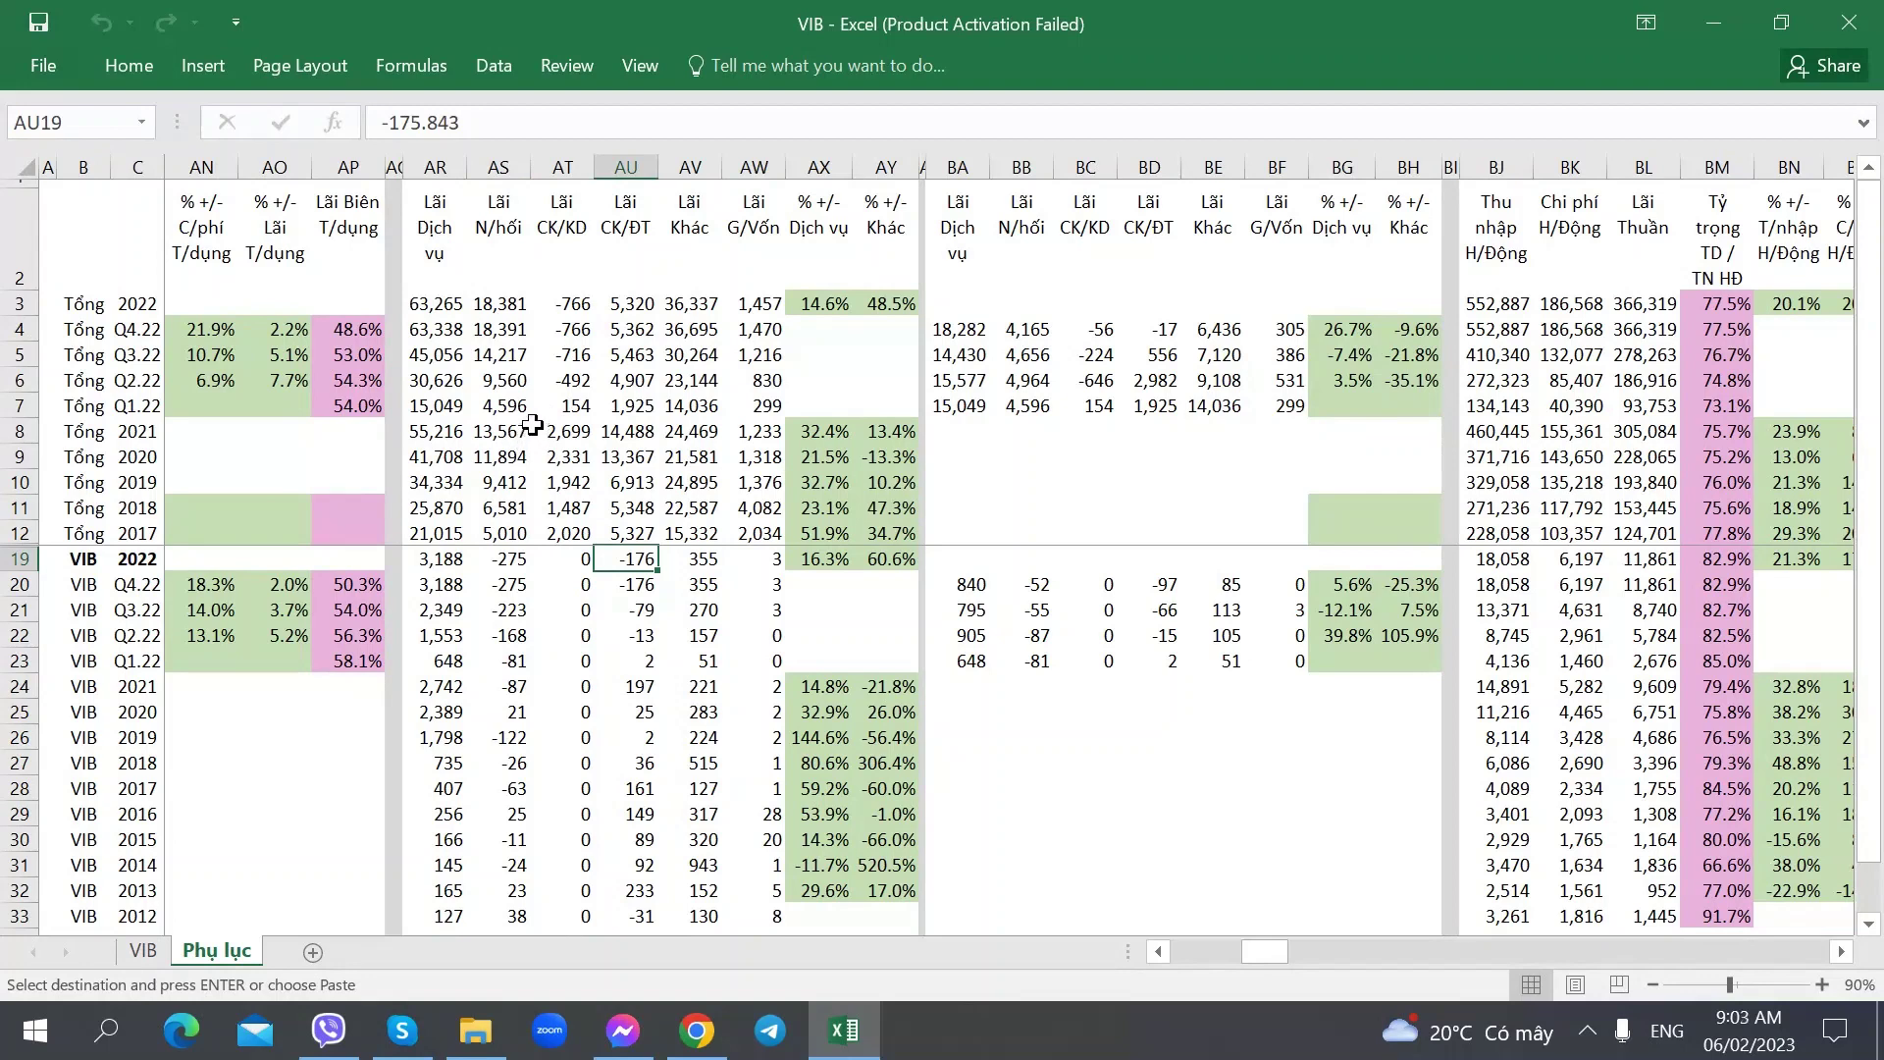
pyautogui.click(624, 306)
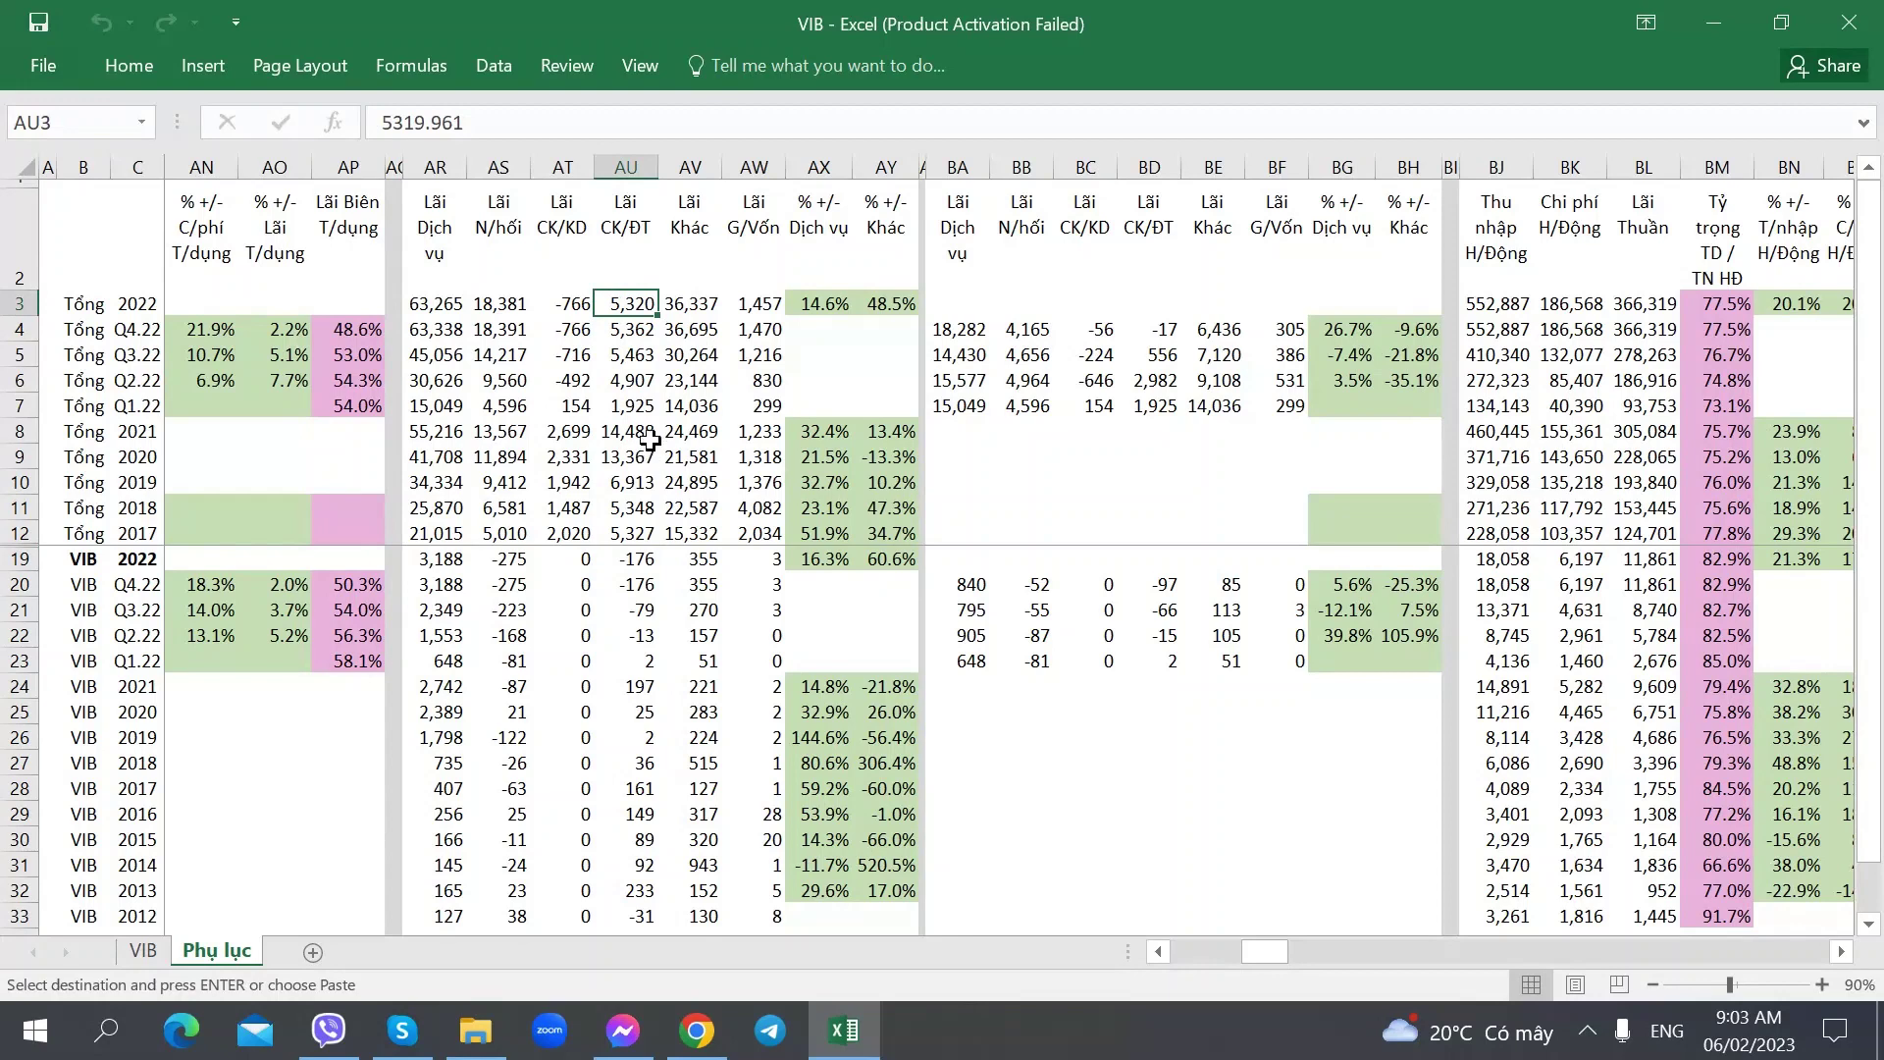
pyautogui.click(632, 433)
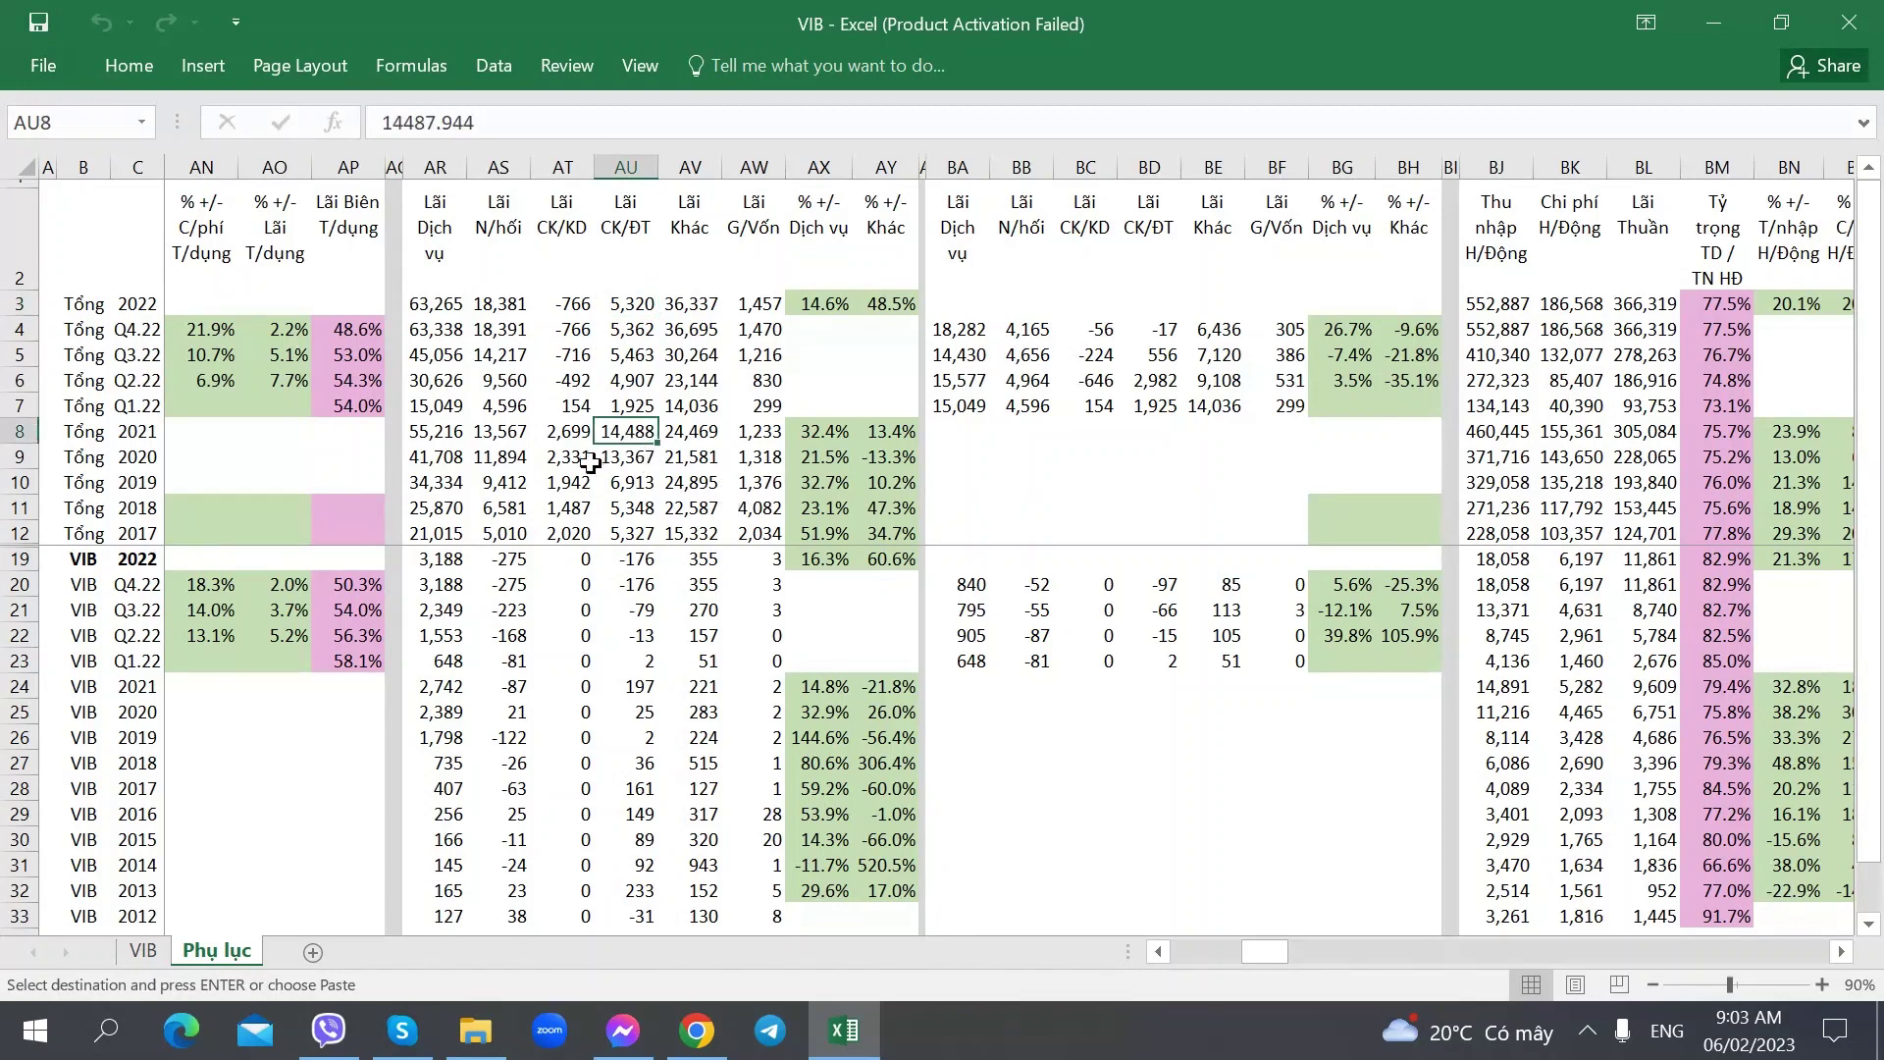
pyautogui.click(510, 433)
pyautogui.click(506, 306)
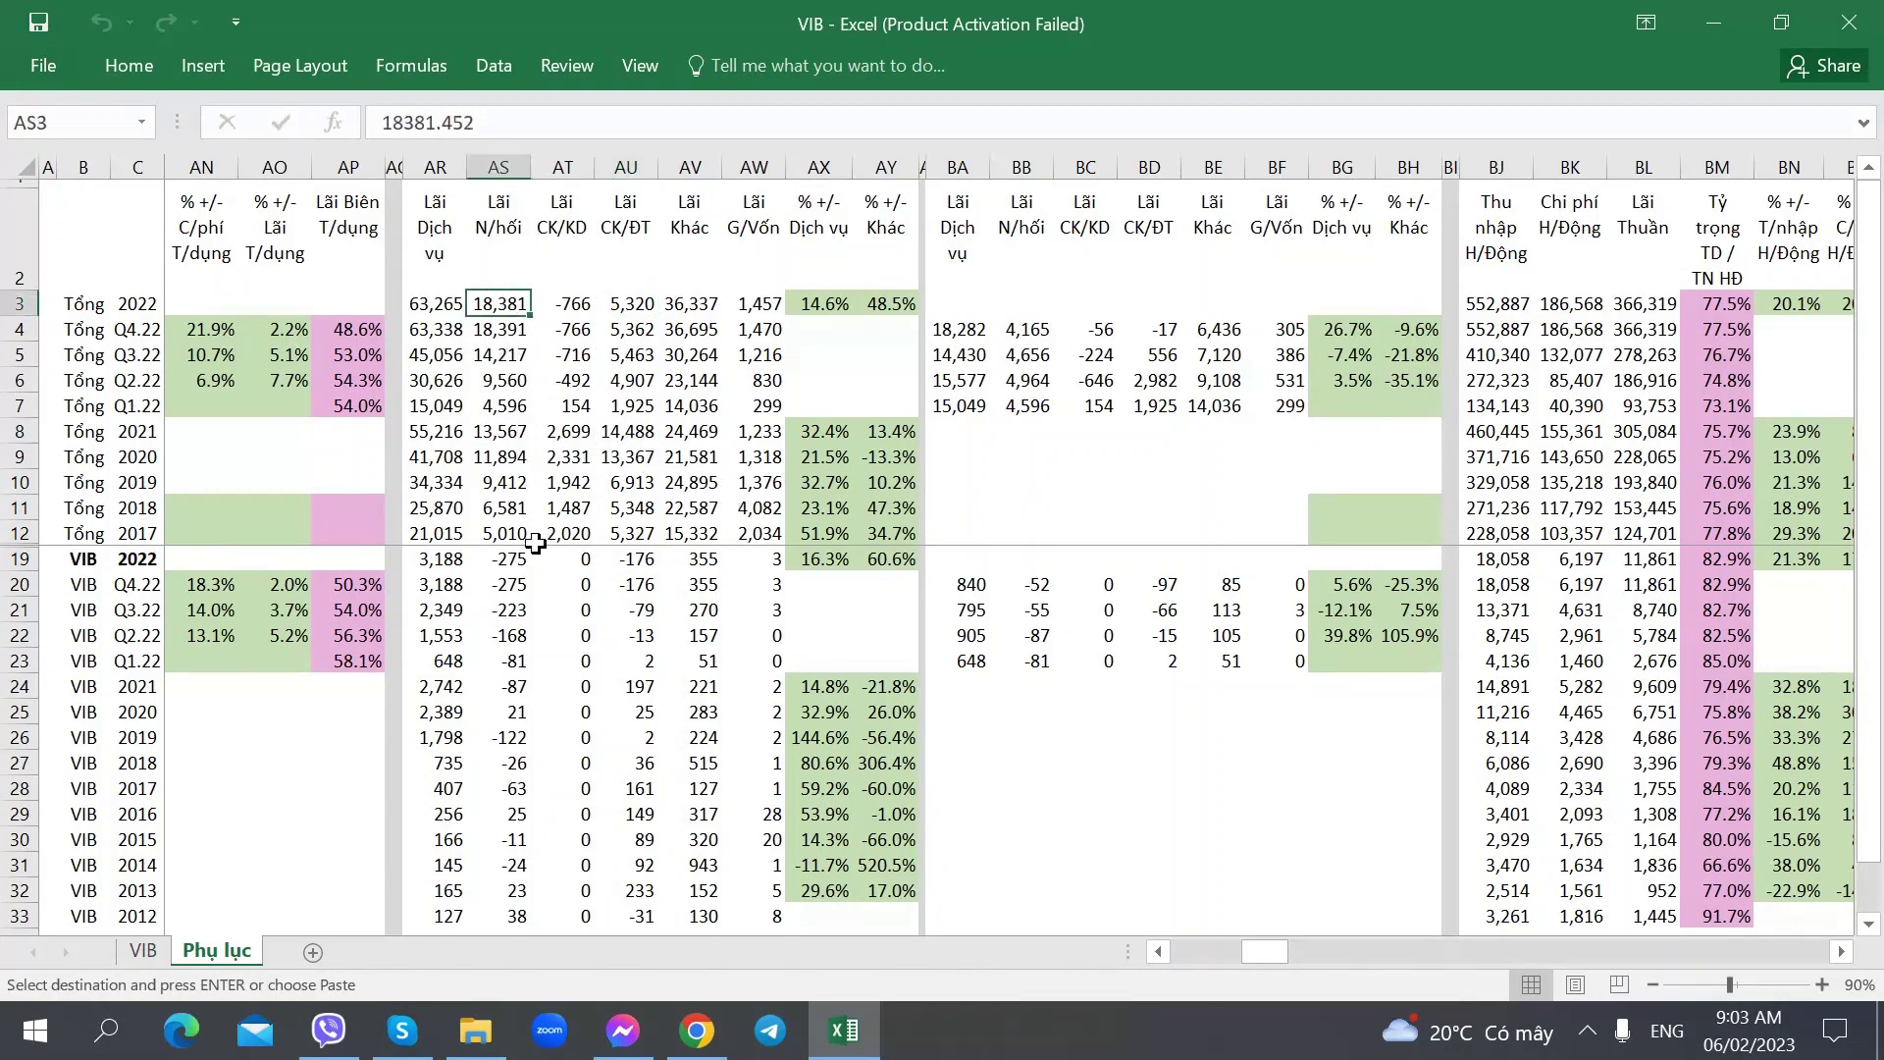
pyautogui.click(513, 562)
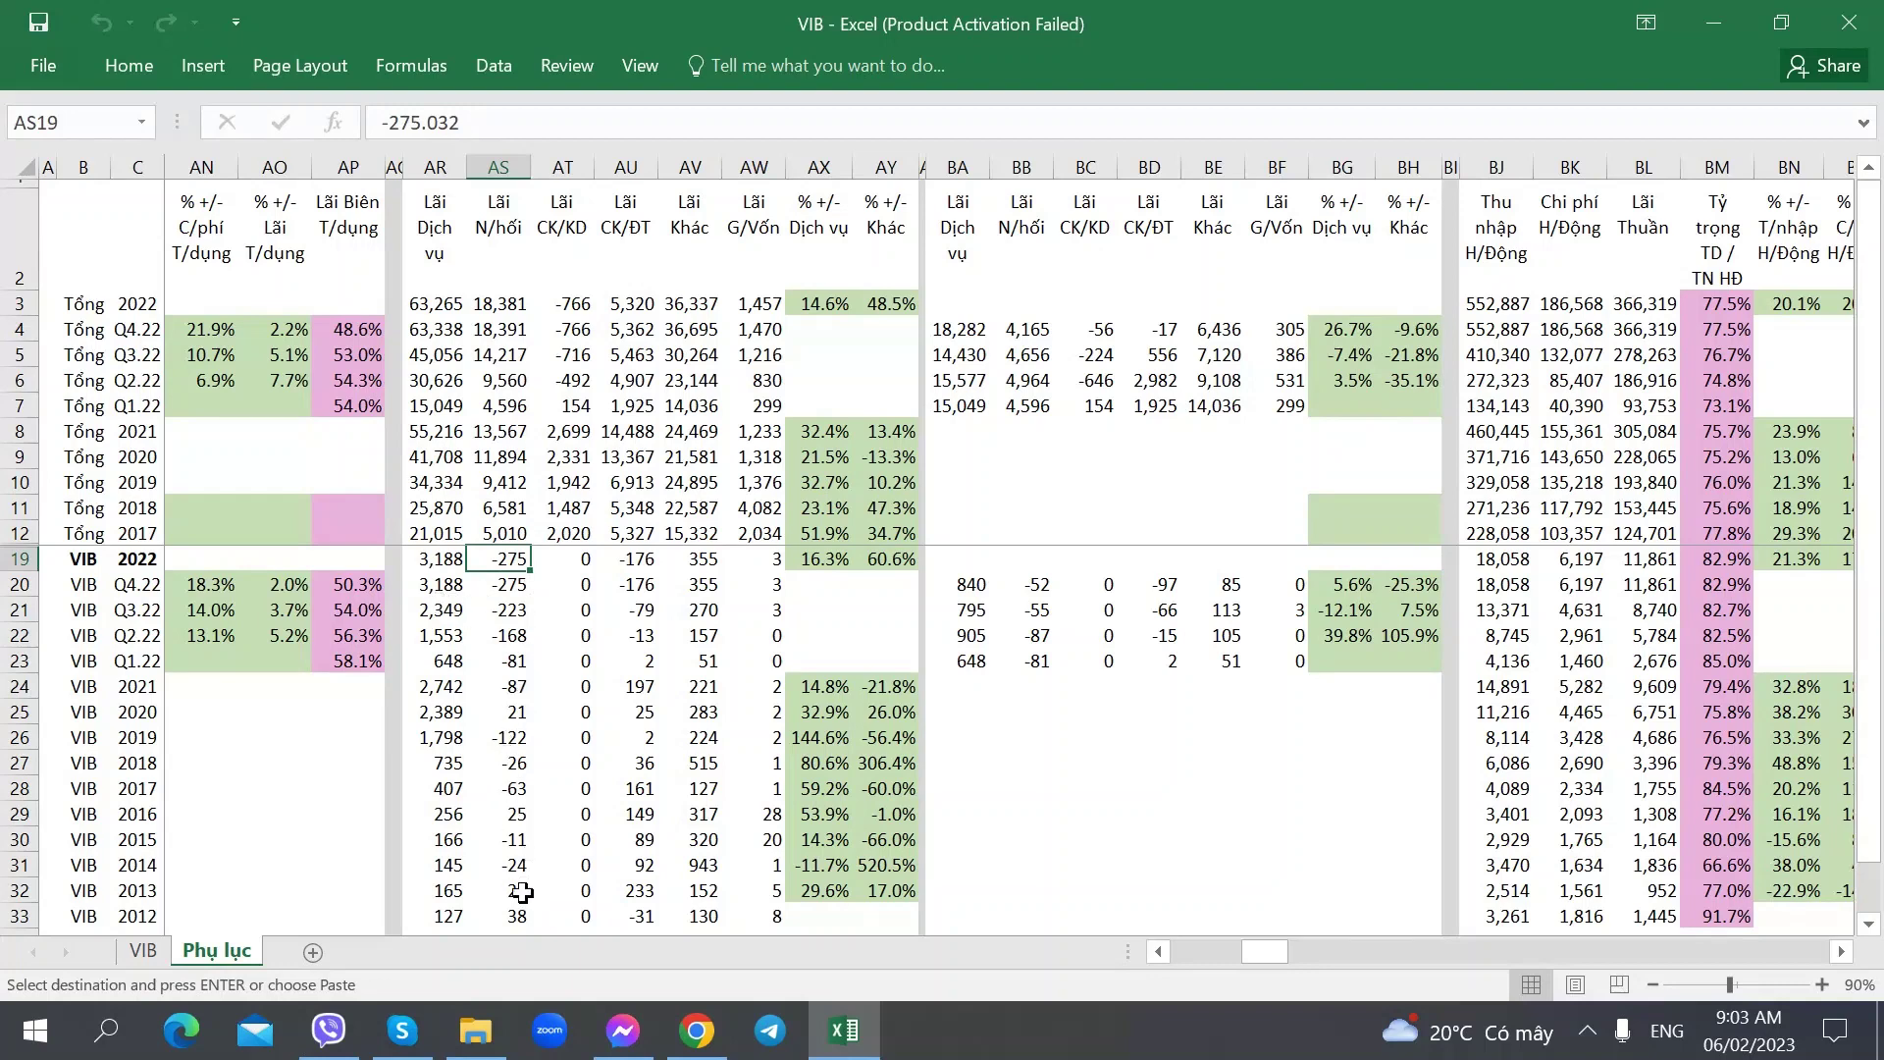
# - Compare VIB's 2022 service profit growth with the industry's and check VIB's Q4/2022 service growth
pyautogui.click(446, 561)
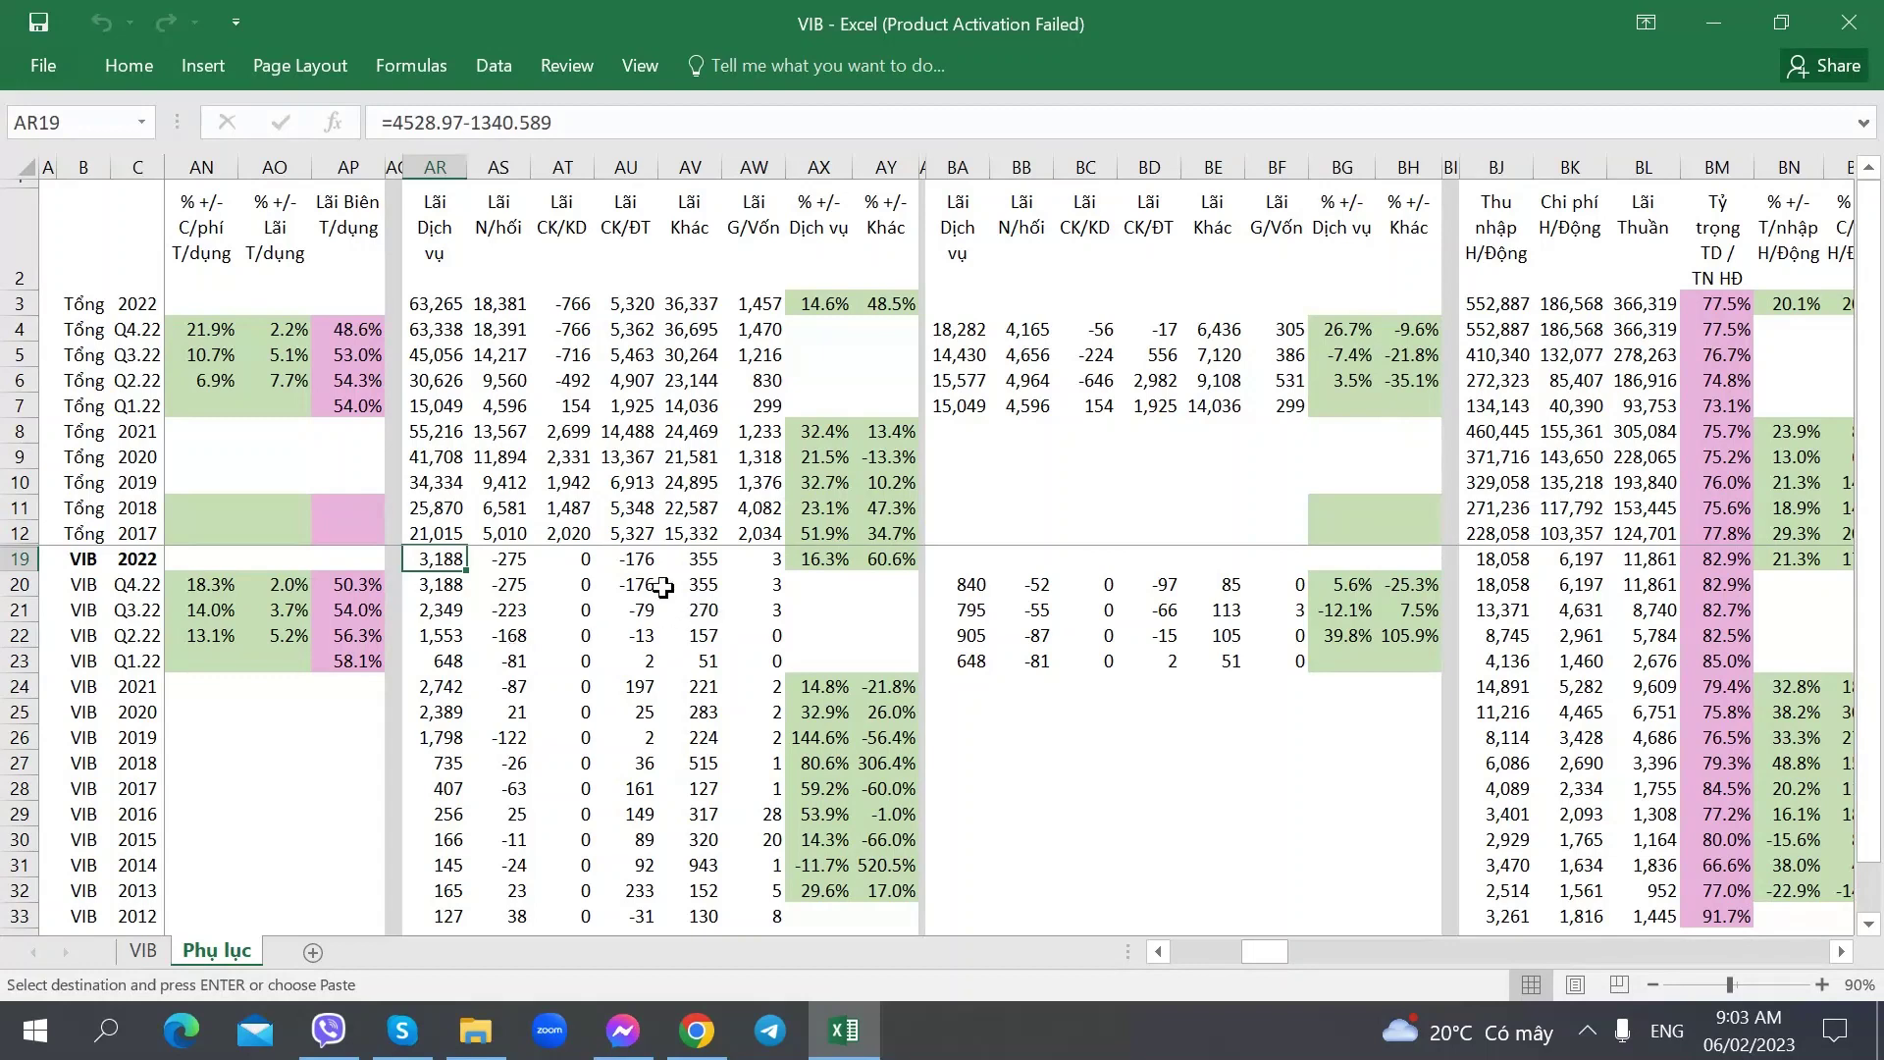
pyautogui.click(814, 564)
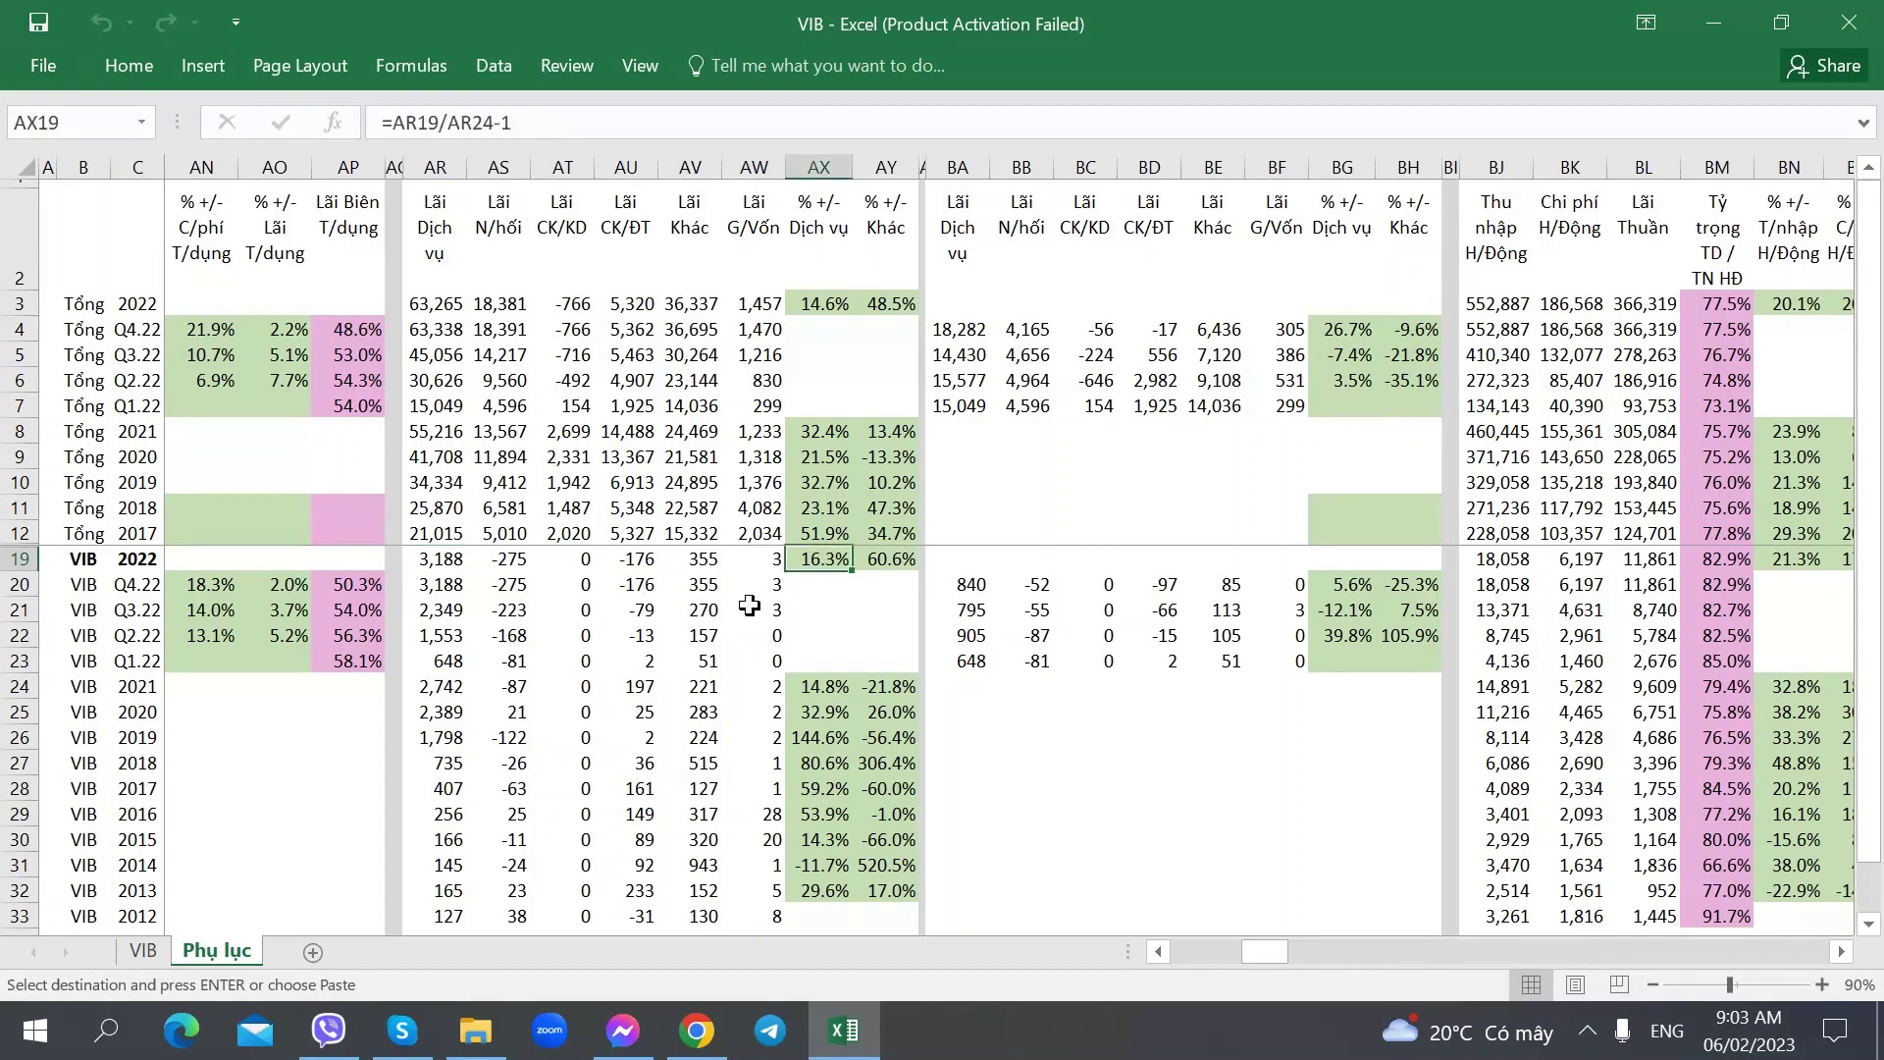
pyautogui.click(814, 306)
pyautogui.click(825, 558)
pyautogui.click(812, 310)
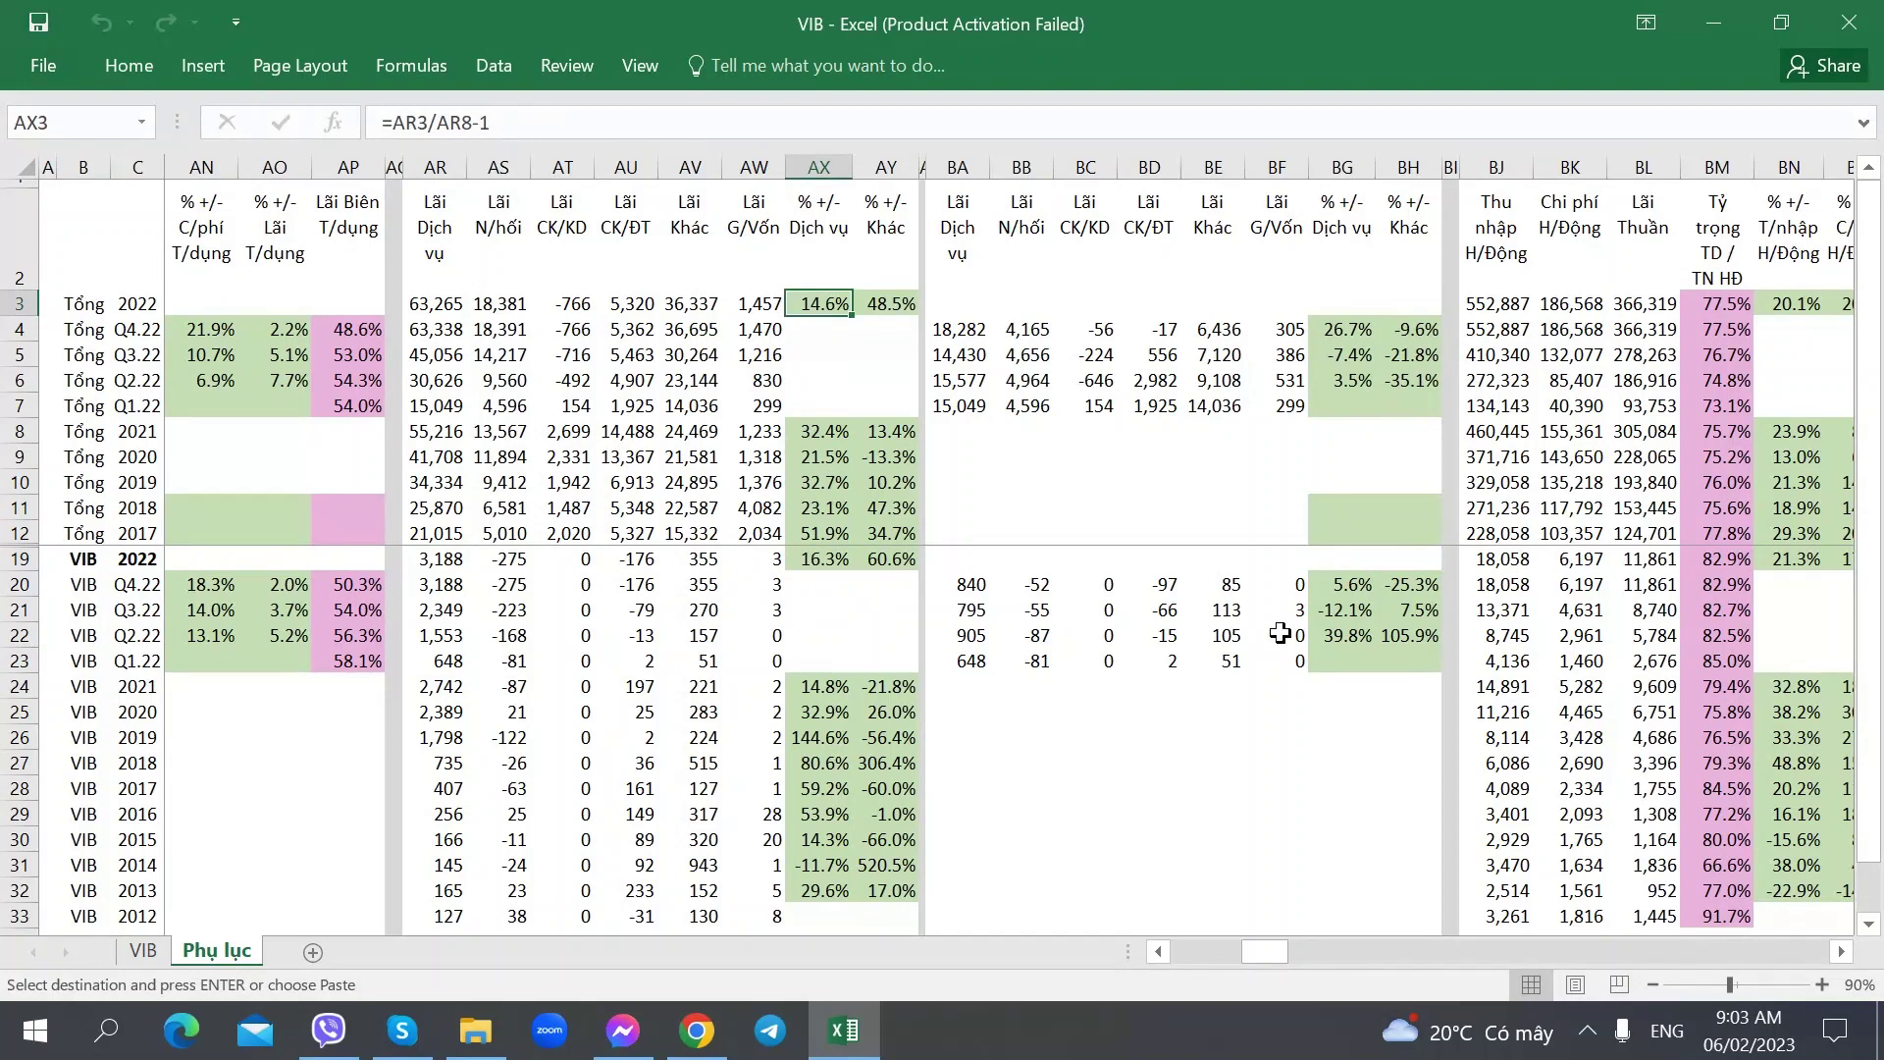
pyautogui.click(1351, 587)
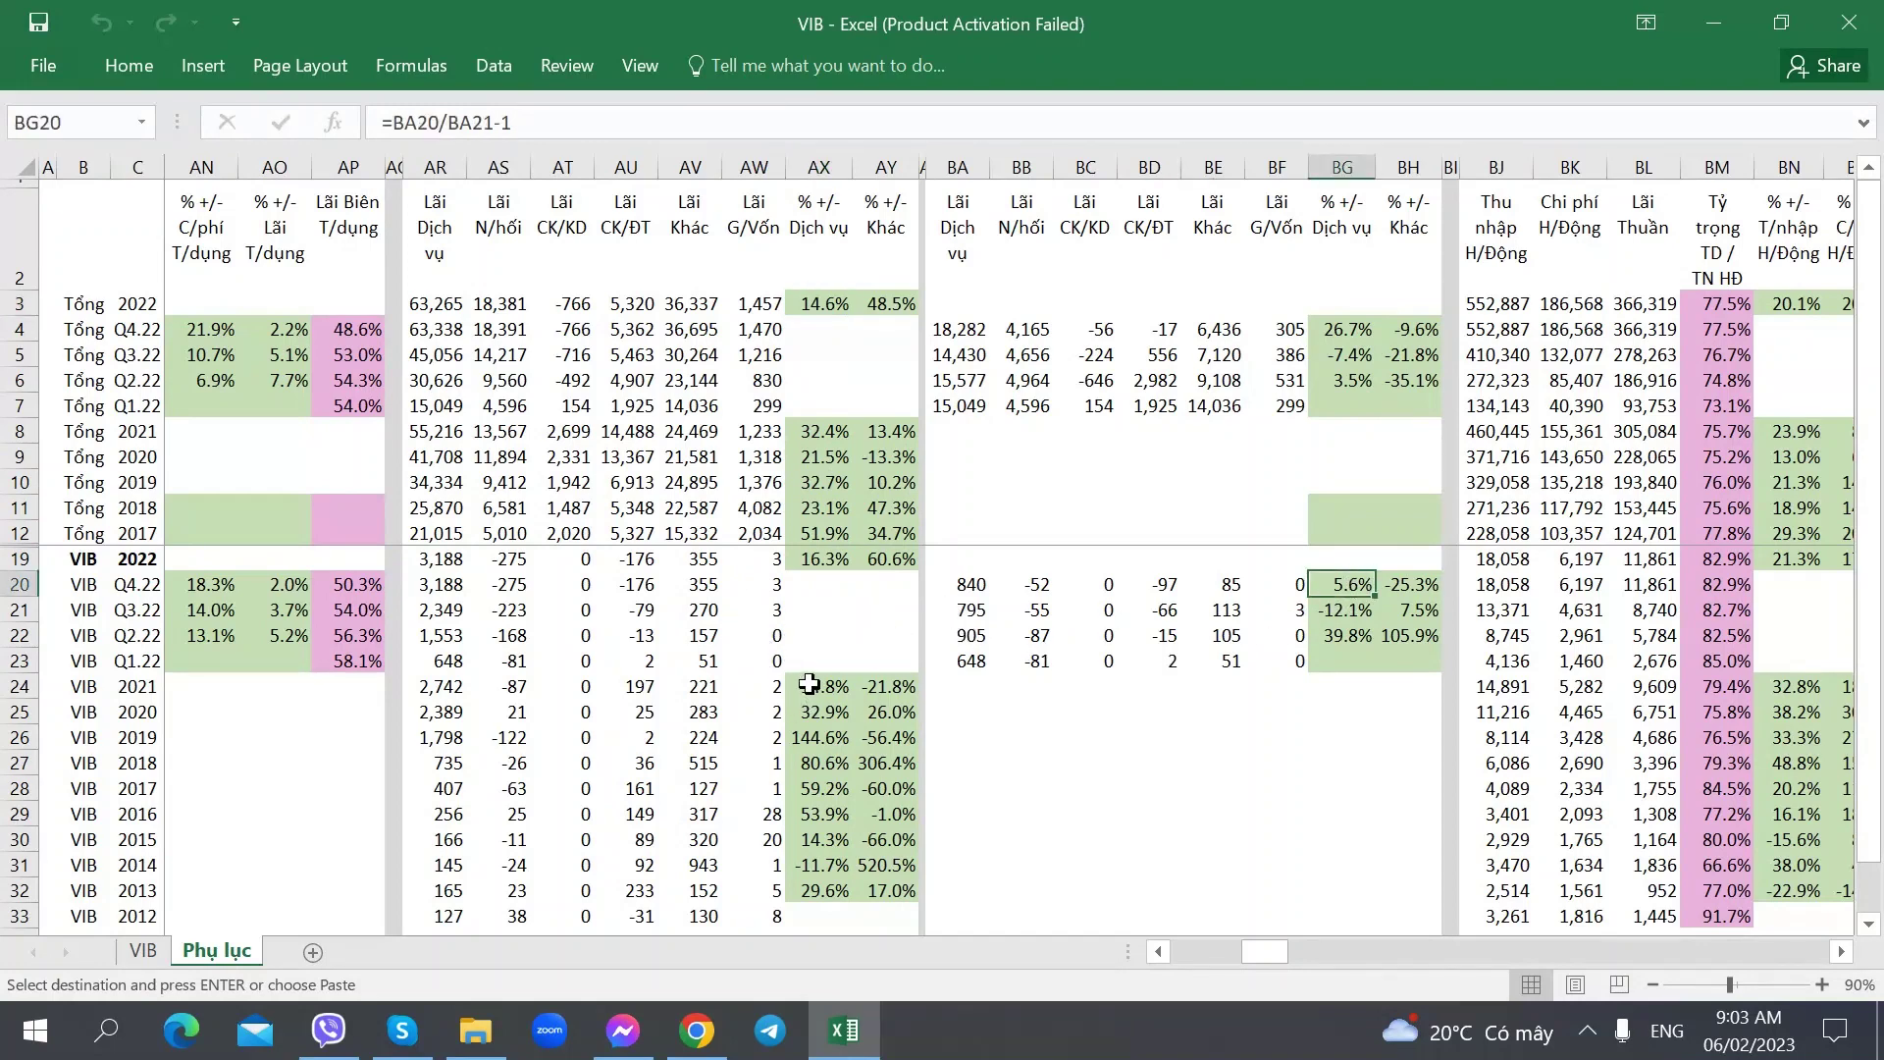
# - Review VIB's service profit growth for 2017 to 2021 and the industry's service profit from 2017 to 2022
pyautogui.moveTo(814, 685); pyautogui.dragTo(827, 788)
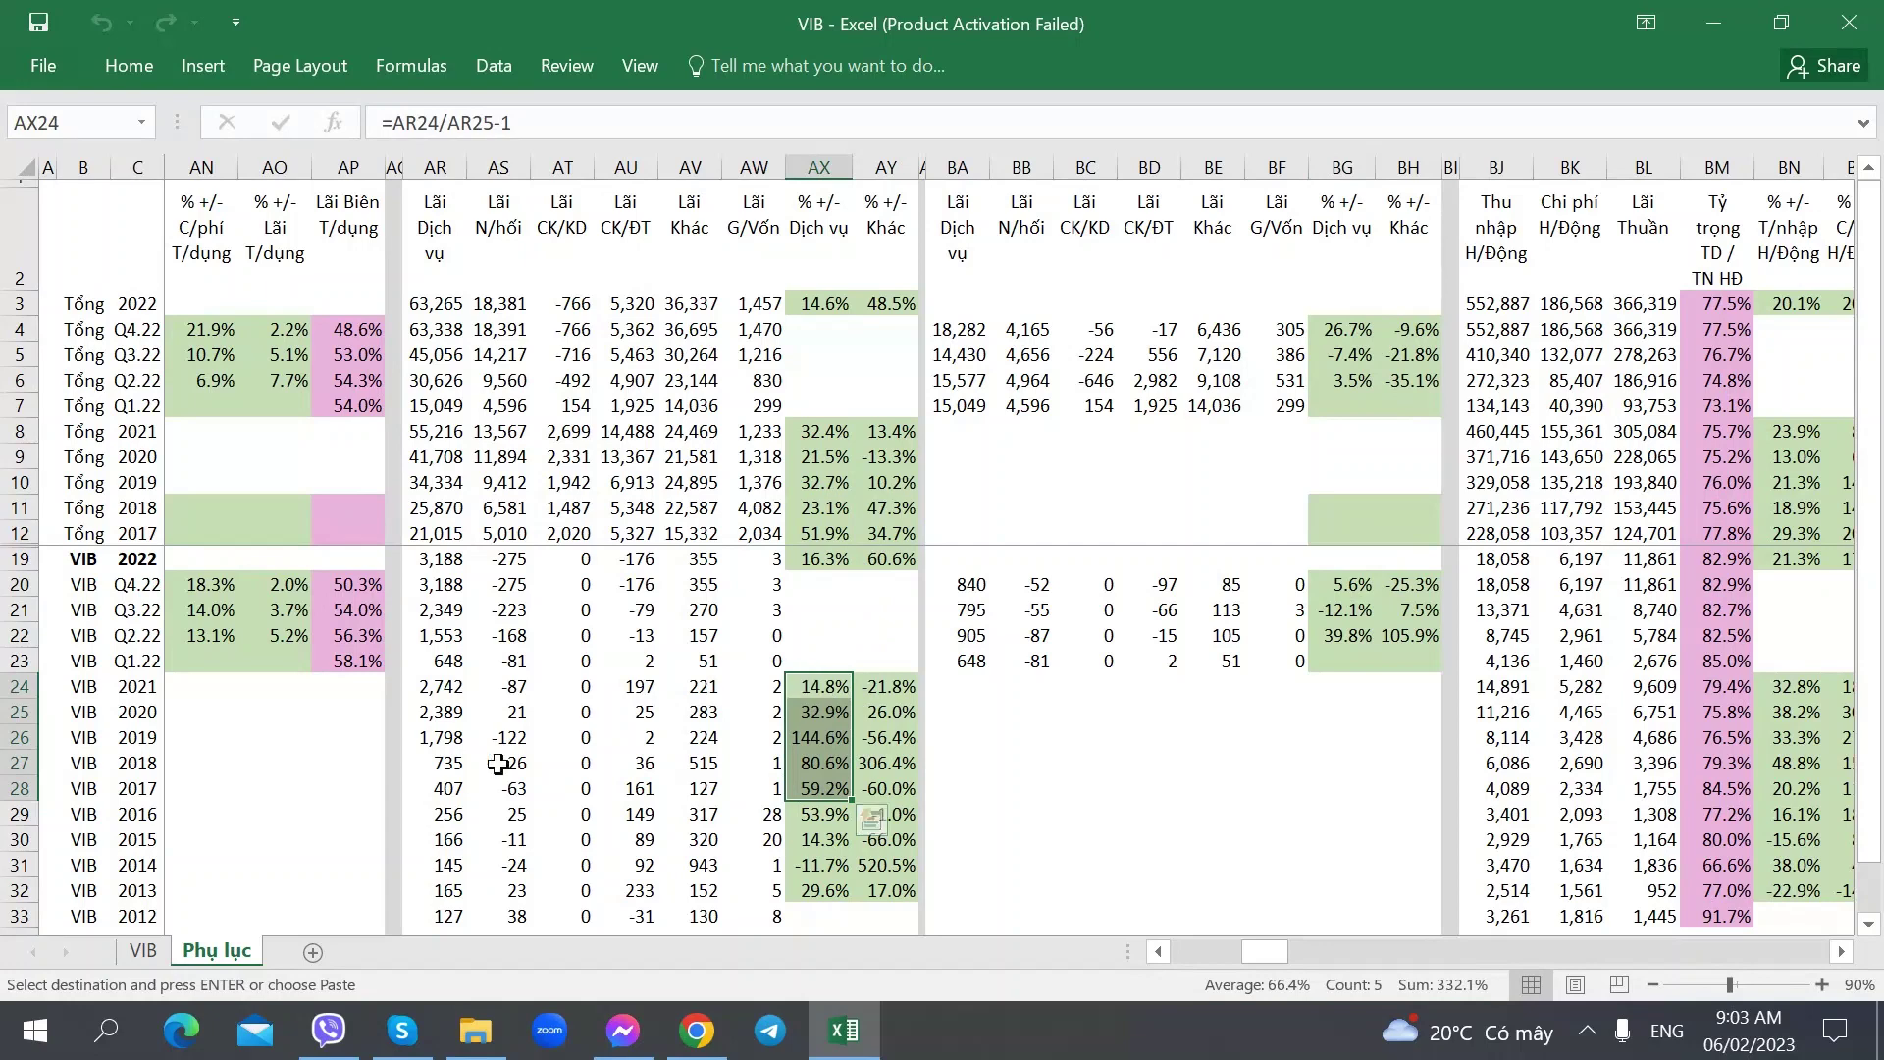
pyautogui.click(438, 796)
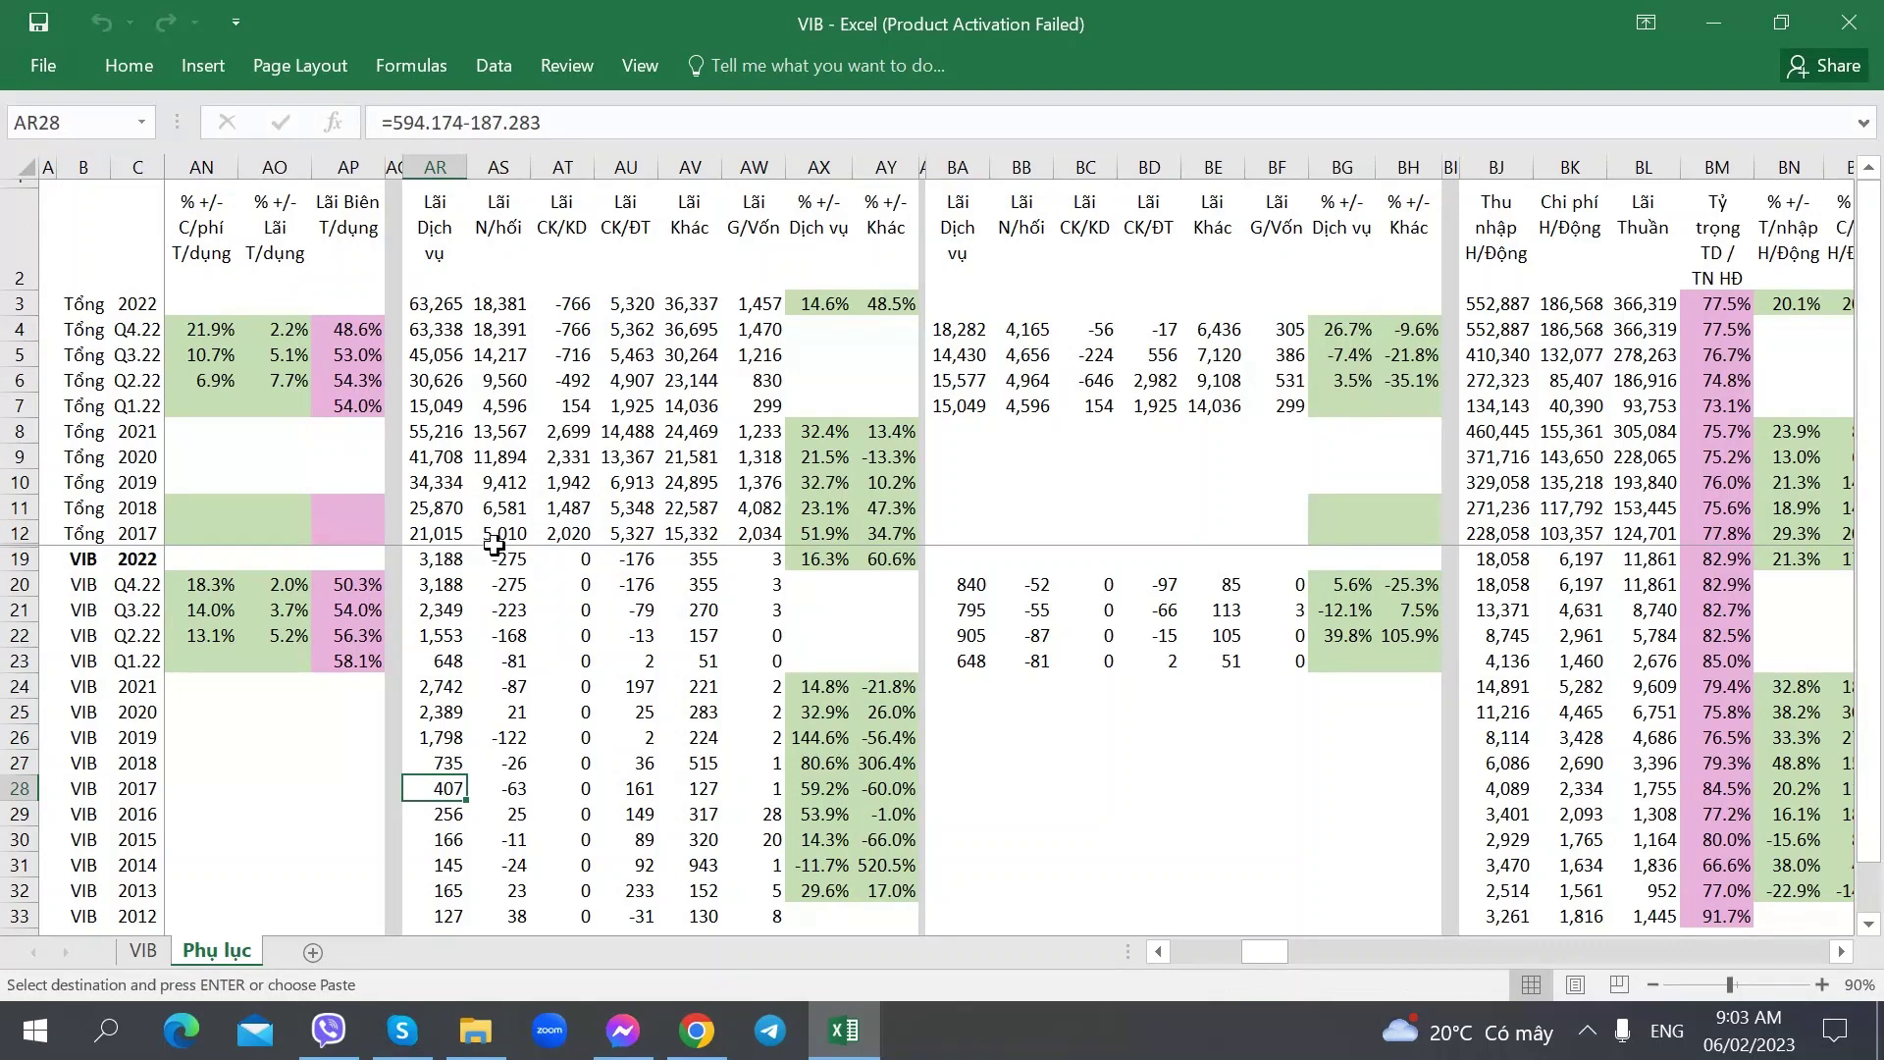
pyautogui.click(446, 536)
pyautogui.click(422, 303)
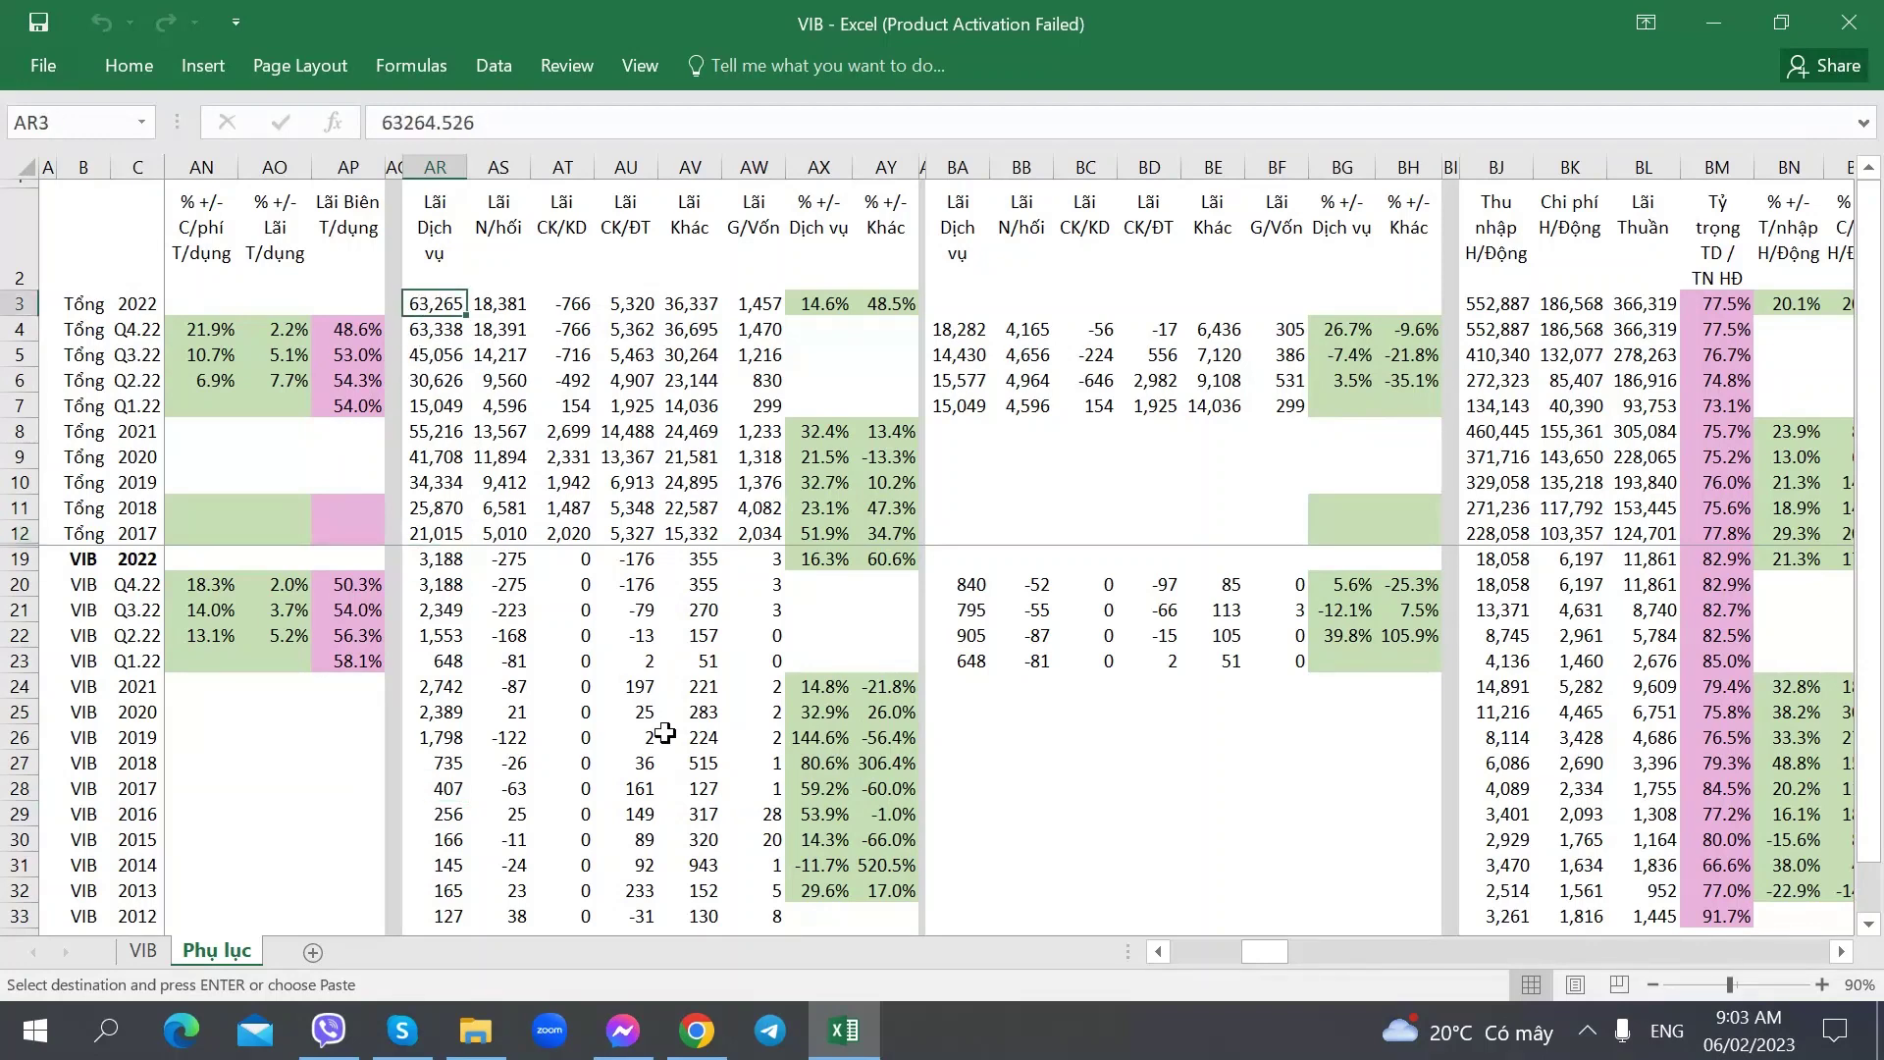
# - Review the service profit notes comparing VIB with the industry in rows 29 and 30 of the VIB sheet
pyautogui.click(748, 712)
pyautogui.hotkey('ctrl', 'pageup')
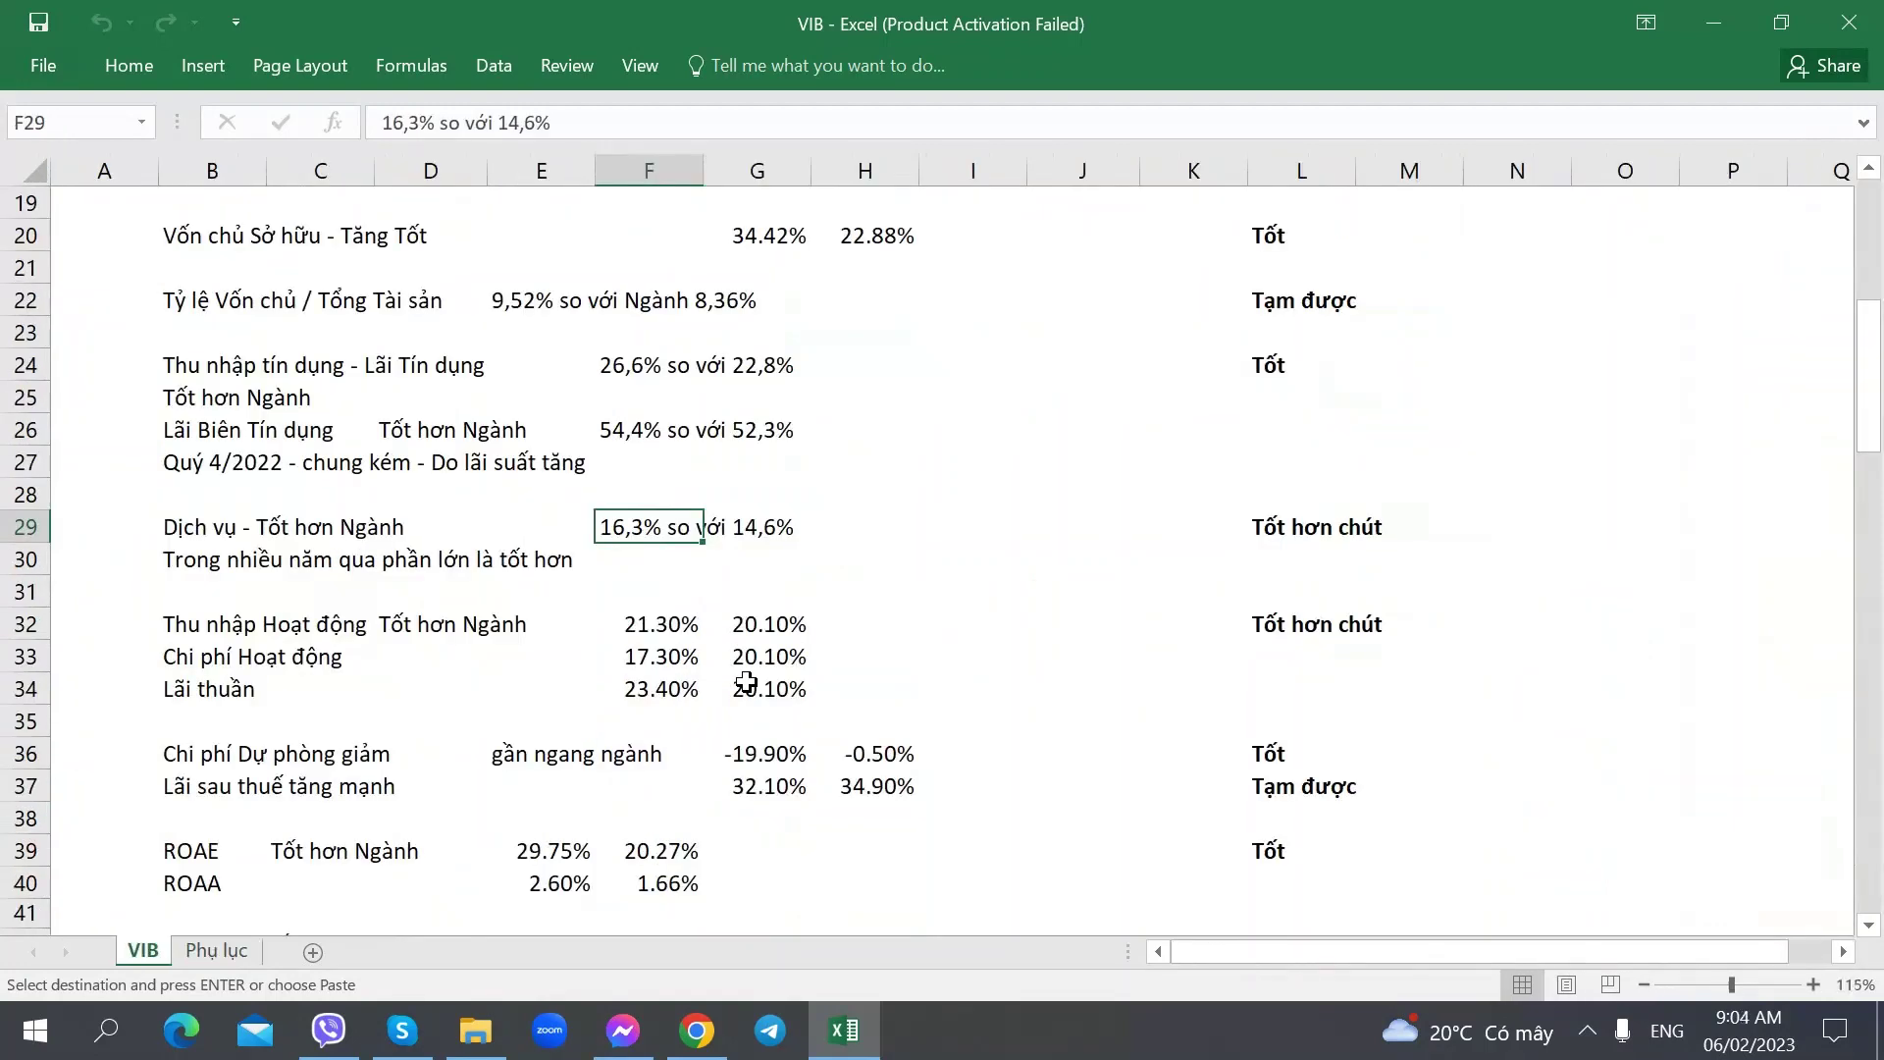
pyautogui.press('Left')
pyautogui.press('Left')
pyautogui.press('Left')
pyautogui.press('Right')
pyautogui.press('Right')
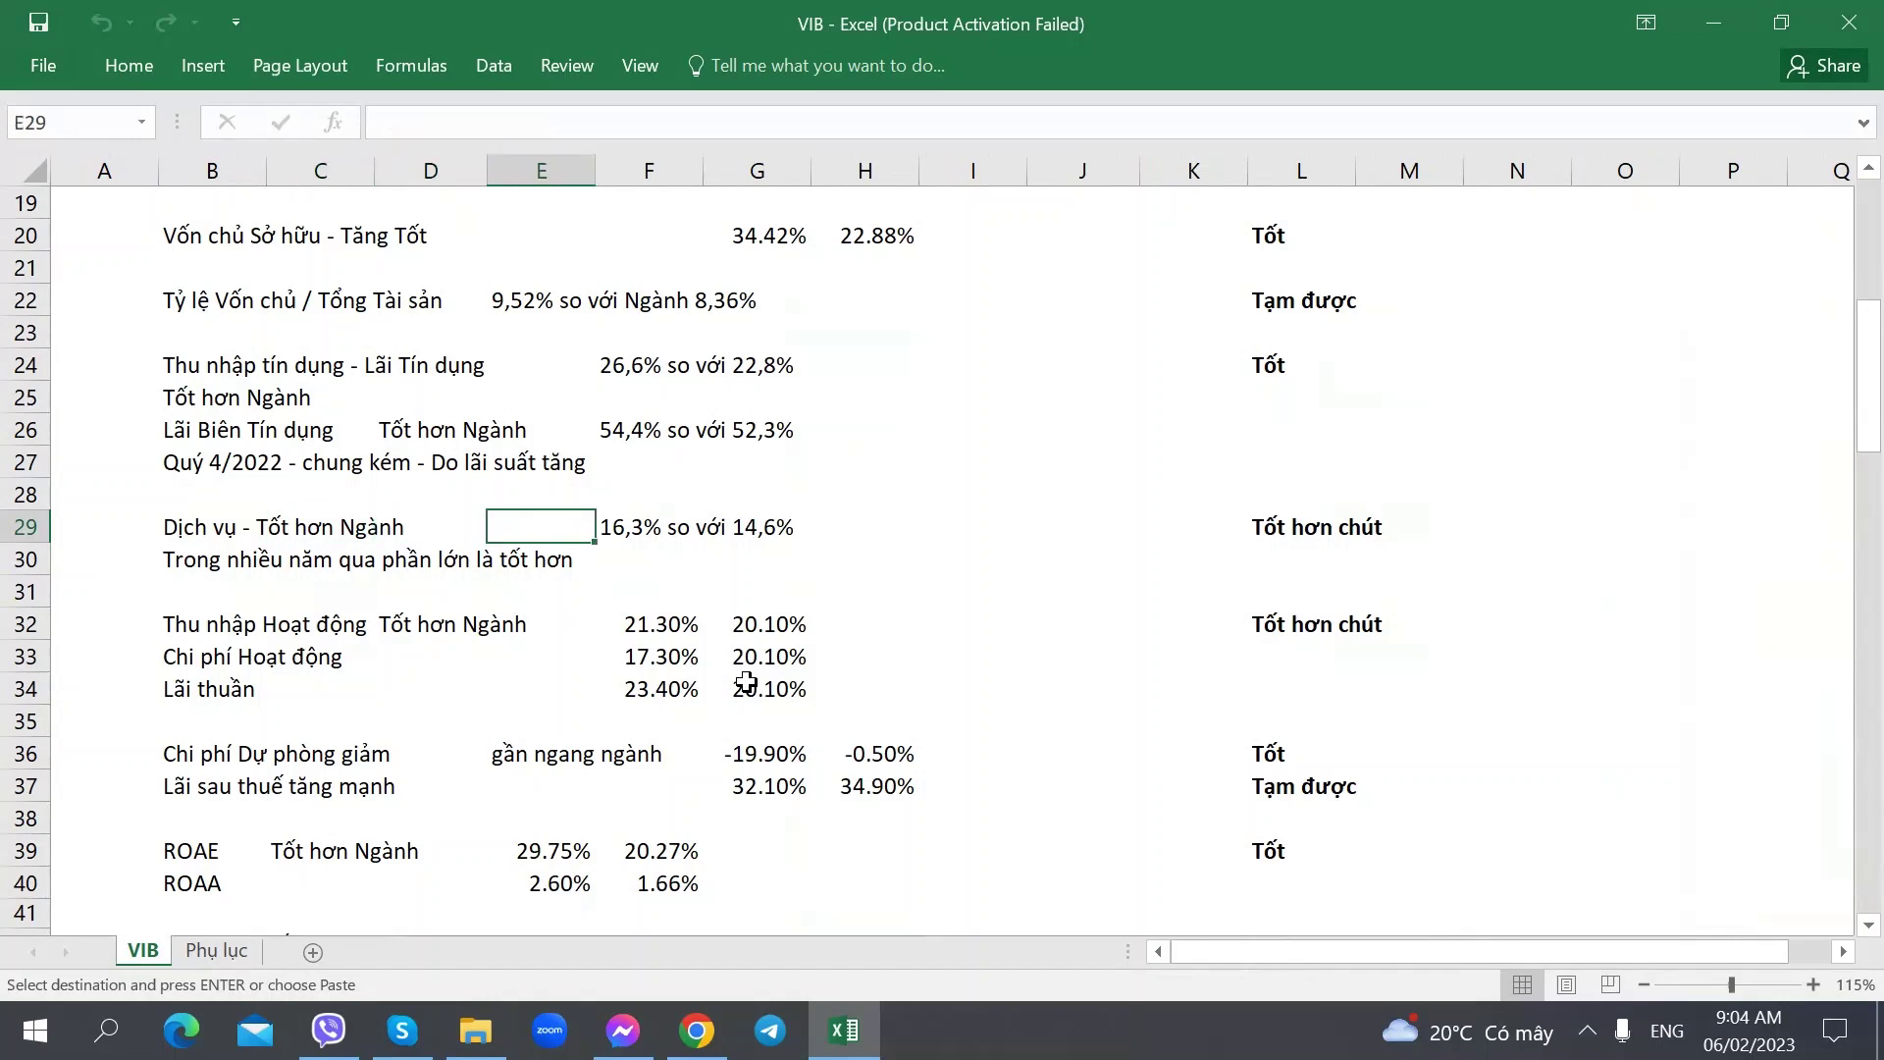
pyautogui.press('Down')
pyautogui.press('Right')
pyautogui.press('Right')
pyautogui.press('Left')
pyautogui.press('Left')
pyautogui.press('Left')
pyautogui.press('Left')
pyautogui.press('Left')
pyautogui.press('Down')
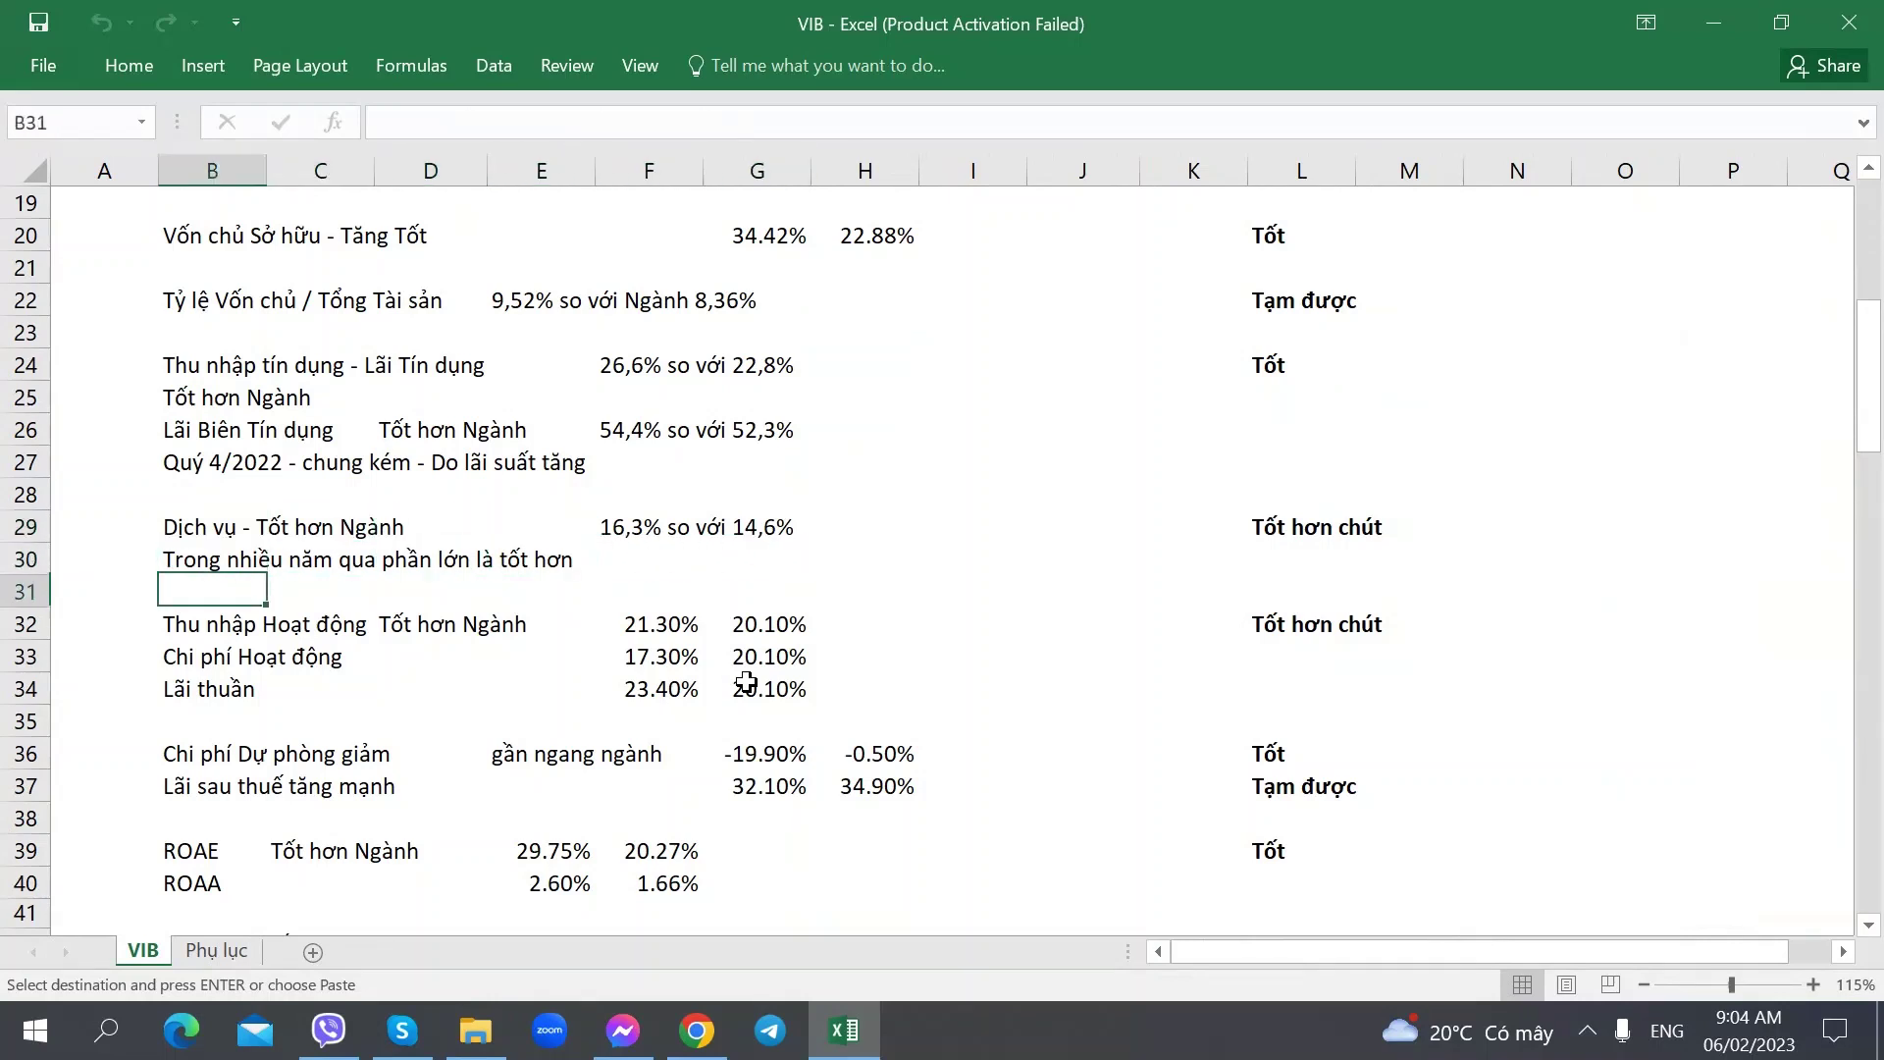
# - Read through the VIB sheet's summary notes from the credit margin line in row 26 to operating income in row 32
pyautogui.press('Up')
pyautogui.press('Up')
pyautogui.press('Up')
pyautogui.press('Up')
pyautogui.press('Up')
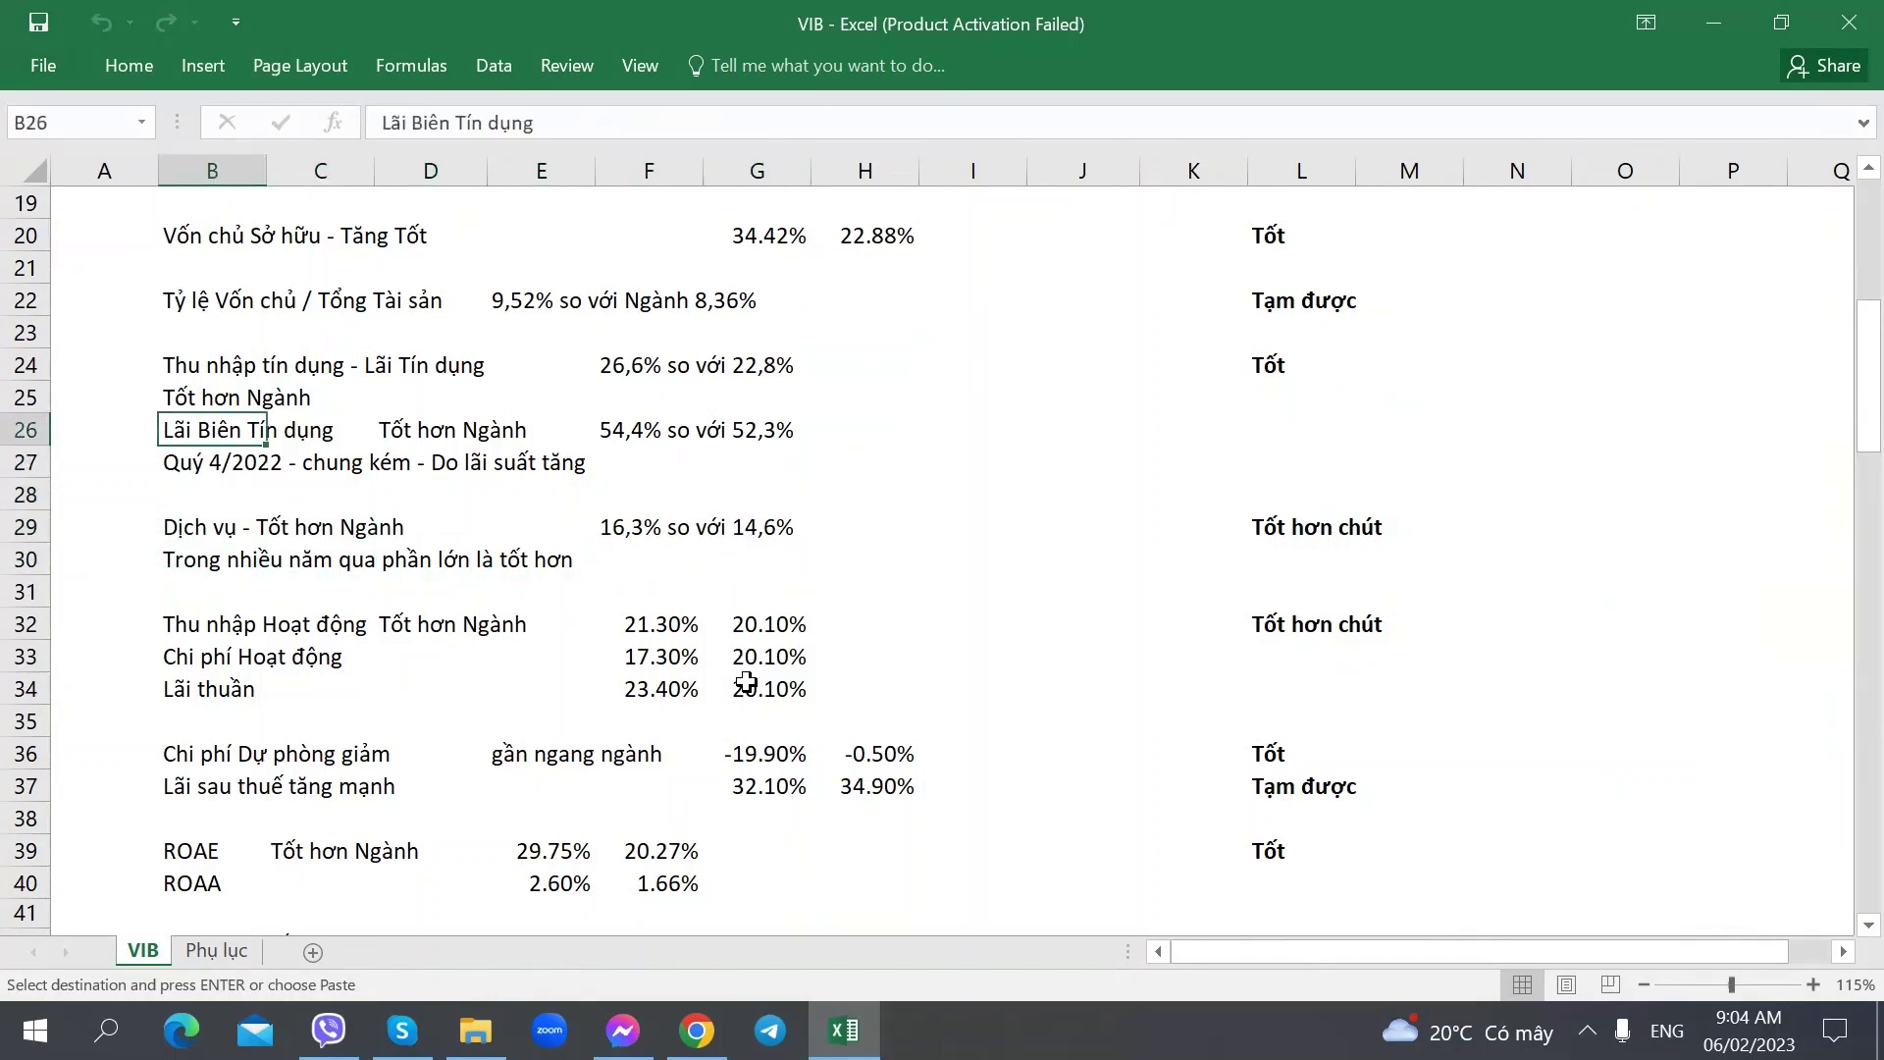
pyautogui.press('Down')
pyautogui.press('Down')
pyautogui.press('Down')
pyautogui.press('Down')
pyautogui.press('Down')
pyautogui.press('Down')
pyautogui.press('Down')
pyautogui.press('Up')
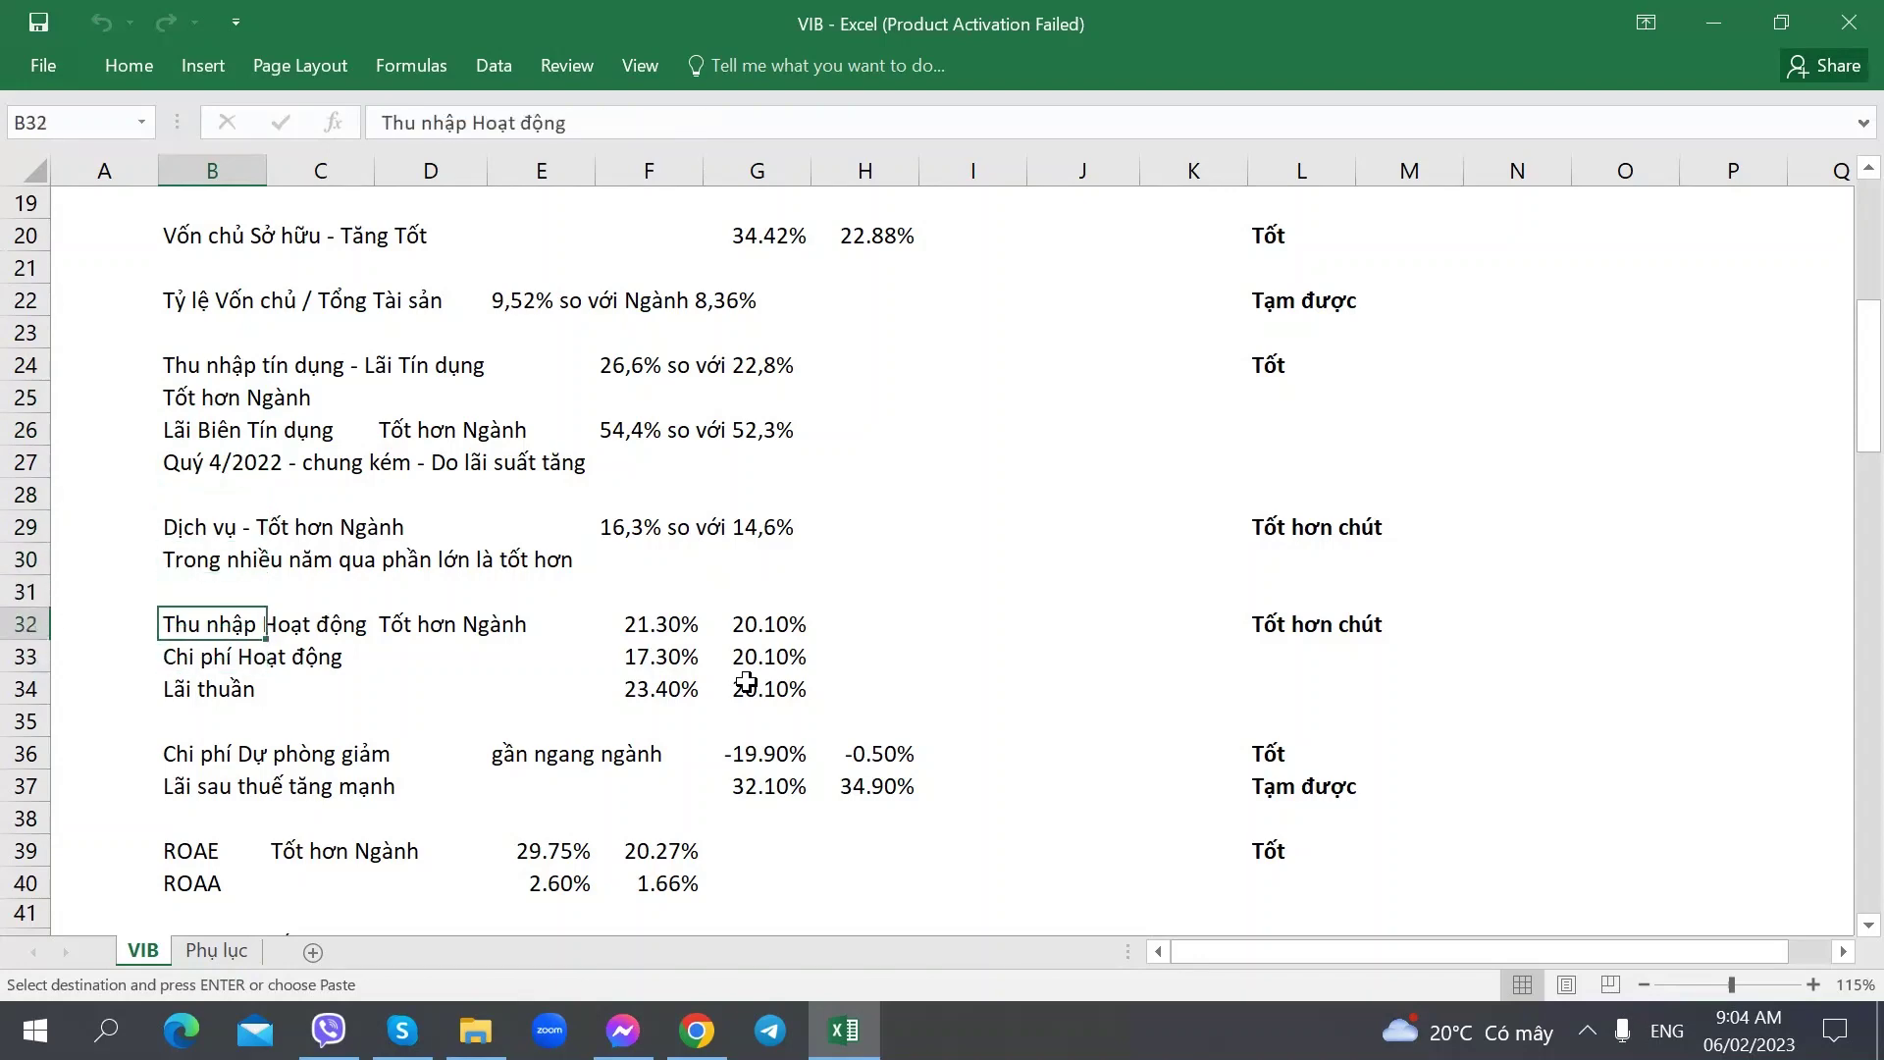
# - Examine VIB's 2022 operating income and operating cost in the Phụ lục sheet's full-year operating block
pyautogui.hotkey('ctrl', 'pagedown')
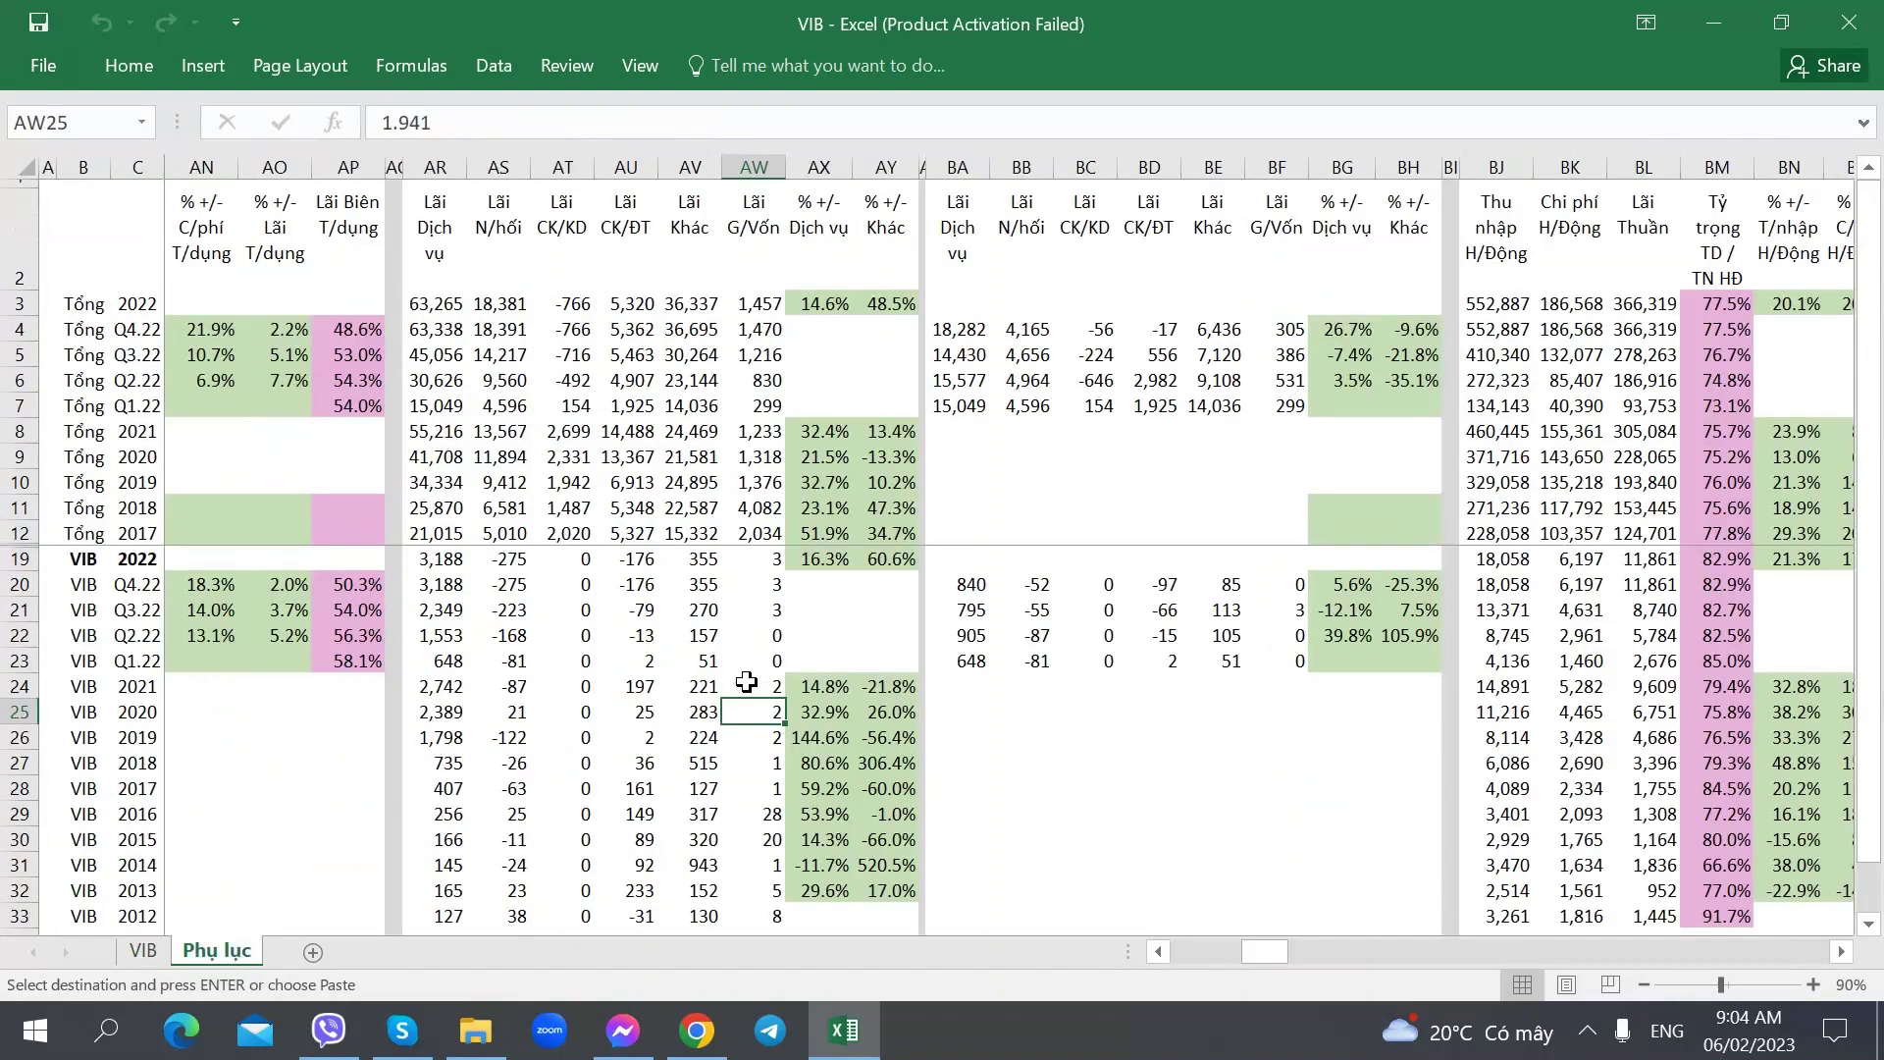
pyautogui.press('Right')
pyautogui.press('Right')
pyautogui.press('Right')
pyautogui.press('Right')
pyautogui.press('Right')
pyautogui.press('Right')
pyautogui.press('Right')
pyautogui.press('Right')
pyautogui.press('Right')
pyautogui.press('Right')
pyautogui.press('Right')
pyautogui.press('Right')
pyautogui.press('Right')
pyautogui.press('Right')
pyautogui.press('Right')
pyautogui.press('Right')
pyautogui.press('Right')
pyautogui.press('Right')
pyautogui.press('Right')
pyautogui.press('Right')
pyautogui.press('Right')
pyautogui.press('Right')
pyautogui.press('Right')
pyautogui.press('Right')
pyautogui.press('Right')
pyautogui.press('Right')
pyautogui.press('Right')
pyautogui.press('Right')
pyautogui.press('Right')
pyautogui.press('Right')
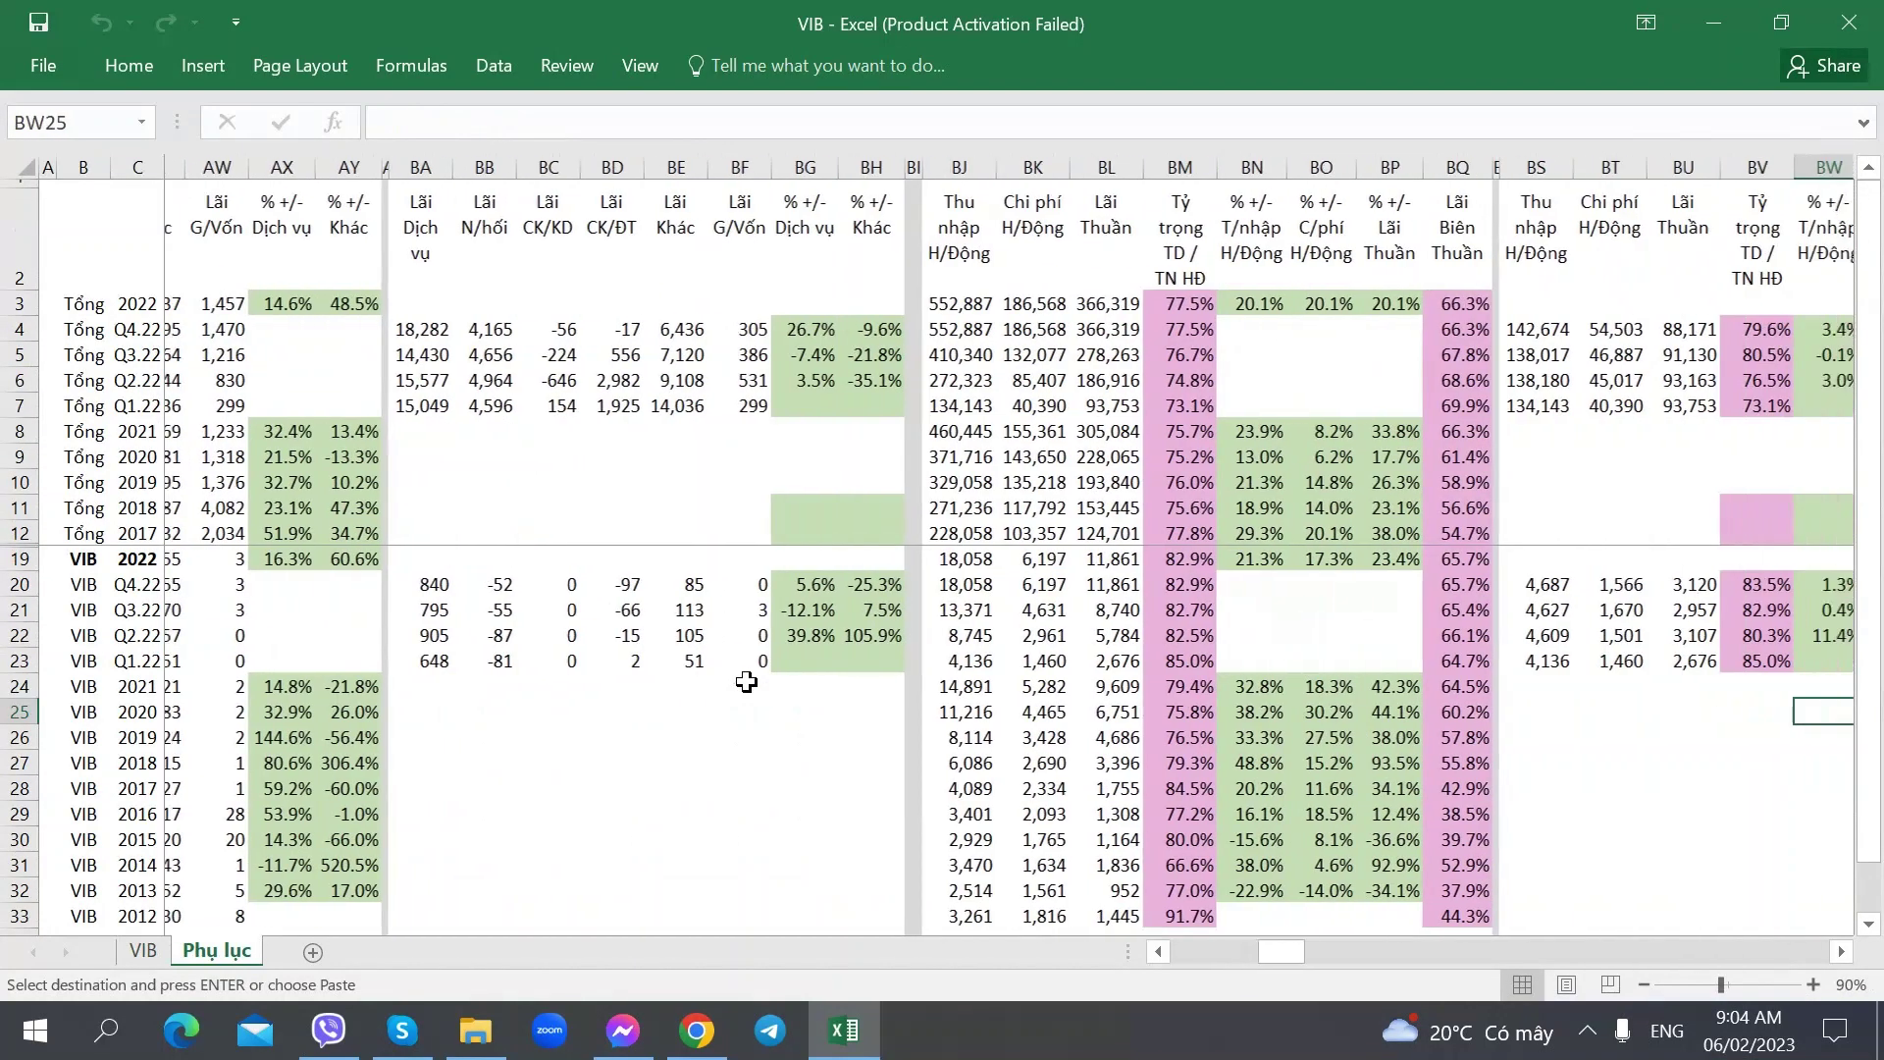
pyautogui.press('Left')
pyautogui.press('Left')
pyautogui.press('Left')
pyautogui.press('Left')
pyautogui.press('Left')
pyautogui.press('Left')
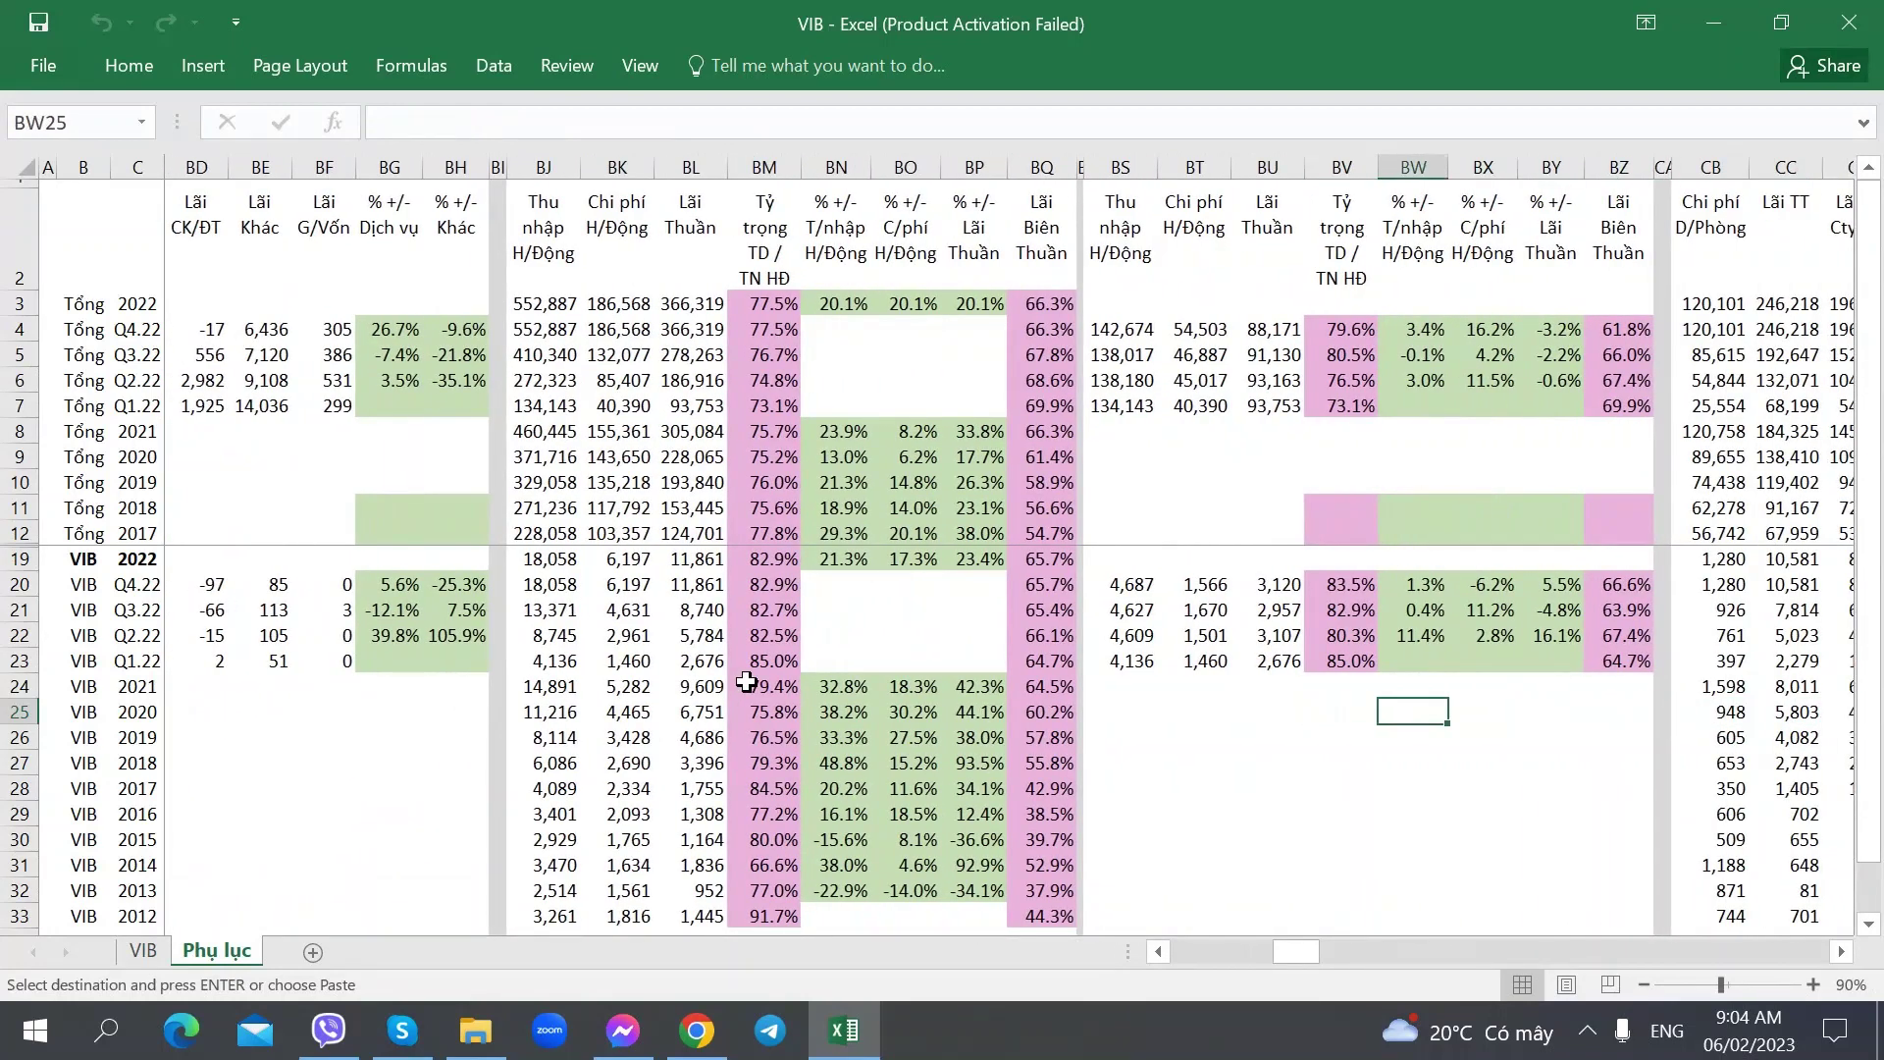
pyautogui.press('Right')
pyautogui.press('Right')
pyautogui.press('Right')
pyautogui.press('Right')
pyautogui.press('Right')
pyautogui.press('Right')
pyautogui.press('Right')
pyautogui.press('Right')
pyautogui.press('Left')
pyautogui.press('Left')
pyautogui.press('Left')
pyautogui.press('Left')
pyautogui.press('Left')
pyautogui.press('Left')
pyautogui.press('Left')
pyautogui.press('Left')
pyautogui.press('Left')
pyautogui.press('Left')
pyautogui.press('Left')
pyautogui.press('Left')
pyautogui.press('Left')
pyautogui.press('Left')
pyautogui.press('Left')
pyautogui.press('Left')
pyautogui.press('Left')
pyautogui.press('Left')
pyautogui.press('Left')
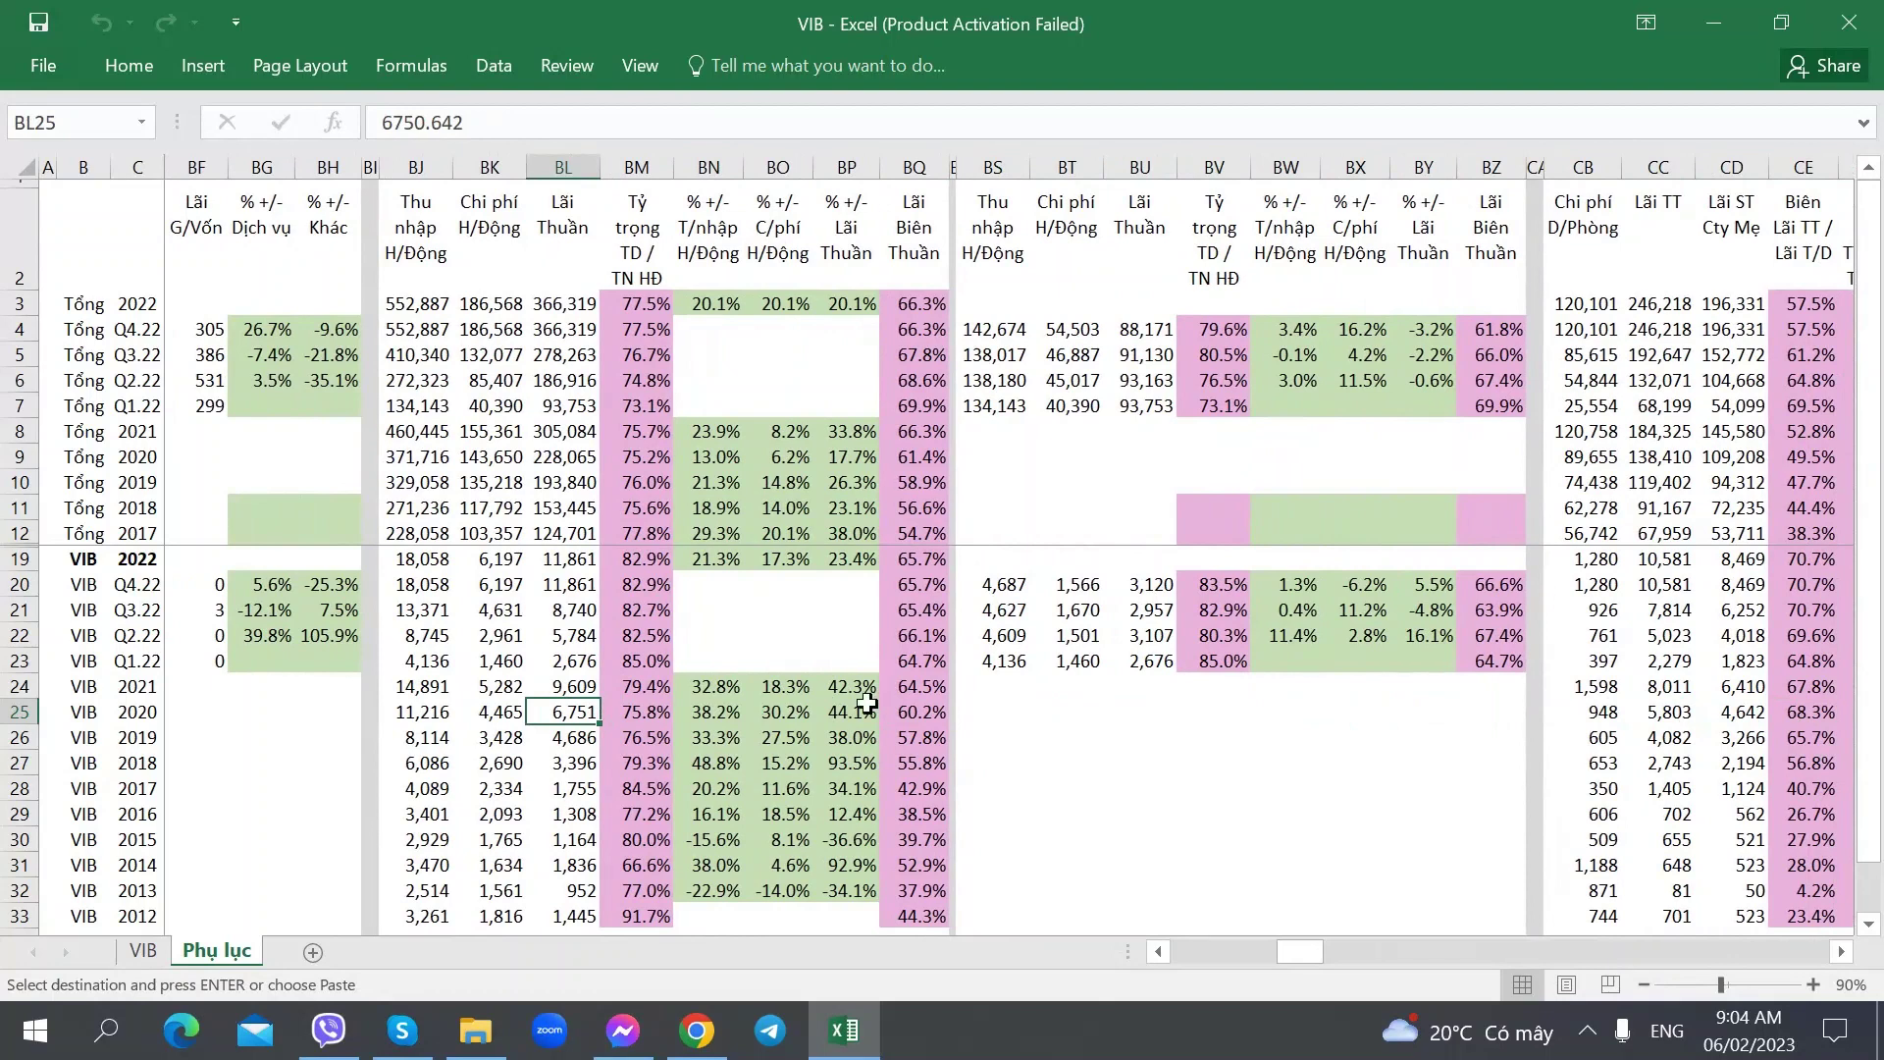
pyautogui.click(422, 562)
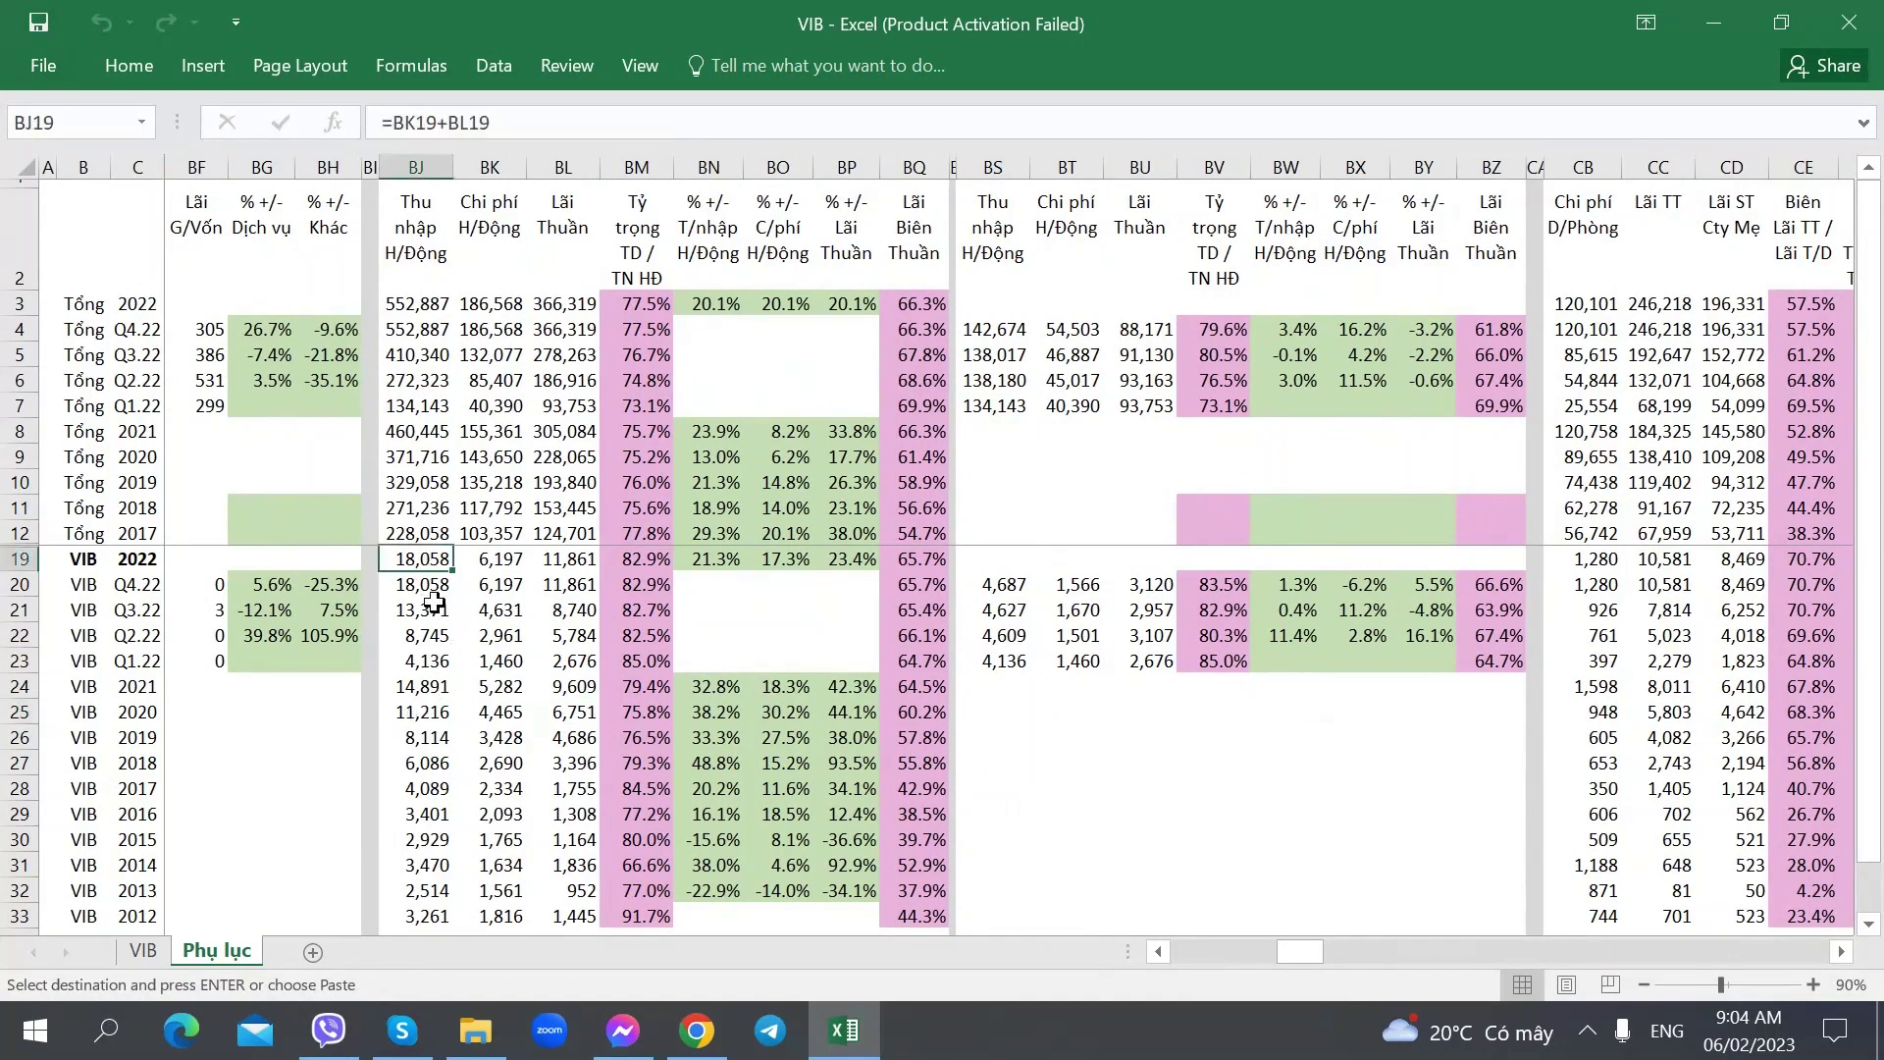
pyautogui.click(502, 560)
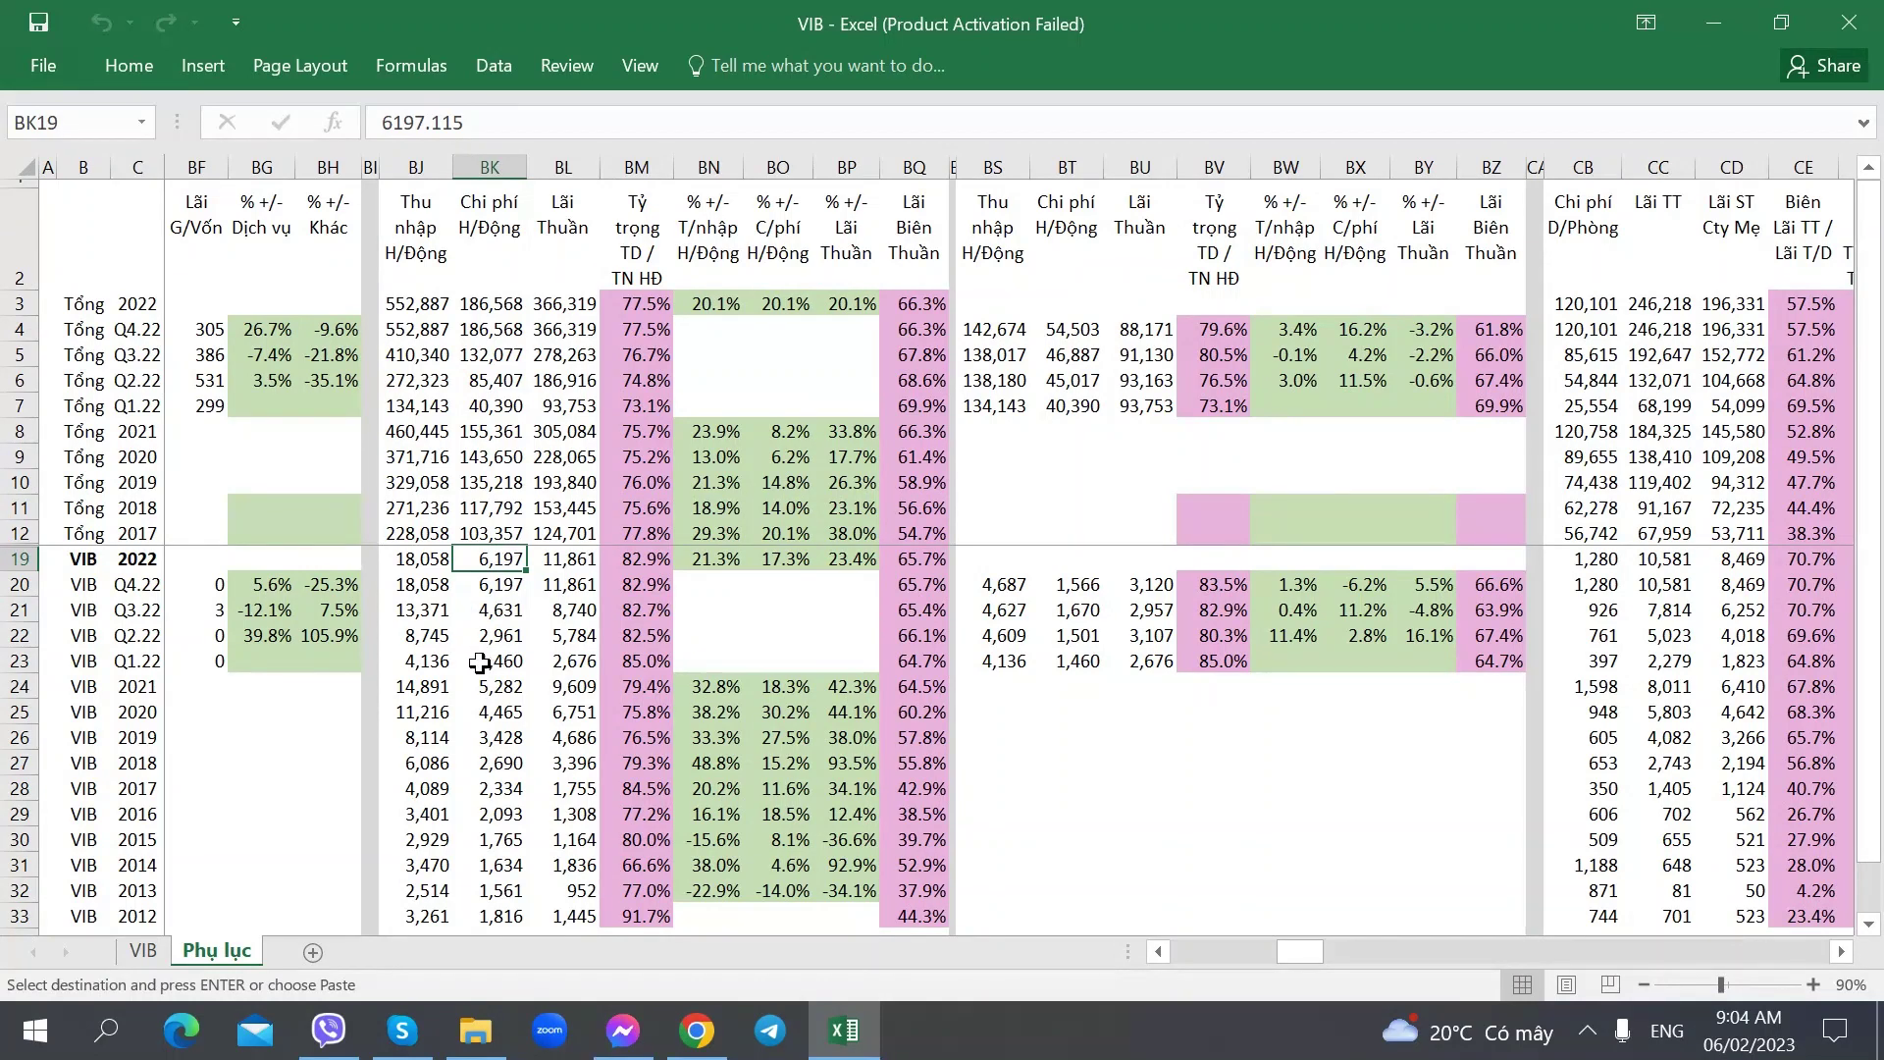
# - Inspect the formula behind VIB's 2022 credit share of operating income in cell BM19, leaving it unedited
pyautogui.click(643, 564)
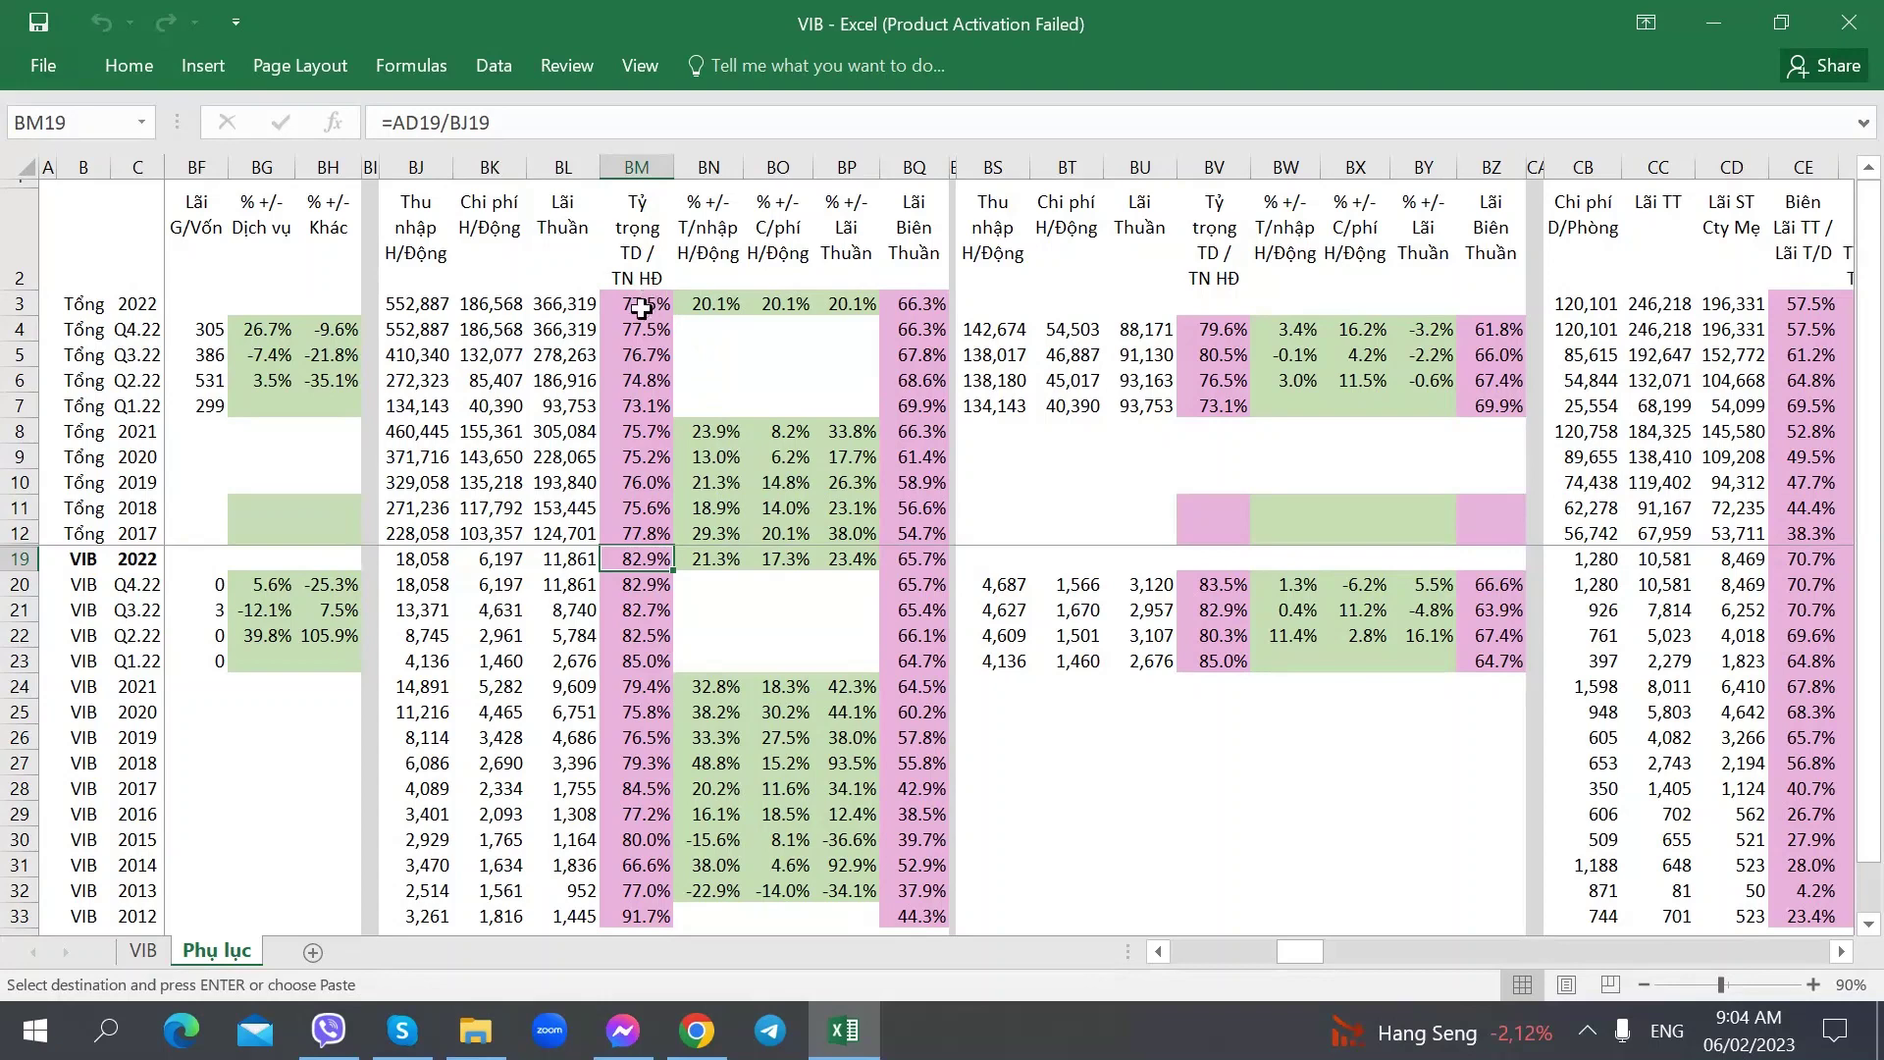
pyautogui.click(572, 126)
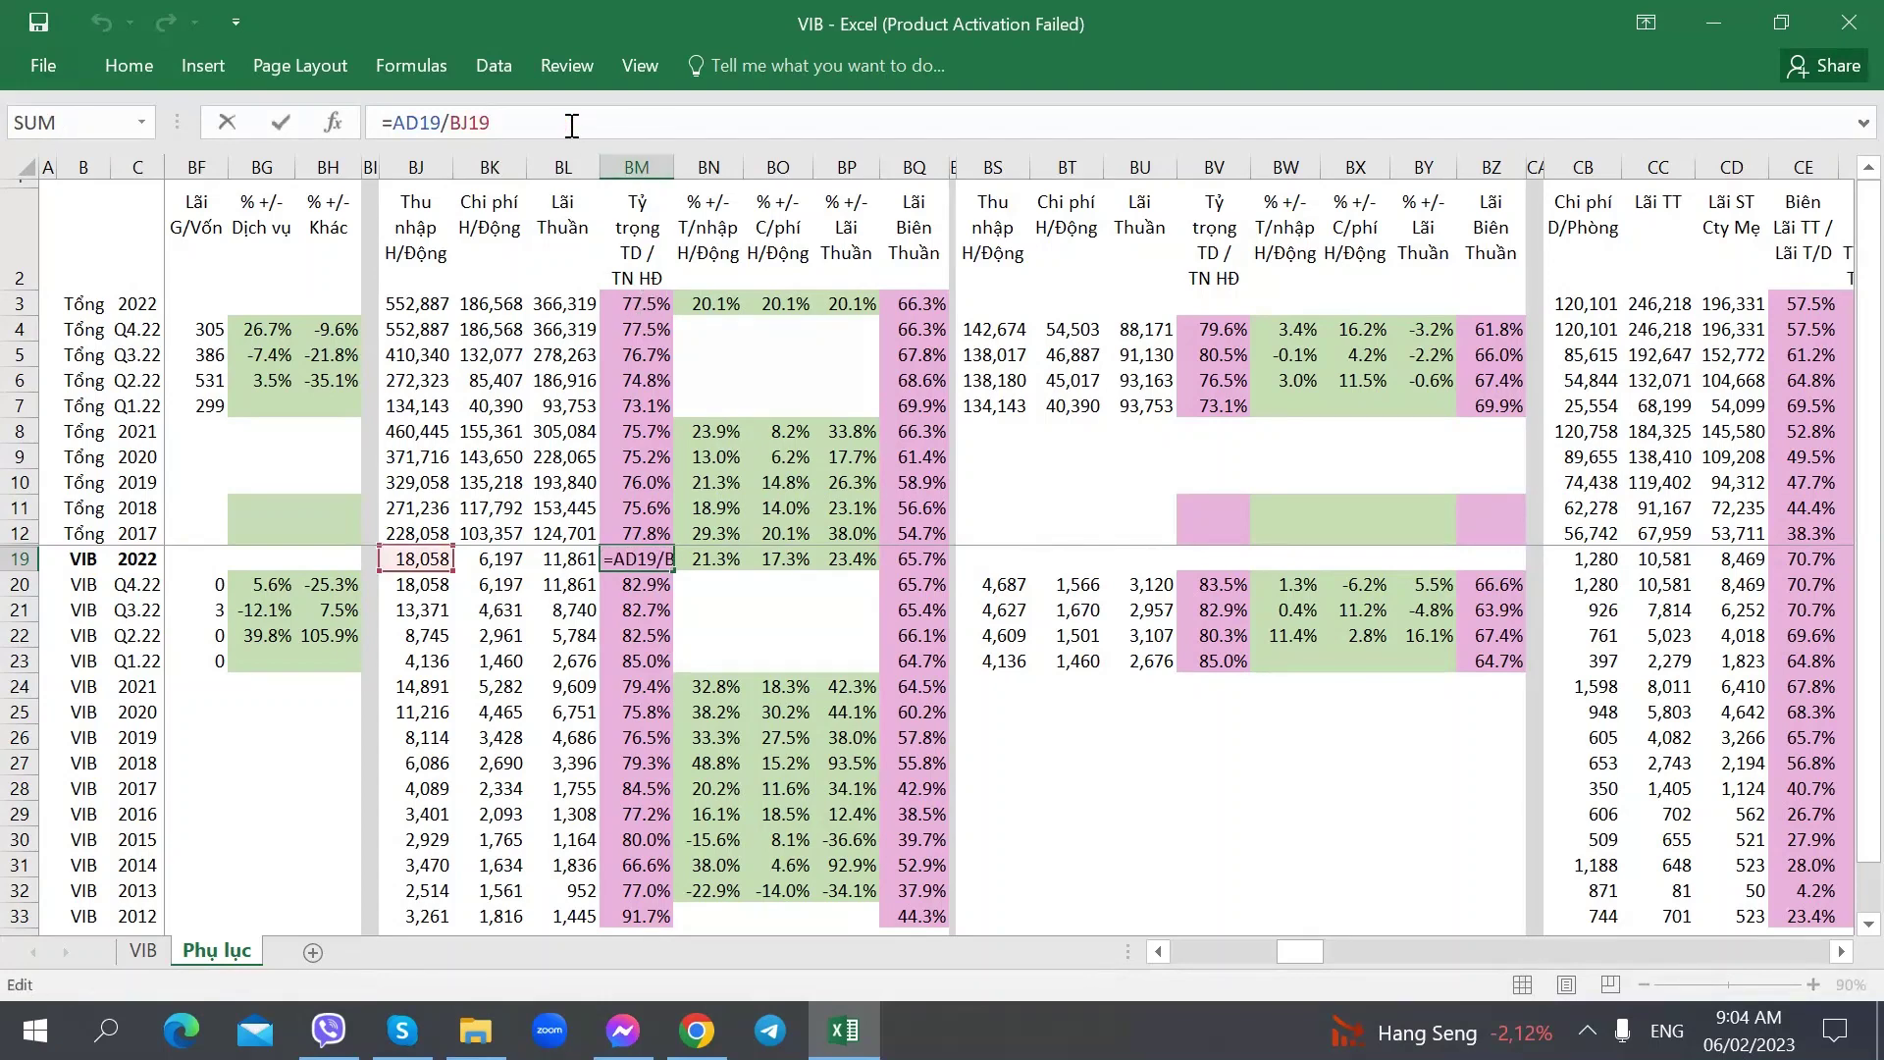
pyautogui.press('Escape')
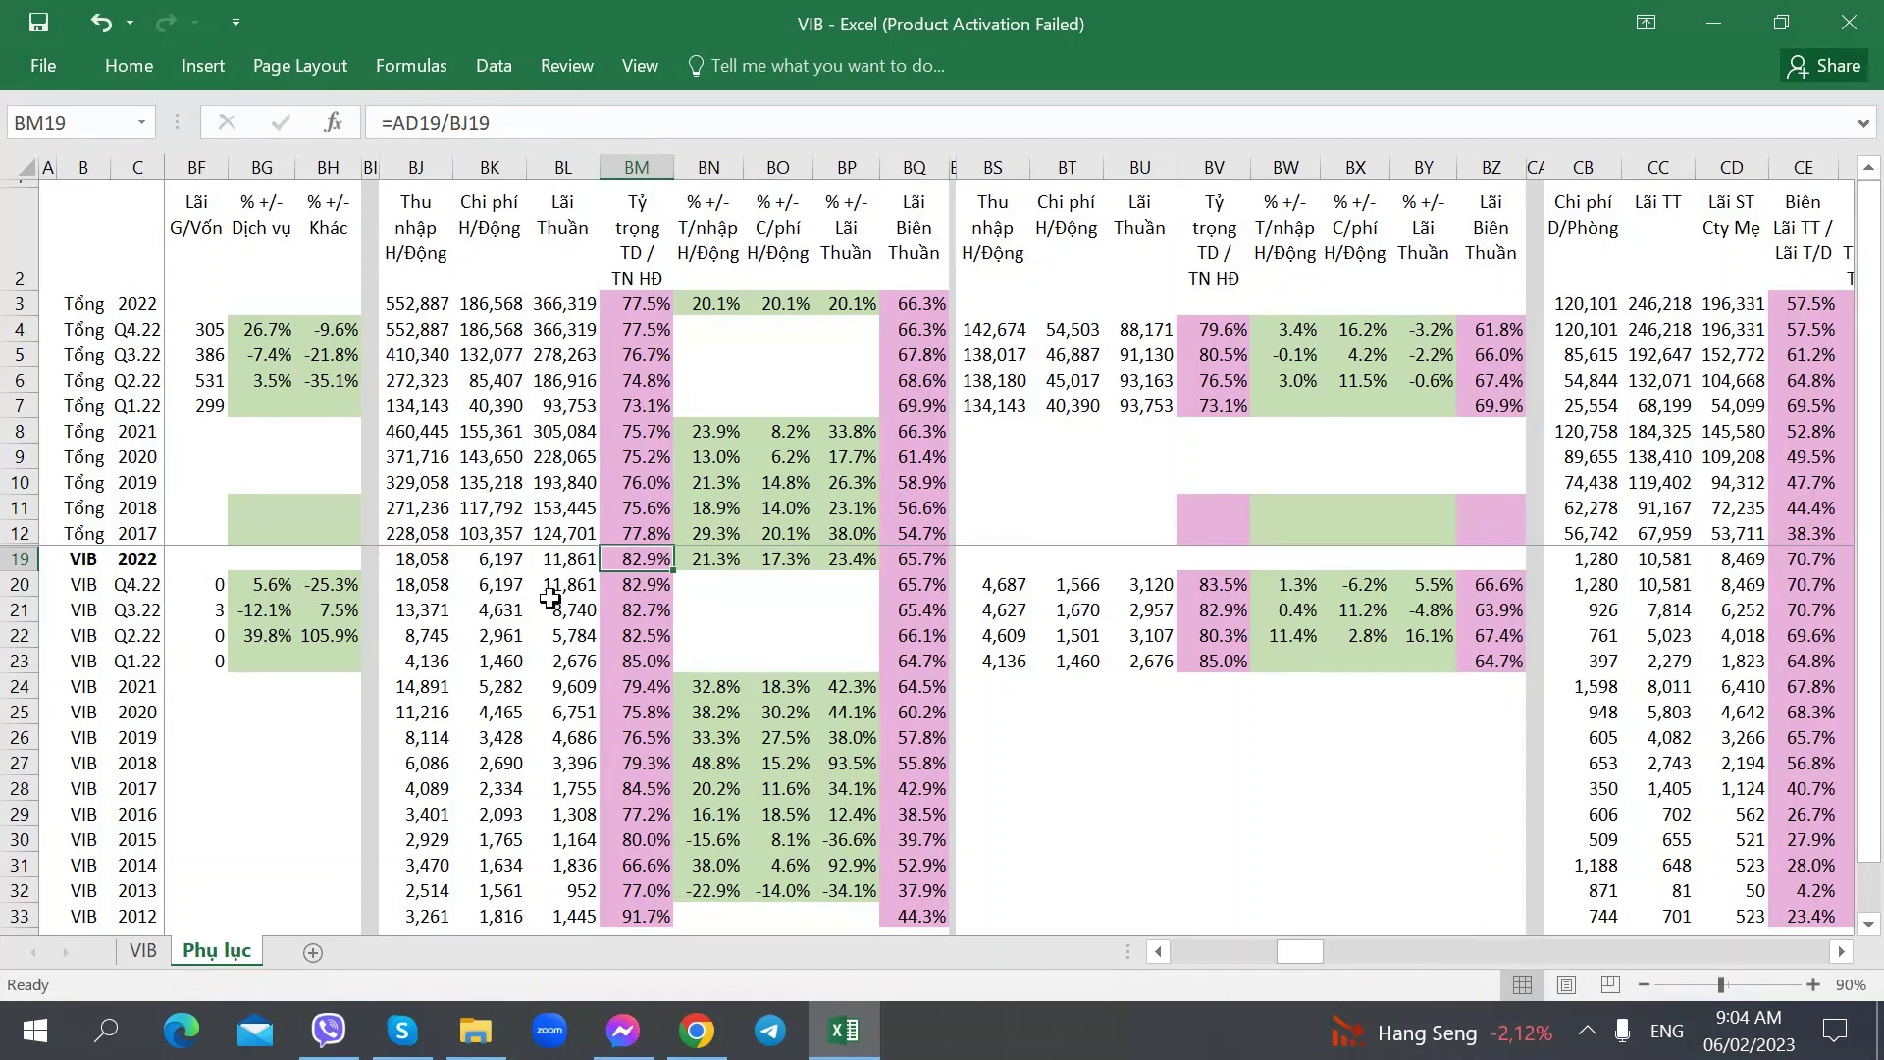
# - Insert two blank rows above the "Chi phí Dự phòng giảm" note on the VIB sheet
pyautogui.hotkey('alt', 'Tab')
pyautogui.hotkey('alt', 'Tab')
pyautogui.click(144, 948)
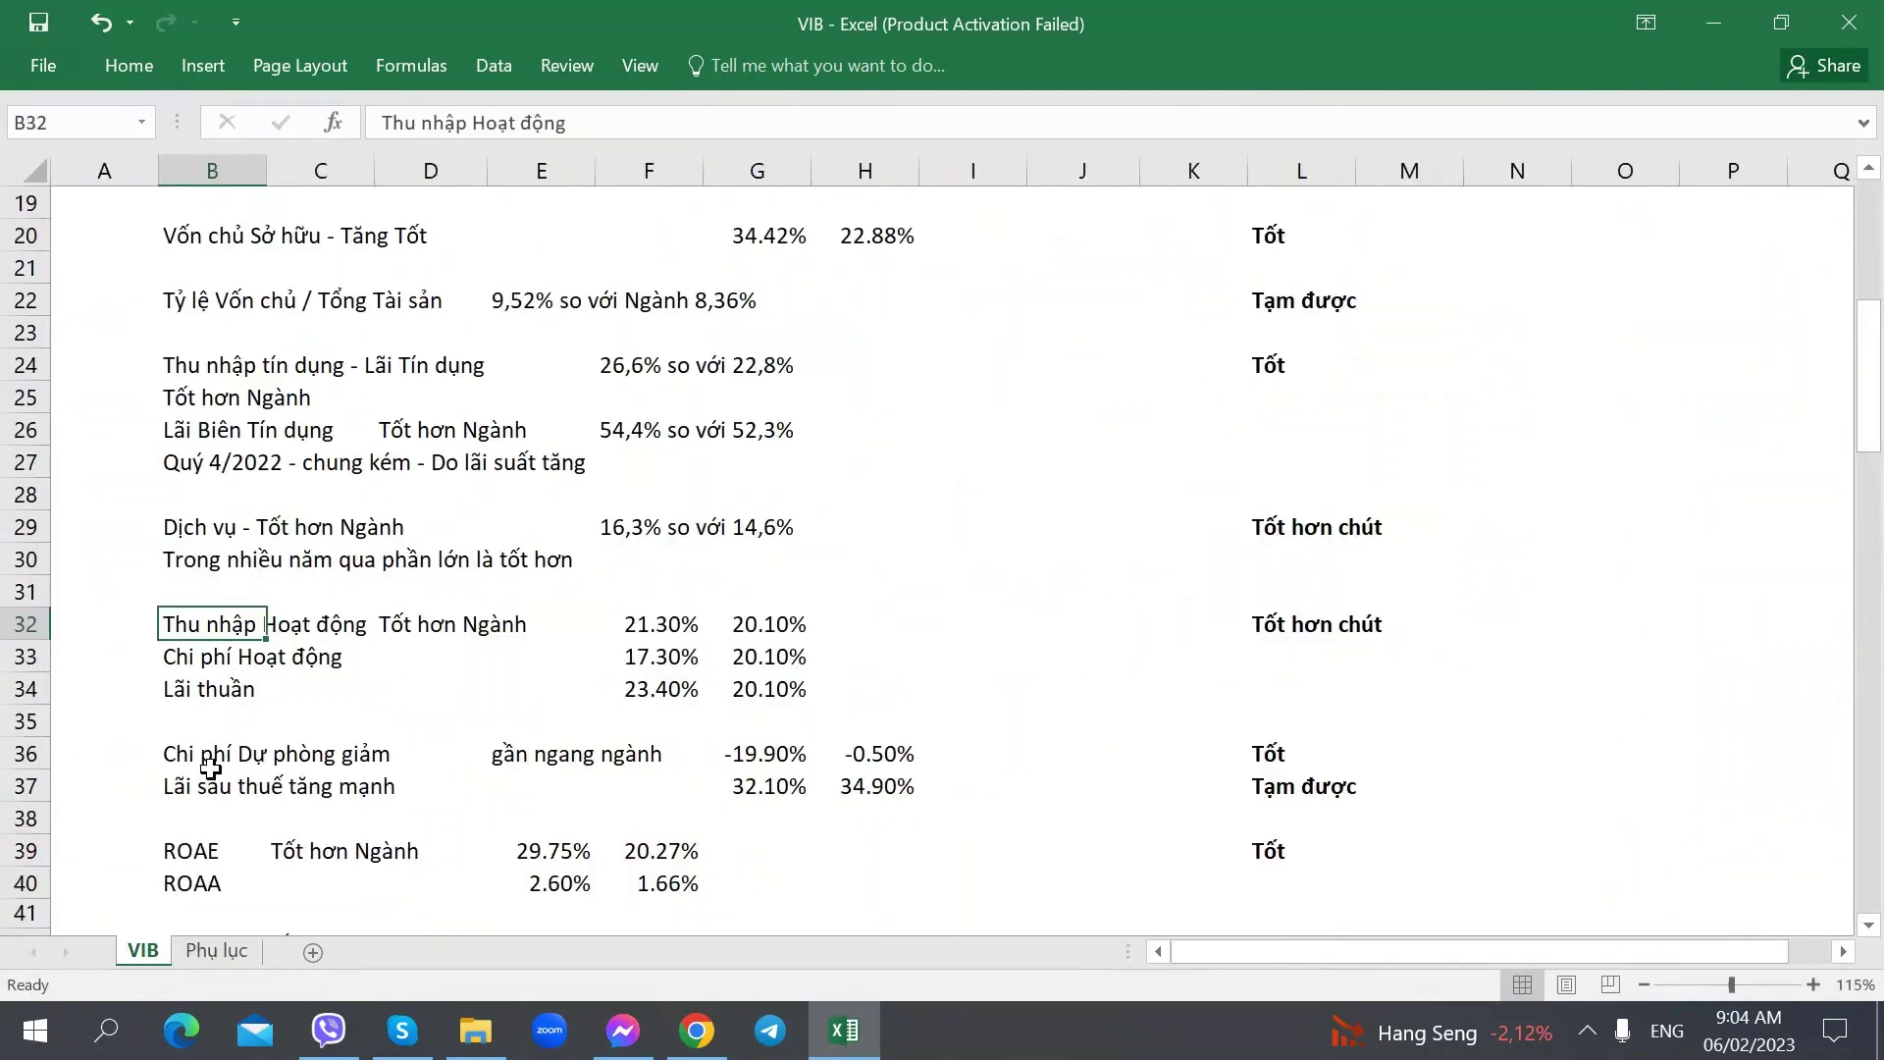
pyautogui.scroll(-1, 210, 767)
pyautogui.click(214, 652)
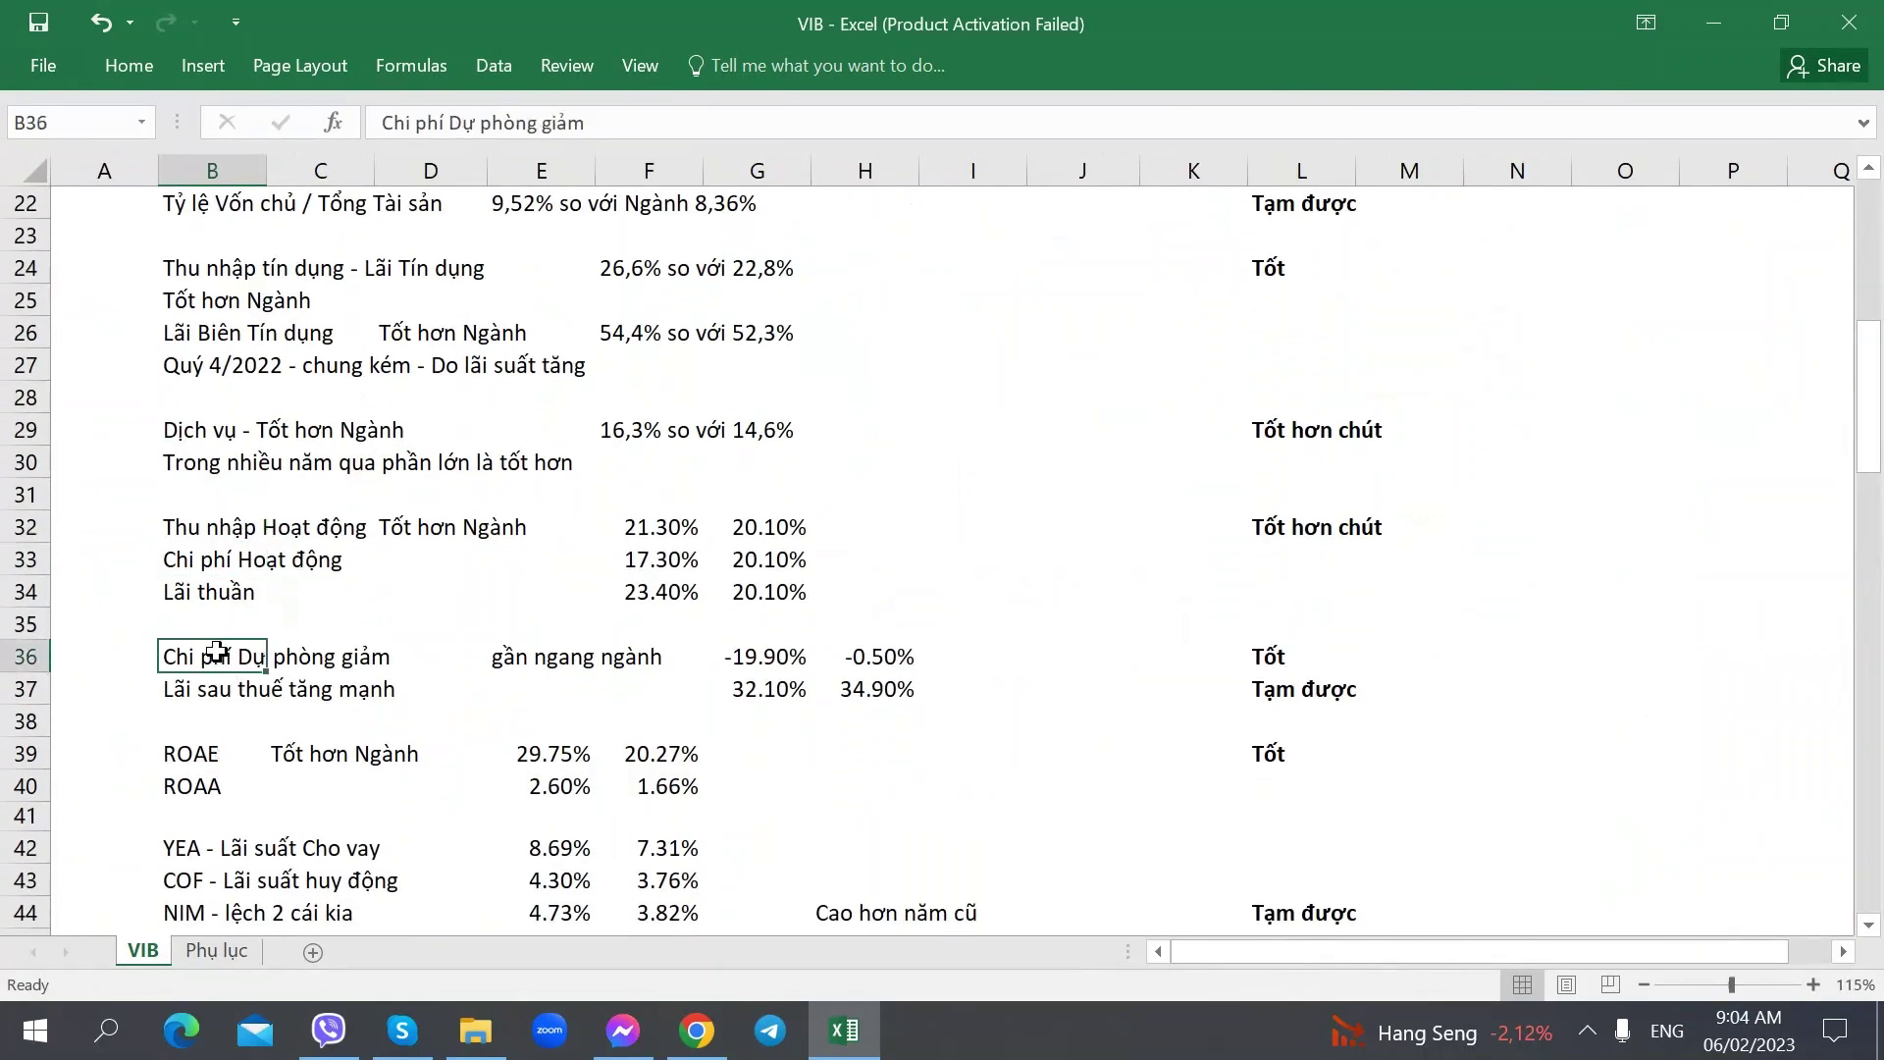
pyautogui.click(216, 622)
pyautogui.rightClick(26, 624)
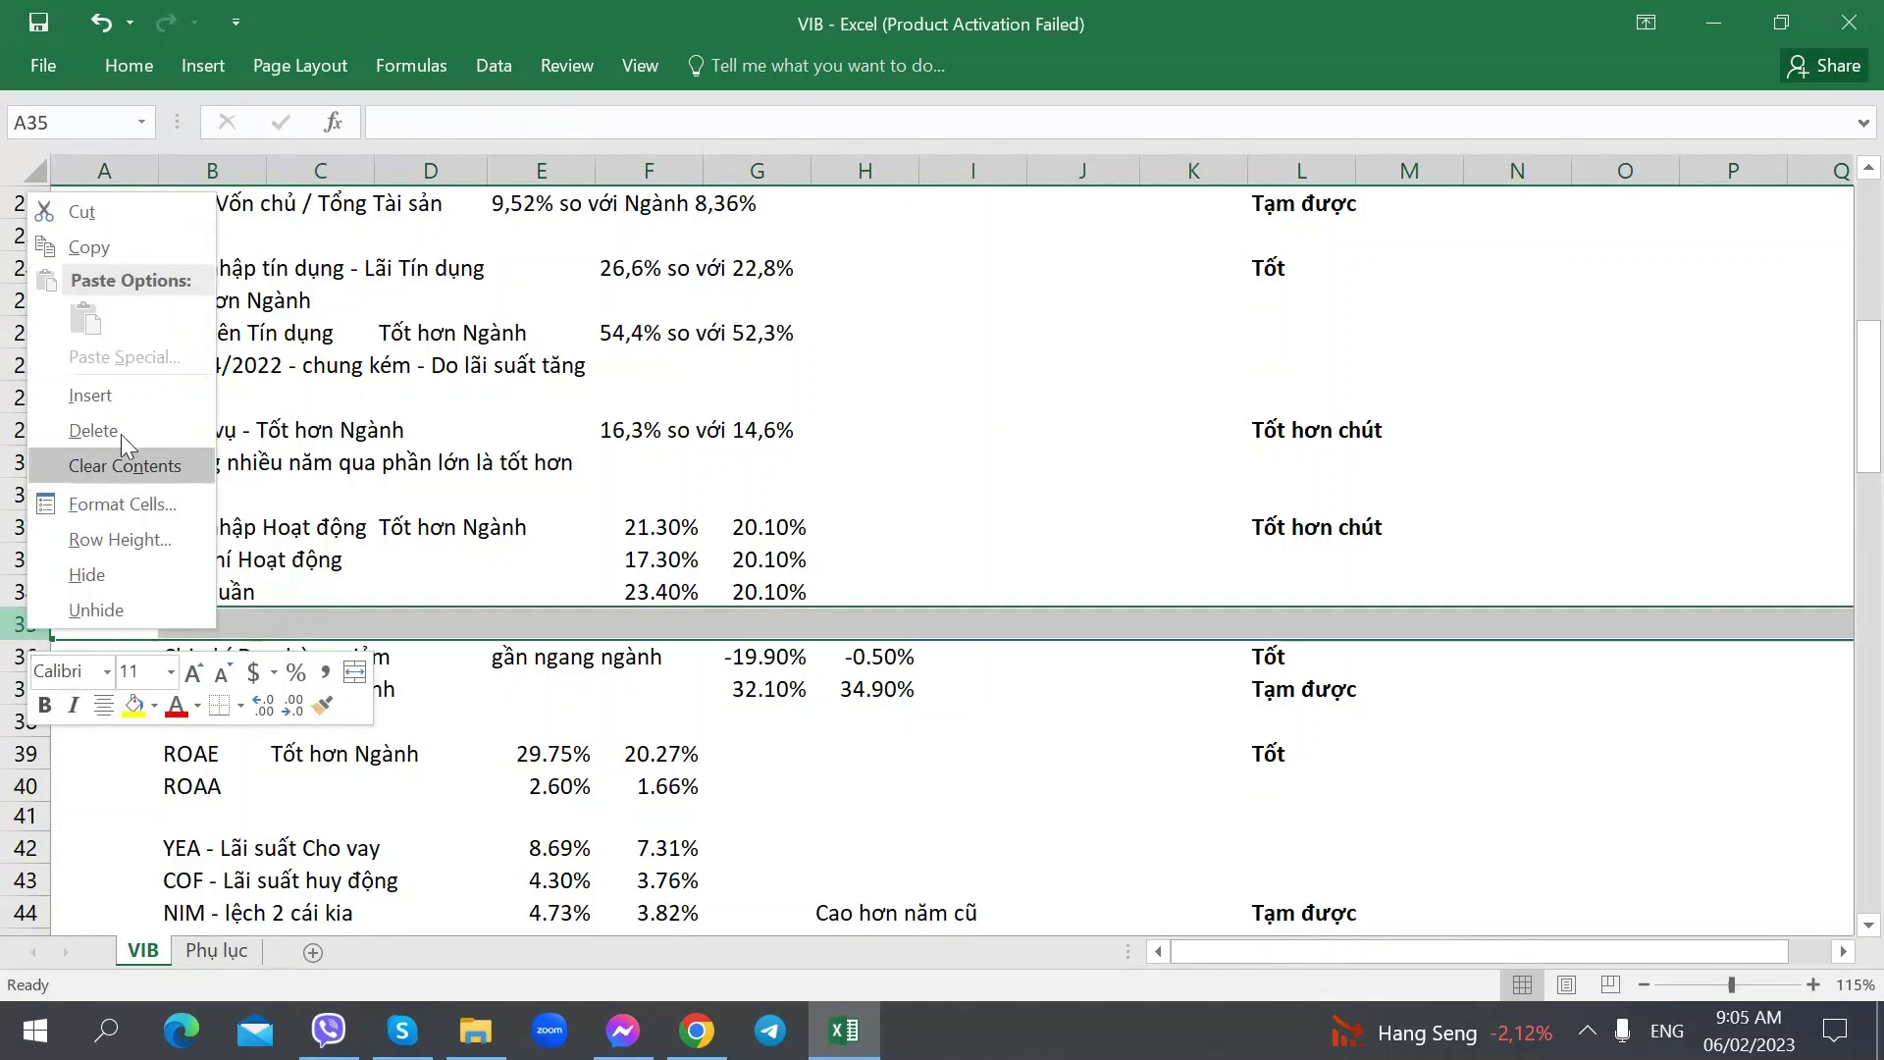
pyautogui.click(137, 429)
pyautogui.rightClick(25, 657)
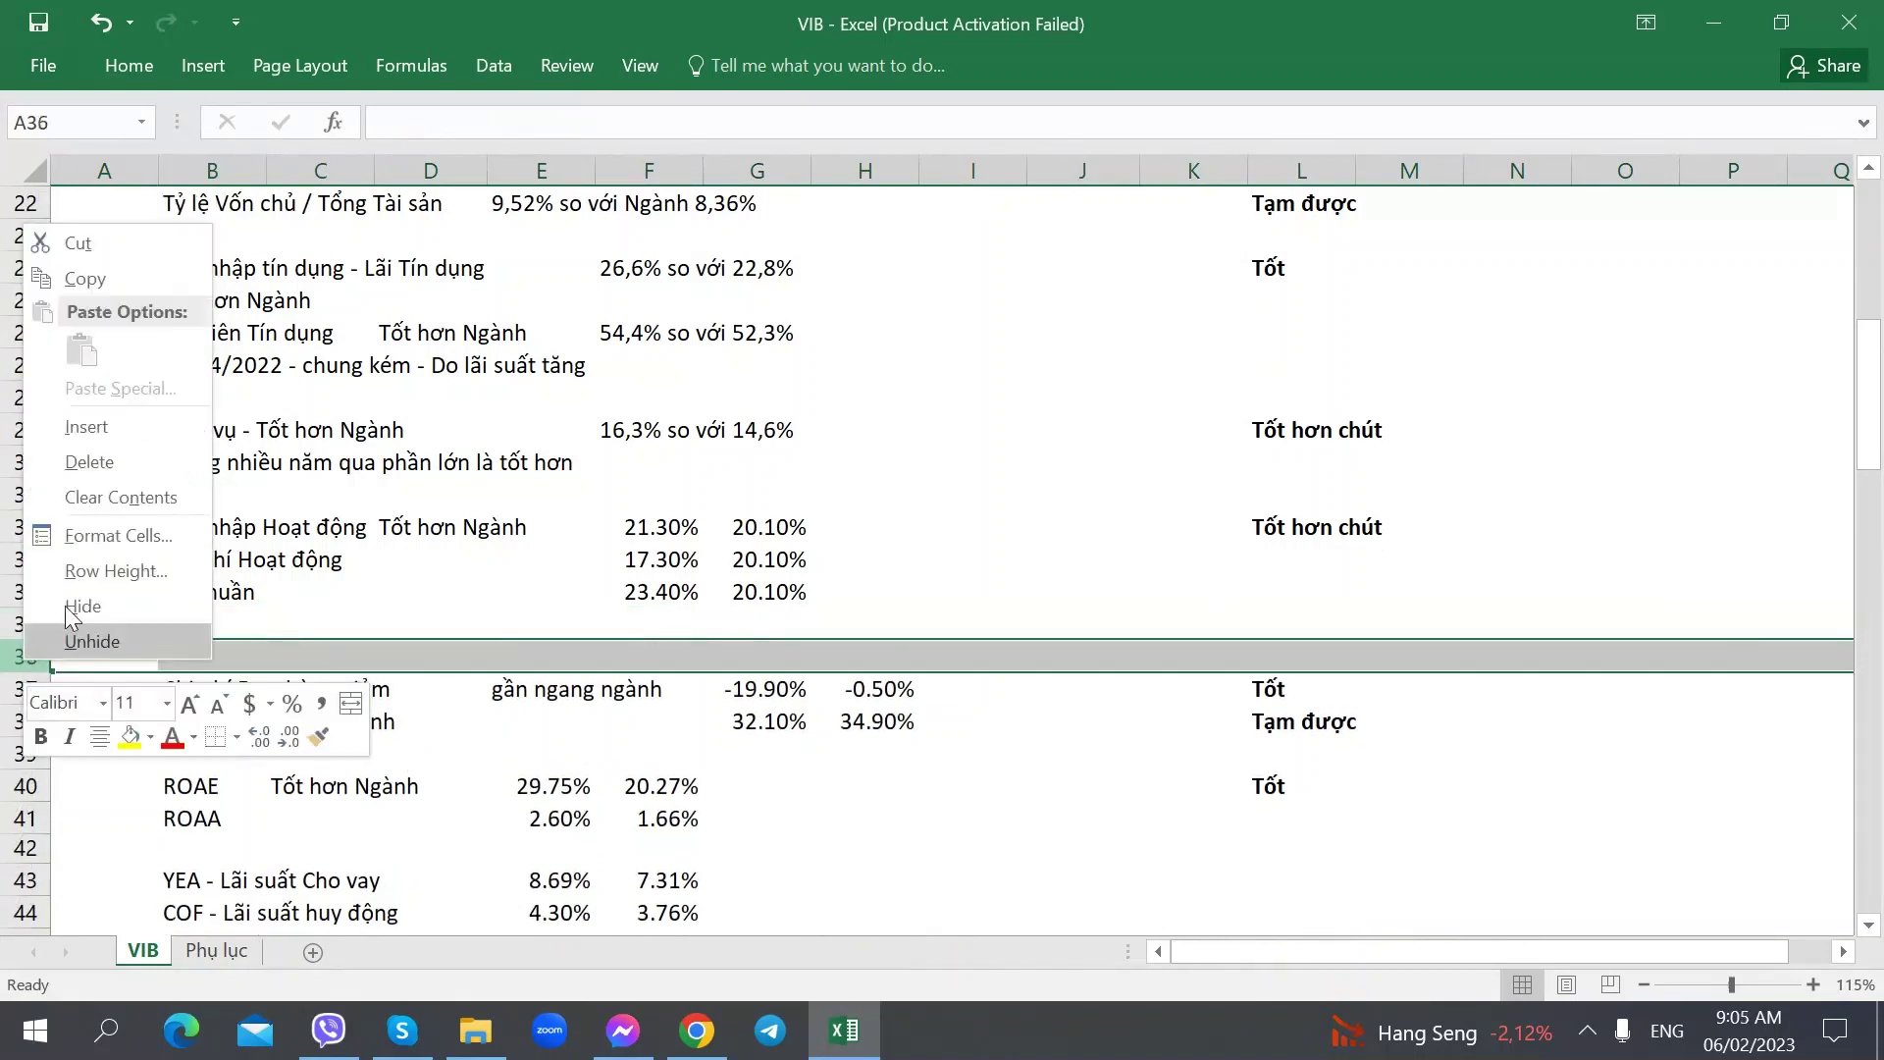
pyautogui.click(86, 427)
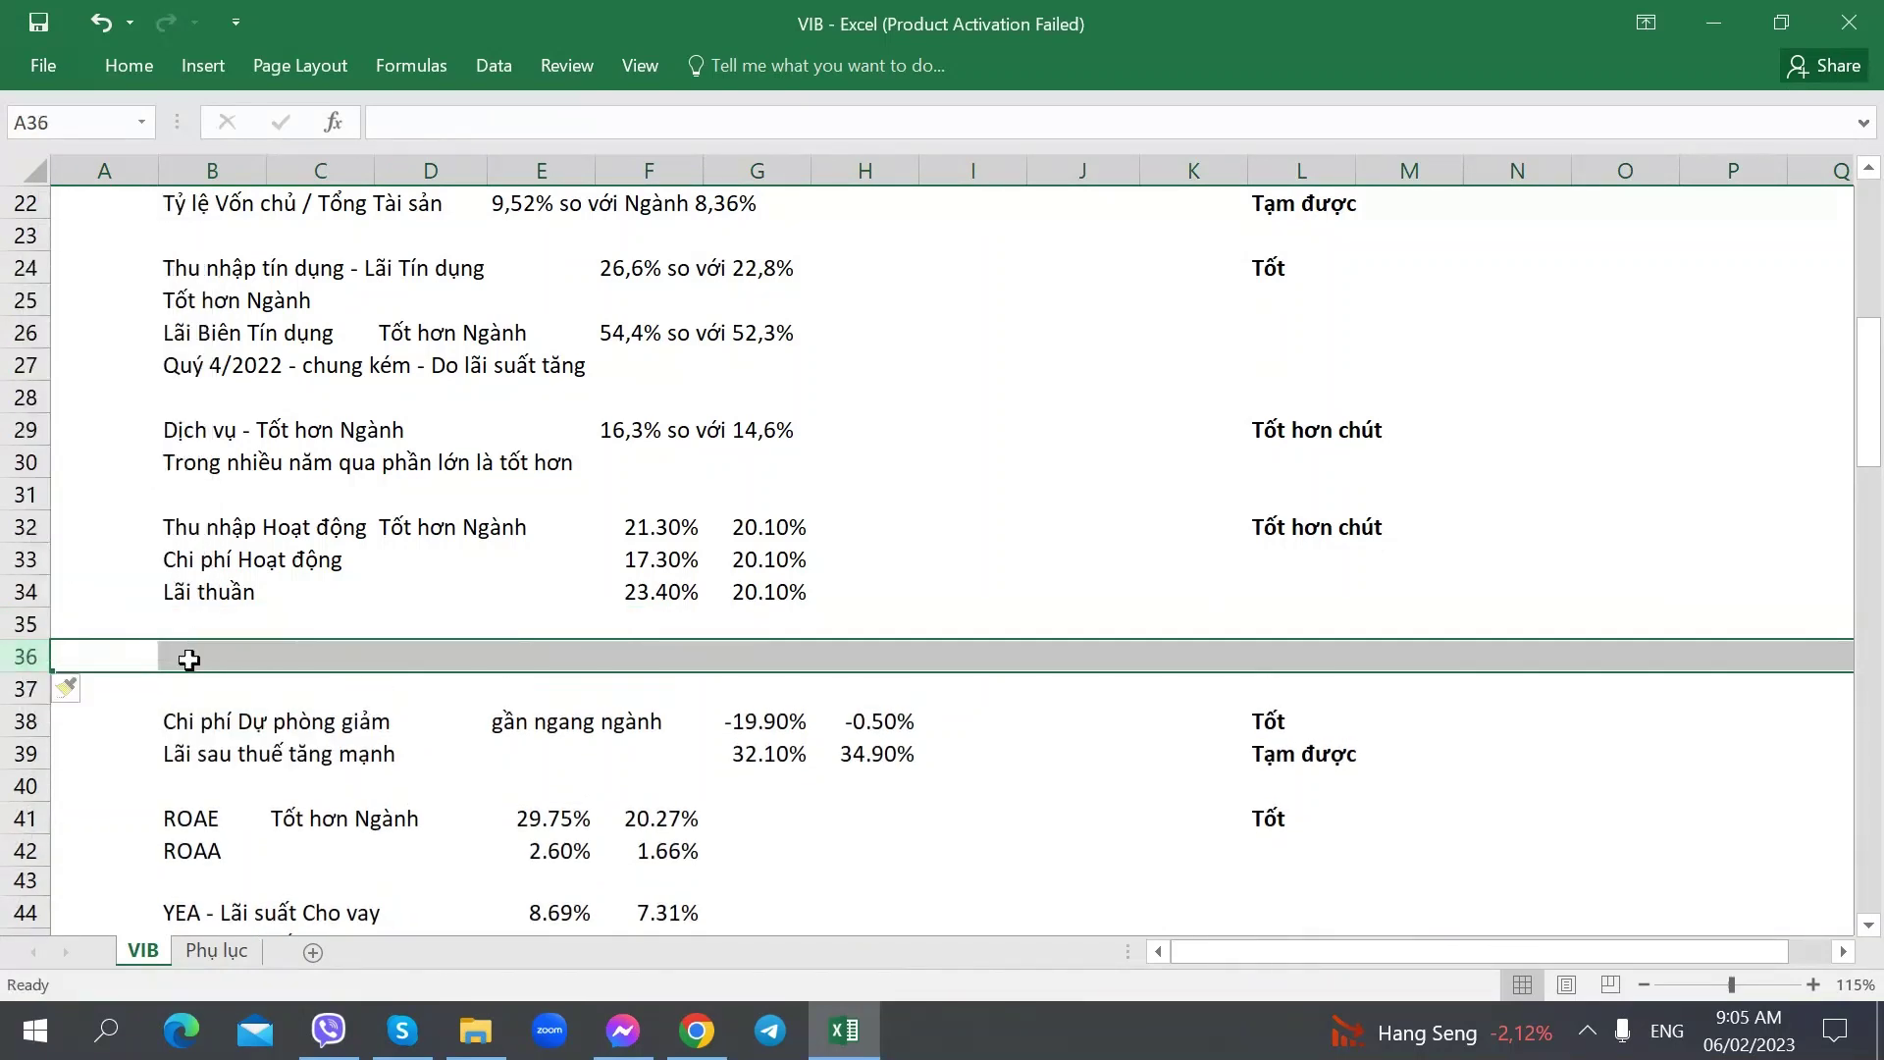
# - Enter the note "Mức độ phụ thuộc Tín dụng cao hơn Ngành" in cell B36
pyautogui.click(196, 656)
pyautogui.write('Mức odod')
pyautogui.press('BackSpace')
pyautogui.press('BackSpace')
pyautogui.press('BackSpace')
pyautogui.press('BackSpace')
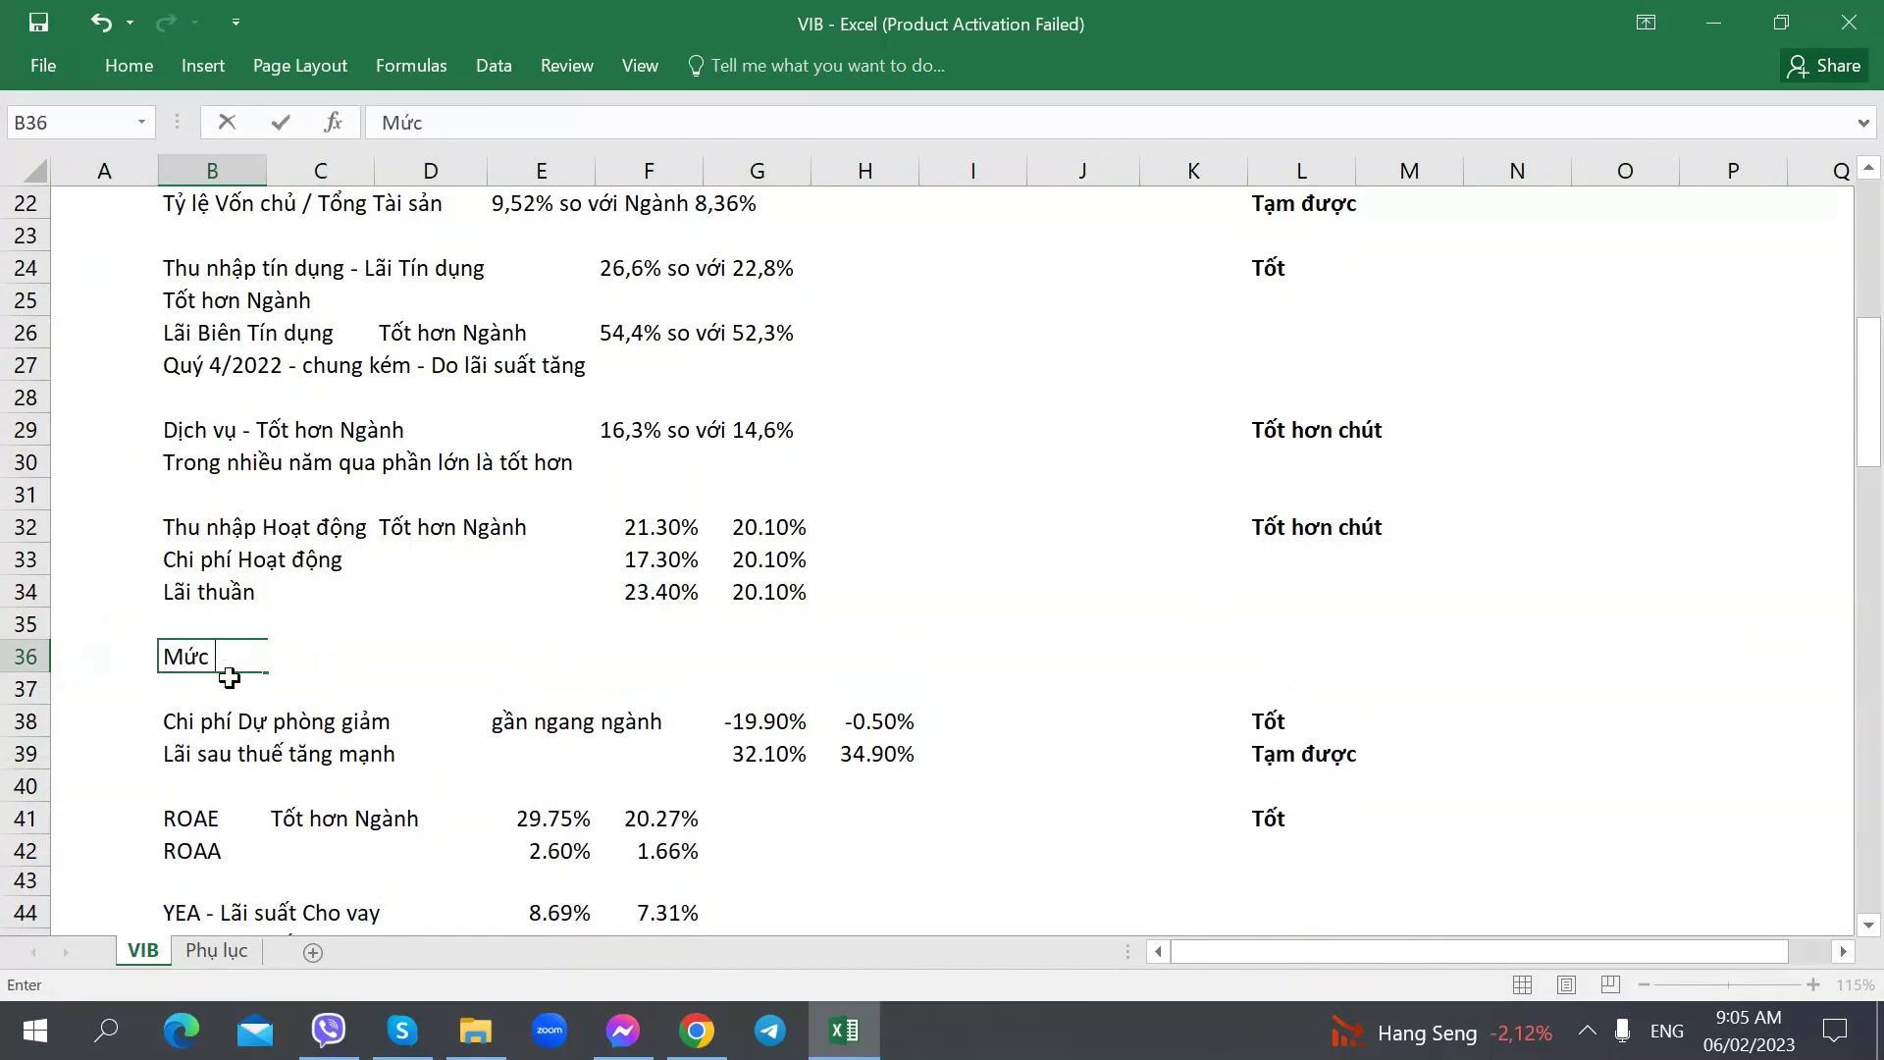
pyautogui.write('độ phu')
pyautogui.write(' tho')
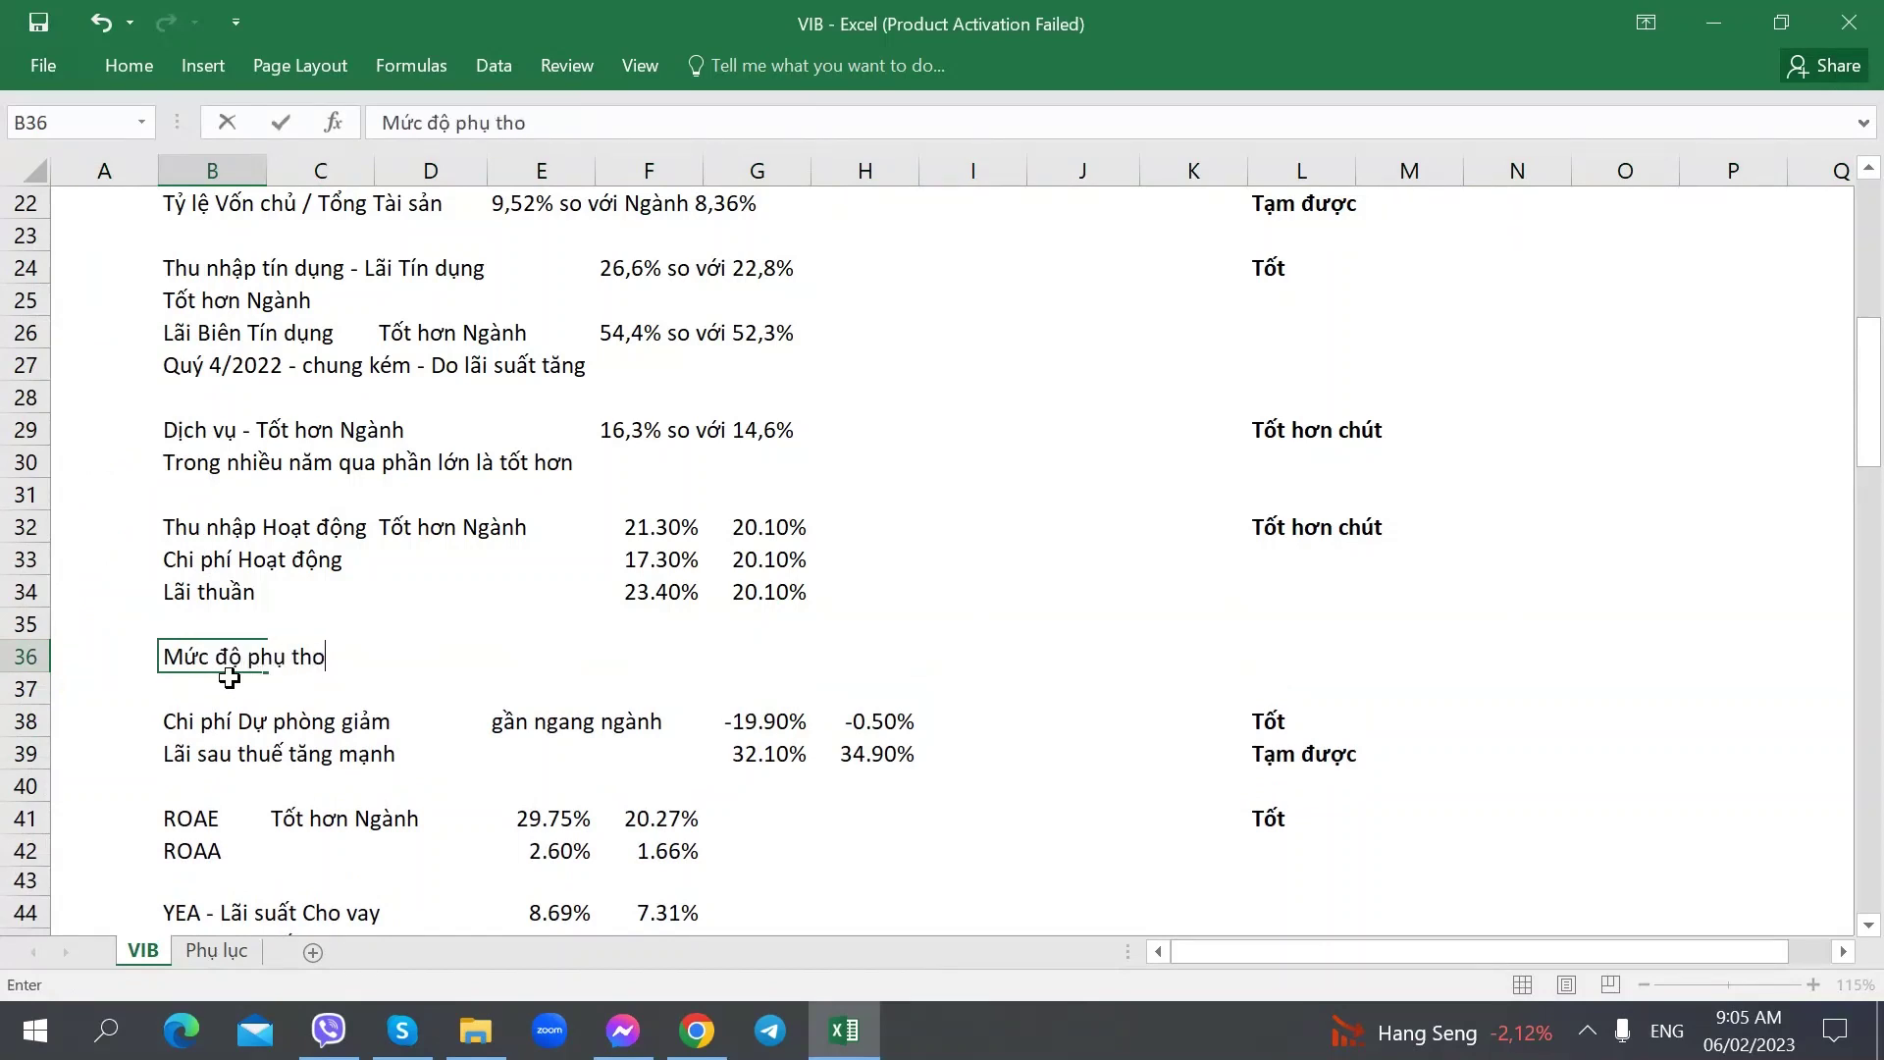
pyautogui.write('uô')
pyautogui.write('c Tín dụng cao hơn ')
pyautogui.write('n')
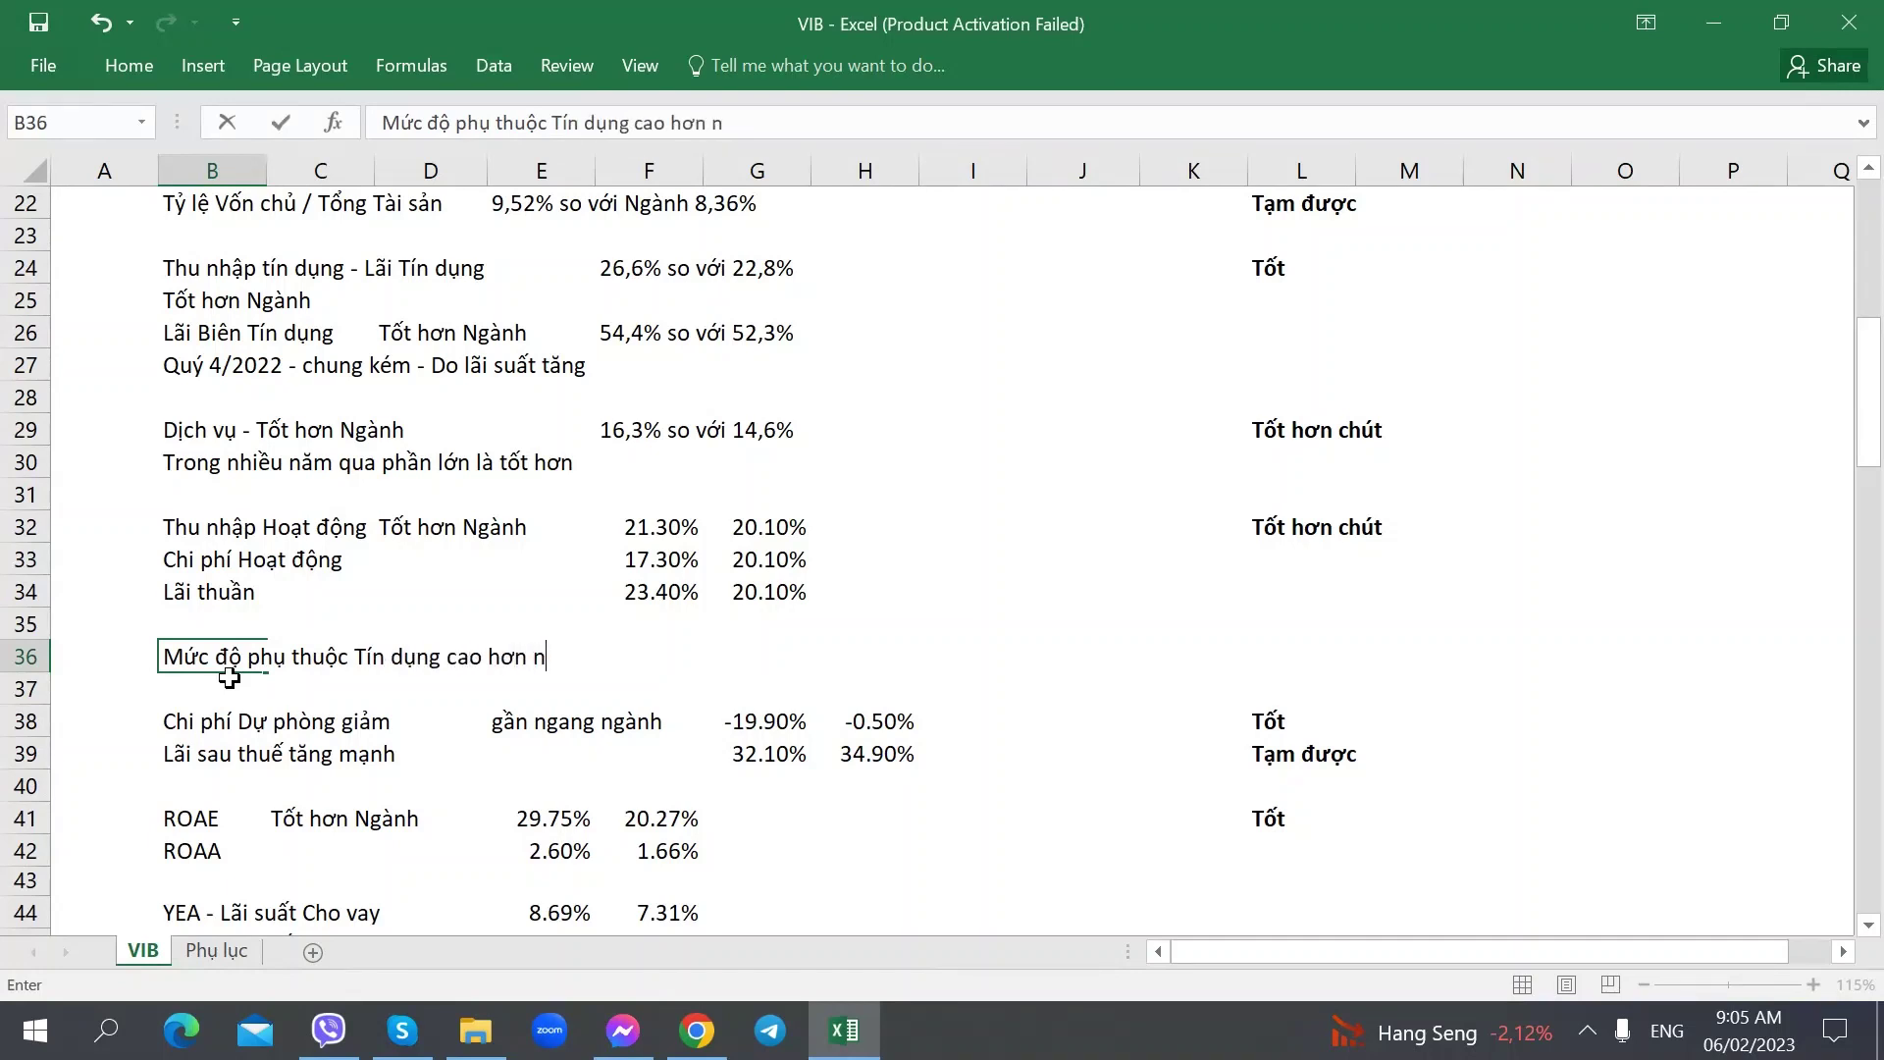
pyautogui.press('BackSpace')
pyautogui.write('Ngành')
pyautogui.press('BackSpace')
pyautogui.write('nh')
# - Fill in the credit dependence ratios beside the row 36 note, with 82.86% in G36 and 77.48% in H36
pyautogui.press('Right')
pyautogui.press('Right')
pyautogui.press('Right')
pyautogui.press('Right')
pyautogui.press('Right')
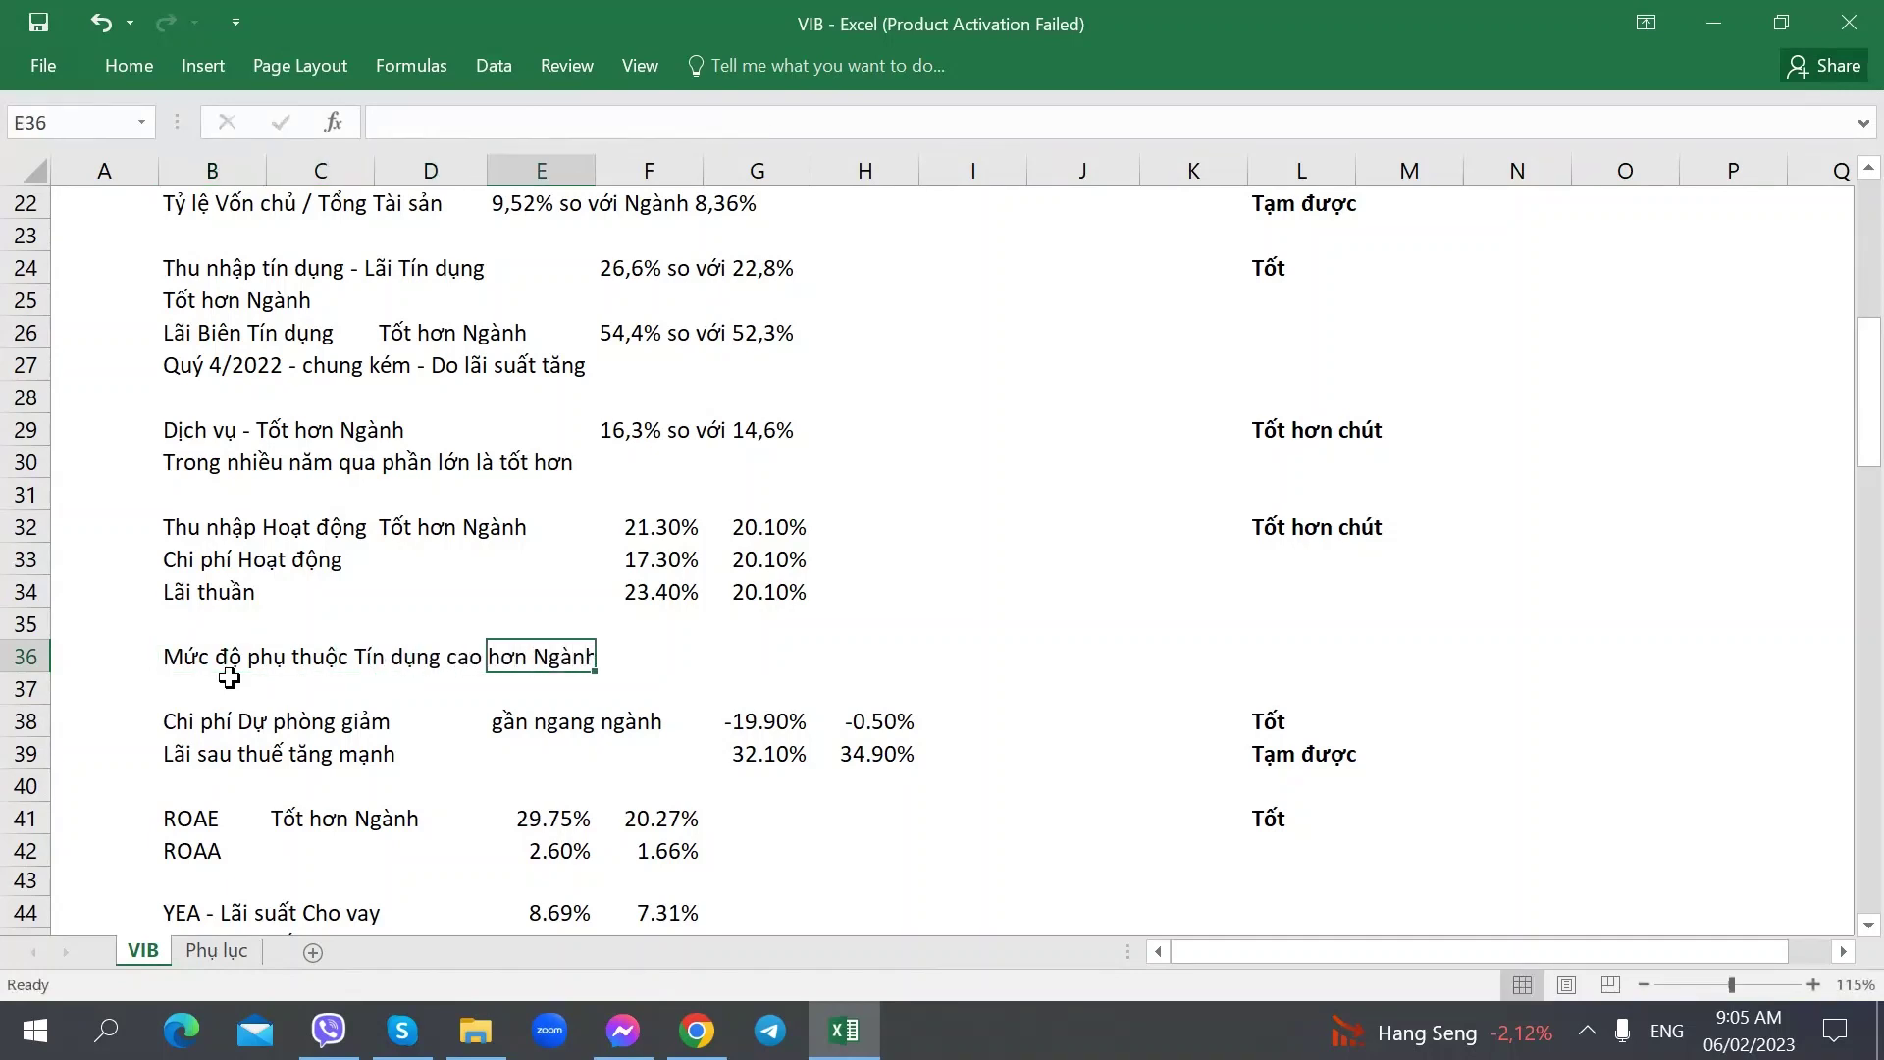
pyautogui.hotkey('ctrl', 'v')
pyautogui.press('Right')
pyautogui.hotkey('ctrl', 'v')
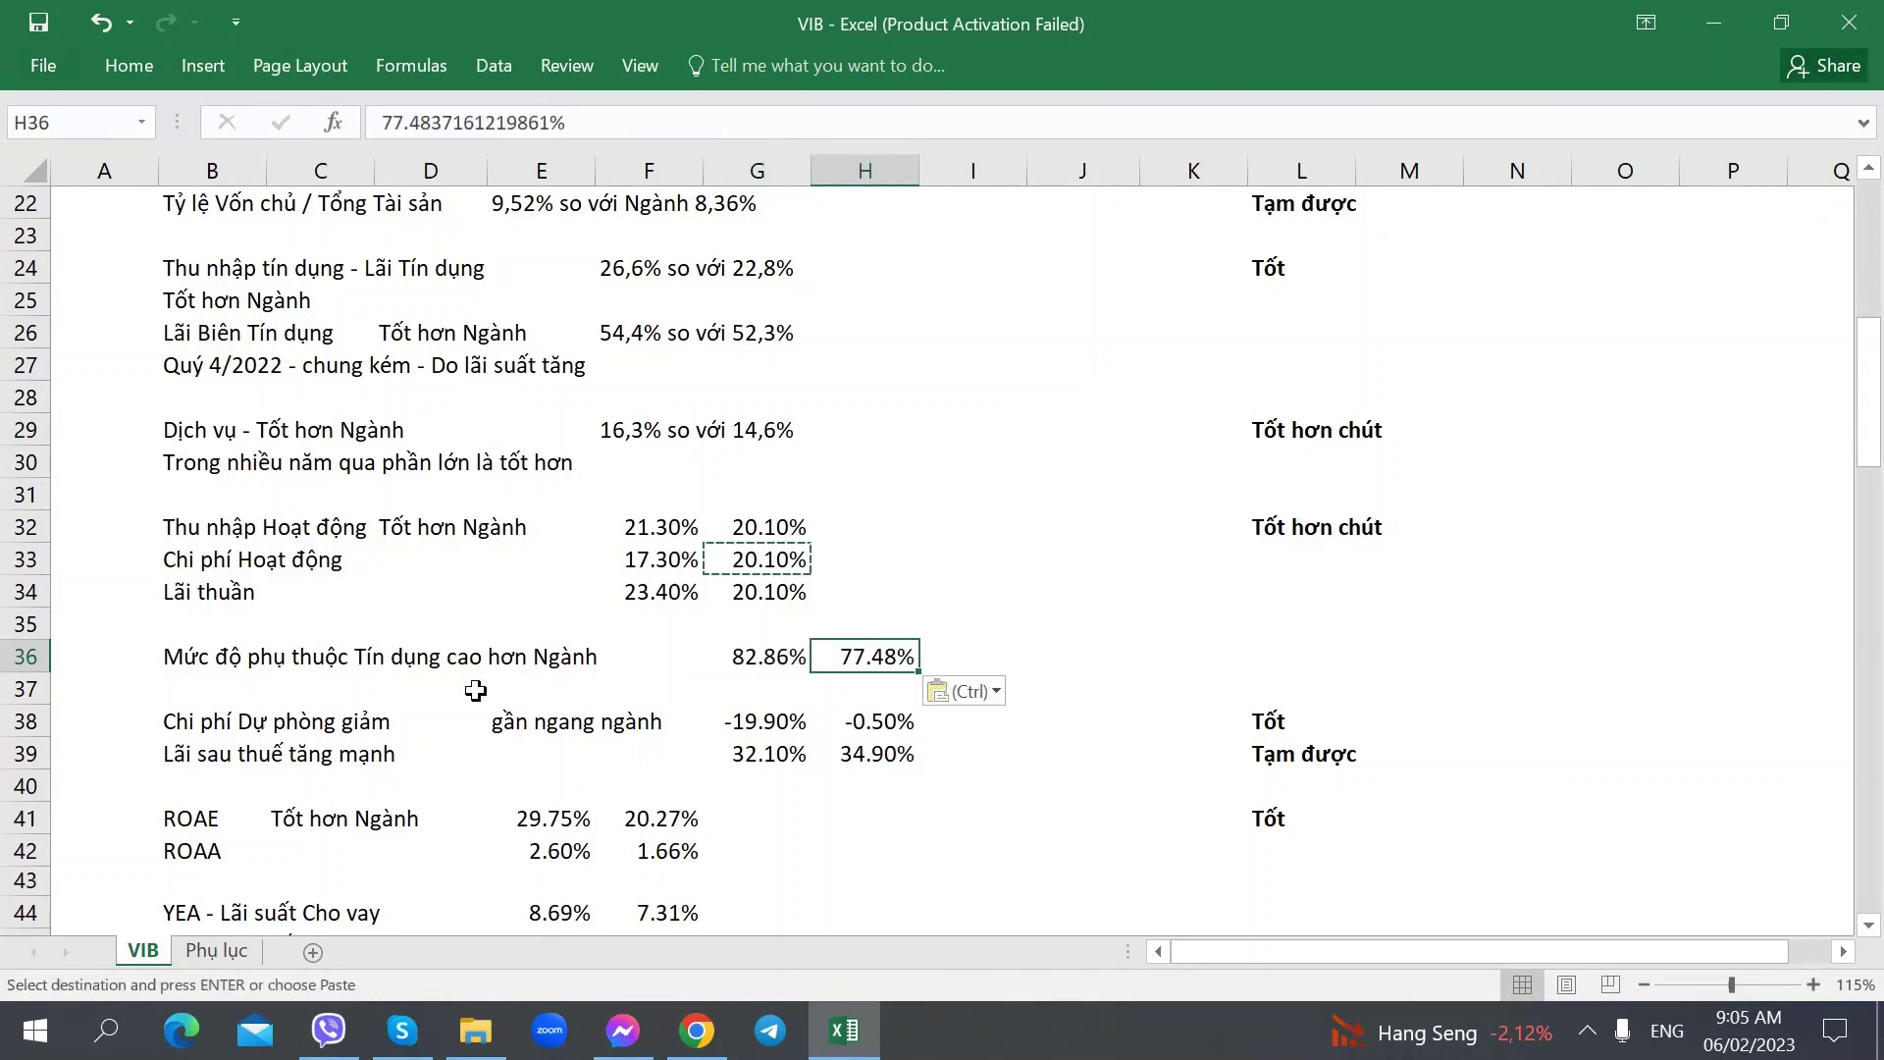
pyautogui.click(235, 655)
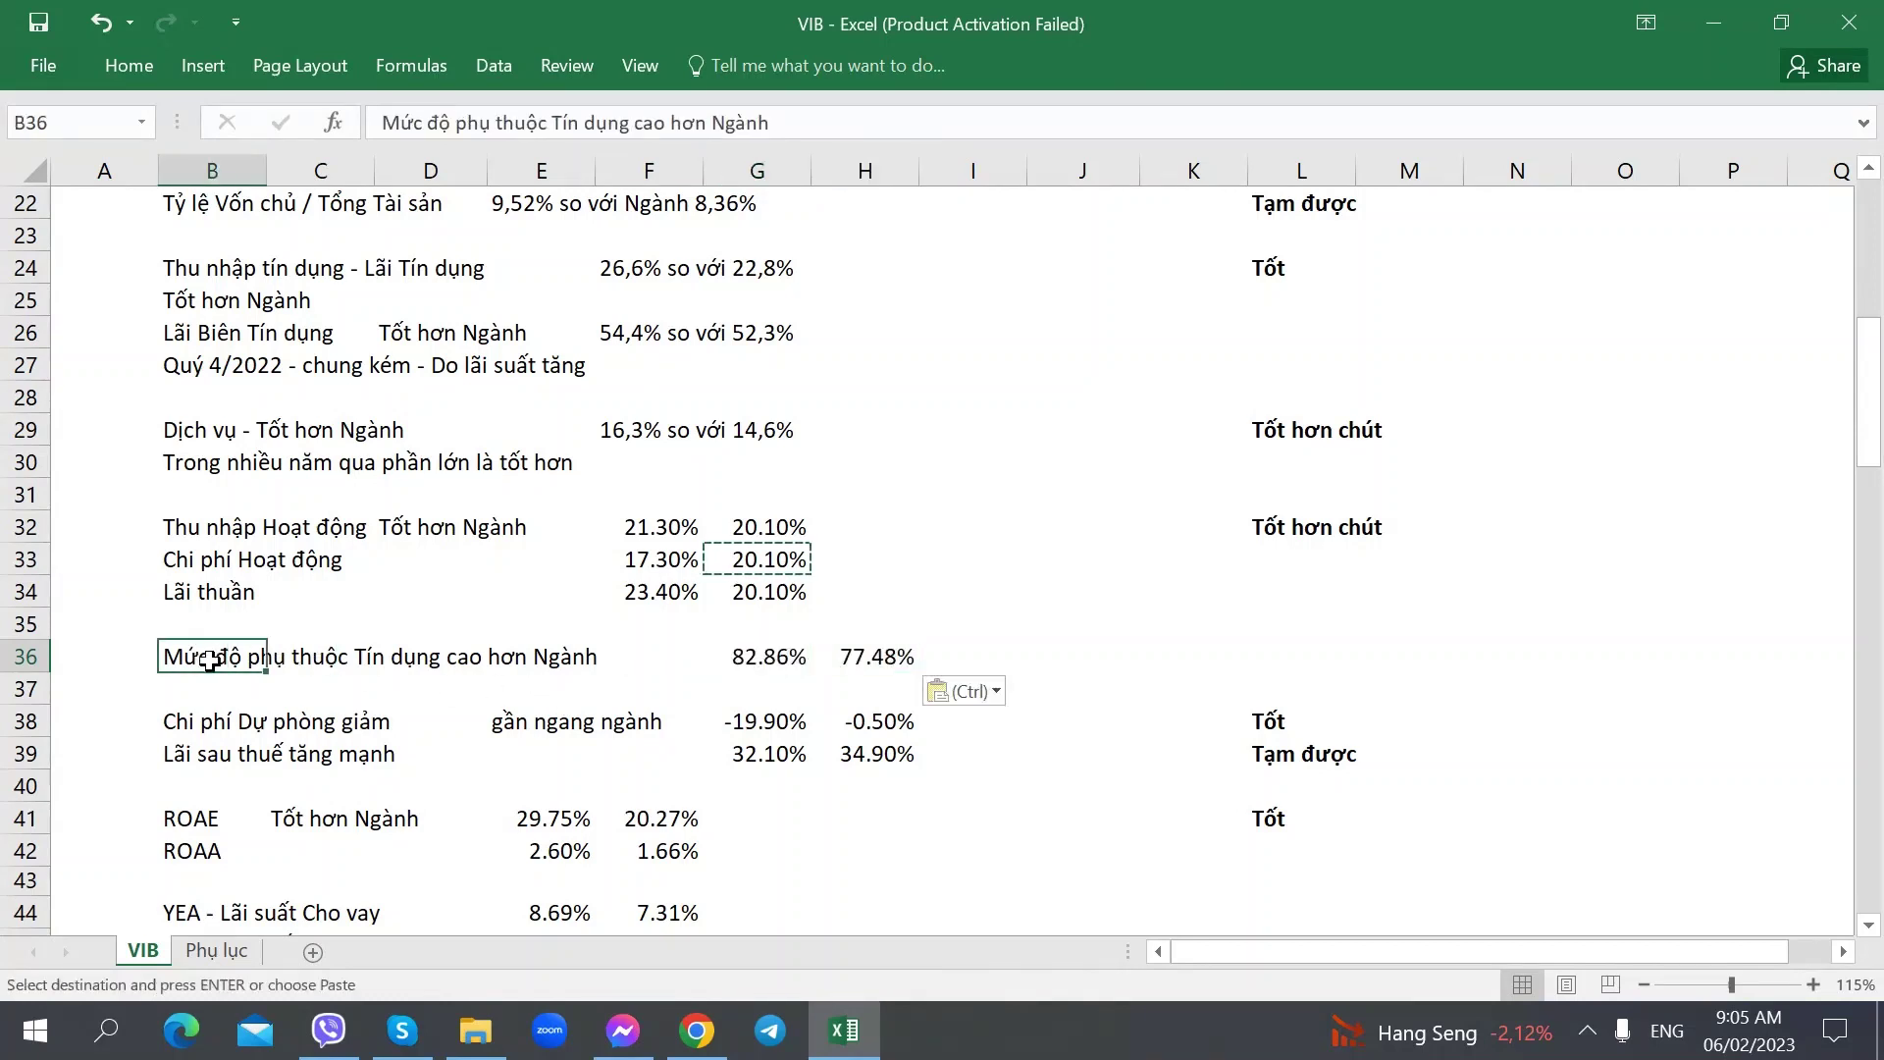